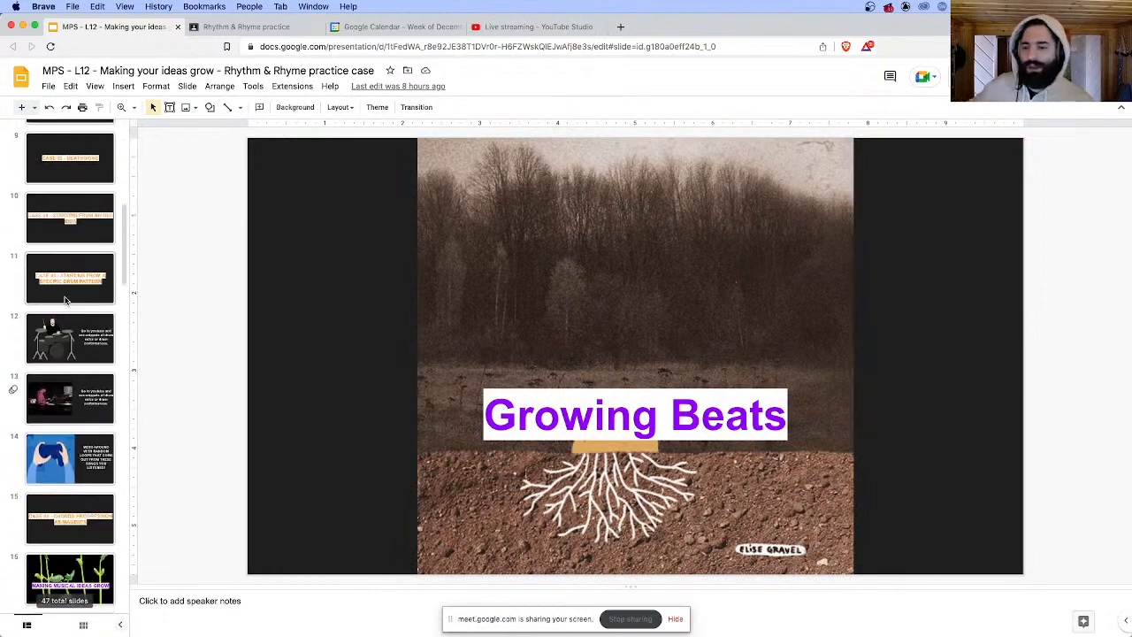
- View the "Making Musical Ideas Grow" slide, and return to slide 5, "Let's discuss your work"
click(77, 324)
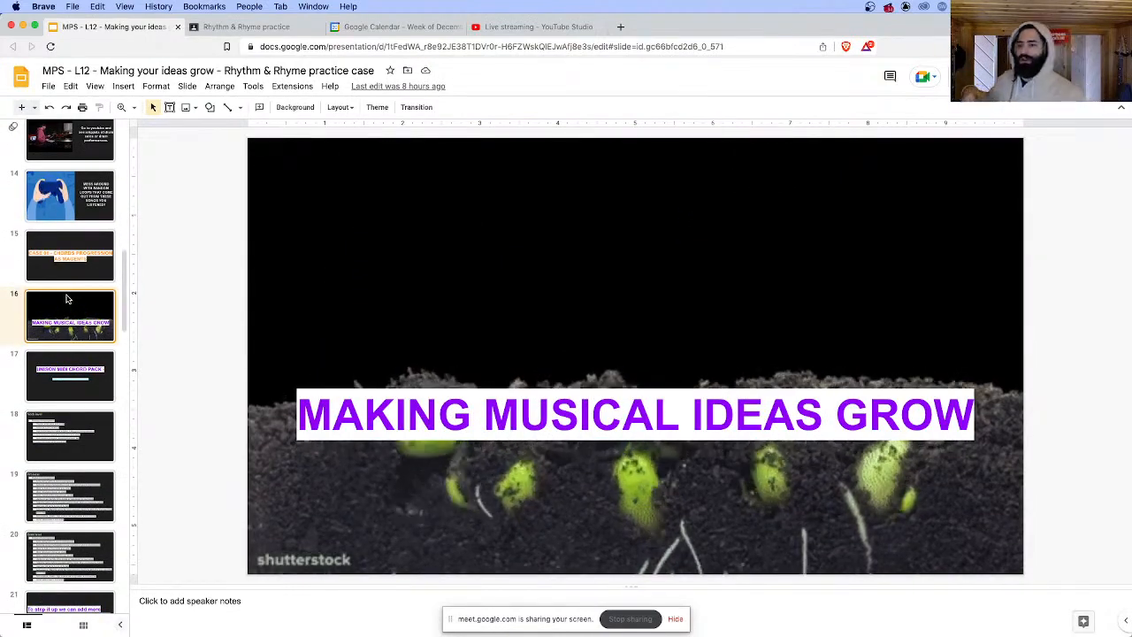
scroll(75, 353, down, 1)
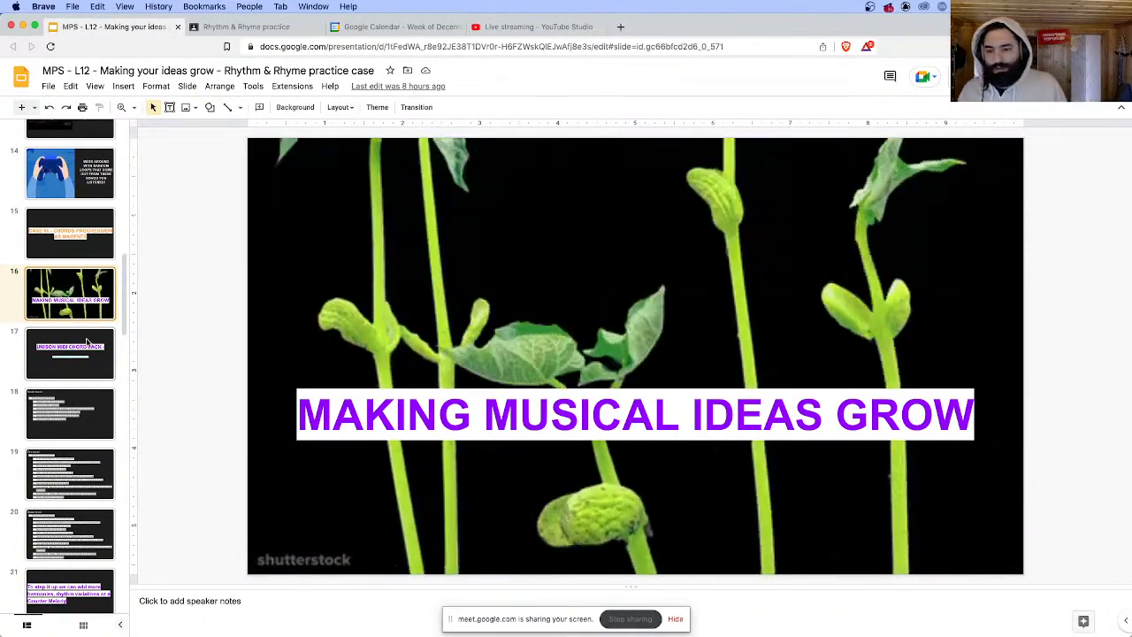
scroll(48, 321, up, 10)
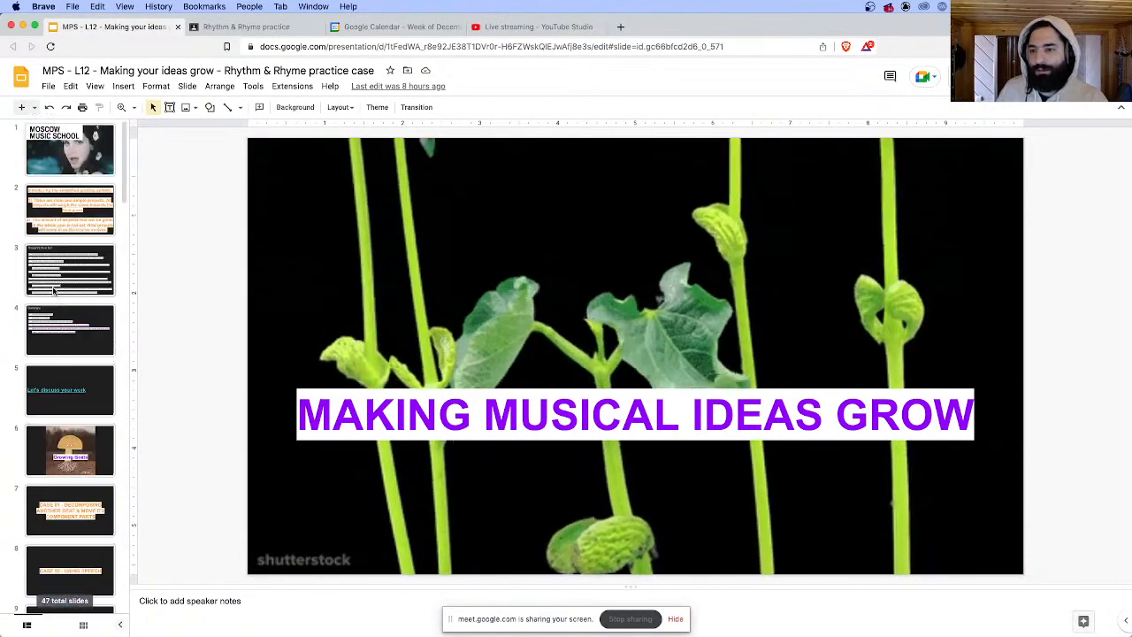
click(55, 416)
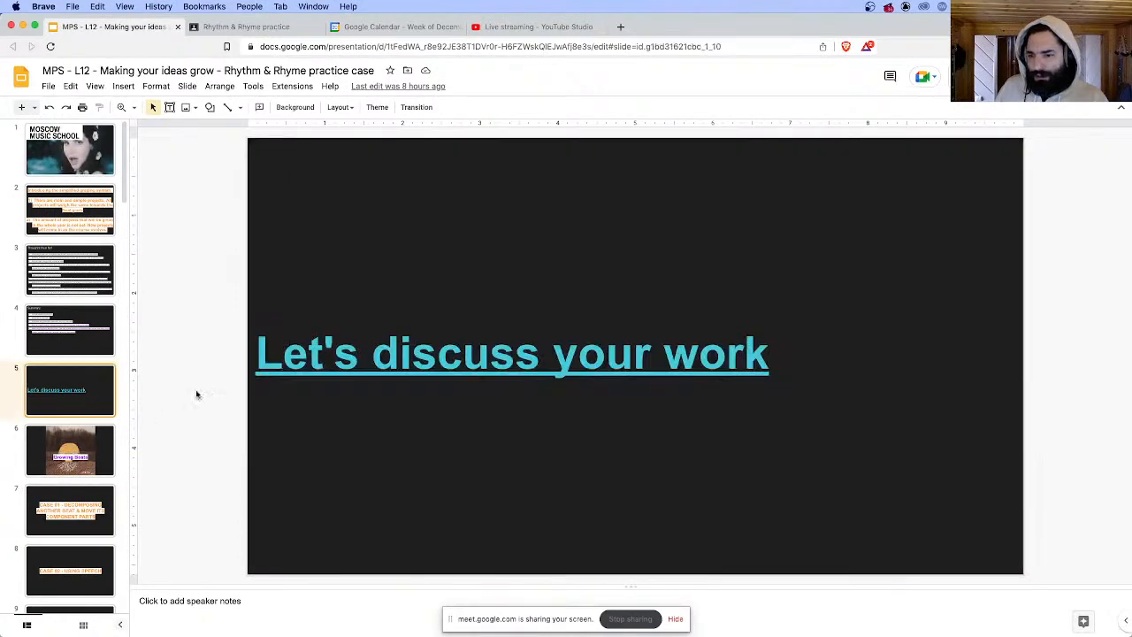
- Open the Rhythm & Rhyme practice submission that has attachments, and play Prescription.mp3 and version 2.mp3
click(243, 27)
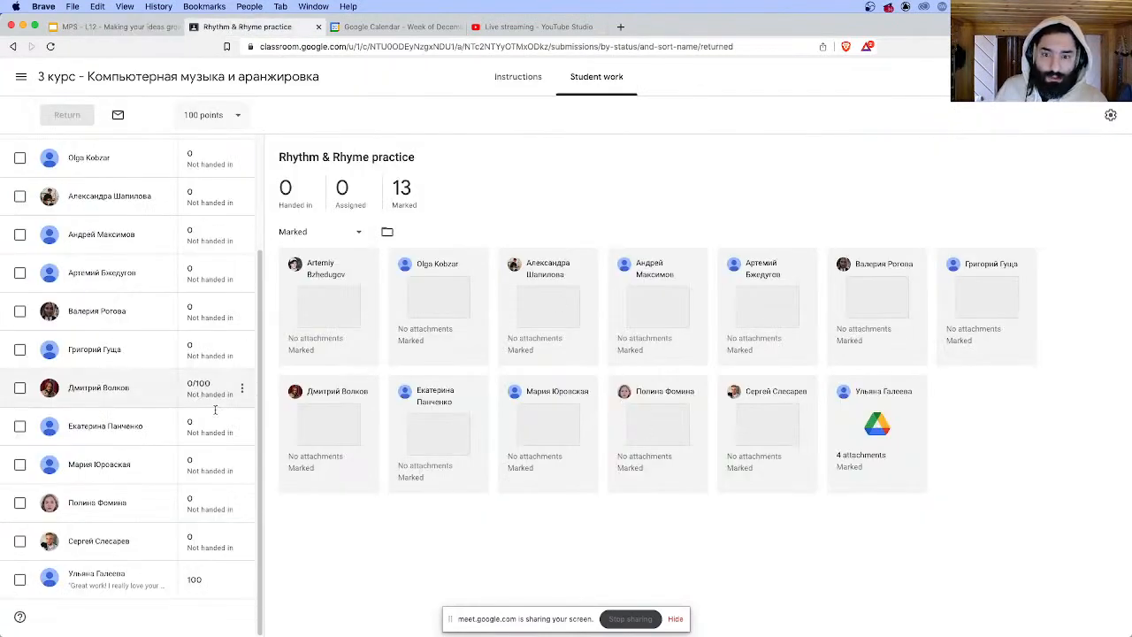
click(860, 457)
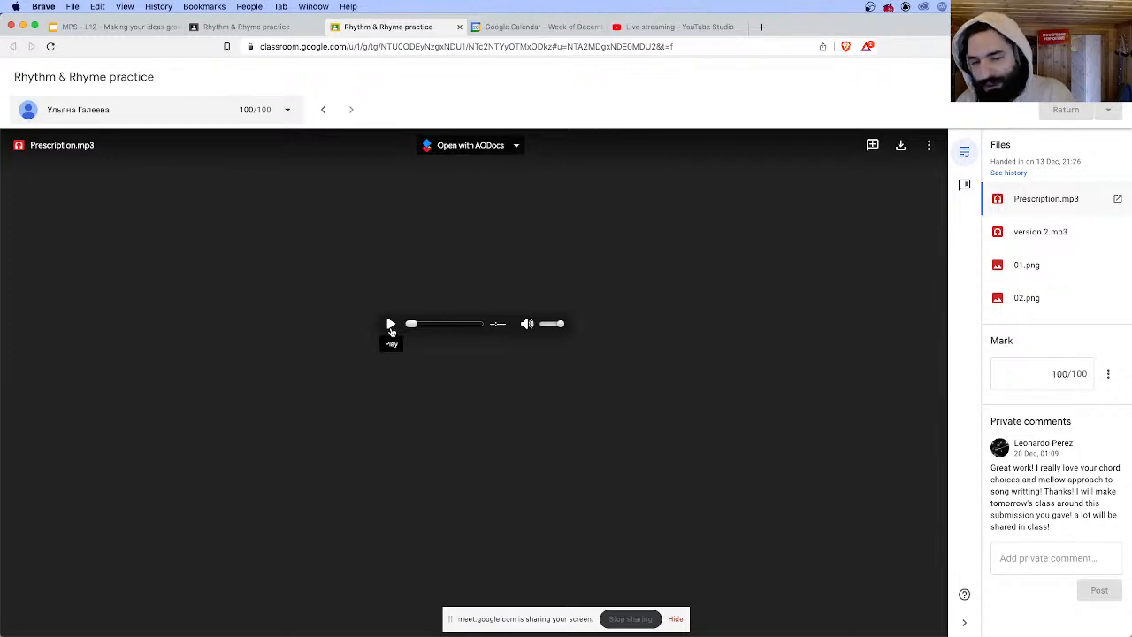
click(390, 325)
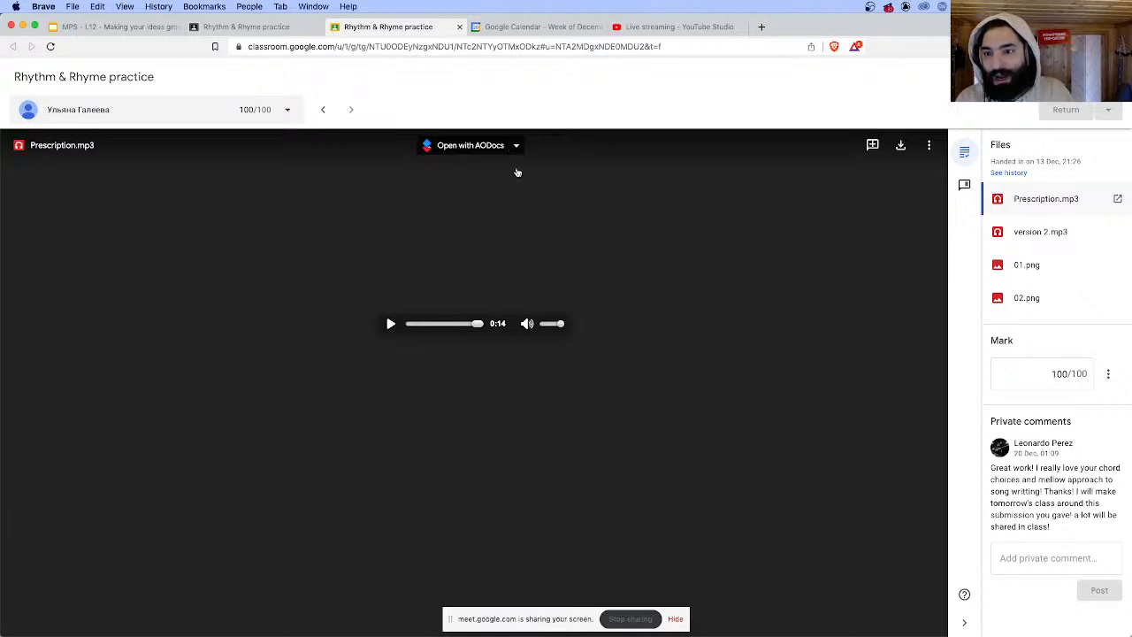
click(1047, 232)
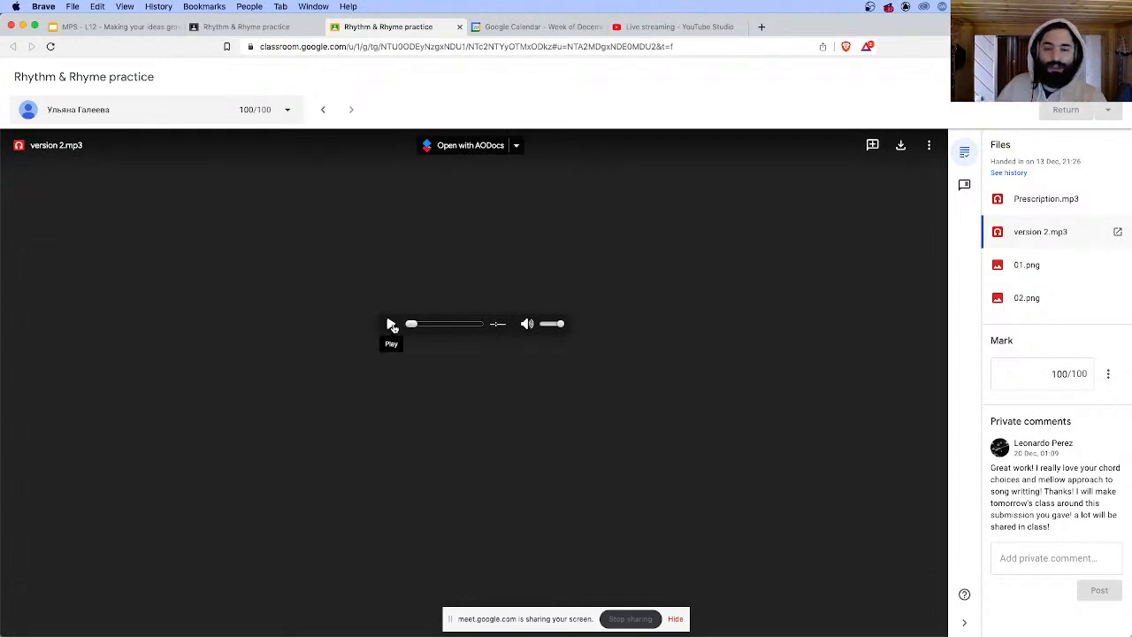
click(393, 326)
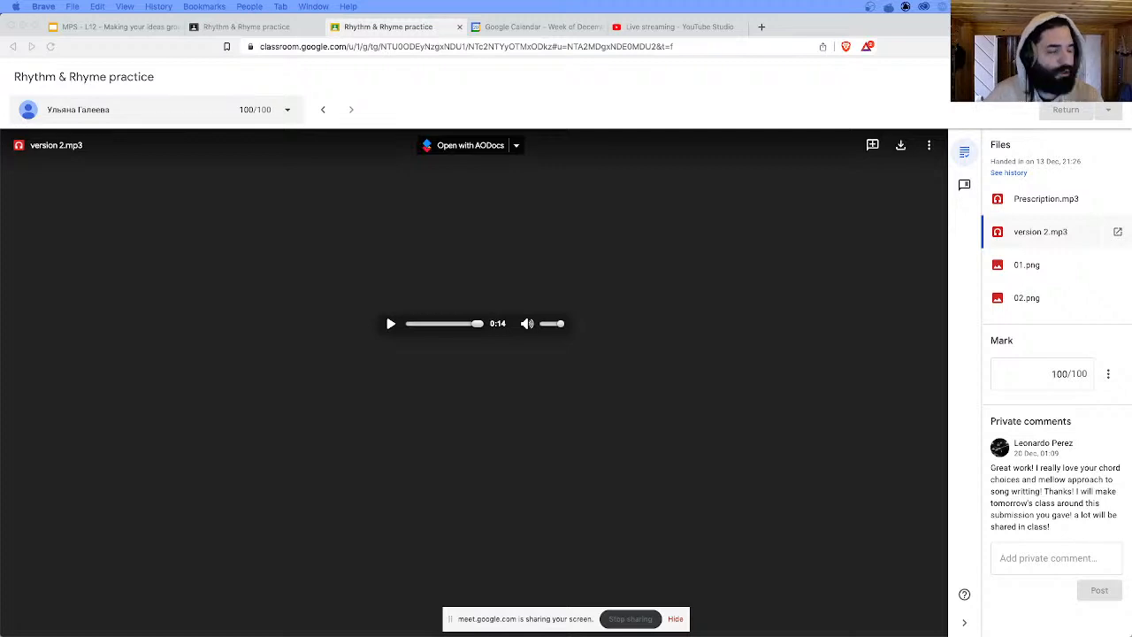
- Go back to the Google Classroom classwork topic and review its assignment briefs from Composition 01 to Composition 02
click(87, 28)
key(ctrl+Tab)
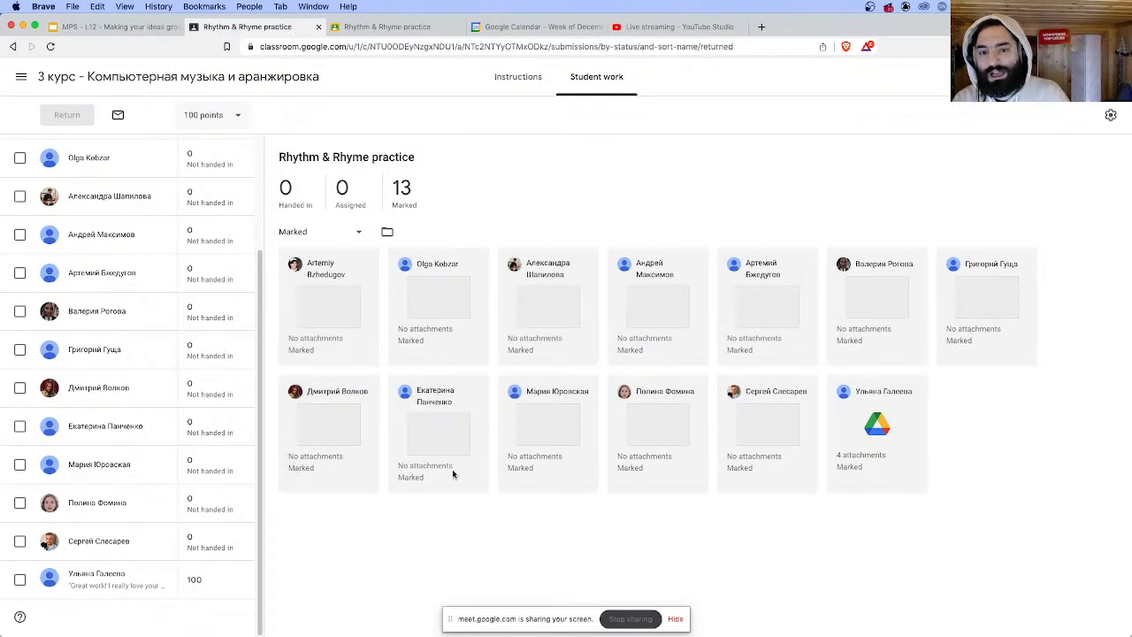
click(12, 46)
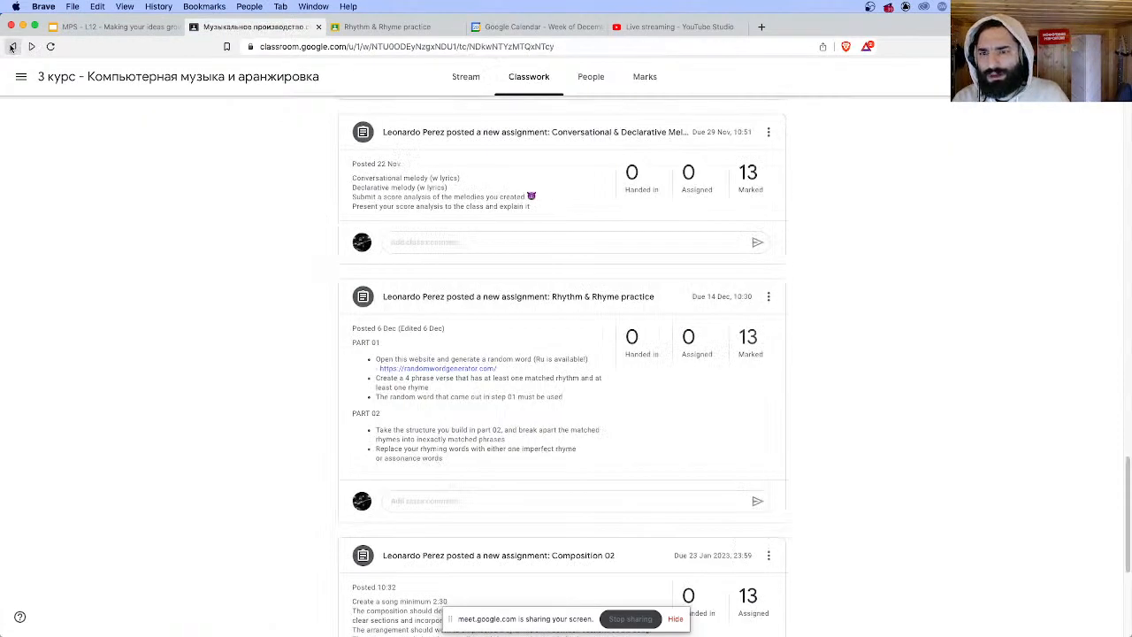
scroll(549, 265, up, 10)
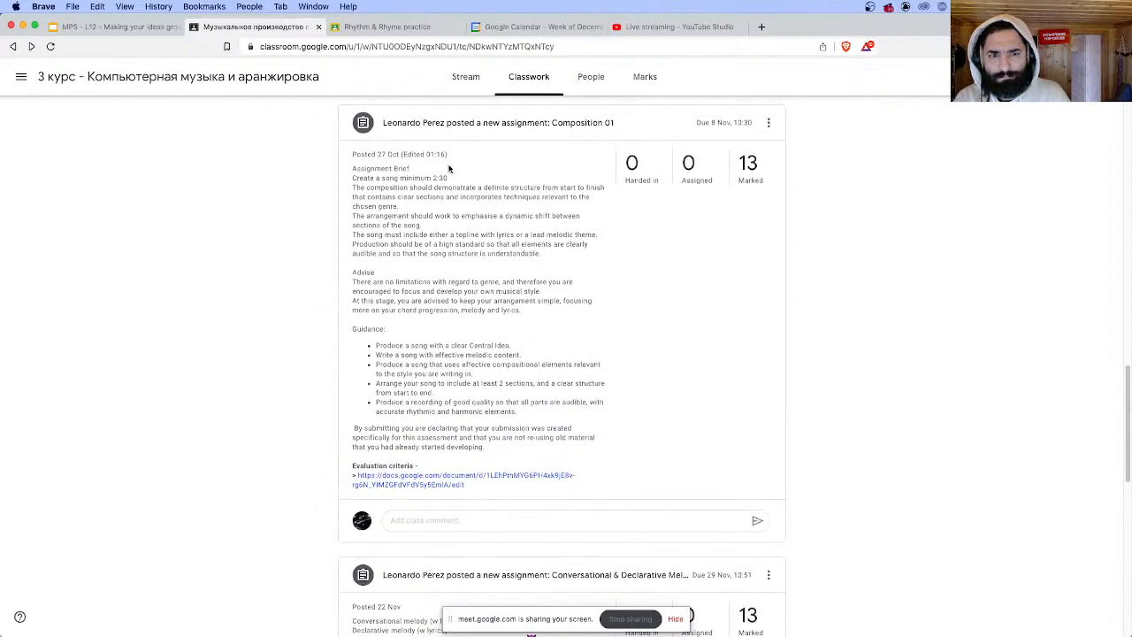
scroll(509, 261, down, 3)
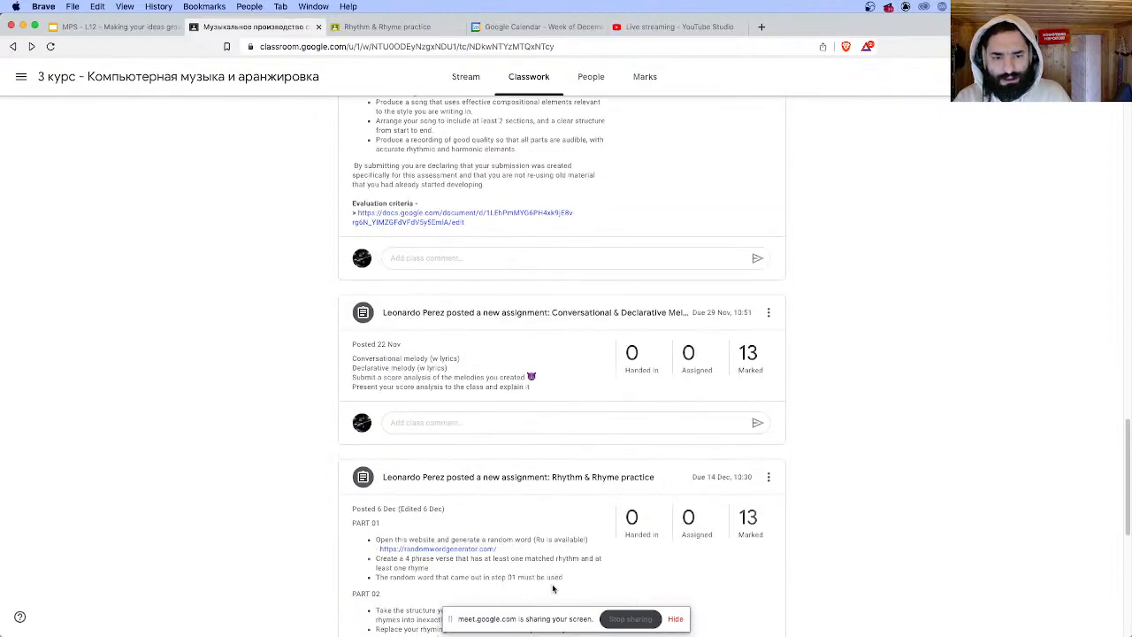
scroll(535, 345, down, 5)
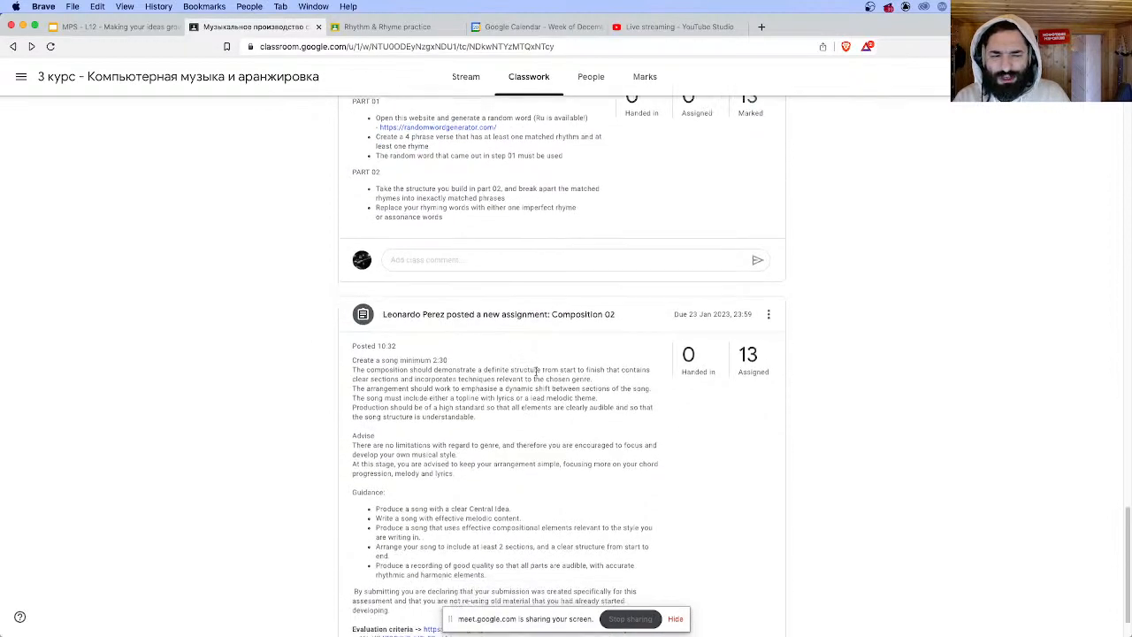
scroll(540, 376, down, 1)
scroll(517, 297, up, 15)
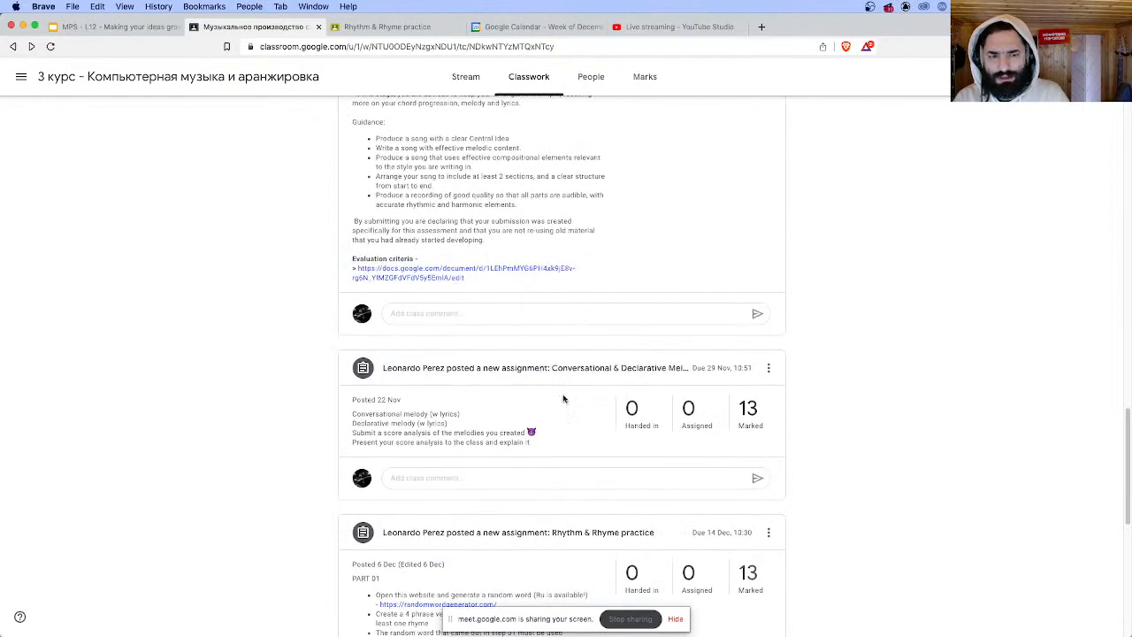
- Present the Google Slides lesson from the "Growing Beats" slide through "Case 02 - Using Speech", and exit the slideshow
click(114, 28)
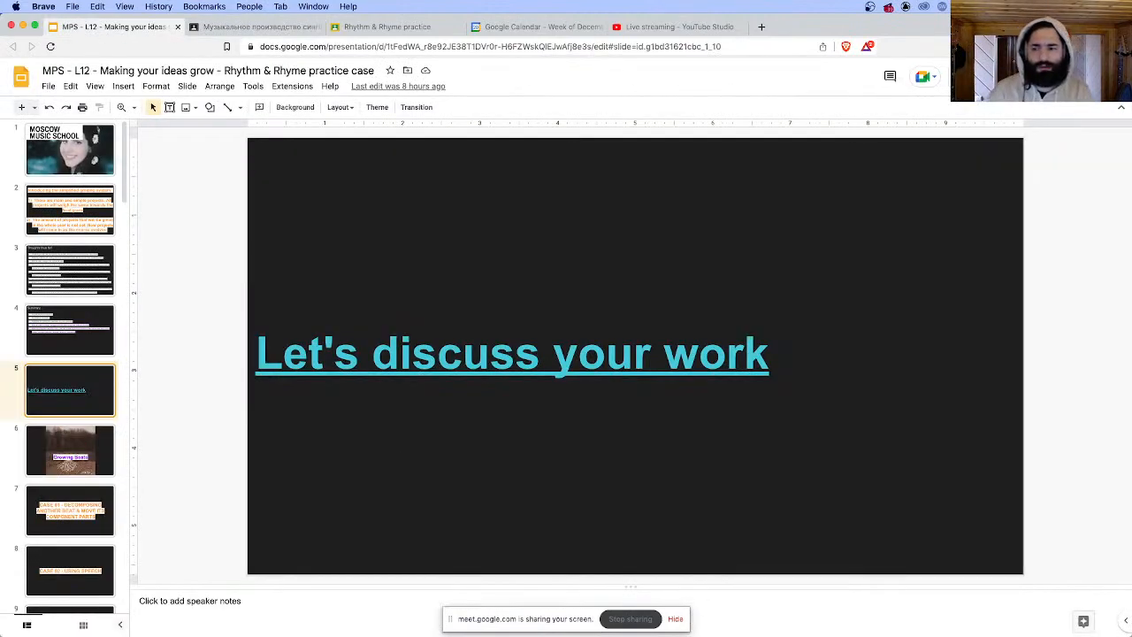
click(62, 461)
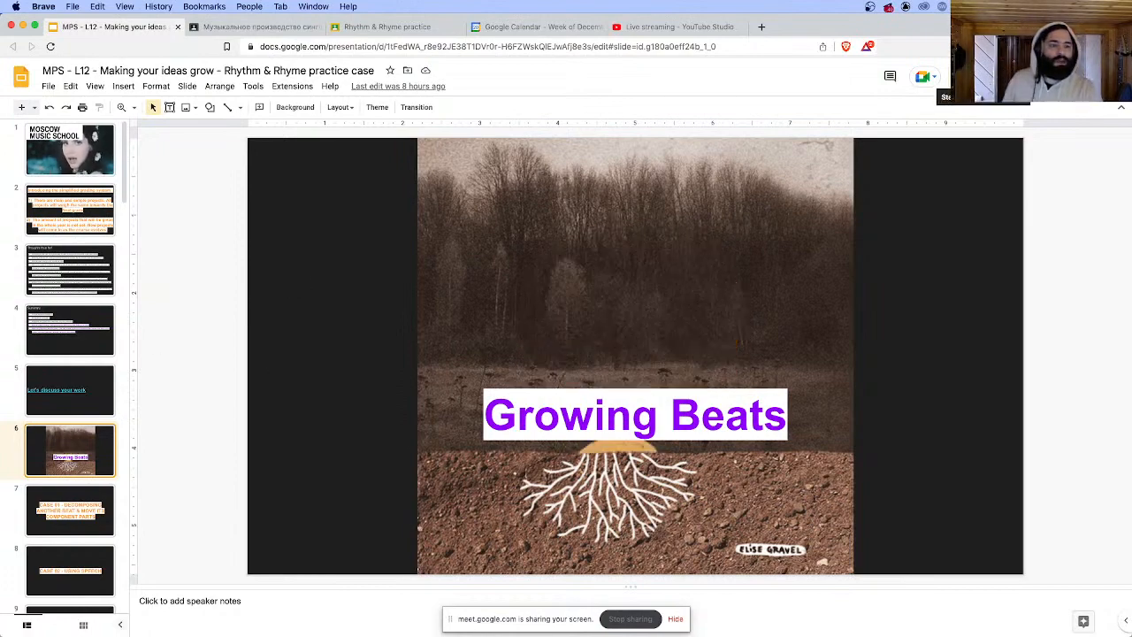
key(super+Return)
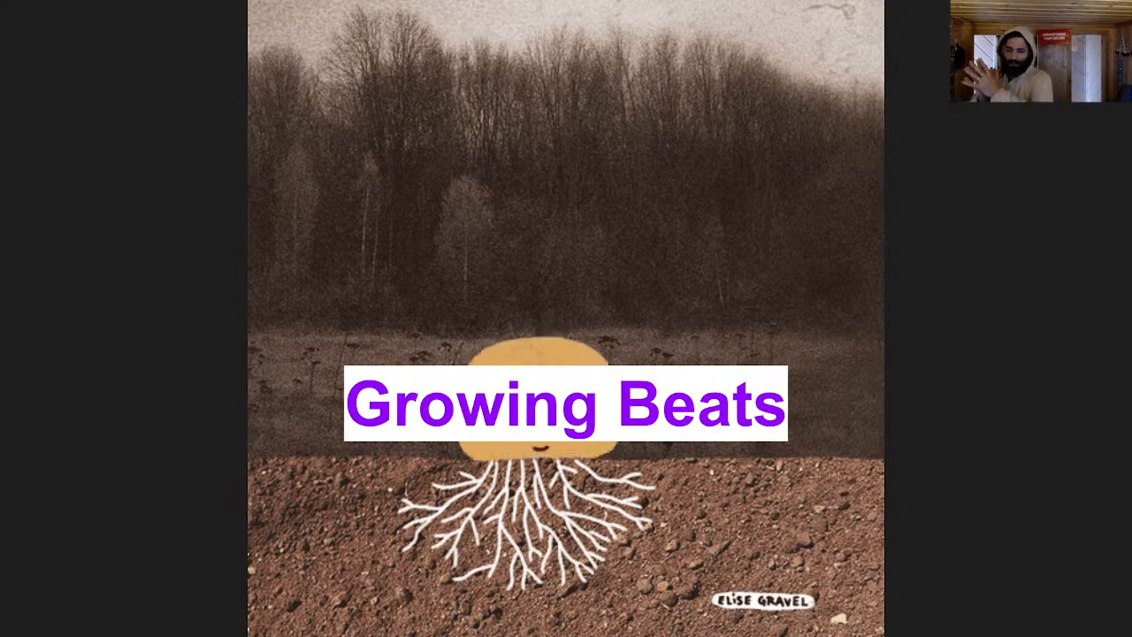
key(Right)
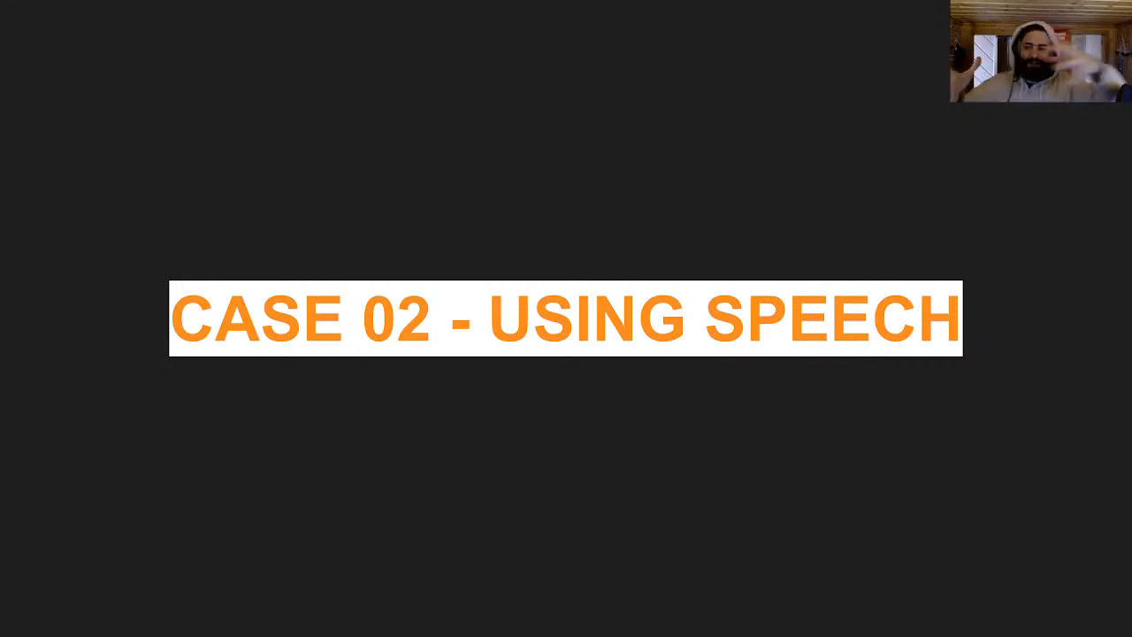
key(Escape)
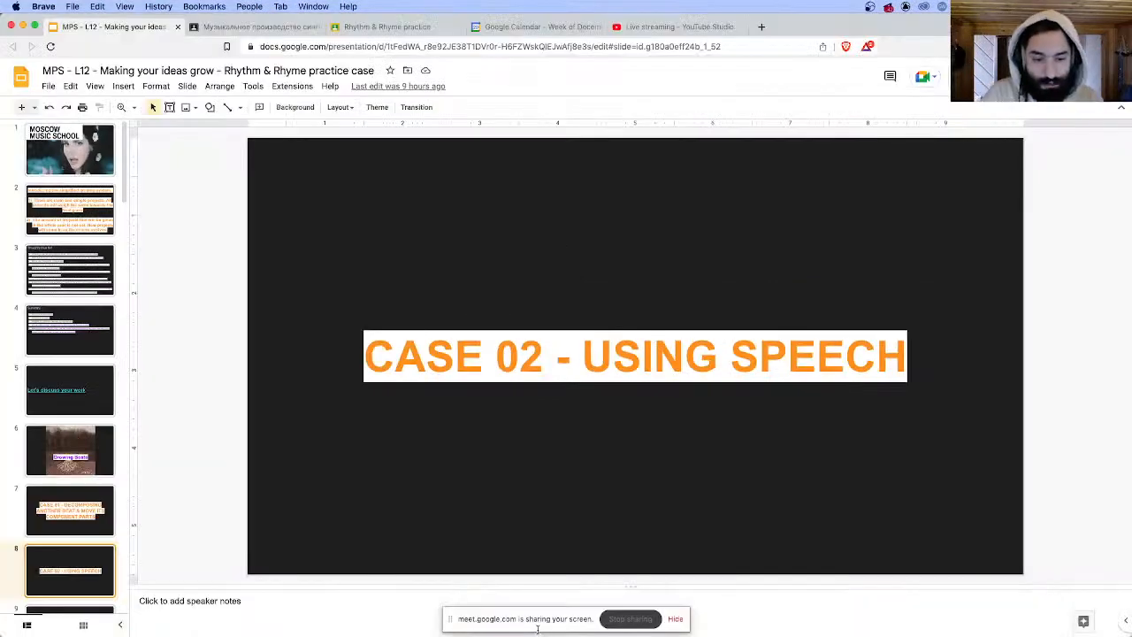
mouse_move(597, 633)
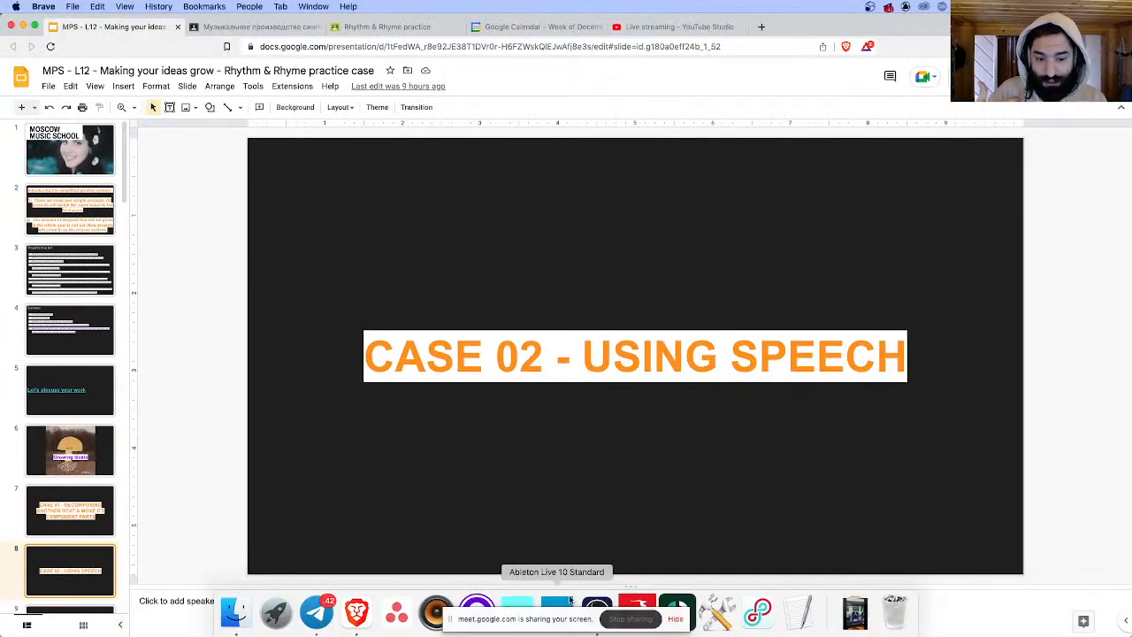
click(558, 609)
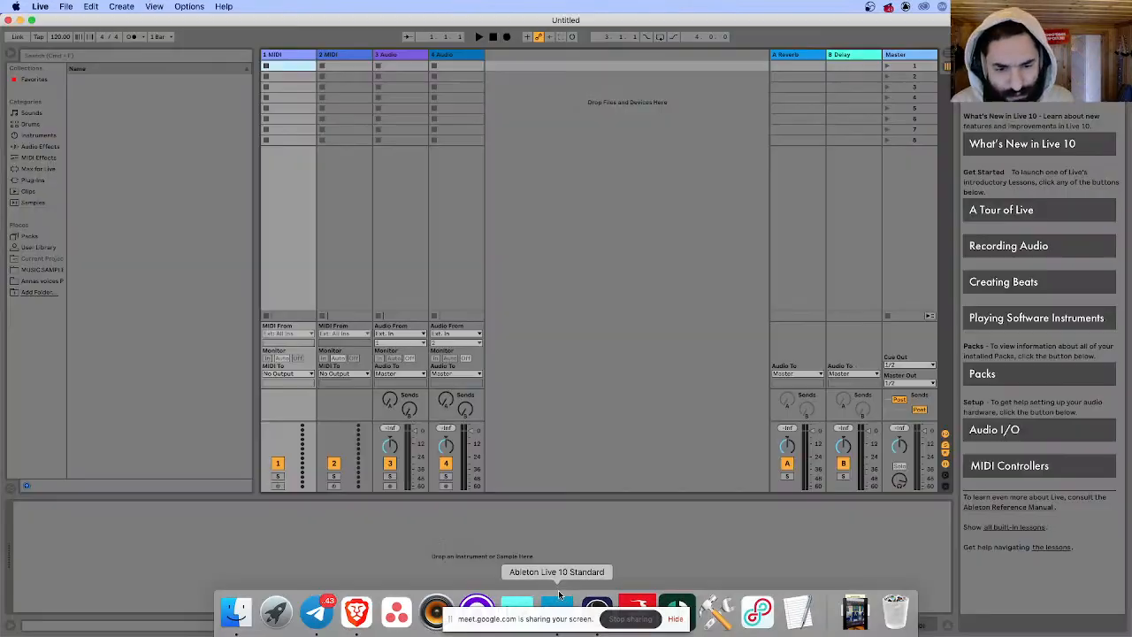
right_click(570, 602)
click(597, 560)
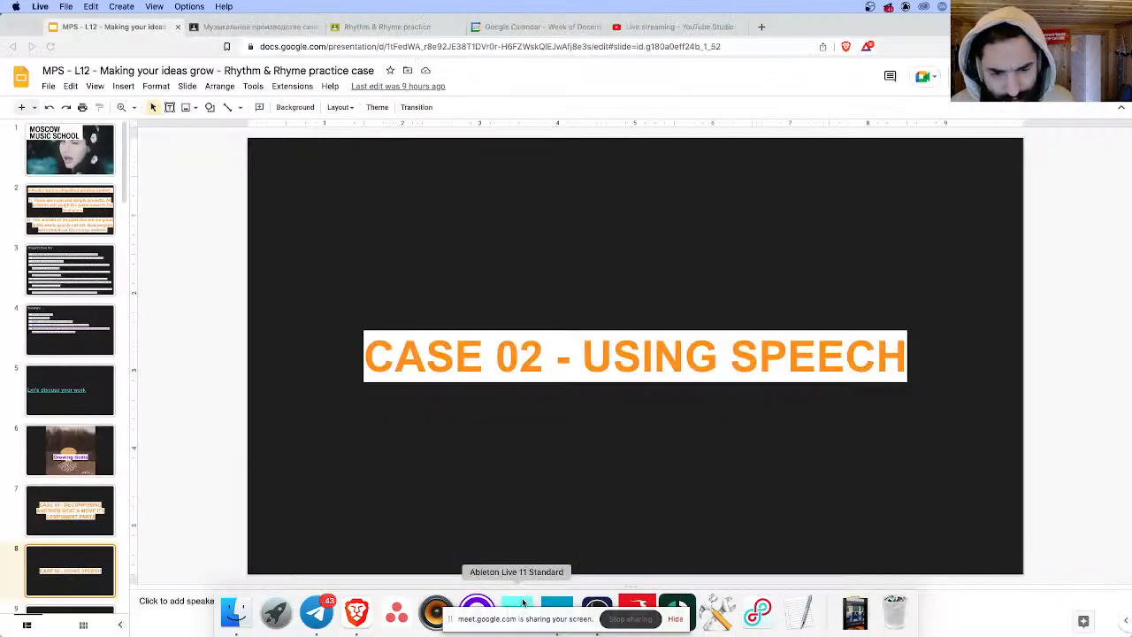
- Launch Ableton Live 11 Standard and delete both audio tracks and the second MIDI track from the new set
click(522, 604)
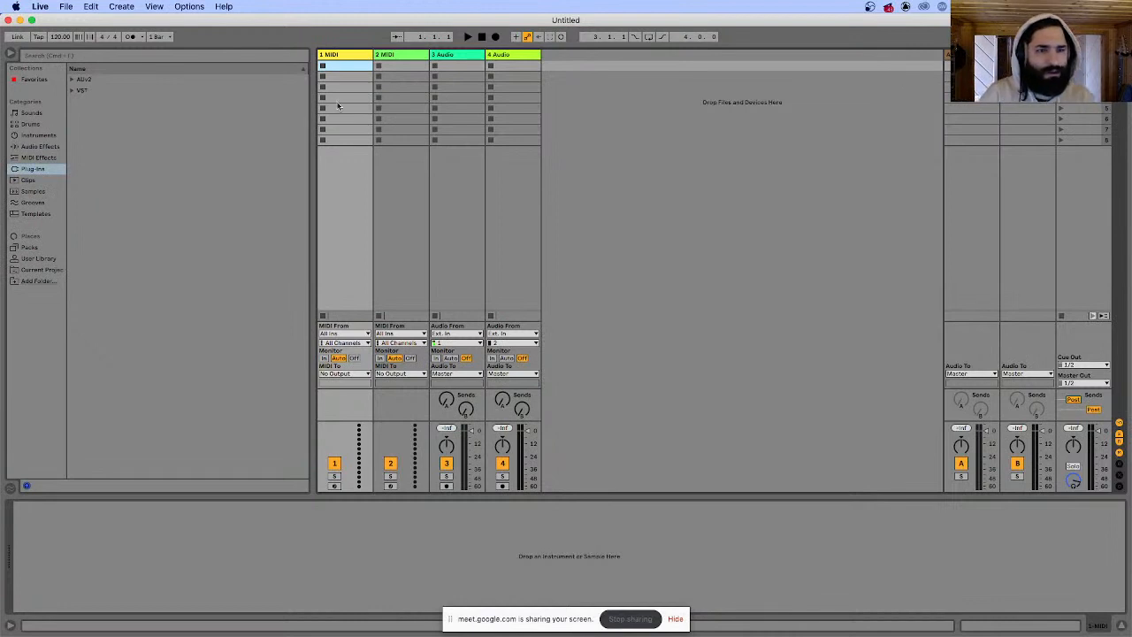
click(453, 54)
key(Delete)
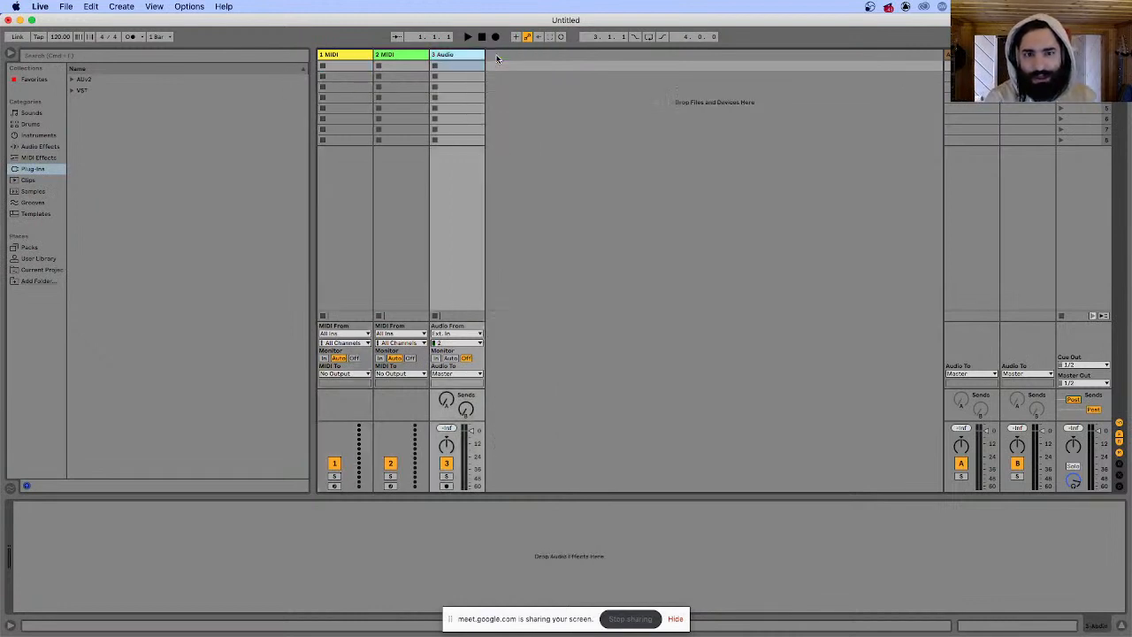
key(Delete)
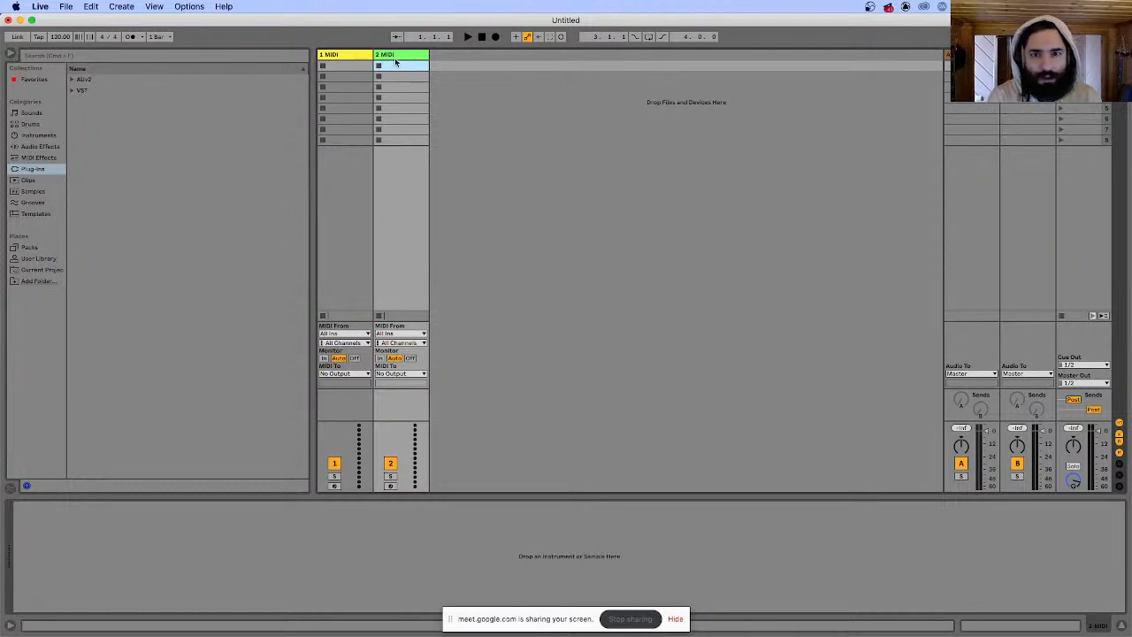
key(Delete)
- Add an audio track in the Arrangement View, arm it for recording and set its monitoring to Auto
key(Tab)
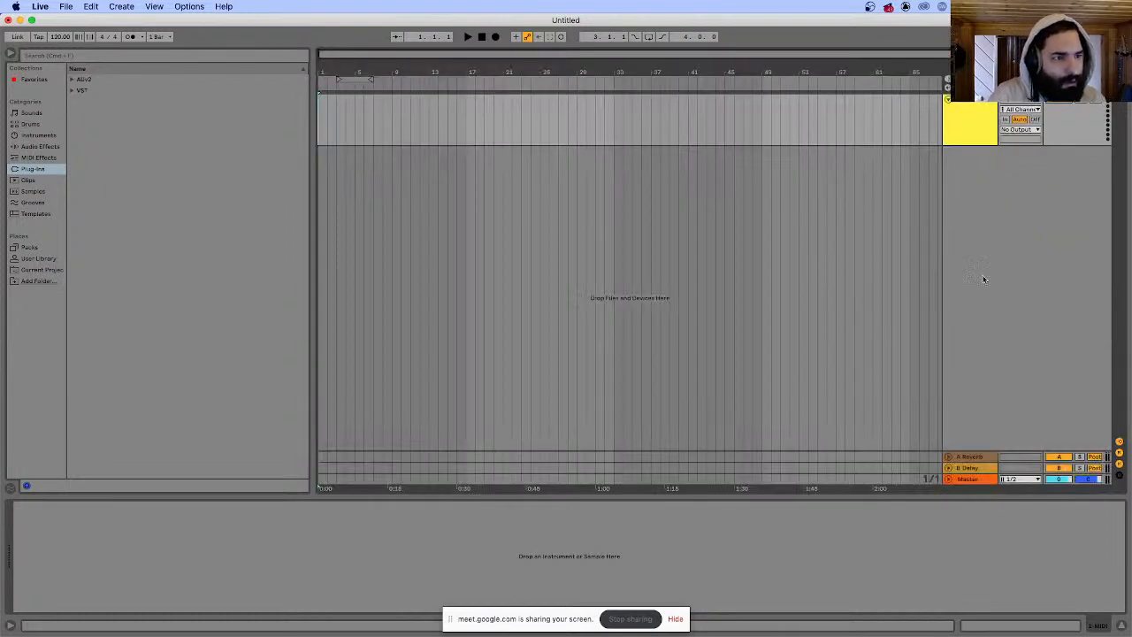
click(938, 114)
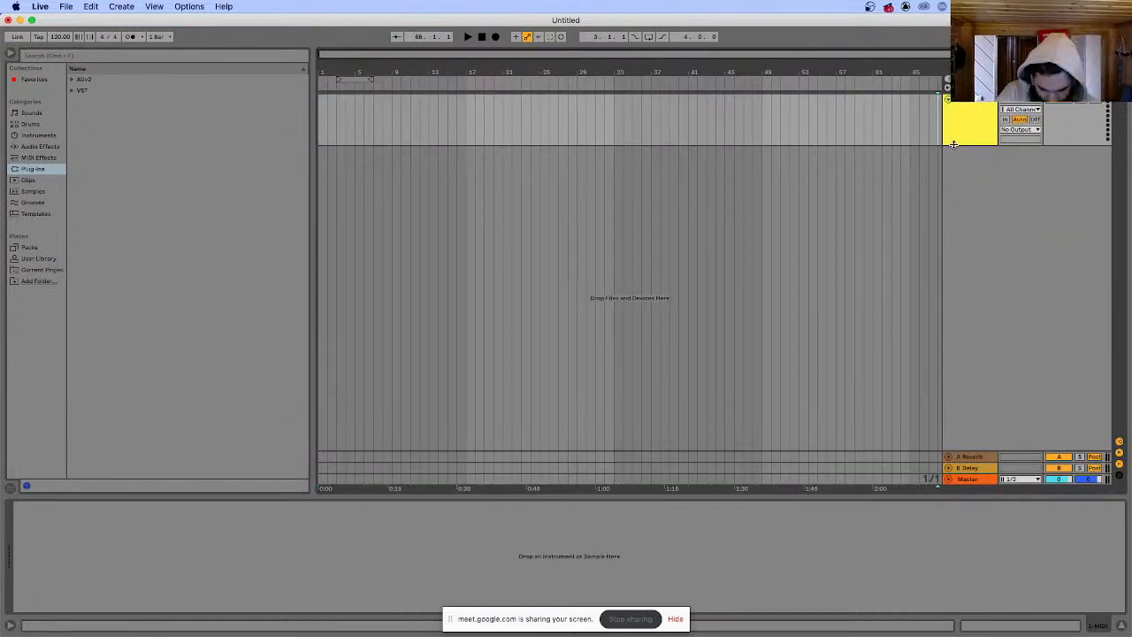
key(super+t)
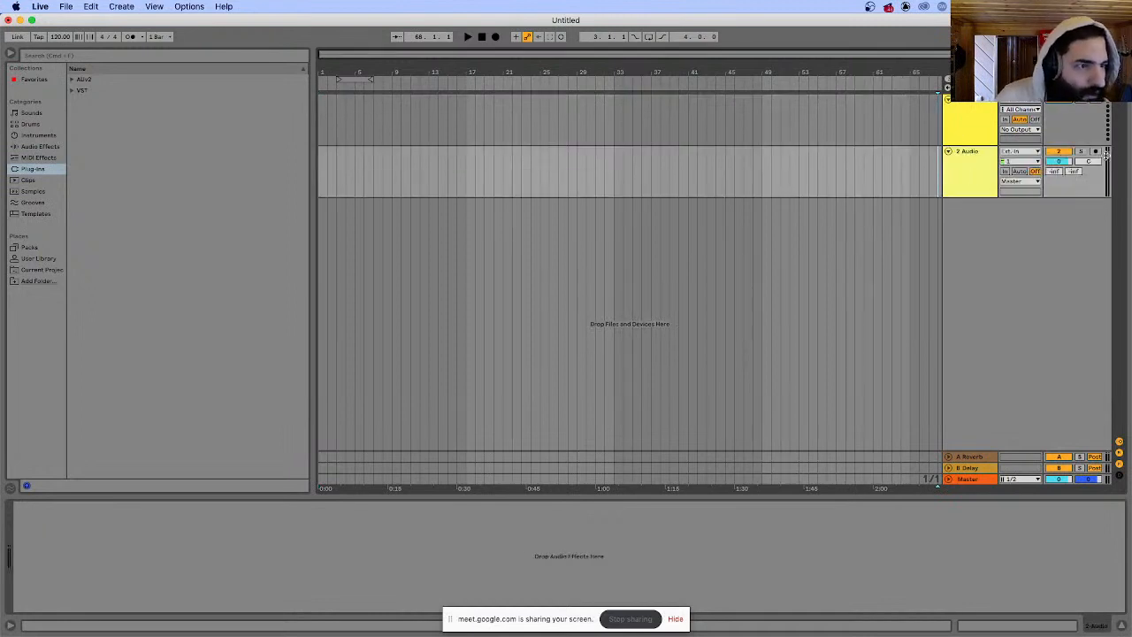
click(1097, 153)
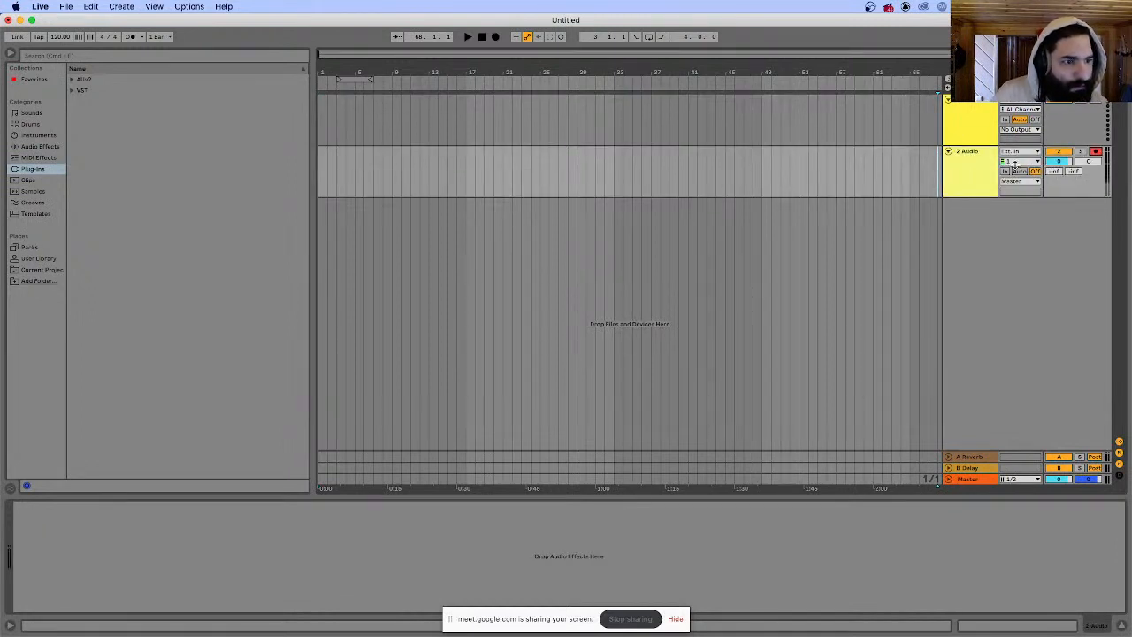
click(1021, 172)
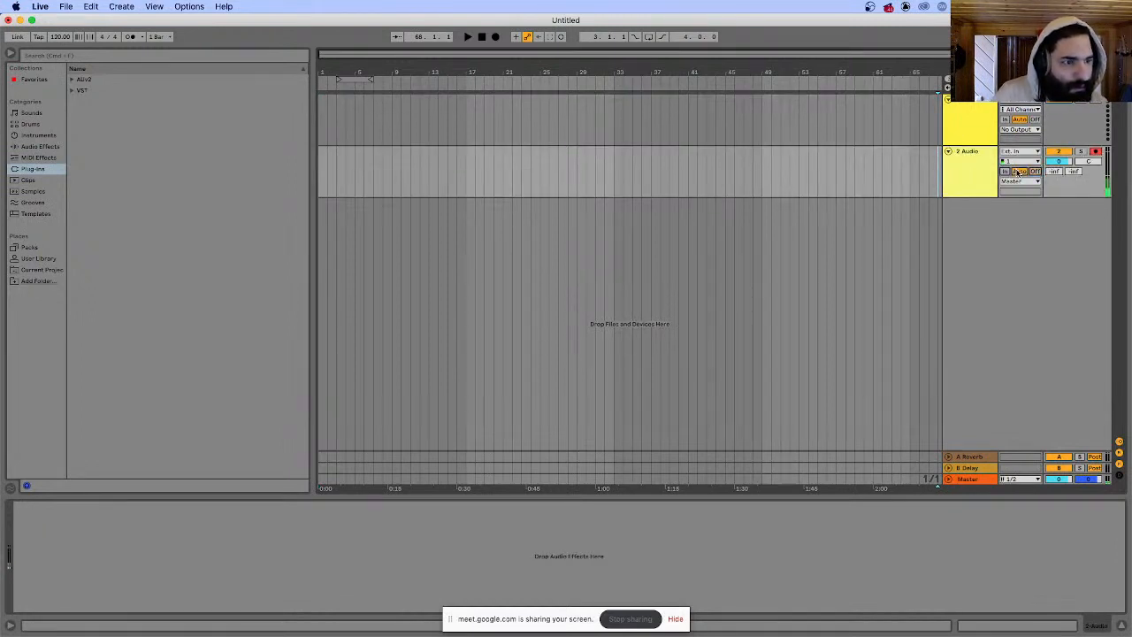
- Record a take of just over one bar on the new audio track, starting at the beginning of the arrangement
click(482, 36)
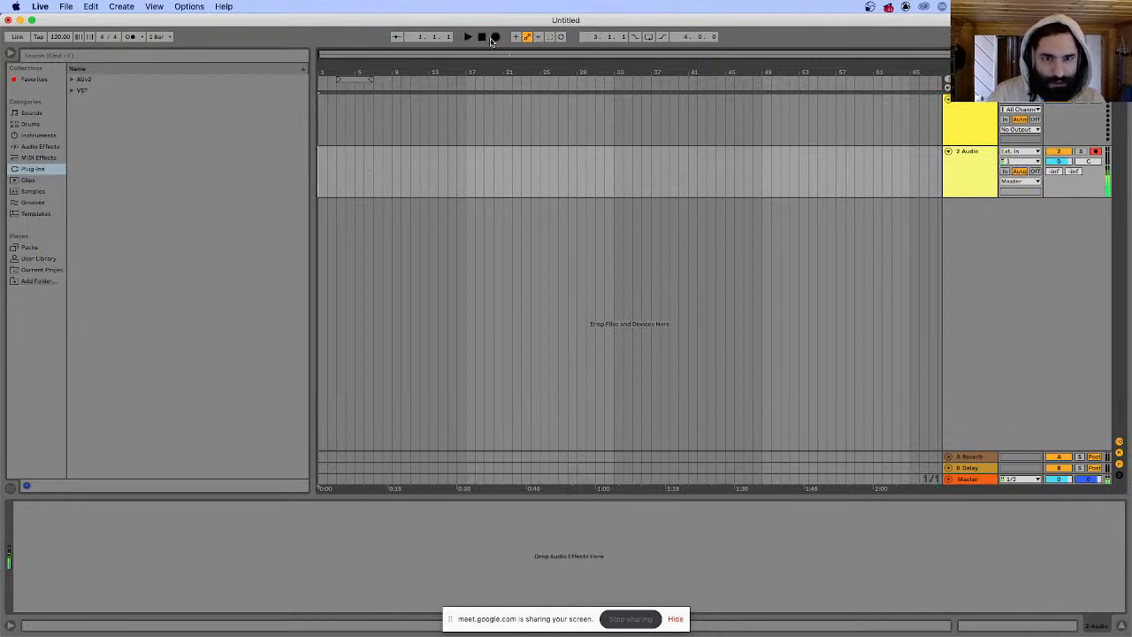
click(495, 37)
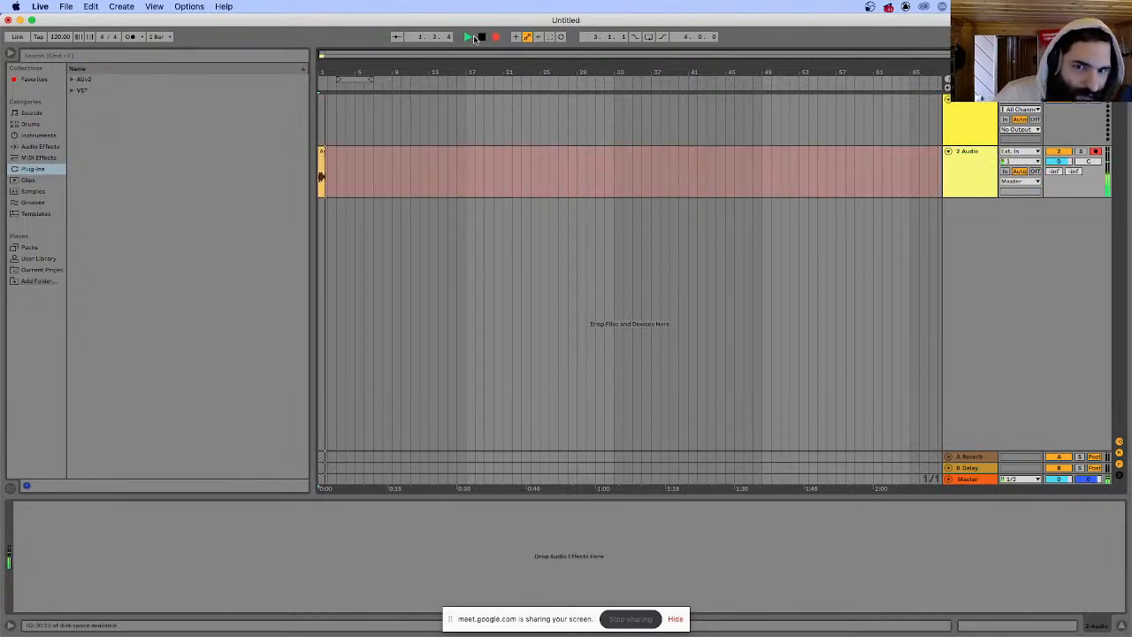
click(483, 37)
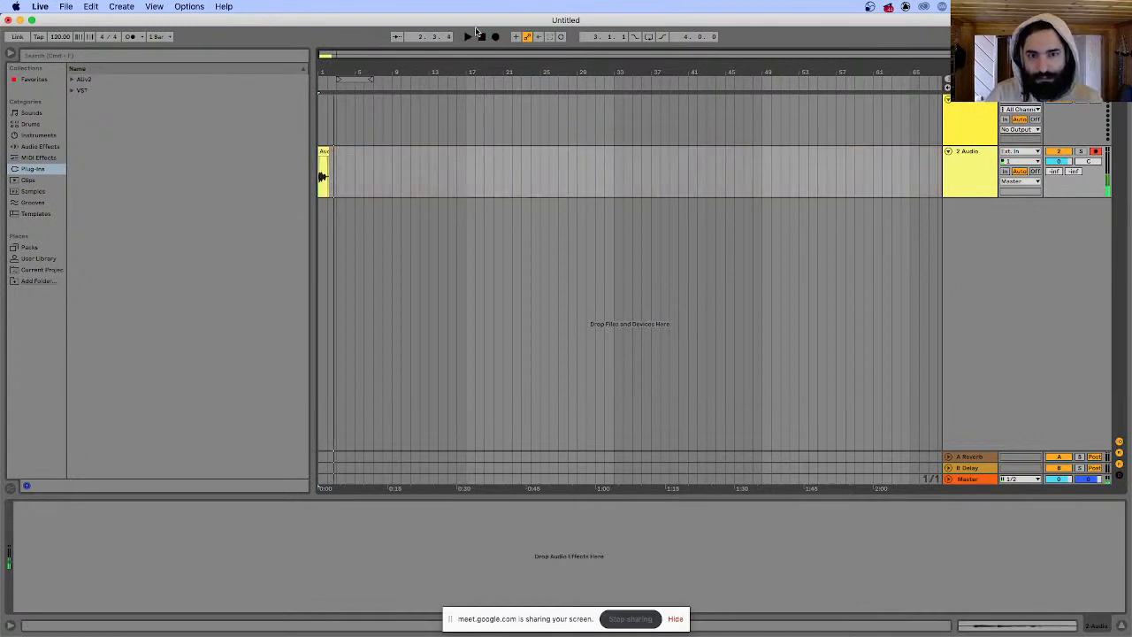
drag(368, 58, 377, 92)
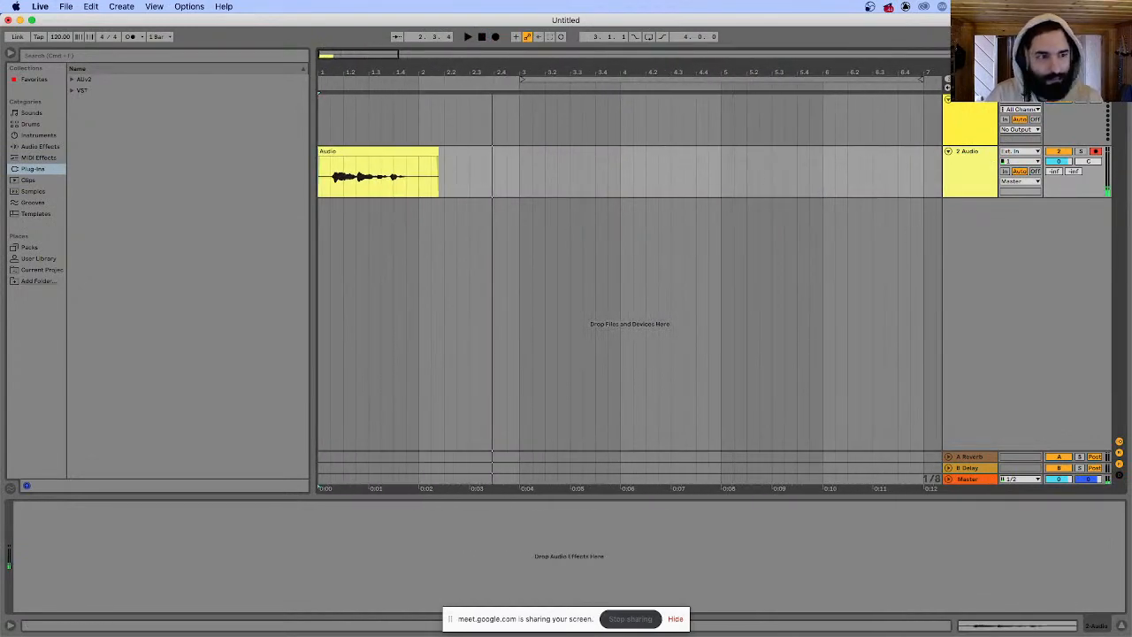
- Arm the MIDI track for recording in place of the audio track, and search the plug-ins for "drums"
click(966, 109)
click(1095, 100)
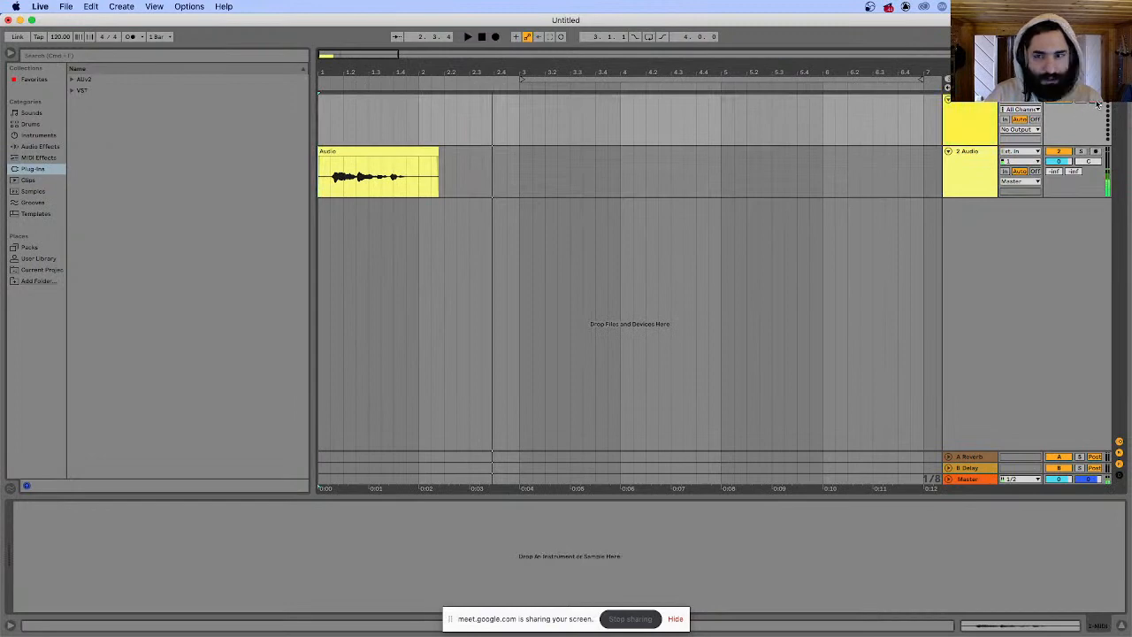
click(49, 56)
text(diums)
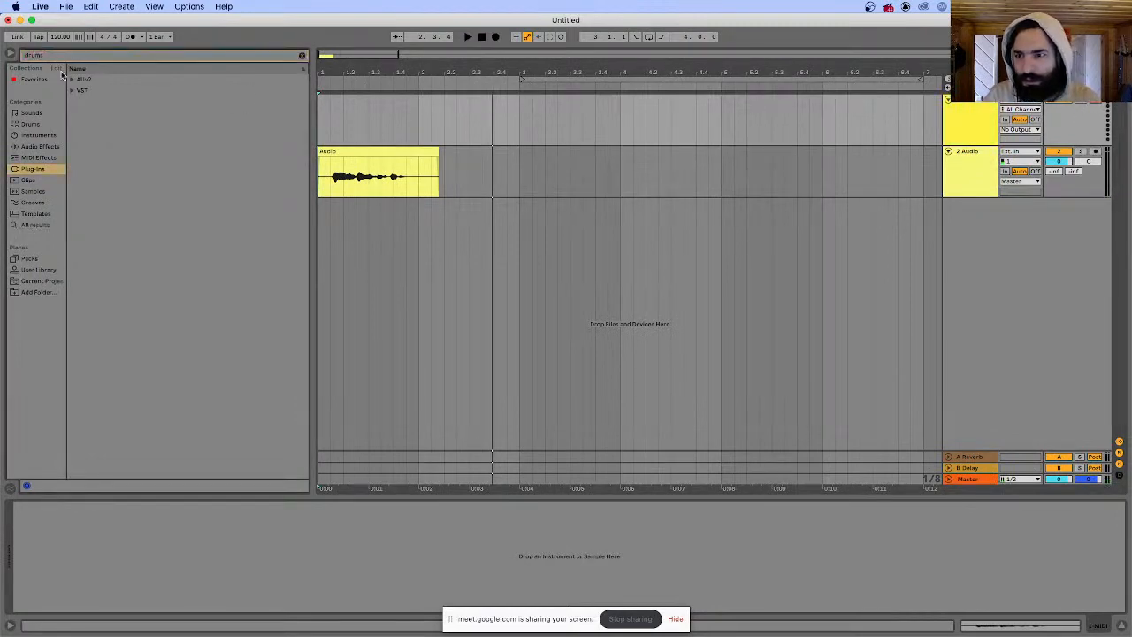
click(72, 91)
click(77, 102)
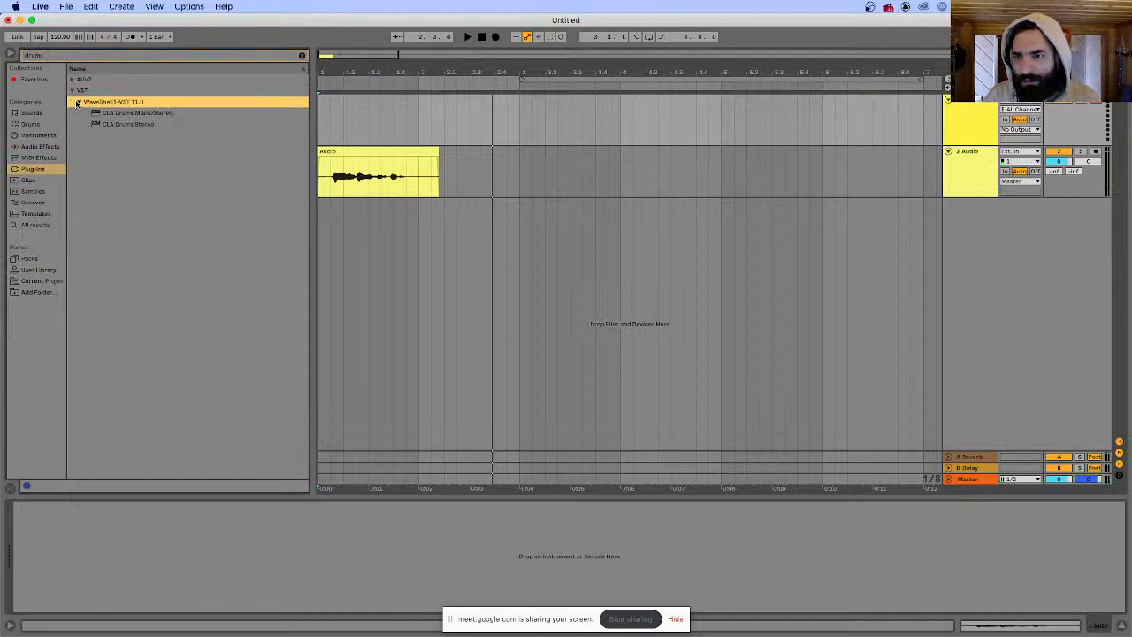
click(70, 81)
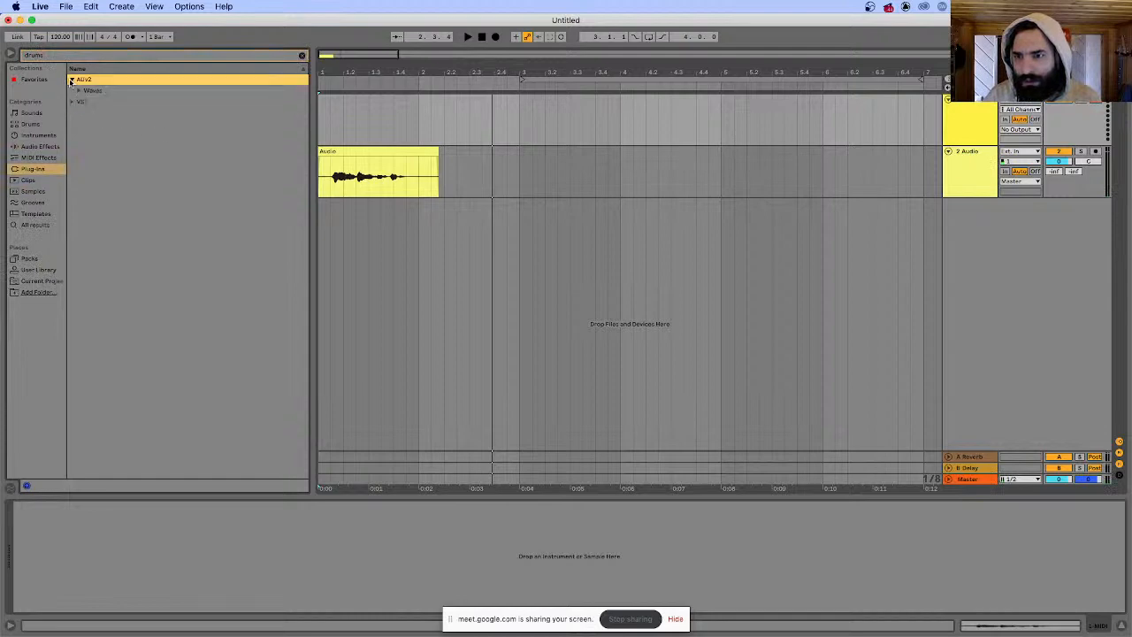
- Clear the browser search and load 707 Core Kit from the Drums category onto the MIDI track
click(35, 135)
click(31, 124)
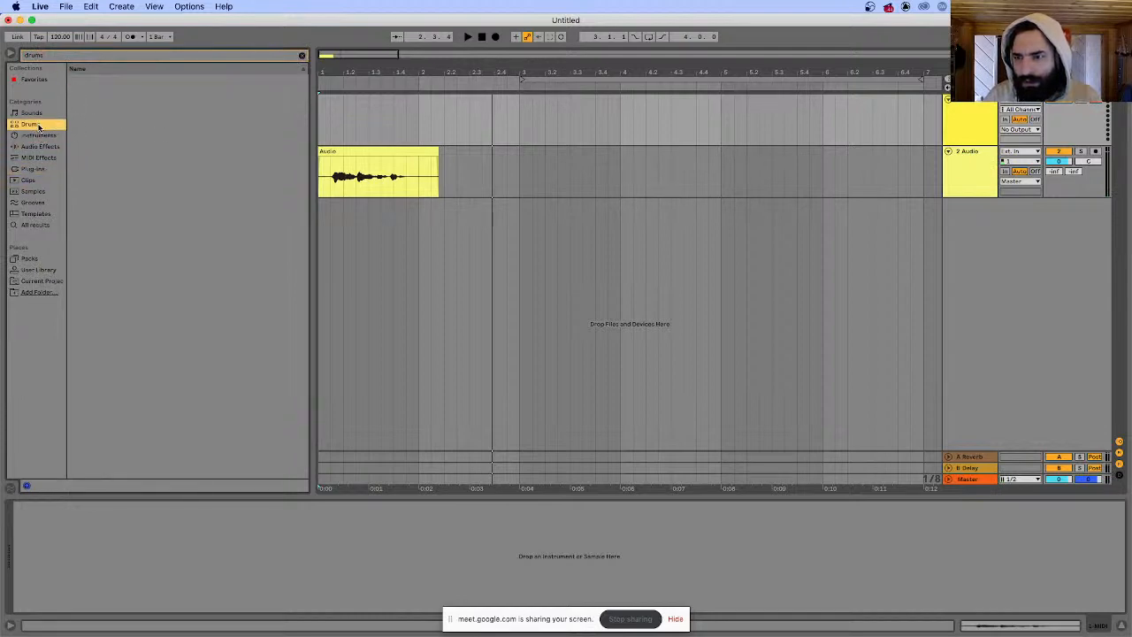
click(39, 56)
key(BackSpace)
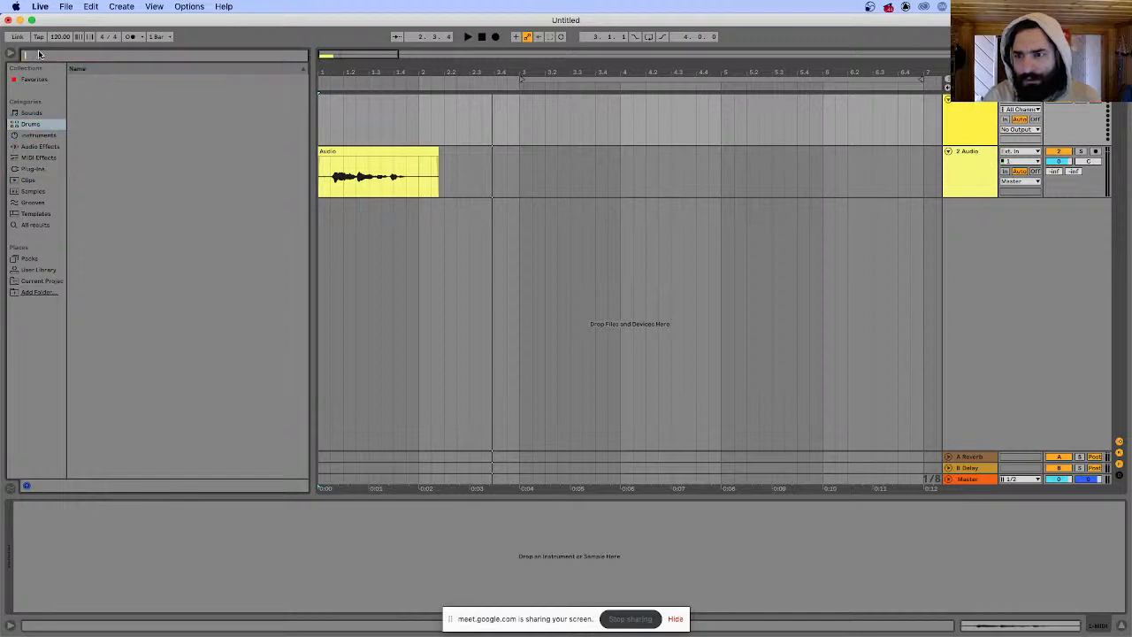
drag(117, 135, 972, 113)
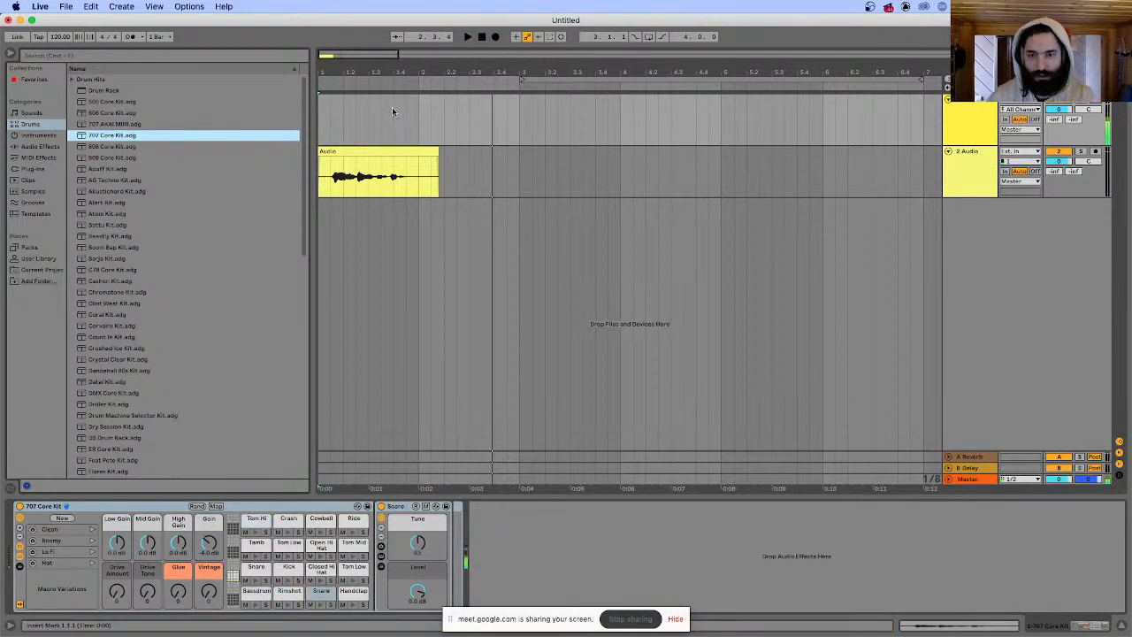
- Turn on the metronome and rehearse a drum pattern on the 707 Core Kit while playing from within bar 2
key(space)
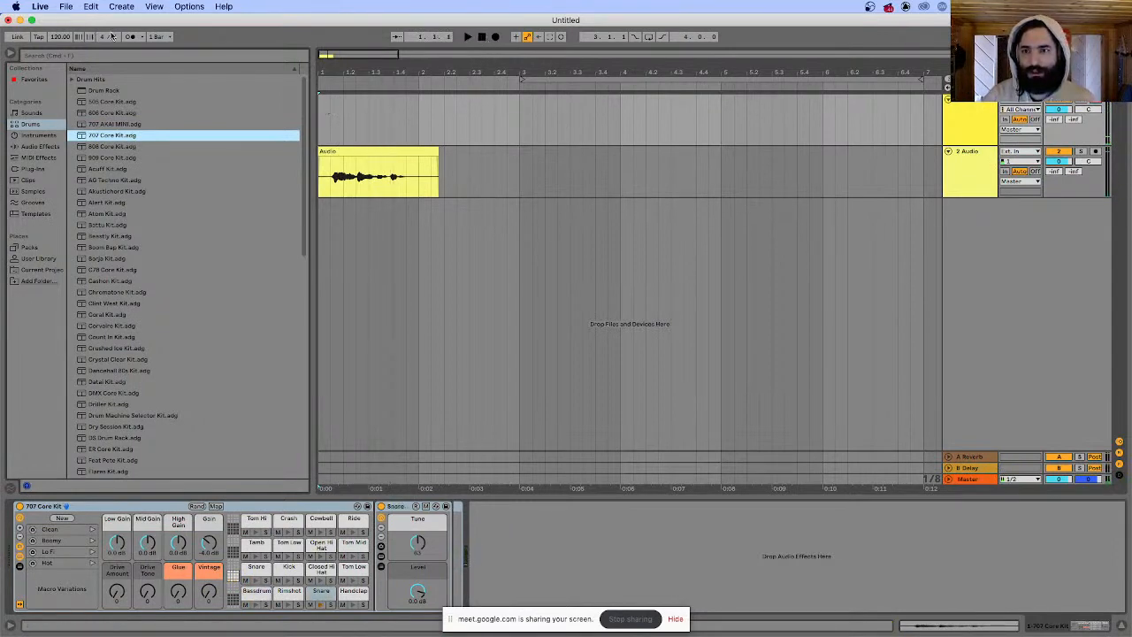
click(483, 112)
key(space)
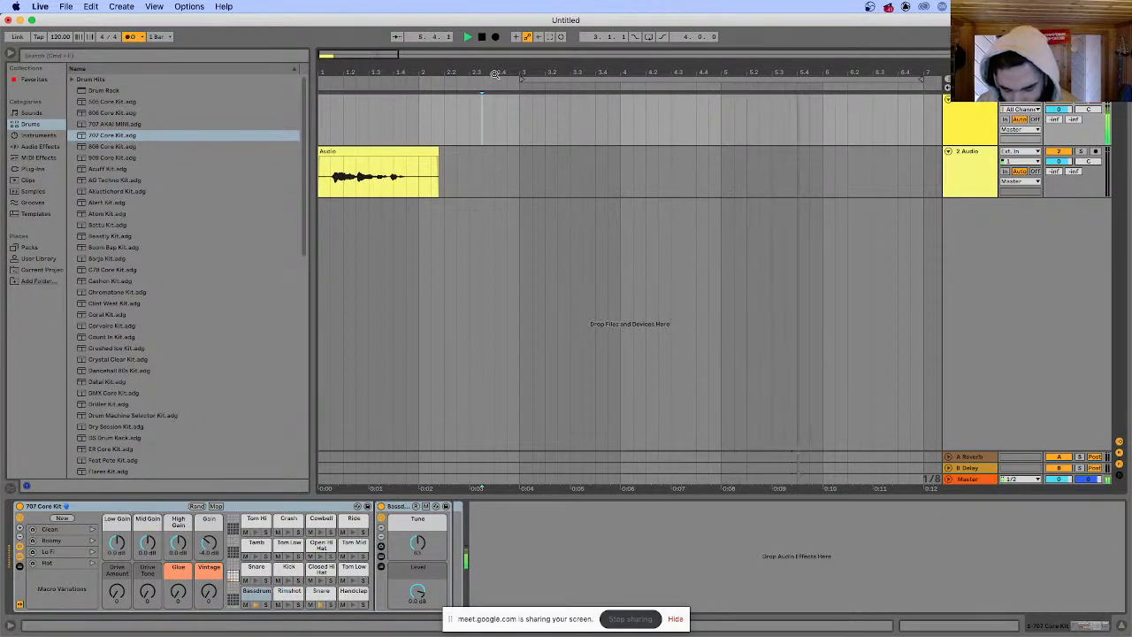
key(space)
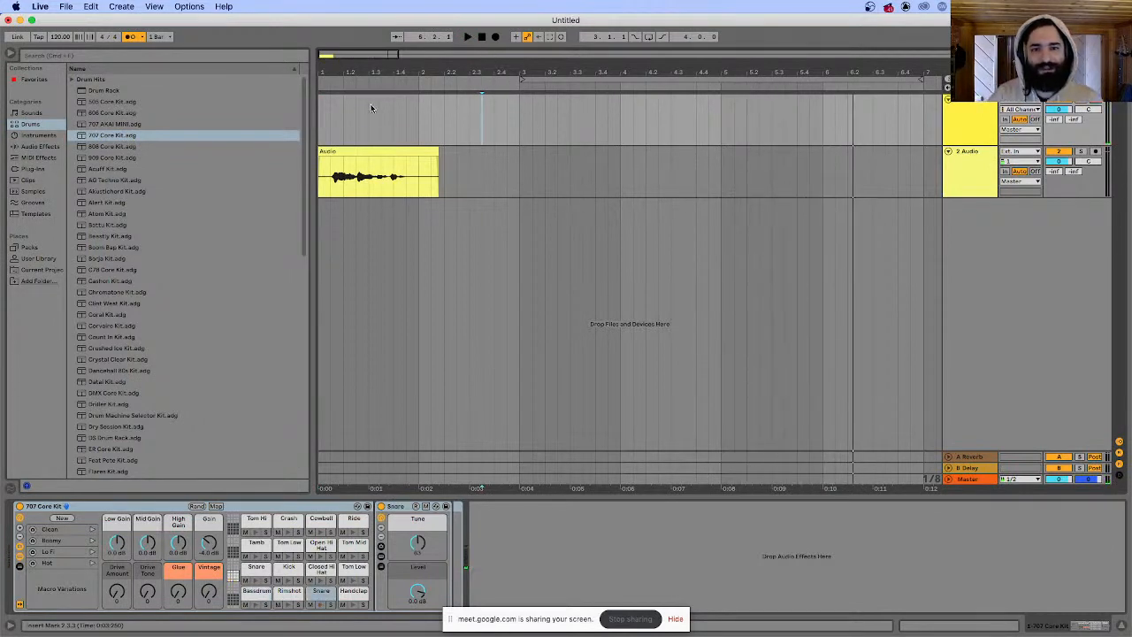
- Record a drum take on the 707 Core Kit track starting early in bar 2, and trim the clip's start to 2.4.3
click(418, 111)
key(space)
click(496, 38)
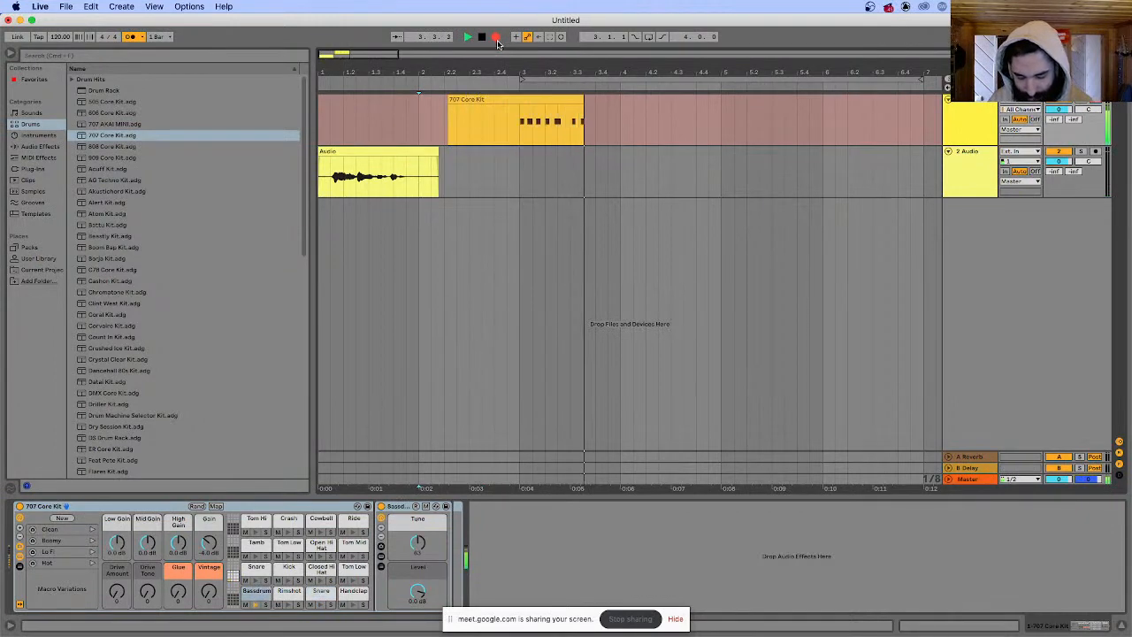
click(481, 36)
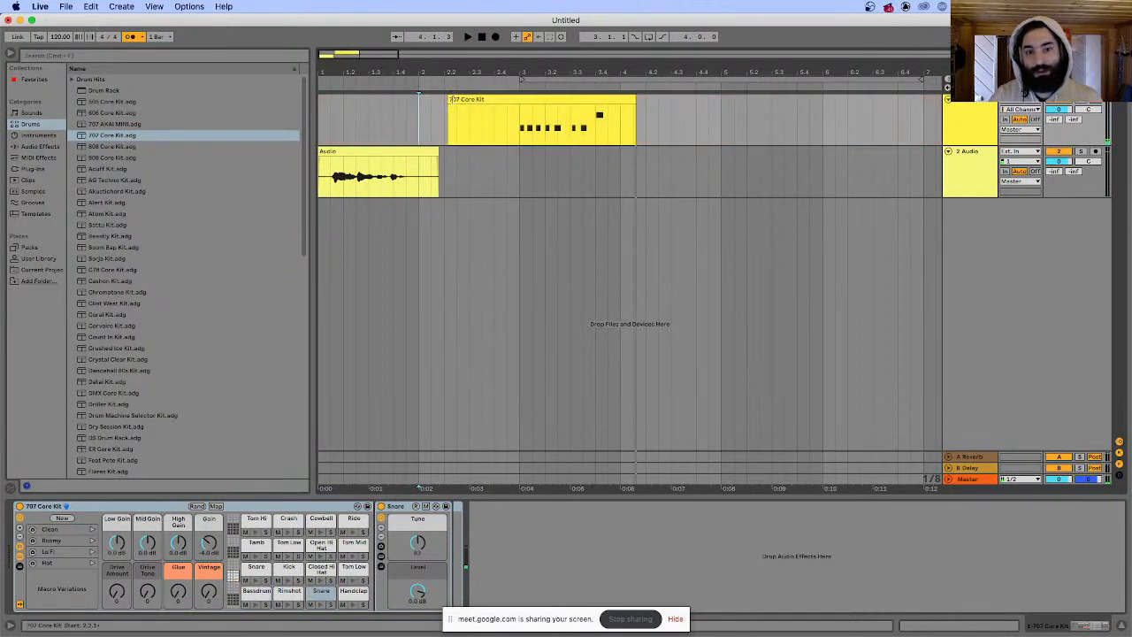
drag(449, 99, 511, 99)
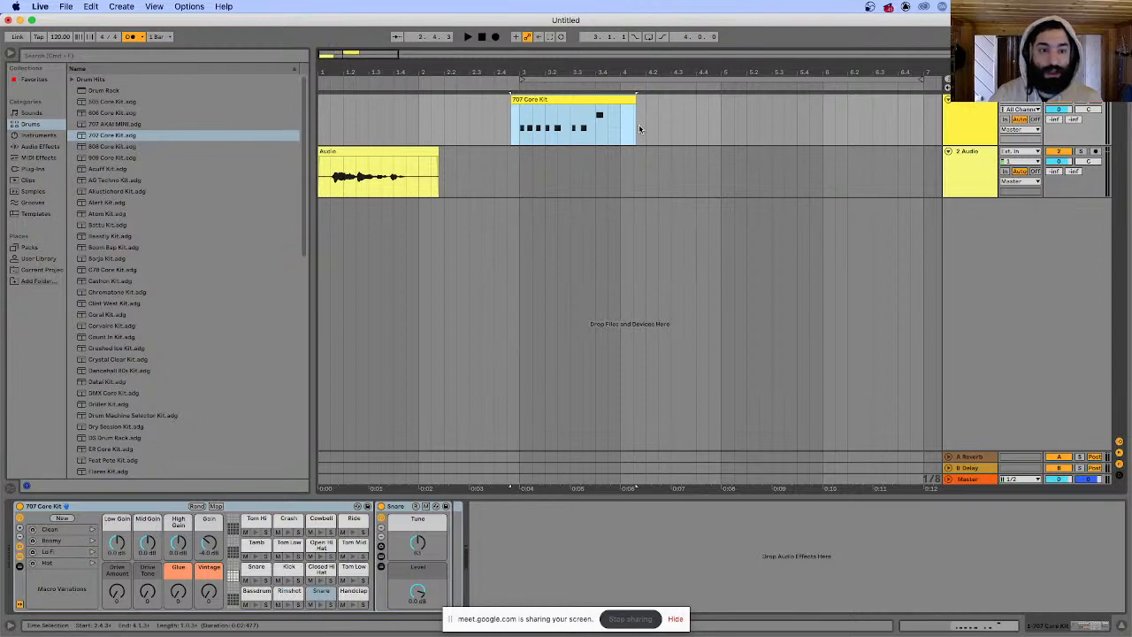
- Rehearse more drum hits and record a second take directly after the first drum clip, ending near 5.4.4
click(634, 130)
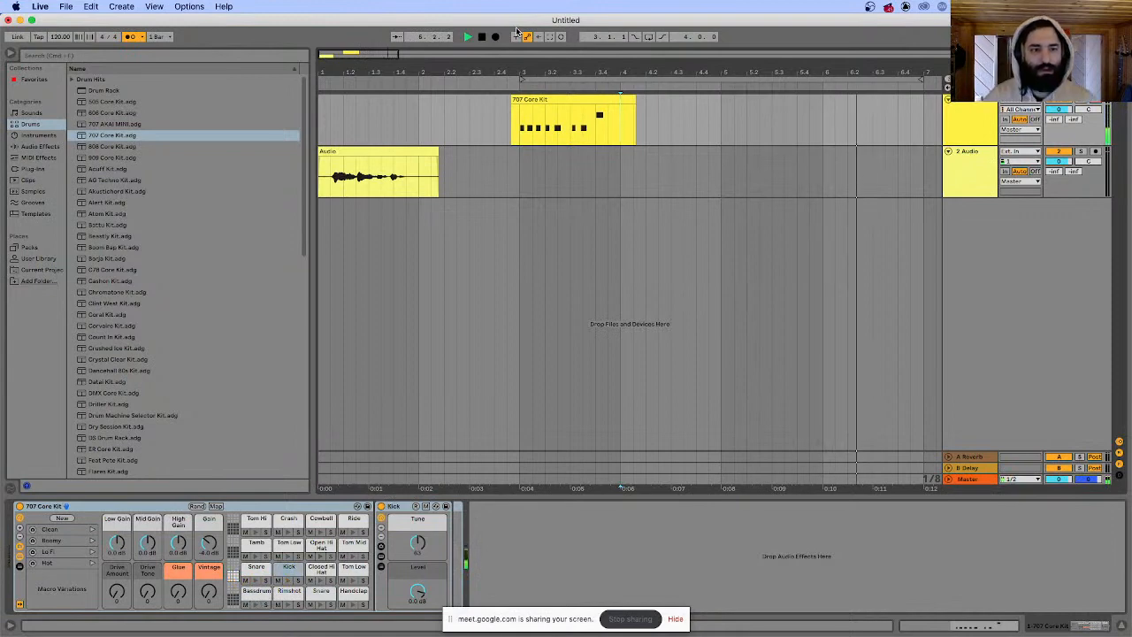
key(space)
click(522, 127)
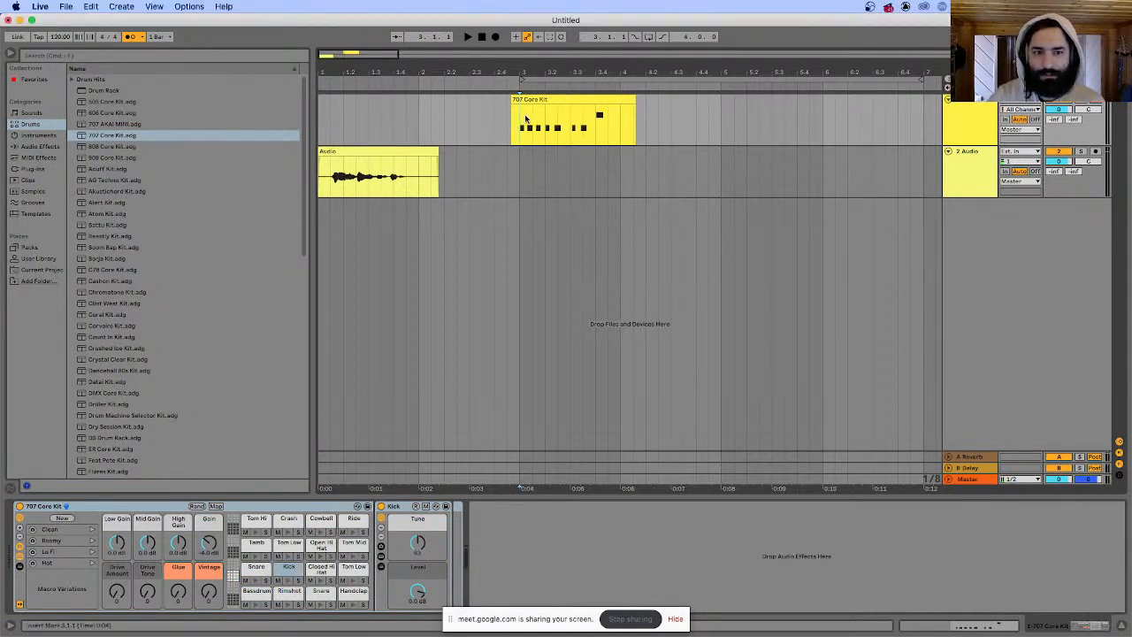
click(531, 121)
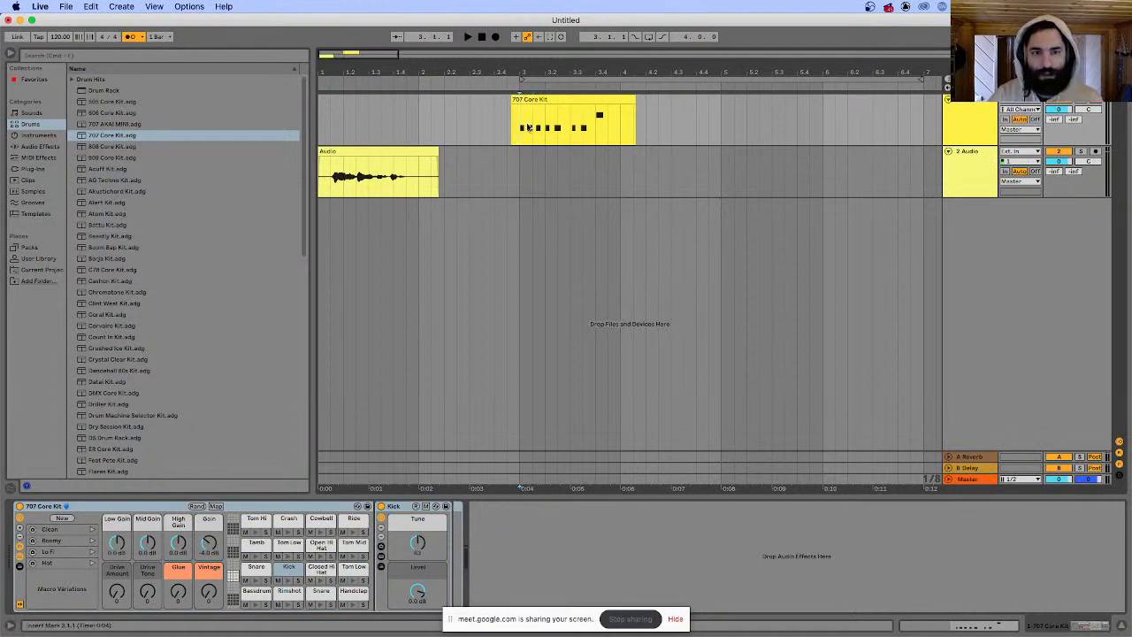
key(space)
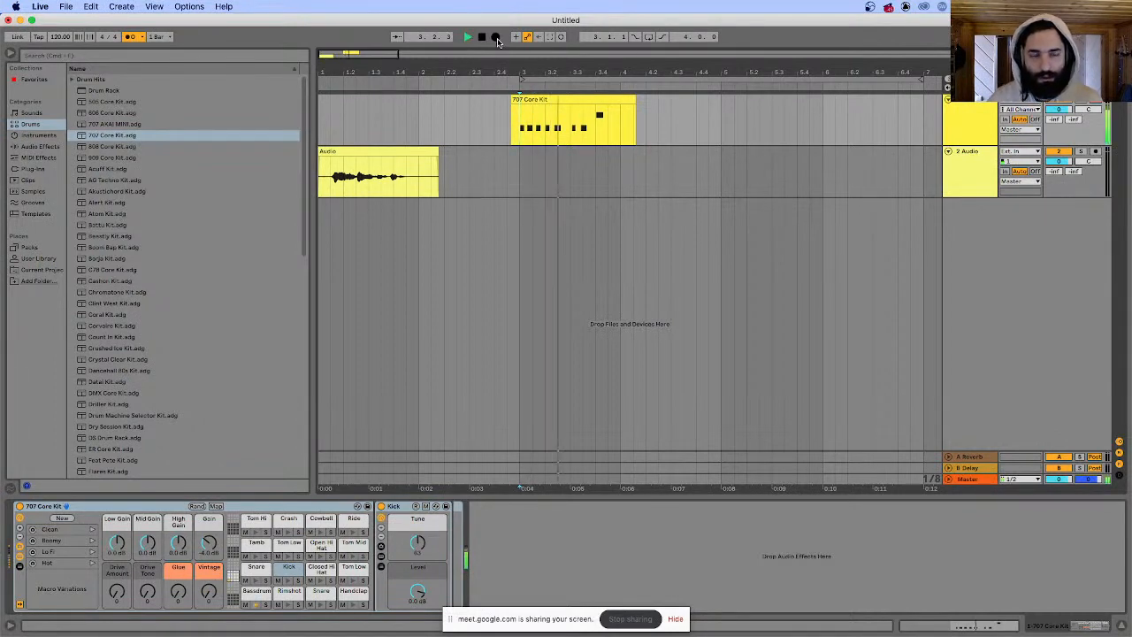
click(496, 38)
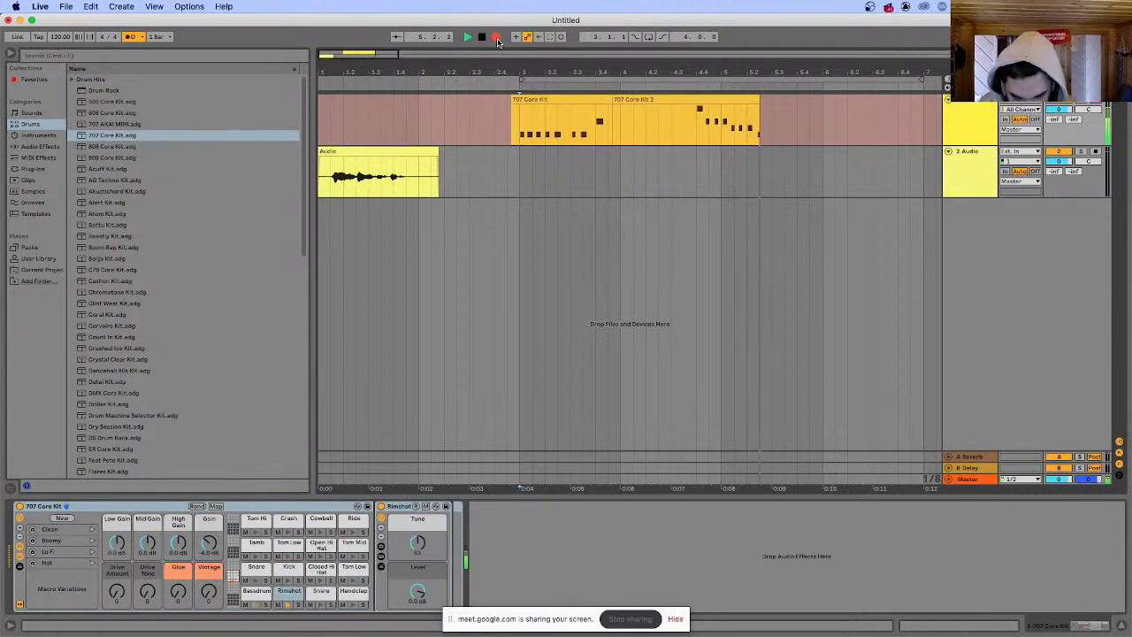
key(space)
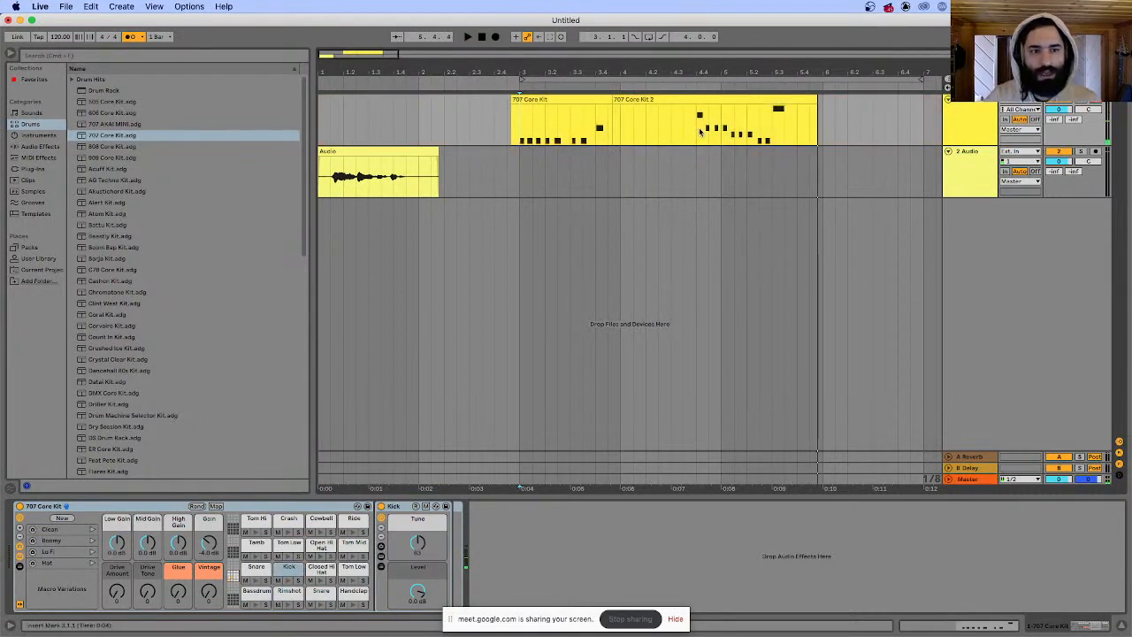
- Split the second drum clip at 4.4.1 and open the portion after the split in the note editor
click(699, 129)
key(space)
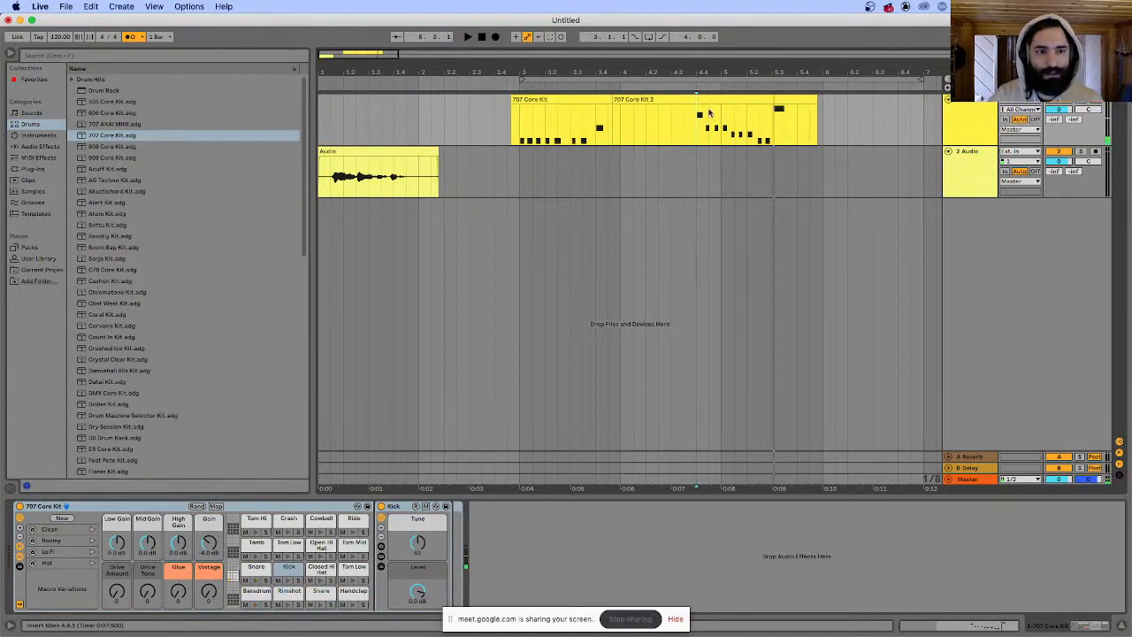
key(super+e)
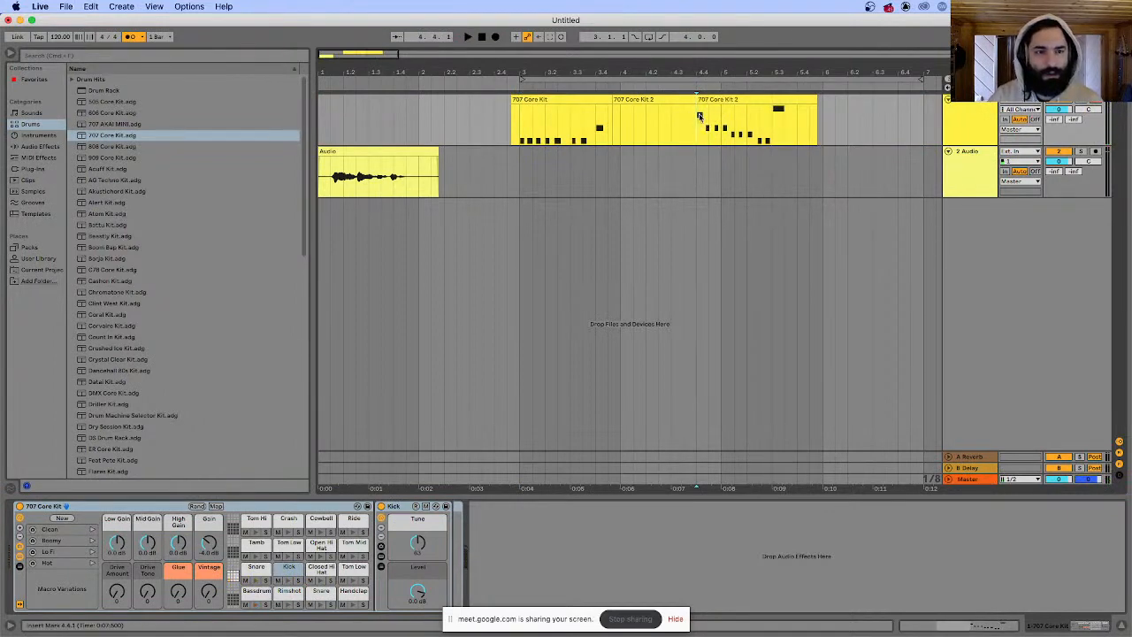
click(714, 97)
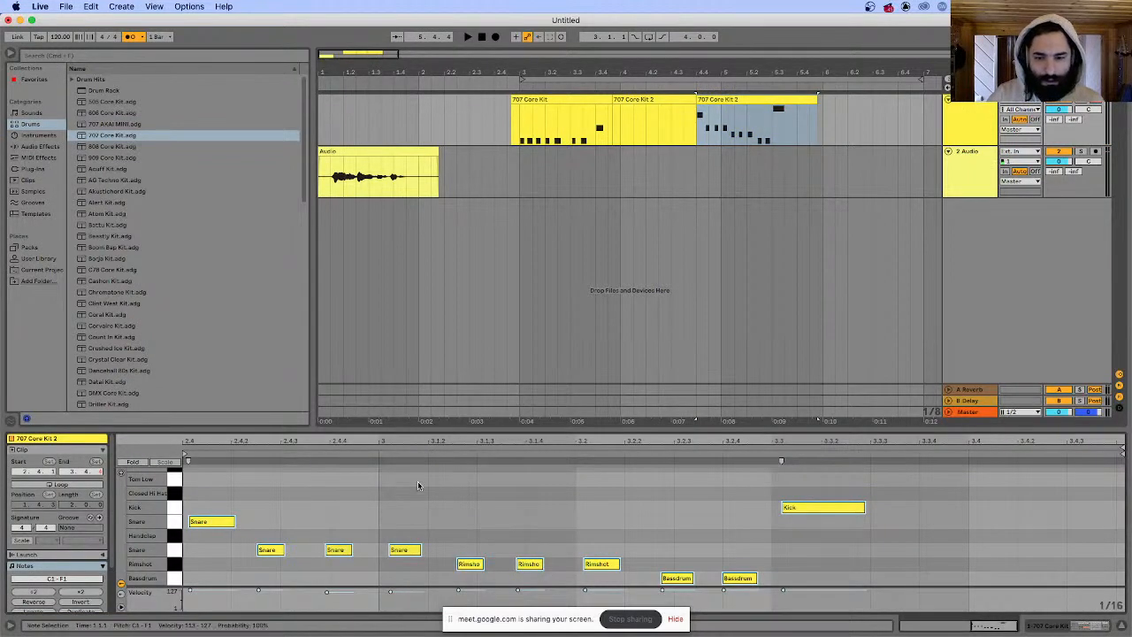
- Try deleting the second rimshot note from the split drum clip during playback, and undo the deletion
key(space)
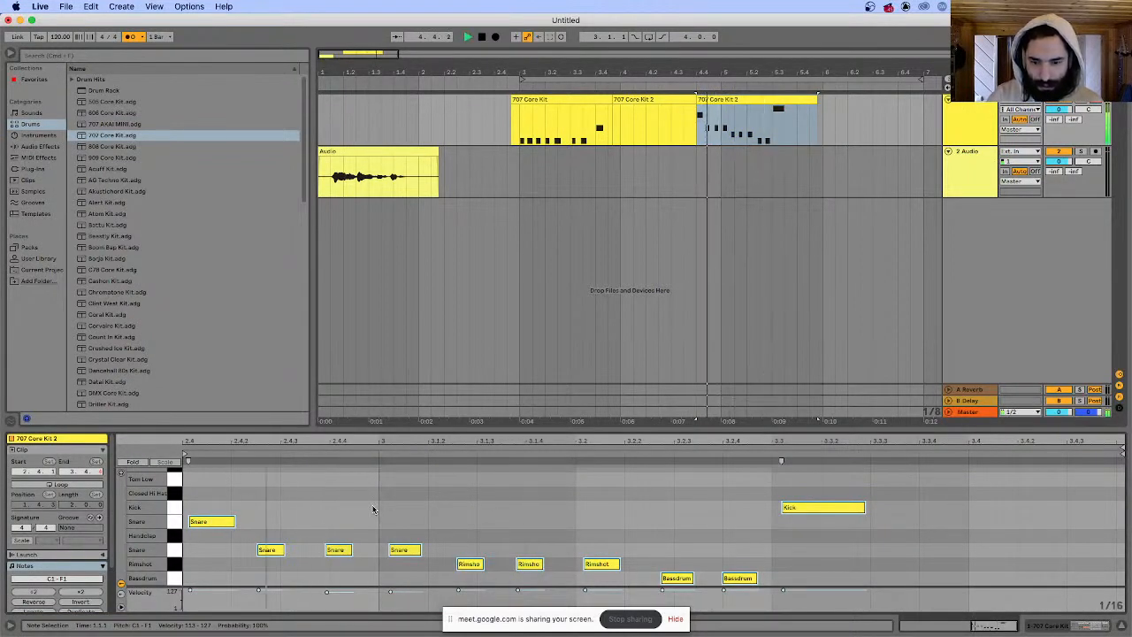
click(531, 564)
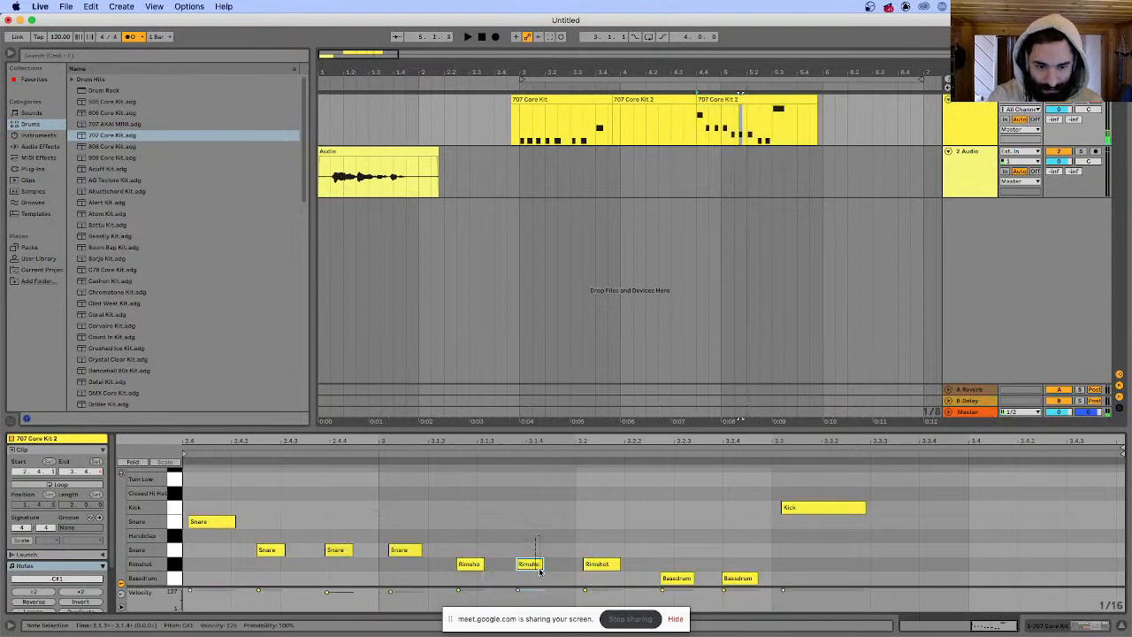
key(Delete)
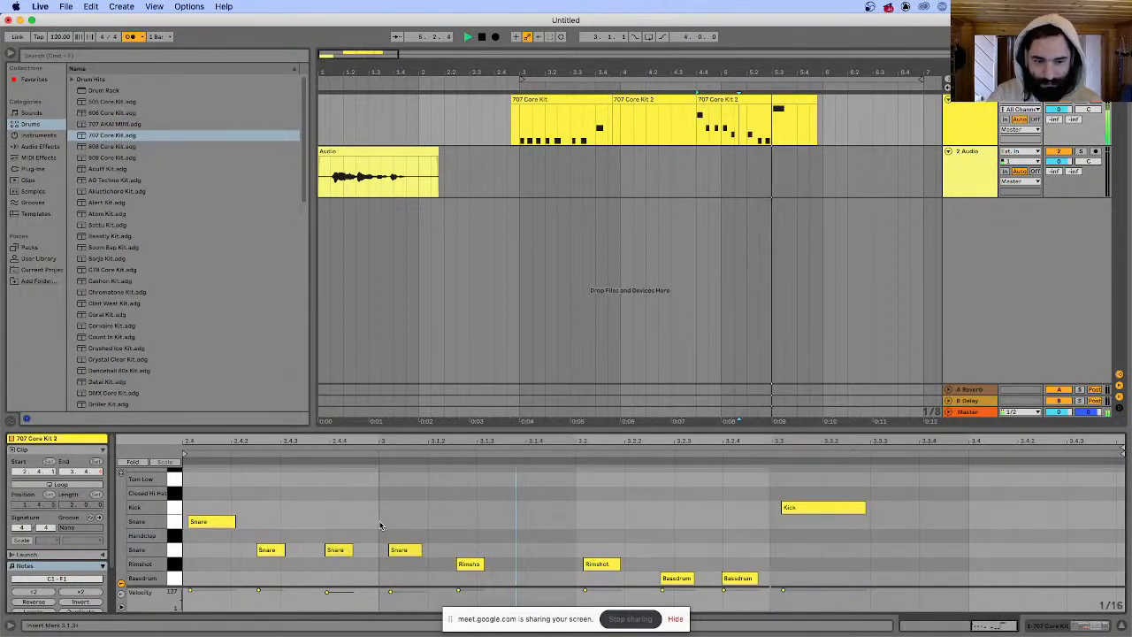
key(super+z)
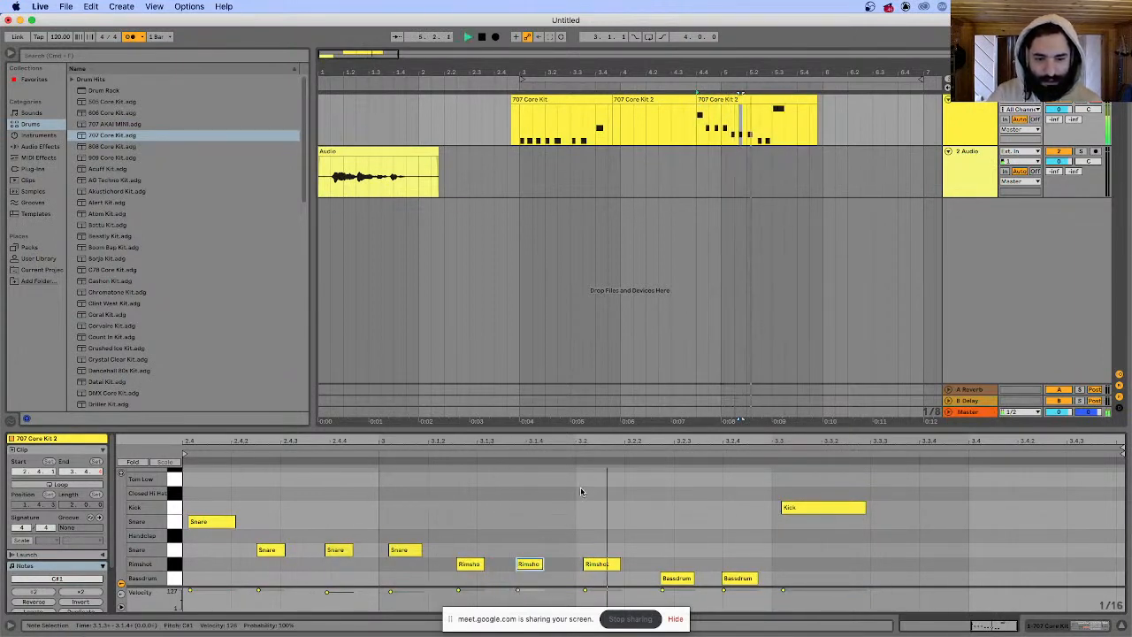
- Delete the final kick note from the split drum clip and play the pattern back
key(space)
click(796, 507)
key(Delete)
key(space)
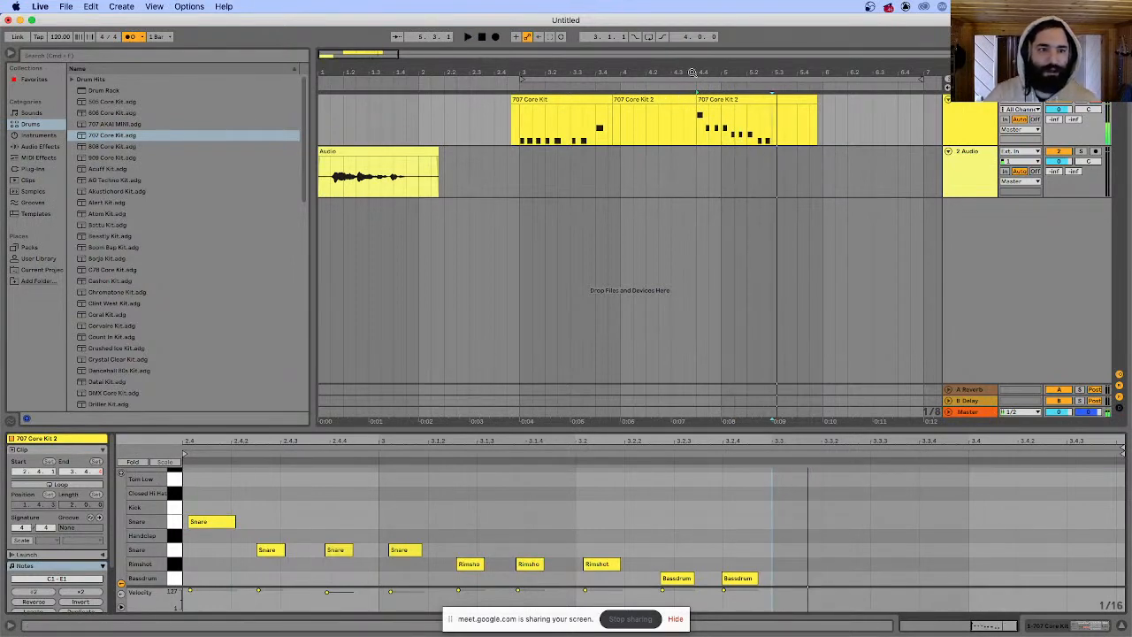
- Quantize all notes of the drum clip starting at 4.4.1 through the Quantize Settings and listen to the result
click(723, 105)
click(730, 98)
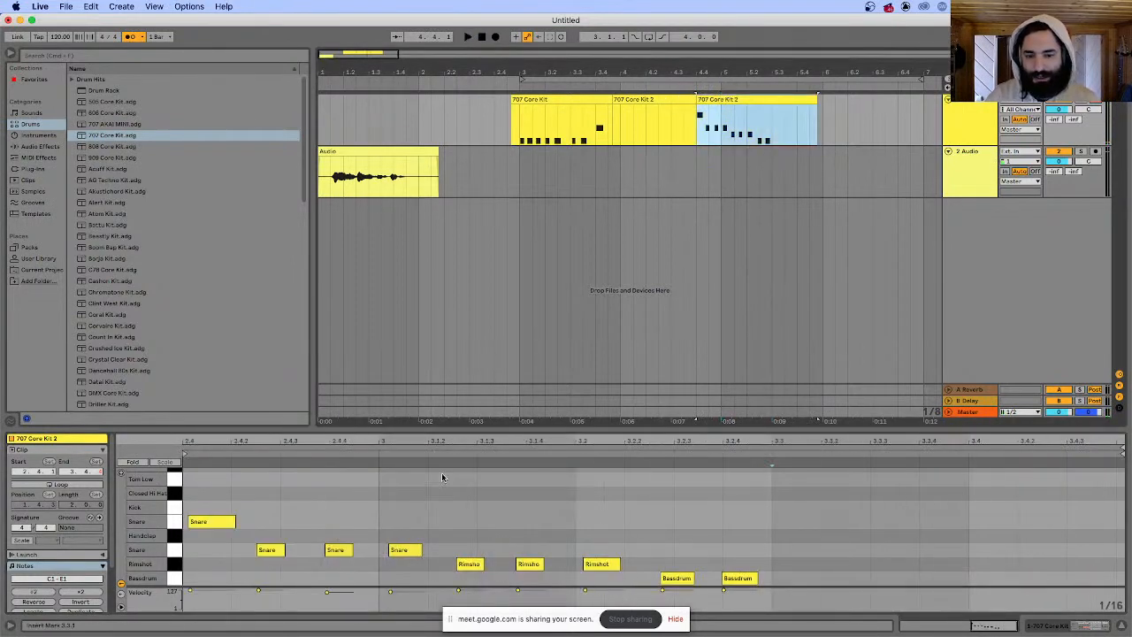
click(425, 531)
key(super+a)
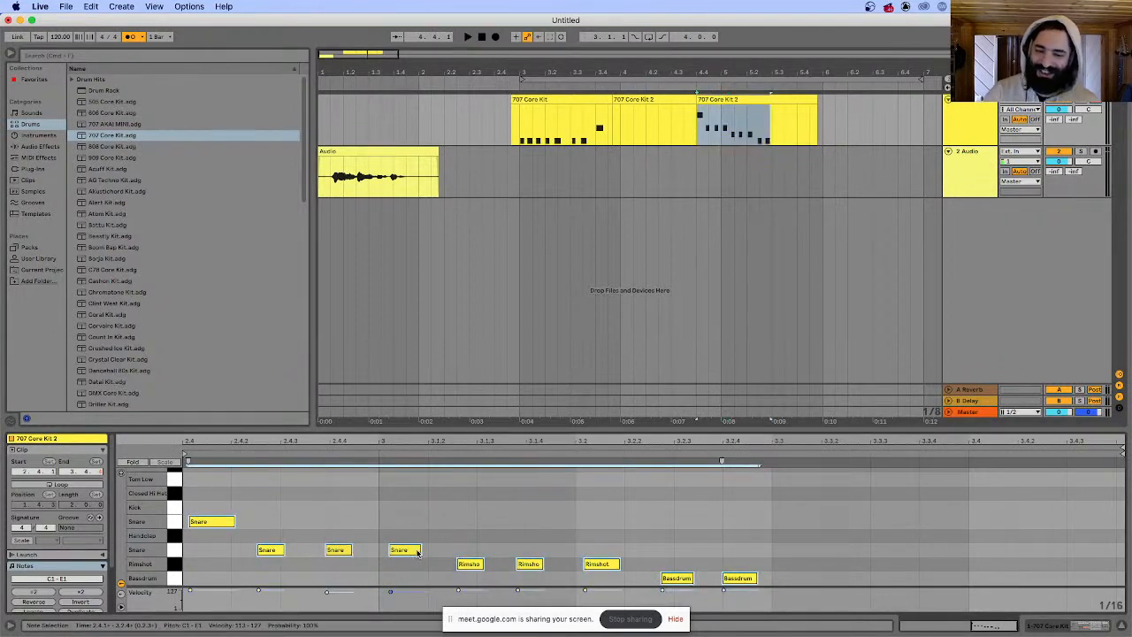
right_click(418, 552)
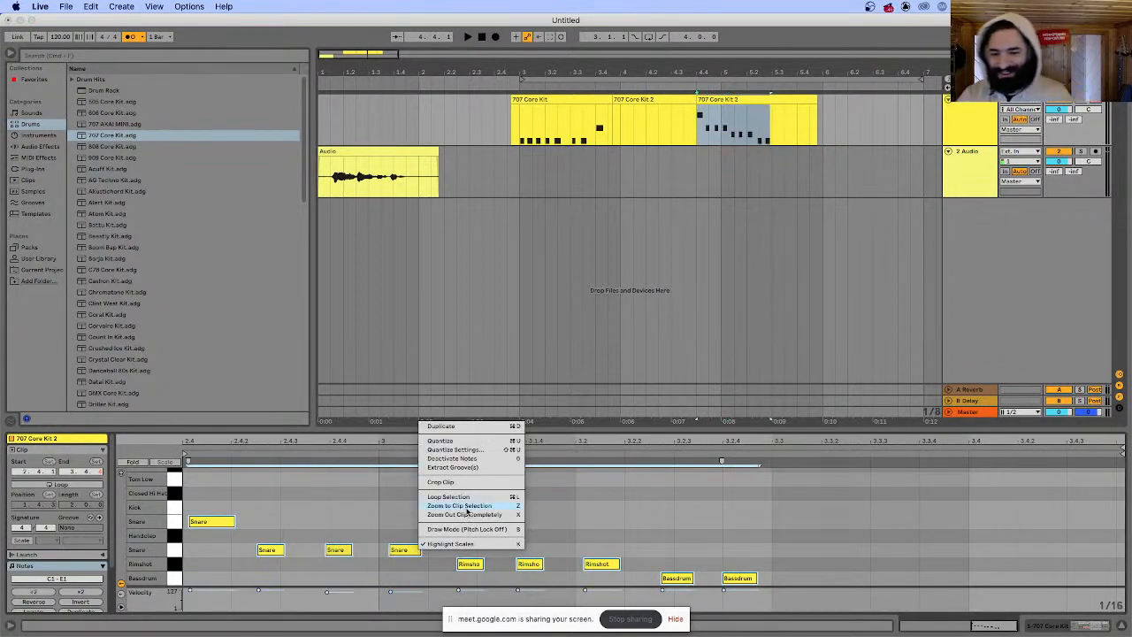
click(484, 451)
click(543, 352)
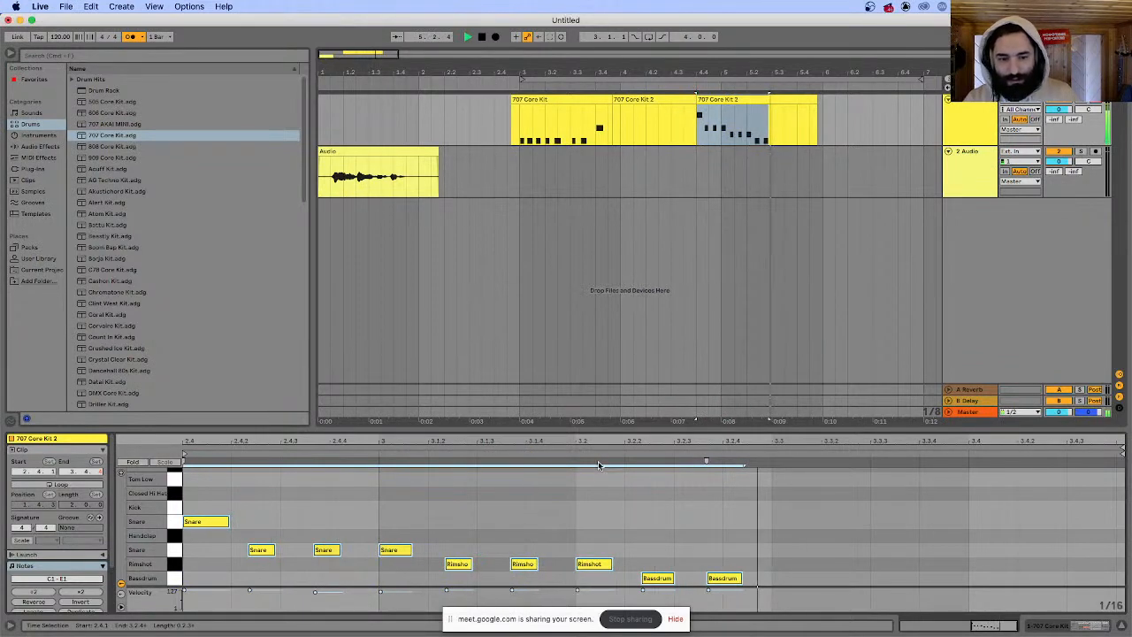
- Set the note grid to 1/32, shift the second snare note slightly forward and the third to 2.4.4, and play the pattern
click(367, 508)
click(325, 551)
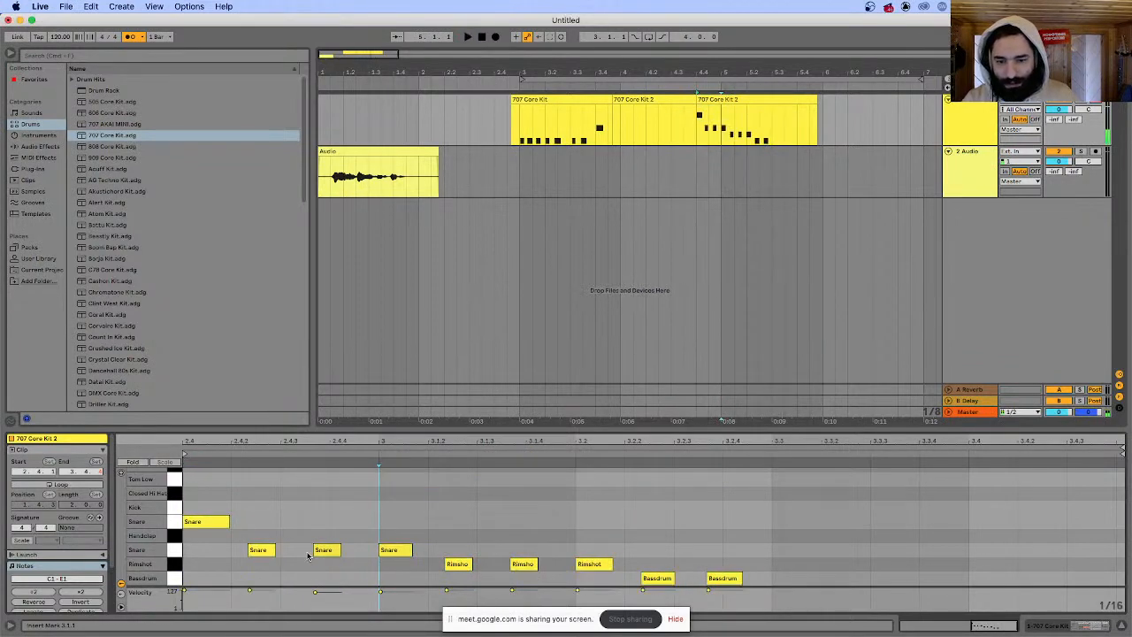
right_click(287, 511)
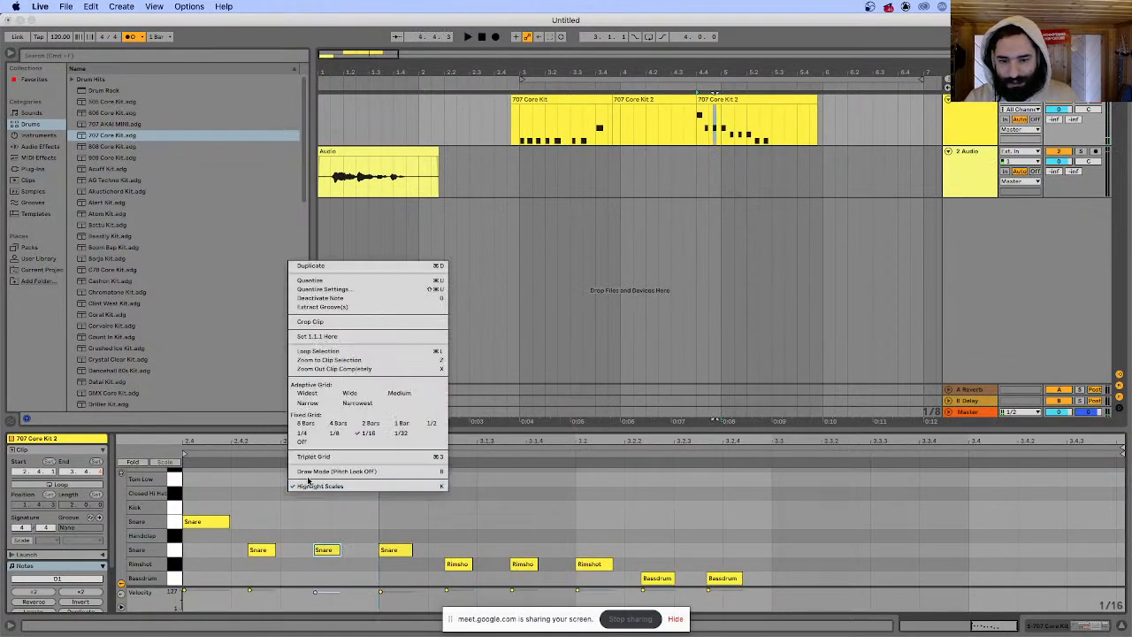
click(401, 433)
click(331, 531)
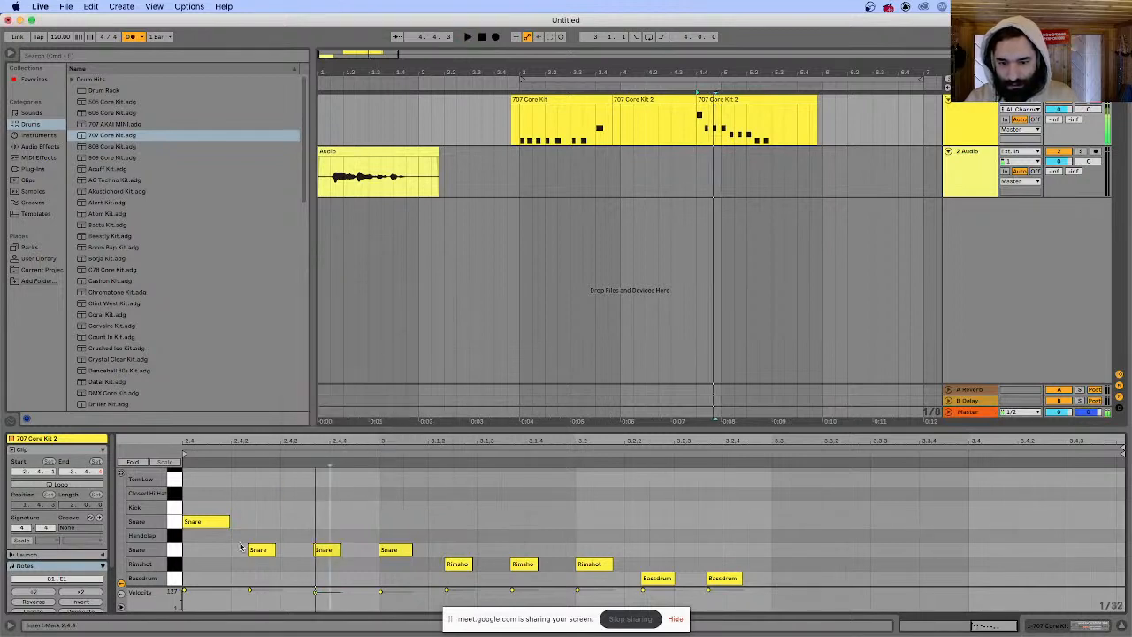
drag(254, 552, 346, 558)
key(space)
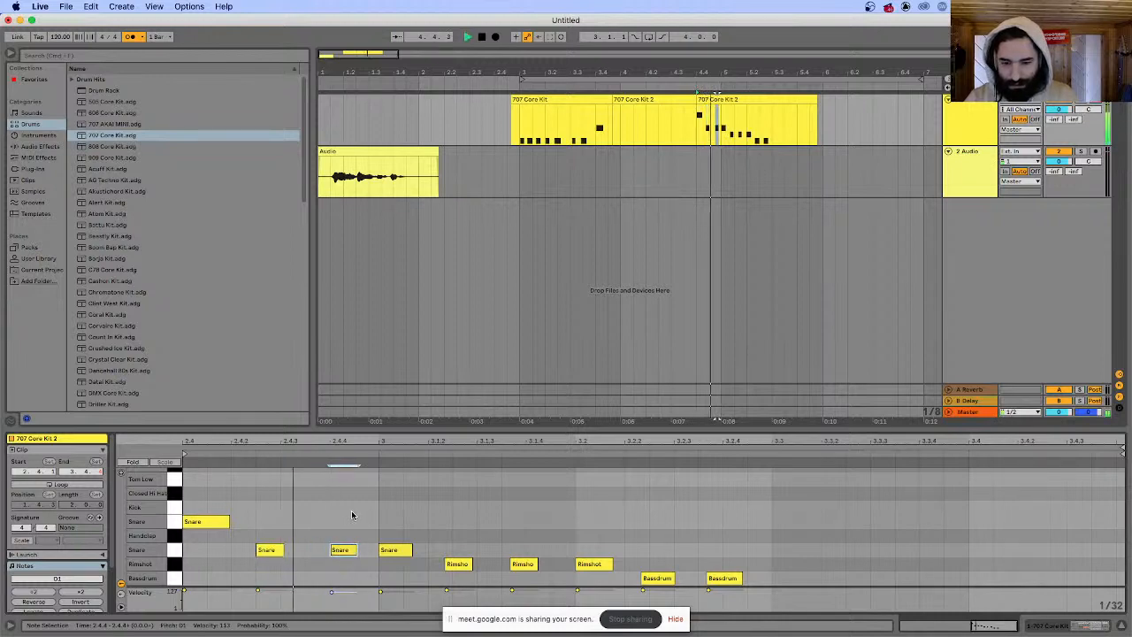
- Nudge the third snare note back to 2.4.3 and play the pattern from the start of the first drum clip
key(Left)
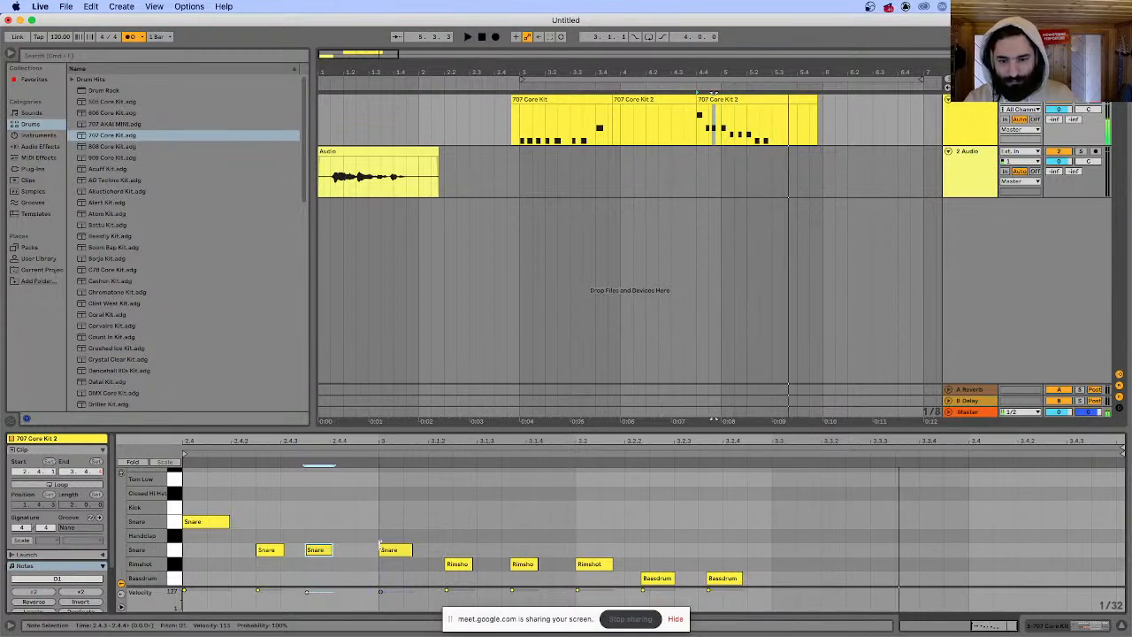
click(583, 161)
click(513, 129)
key(space)
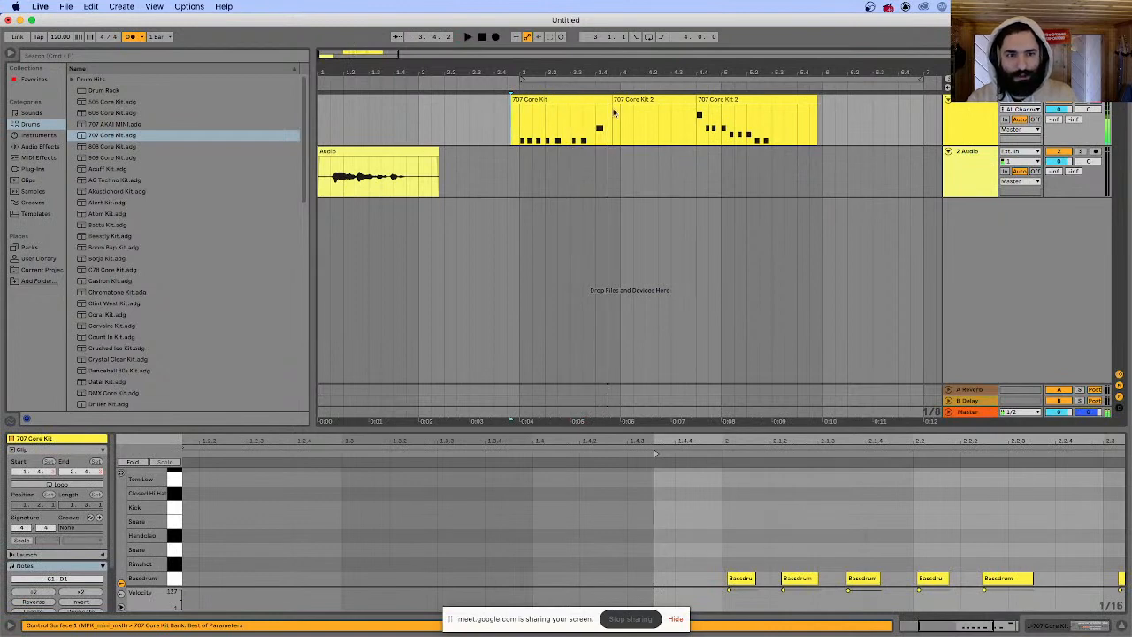
- Delete the empty middle drum clip and move the clip after it to 4.1.1, checking the join by playback
click(657, 101)
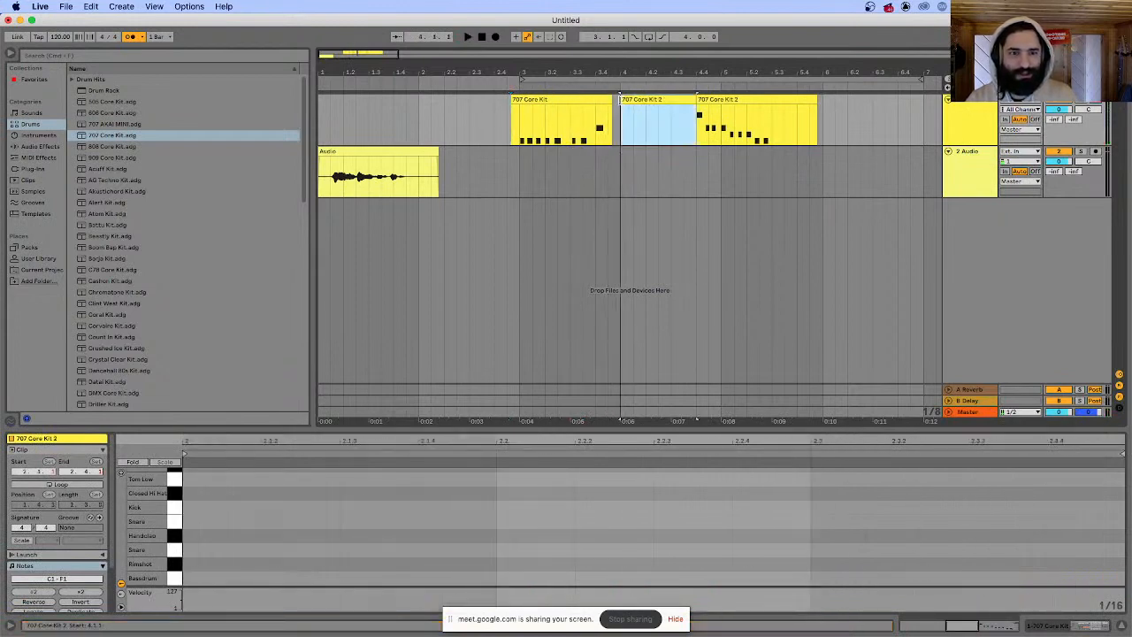
key(Delete)
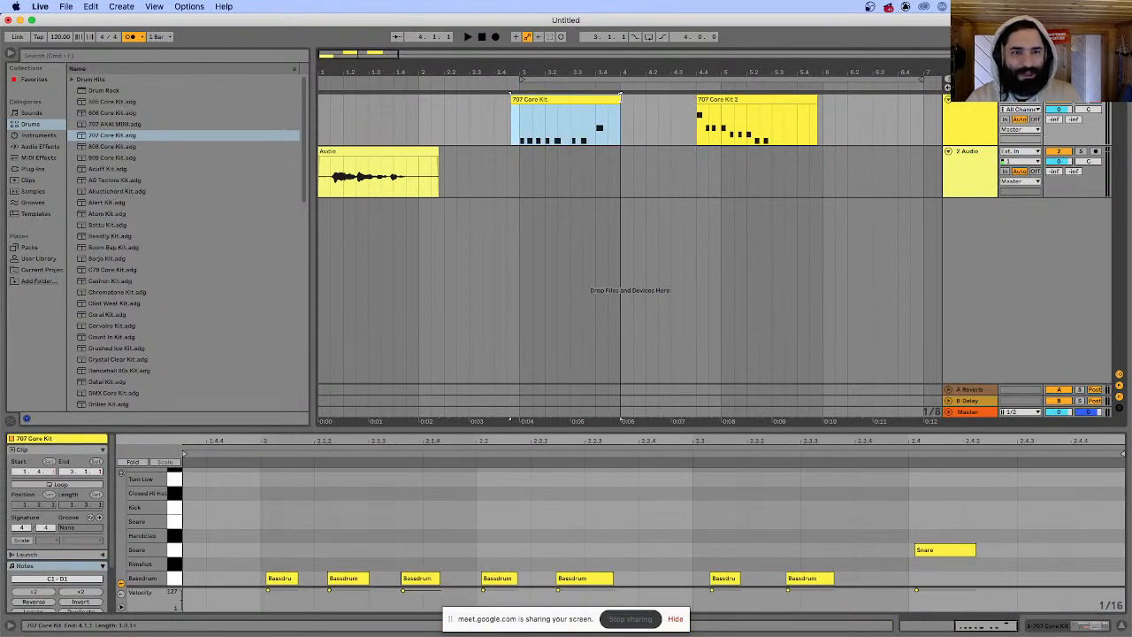
drag(728, 112, 652, 108)
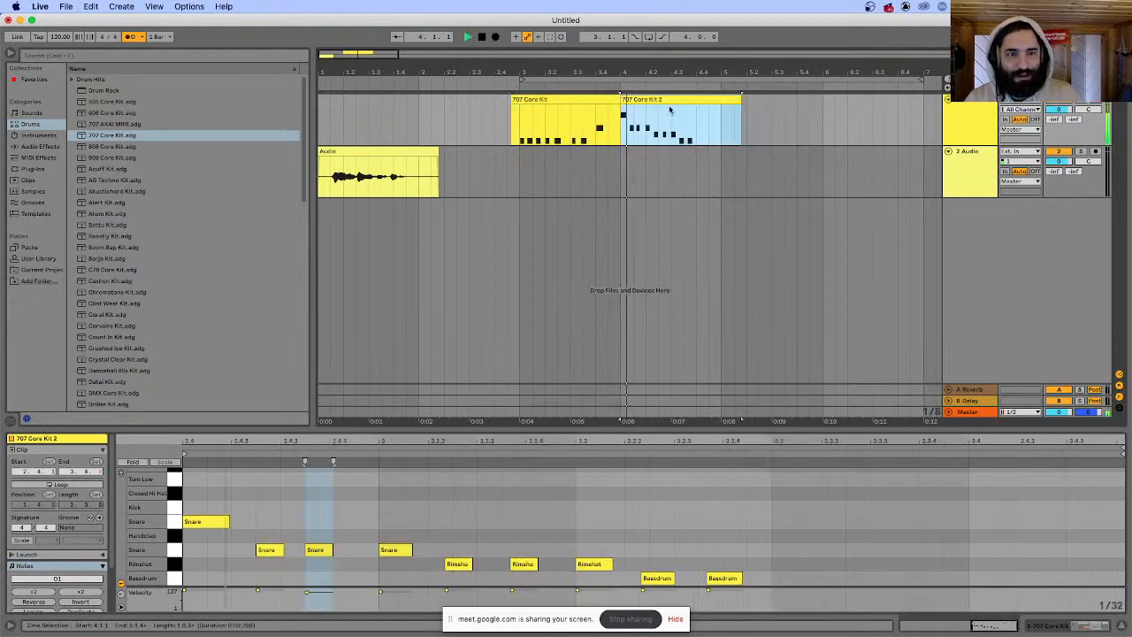
click(673, 101)
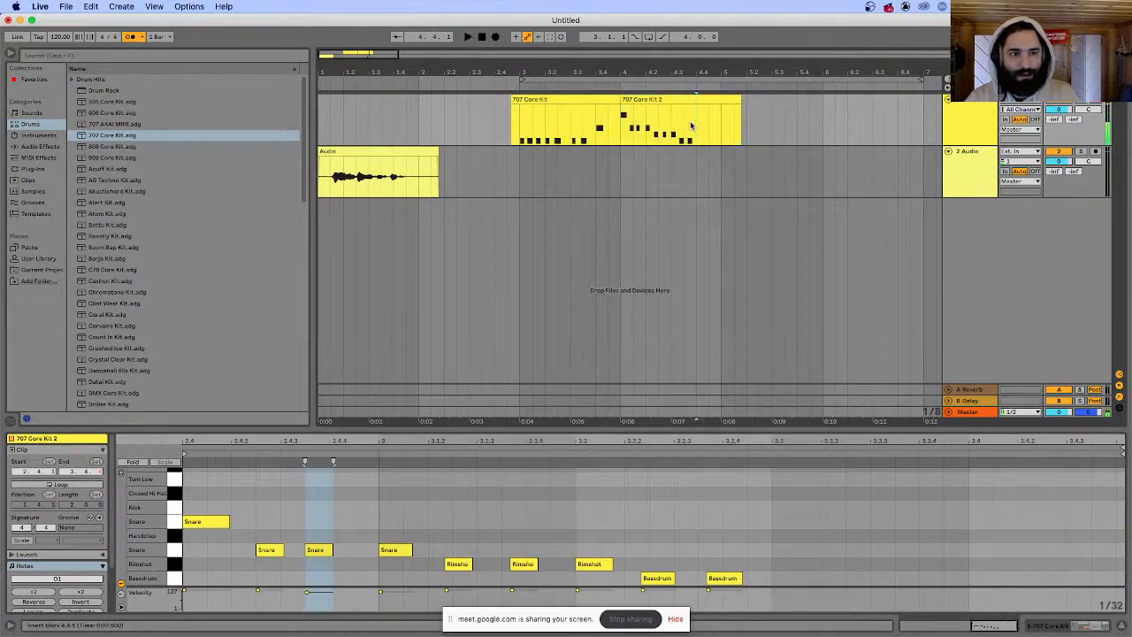
key(space)
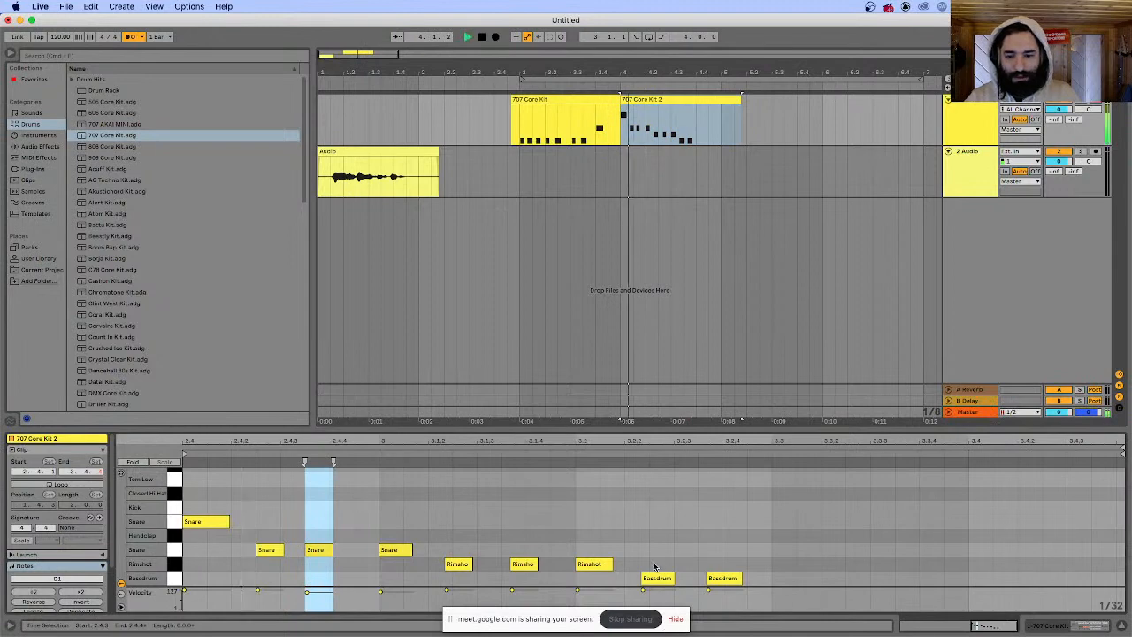
key(space)
- Copy the last bassdrum note of the second drum clip to 3.3.1 and play that clip
click(749, 528)
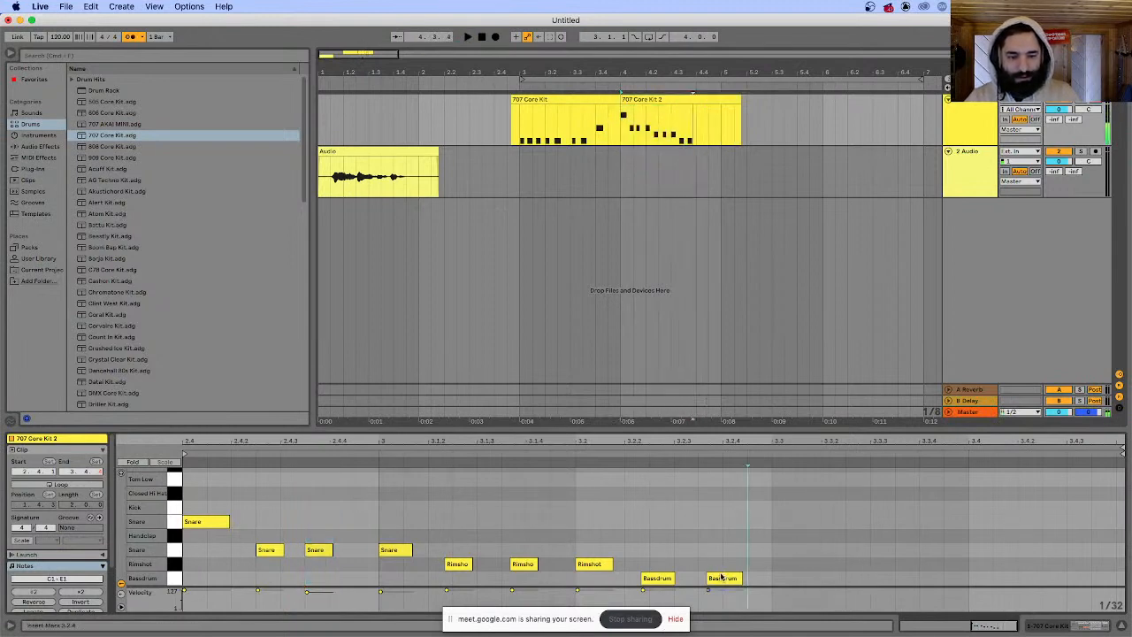
click(732, 580)
drag(733, 580, 799, 579)
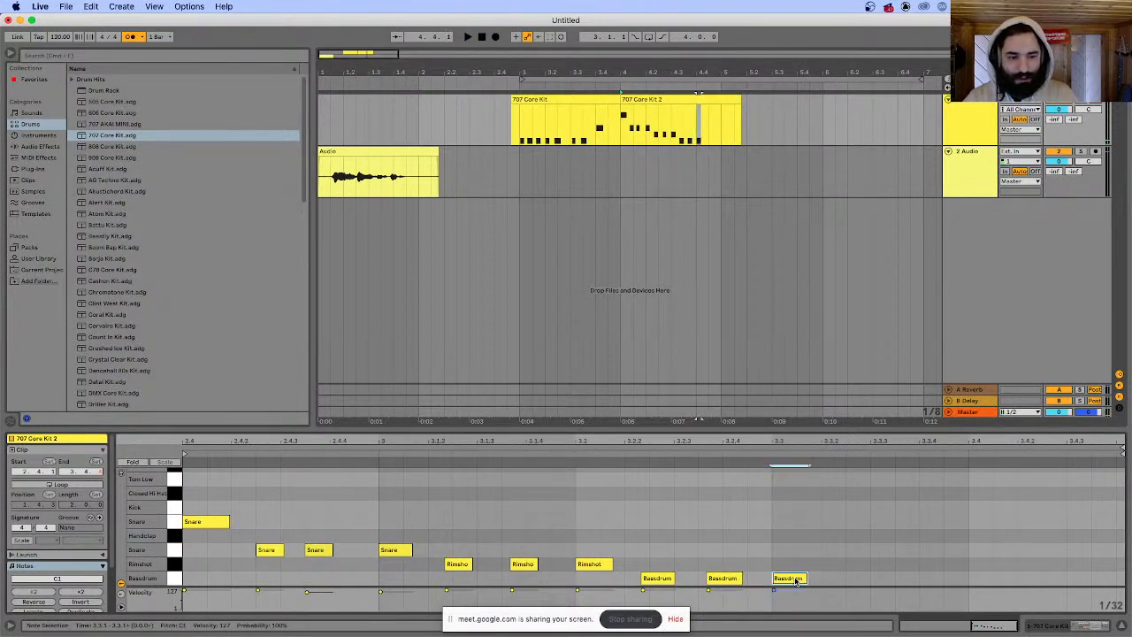
key(space)
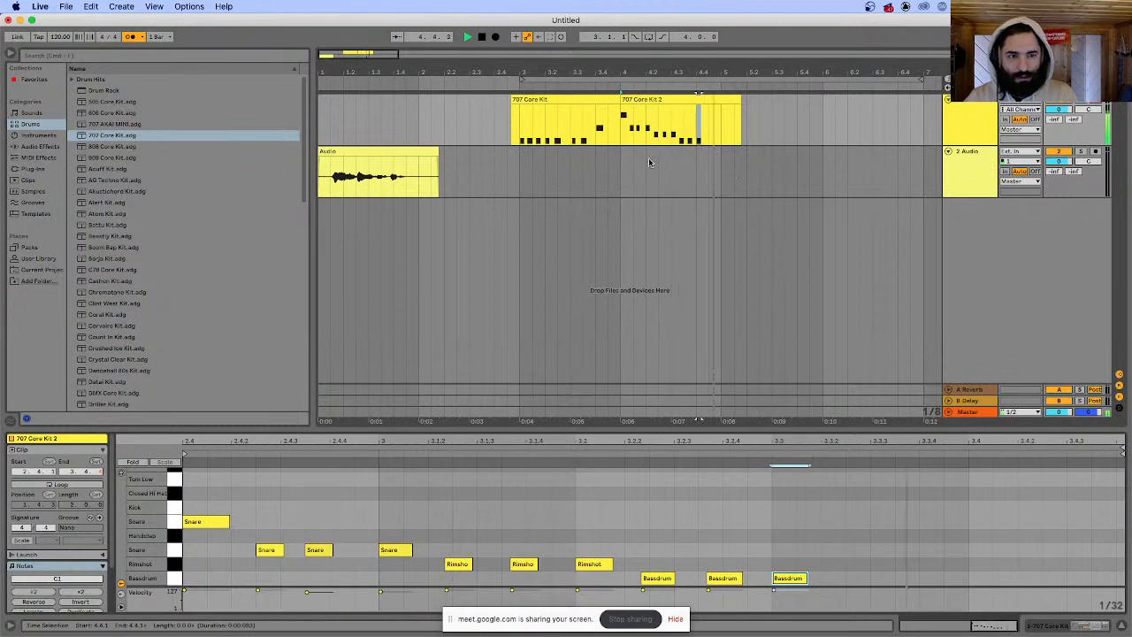
click(672, 127)
click(677, 100)
key(space)
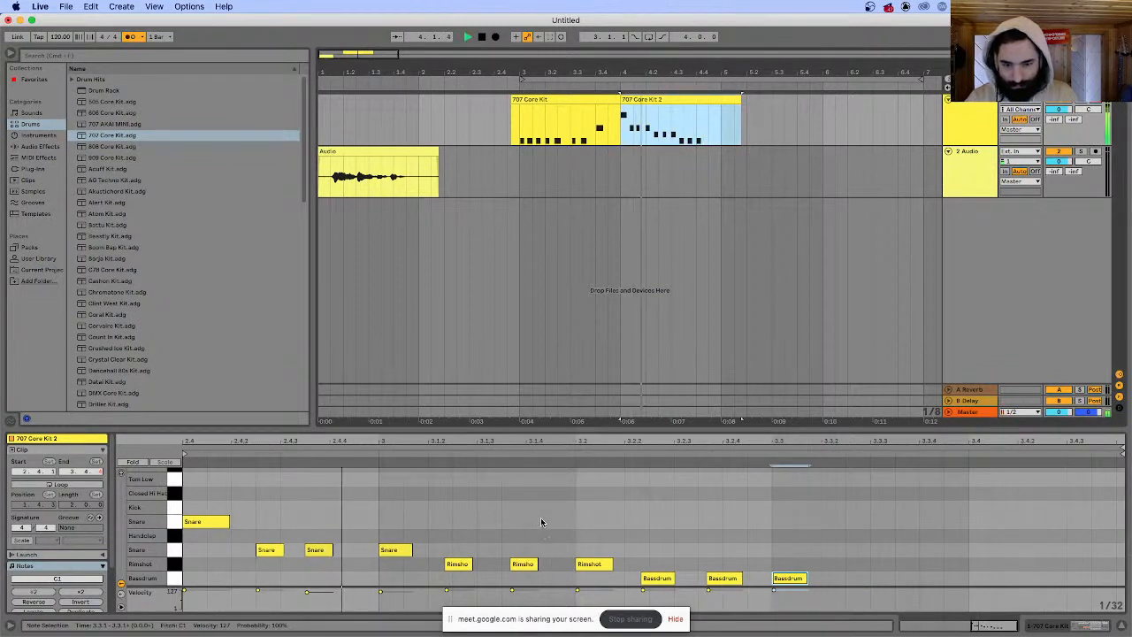
- Turn on the triplet grid, shift the second snare note slightly forward, and listen to the result
mouse_move(308, 558)
mouse_down()
mouse_move(332, 559)
mouse_move(303, 551)
mouse_up()
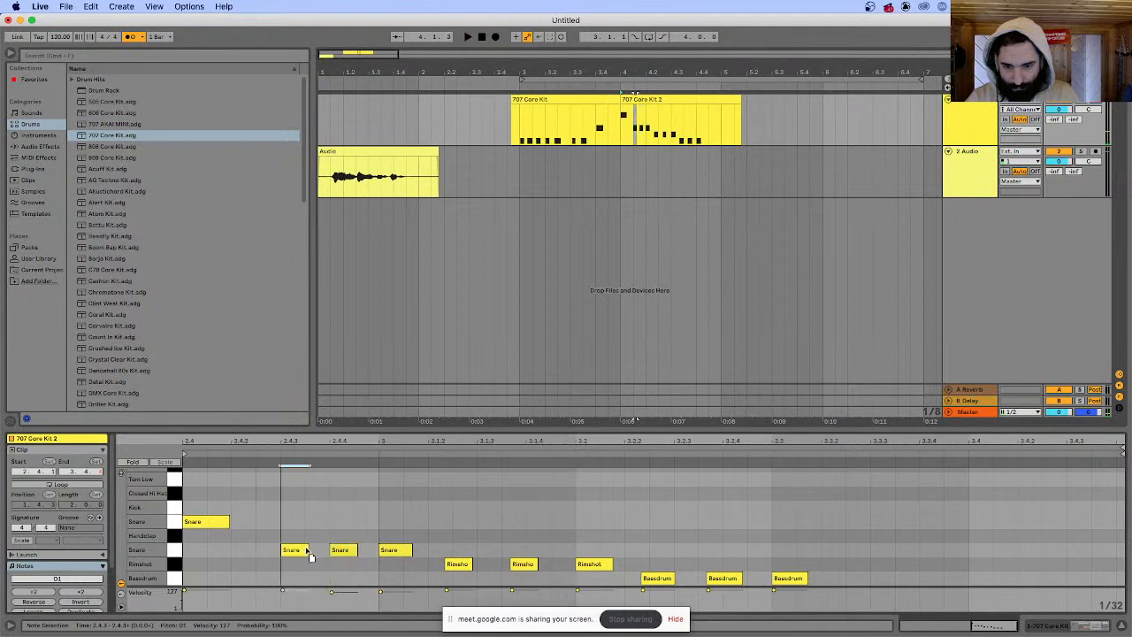
key(super+z)
right_click(404, 501)
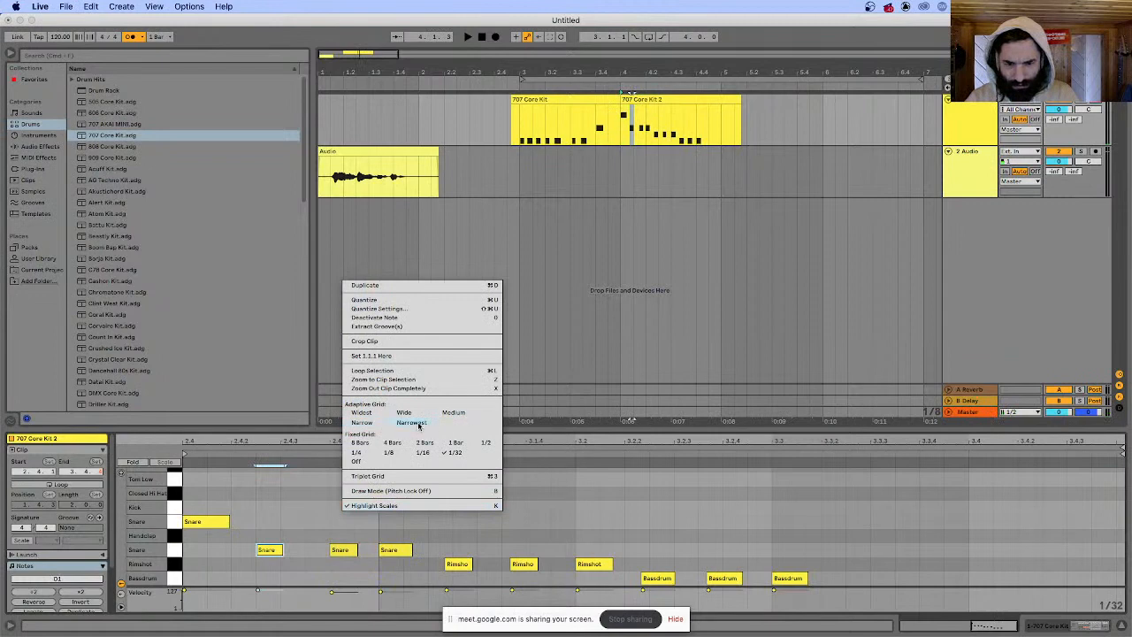
click(396, 478)
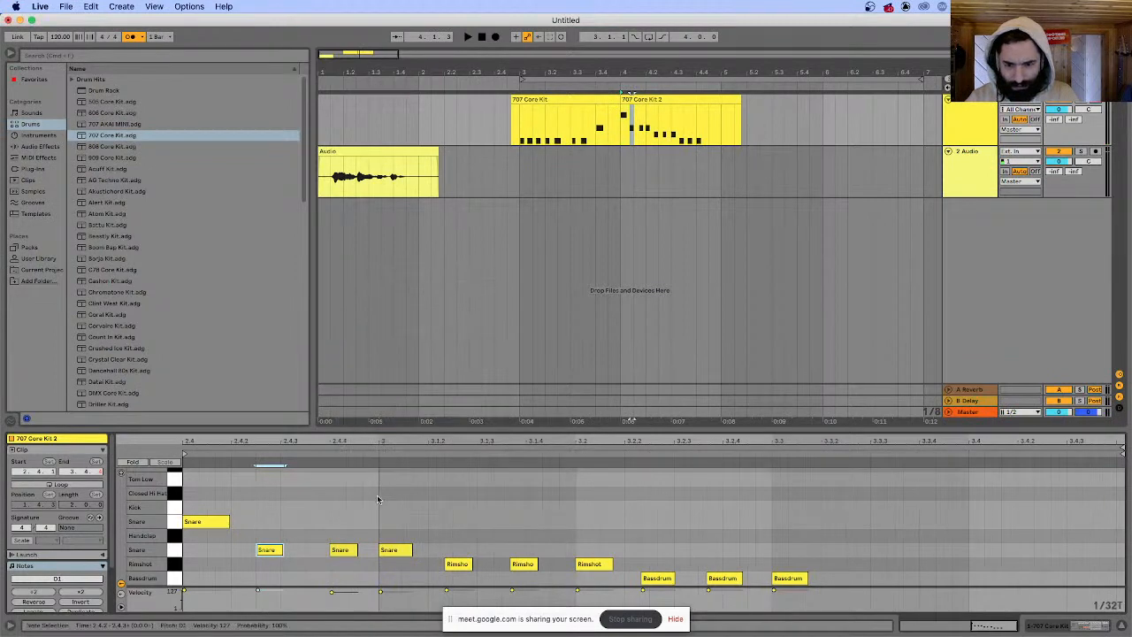
drag(271, 555, 281, 555)
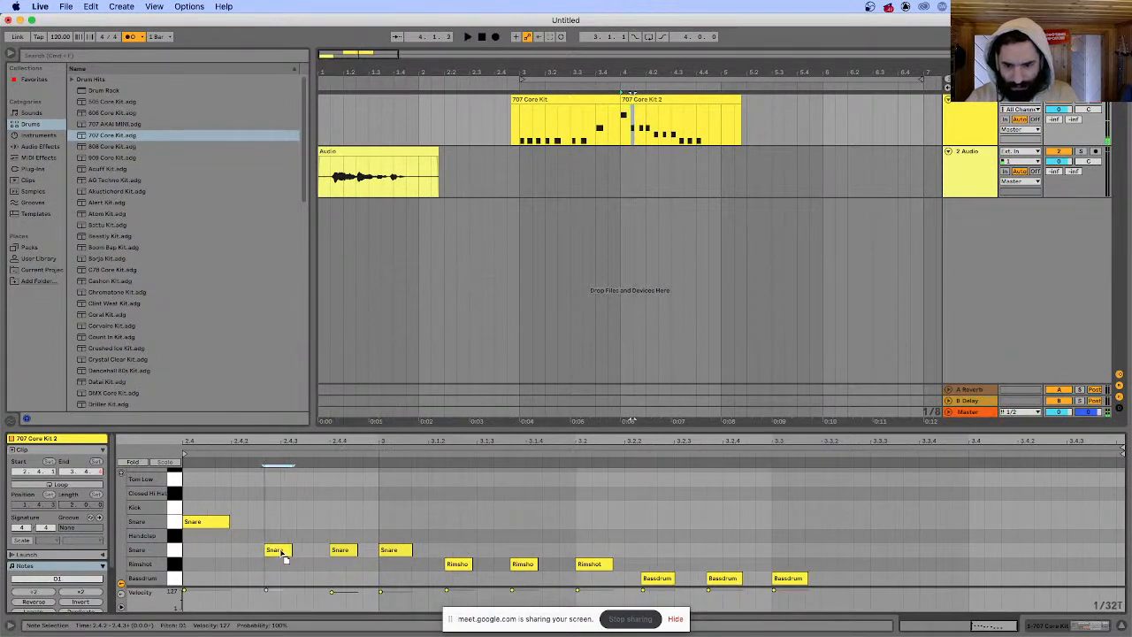
key(space)
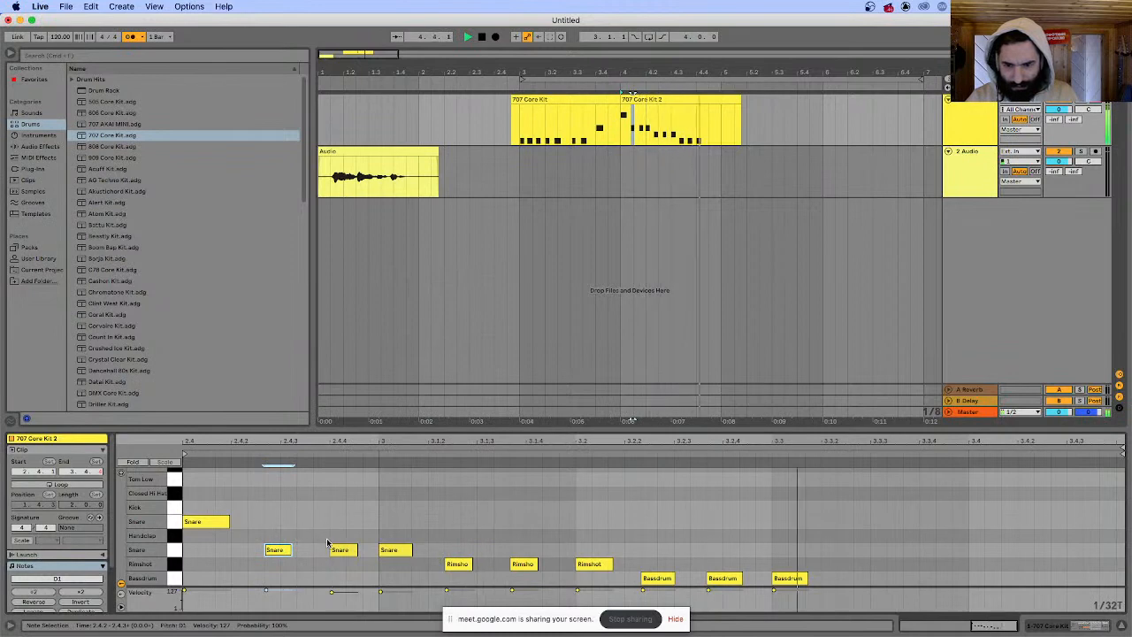
- Move the third snare note one triplet grid position earlier and stop playback
mouse_move(288, 553)
mouse_down()
mouse_move(288, 563)
mouse_move(327, 554)
mouse_up()
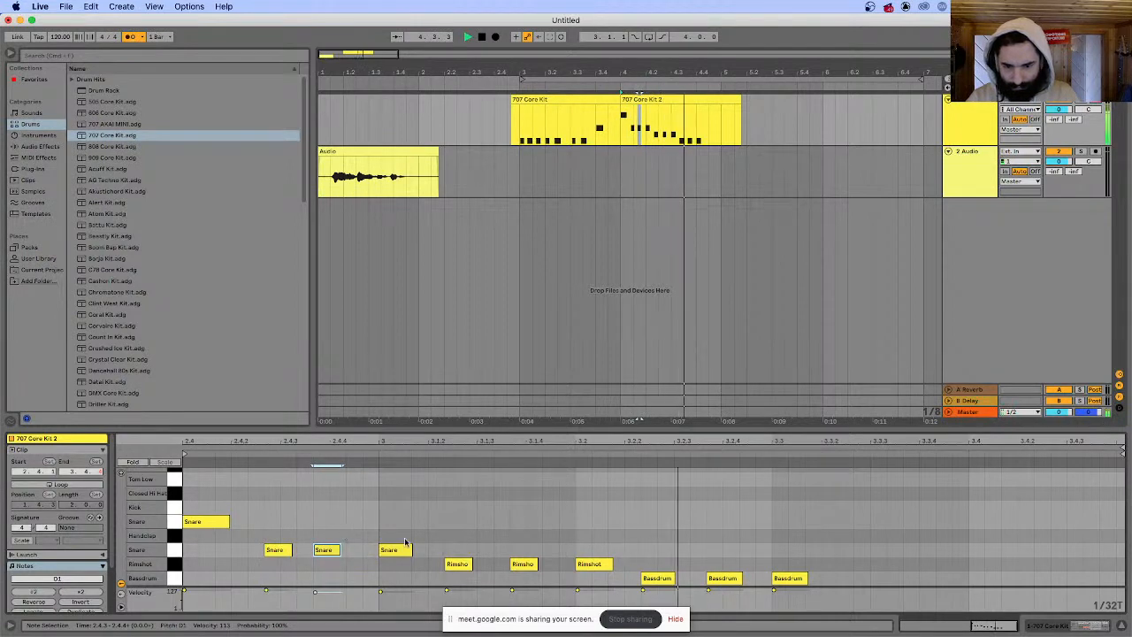
click(699, 131)
key(space)
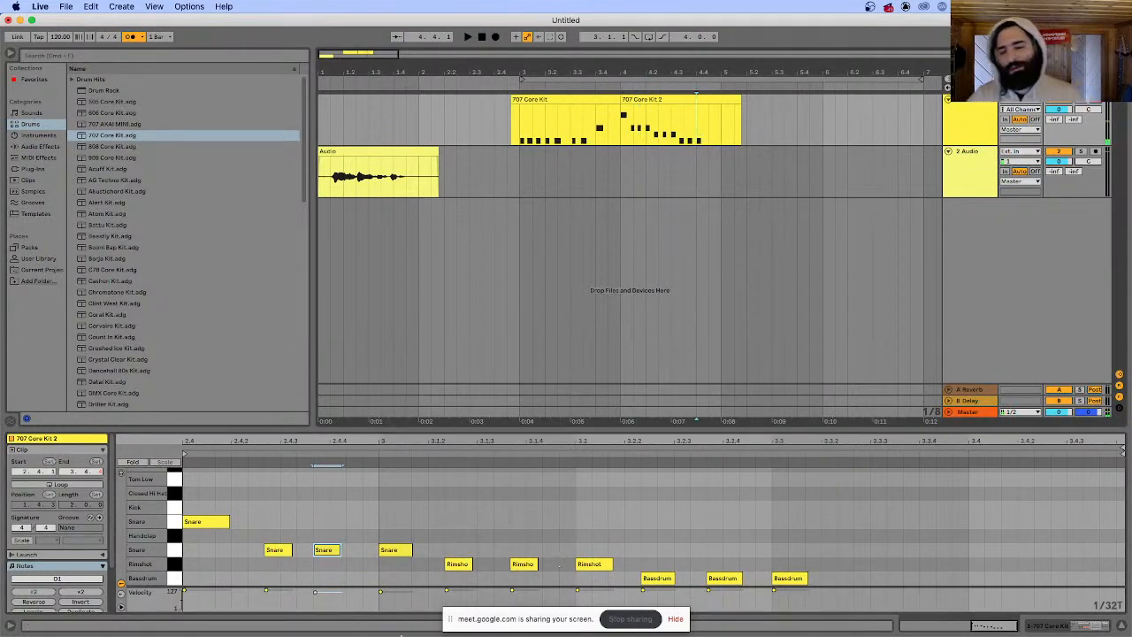
- Switch to the lesson presentation in the Brave browser and show slide 9, "CASE 03 - BEATBOXING"
click(375, 617)
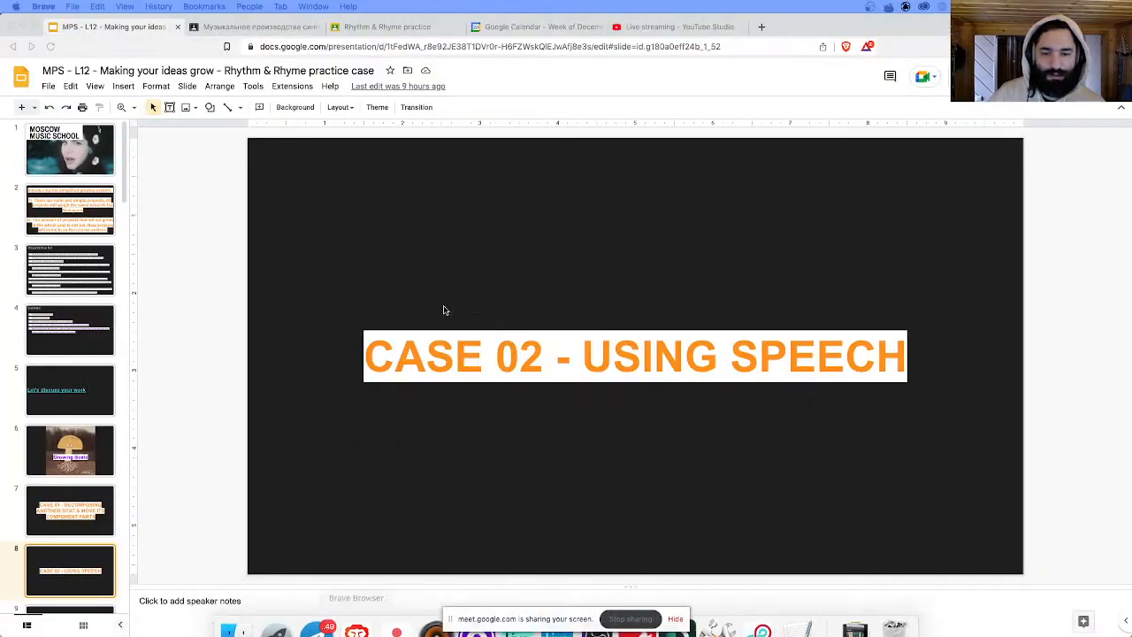
scroll(86, 524, down, 3)
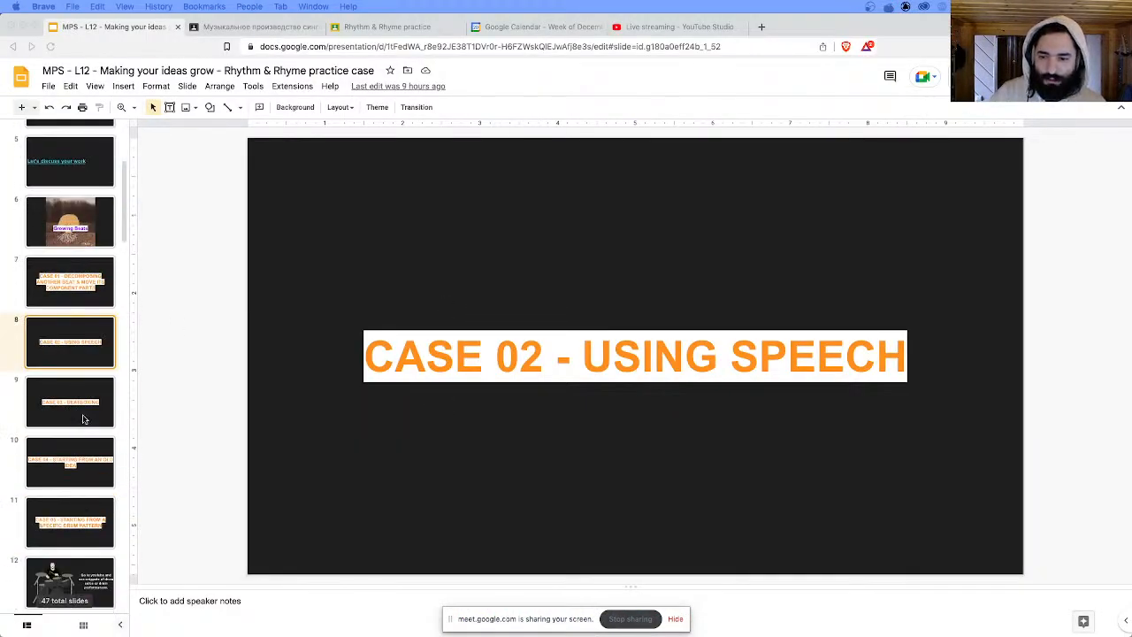
click(59, 421)
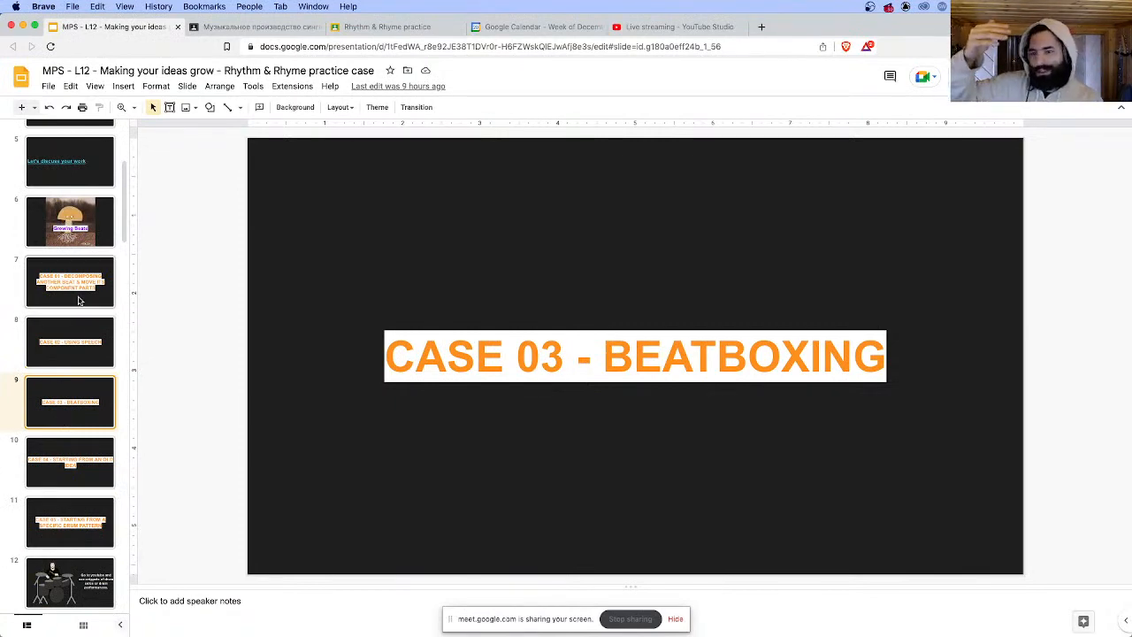
- Return to slide 7, "CASE 01 - DECOMPOSING ANOTHER BEAT & MOVE ITS COMPONENT PARTS"
scroll(58, 303, up, 3)
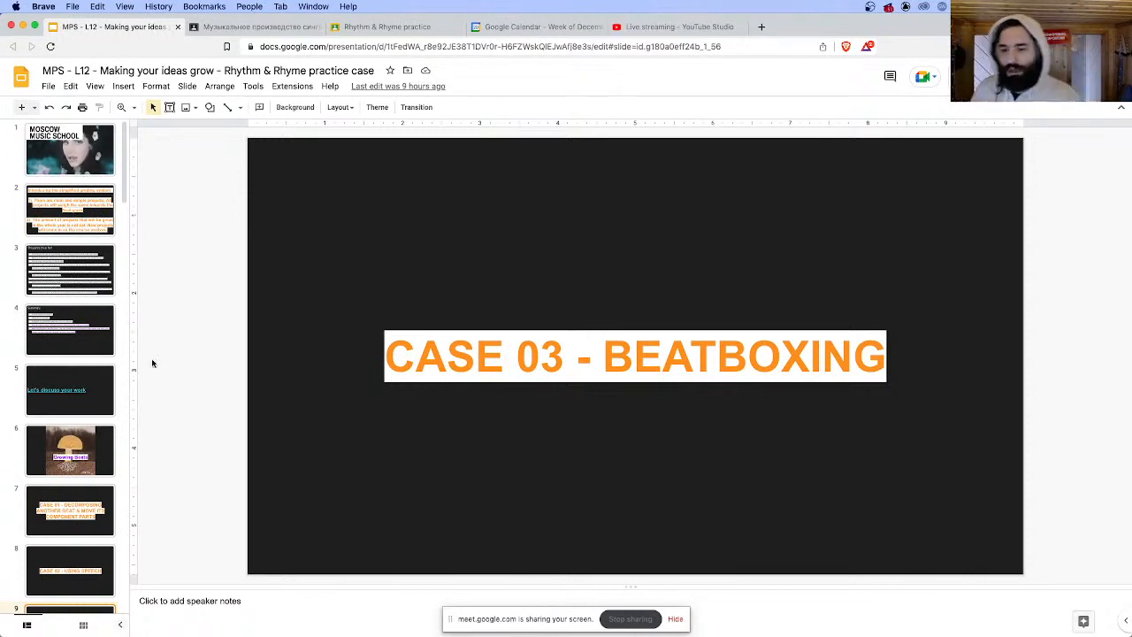
click(100, 457)
click(80, 513)
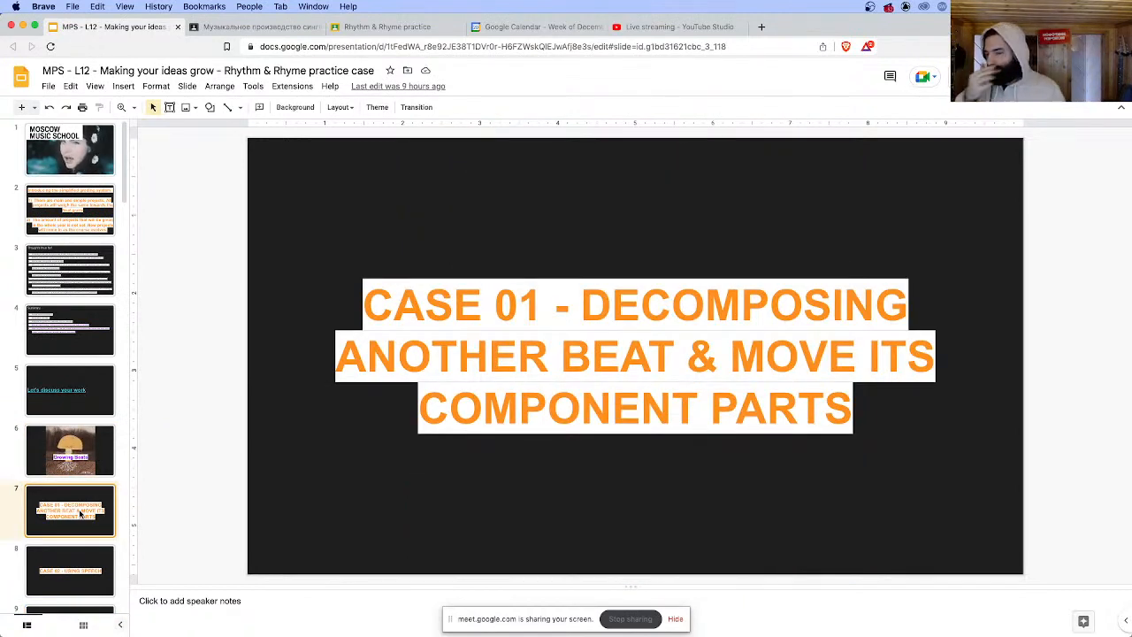
- Switch to Ableton Live and place the insert marker at 5.4.1 on the drum track
mouse_move(699, 630)
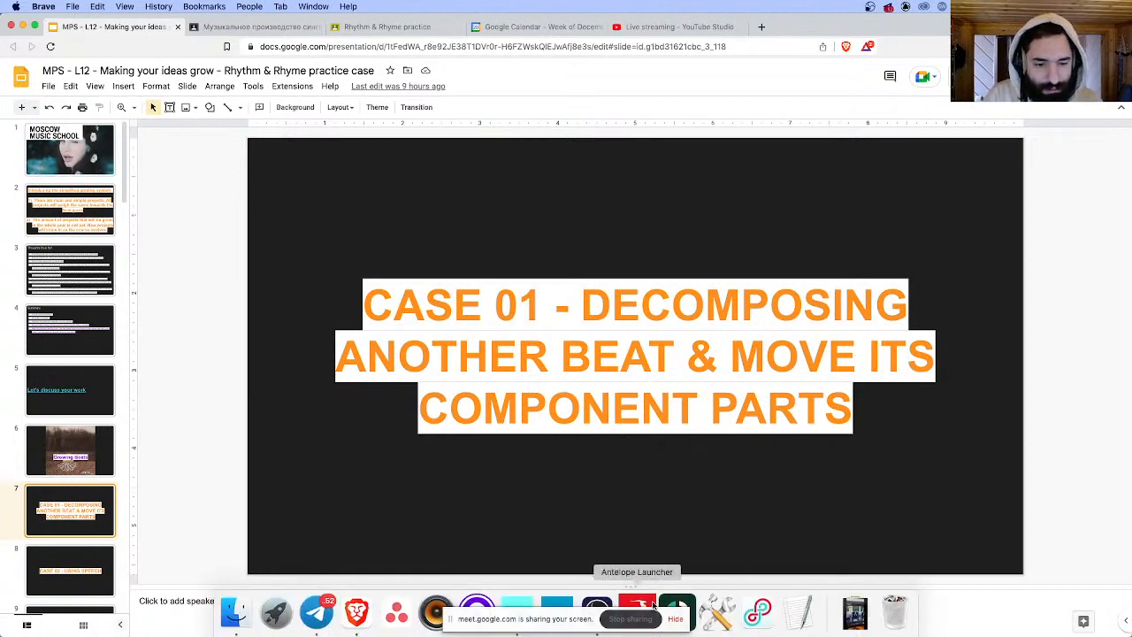
click(547, 601)
click(799, 116)
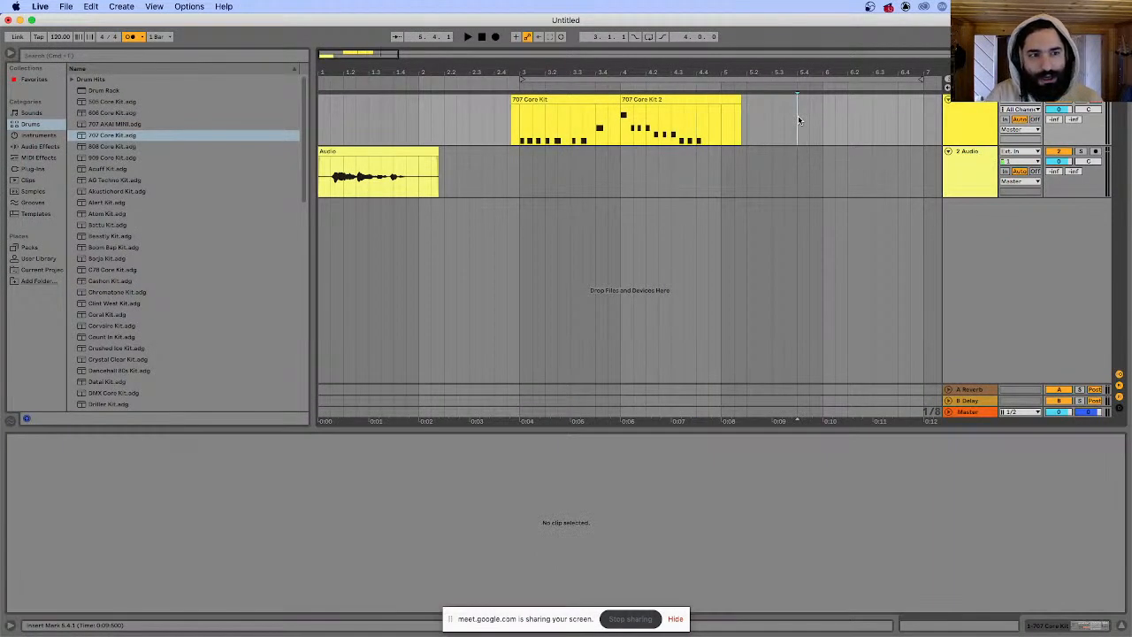
- Find the ready-made clip 606 Core Kit Broken 140 bpm among the library's clips and place it on the drum track at 5.4.1
click(40, 157)
click(40, 147)
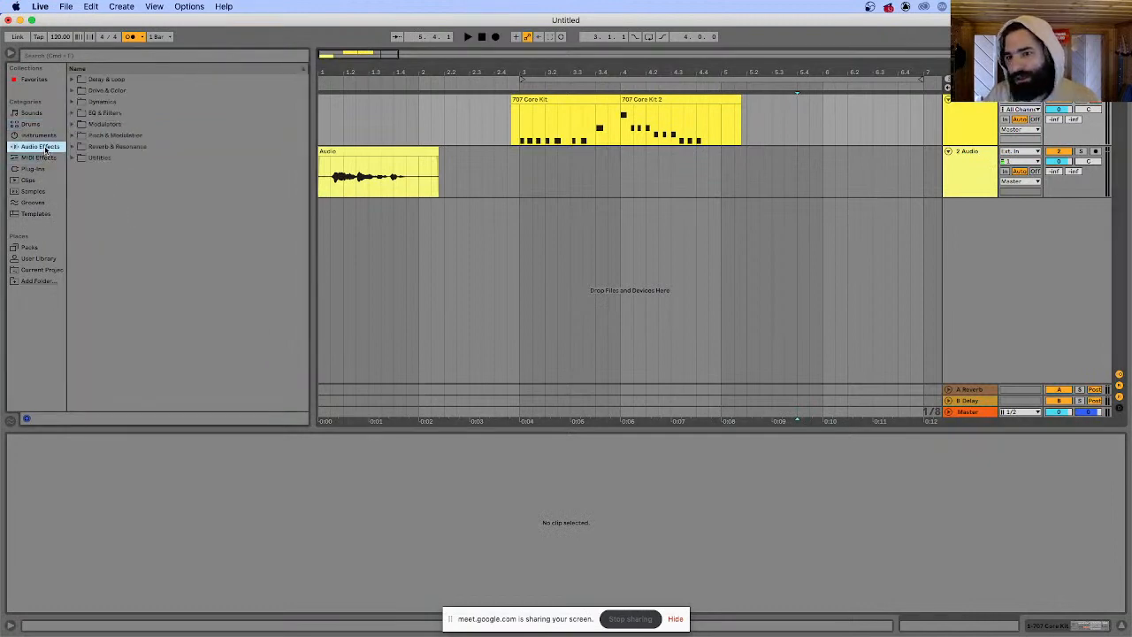
click(42, 160)
click(44, 136)
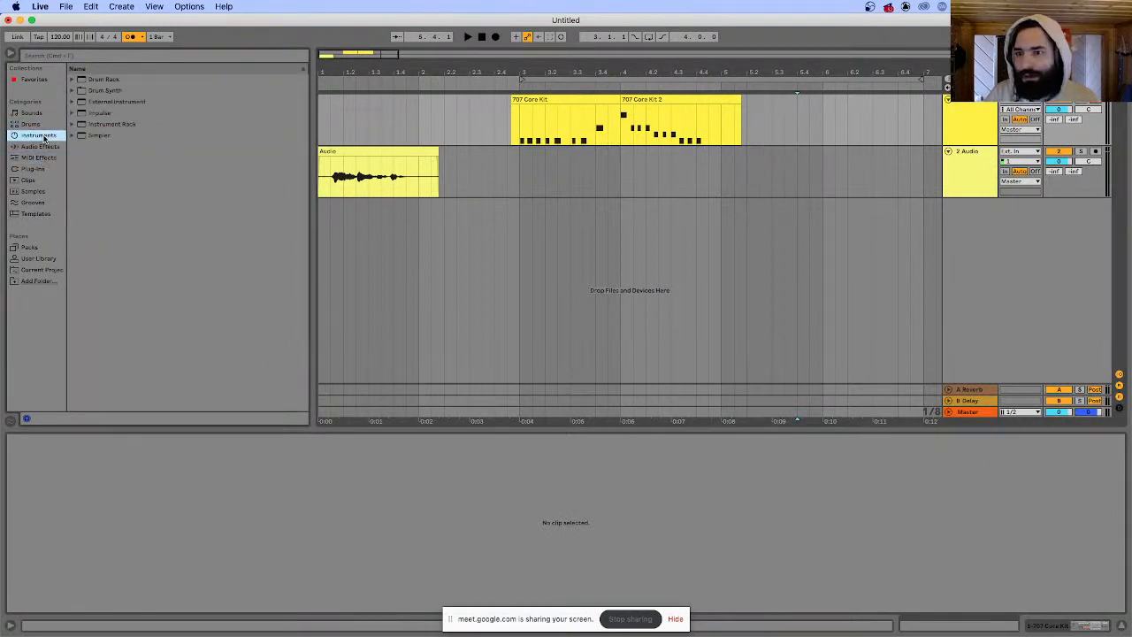
click(38, 203)
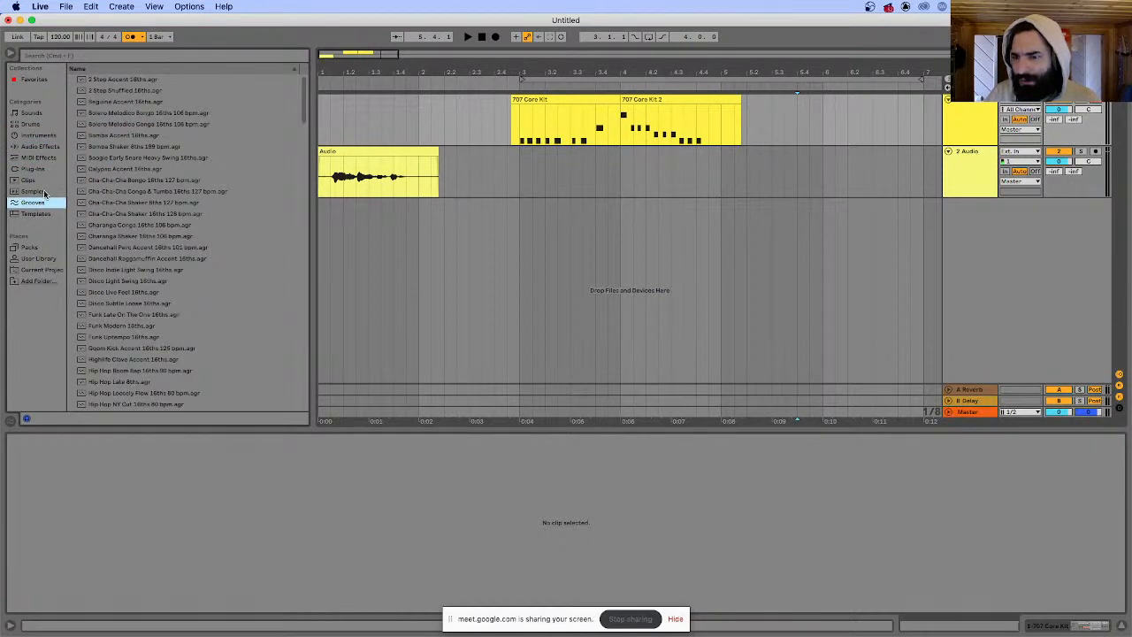
click(34, 191)
scroll(184, 211, down, 3)
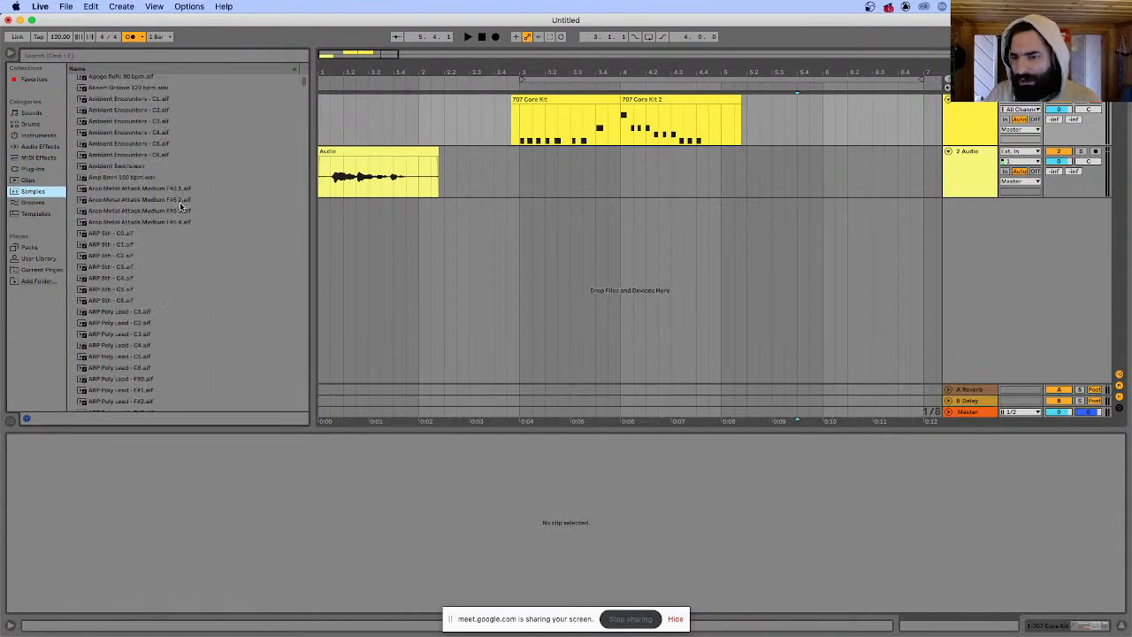
click(44, 180)
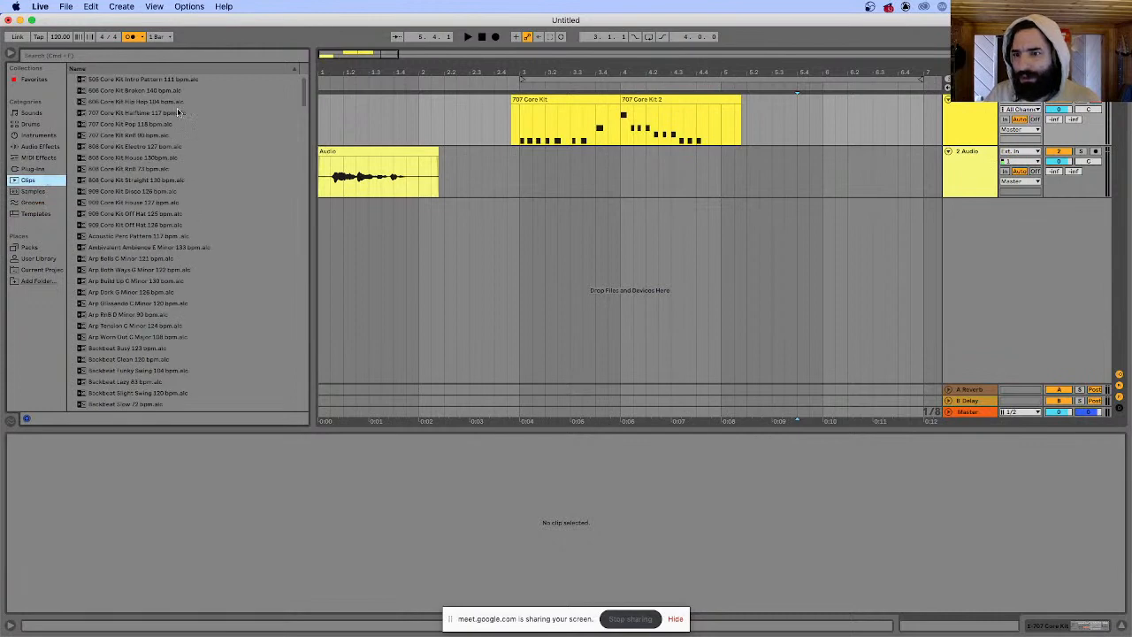
drag(187, 91, 799, 114)
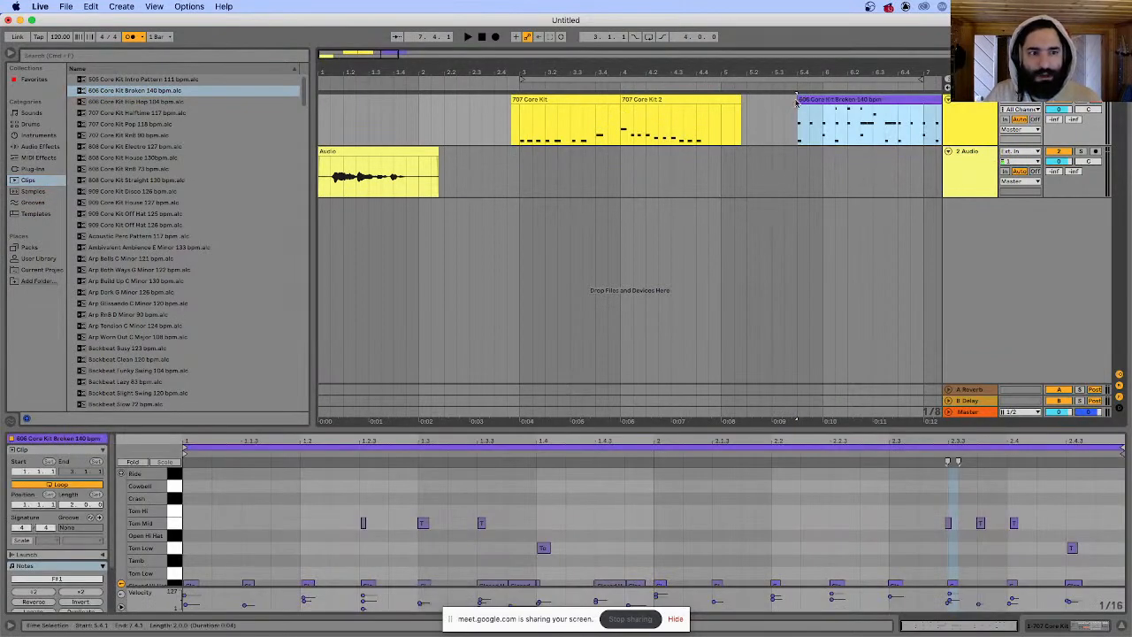
- Play the inserted 606 Core Kit Broken clip and examine its hi-hat, tom and snare notes
key(space)
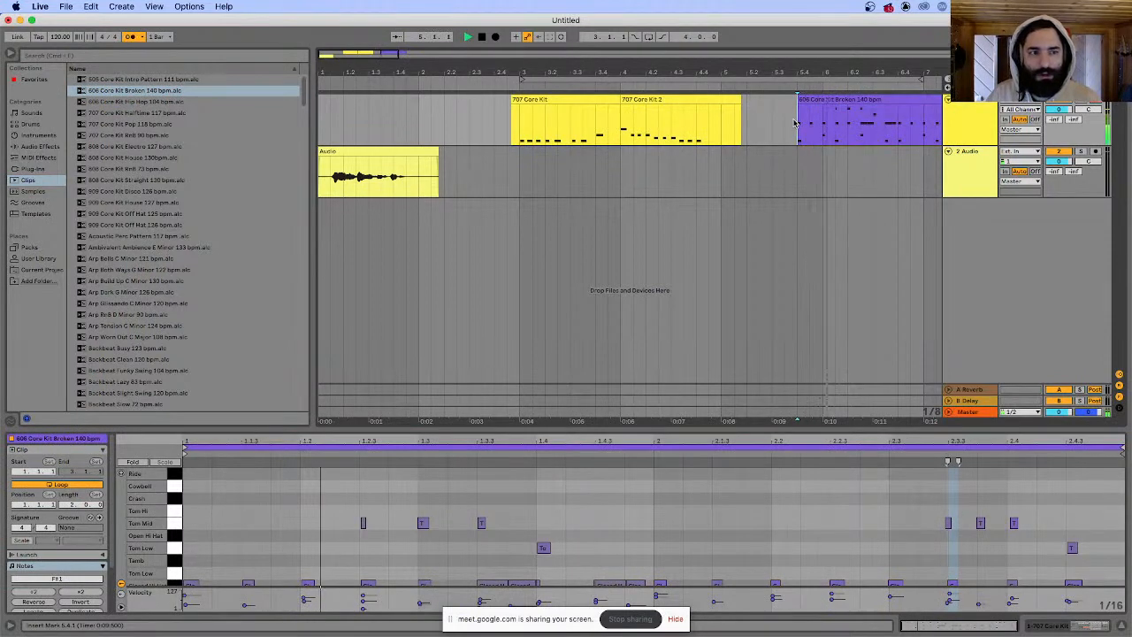
click(749, 102)
key(space)
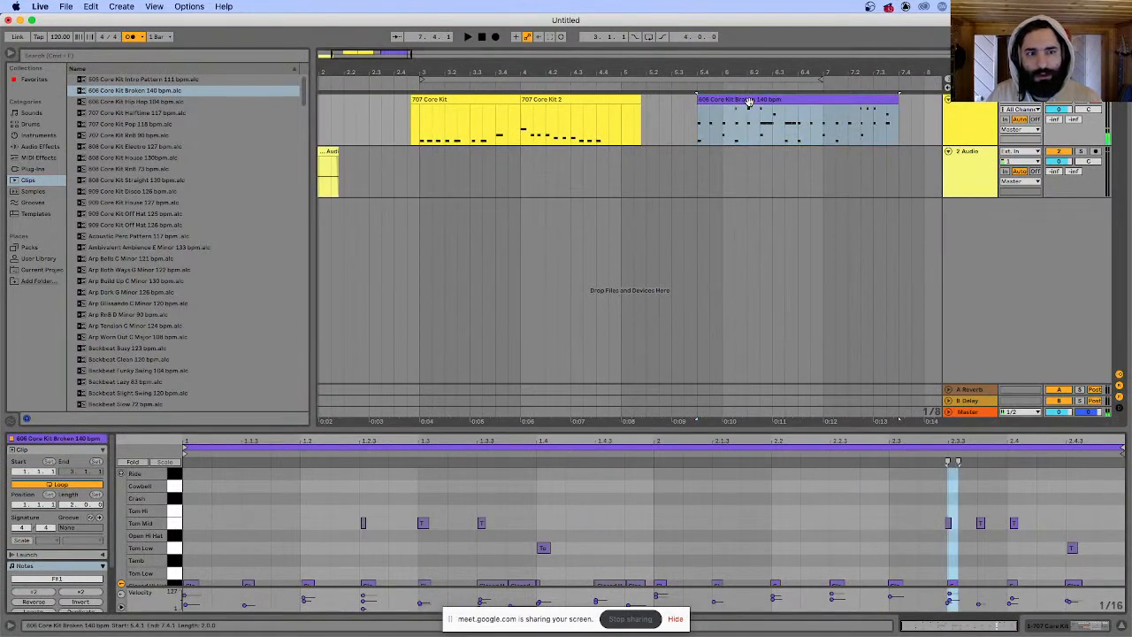
scroll(354, 495, down, 3)
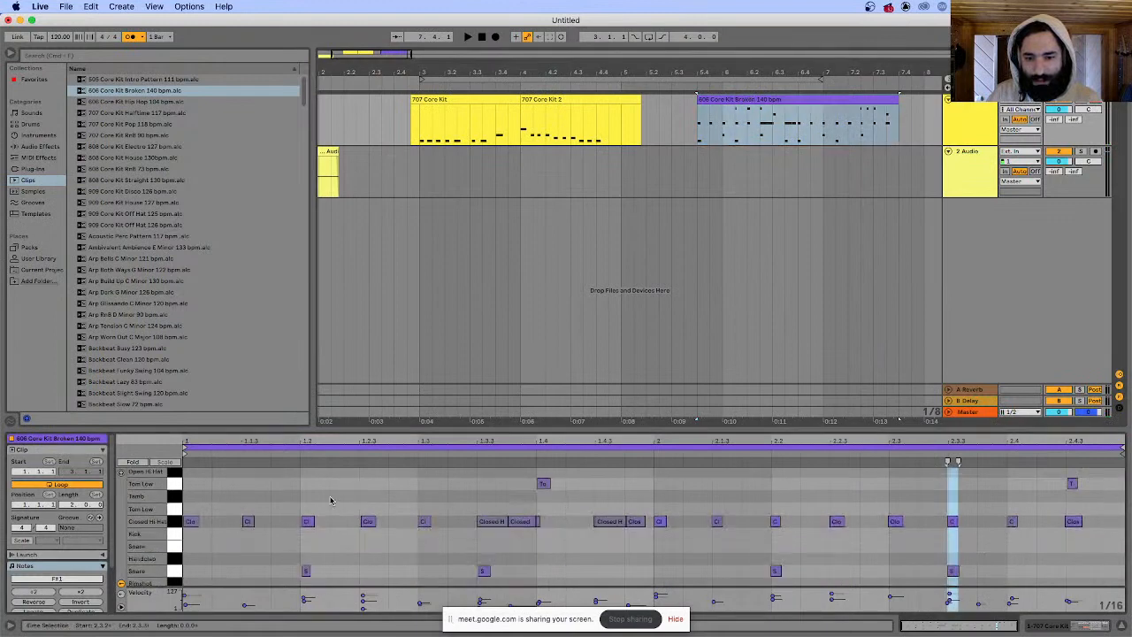
scroll(332, 499, up, 1)
key(space)
key(space)
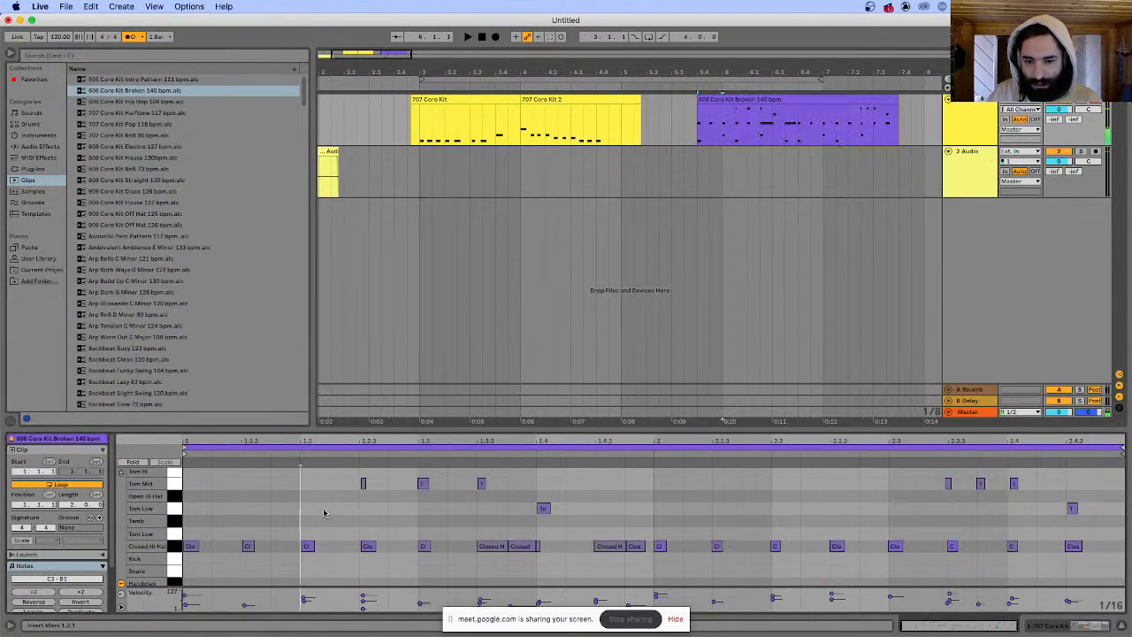
- Play the 606 Core Kit Broken clip from 1.2.1 and listen to its hi-hat and tom notes
right_click(328, 528)
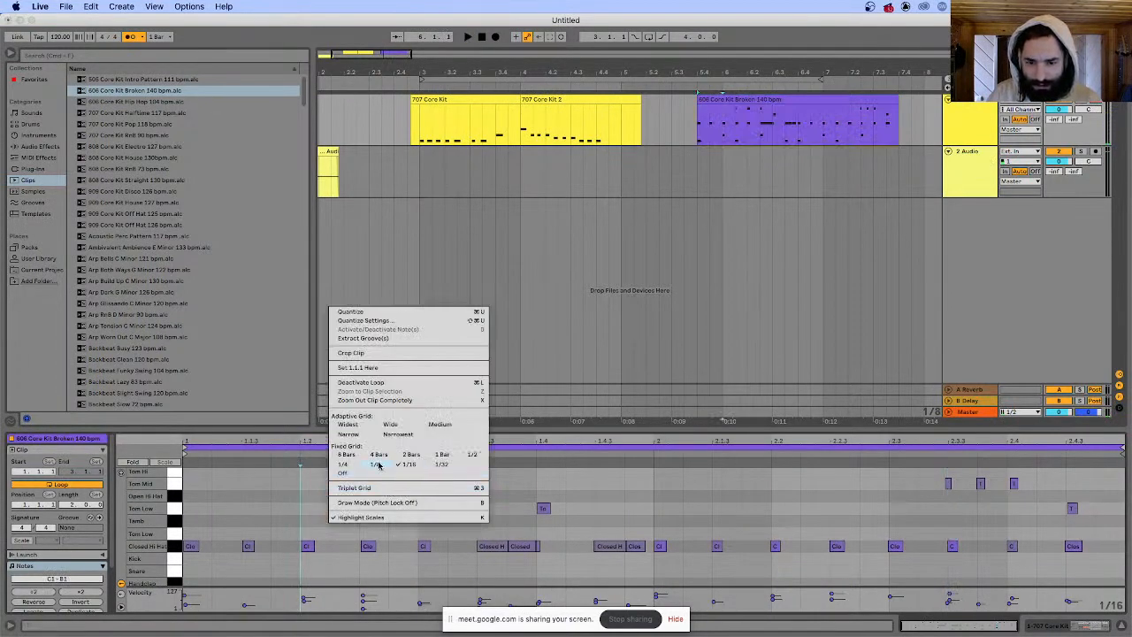
click(249, 507)
key(space)
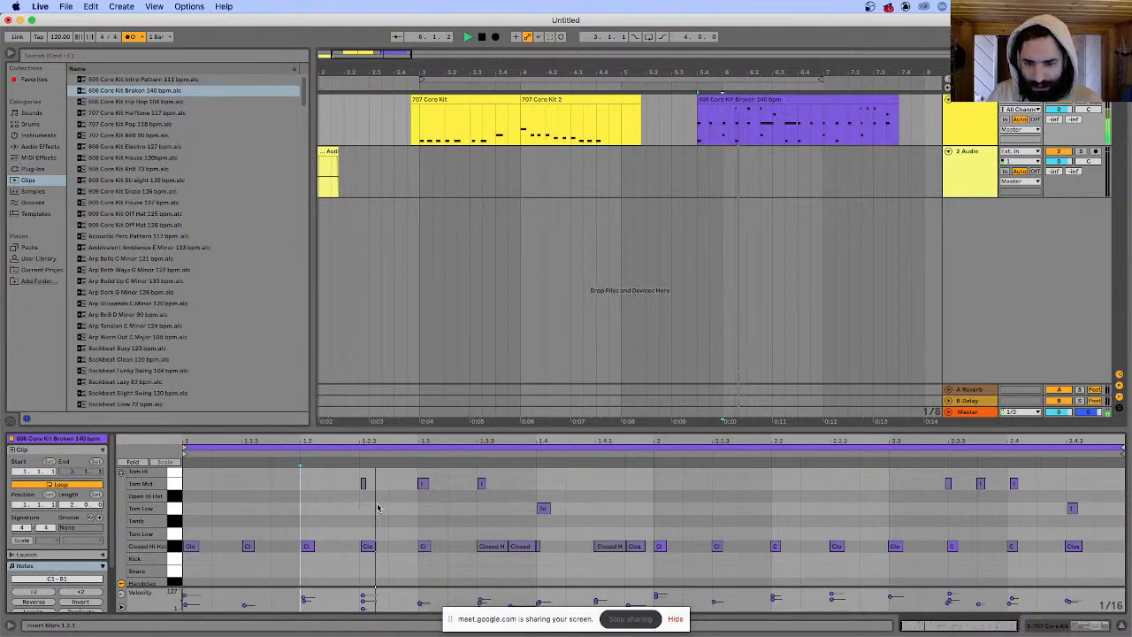
scroll(548, 502, down, 1)
scroll(556, 531, down, 2)
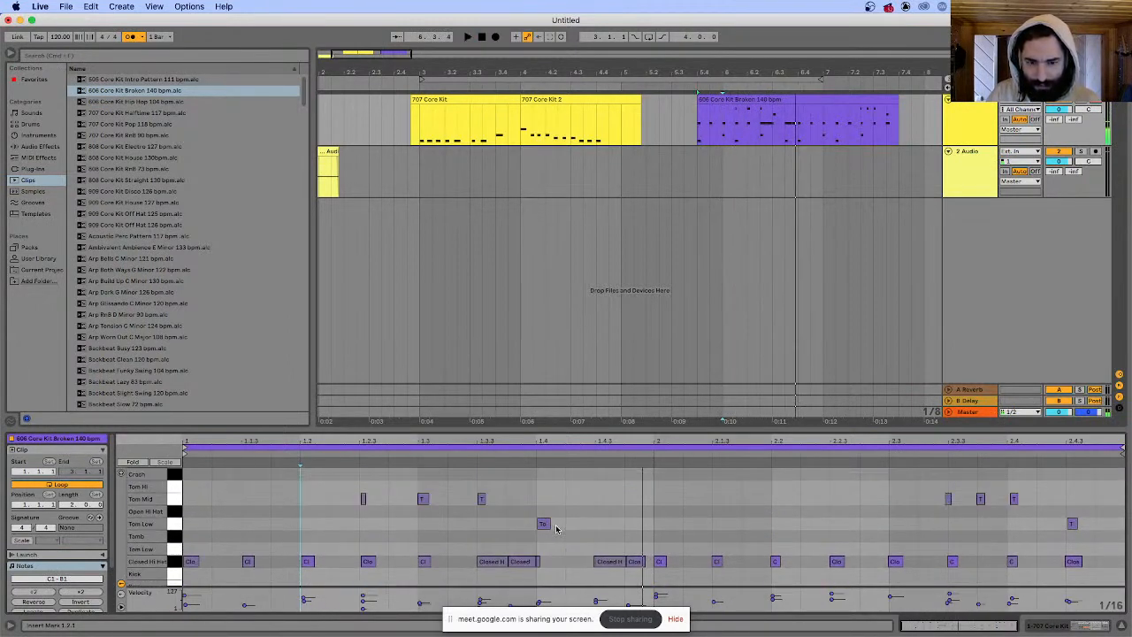
- Move the first three Tom Mid notes of the 606 Core Kit Broken clip to the Tom Low row and a sixteenth earlier
scroll(554, 528, up, 3)
drag(329, 485, 536, 509)
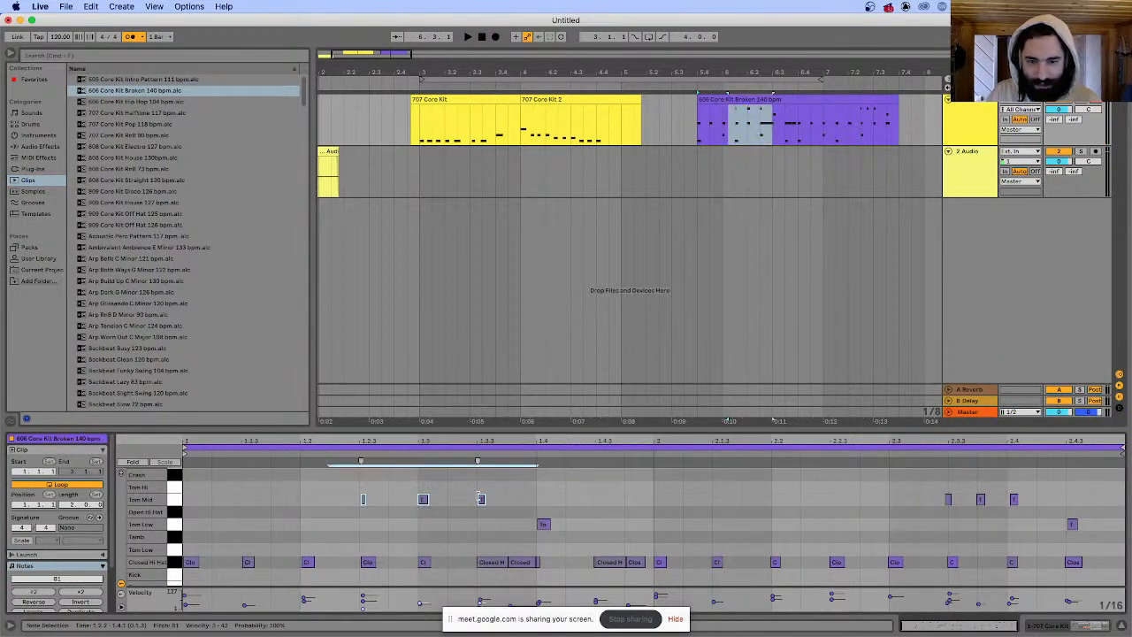
drag(424, 501, 424, 526)
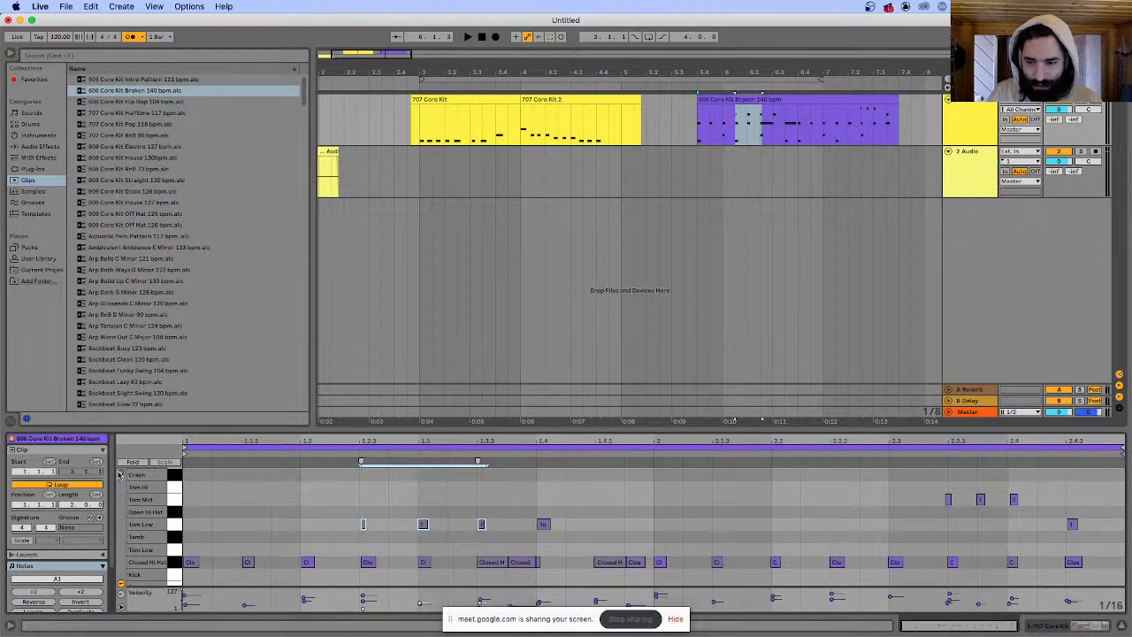
drag(424, 526, 393, 529)
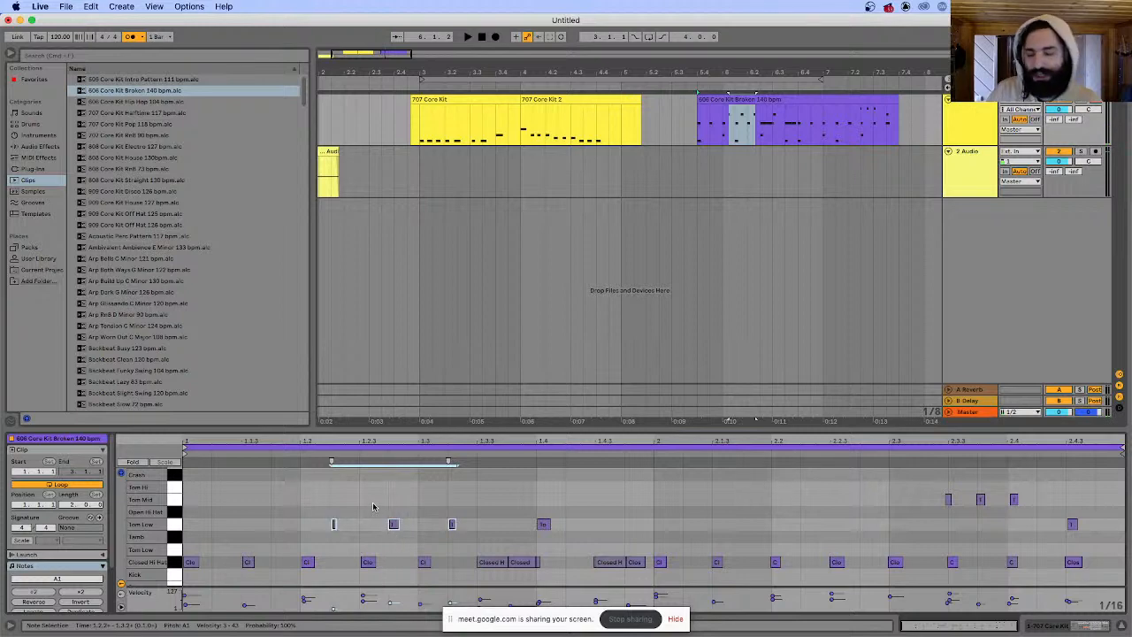
- Play the 606 Core Kit Broken clip twice to hear the moved tom notes
key(space)
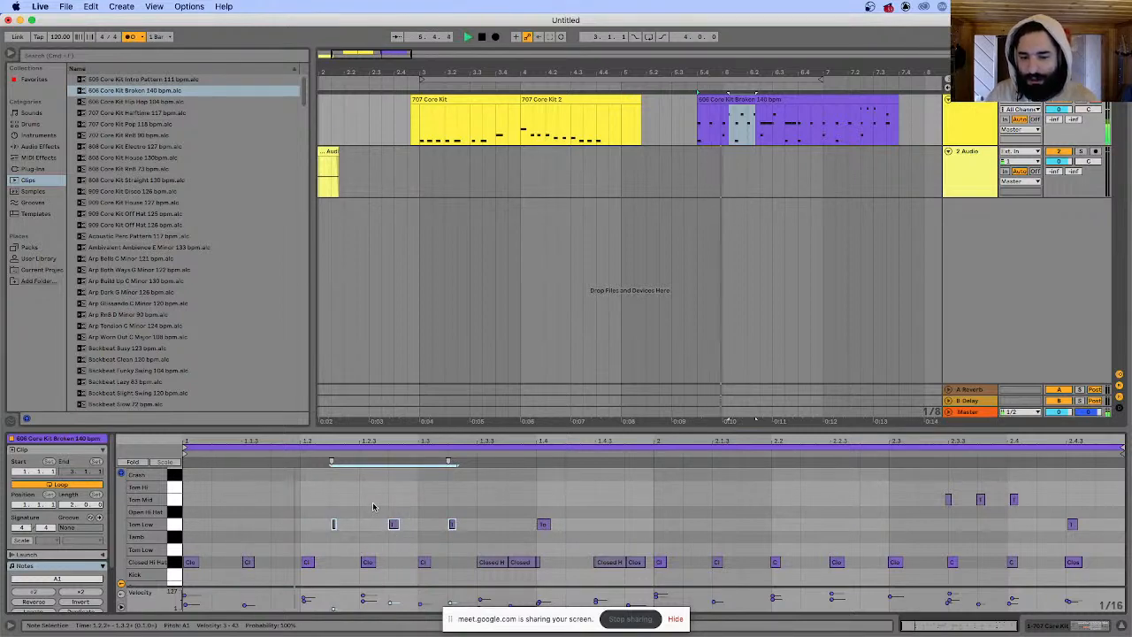
key(space)
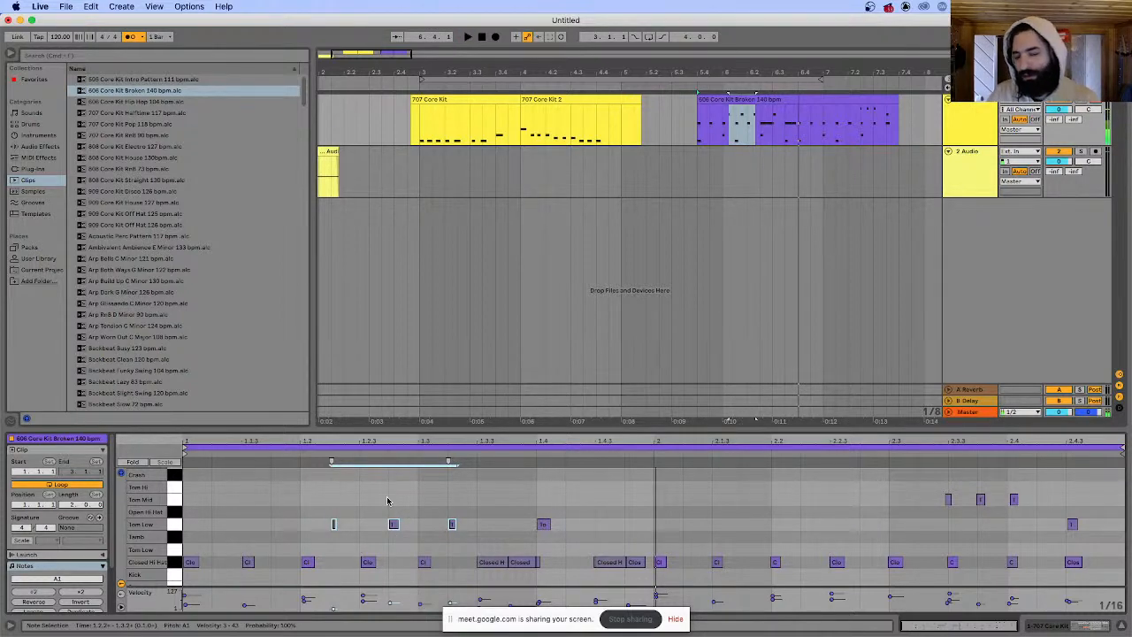
key(space)
key(space)
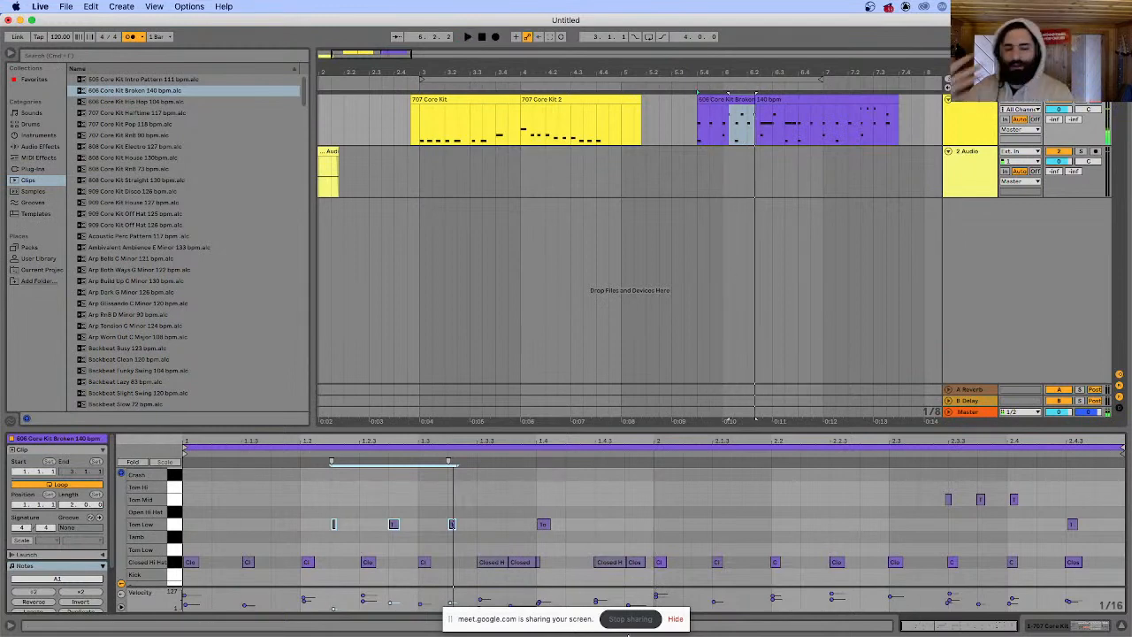
- Switch to Brave and show slide 8, "CASE 02 - USING SPEECH"
mouse_move(633, 633)
click(357, 630)
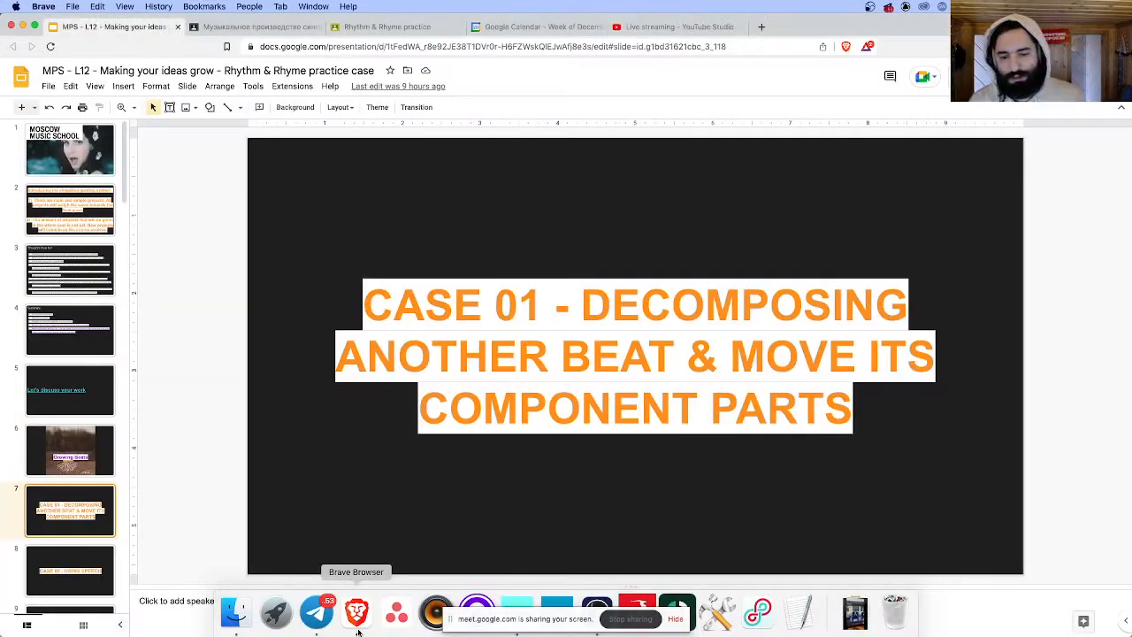
click(88, 558)
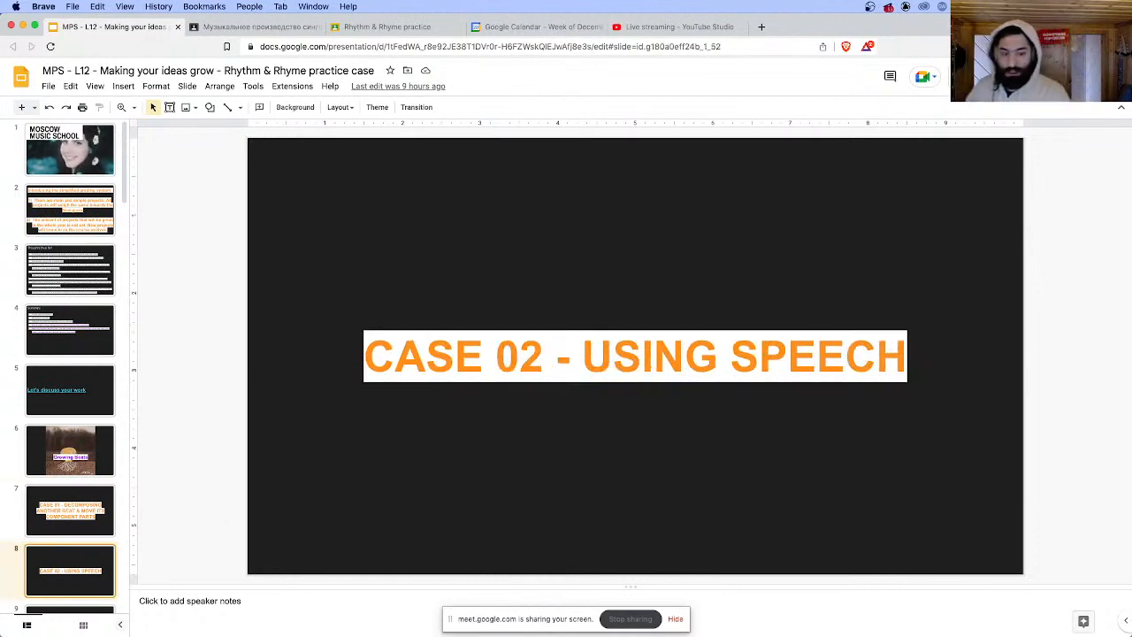
- Switch to Ableton Live and play the recorded speech clip at the start of the 2 Audio track
mouse_move(513, 634)
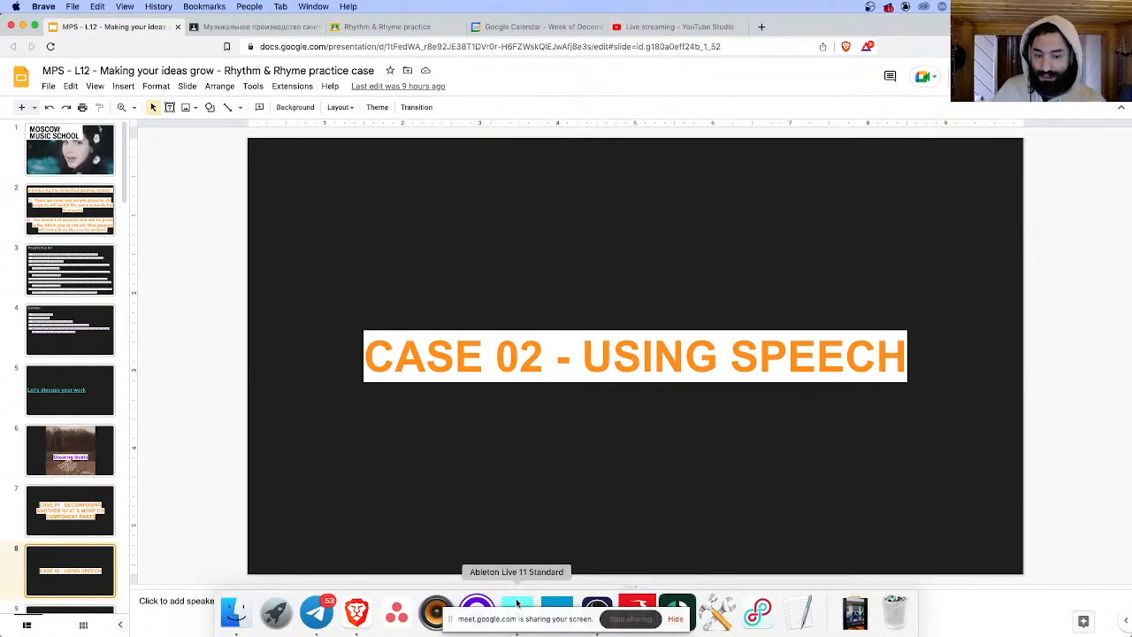
click(510, 612)
scroll(391, 180, left, 3)
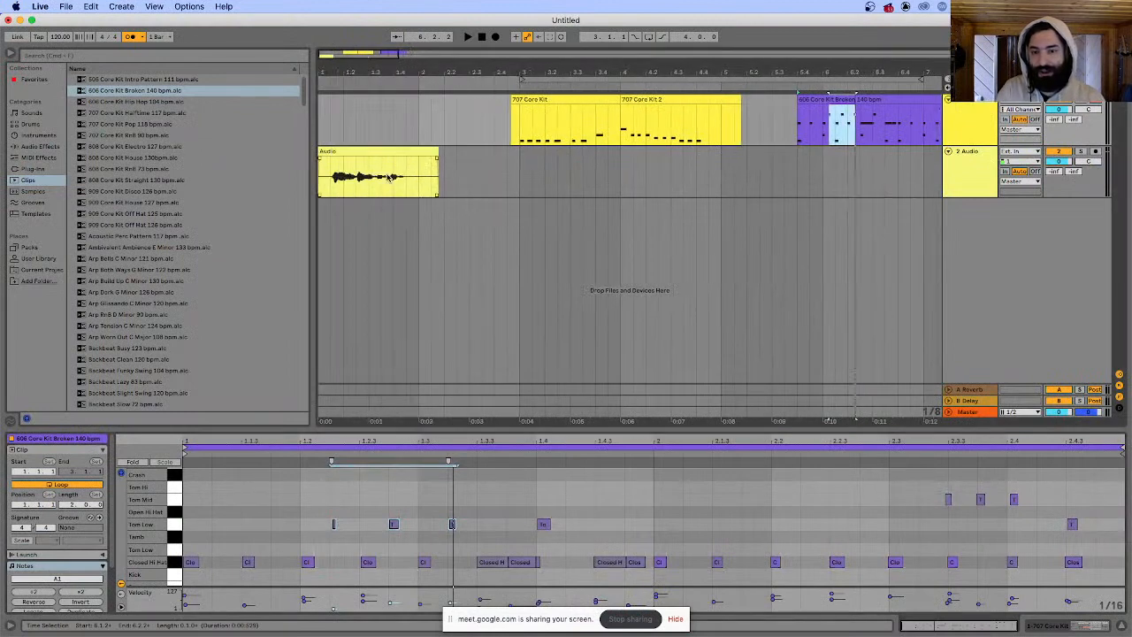
click(322, 184)
key(space)
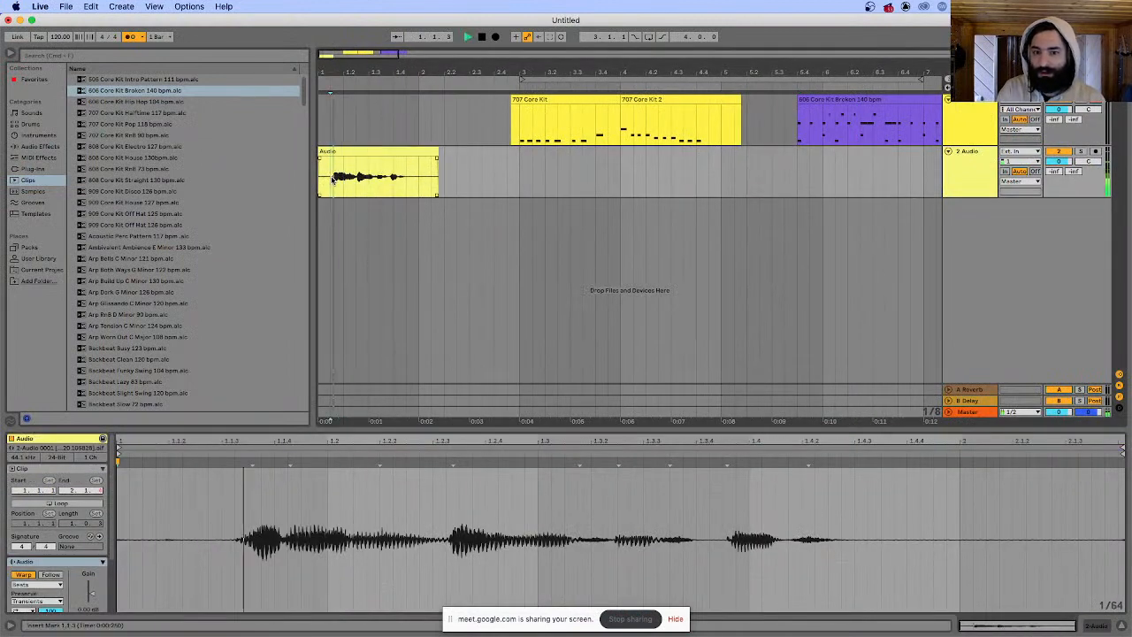
key(space)
- Play the 707 Core Kit clip from 3.1.1 to hear the beat built from the speech
click(521, 127)
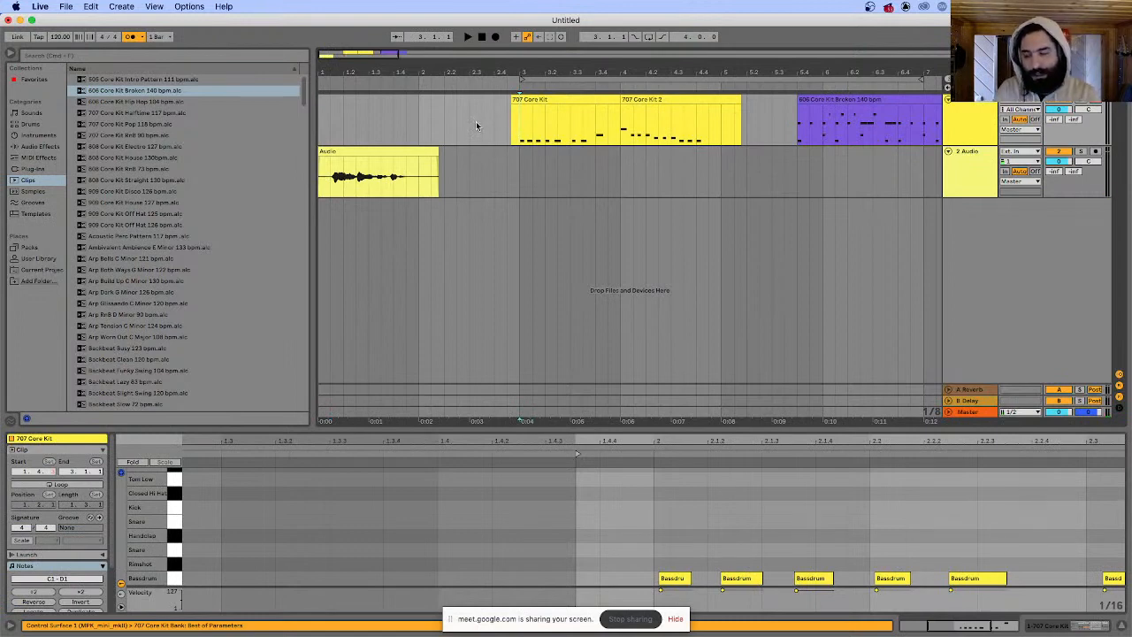
key(space)
key(space)
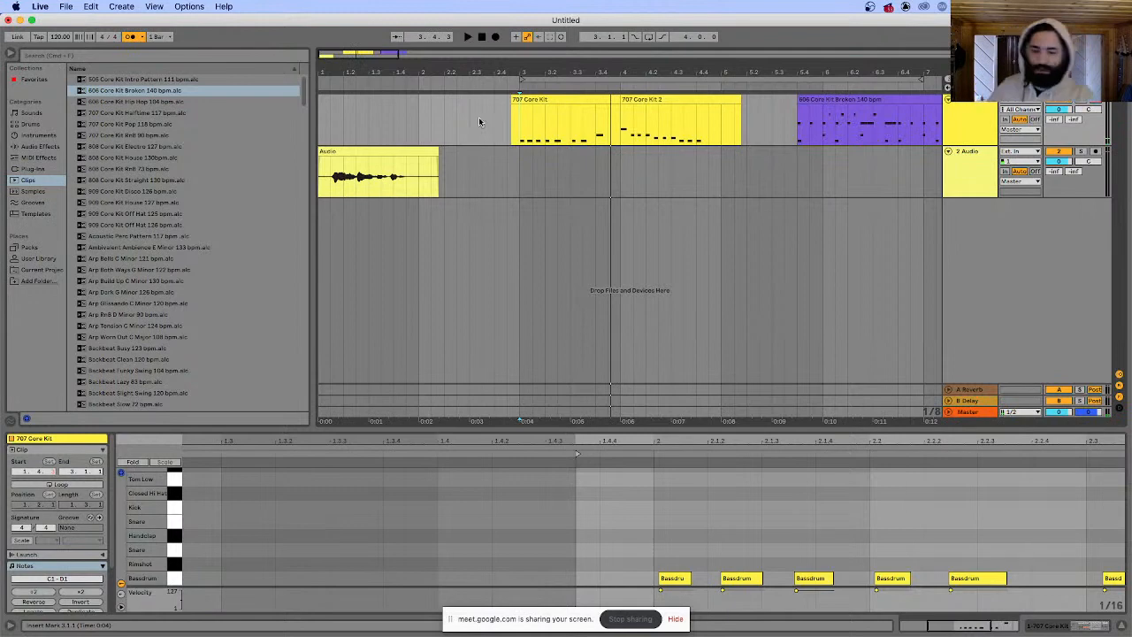
- Switch to Brave and show slide 9, "CASE 03 - BEATBOXING", and slide 10, "CASE 04 - STARTING FROM AN OLD IDEA"
mouse_move(799, 633)
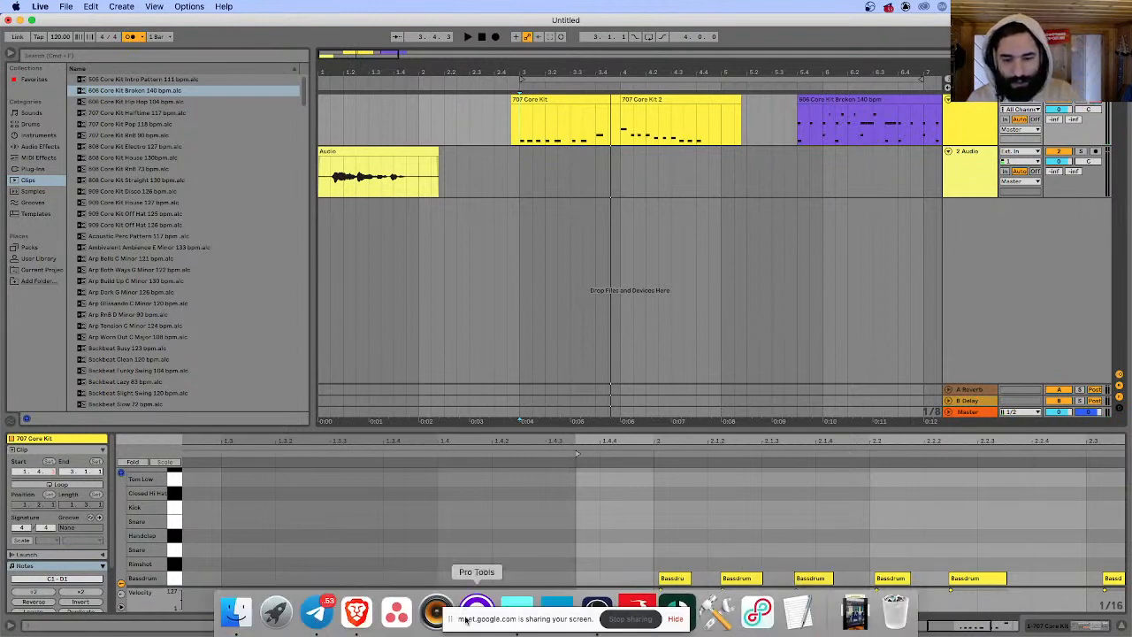
click(365, 614)
scroll(83, 525, down, 3)
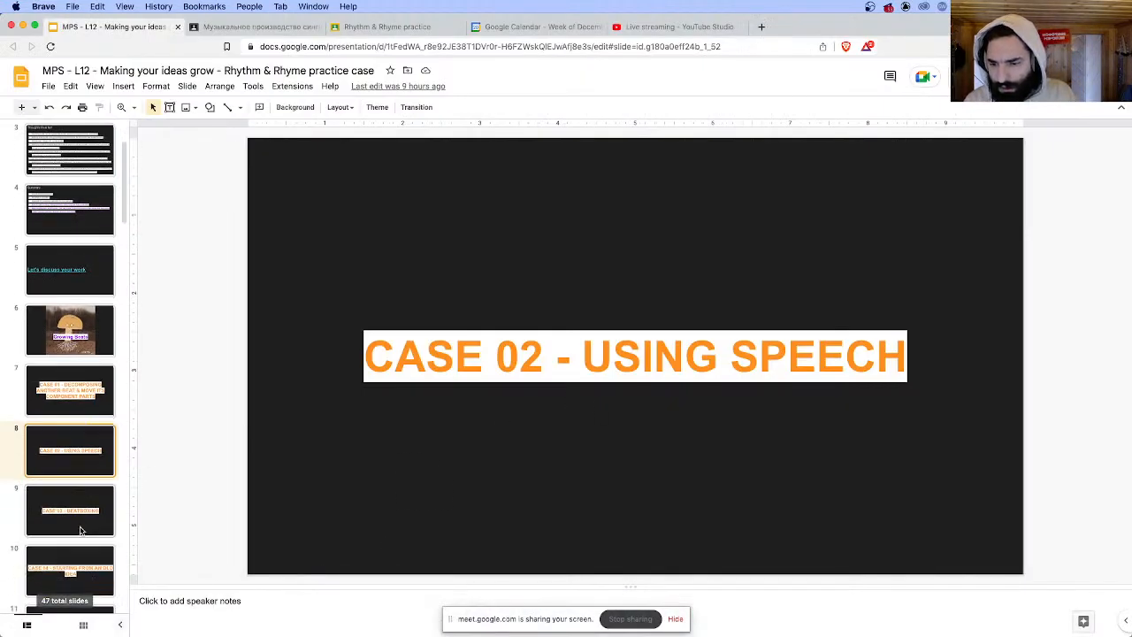
click(99, 488)
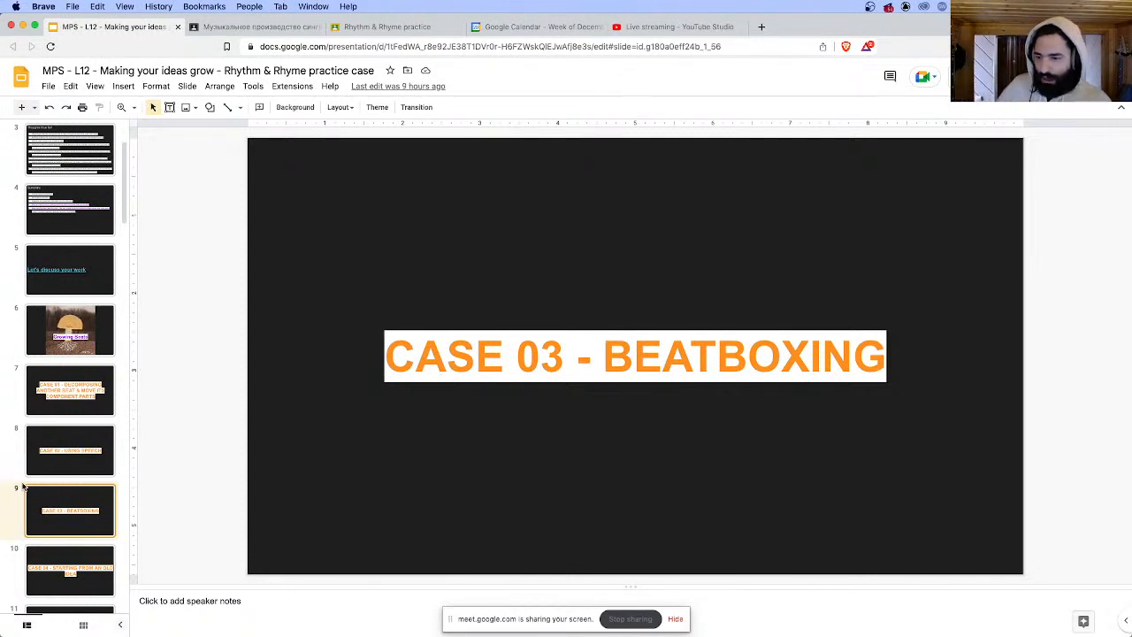
scroll(48, 465, down, 2)
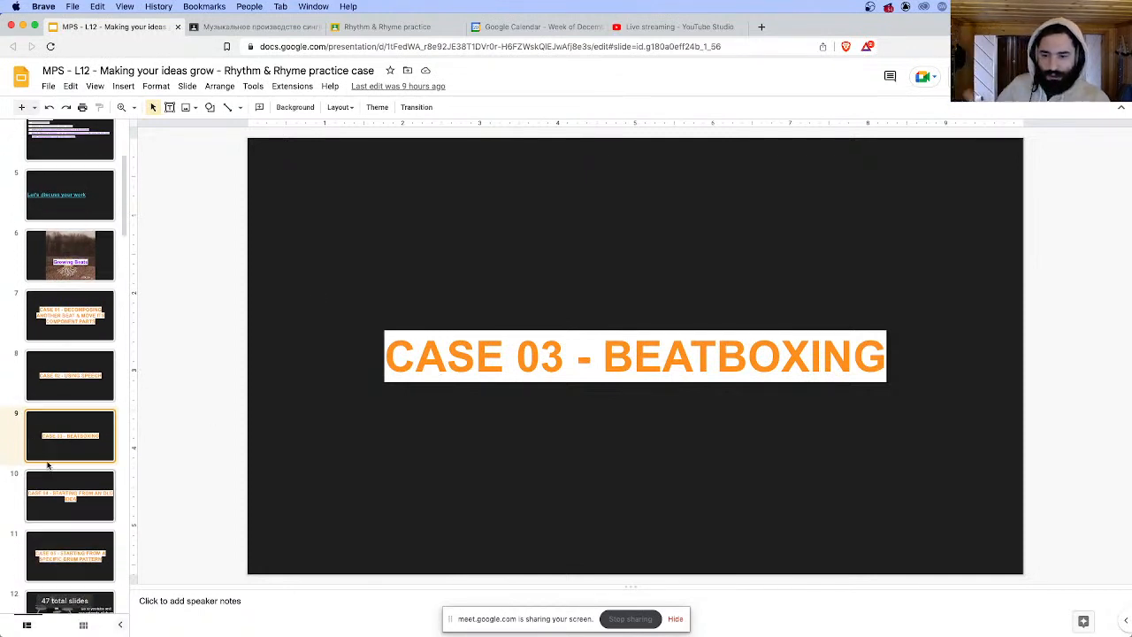
click(52, 510)
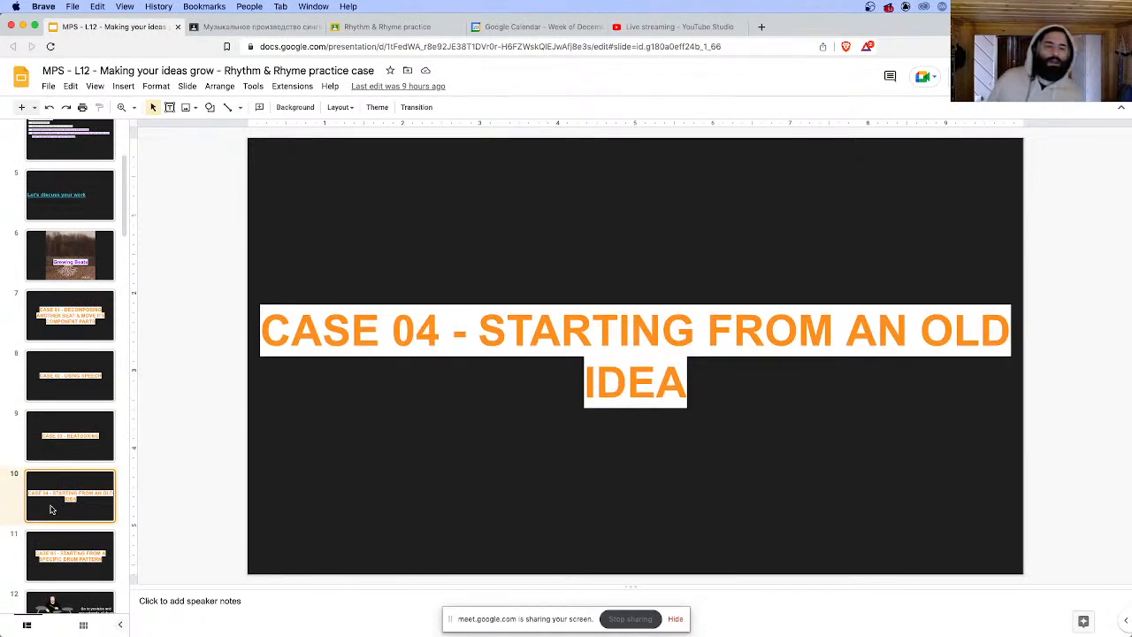
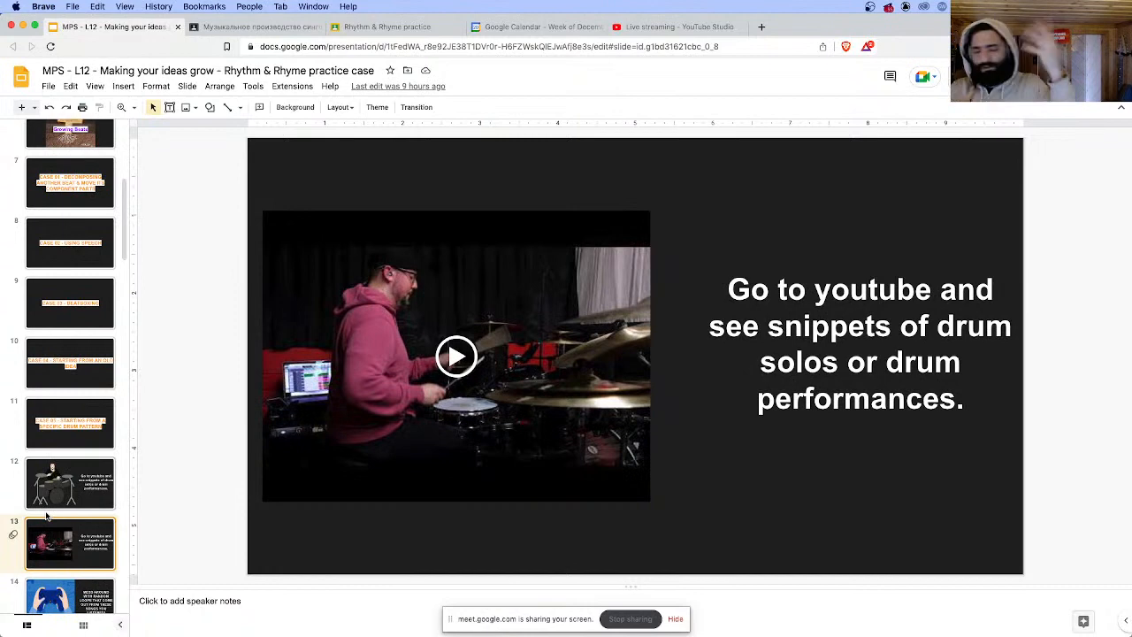
- Go back to slide 11, "CASE 05 - STARTING FROM A SPECIFIC DRUM PATTERN"
click(87, 503)
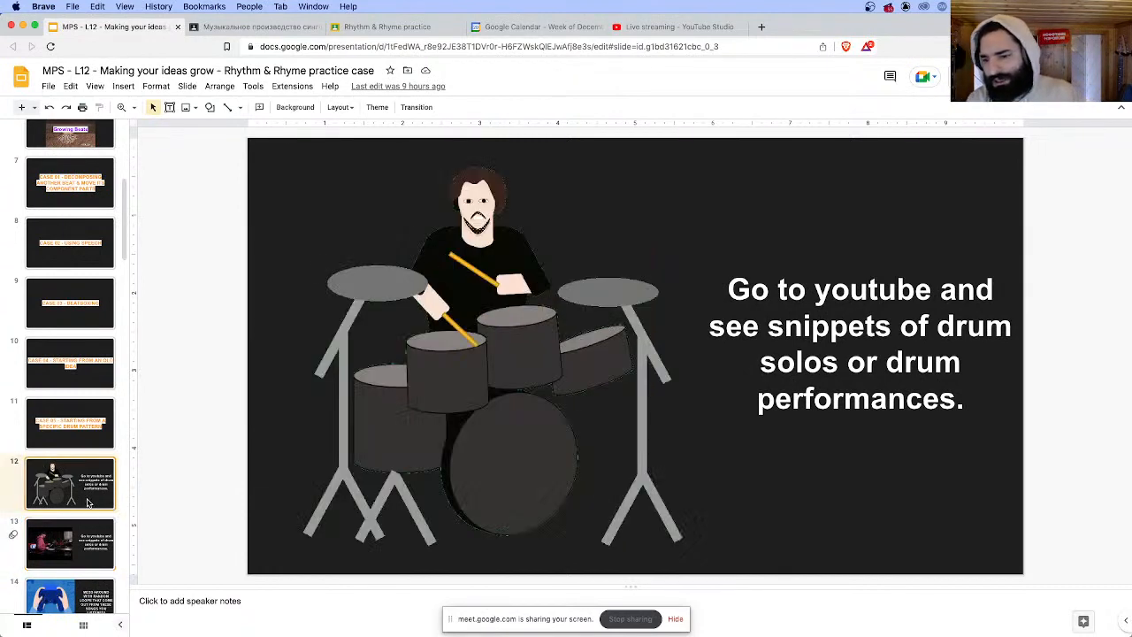
click(86, 367)
click(76, 419)
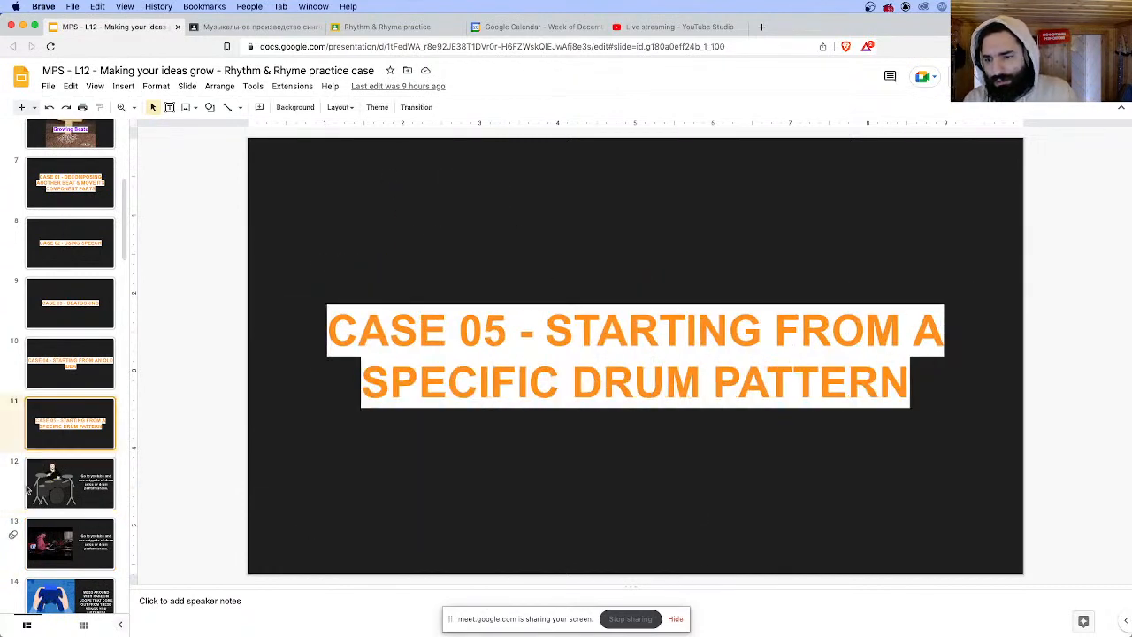
- Show slide 12, point out its text about seeing drum solo snippets on YouTube, and advance to slide 13
click(79, 477)
click(859, 363)
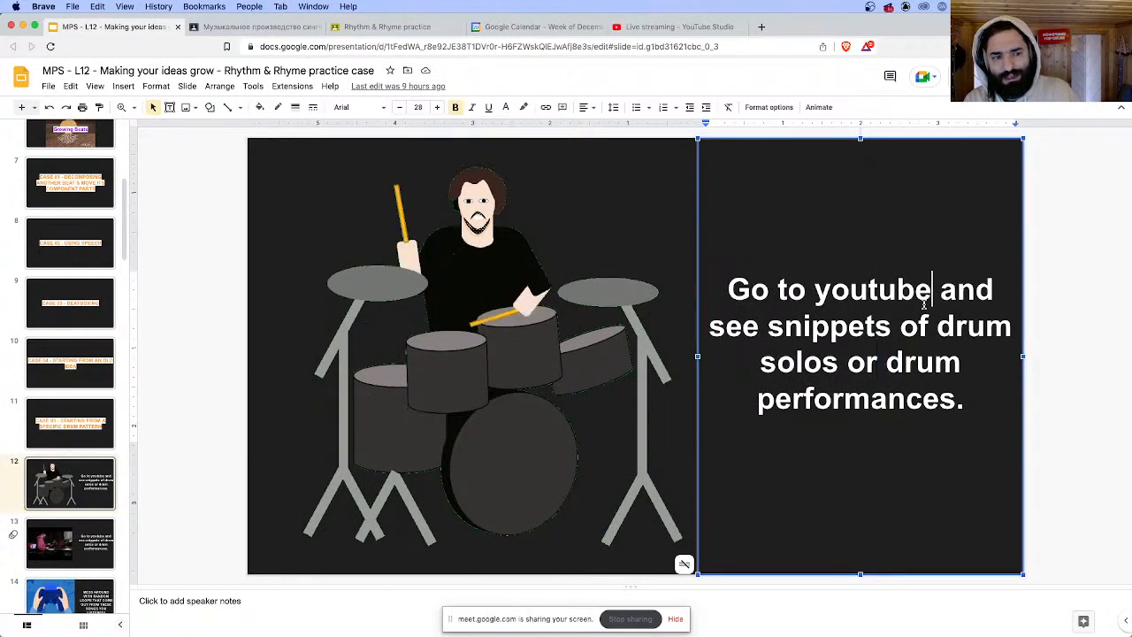
triple_click(862, 286)
click(902, 340)
scroll(903, 306, down, 2)
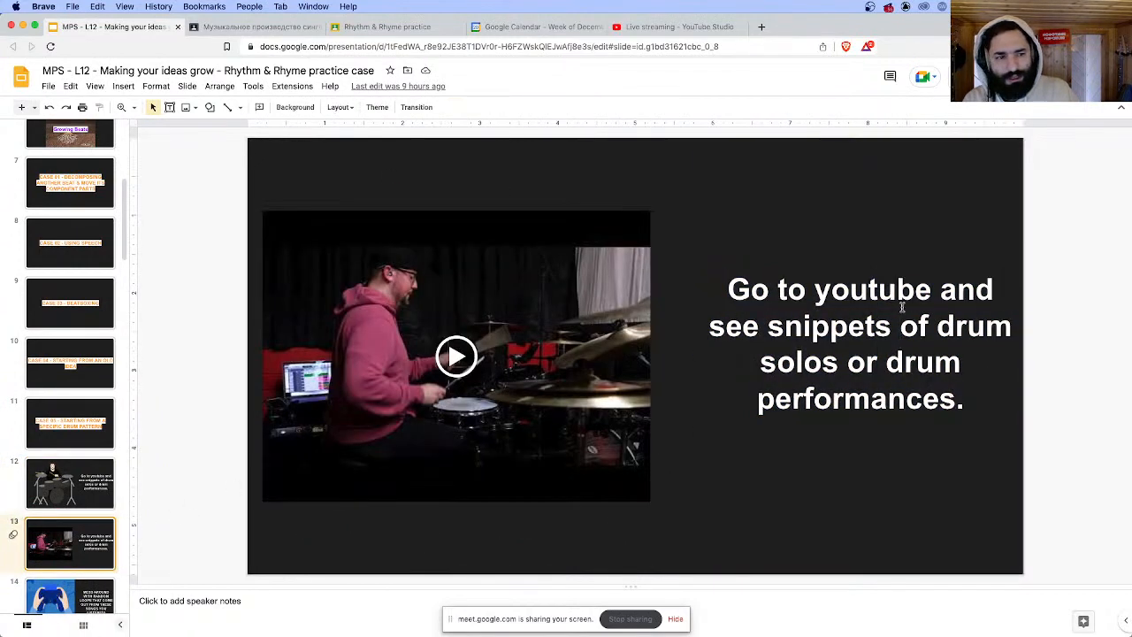
- Show slide 14 and point out its text about messing around with random loops from the songs
click(76, 592)
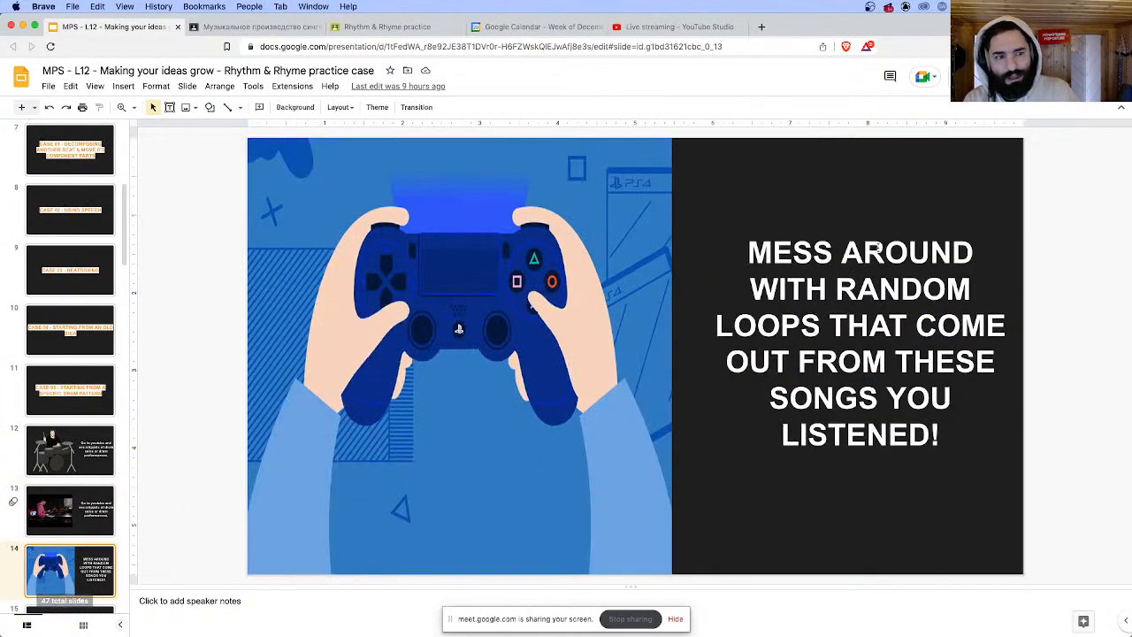
double_click(908, 253)
click(847, 358)
triple_click(848, 354)
click(848, 434)
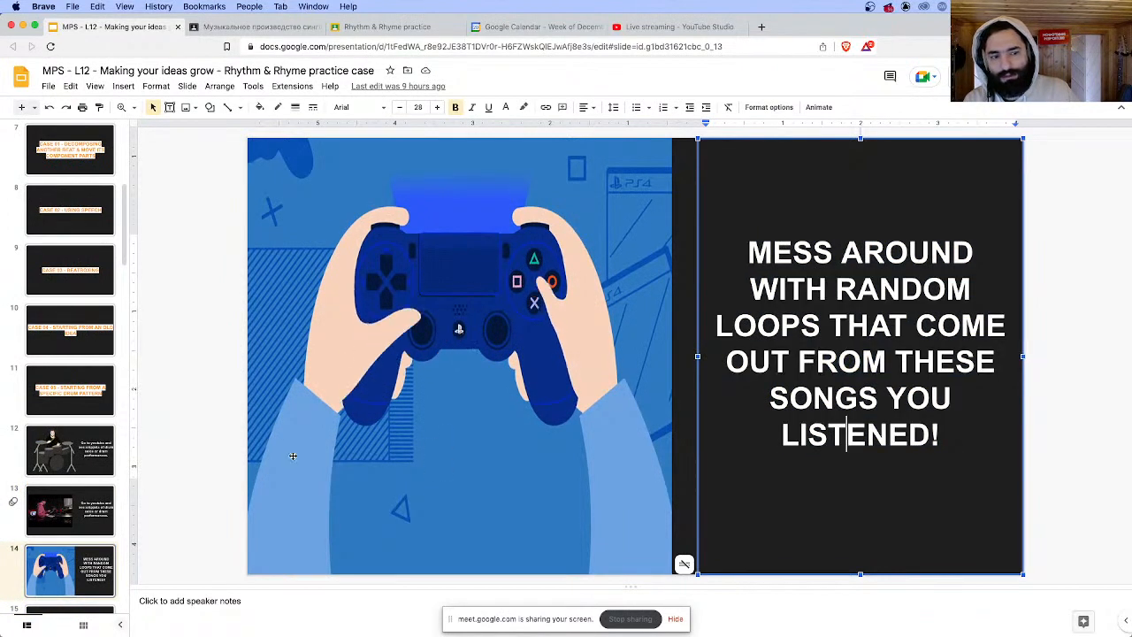
- Return to slide 13, play the embedded "Supercharge" drum cover video and pause it
click(73, 522)
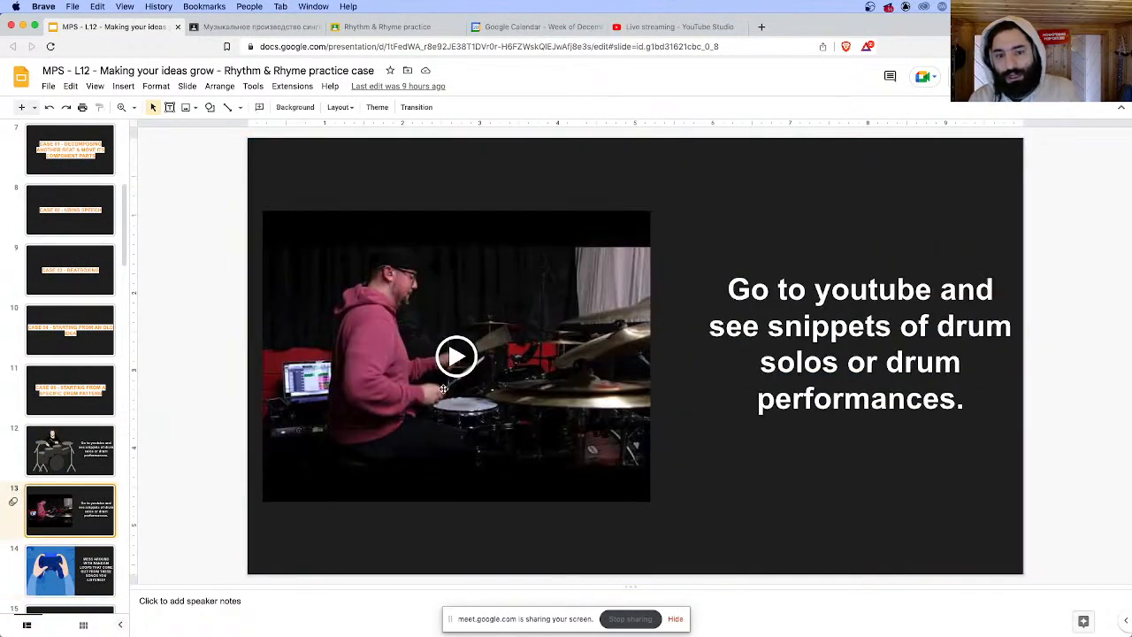
click(460, 342)
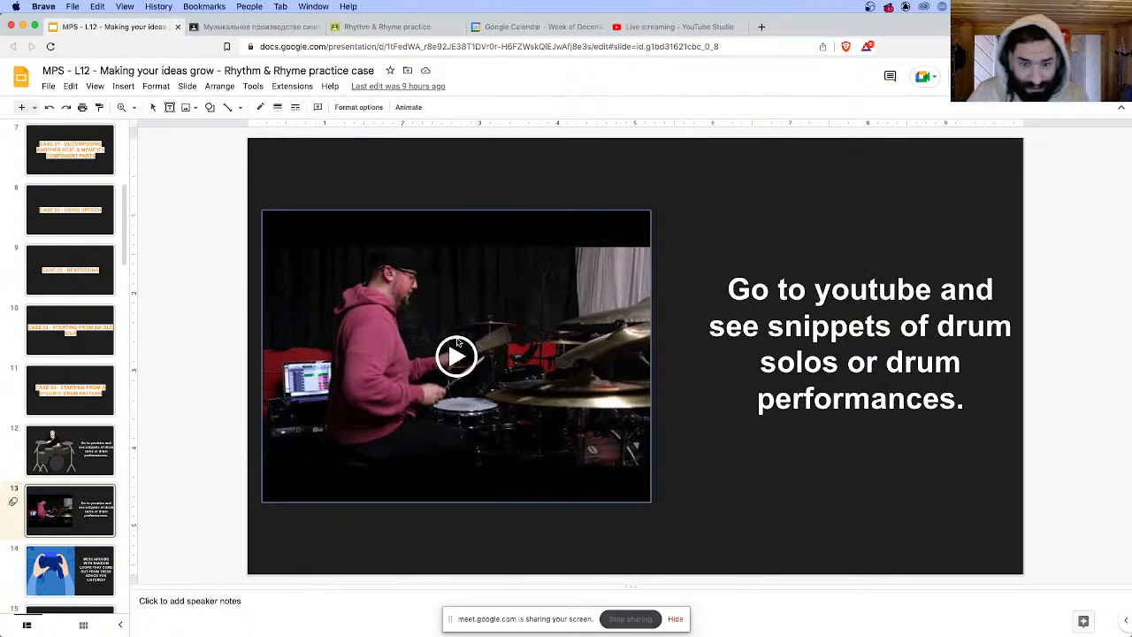
click(458, 342)
click(277, 491)
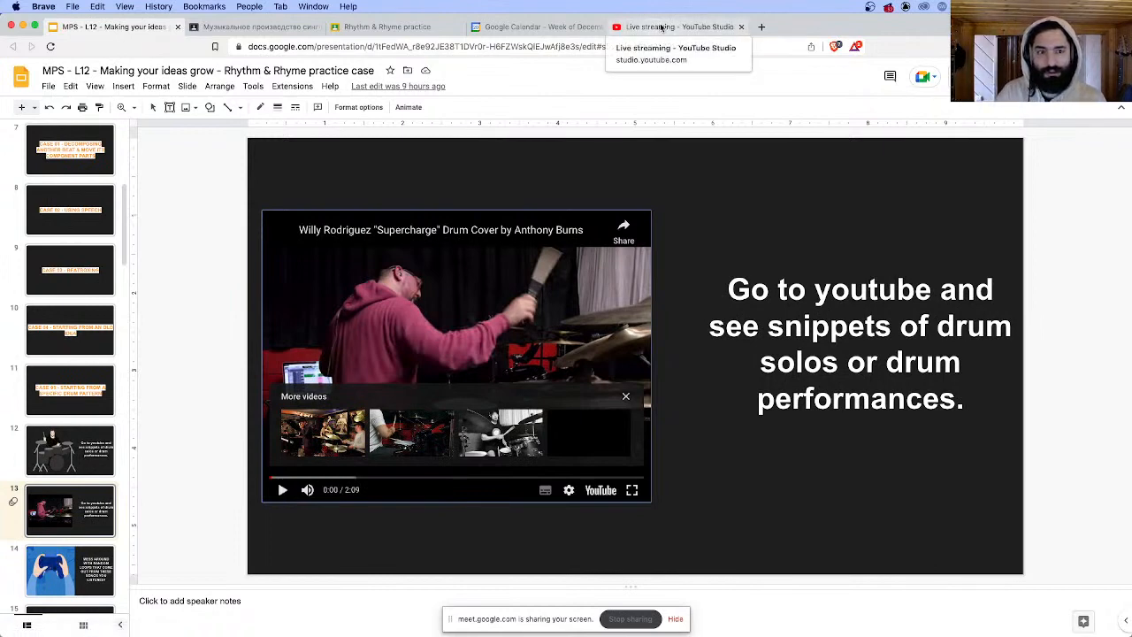
- Open YouTube in a new browser tab
click(762, 26)
text(uo)
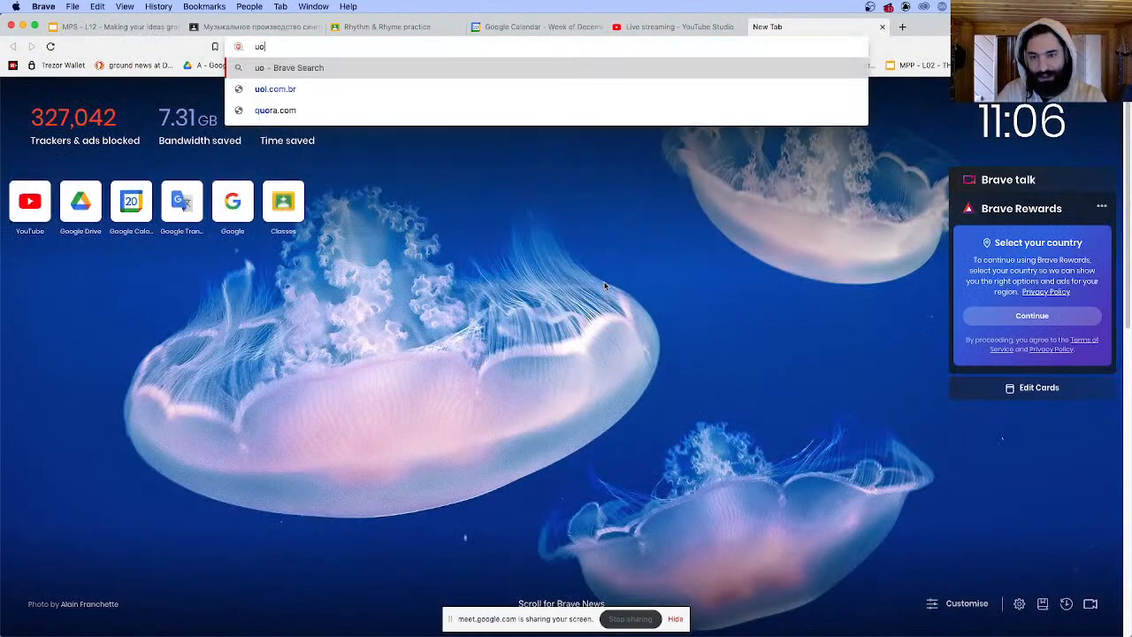
key(BackSpace)
key(BackSpace)
text(yo)
key(Return)
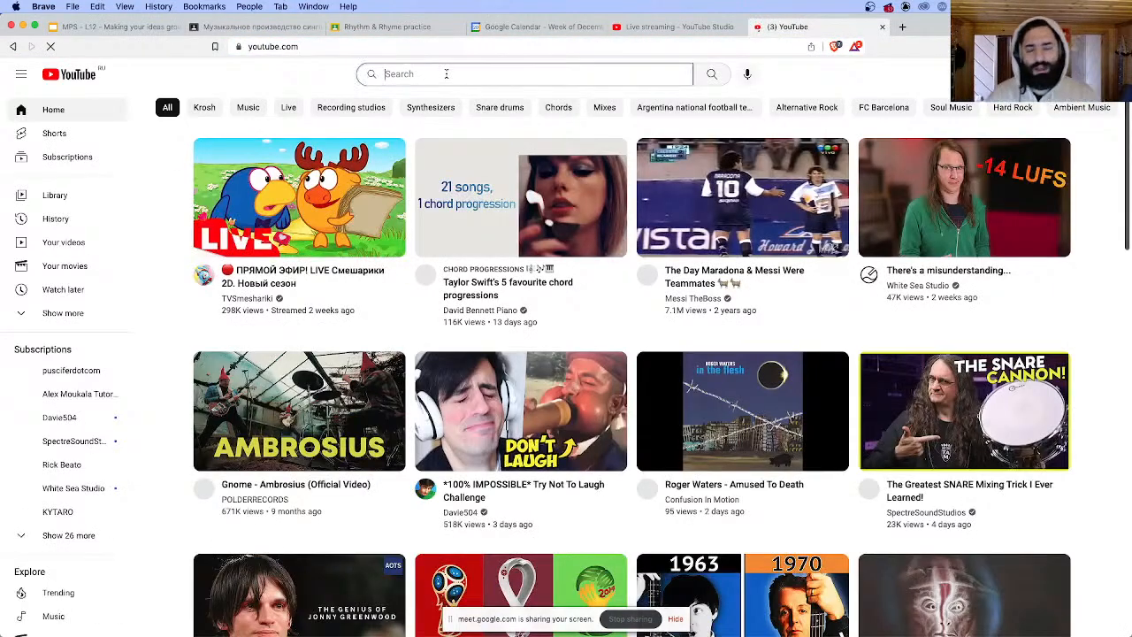
- Search YouTube for "anthony burns supercharge"
text(anthon)
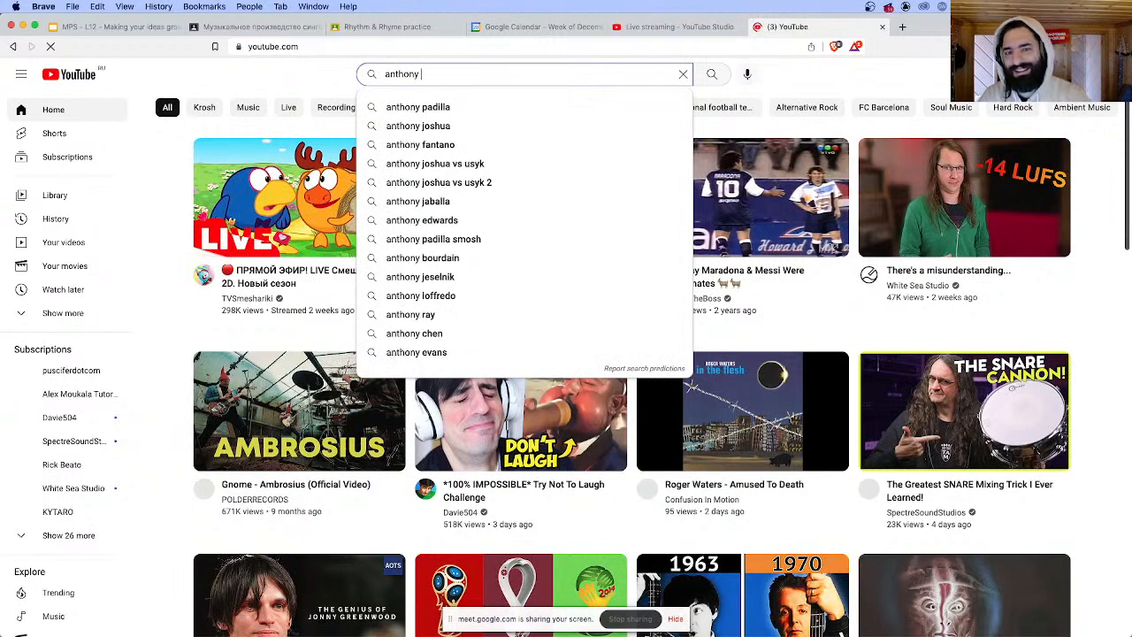
text(y )
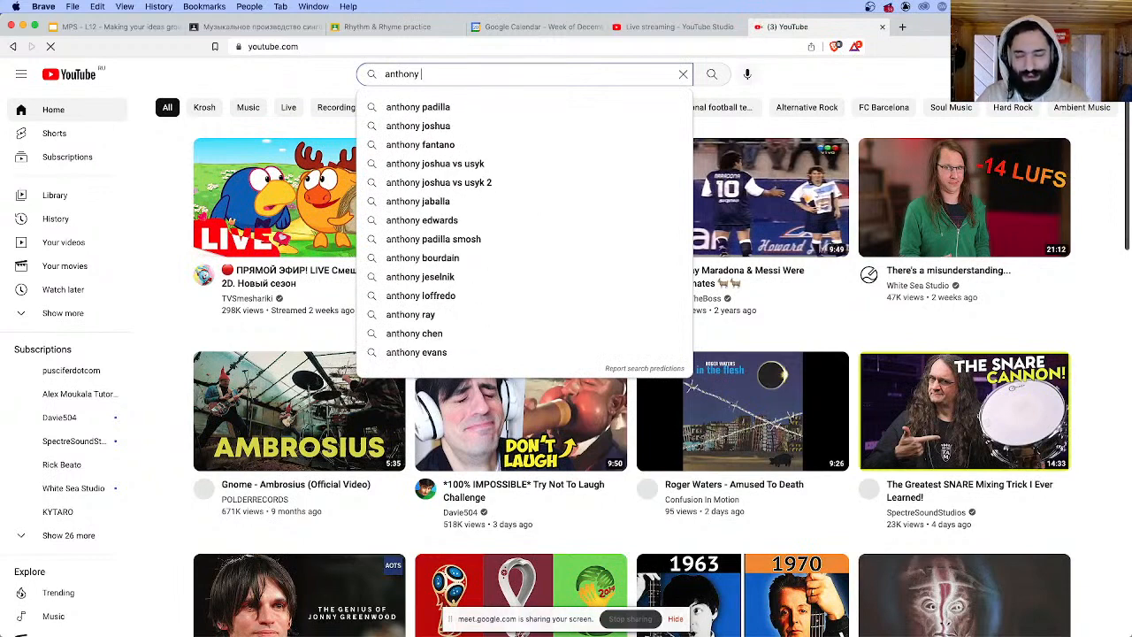
text(burn)
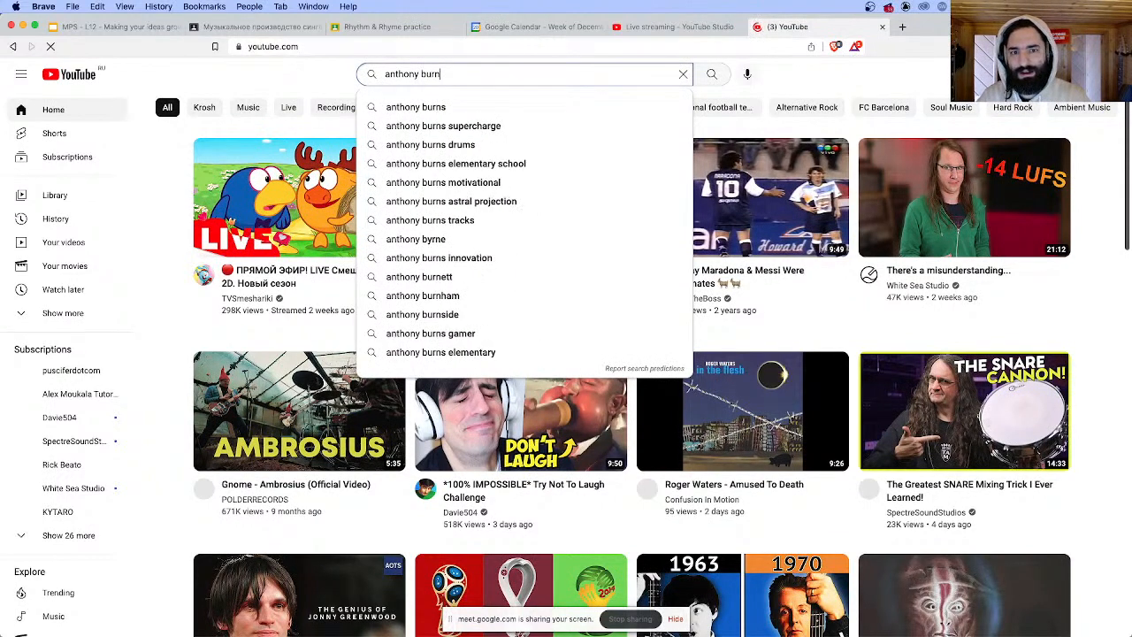
text(s)
key(Down)
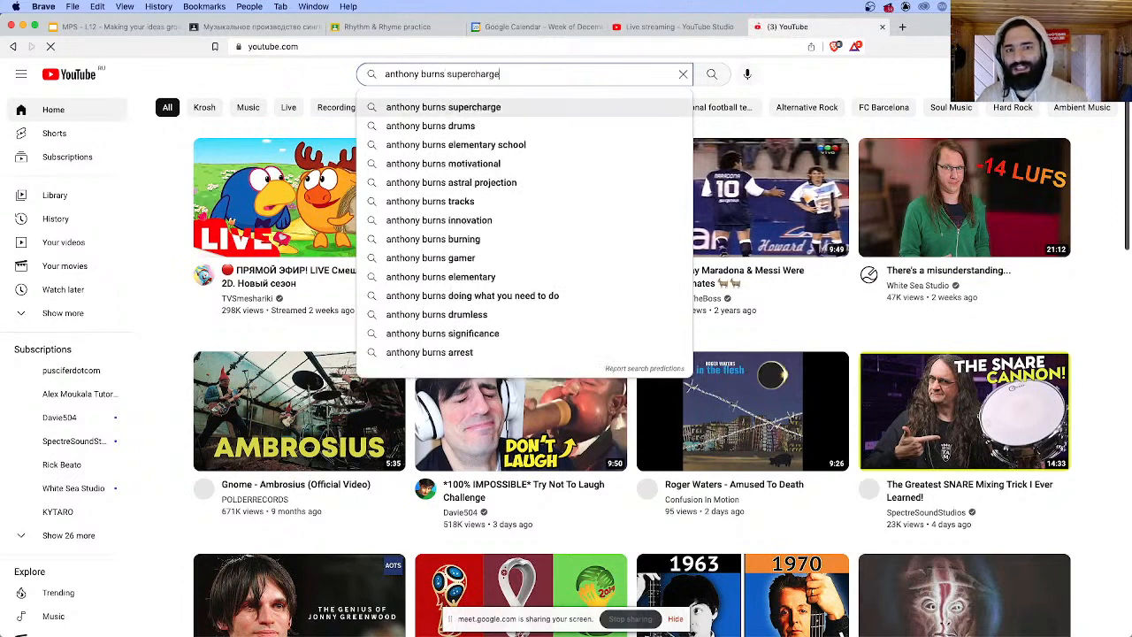
key(Return)
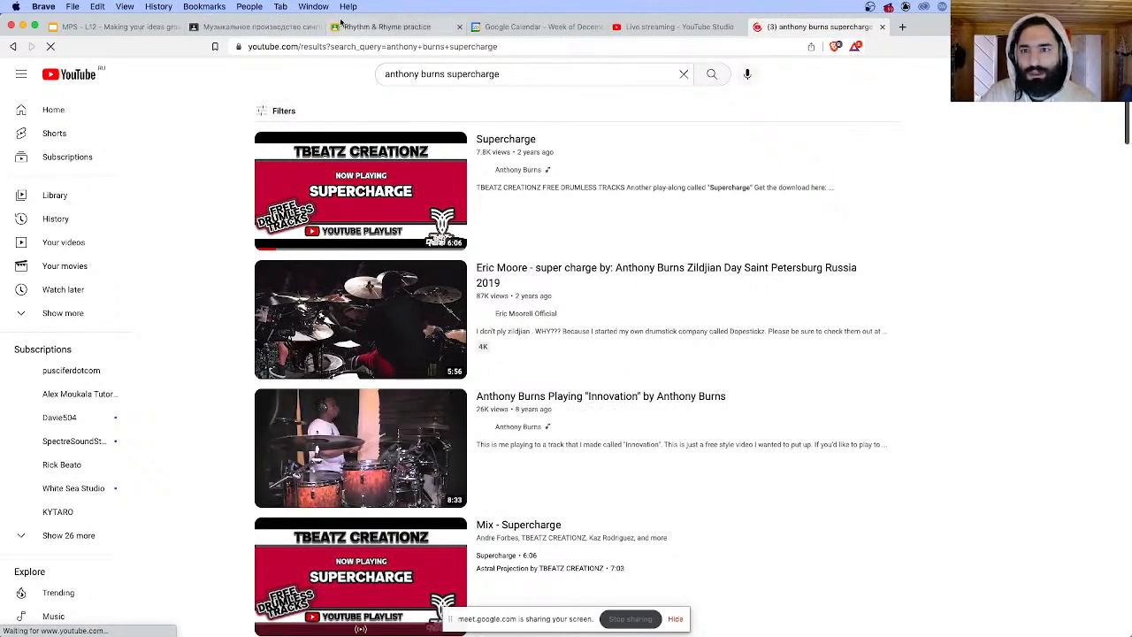
- Check the drum cover title on slide 13, then open the "Supercharge" drumless track on YouTube and skip ahead to 0:31
click(102, 27)
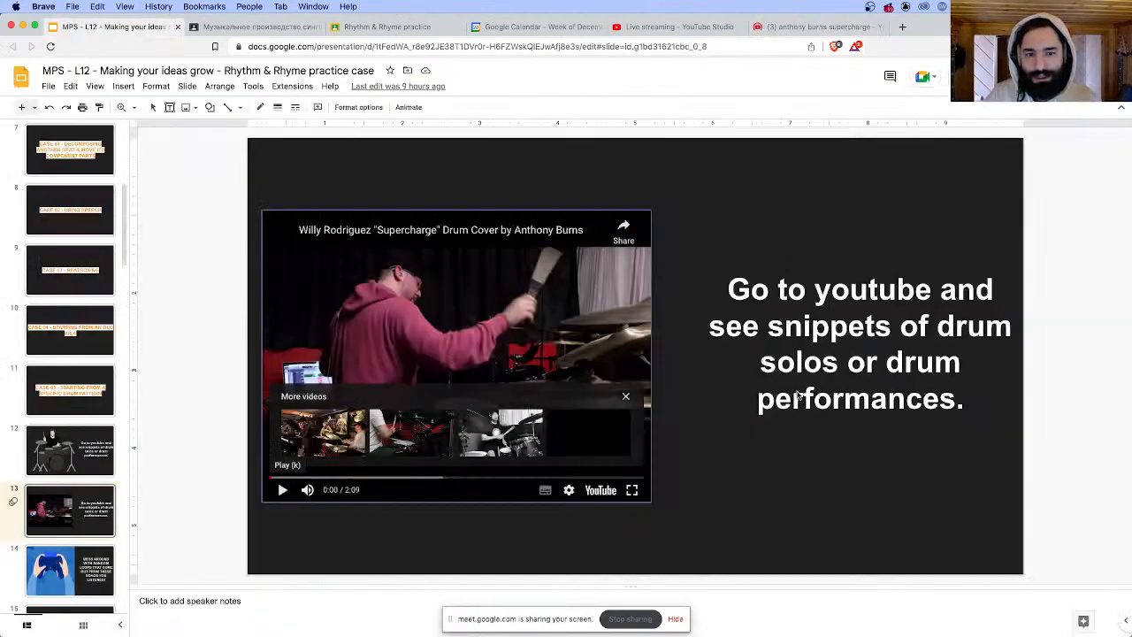
click(782, 27)
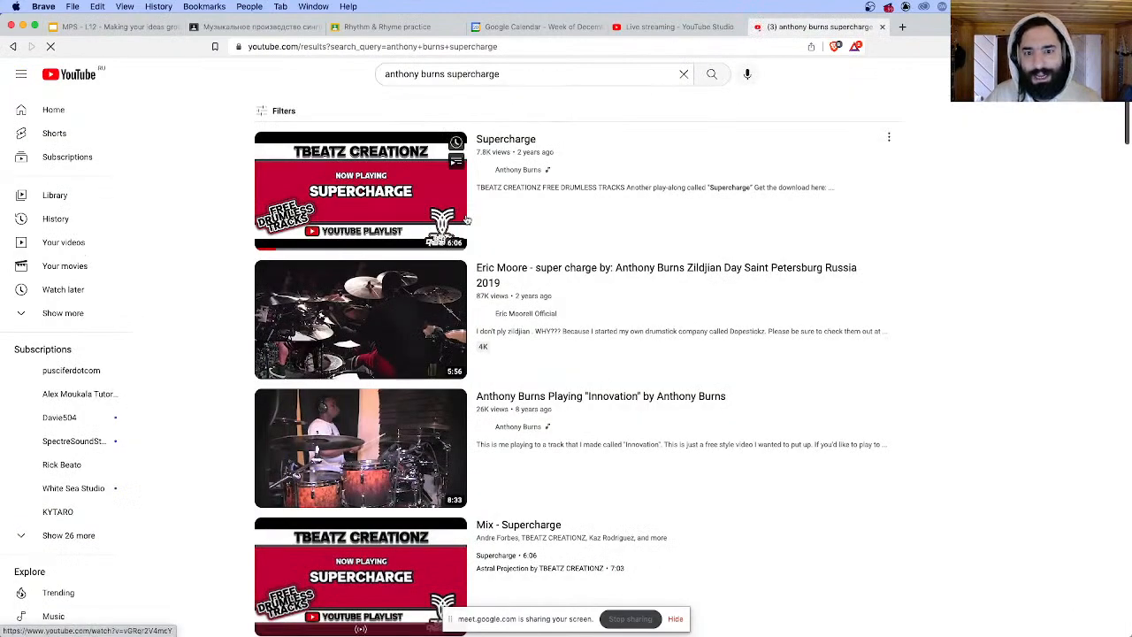
click(513, 142)
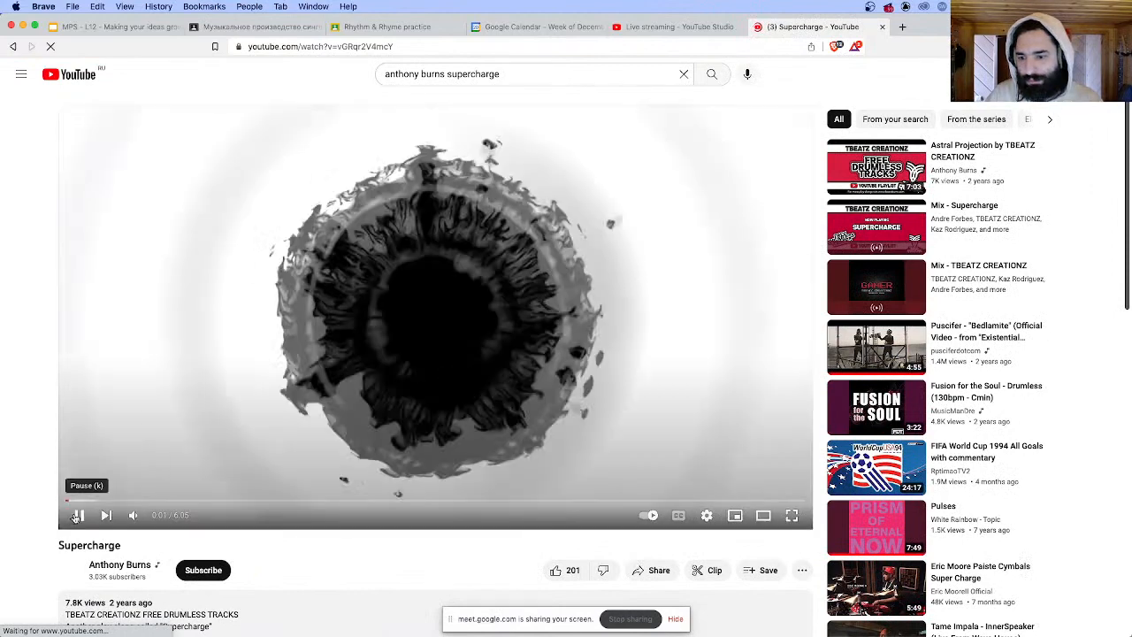
mouse_move(134, 516)
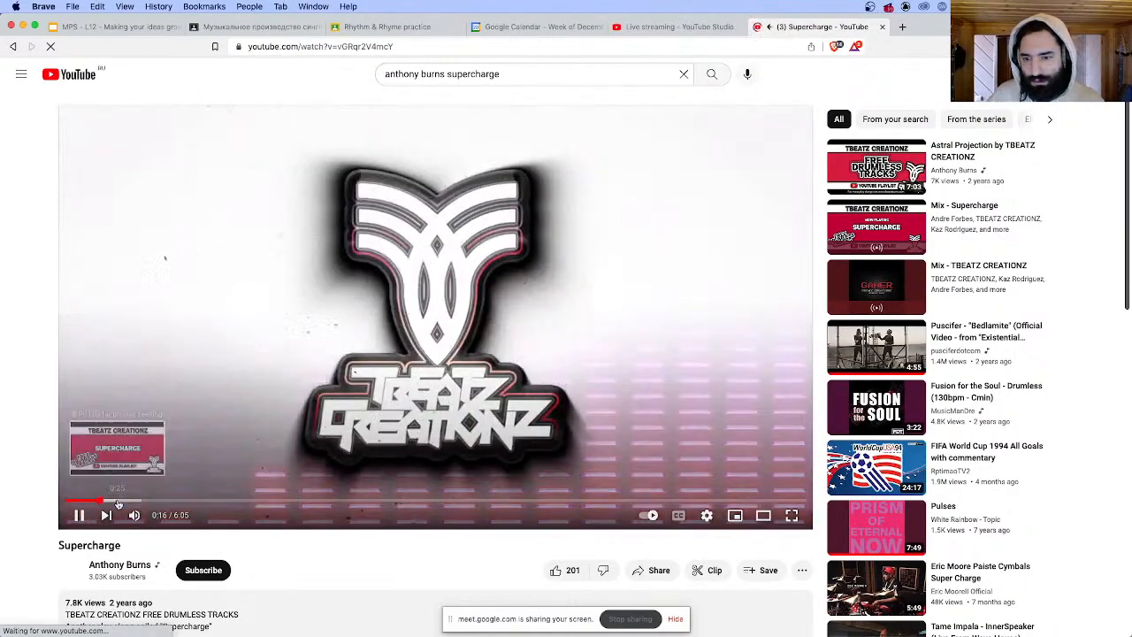
click(111, 502)
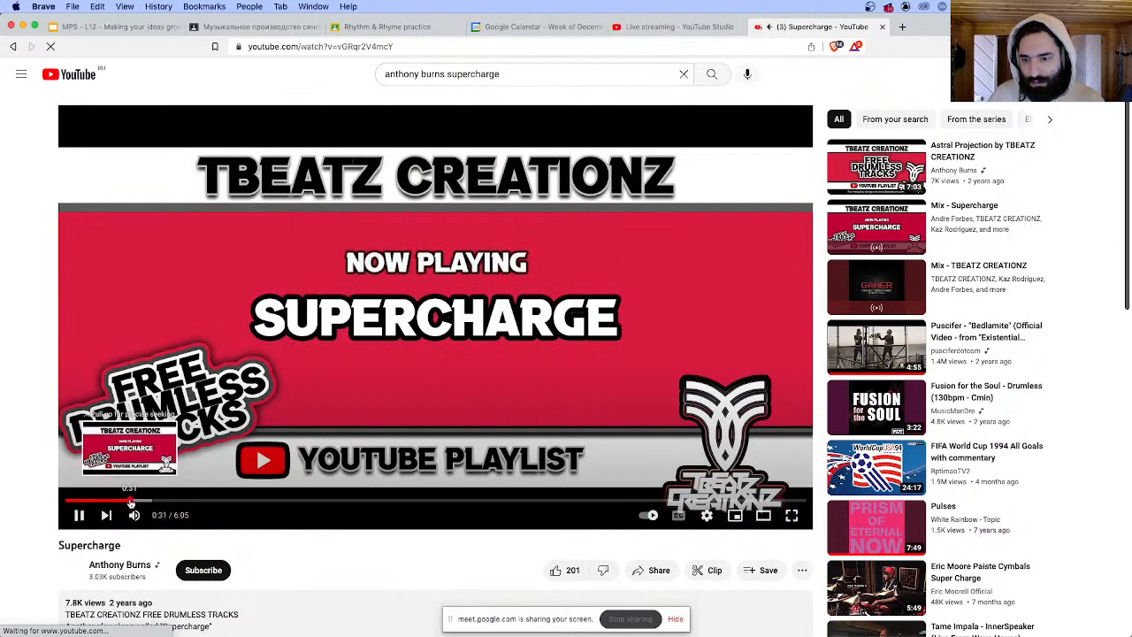
click(130, 502)
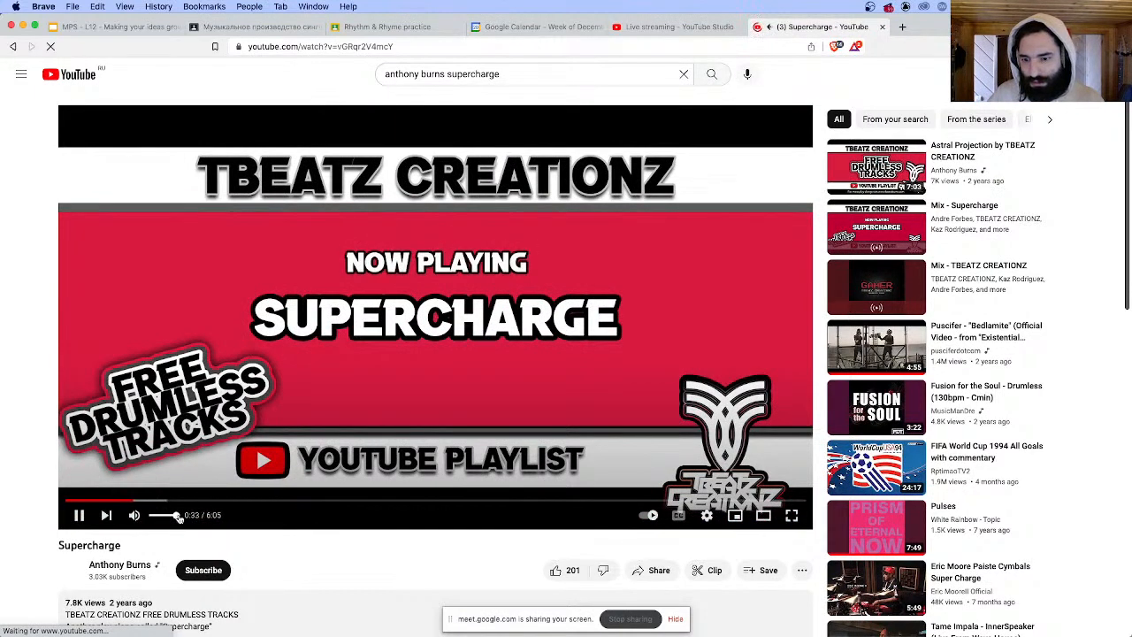
click(78, 516)
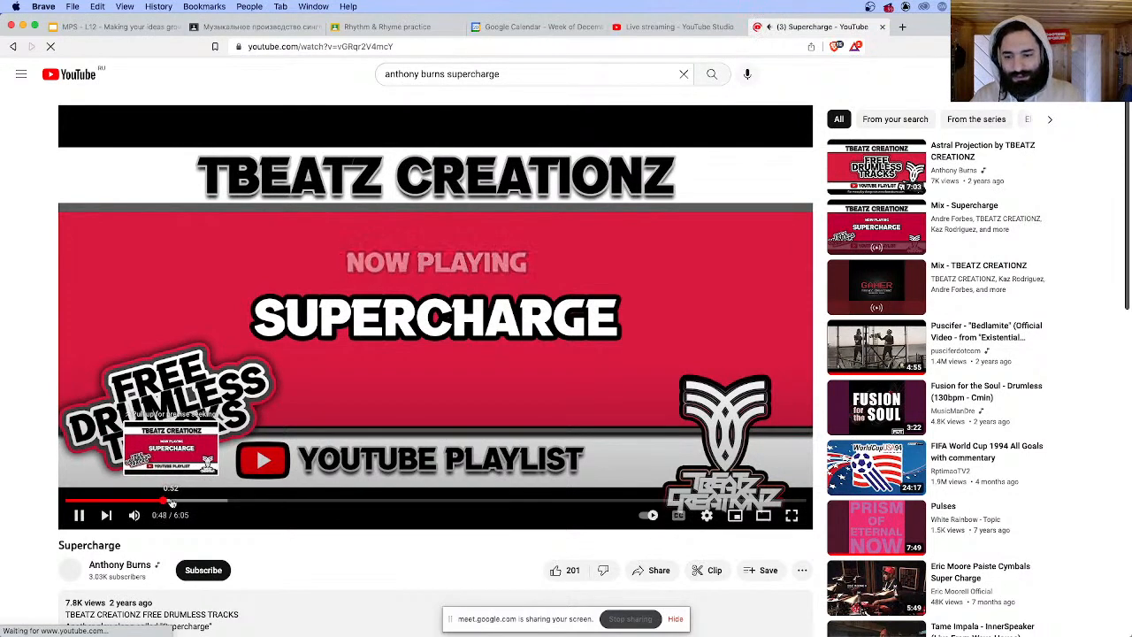
- Expand the "Supercharge" video description to show its download links, and pause the track at 1:00
scroll(361, 557, down, 2)
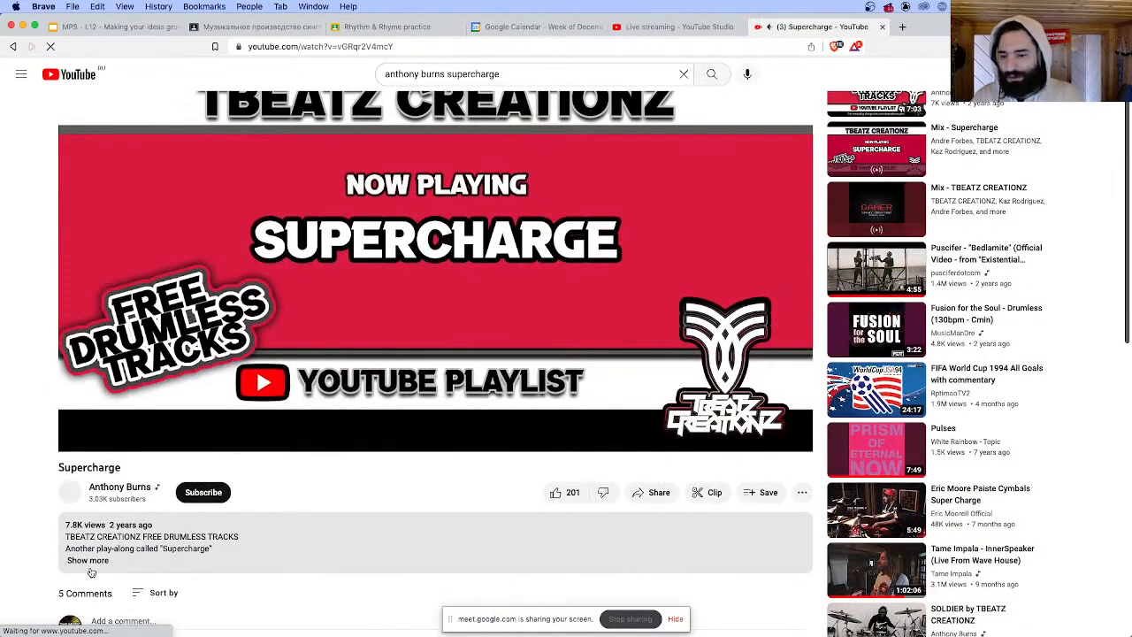
click(184, 530)
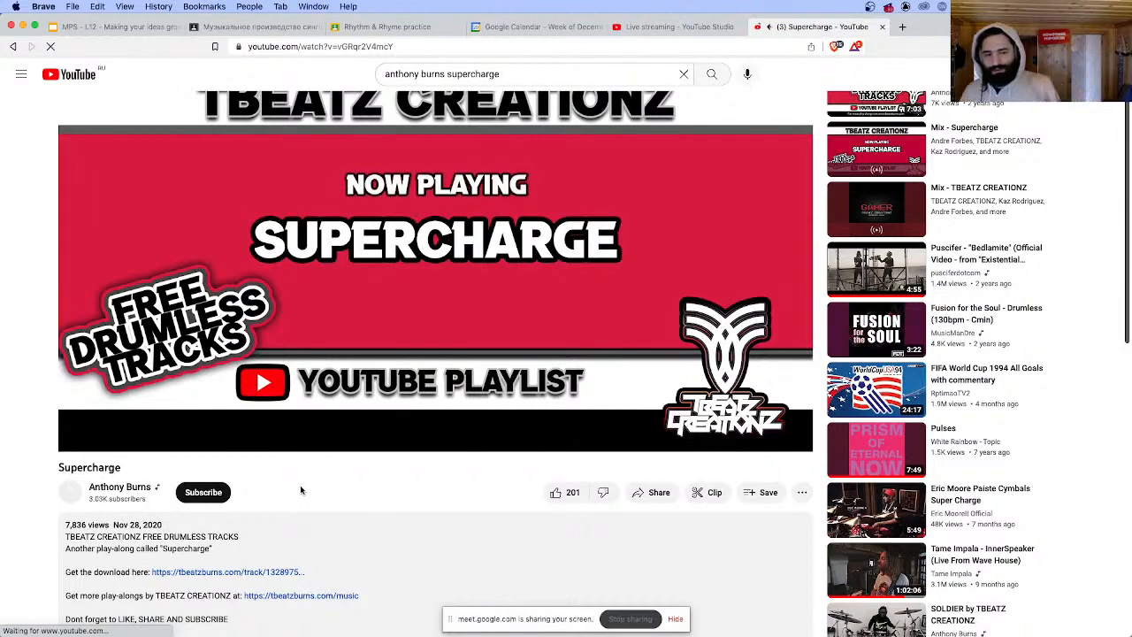
mouse_move(226, 400)
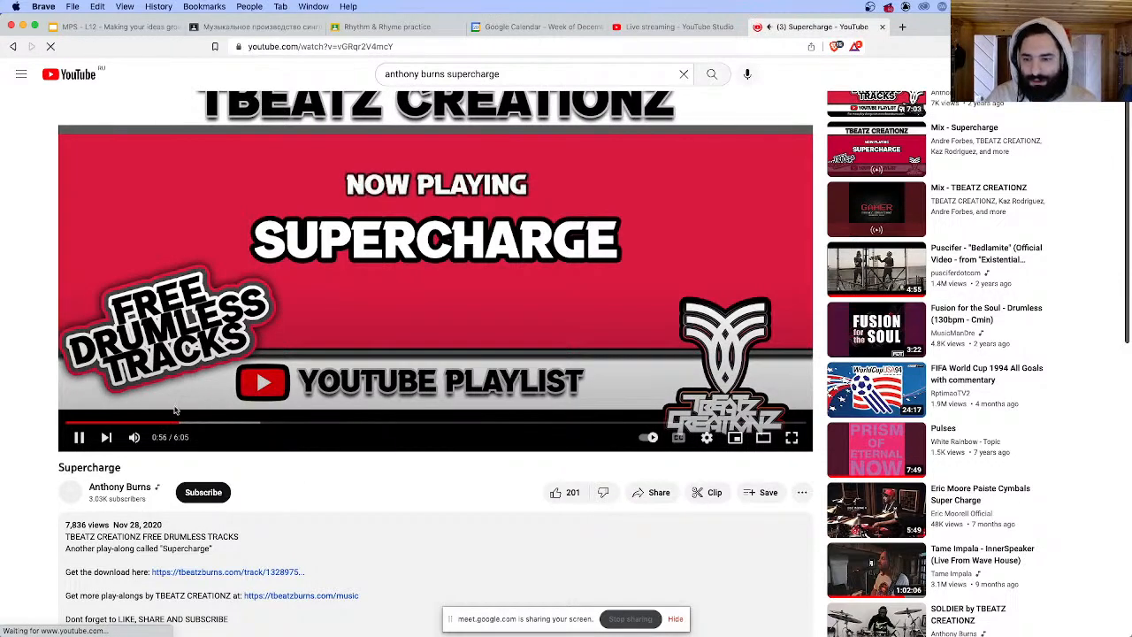
click(76, 440)
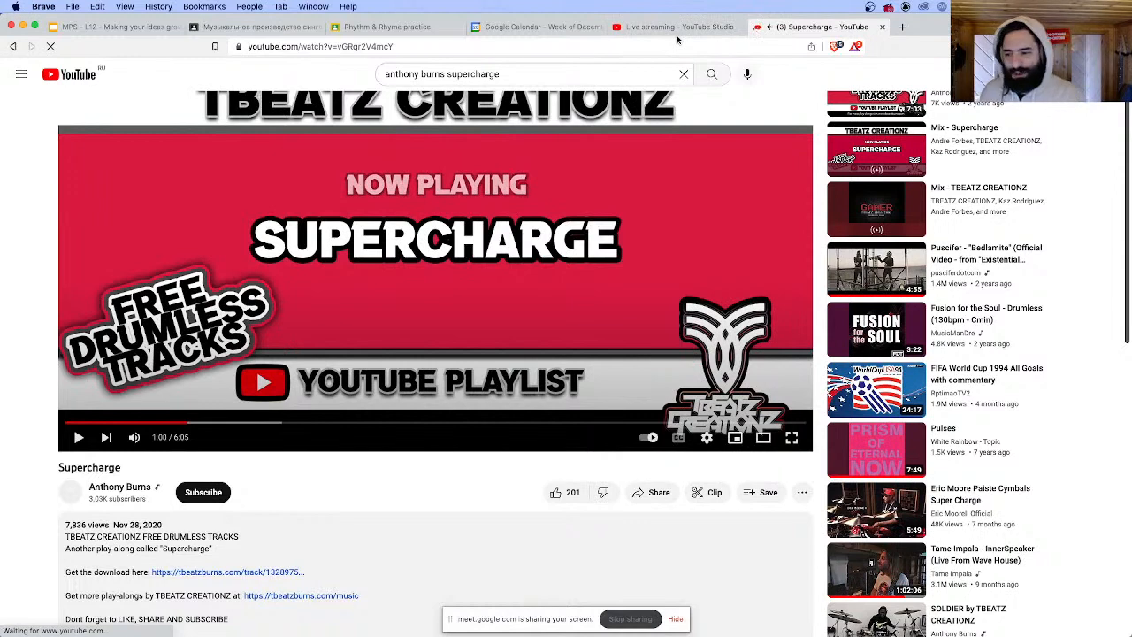
- Go back to the lesson slides and play the embedded "Supercharge" drum cover on slide 13 for comparison
click(679, 29)
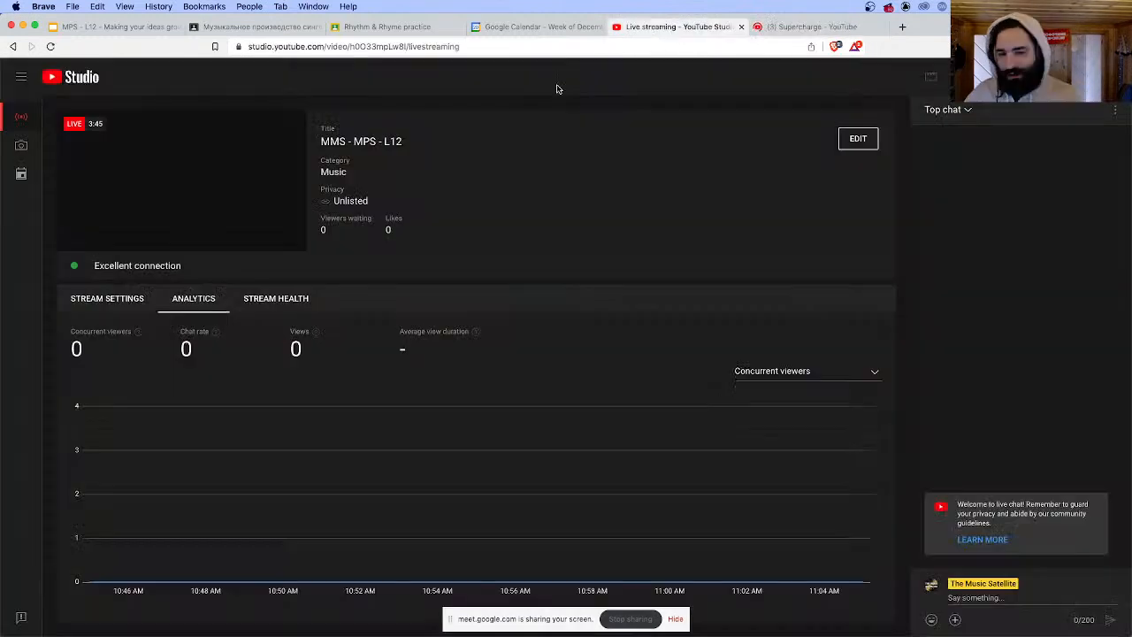
click(143, 27)
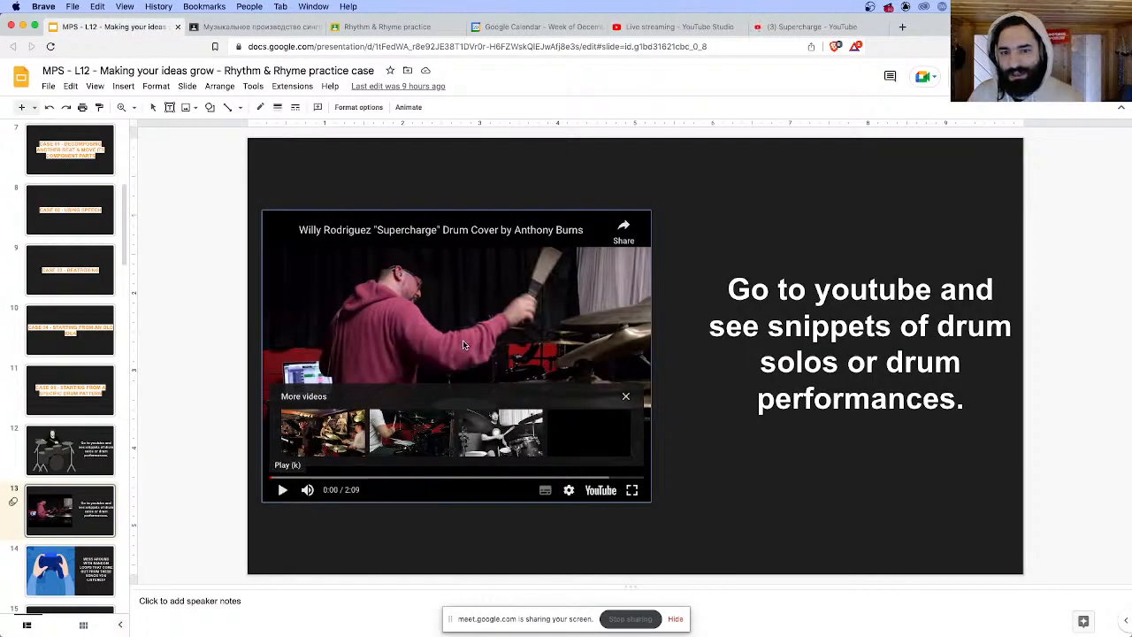
click(284, 494)
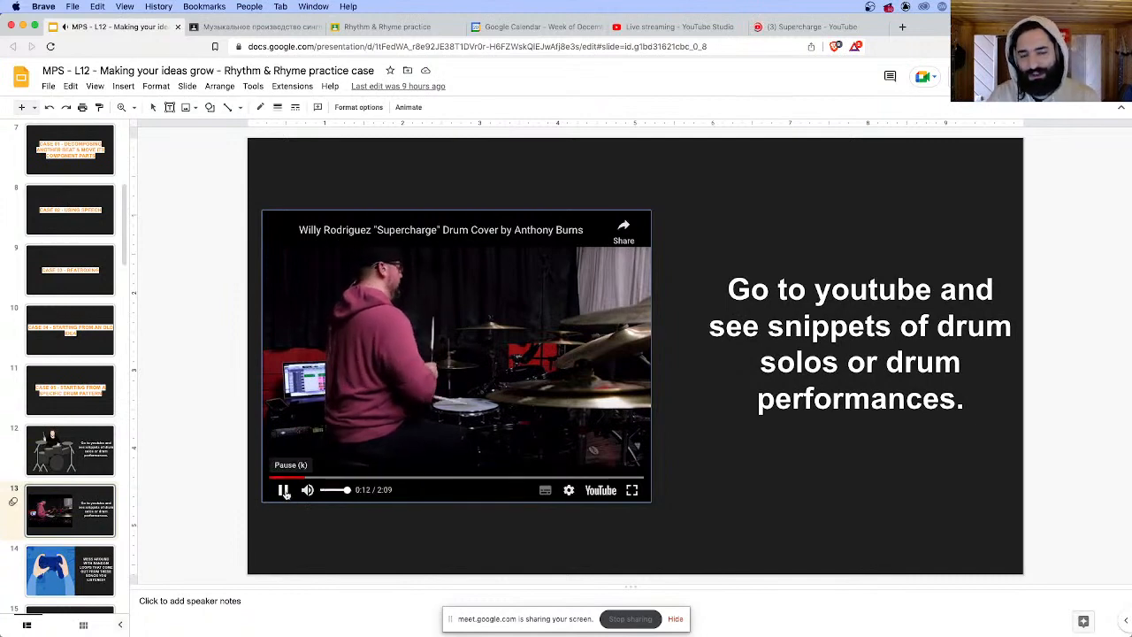
- Return to YouTube and change the search query to "supercharge drums" to look for other drummers' versions
click(810, 27)
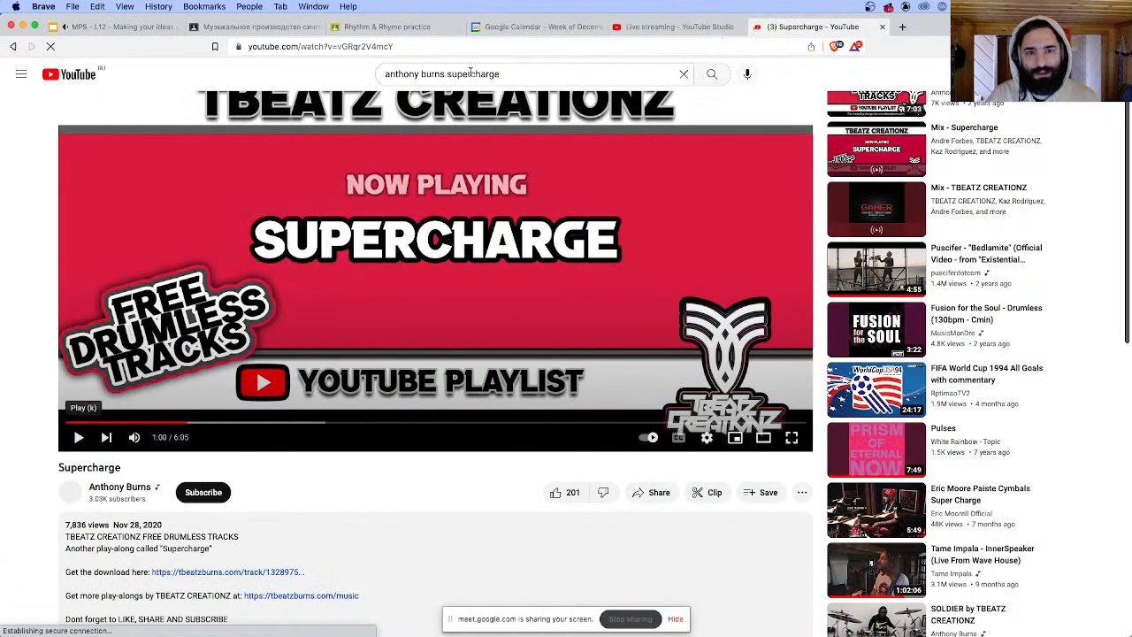
double_click(471, 73)
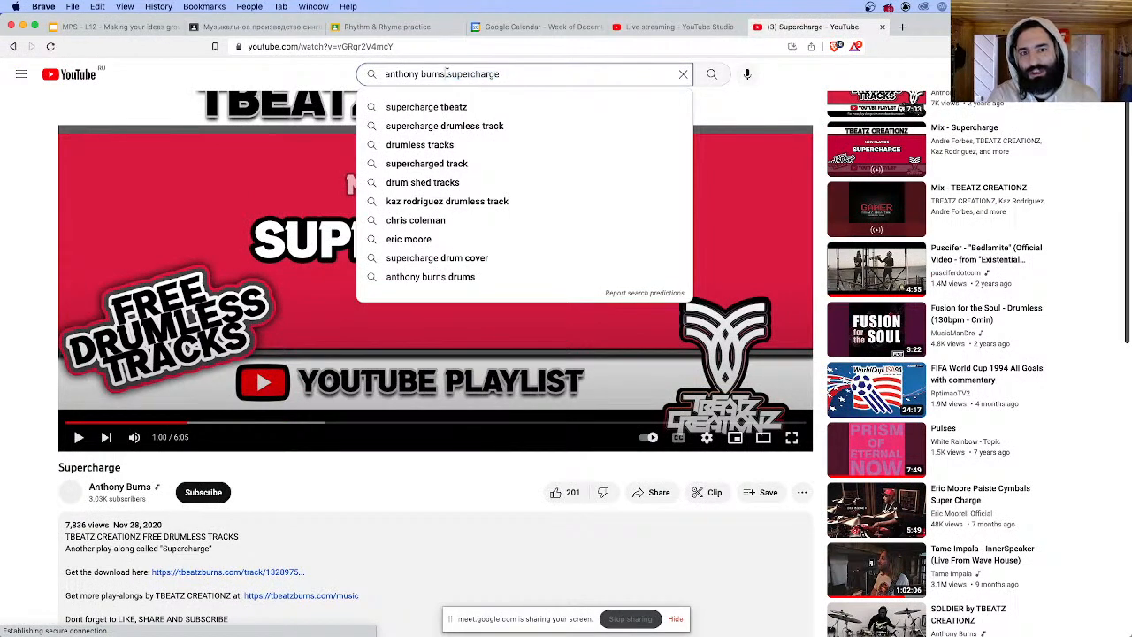
drag(446, 74, 383, 73)
key(BackSpace)
text(drums)
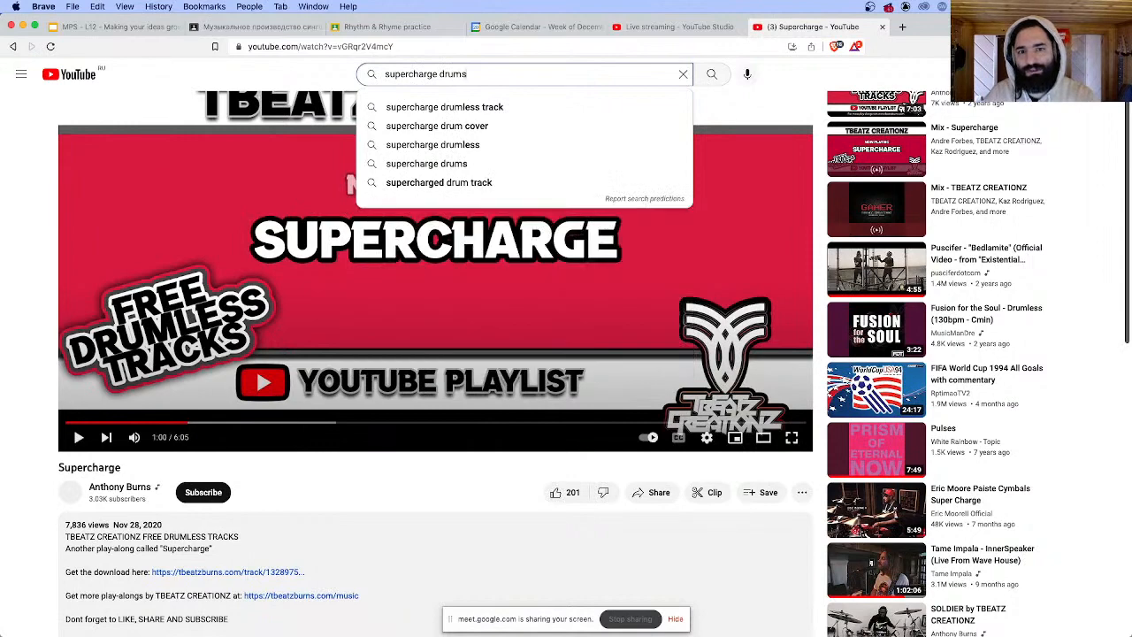
key(Return)
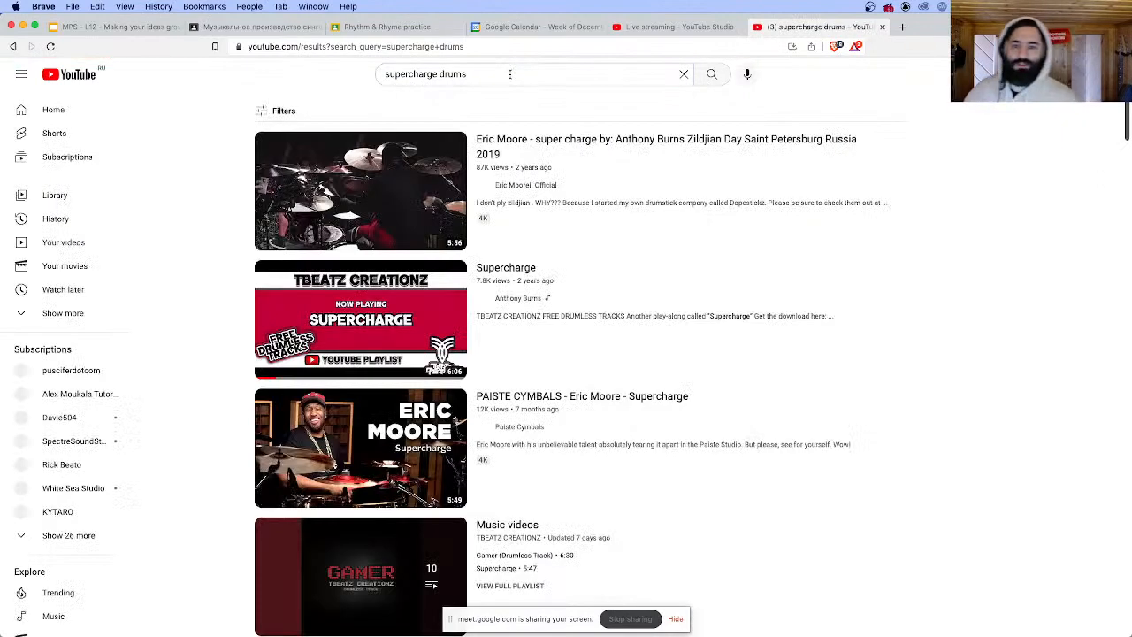
- Play the "PAISTE CYMBALS - Eric Moore - Supercharge" video from about 1:40 and pause it at 1:44
click(387, 425)
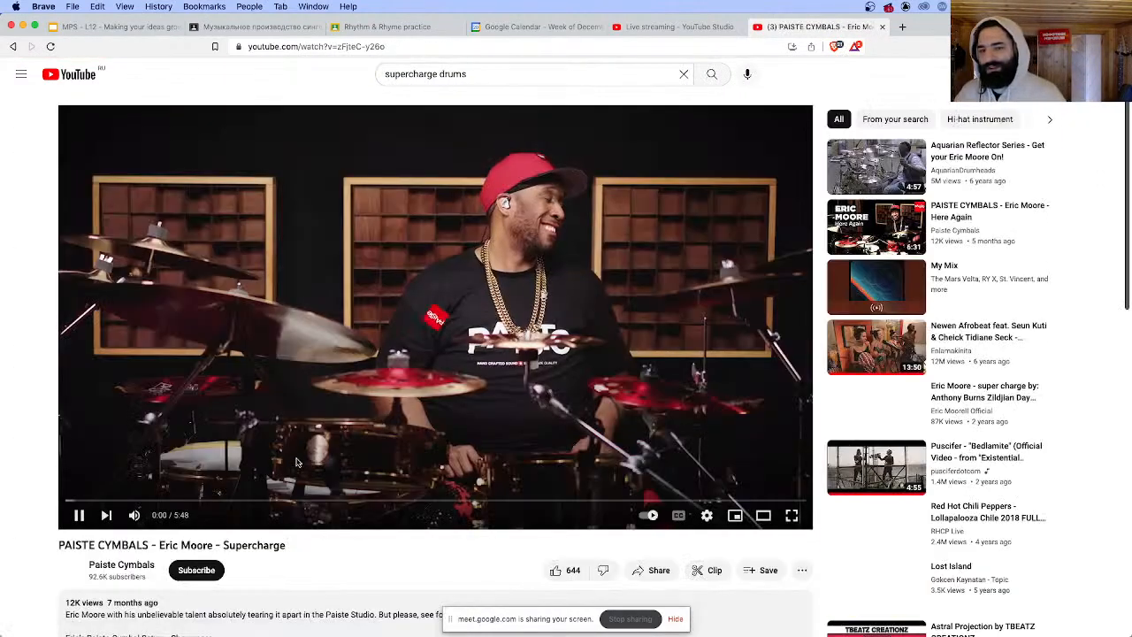
click(203, 498)
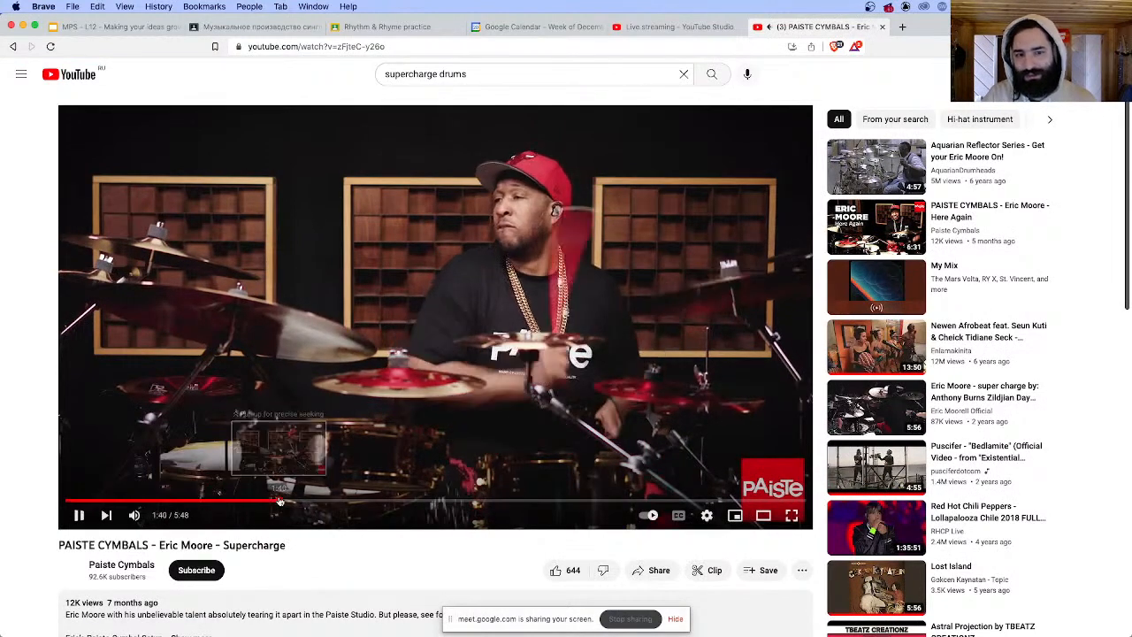
click(278, 501)
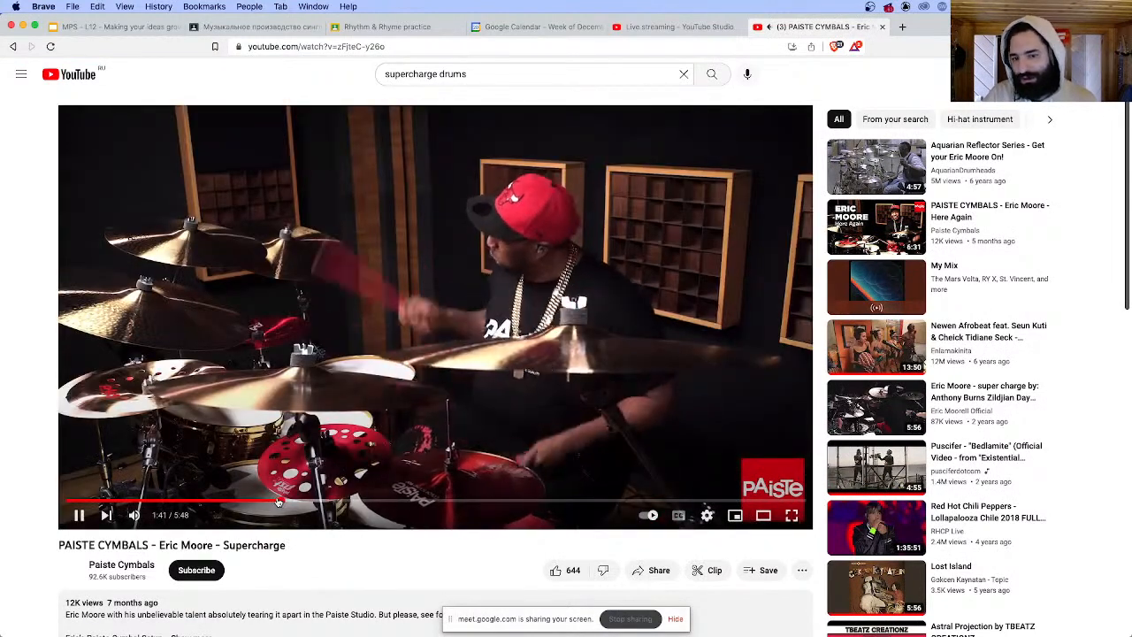
click(79, 515)
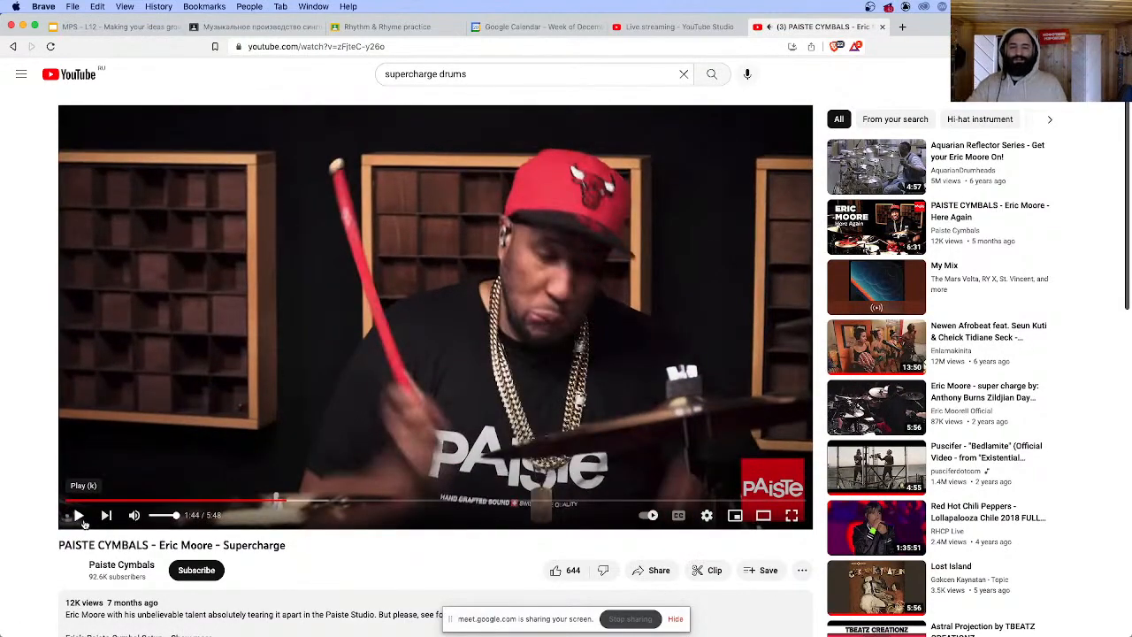
- Leave the Paiste video and search YouTube for "game over tbeatz"
click(13, 46)
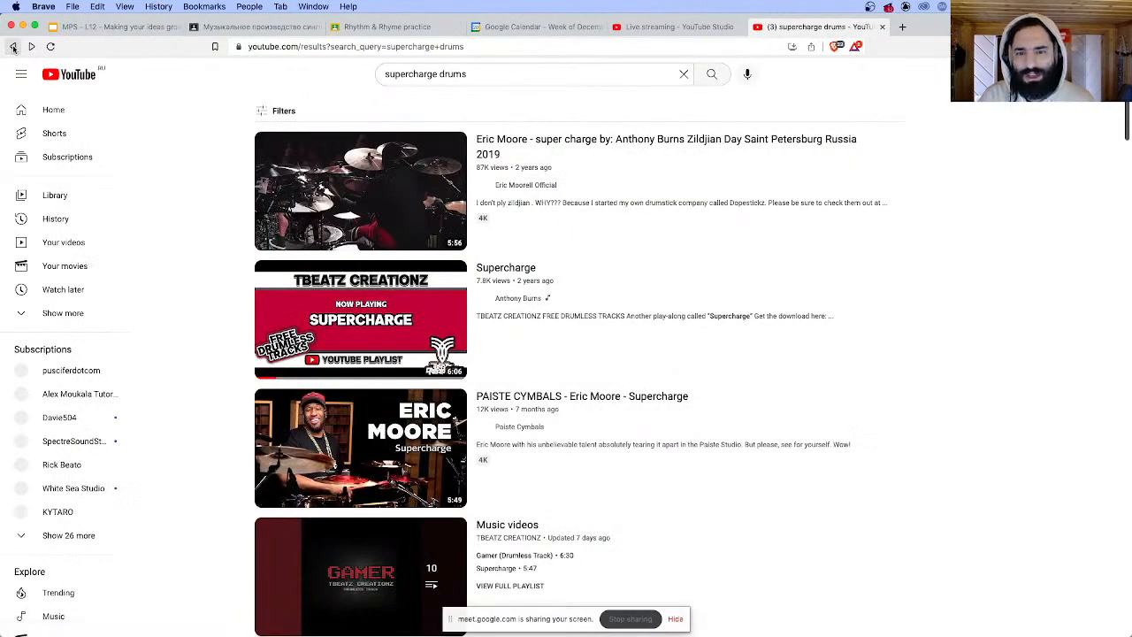
click(386, 71)
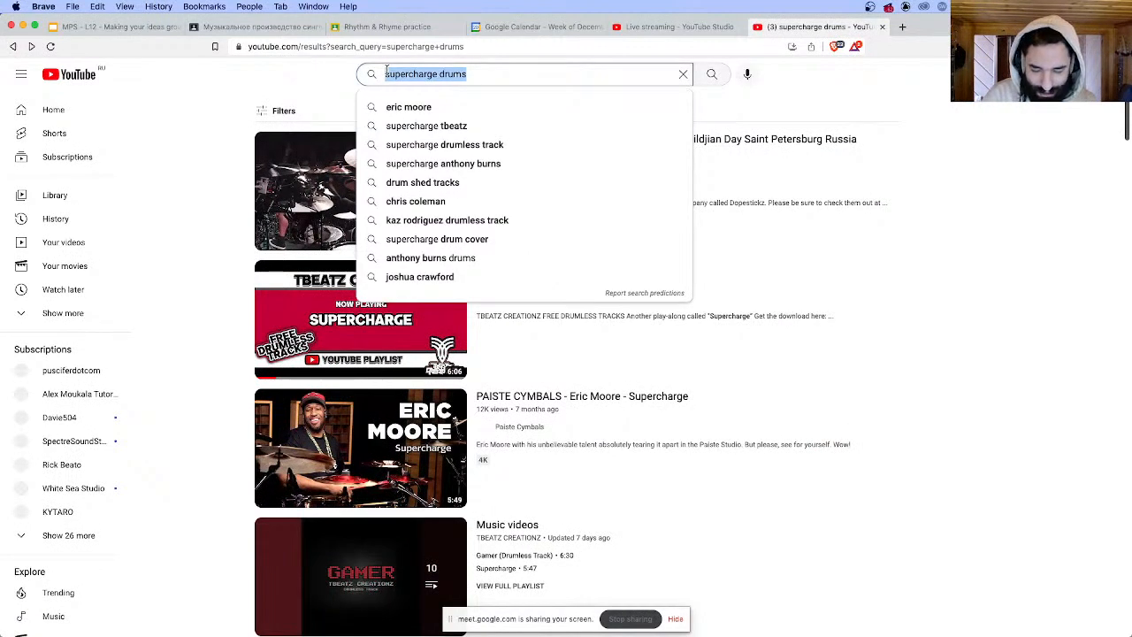
text(gamo)
key(BackSpace)
text(e o)
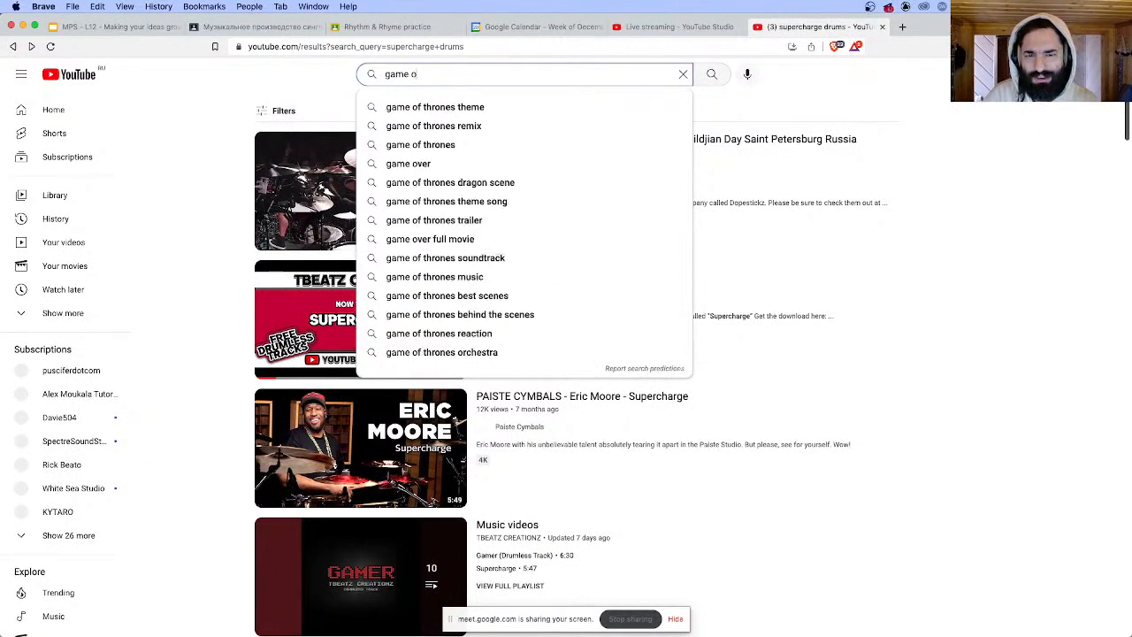
text(ver tbeatz)
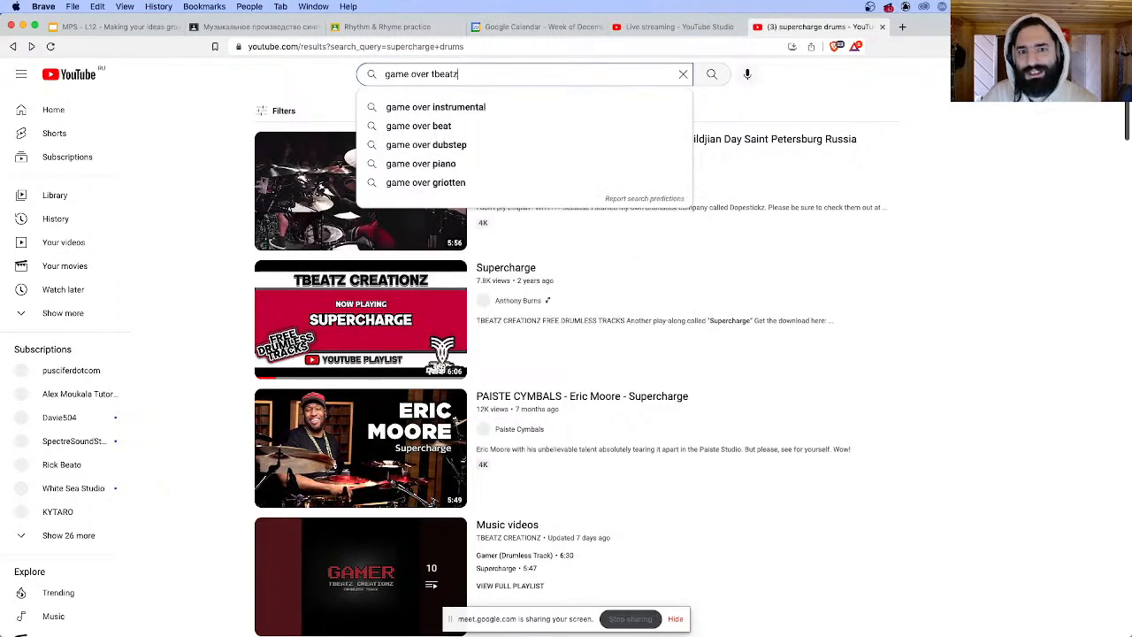
key(Return)
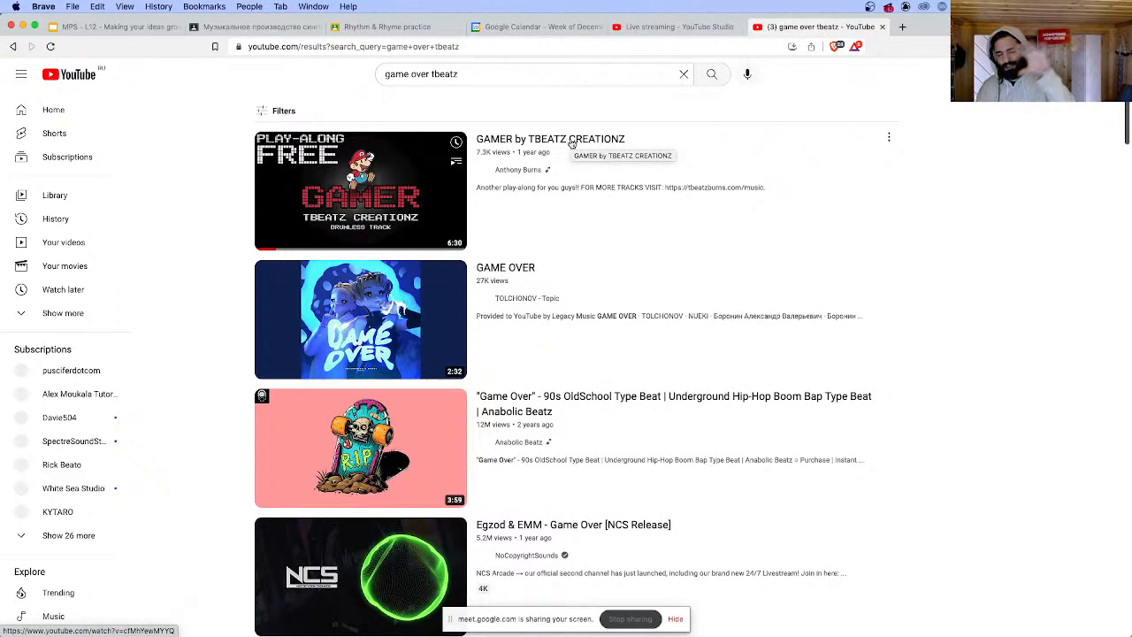
- Open the "GAMER by TBEATZ CREATIONZ" drumless track and skip past its intro to about 0:15
click(571, 139)
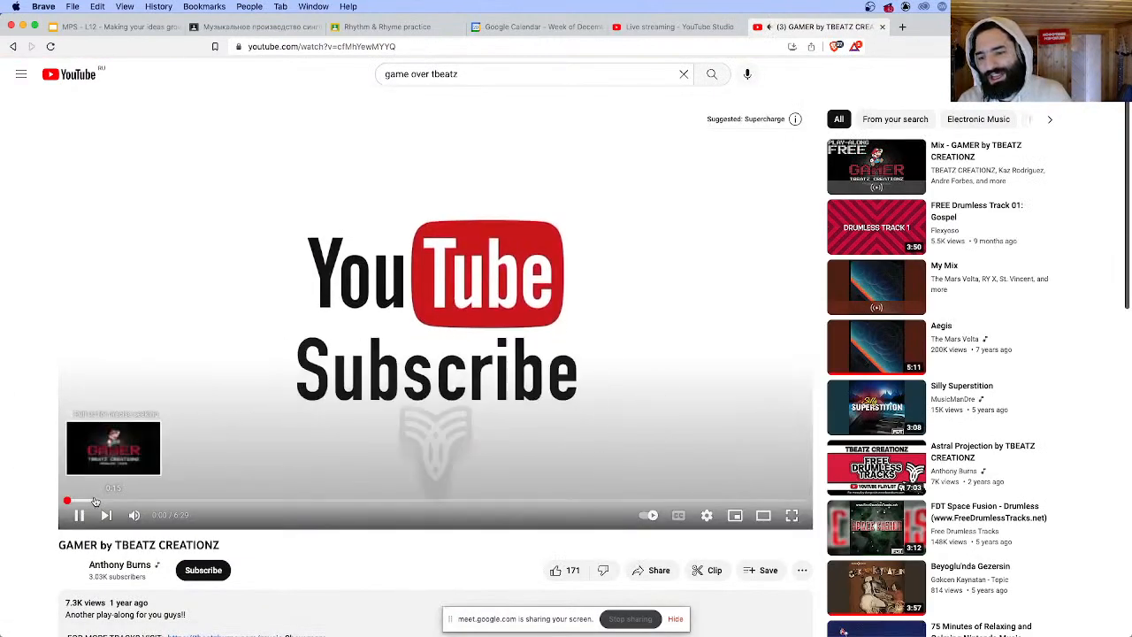
click(95, 501)
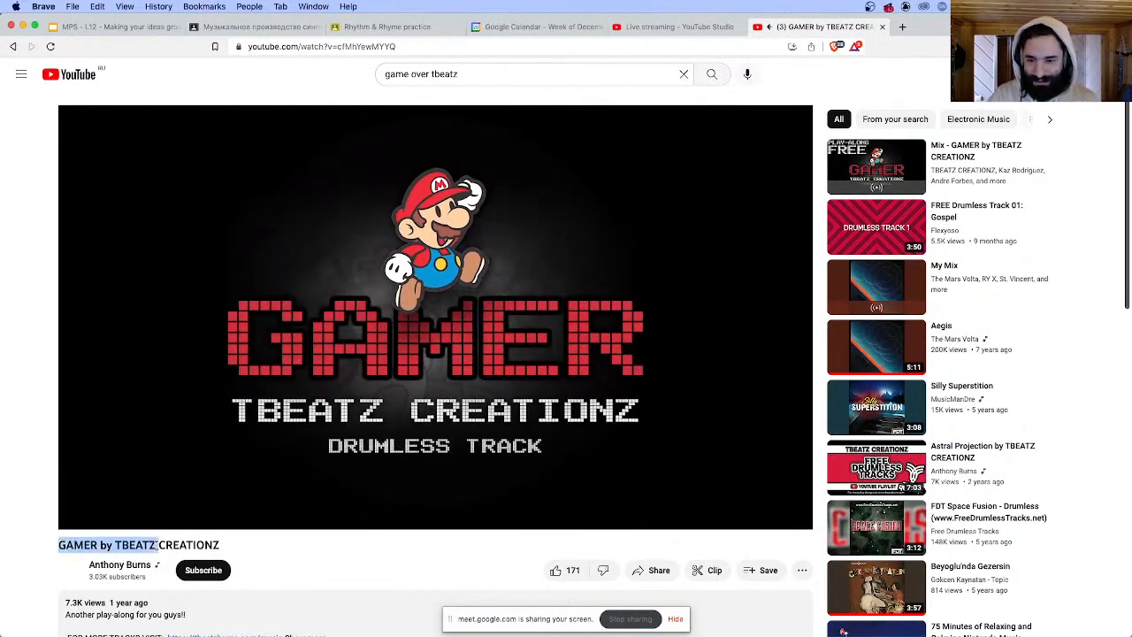
- Search YouTube for "gamer beatz drum cover" and play the "TBEATZ GAMER DRUM COVER" video from about 0:30
triple_click(409, 78)
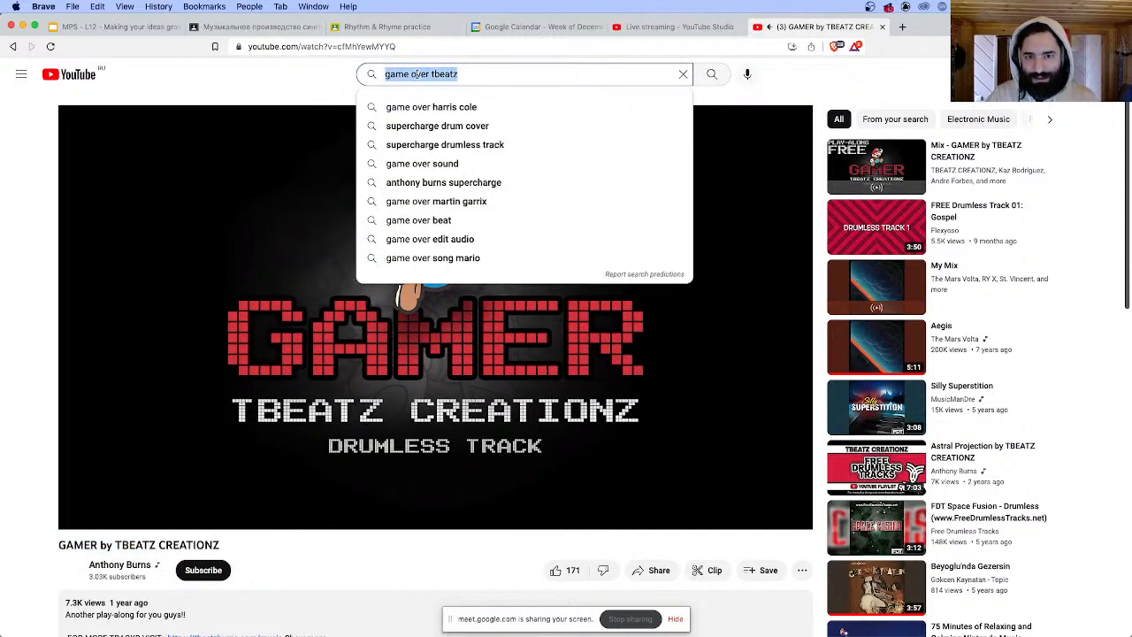
text(GAMER by TBEATZ)
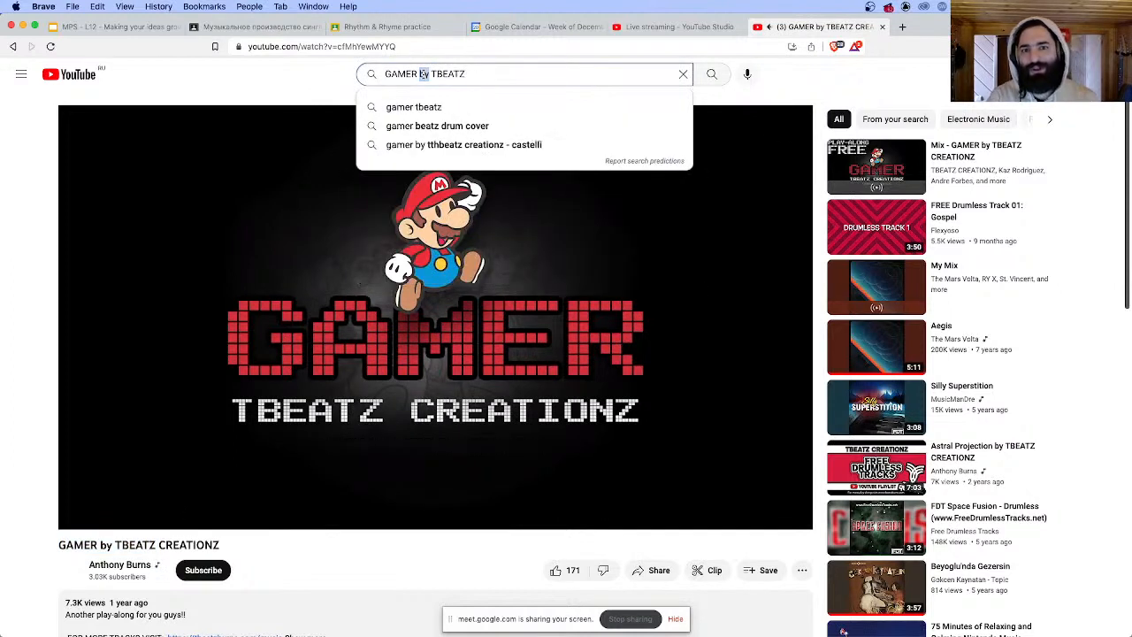
click(497, 107)
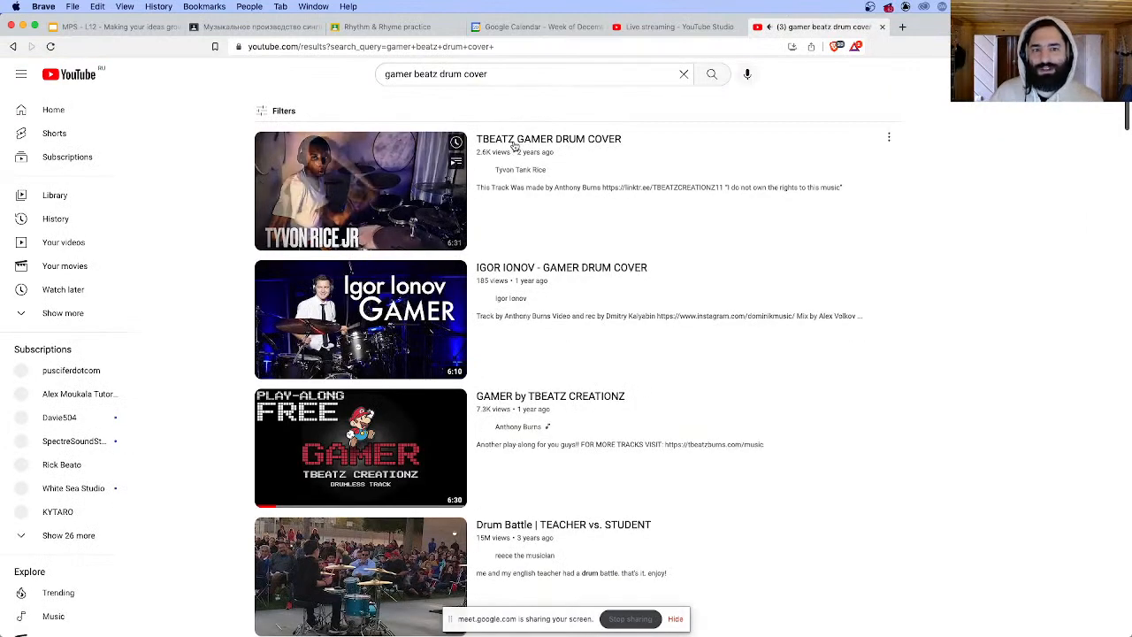
click(514, 142)
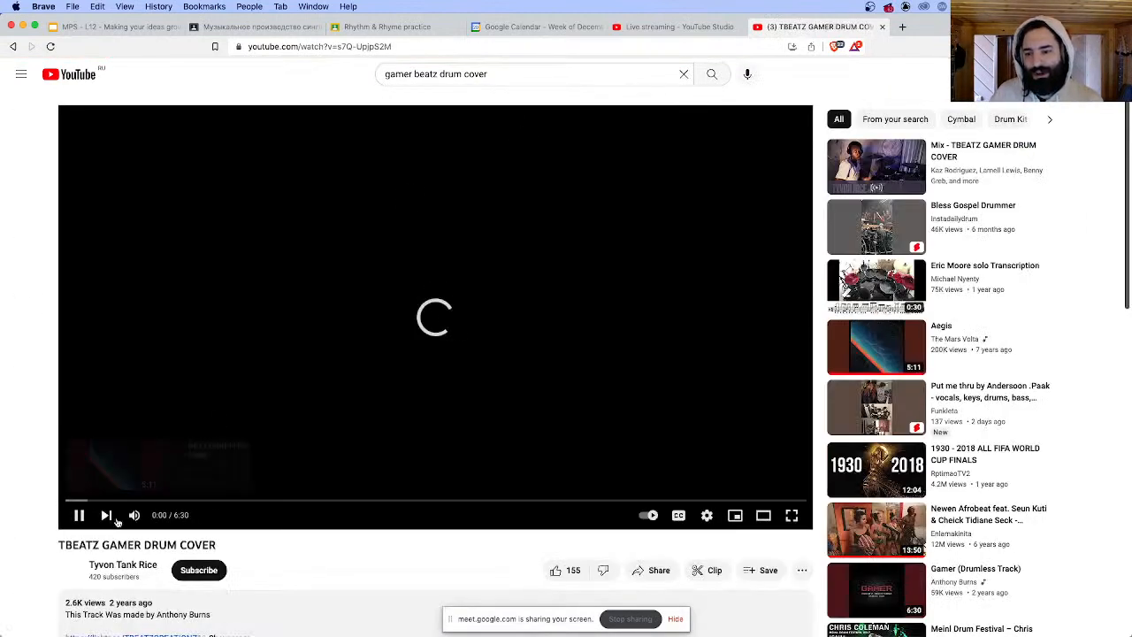
click(119, 501)
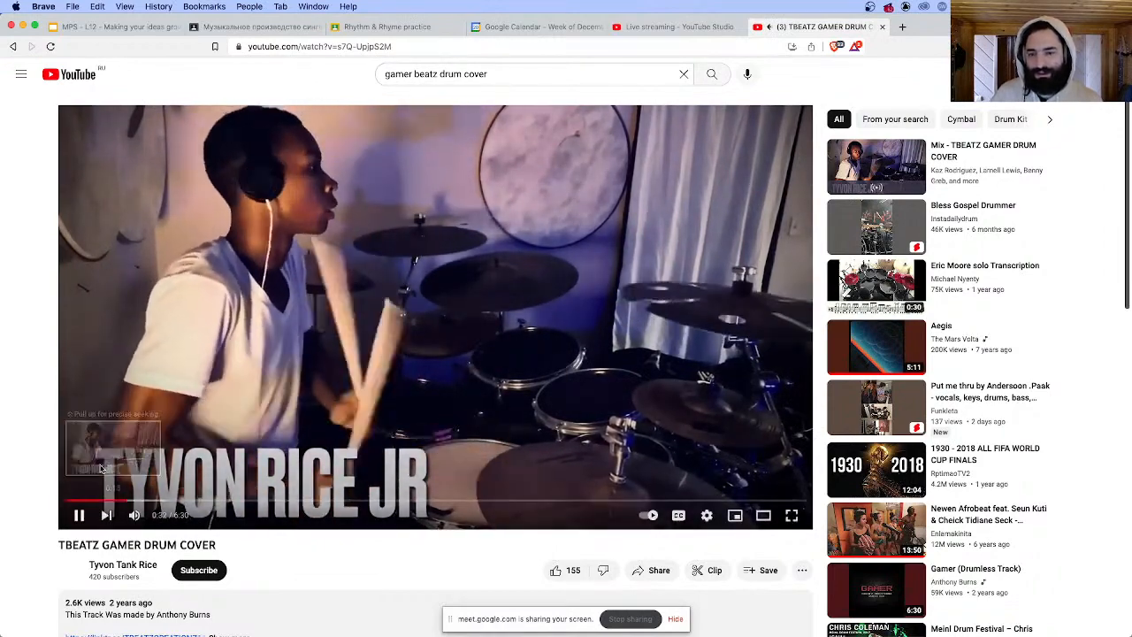
- Return to the "gamer beatz drum cover" results and look through the other drummers' covers
key(super+bracketleft)
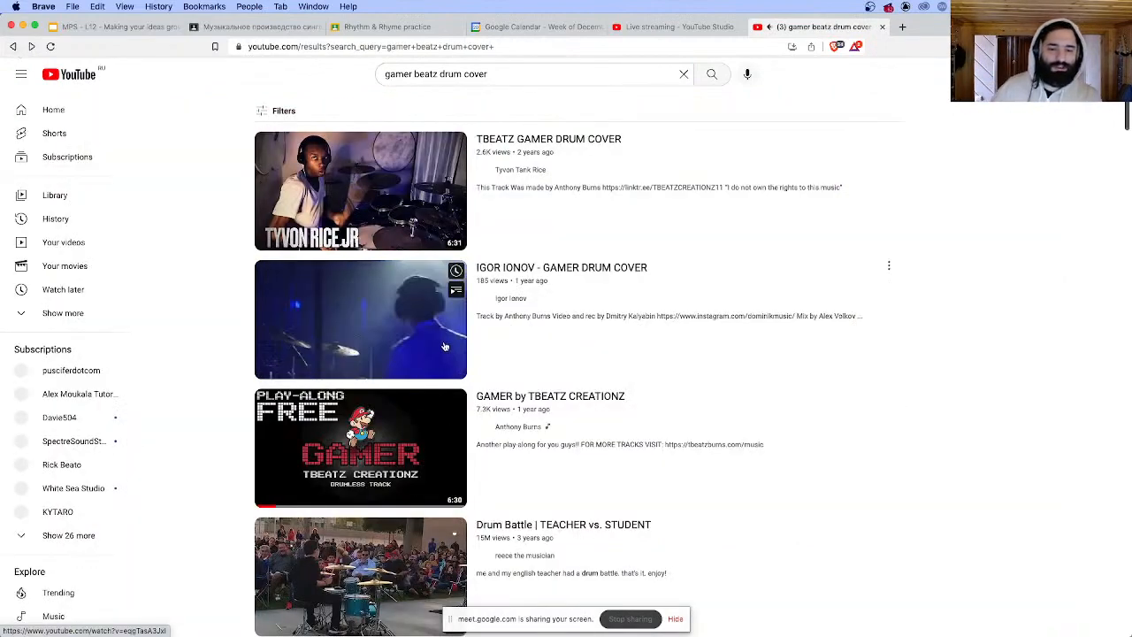
scroll(443, 347, down, 3)
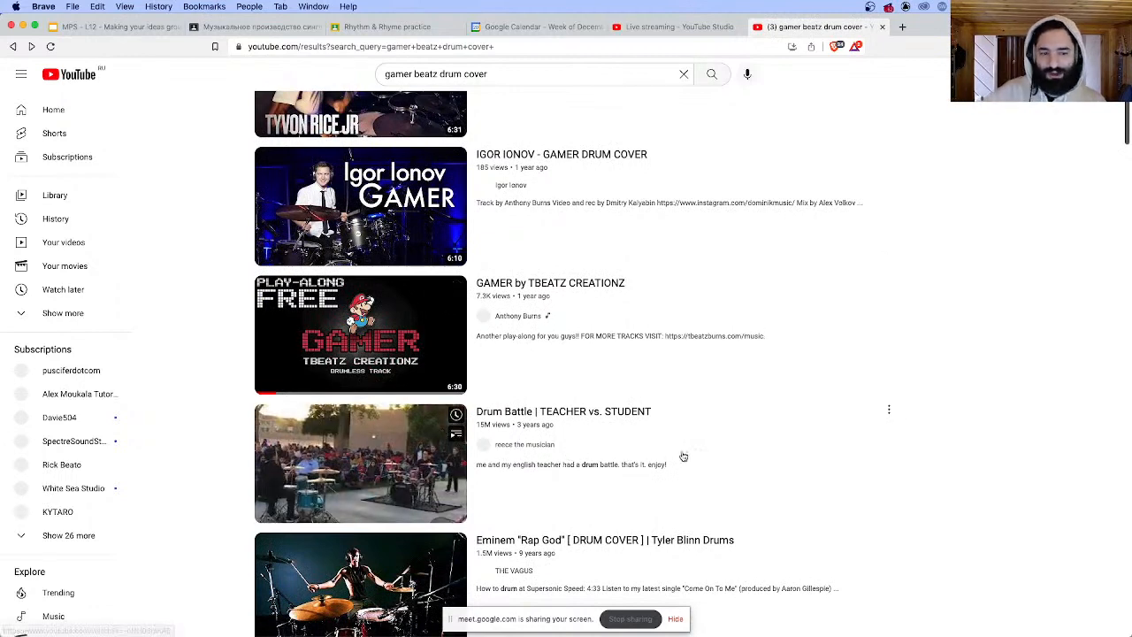
scroll(682, 458, down, 5)
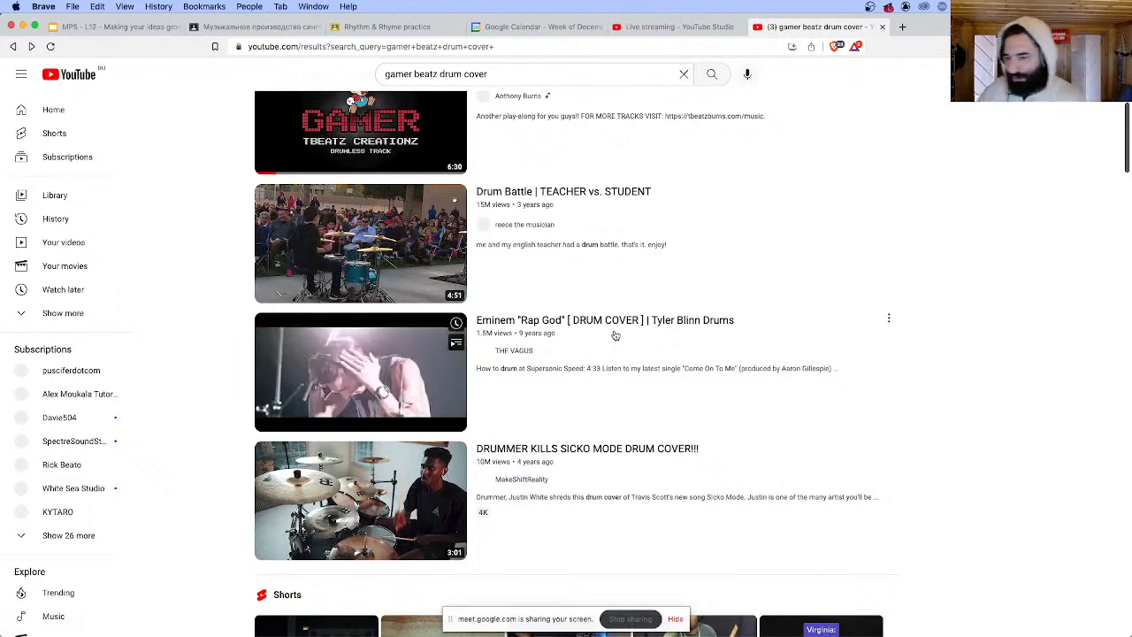
scroll(685, 289, up, 1)
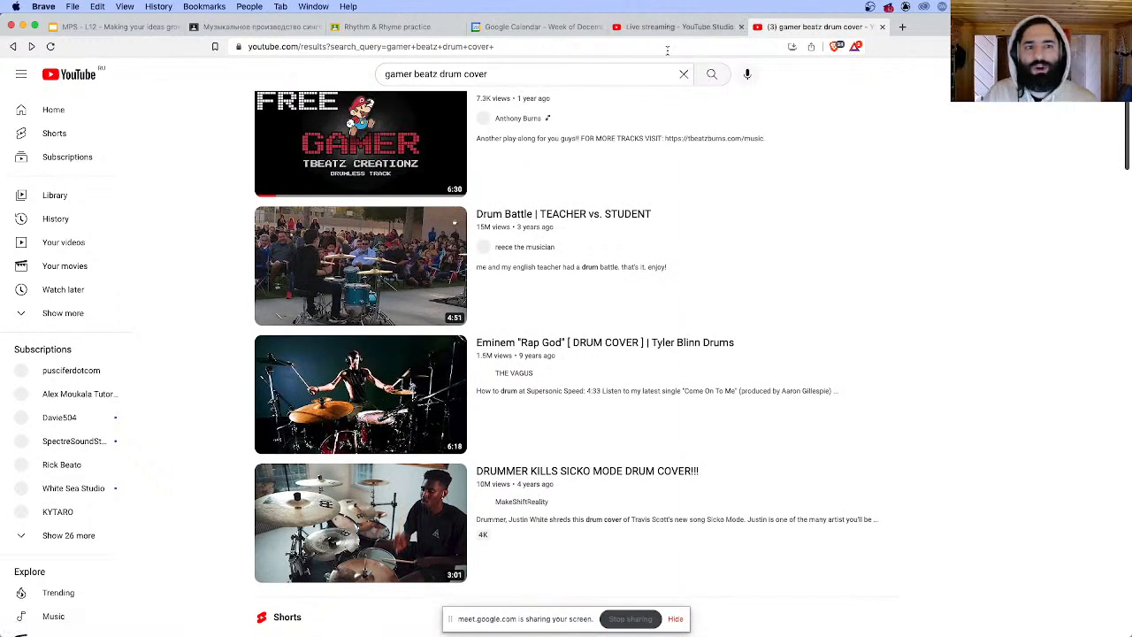
- Return to the lesson slides and play the embedded "Supercharge" drum cover on slide 13 from the start, pausing at 0:10
click(129, 26)
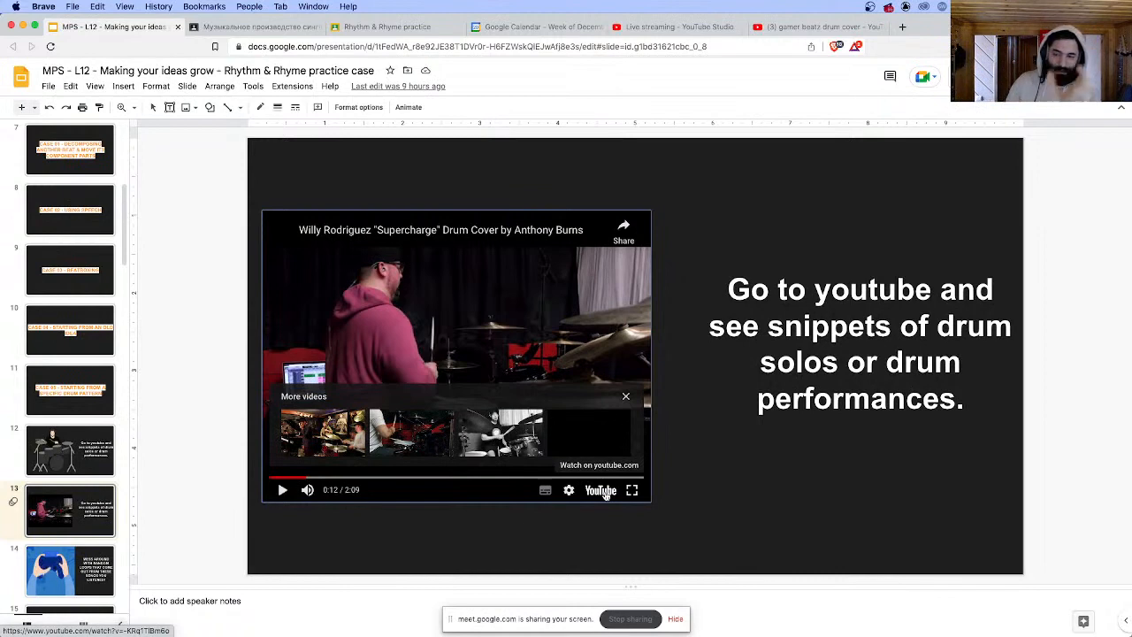
click(283, 490)
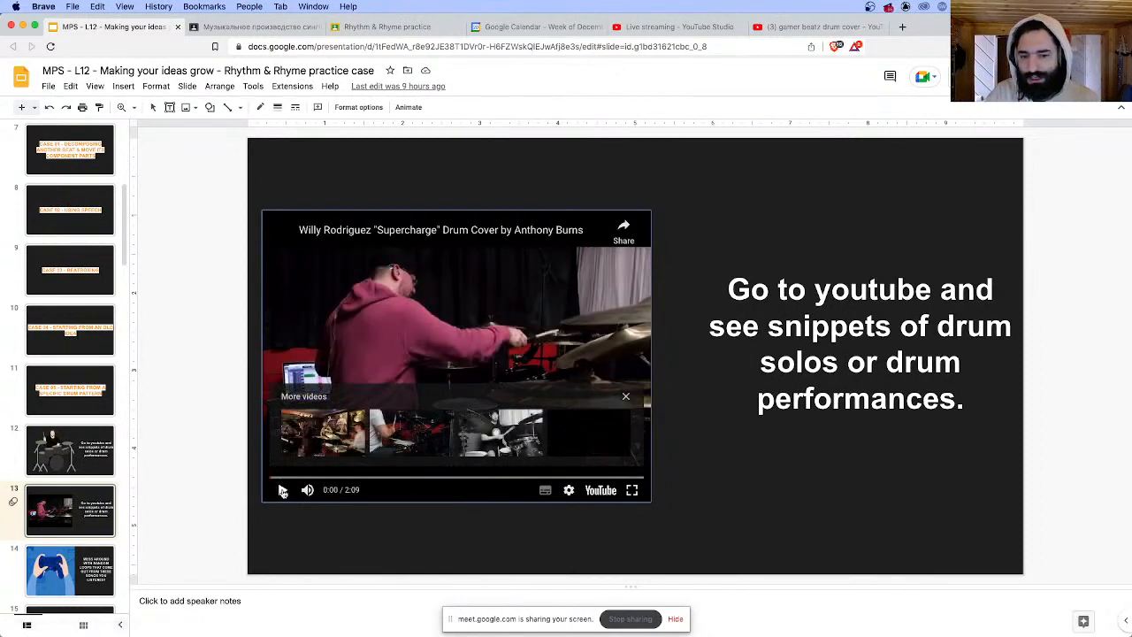
click(283, 492)
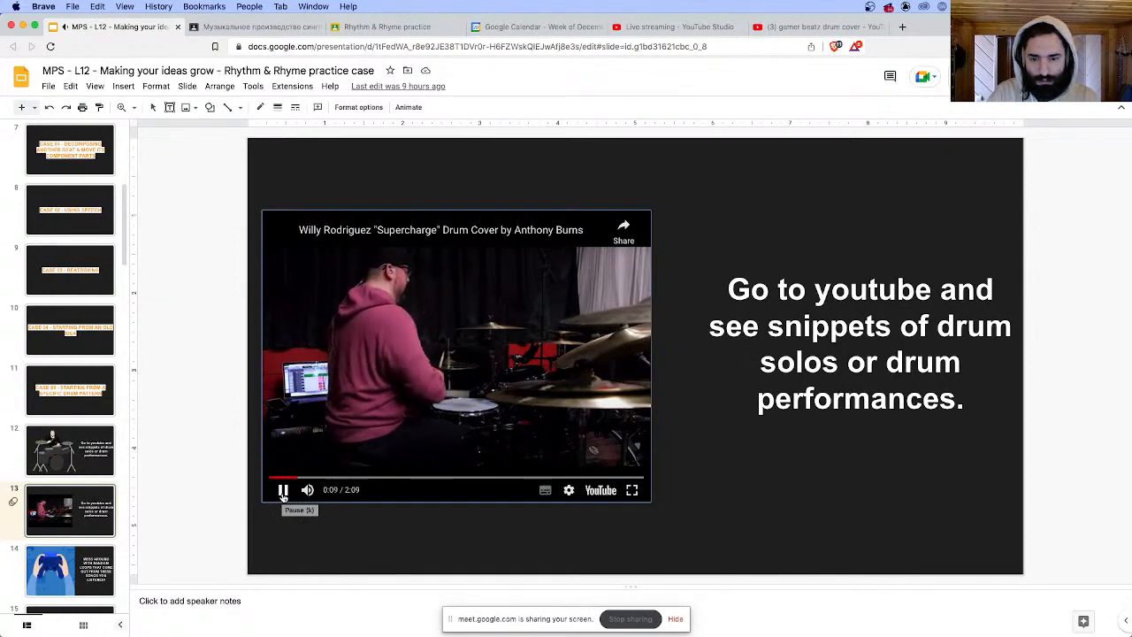
click(283, 491)
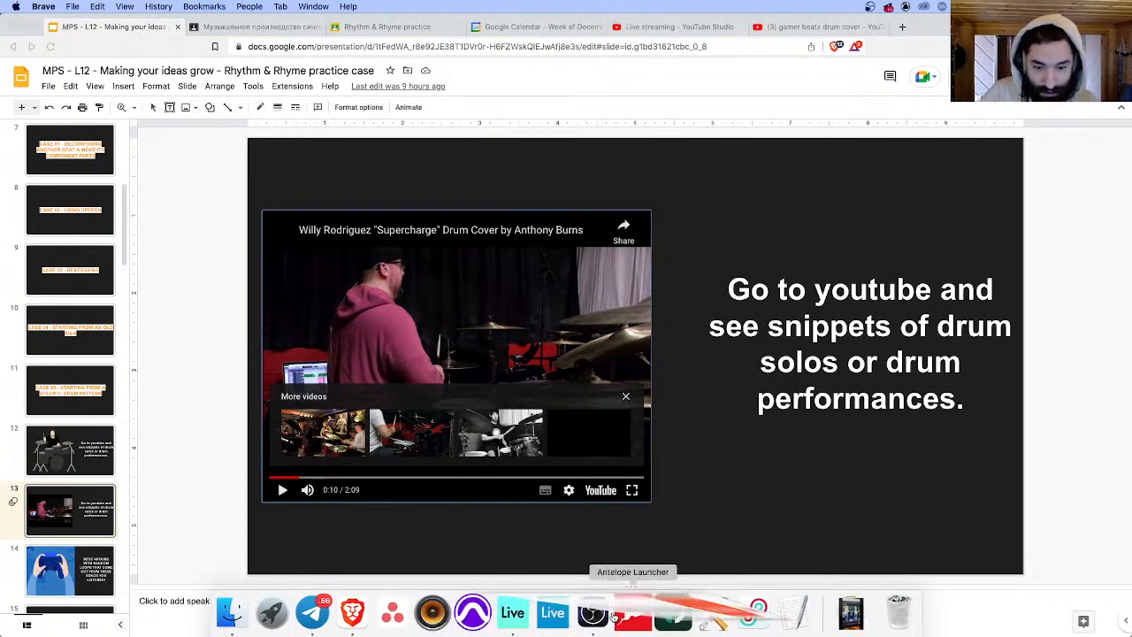
- Switch to Ableton Live and record a new drum pattern from bar 9 to about bar 12 on the 707 Core Kit track
click(518, 613)
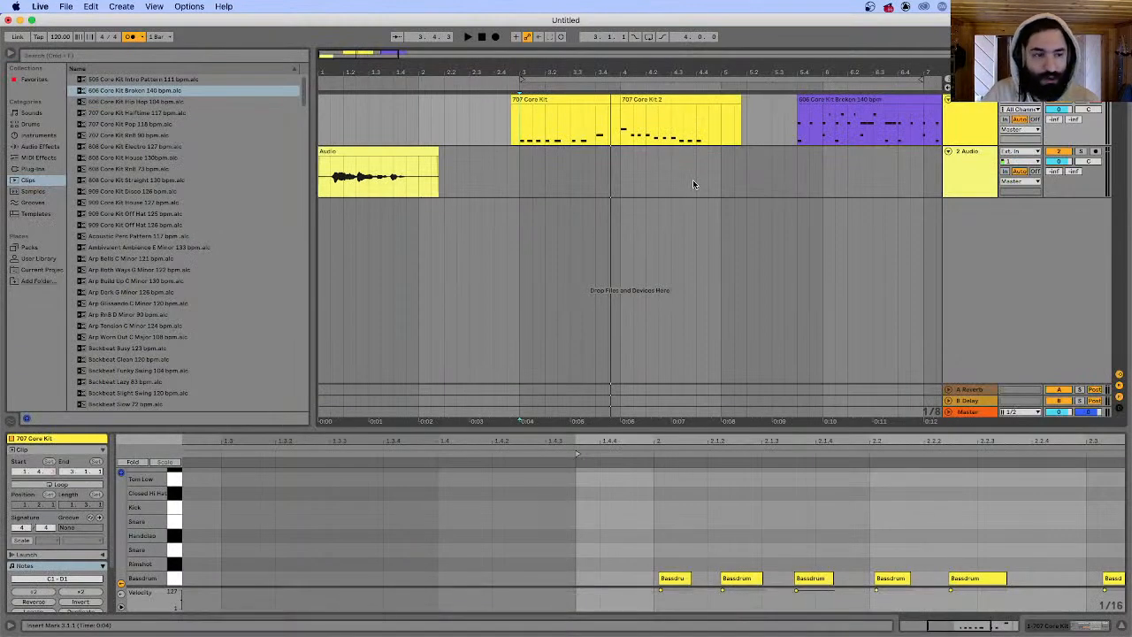
scroll(693, 180, right, 10)
click(695, 117)
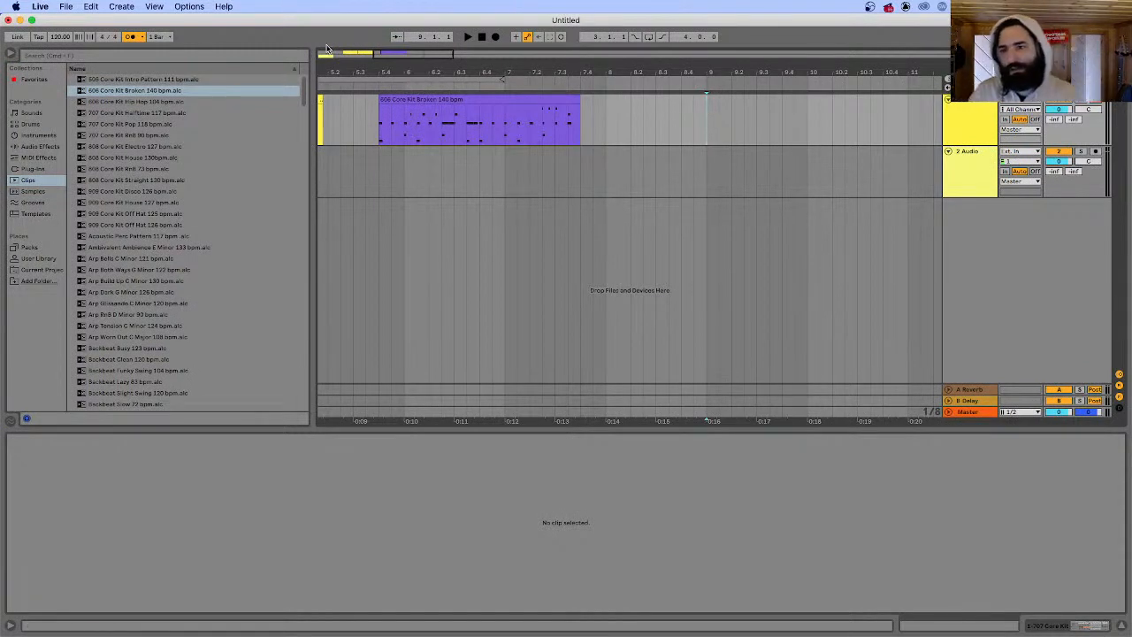
click(497, 37)
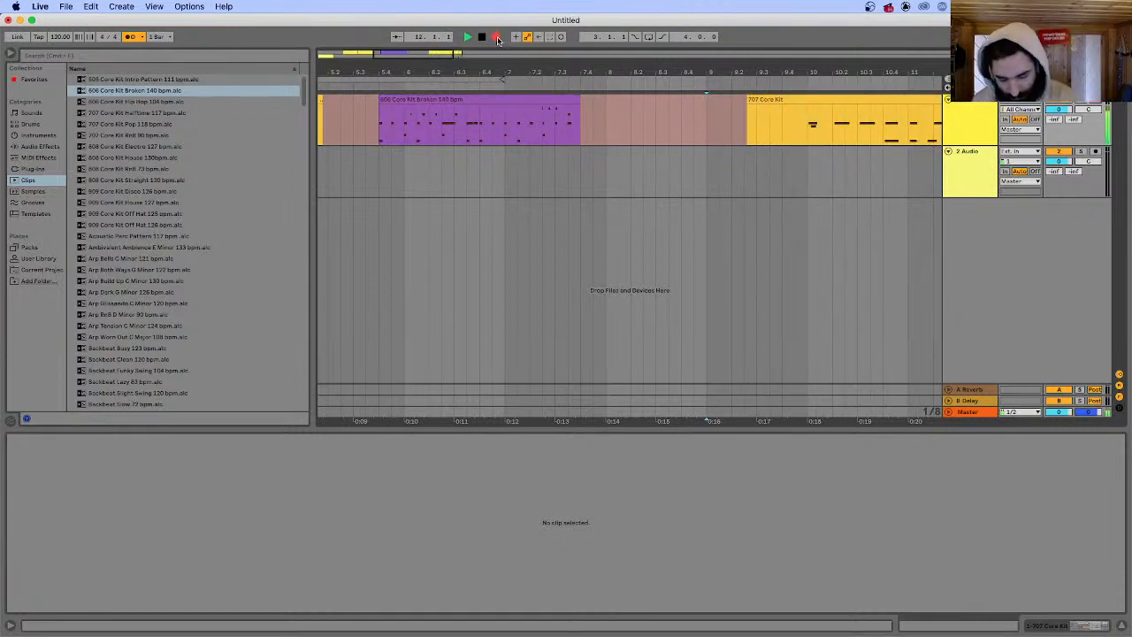
key(space)
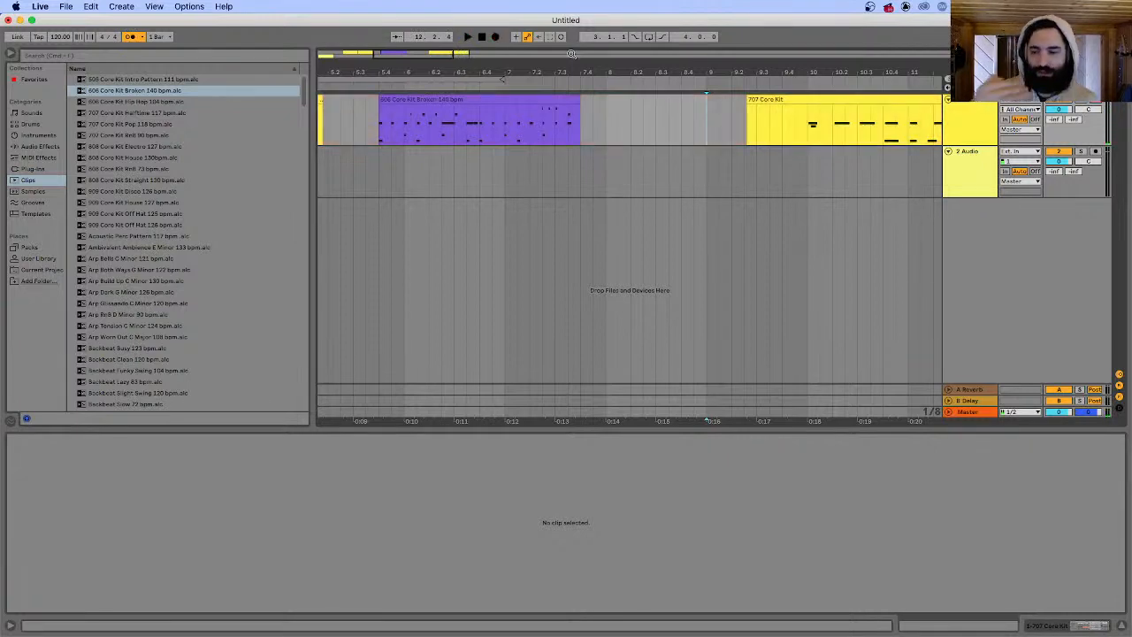
- Play back the newly recorded 707 Core Kit clip, split it at bar 11 and delete the part before the split
click(813, 98)
key(space)
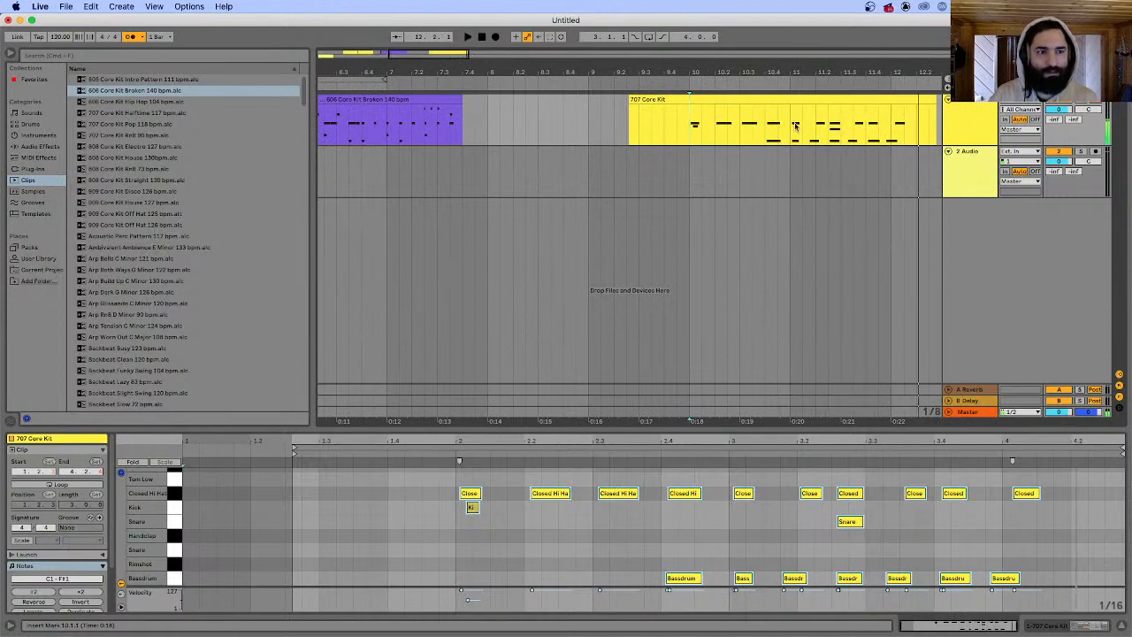
key(space)
drag(793, 130, 630, 130)
key(super+e)
key(Delete)
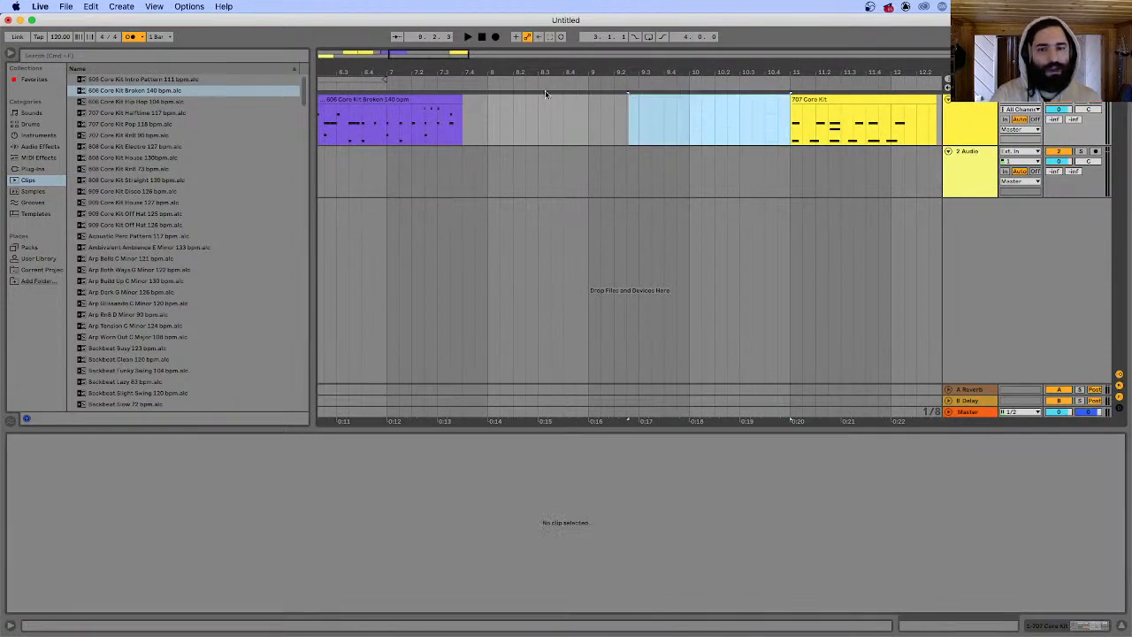
drag(431, 57, 381, 49)
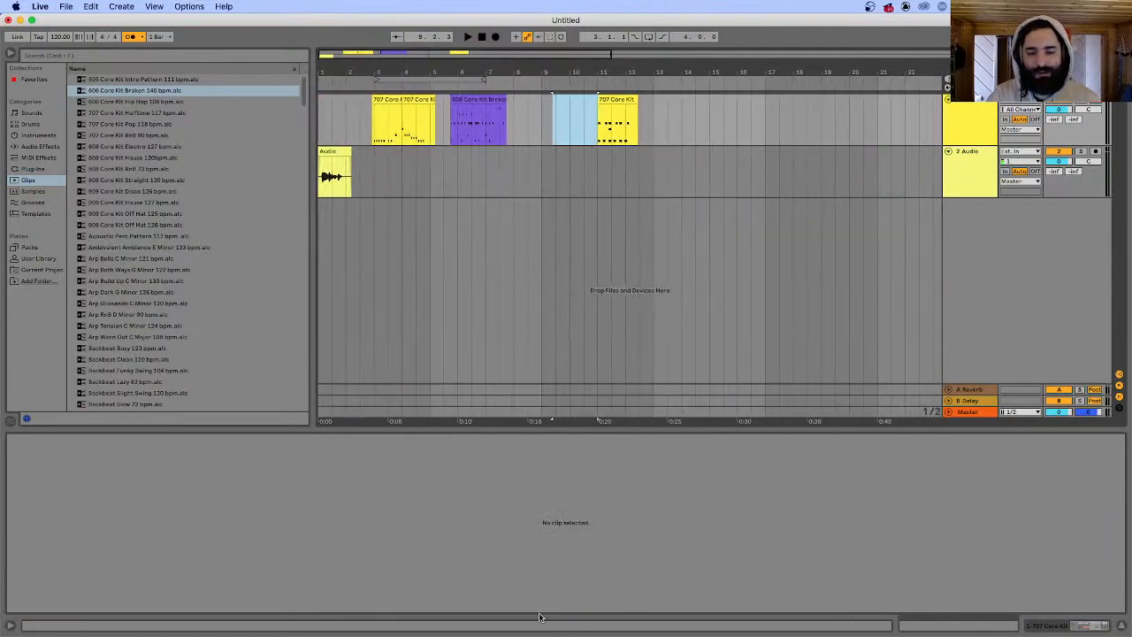
- Switch to Brave, search for "bpm counter" in a new tab and open the "Tap for Beats Per Minute BPM" page
mouse_move(376, 623)
click(337, 613)
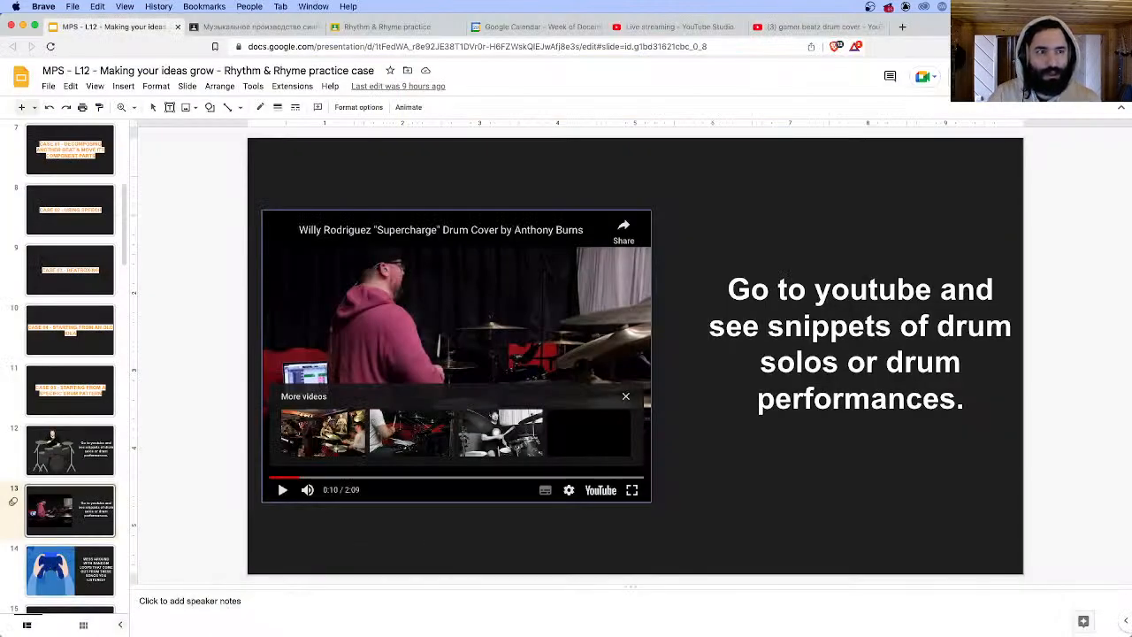
click(902, 27)
text(bp)
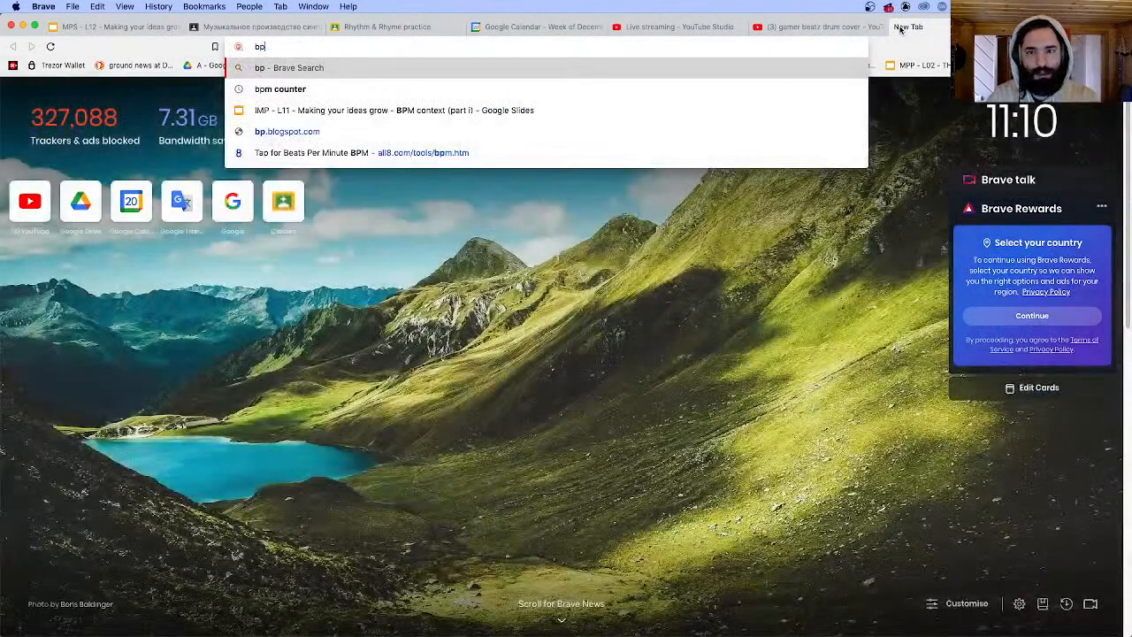
text(,m)
key(Down)
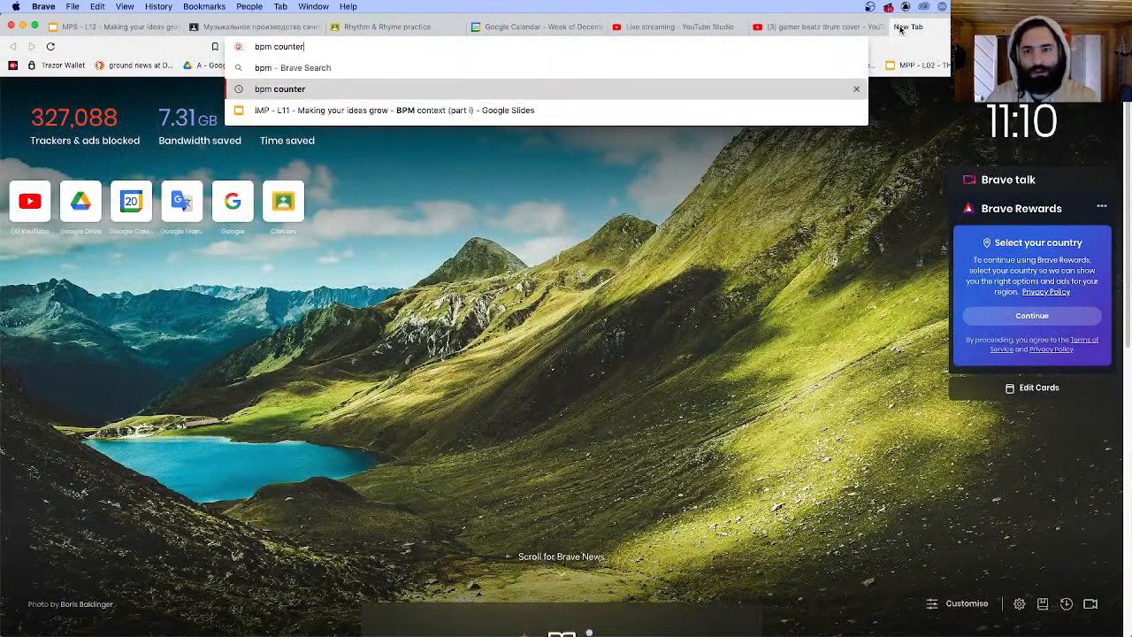
key(Return)
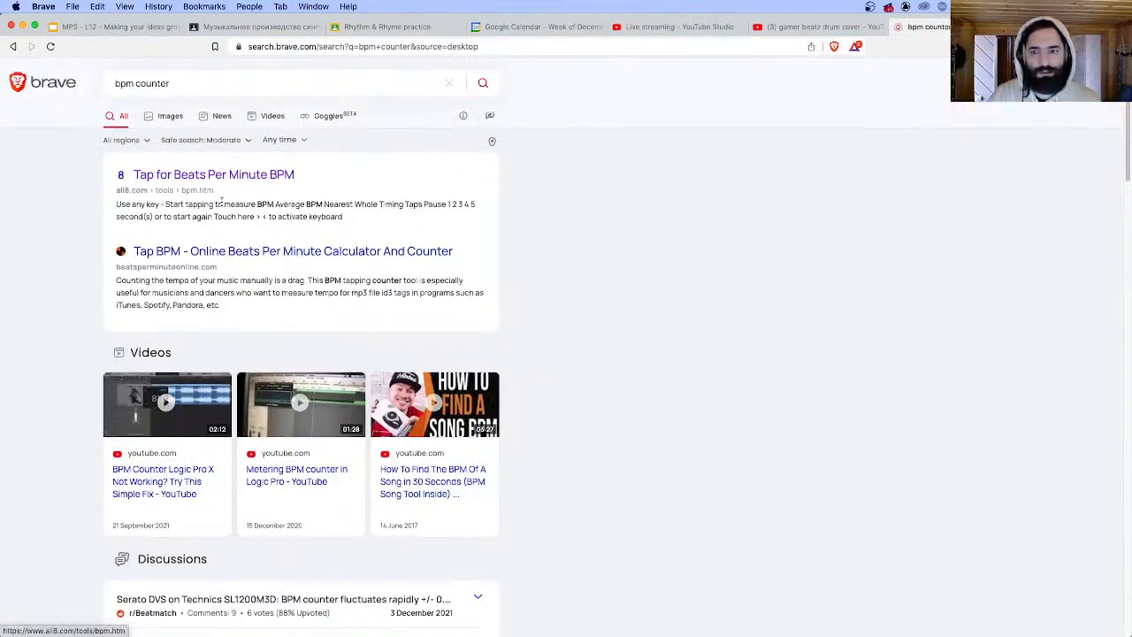
click(233, 174)
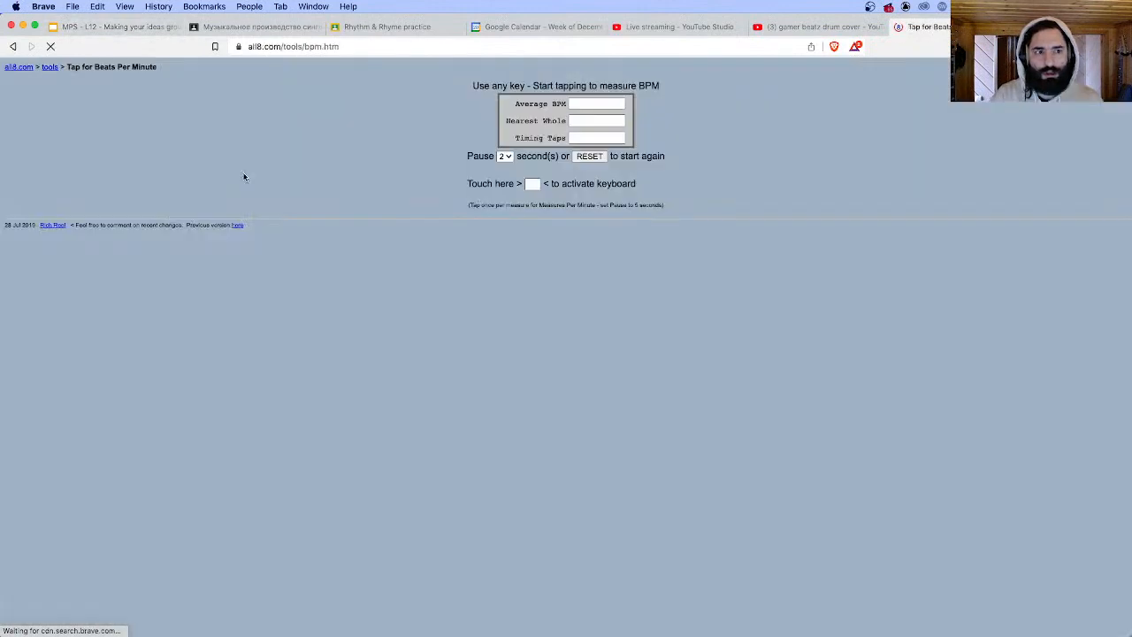
- Play the embedded "Supercharge" drum cover on slide 13, tap its tempo in the BPM counter, and pause the video at 0:22
click(98, 27)
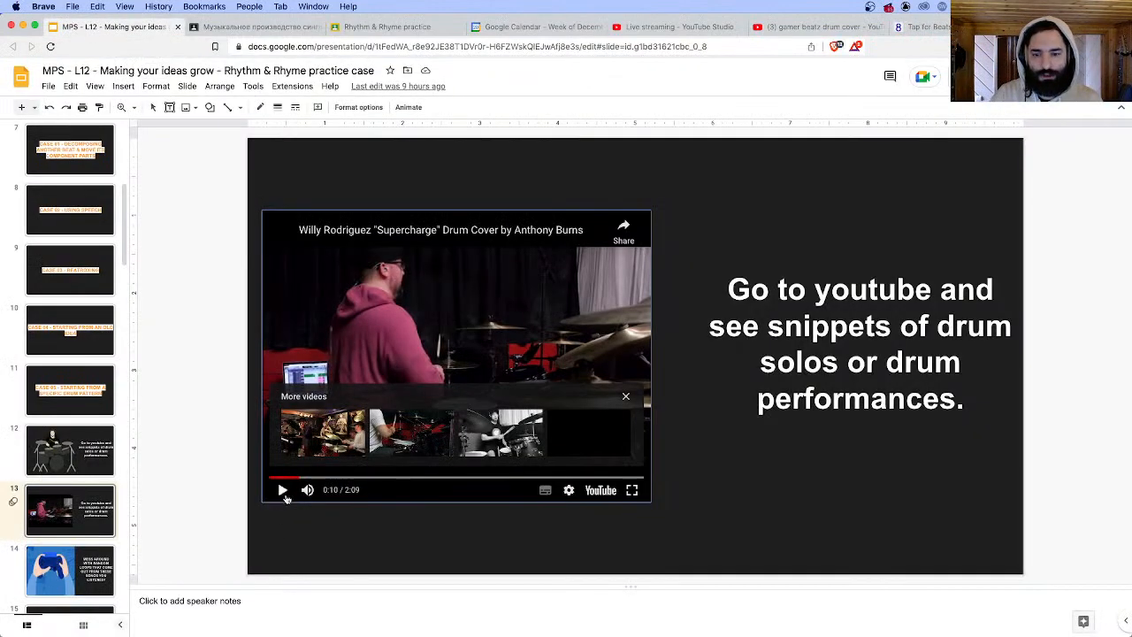
click(929, 28)
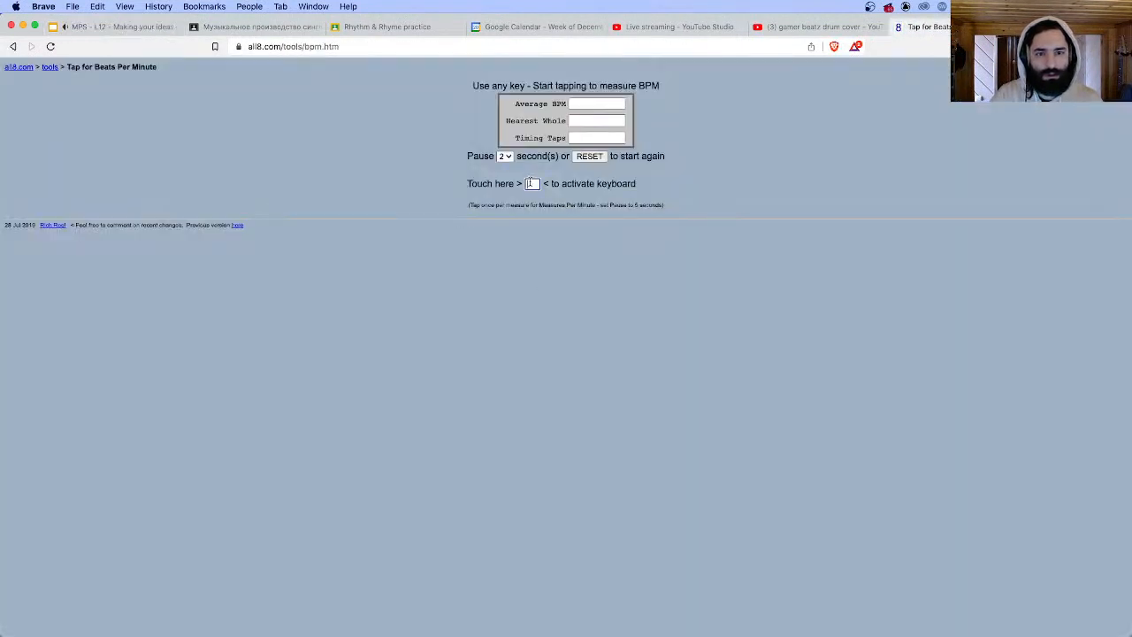
key(space)
key(space)
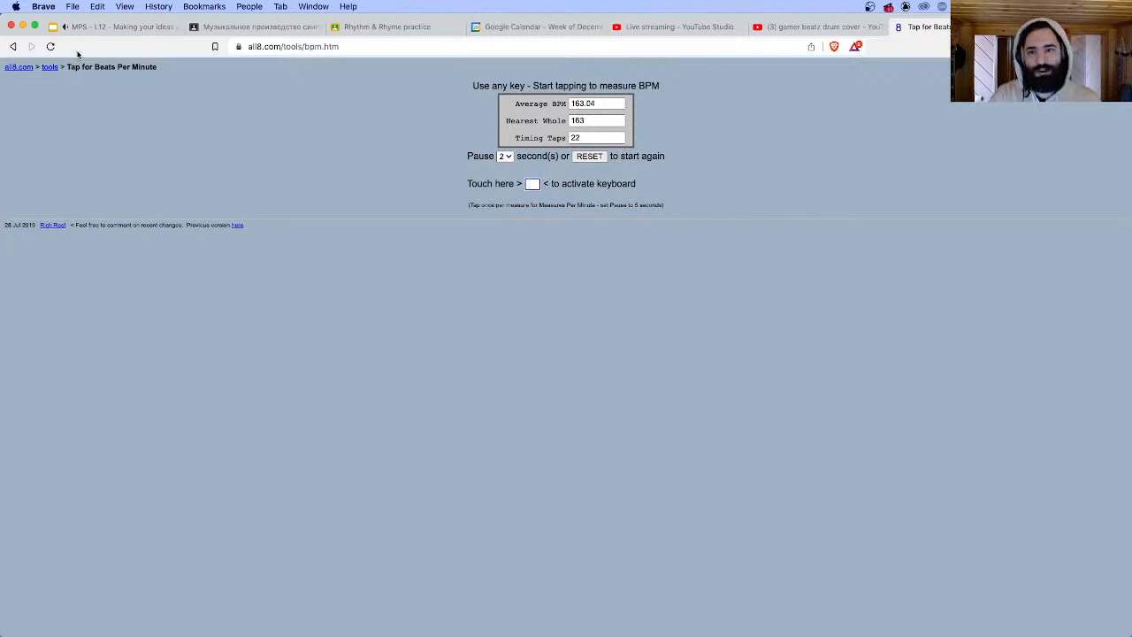
click(106, 27)
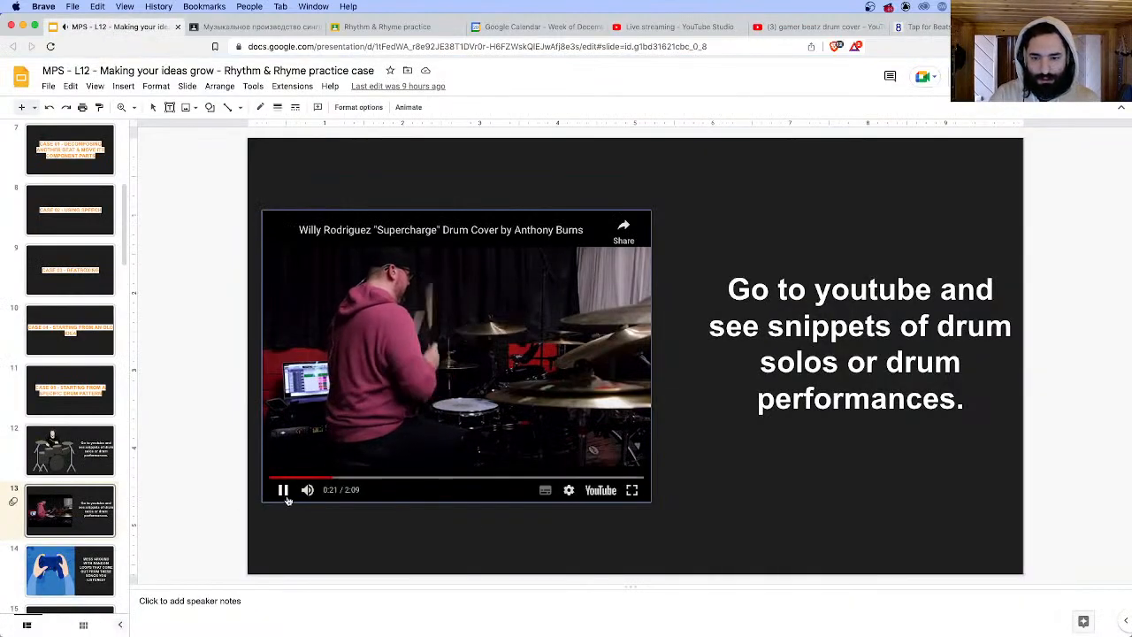
click(283, 489)
- Switch to Ableton Live and set the project tempo to 163 BPM
mouse_move(696, 620)
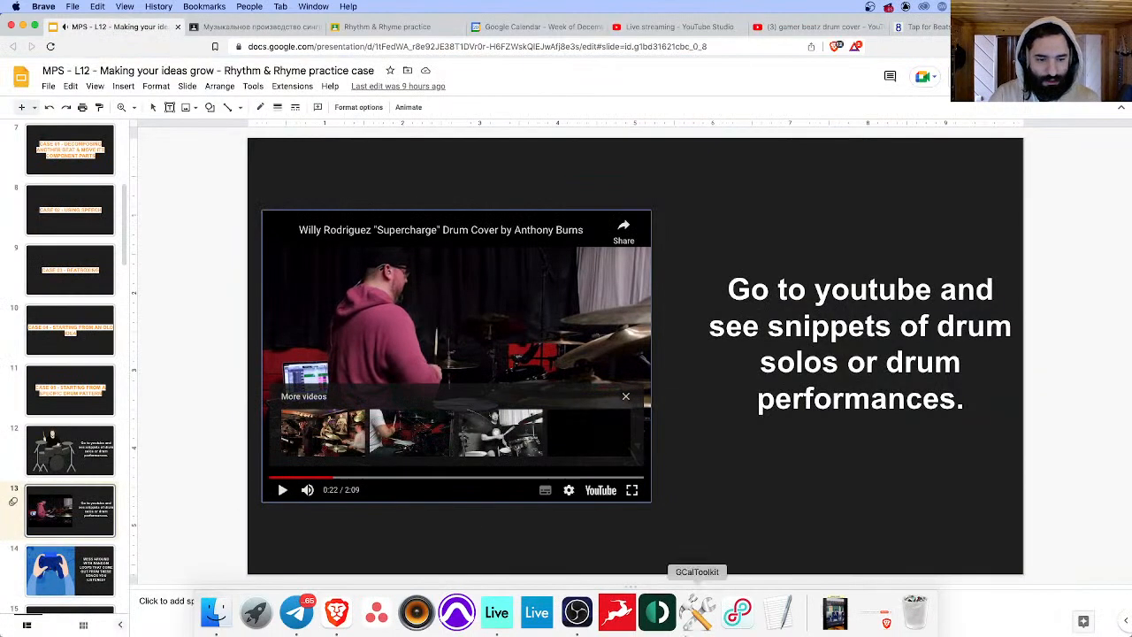
click(512, 619)
click(53, 38)
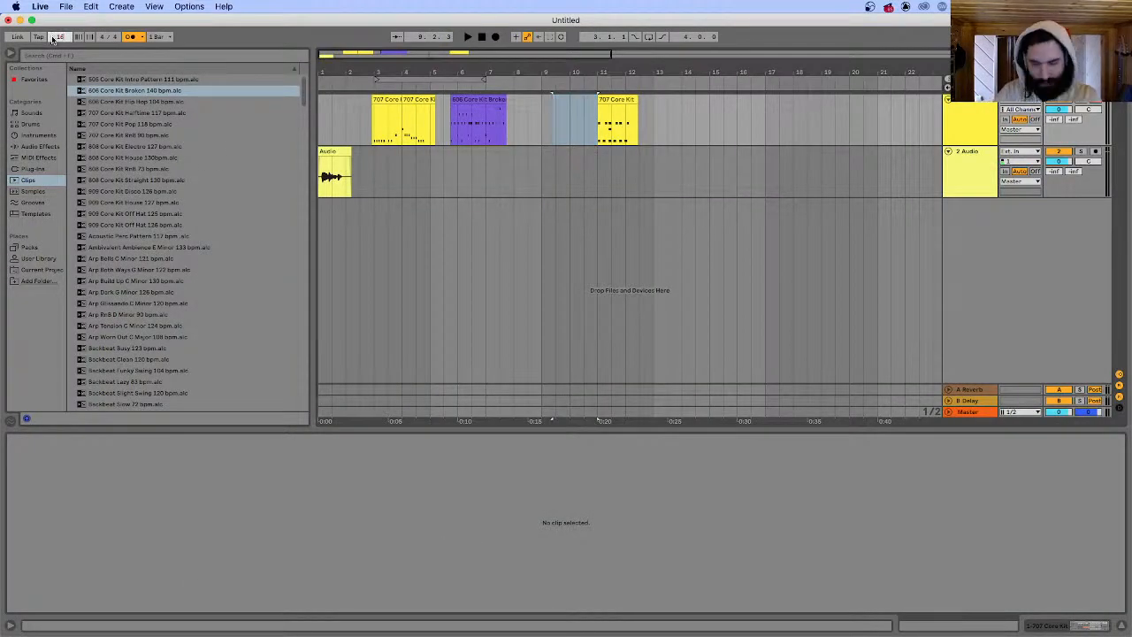
text(163)
key(Return)
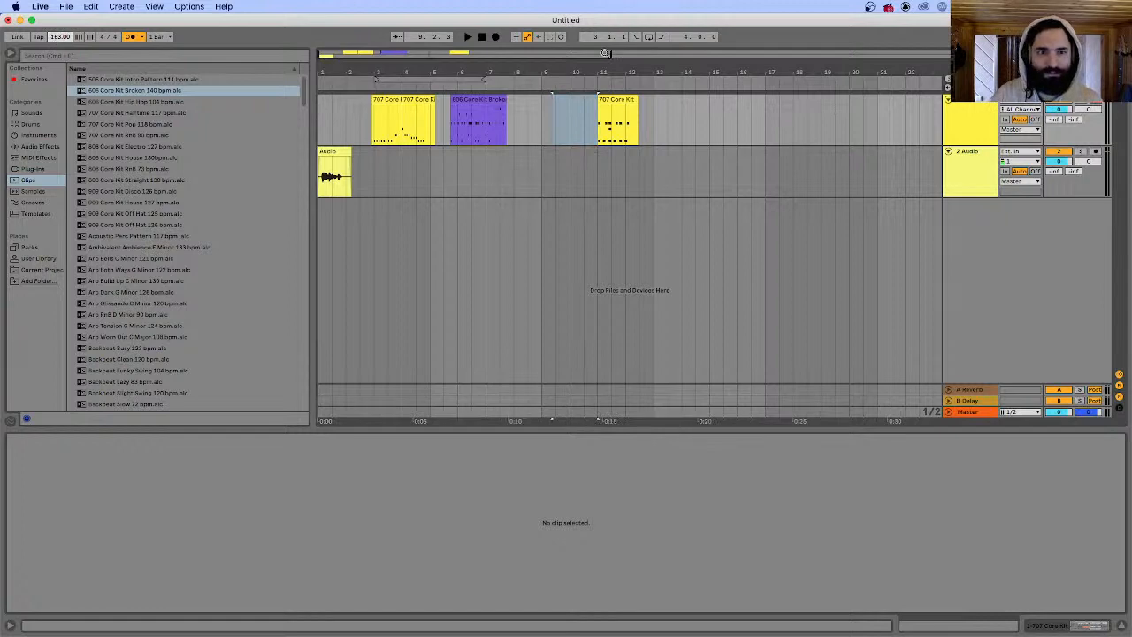
- Play the trimmed 707 Core Kit clip from bar 11 at the new tempo and show its notes in the MIDI editor
key(space)
click(600, 118)
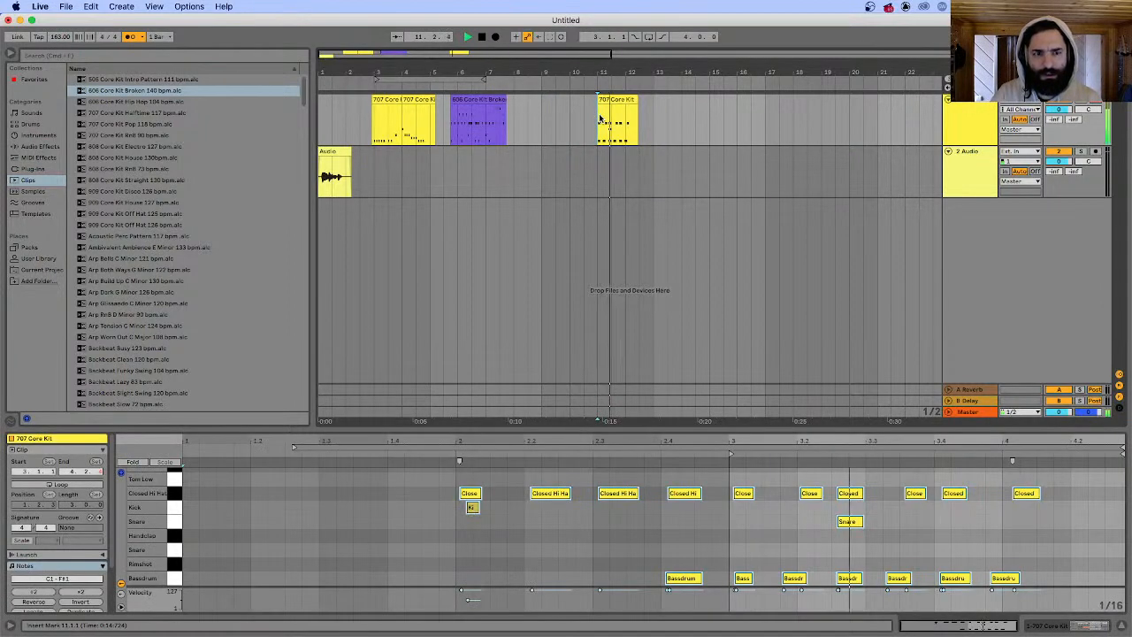
click(616, 101)
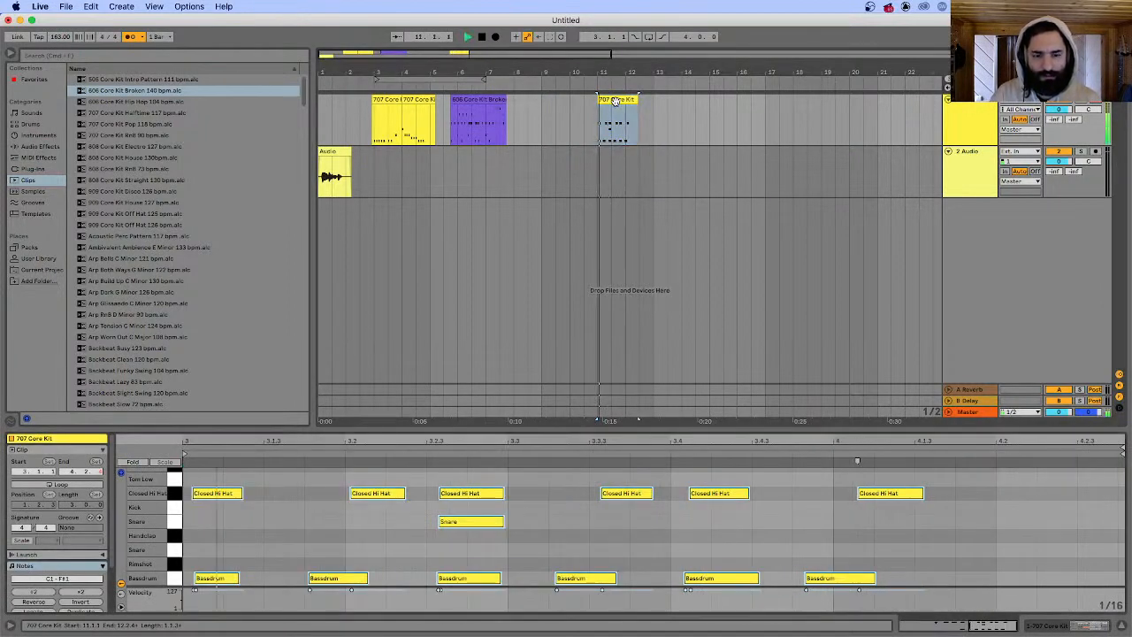
click(362, 553)
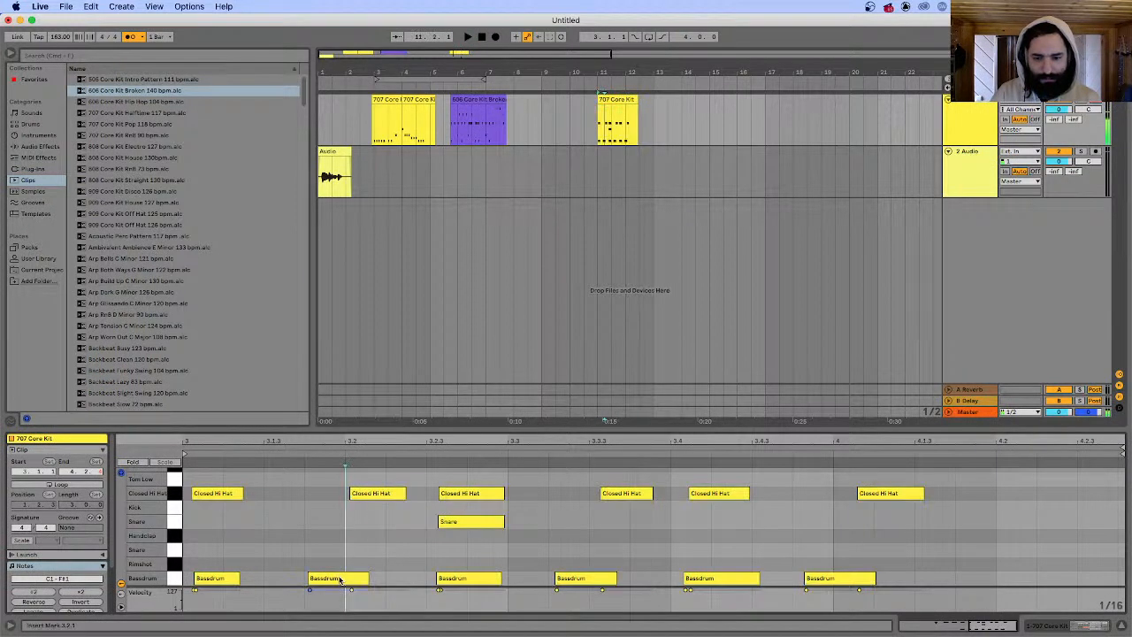
- Align early notes to the sixteenth grid: bass drums at 3.1.4 and 3.3.2, hi-hats at 3.2 and 3.3.3, and the snare group at 3.2.3
drag(342, 579, 337, 580)
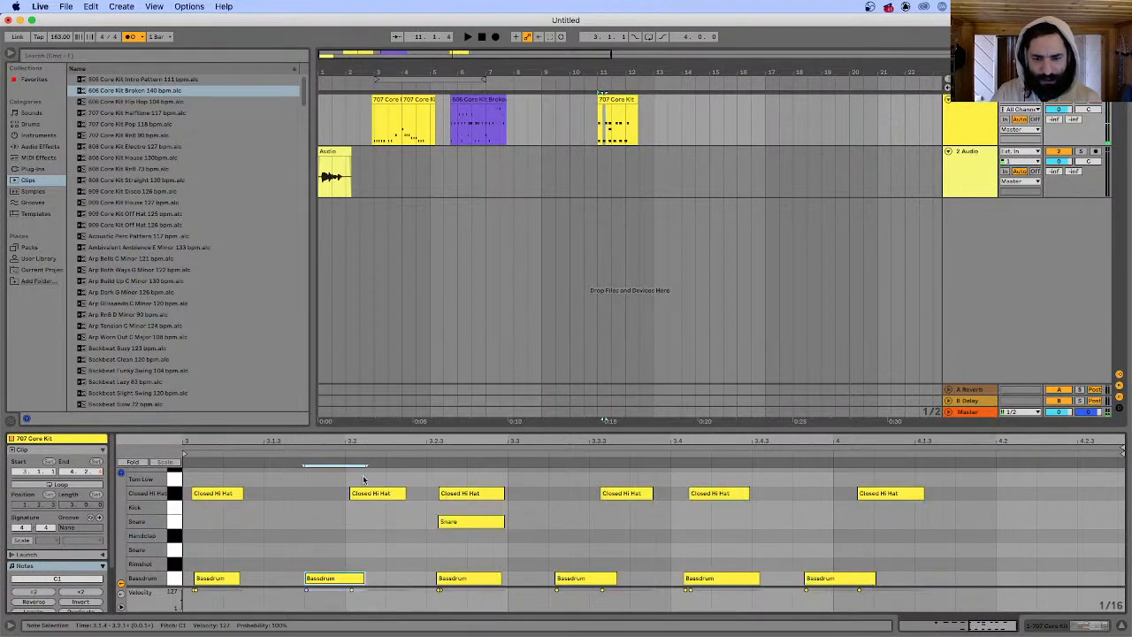
drag(377, 496, 372, 505)
drag(432, 483, 459, 584)
drag(579, 577, 573, 579)
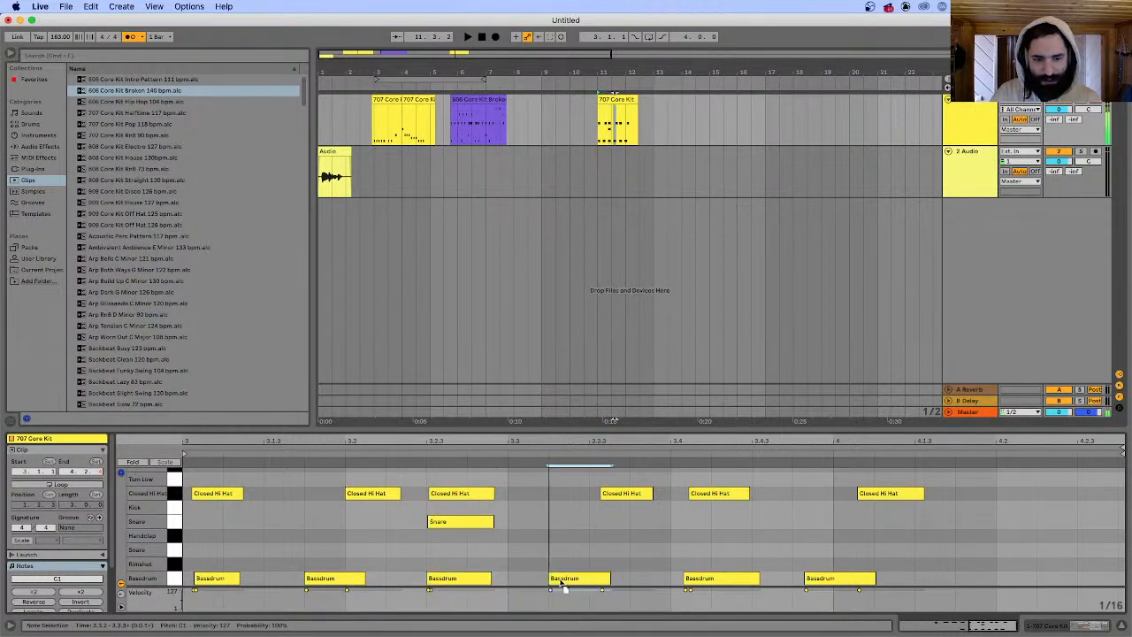
drag(625, 494, 613, 494)
- Move the beat-four hi-hat and bass drum pair to 3.4.2 and the last pair to 4.1.1
drag(713, 493, 737, 494)
drag(708, 580, 743, 581)
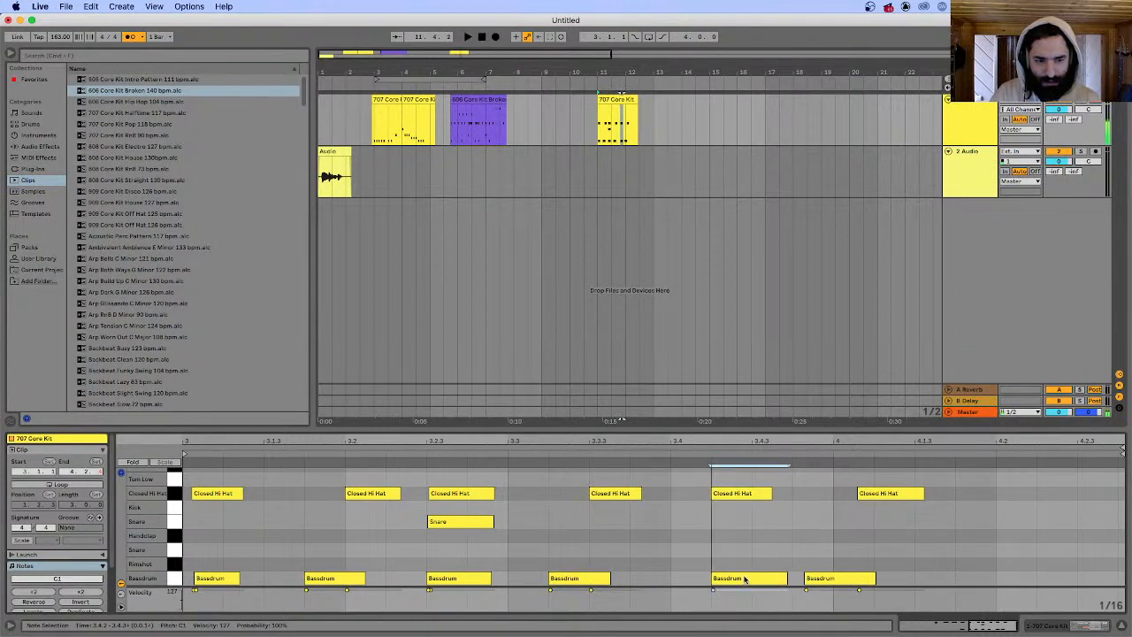
drag(826, 579, 856, 579)
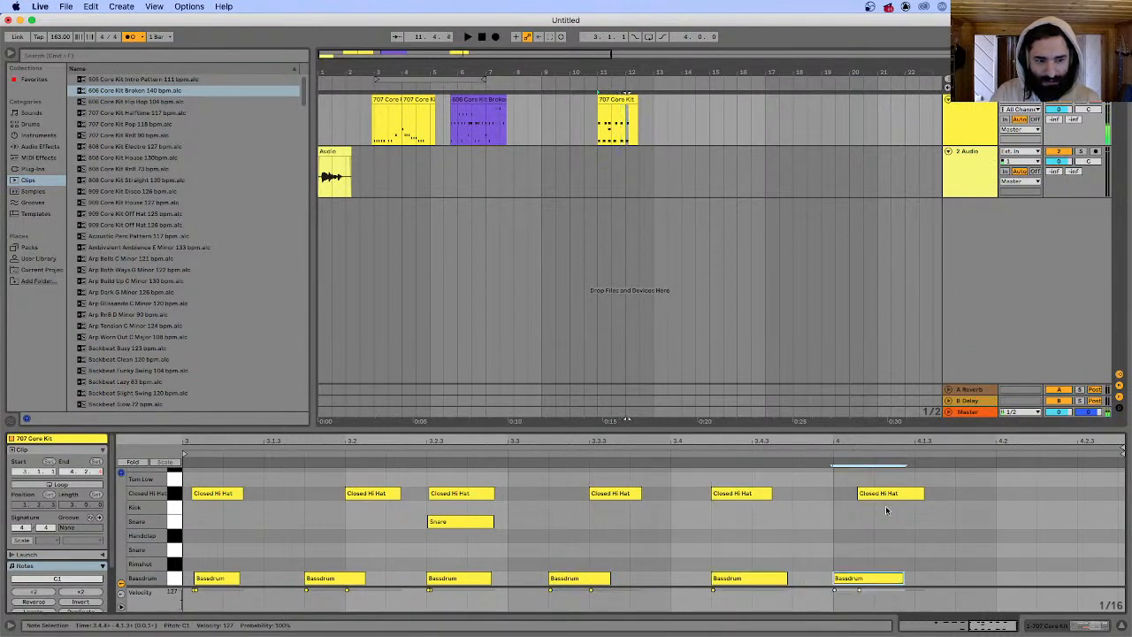
drag(887, 502, 867, 502)
key(space)
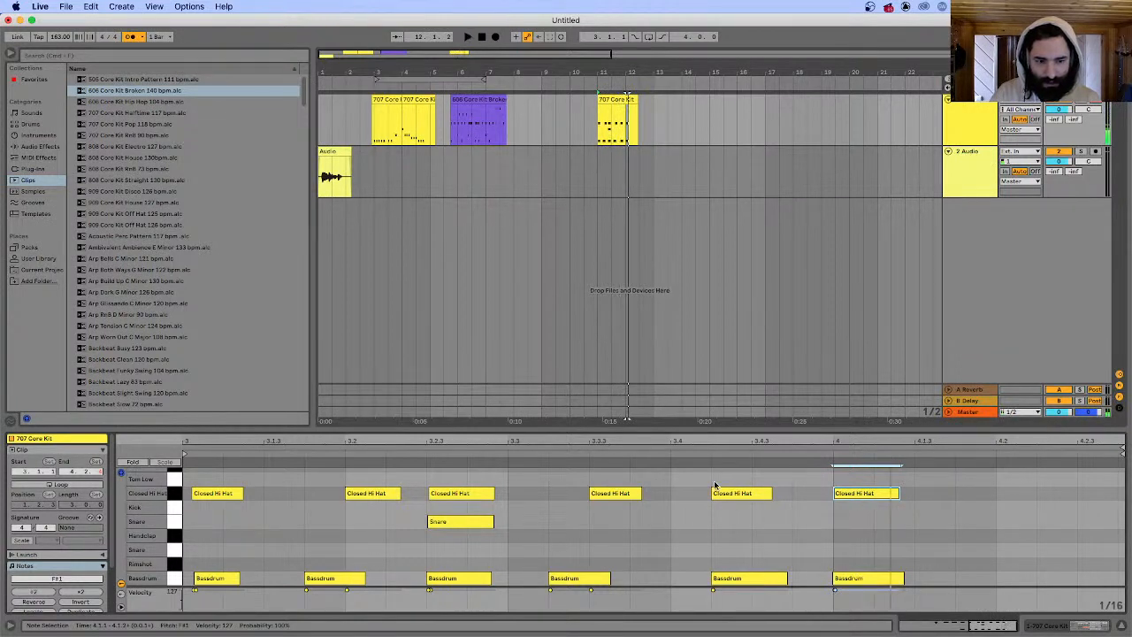
- Move the hi-hat and bass drum pair at 3.4.2 to 3.4.1 and the last pair to 3.4.4
drag(715, 485, 749, 586)
drag(751, 581, 710, 581)
key(space)
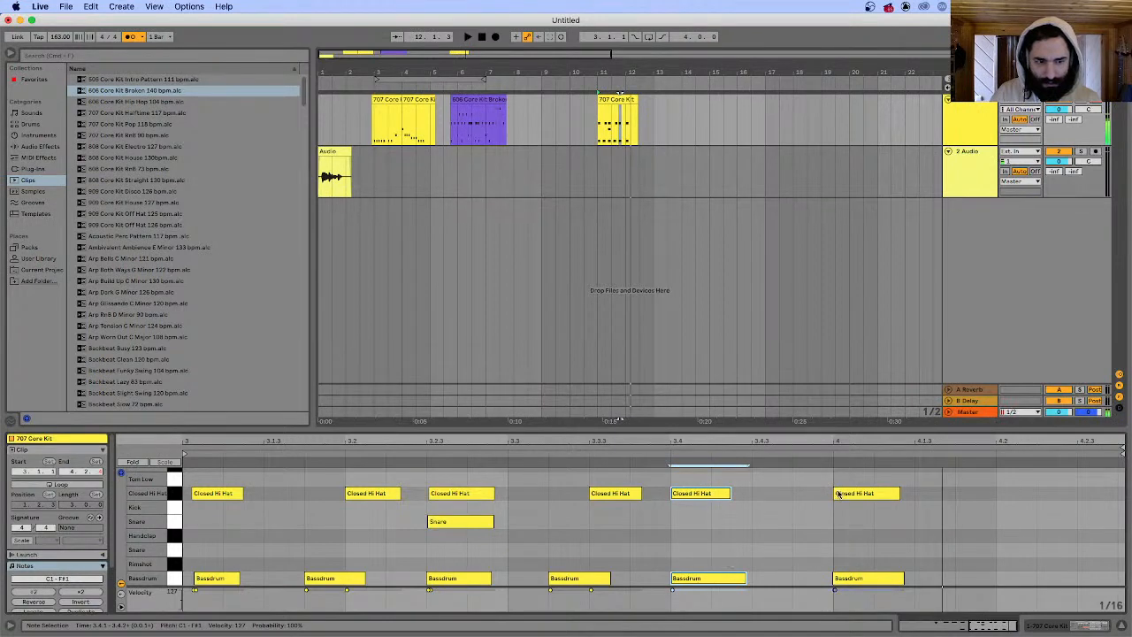
drag(834, 484, 826, 581)
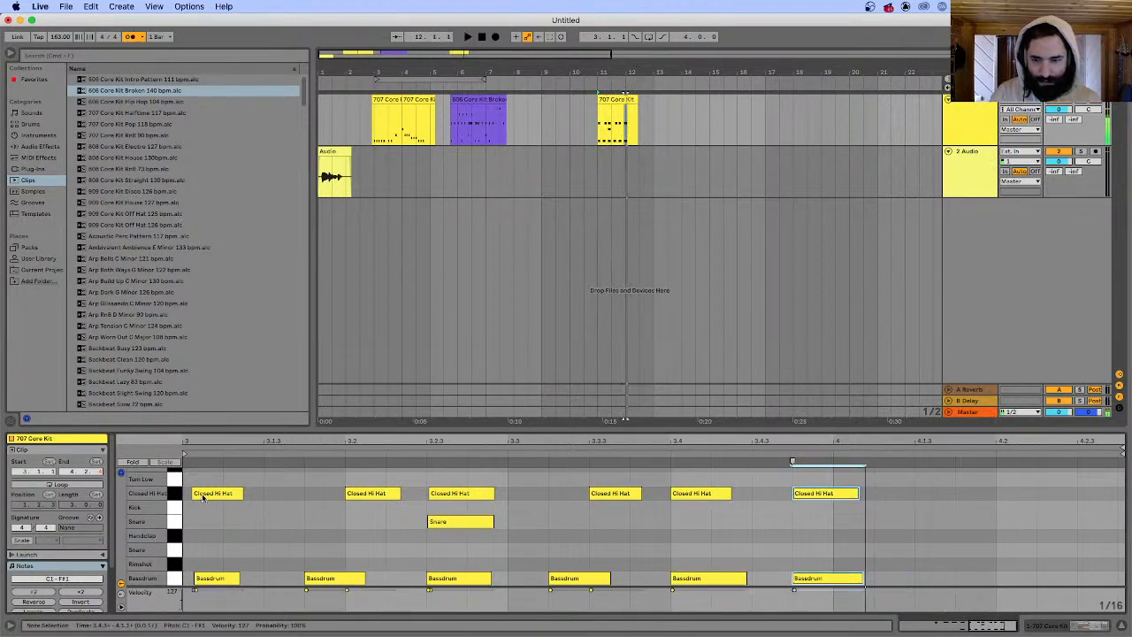
- Align the first hi-hat and bass drum notes to the clip's start at 3.1.1 and play the corrected groove
drag(200, 485, 203, 593)
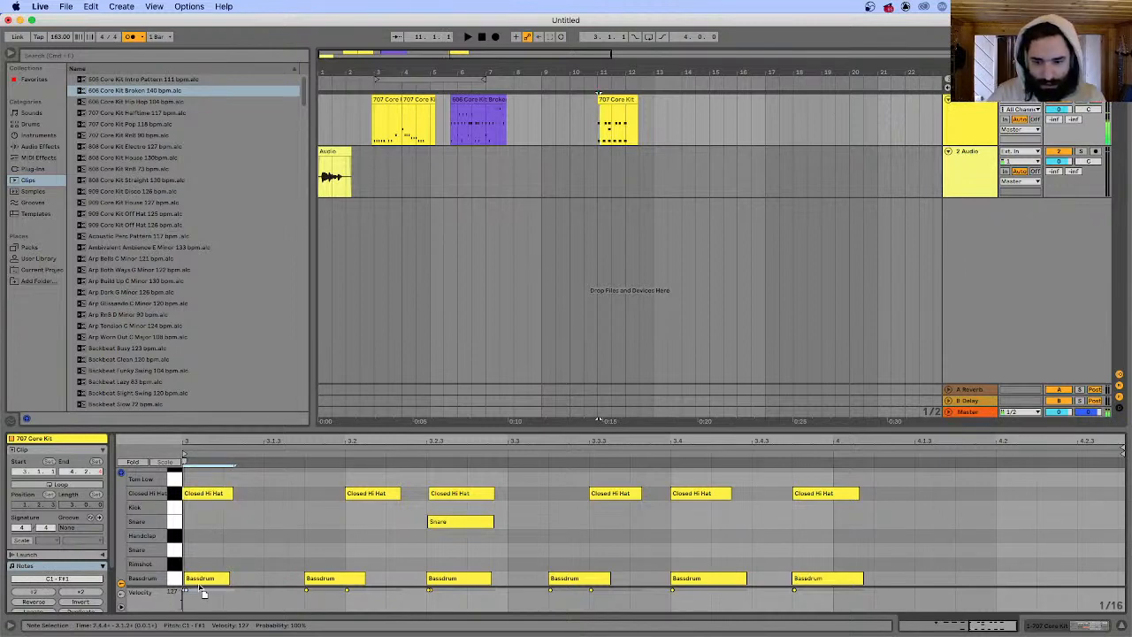
click(256, 545)
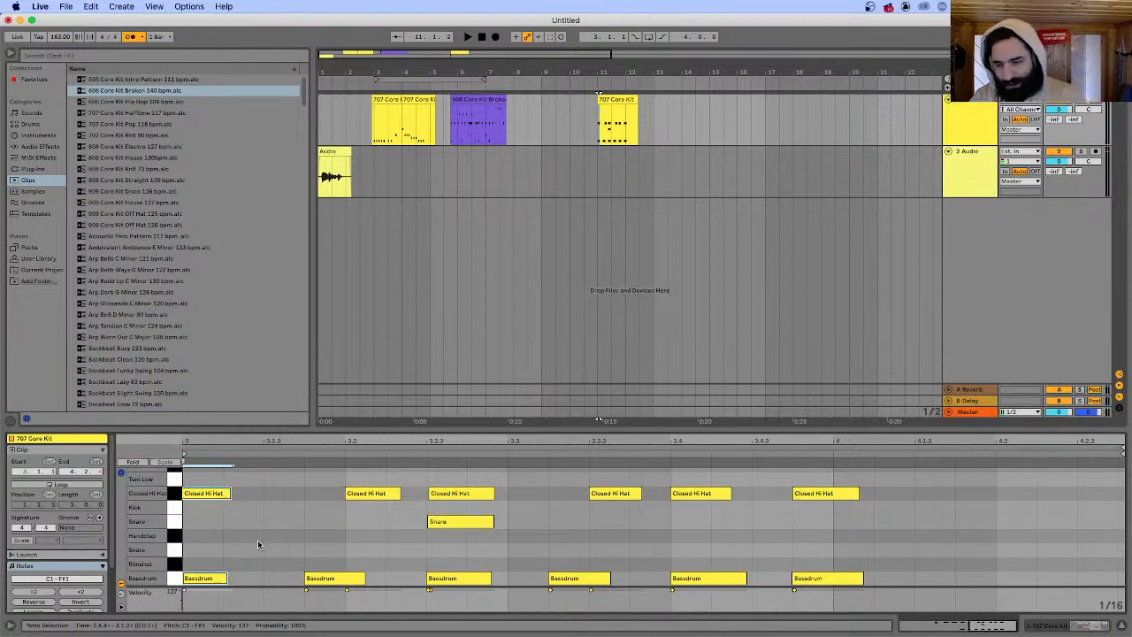
key(space)
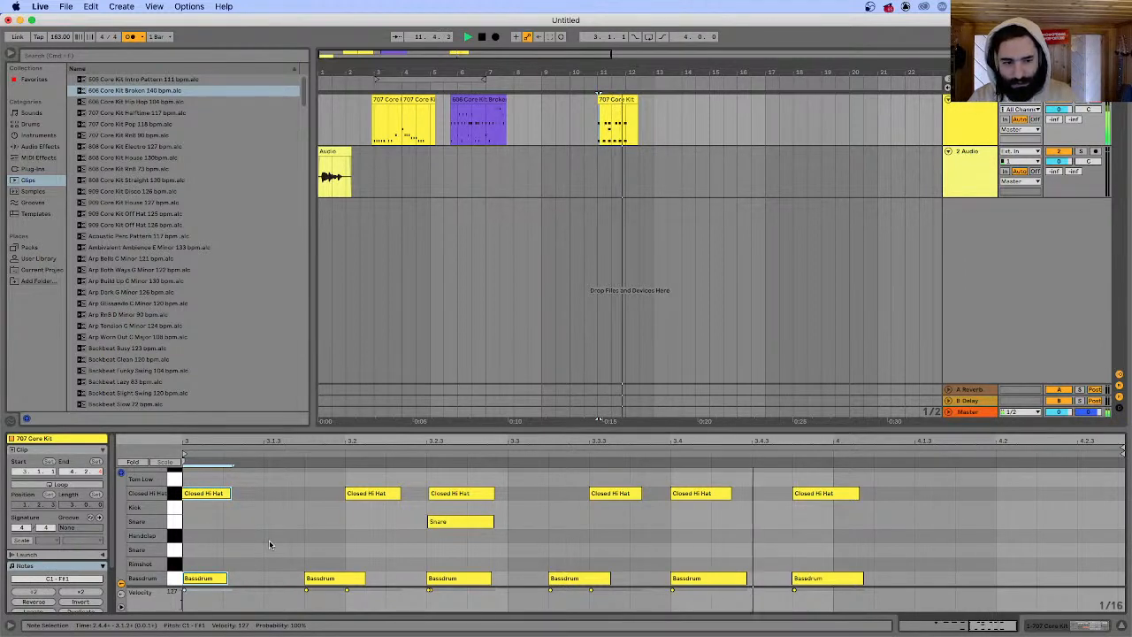
- Shorten the 707 Core Kit clip at bar 11 to one bar and duplicate it five times, filling through bar 16, while listening
click(618, 99)
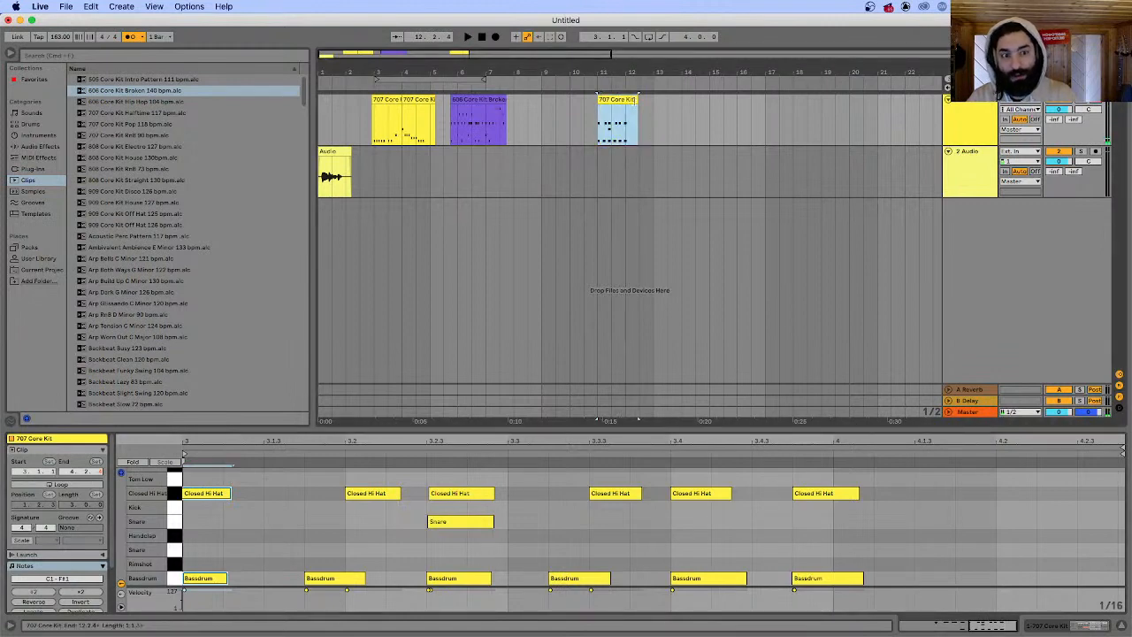
drag(637, 95, 626, 95)
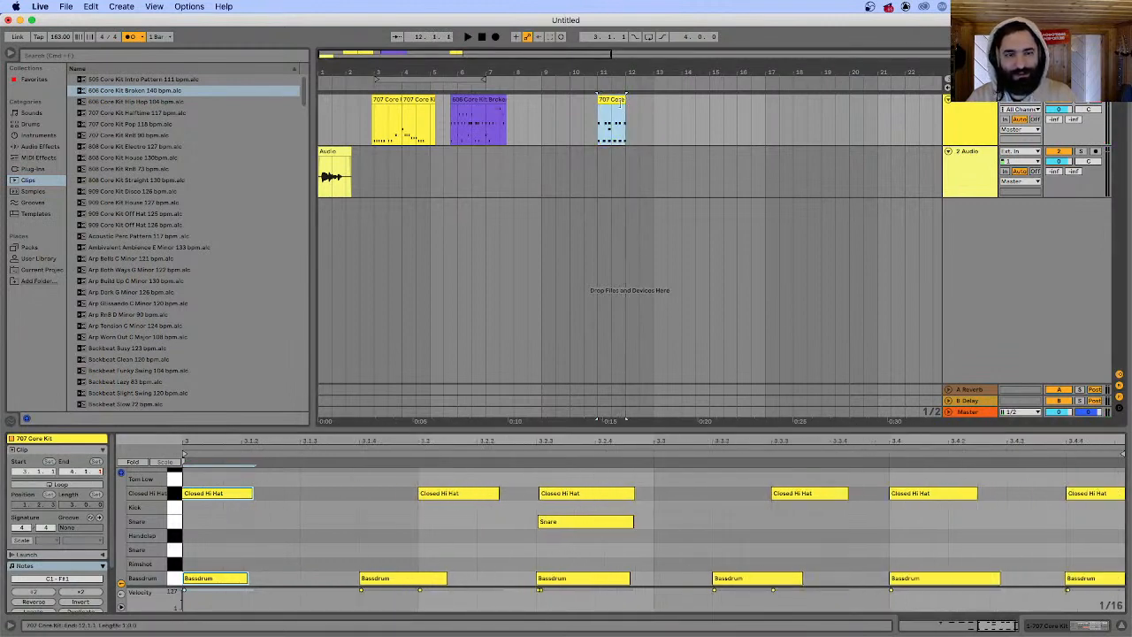
key(space)
key(super+d)
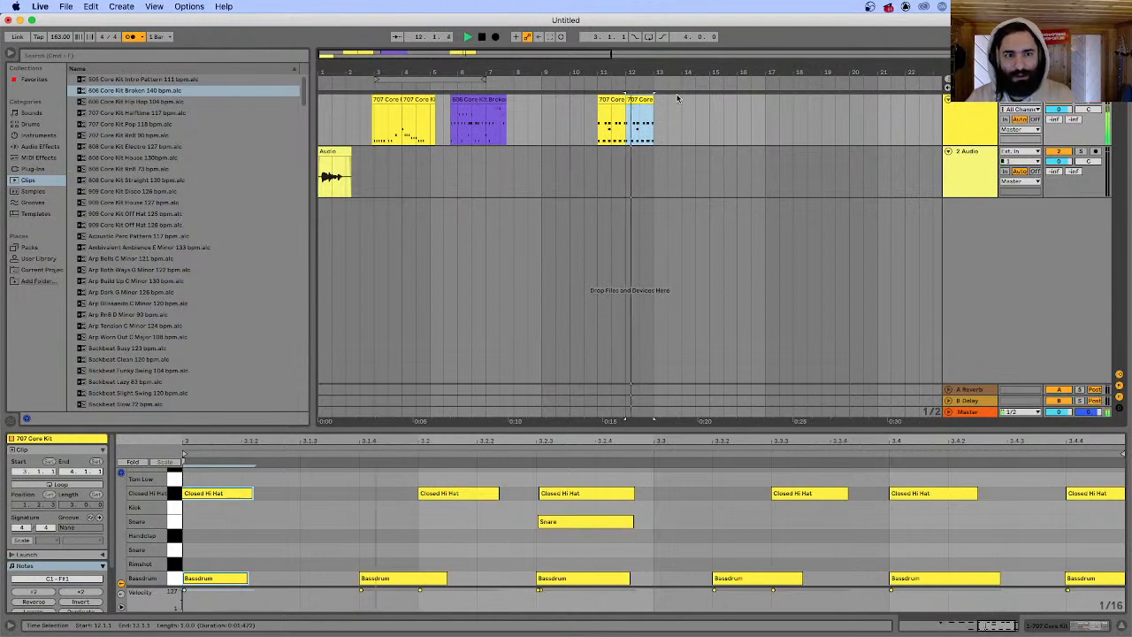
key(super+d)
key(super+d)
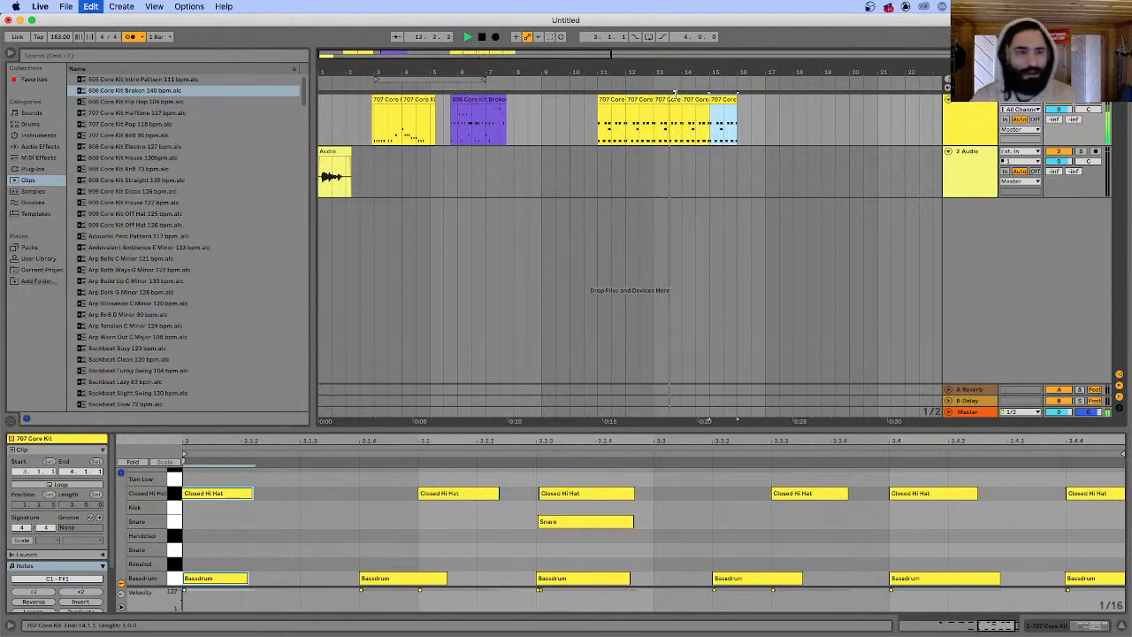
key(super+d)
key(super+d)
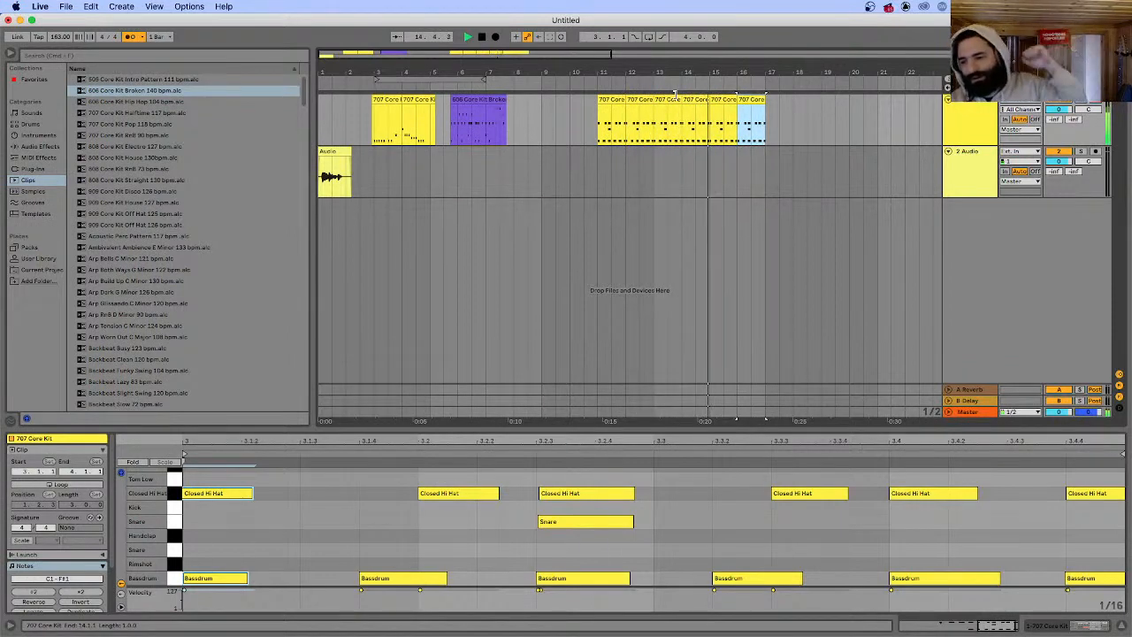
key(space)
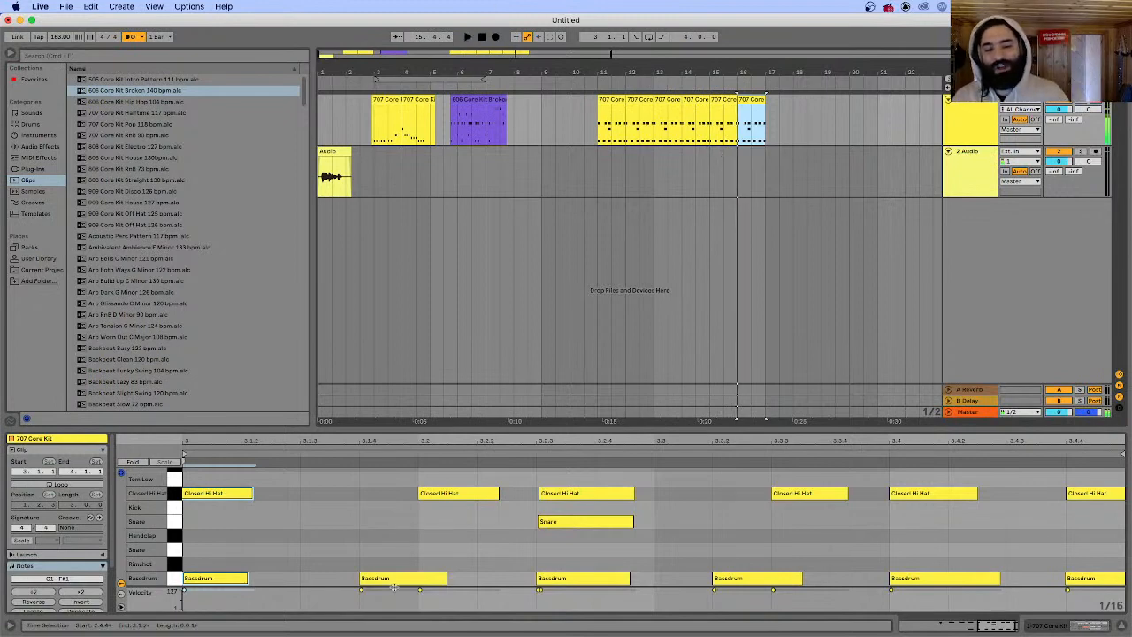
- Switch to Brave, open "Boney M. - Rasputin (Sopot Festival 1979)" in YouTube, sample its rhythm around 1:00 to 1:40, and pause at 1:45
mouse_move(456, 612)
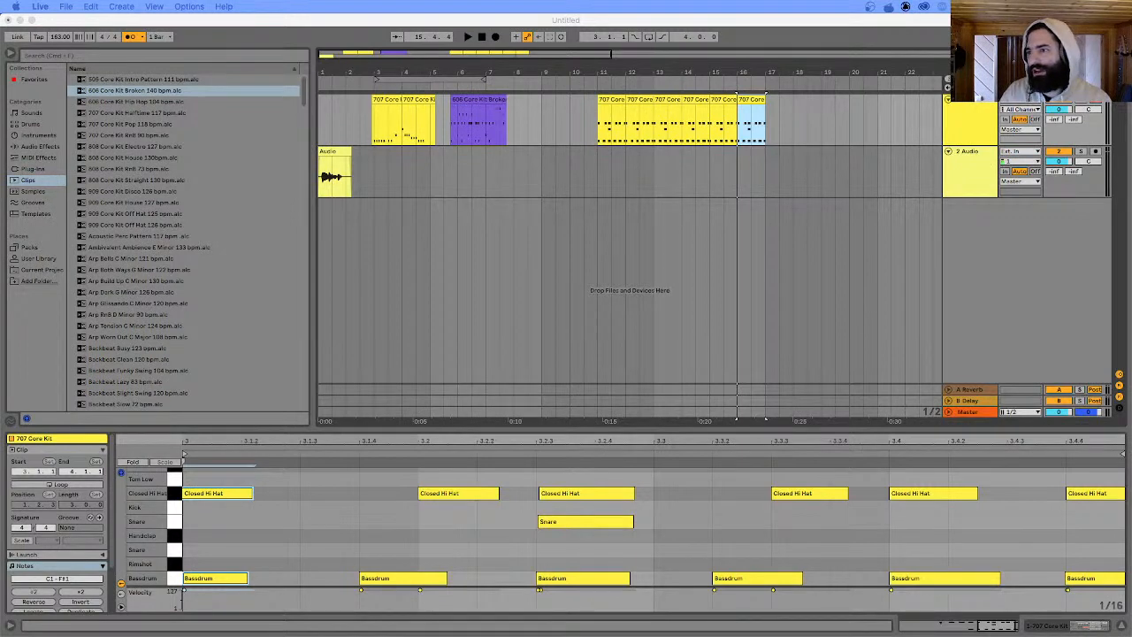
key(super+Tab)
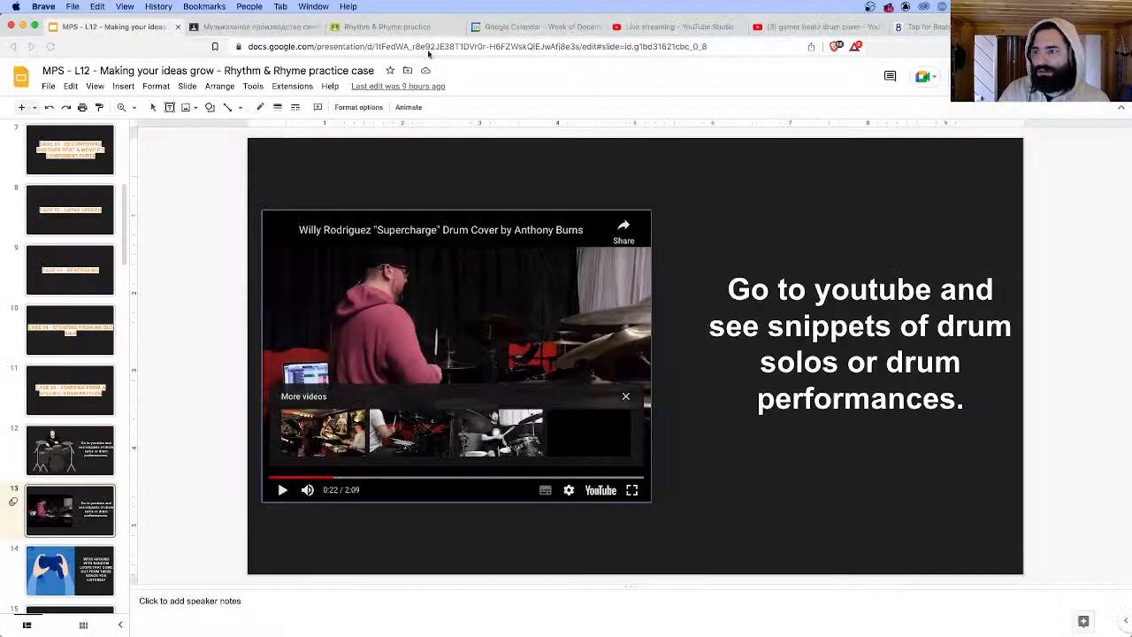
click(445, 27)
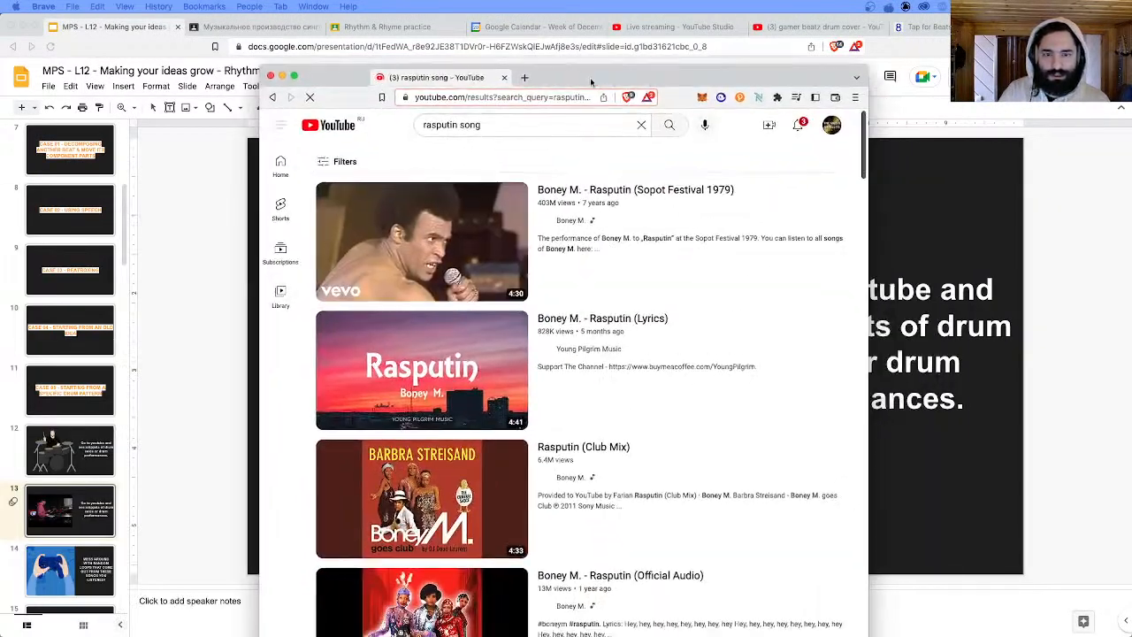
click(415, 250)
drag(367, 360, 385, 368)
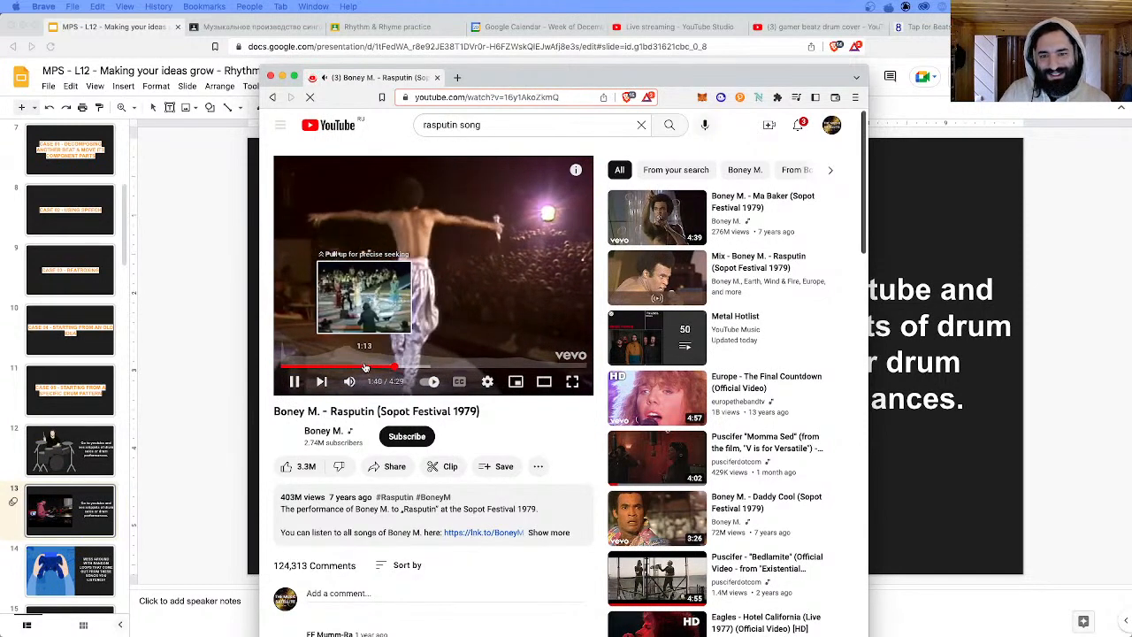
click(365, 368)
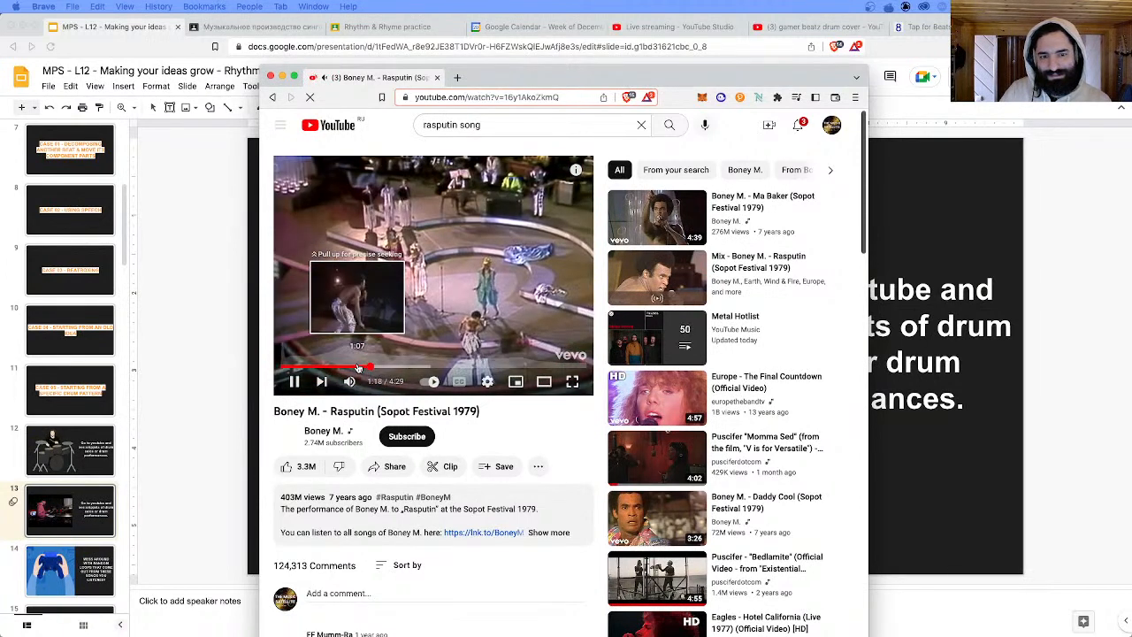
click(358, 367)
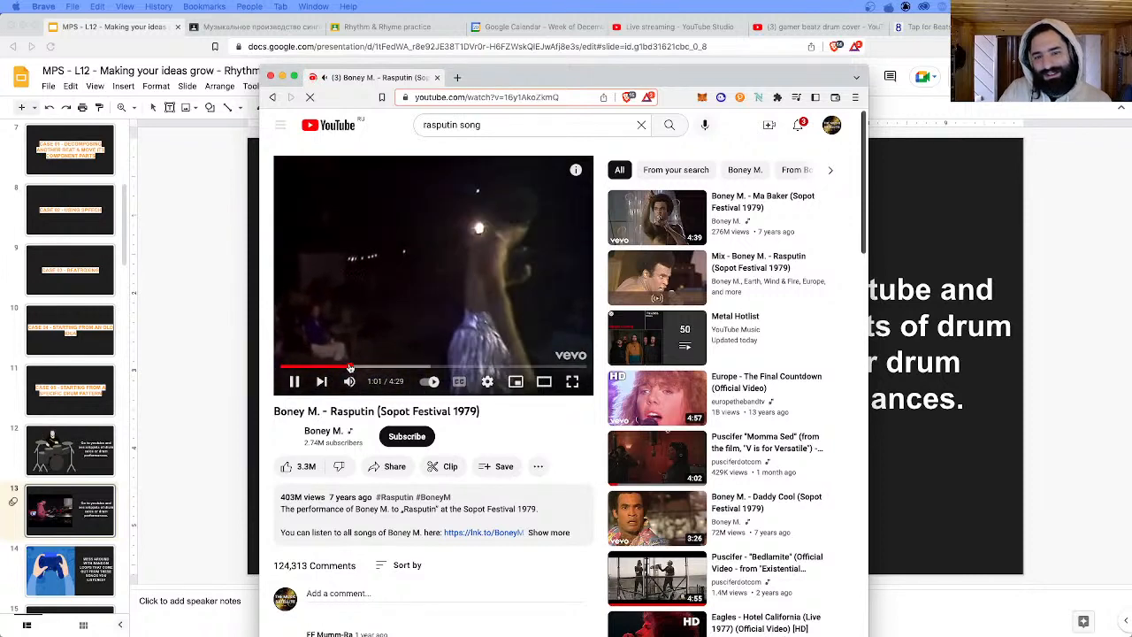
click(394, 367)
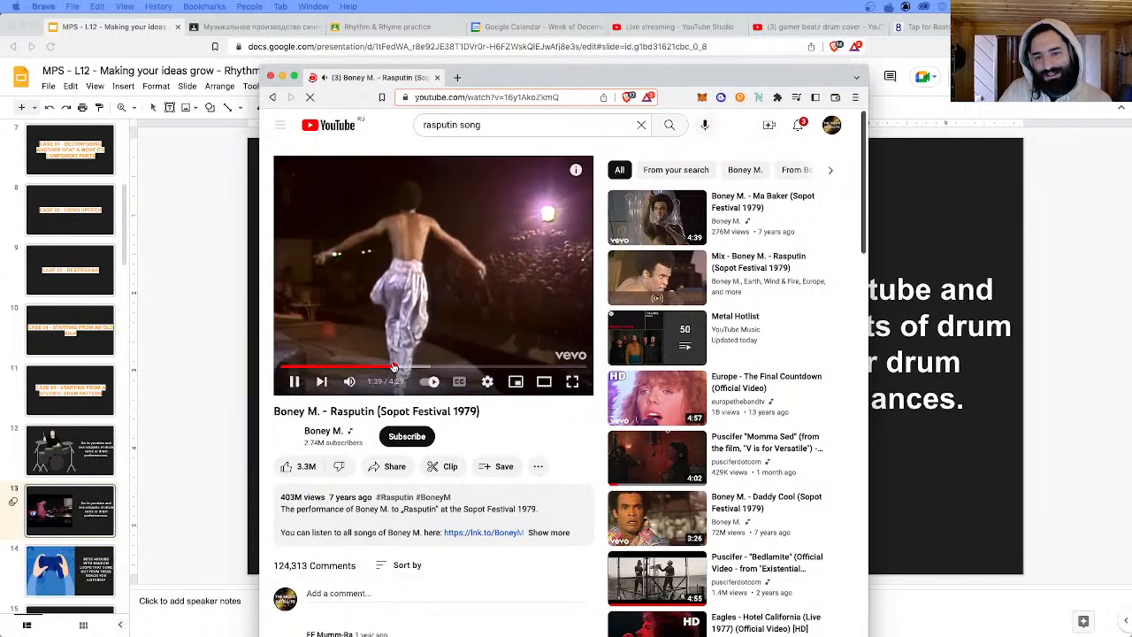
click(292, 382)
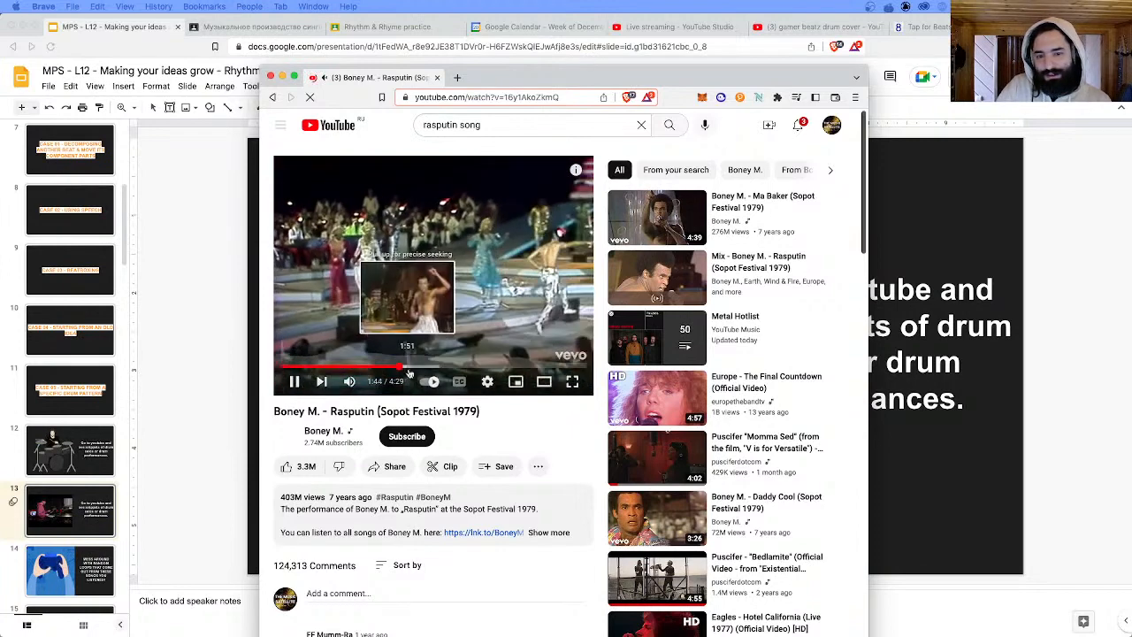
- Search YouTube for "drum solo" and open the "Jordan Cannata Drum Solo" video
triple_click(490, 125)
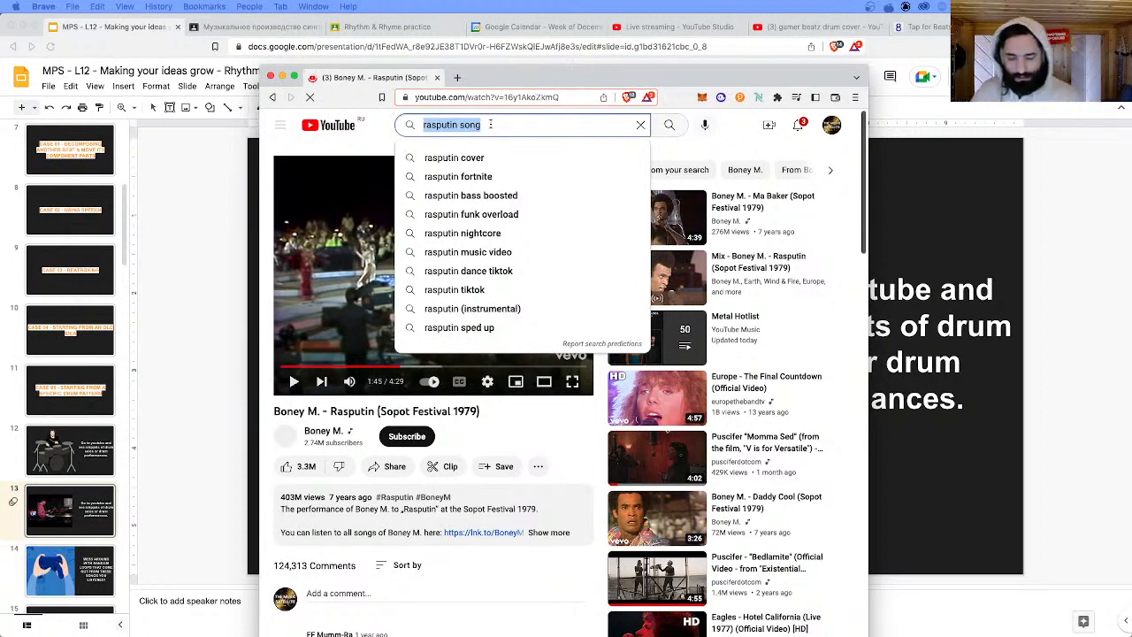
text(drum solo)
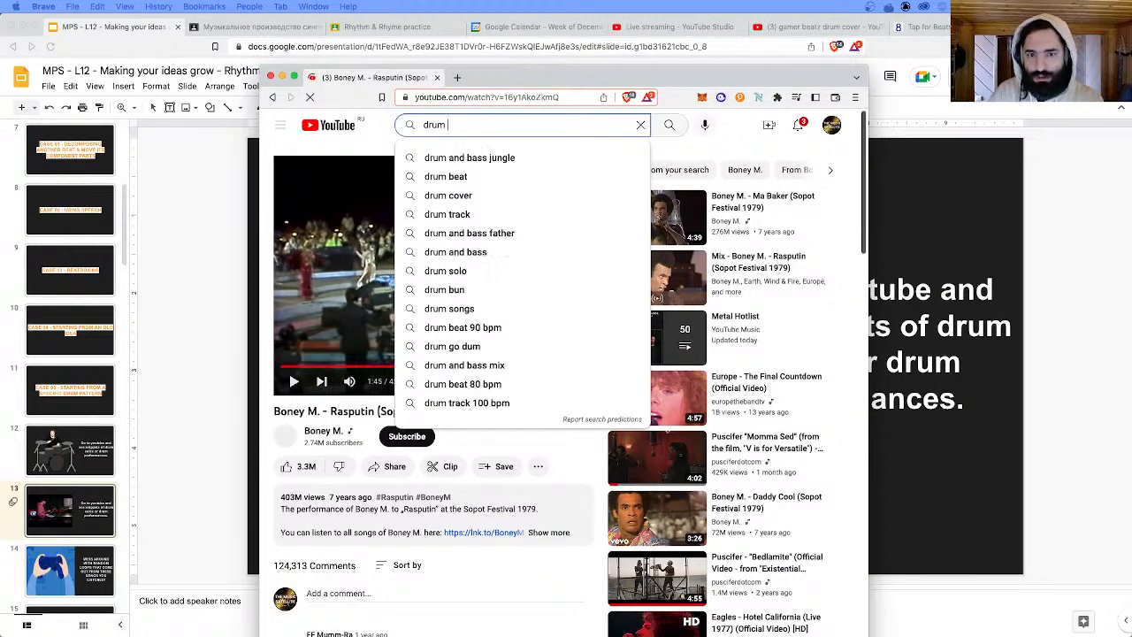
key(Return)
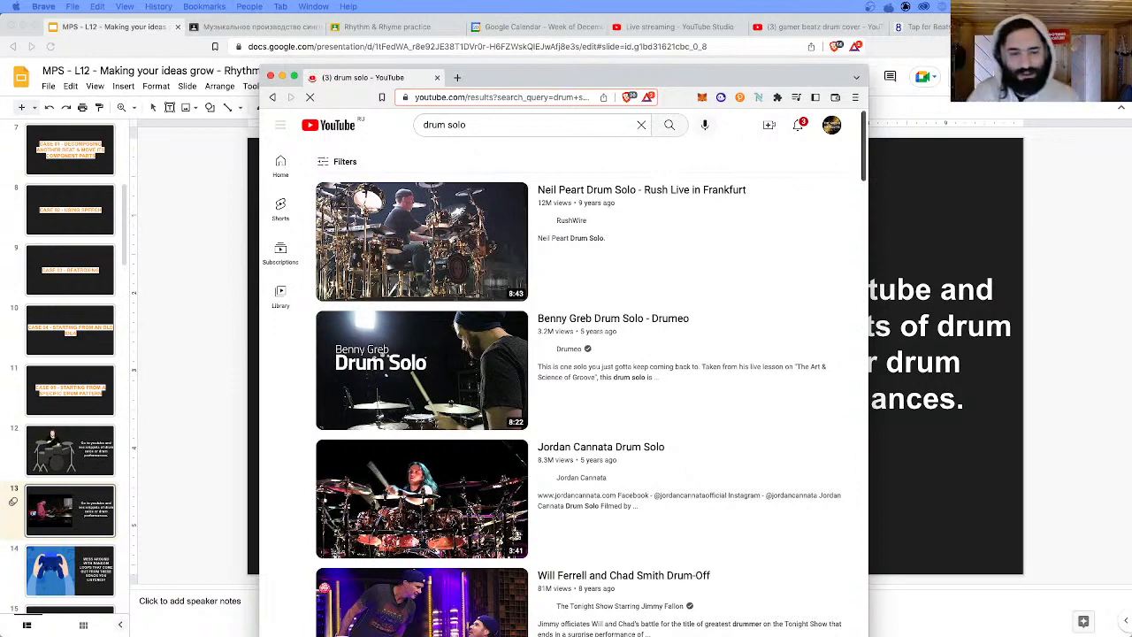
click(584, 467)
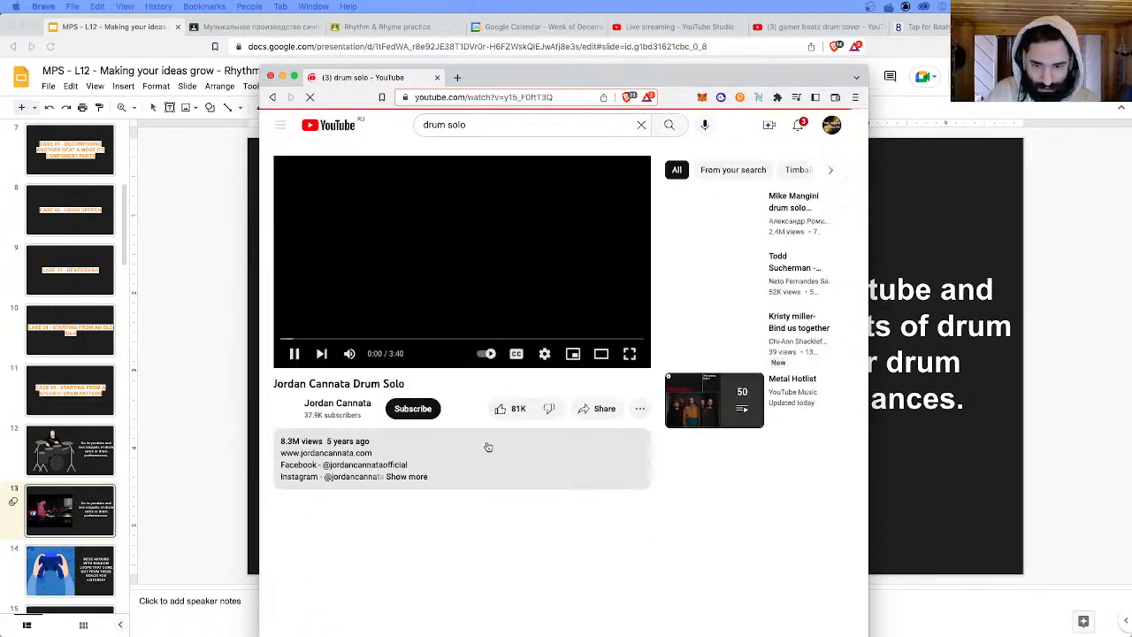
- Sample several passages of the drum solo video for a usable groove and pause it at 1:18
click(421, 340)
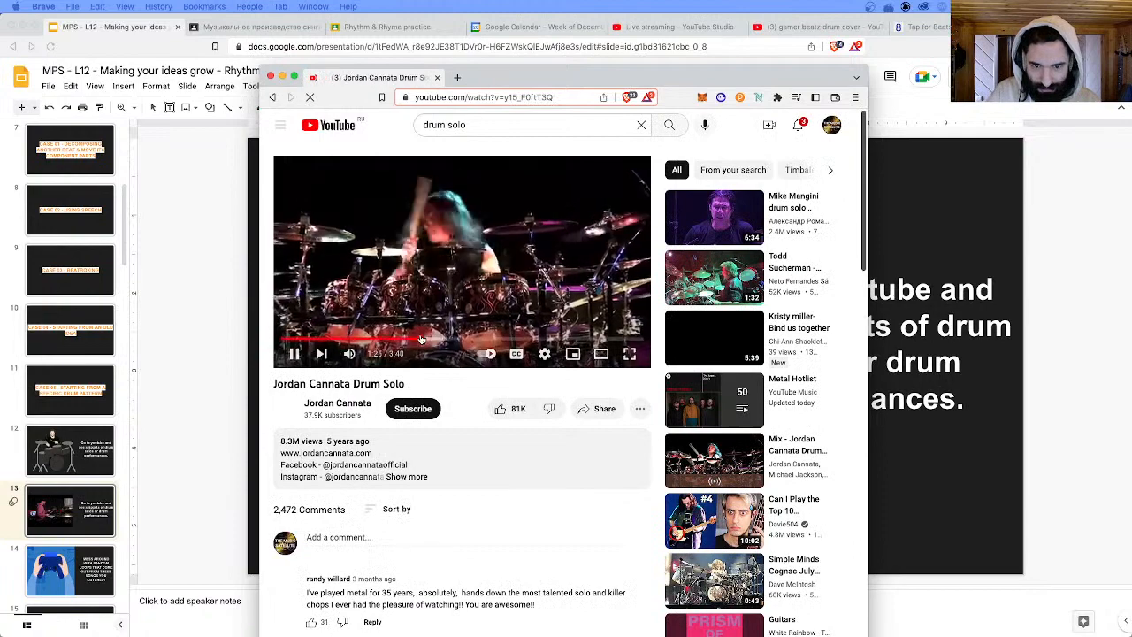
click(293, 353)
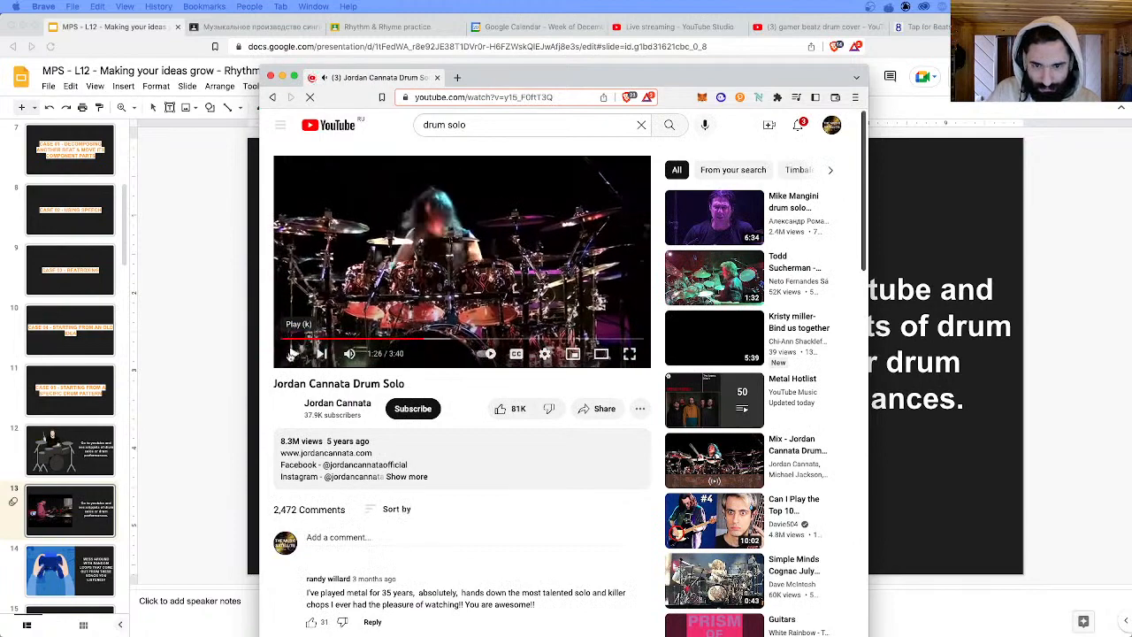
click(435, 340)
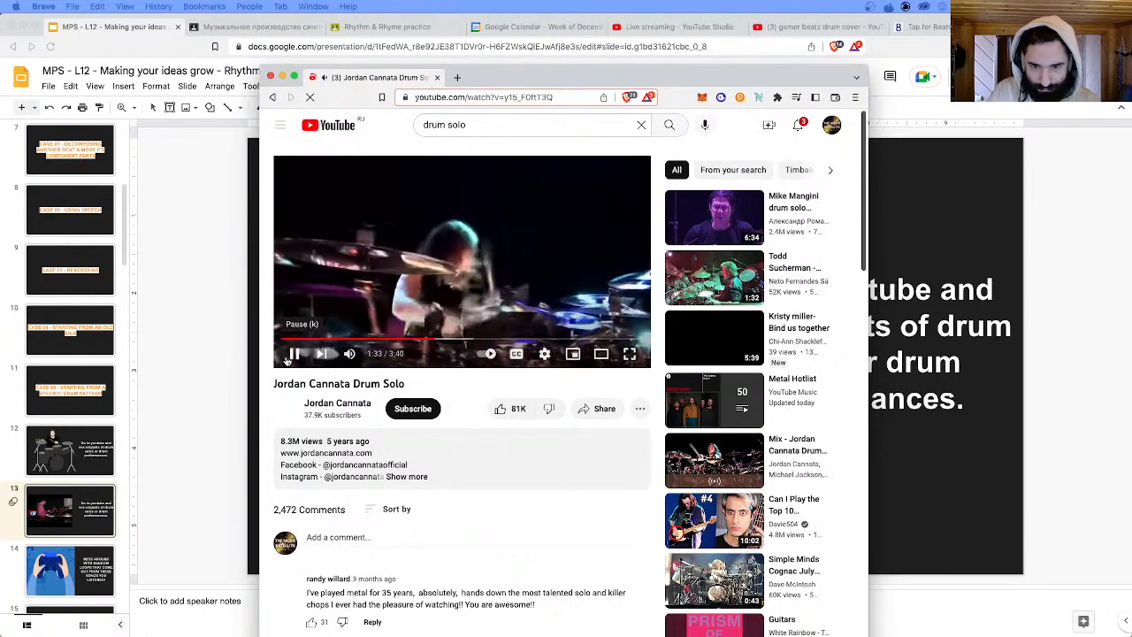
click(460, 340)
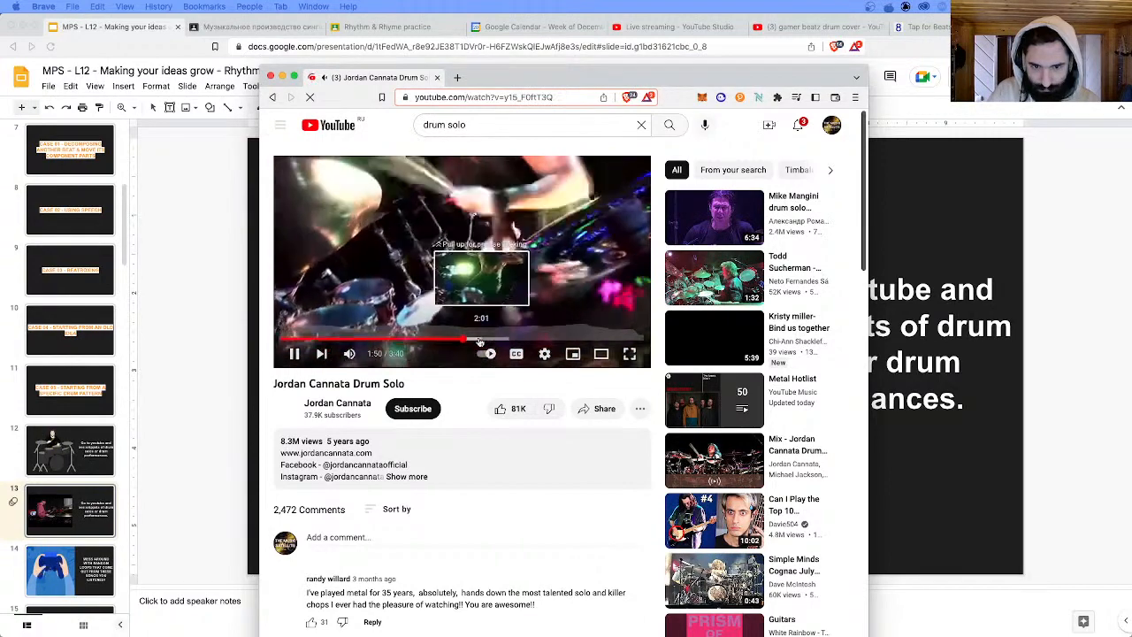
click(478, 341)
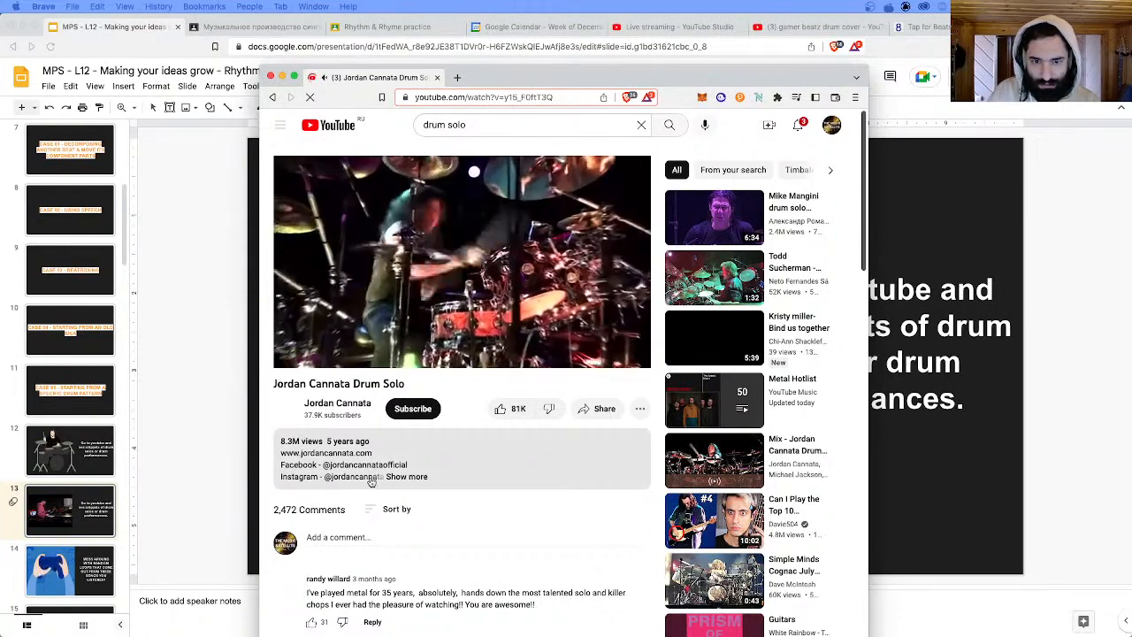
click(294, 354)
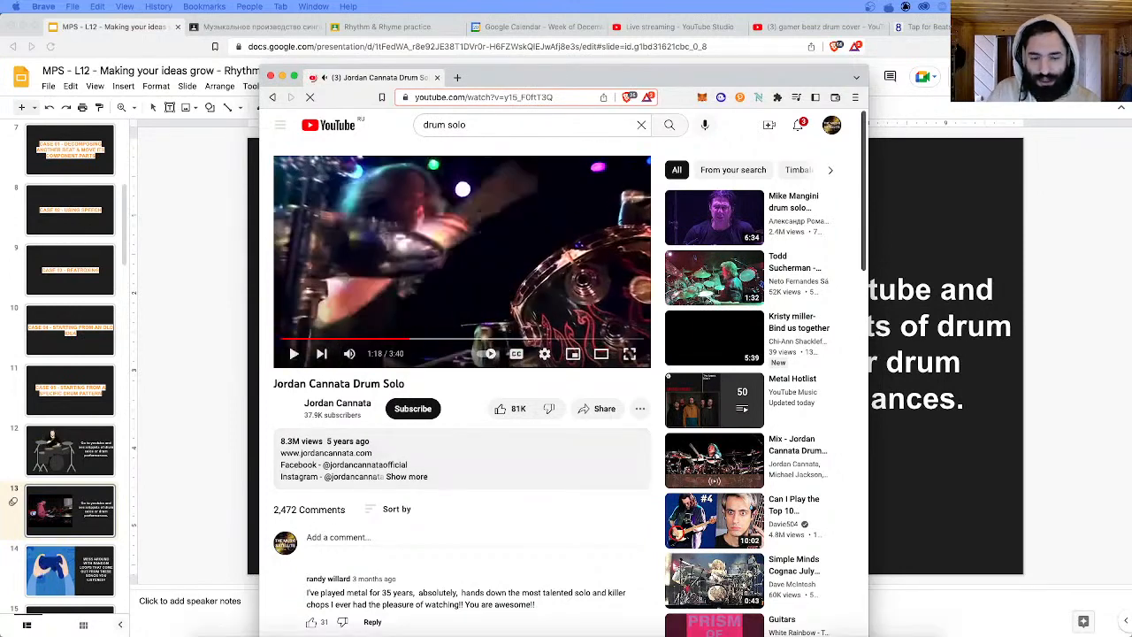
mouse_move(496, 612)
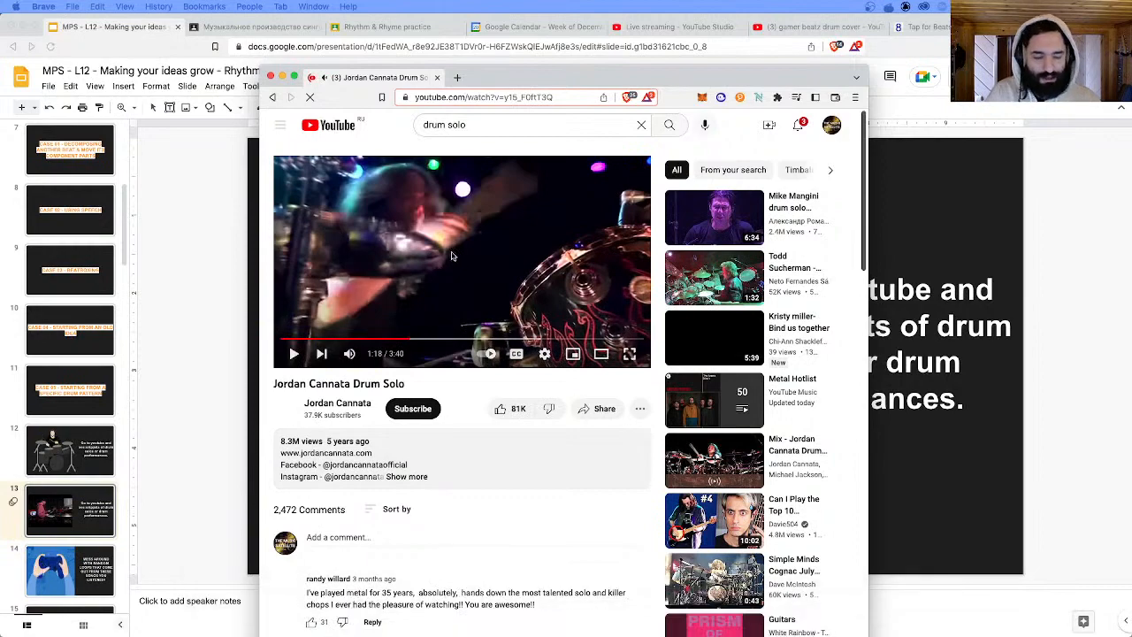
- Replay the drum solo video's passage around 1:16 and pause it there
key(Left)
click(292, 354)
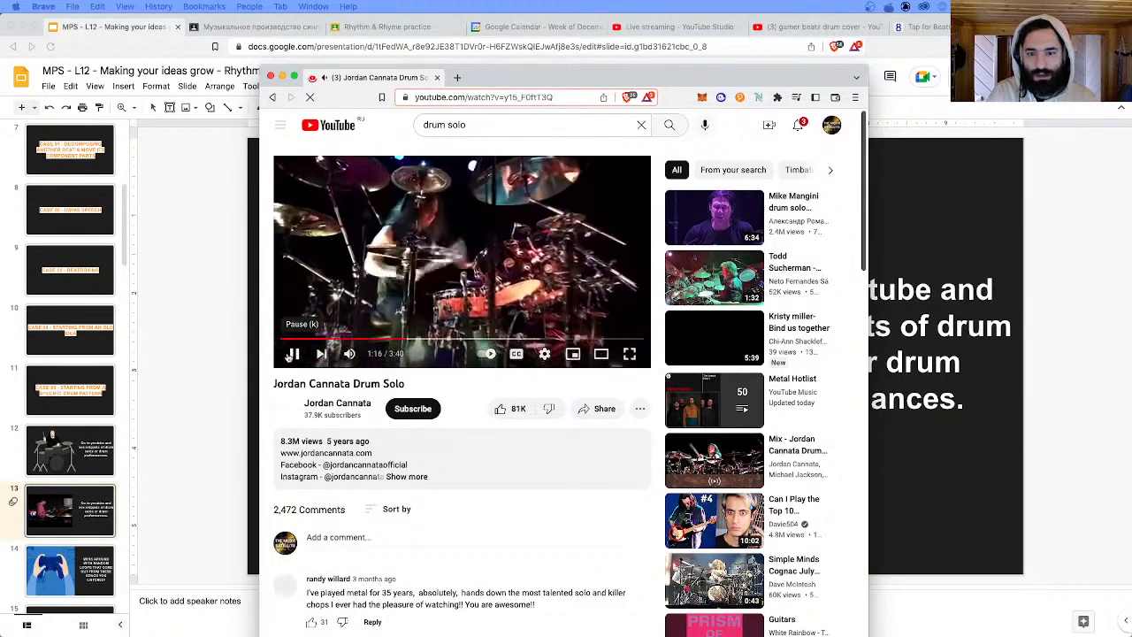
click(292, 354)
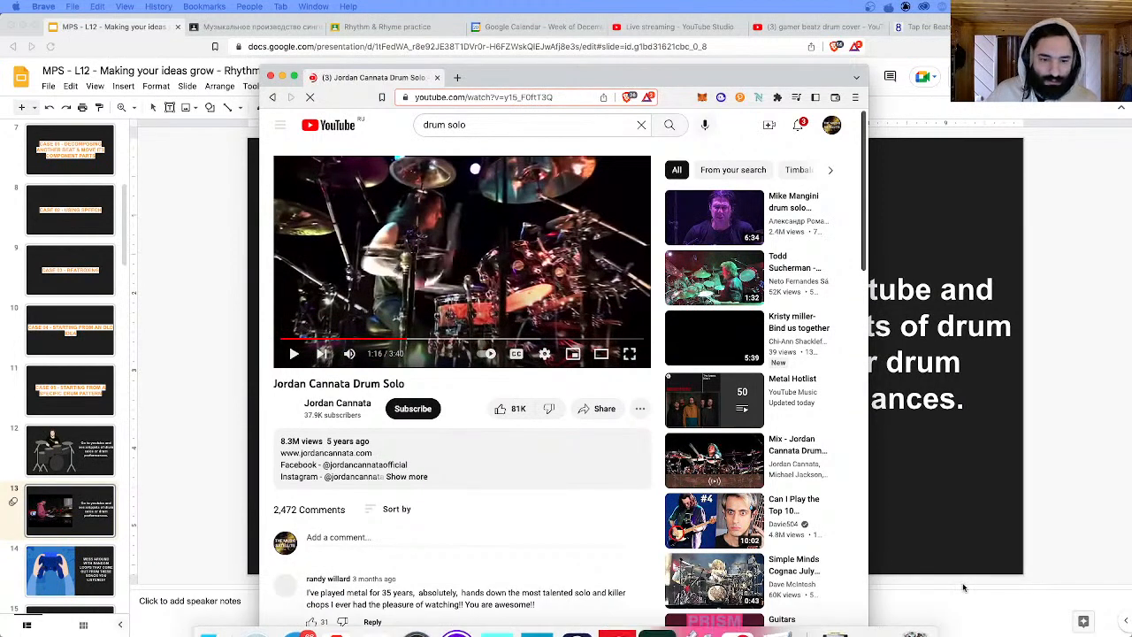
- Switch to Ableton Live and record the snare and tom groove onto the 707 Core Kit track, starting playback from bar 19
mouse_move(456, 619)
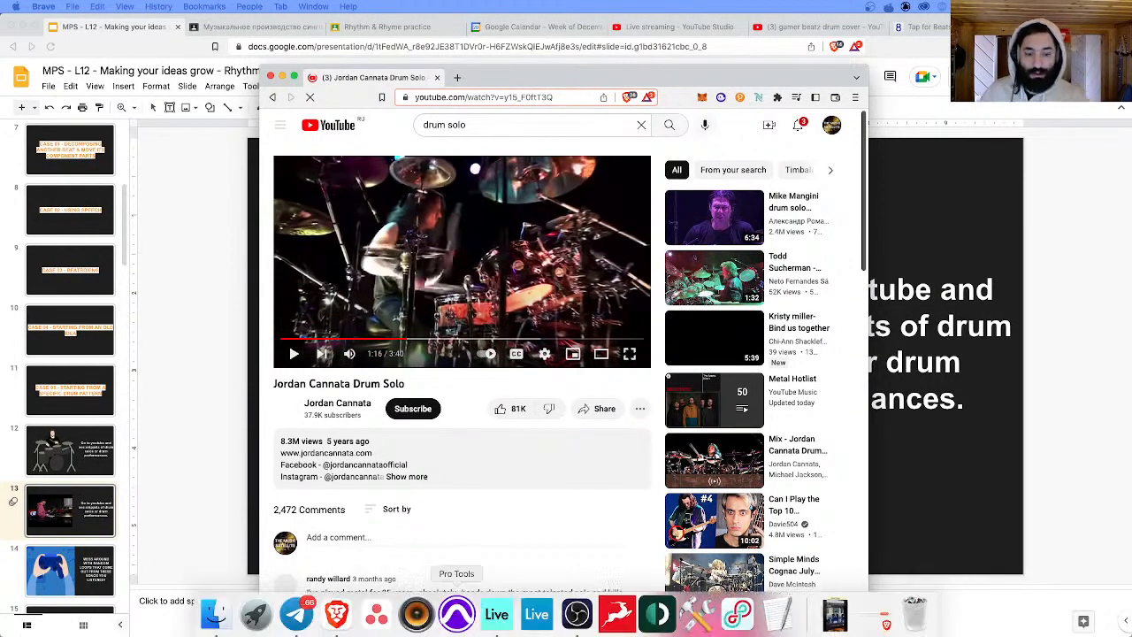
click(498, 614)
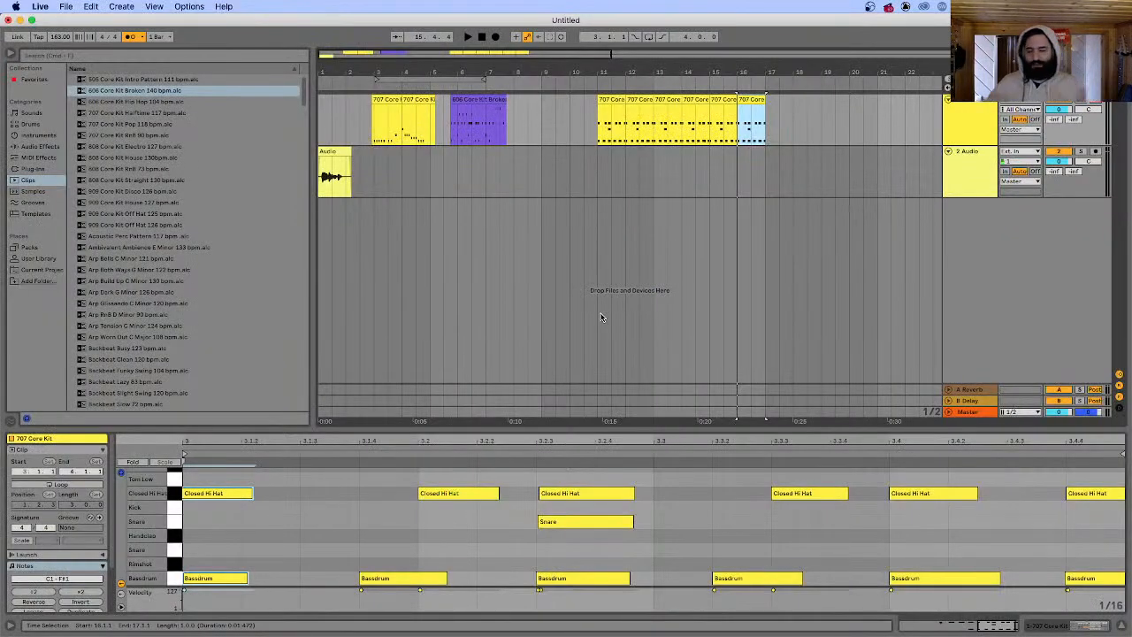
click(824, 130)
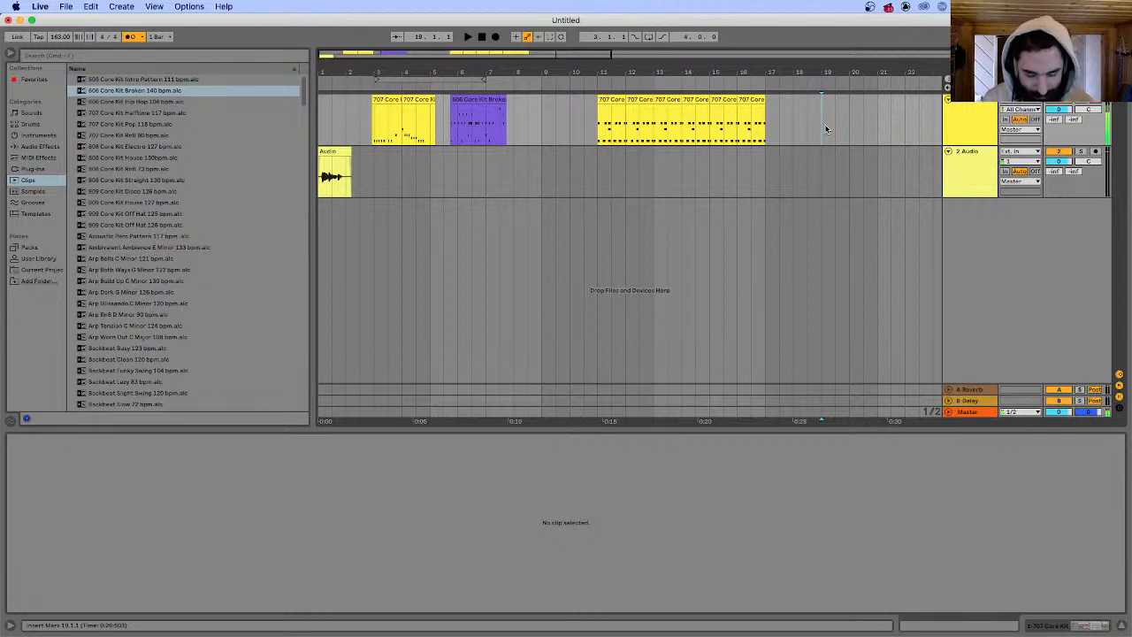
key(space)
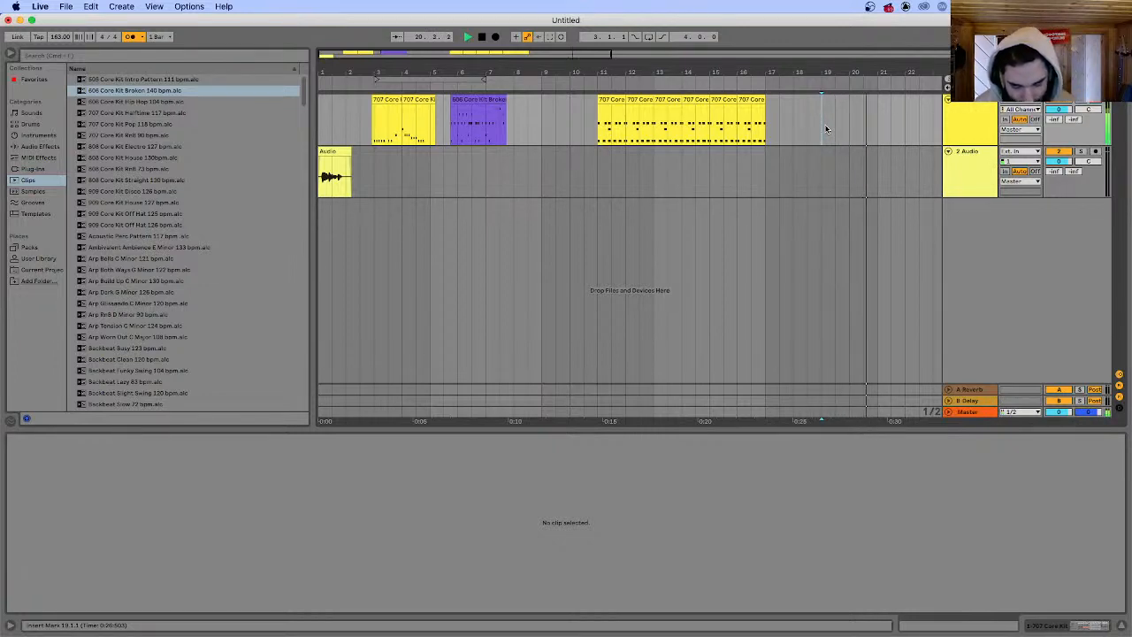
key(space)
key(space)
click(495, 36)
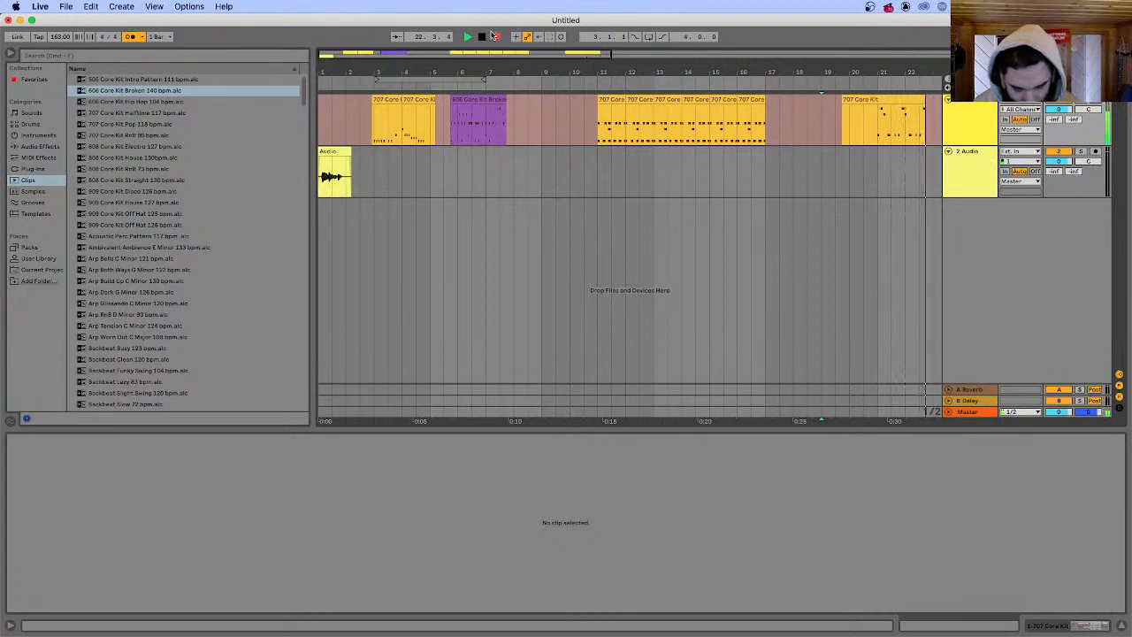
key(space)
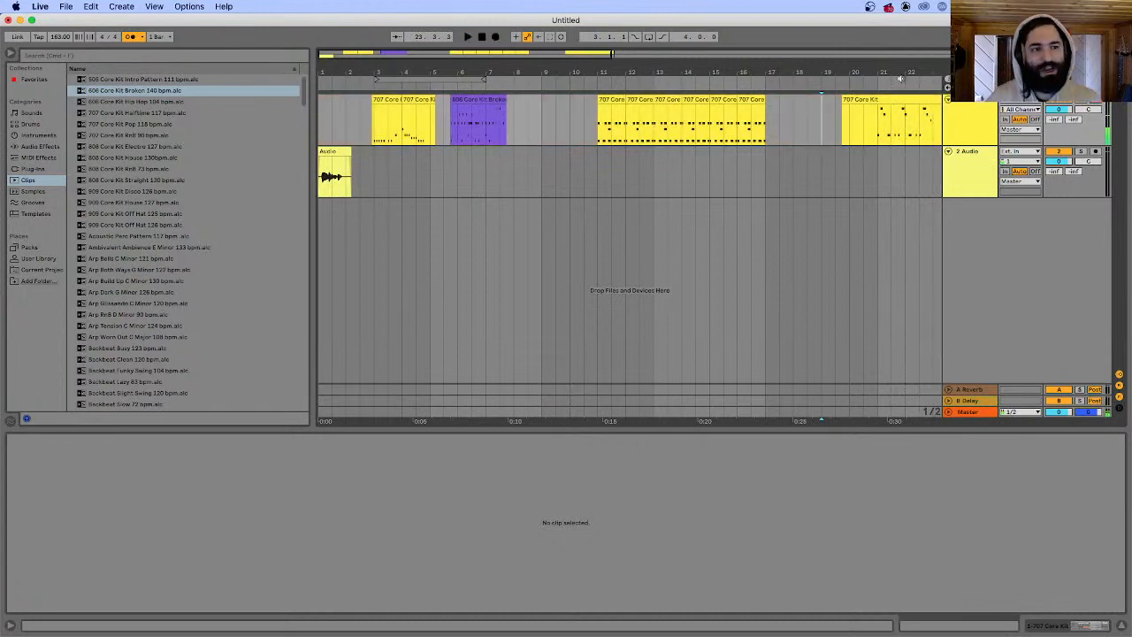
- Split the newly recorded clip at bar 21 and quantize all notes in its second part
click(876, 127)
key(super+e)
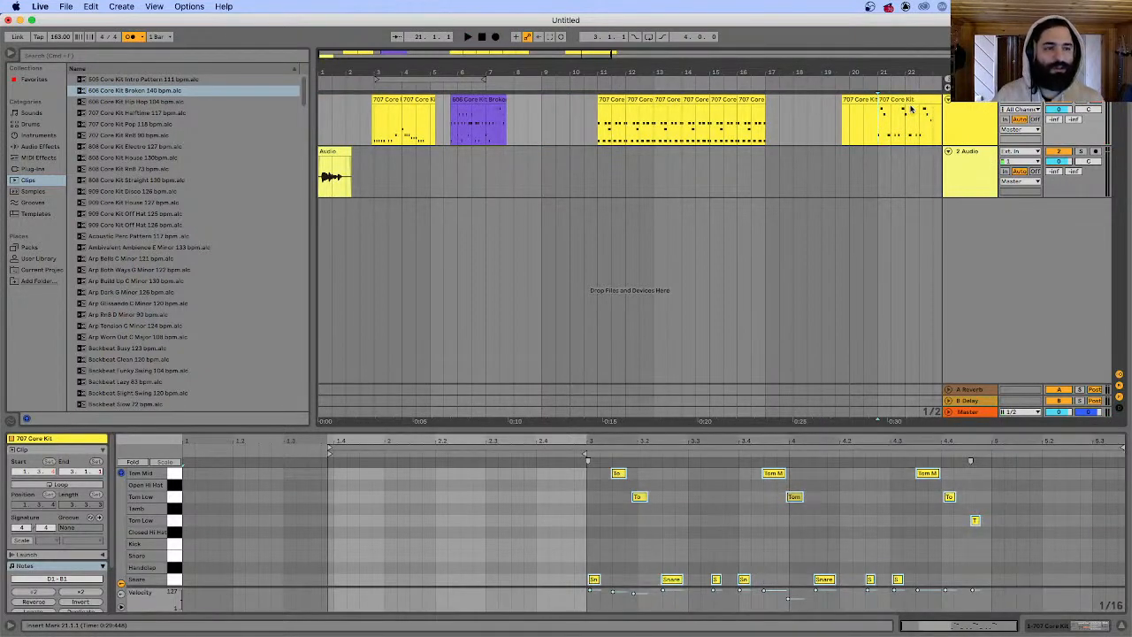
click(900, 99)
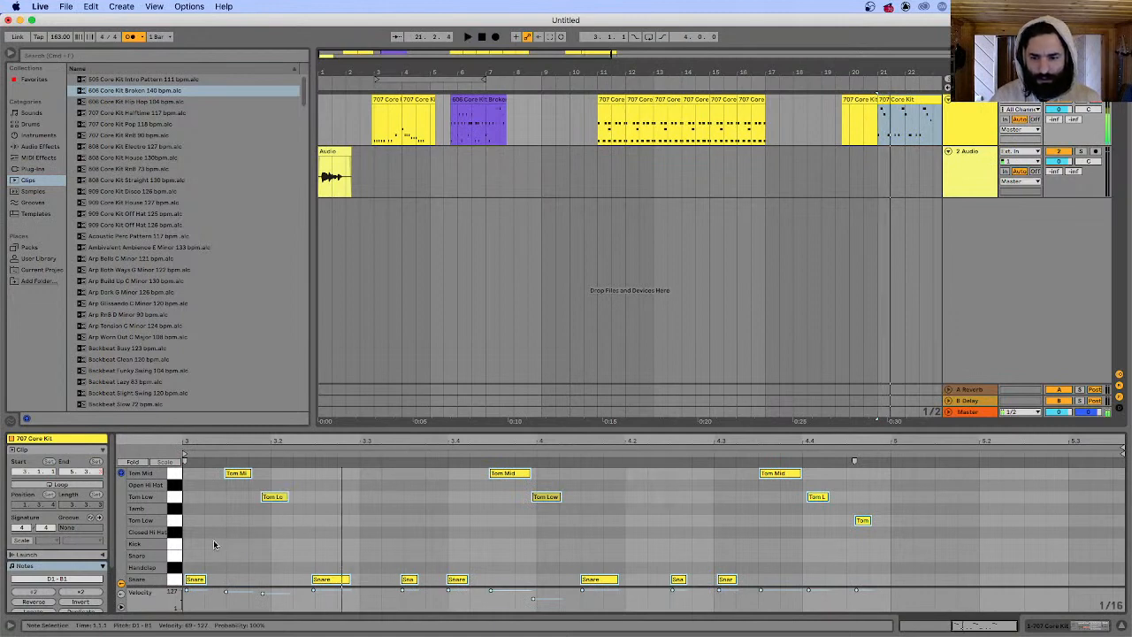
click(235, 537)
key(super+a)
right_click(273, 501)
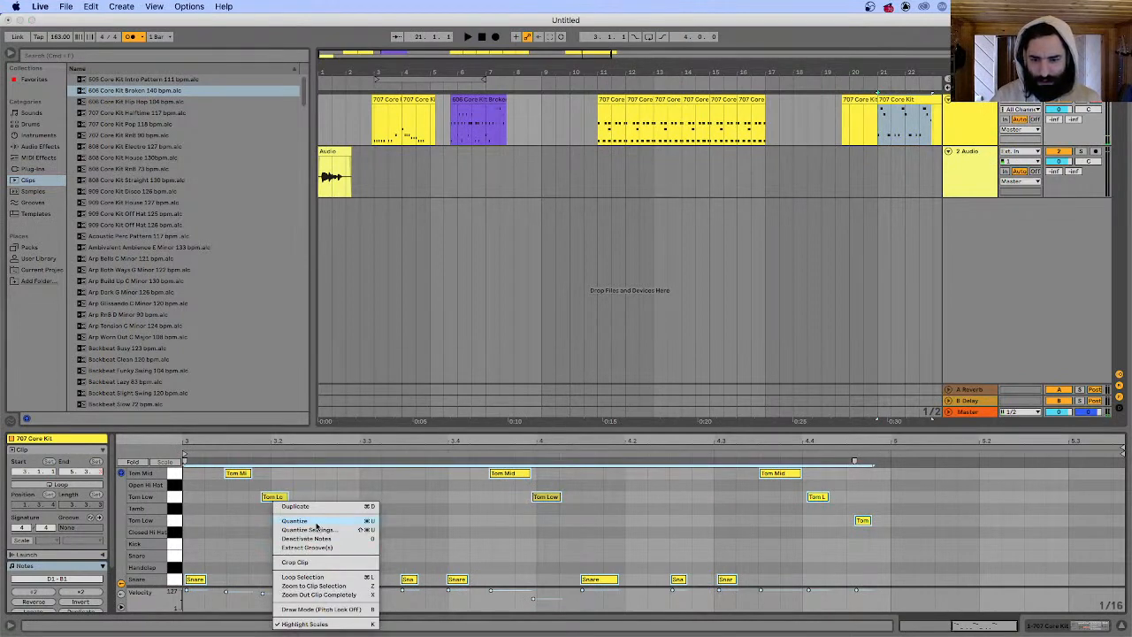
click(317, 527)
click(202, 515)
- Align the Tom Mid notes to 3.1.3 and 3.4.3 and the Snare notes to 3.2.3, 3.3.3 and 4.1.3
click(234, 474)
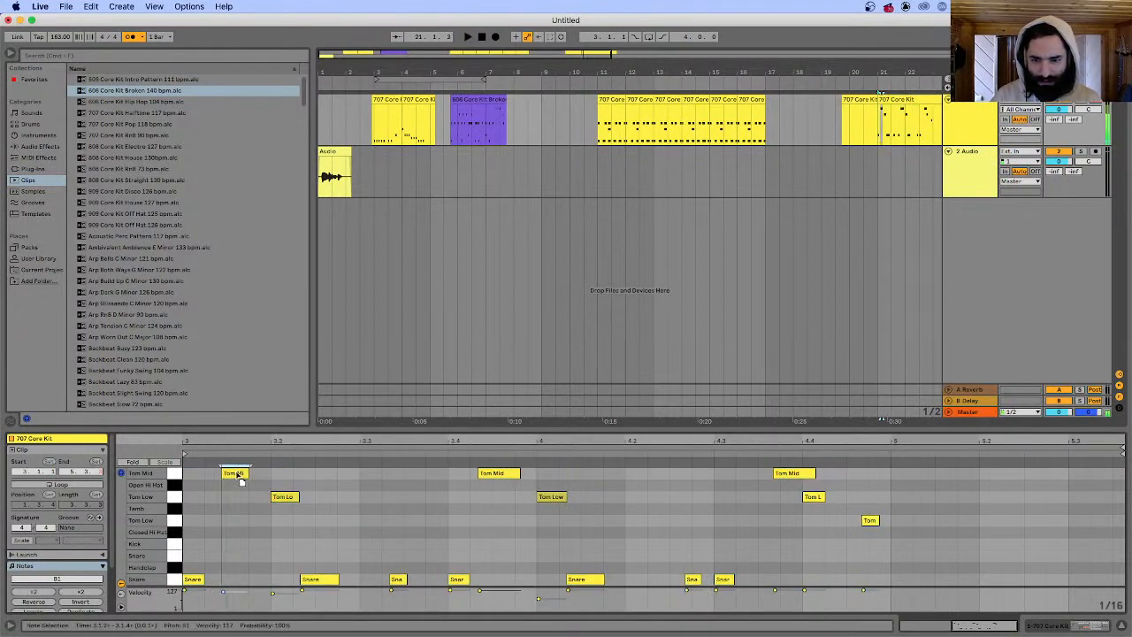
drag(239, 481, 244, 479)
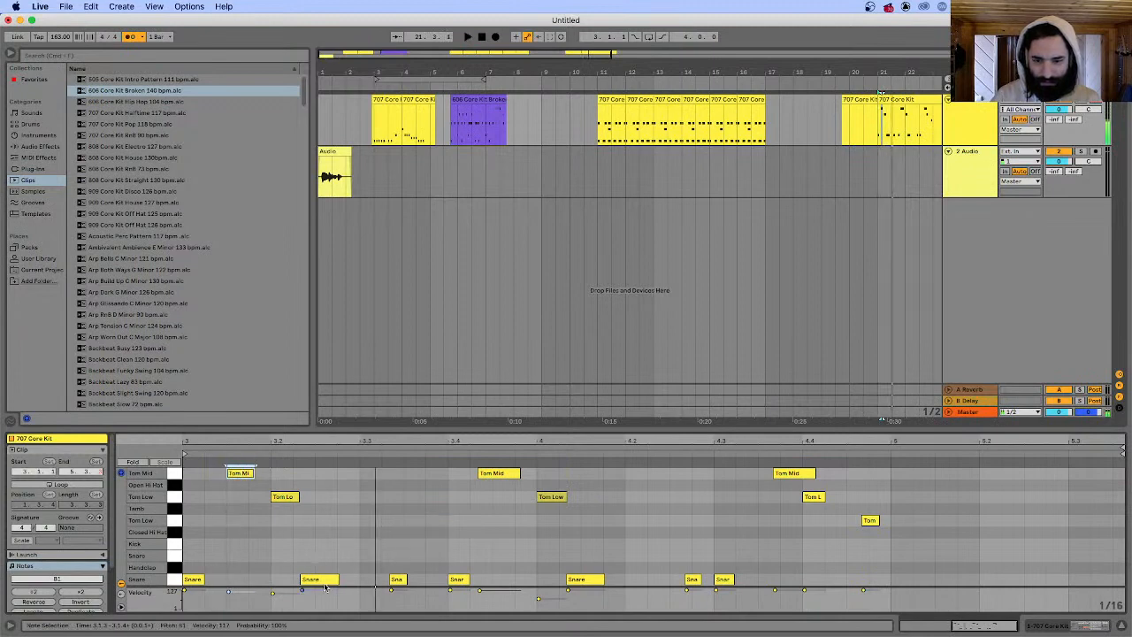
drag(325, 586, 414, 581)
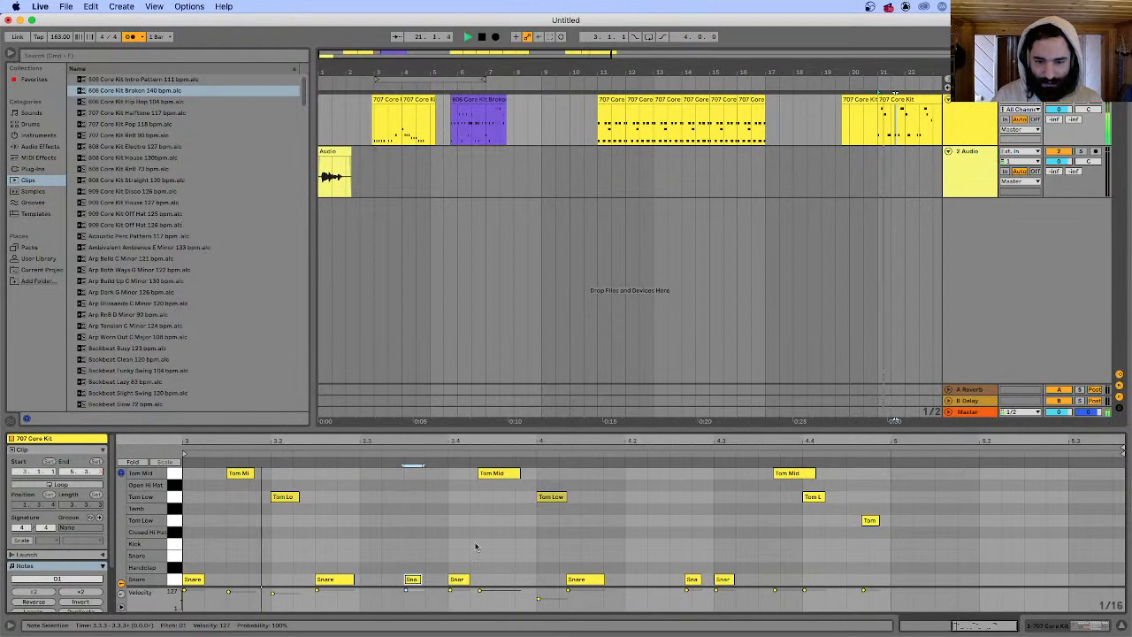
drag(497, 477, 511, 478)
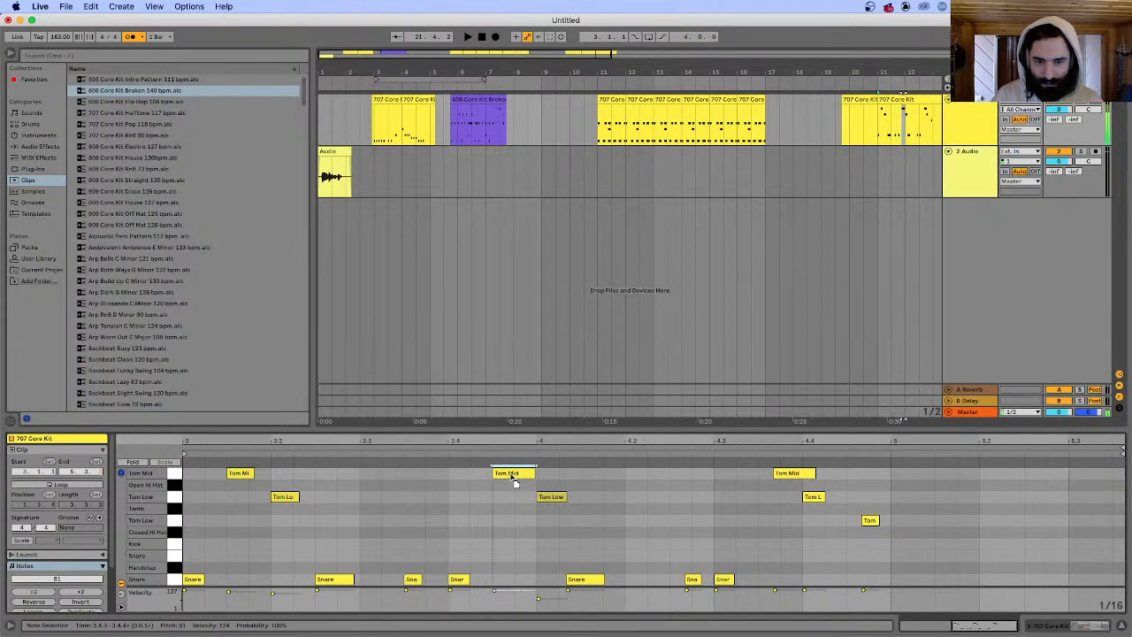
drag(587, 580, 602, 582)
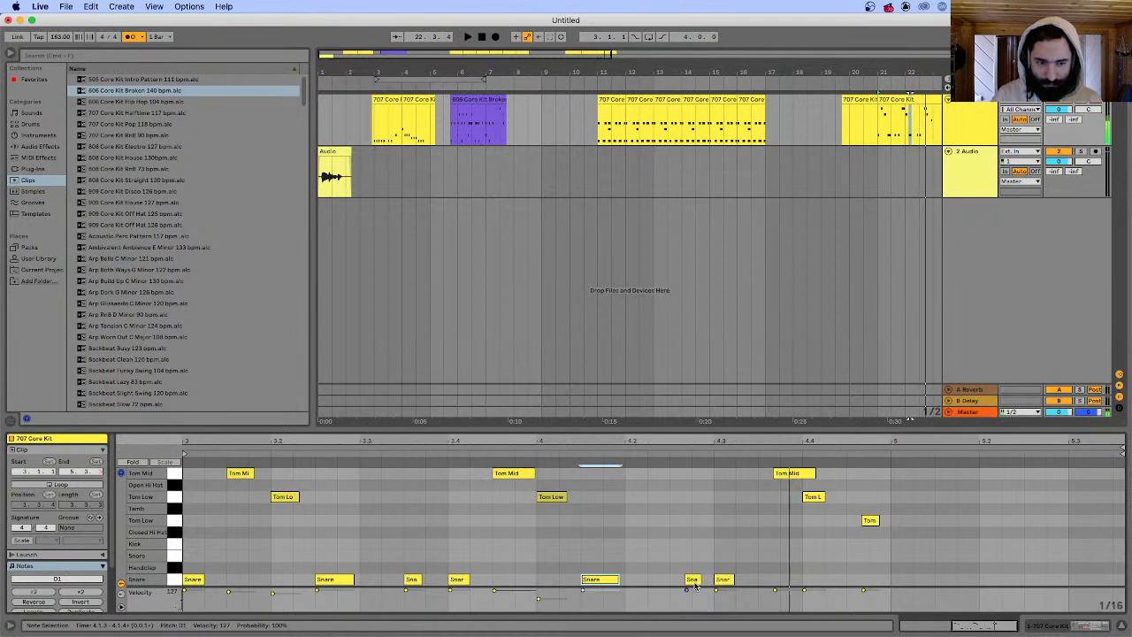
- Align the closing notes: Snares to 4.2.3 and 4.3.1, Tom Mid to 4.3.3 and the last Tom Low to 4.4.3
drag(696, 583, 701, 583)
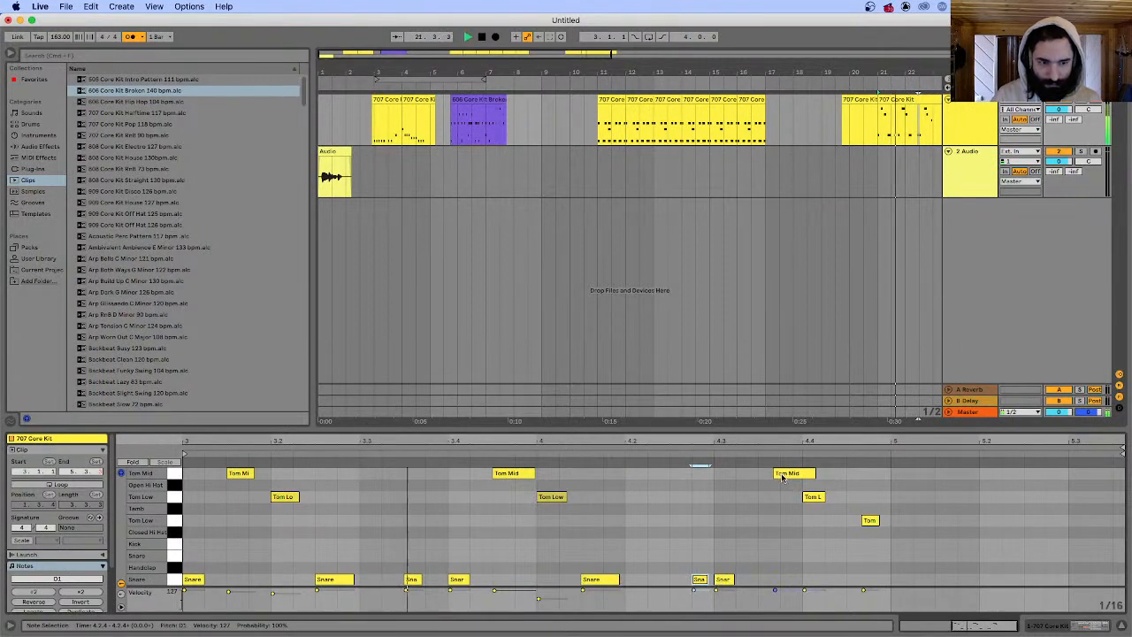
drag(782, 476, 790, 476)
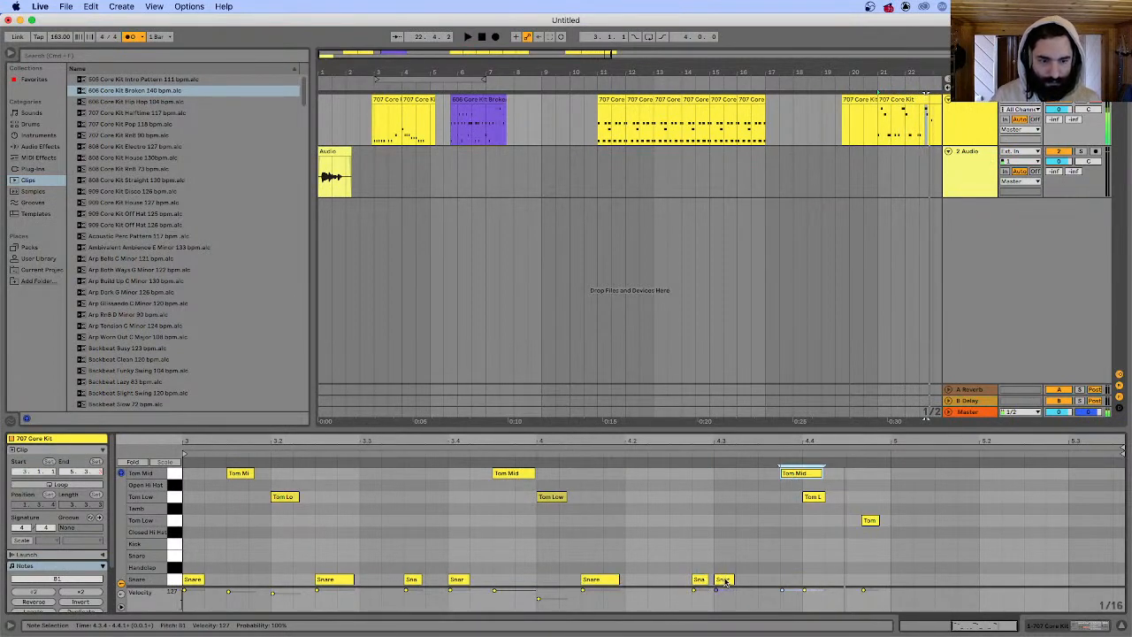
drag(725, 583, 752, 584)
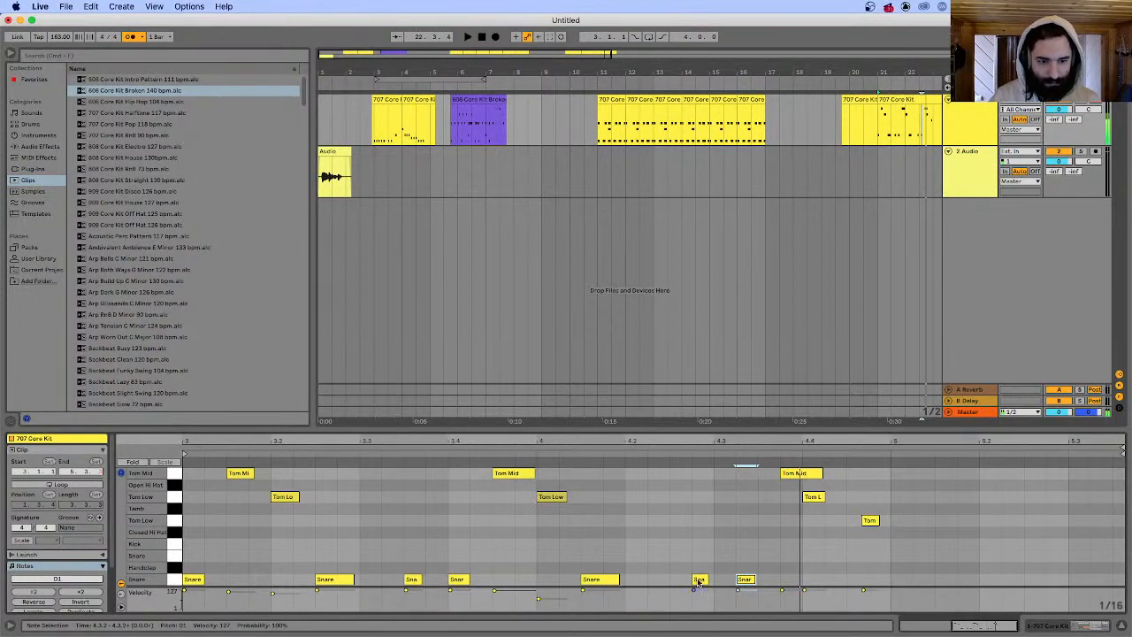
drag(698, 582, 724, 580)
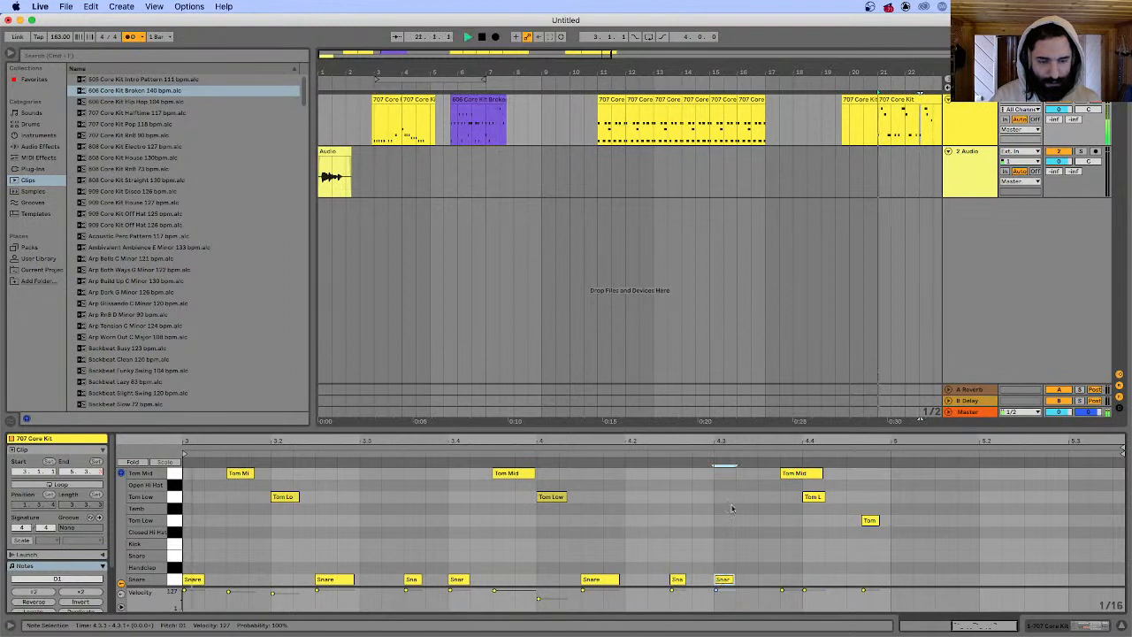
drag(796, 473, 773, 473)
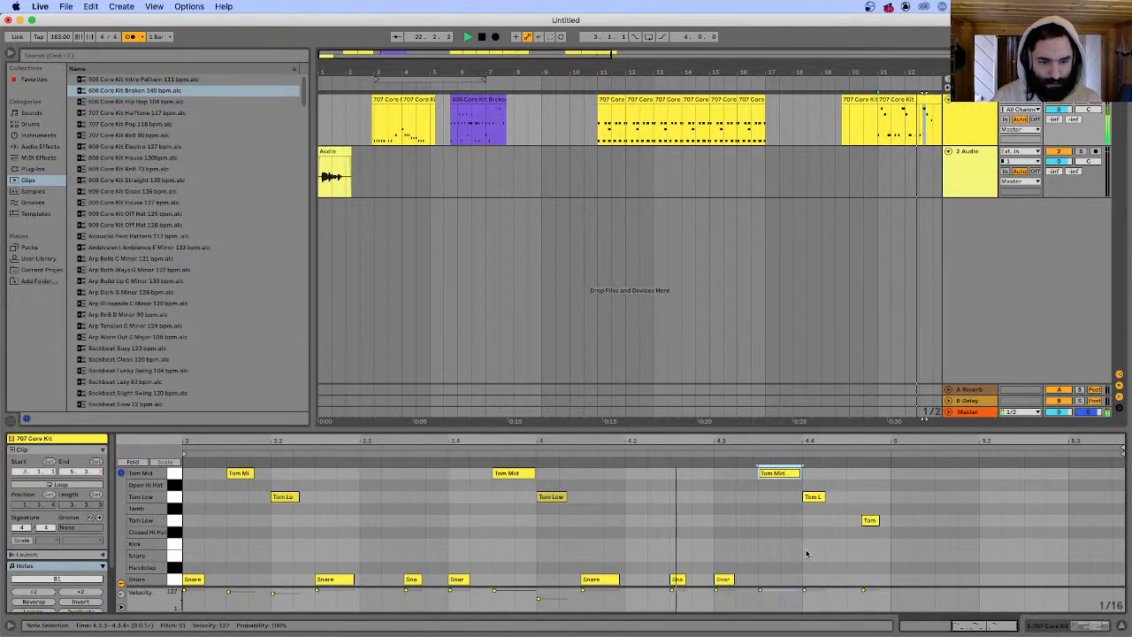
click(870, 521)
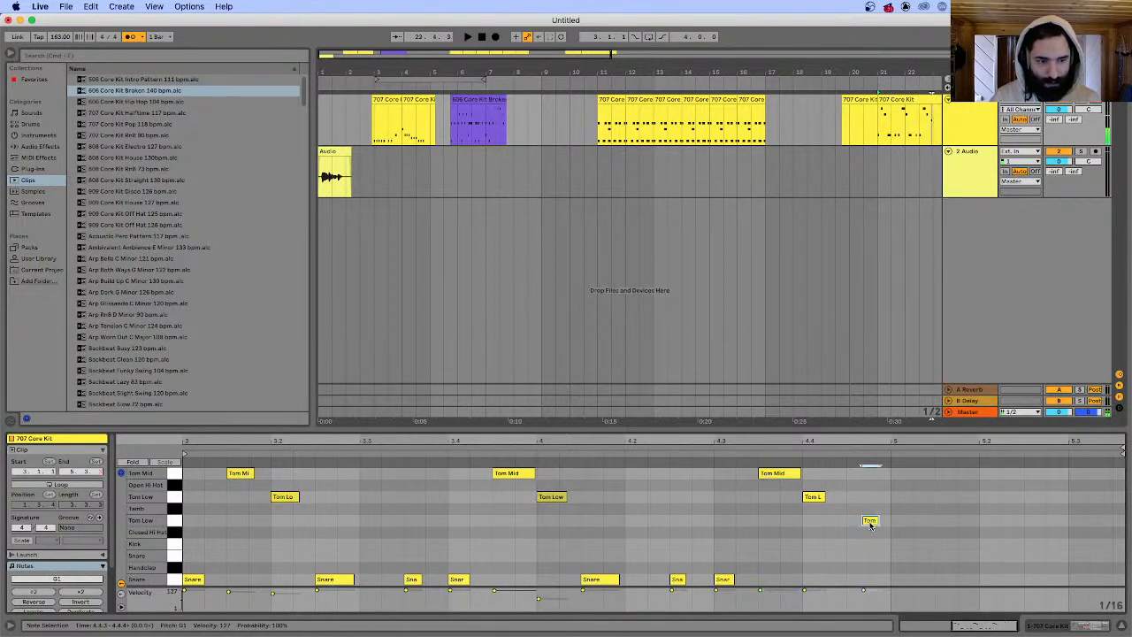
drag(871, 521, 855, 522)
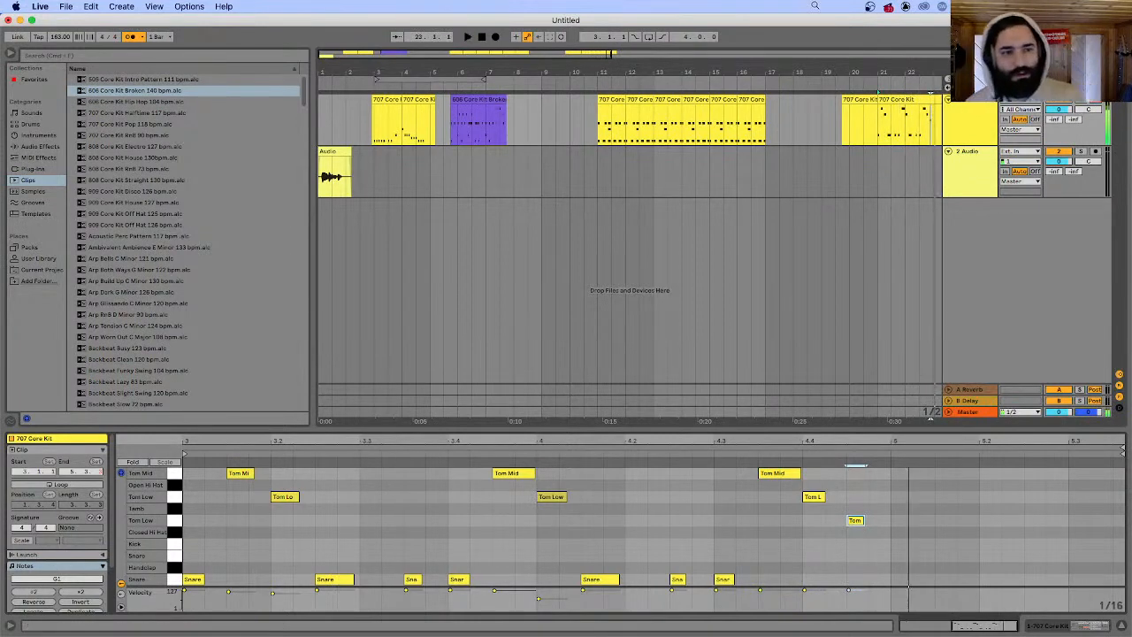
- Trim the recording to bars 21 and 22 by deleting the pieces before bar 21 and after bar 23, and play the remaining clip
click(694, 123)
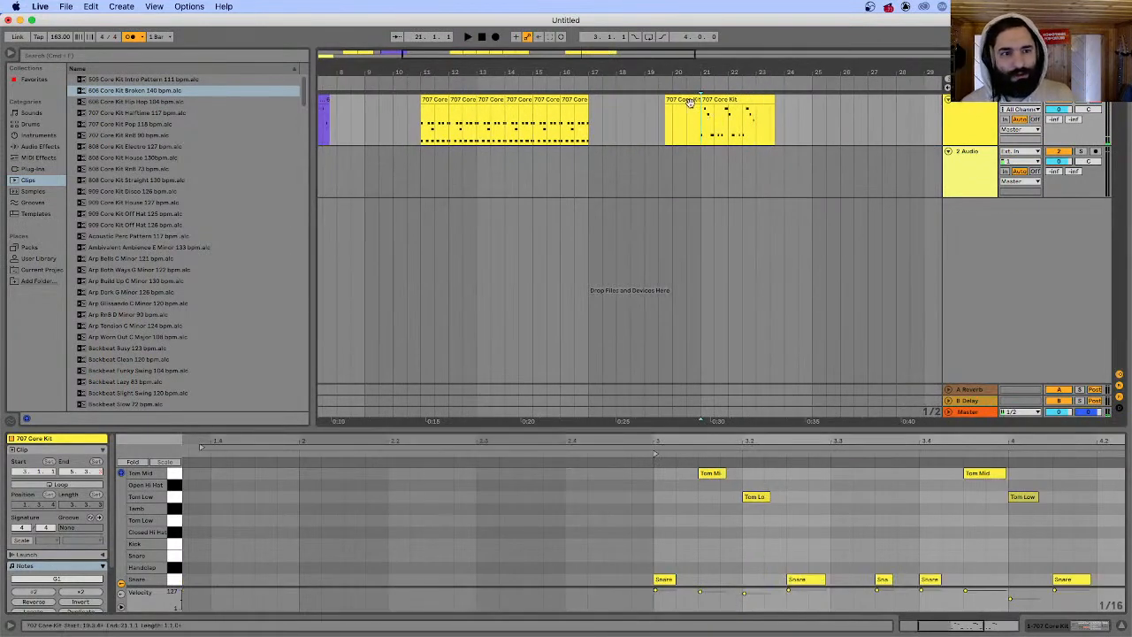
click(678, 100)
key(Delete)
click(757, 123)
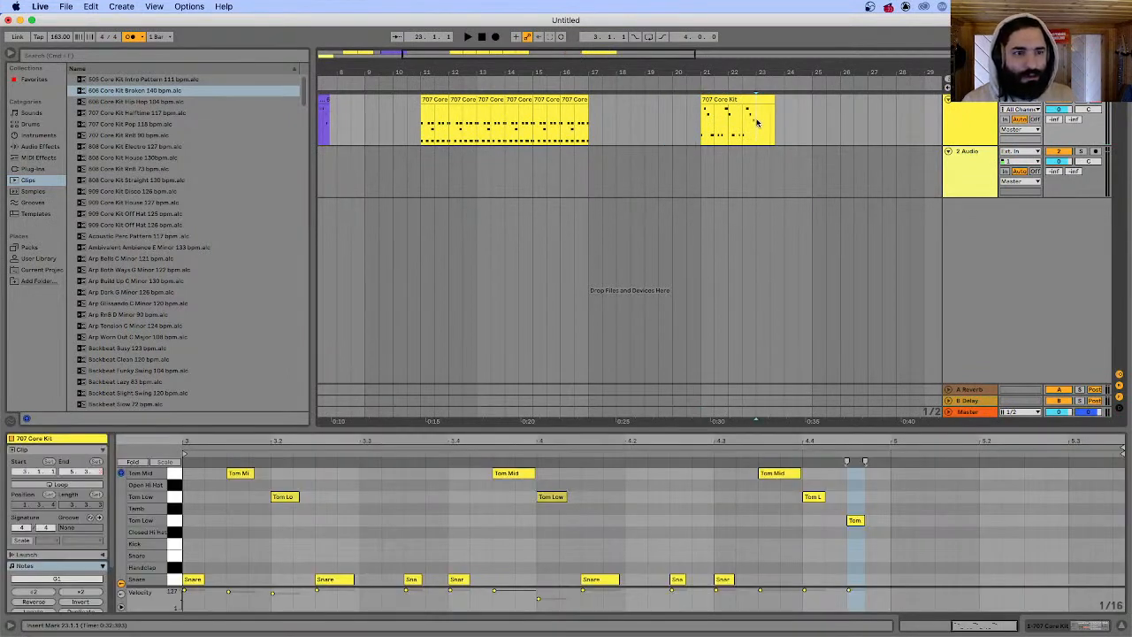
key(super+e)
click(762, 101)
key(Delete)
click(711, 100)
key(space)
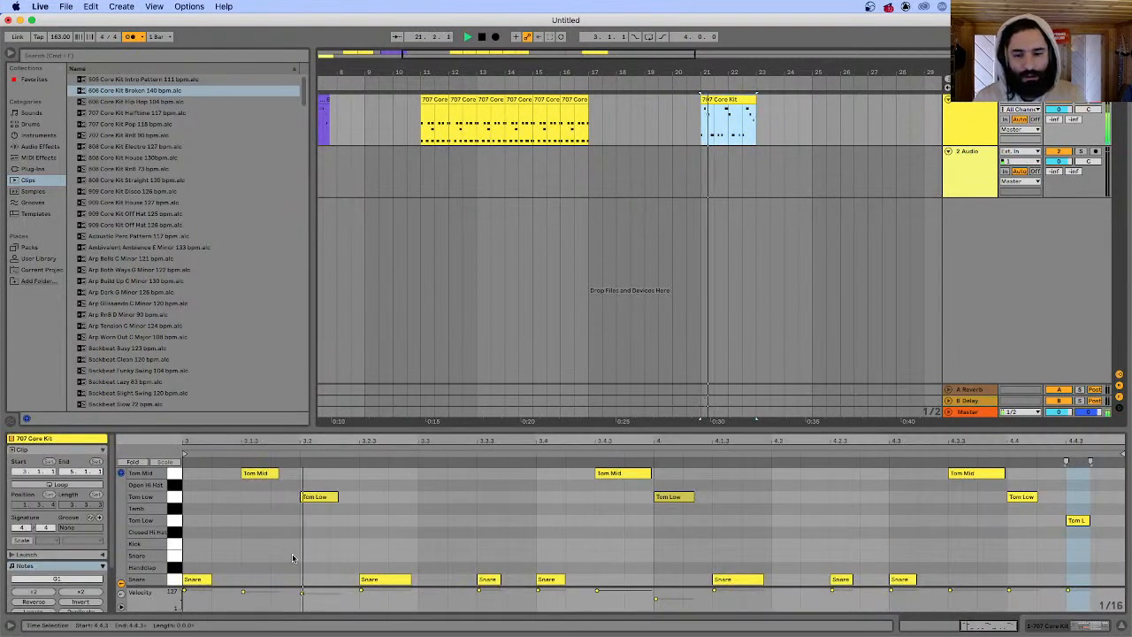
- Move all Tom Mid notes to Closed Hi Hat and the three matching upper Tom Low notes to Handclap
scroll(276, 546, down, 2)
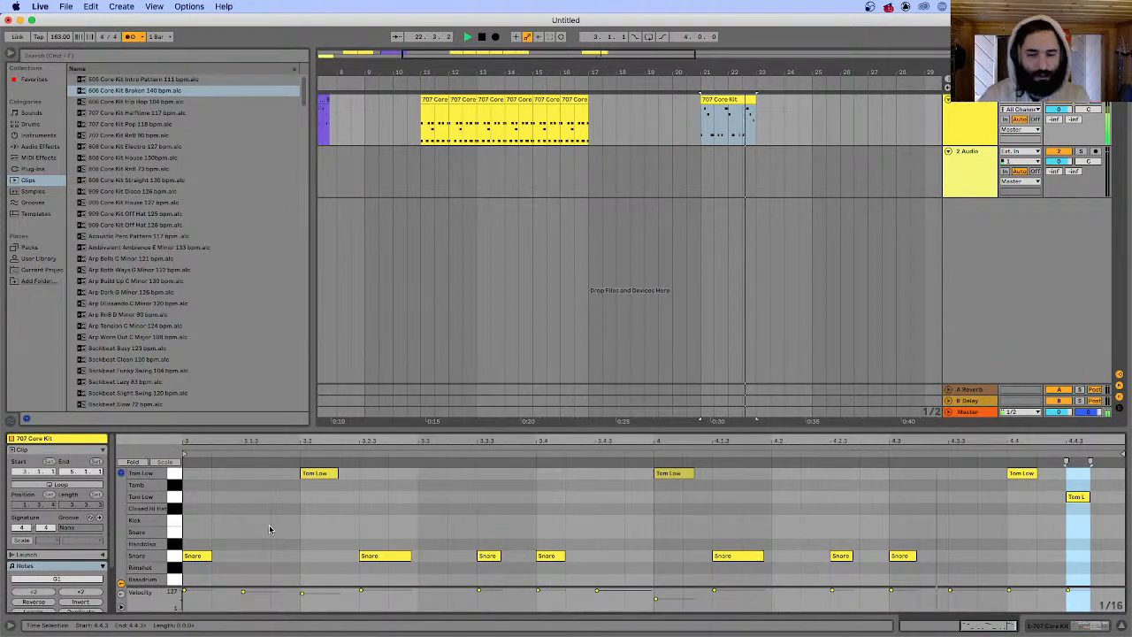
scroll(269, 529, up, 4)
scroll(265, 510, down, 1)
click(171, 485)
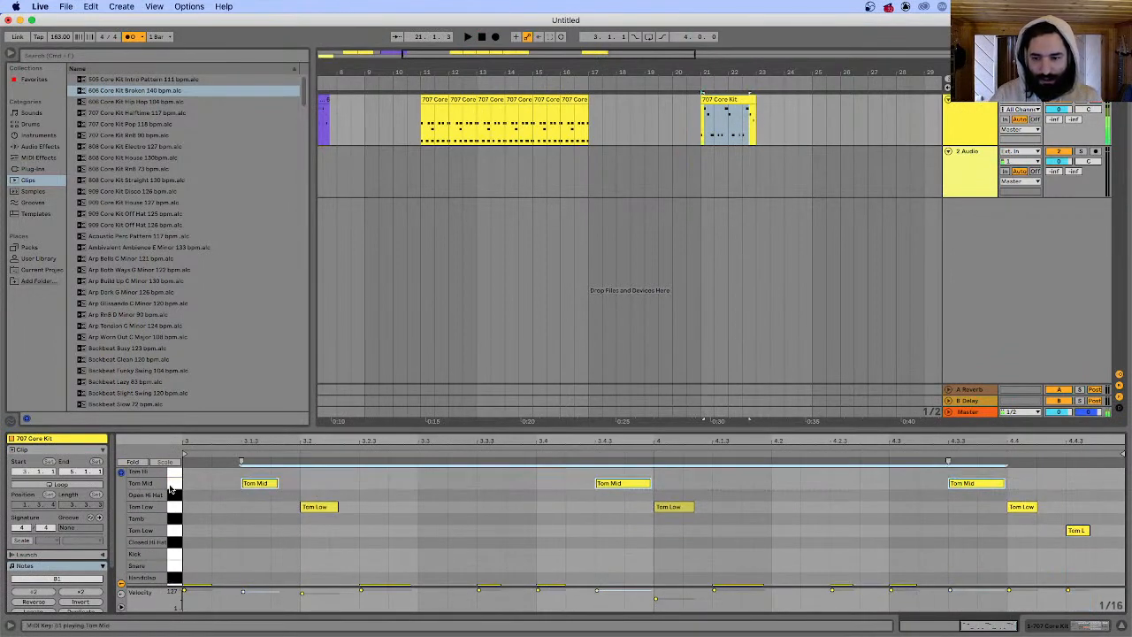
drag(254, 485, 260, 550)
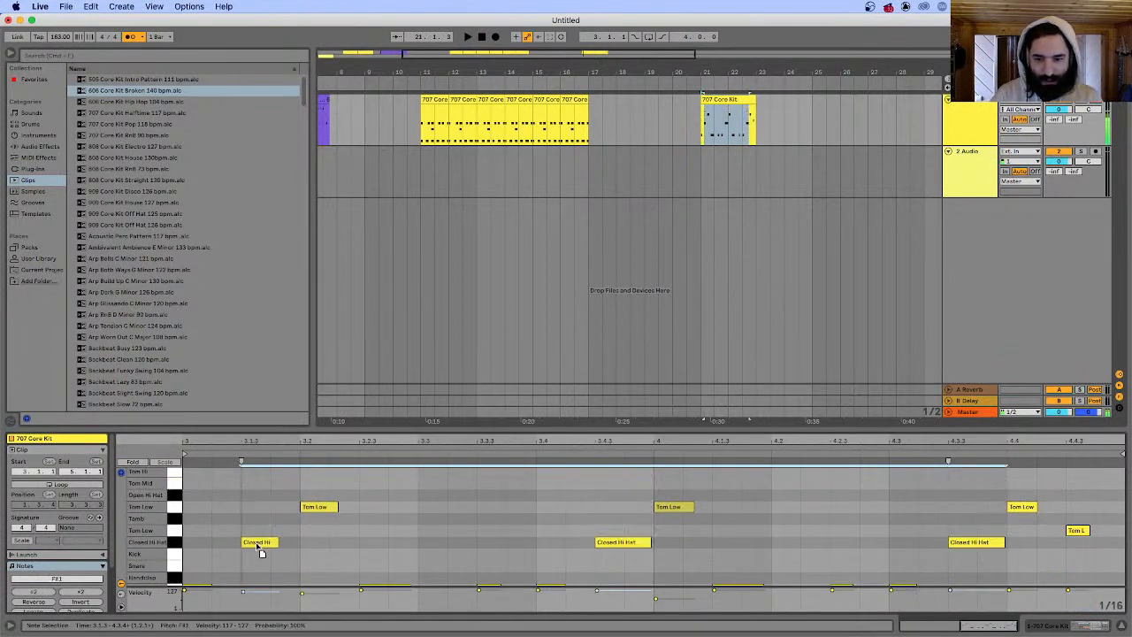
click(176, 509)
drag(323, 508, 327, 584)
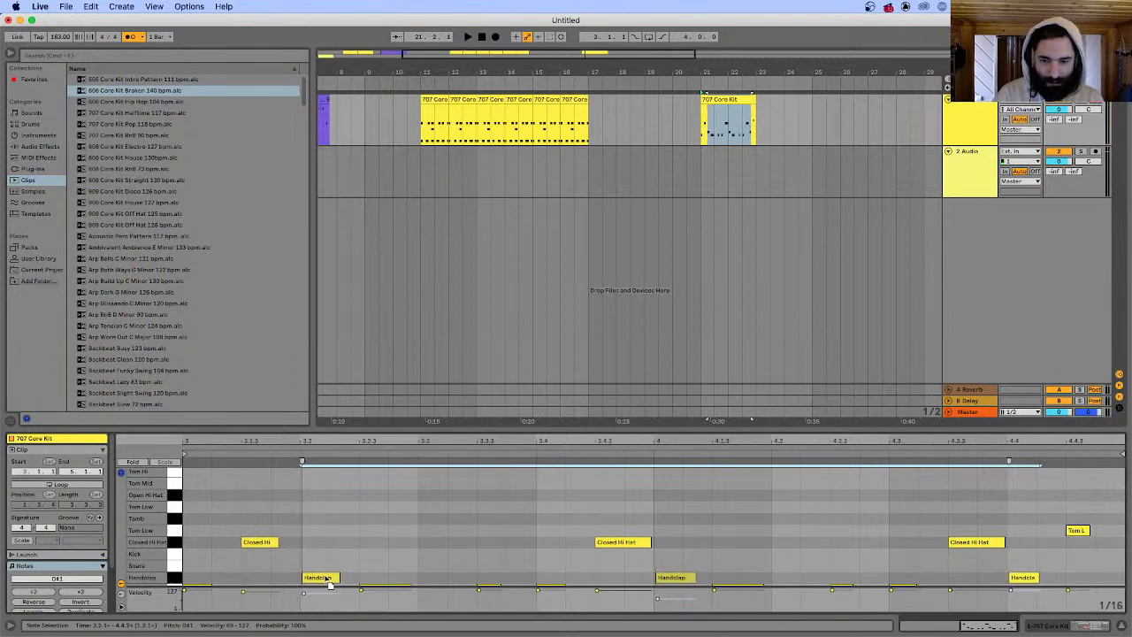
- Move all Snare notes to Bassdrum, listening to the pattern before and after the change
key(space)
scroll(352, 530, down, 3)
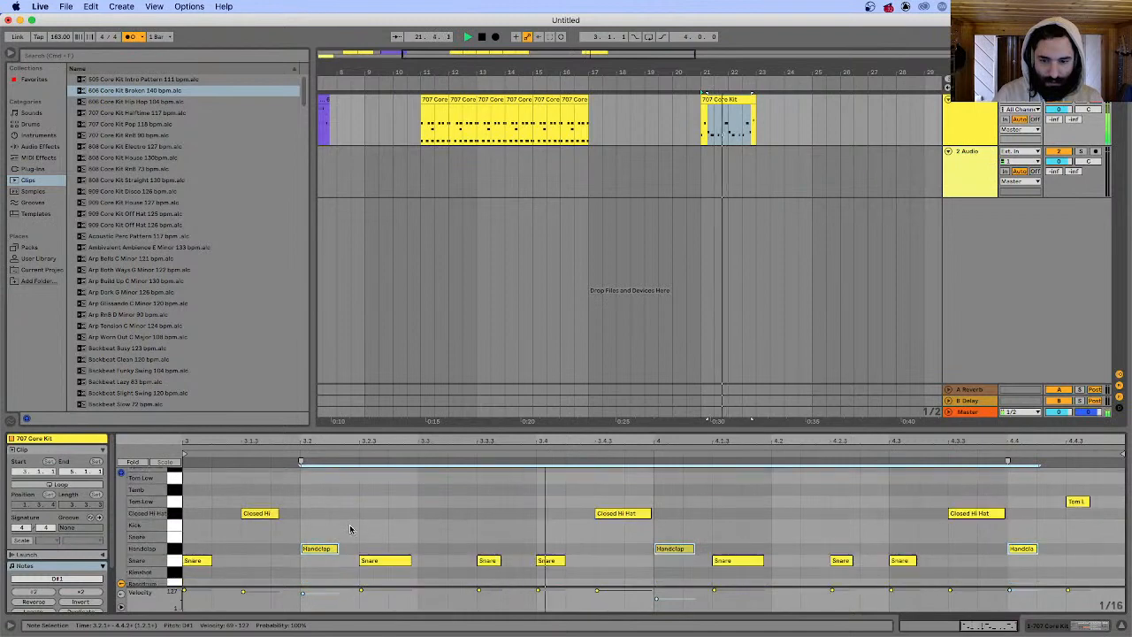
key(space)
click(173, 557)
drag(199, 559, 203, 595)
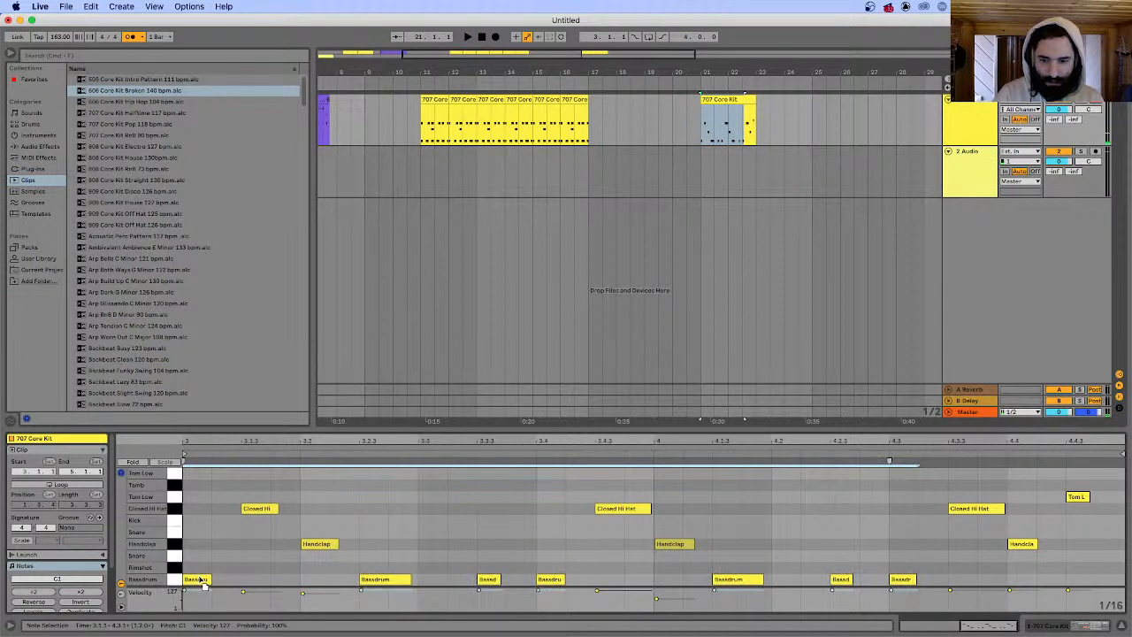
key(space)
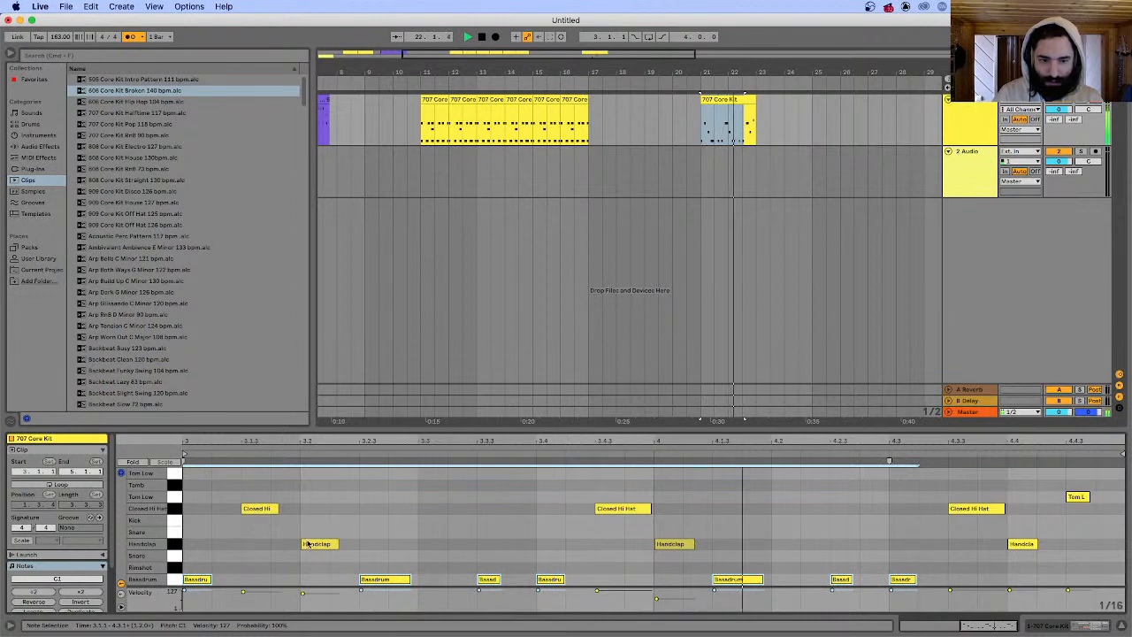
- Duplicate the two-bar clip once and move both copies to start at bar 17, directly after the existing pattern
click(734, 108)
key(super+d)
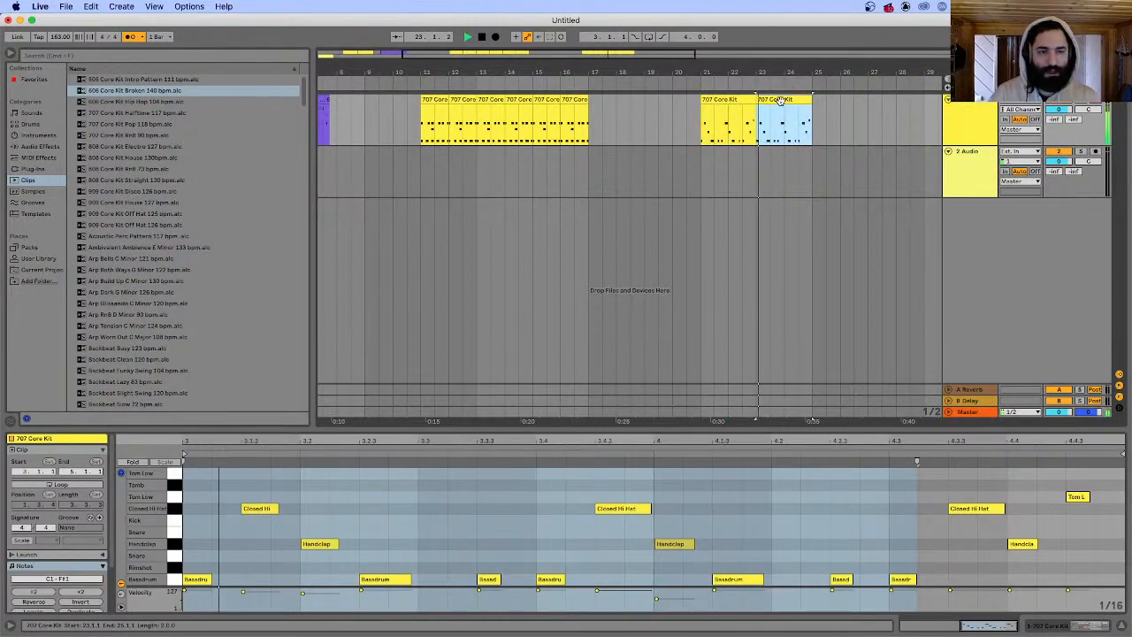
click(725, 103)
click(721, 100)
shift+click(766, 100)
drag(715, 99, 610, 116)
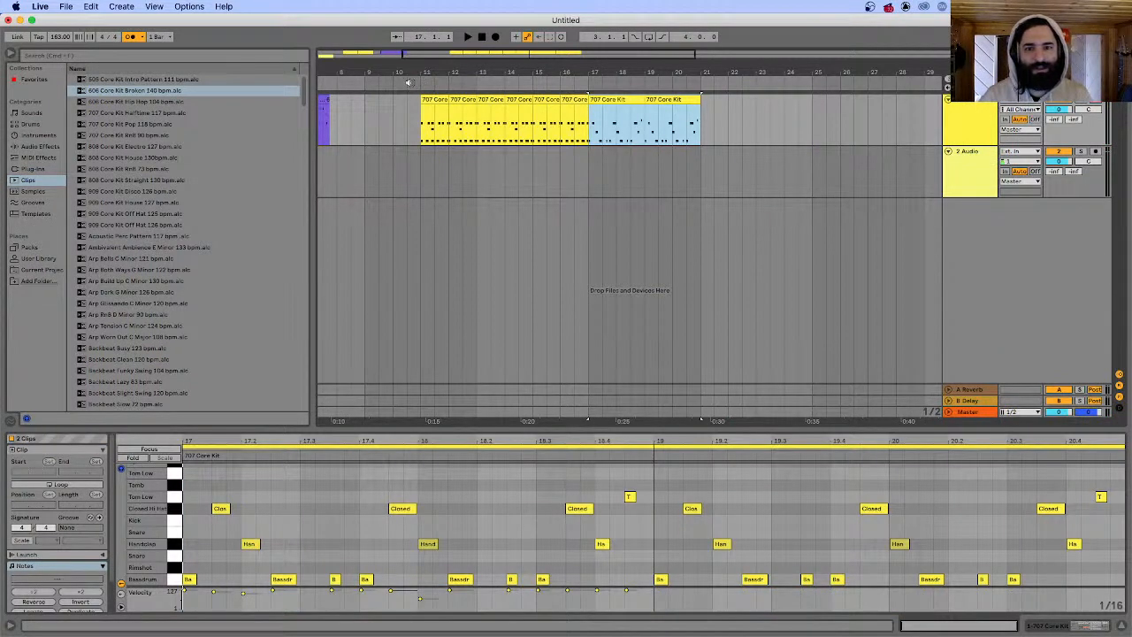
- Play the drum pattern from bar 10, remove the empty audio tracks, and add a new MIDI track below the drums
click(409, 82)
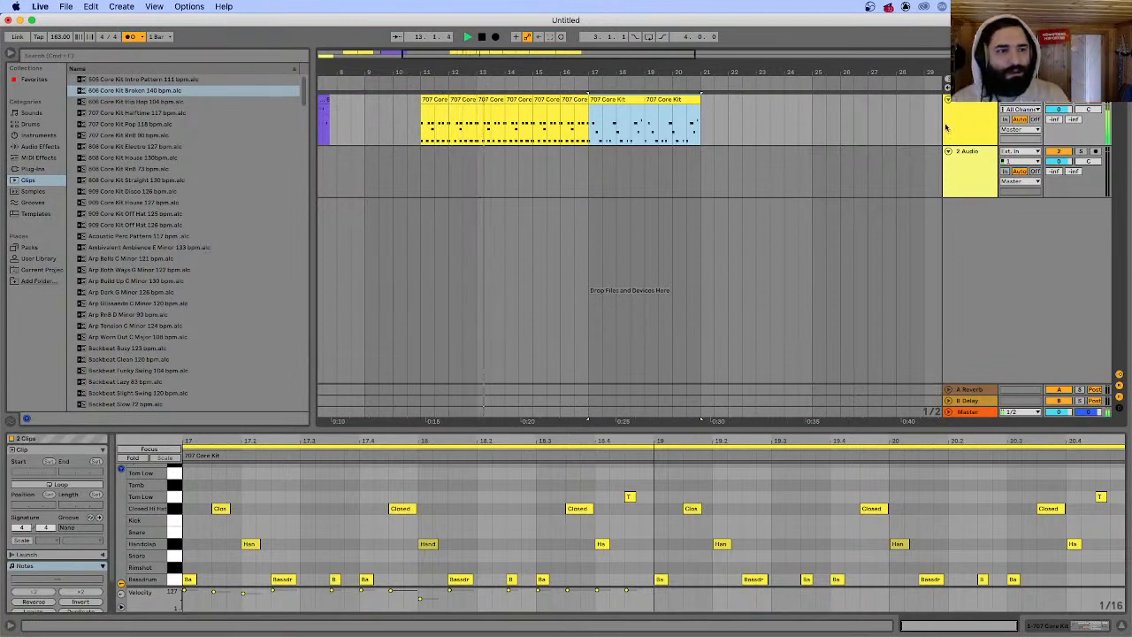
click(980, 170)
click(989, 124)
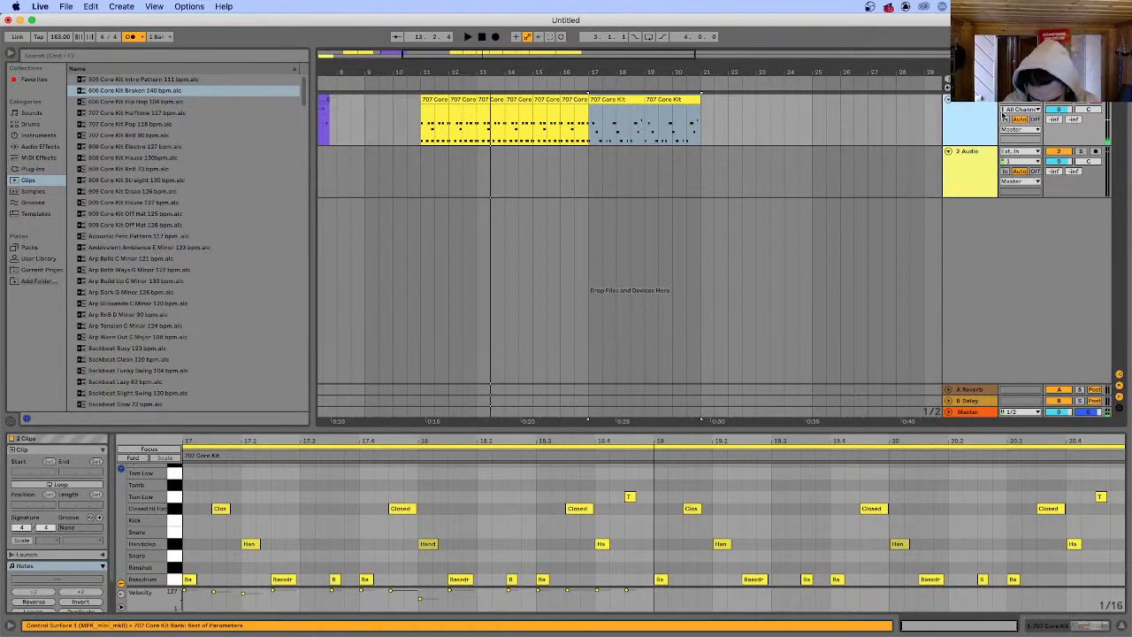
key(super+t)
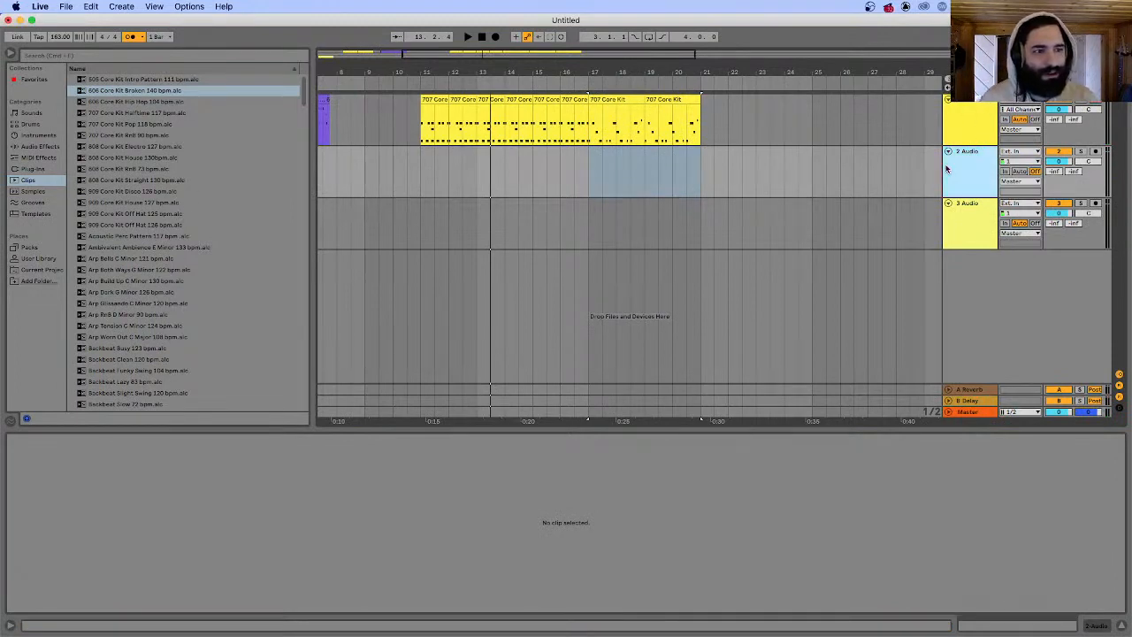
key(super+z)
key(super+z)
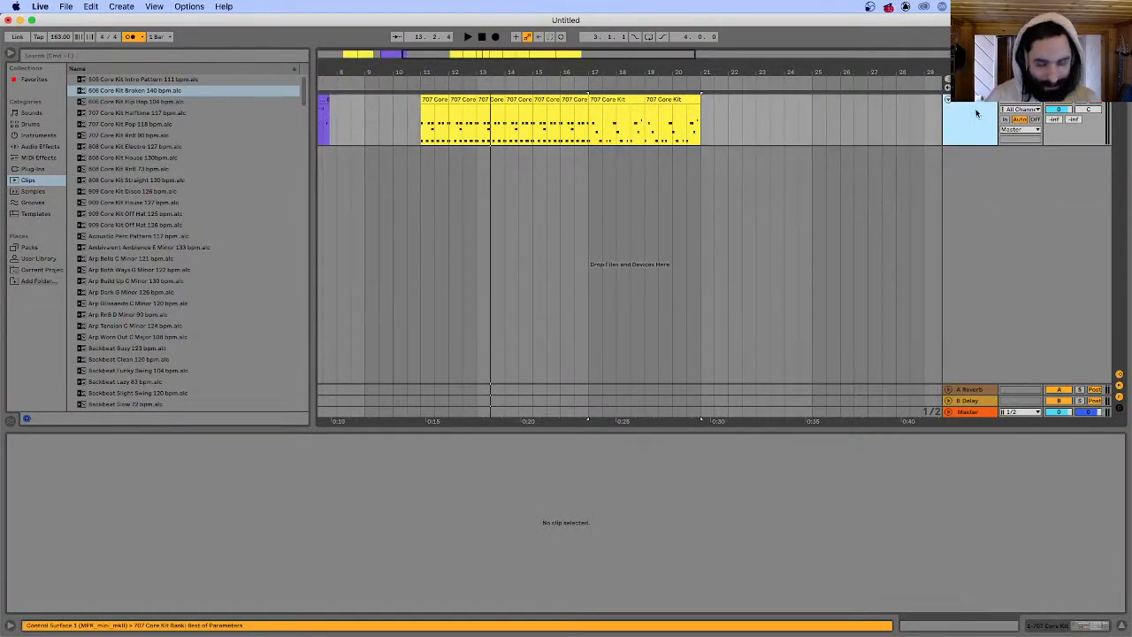
key(super+shift+t)
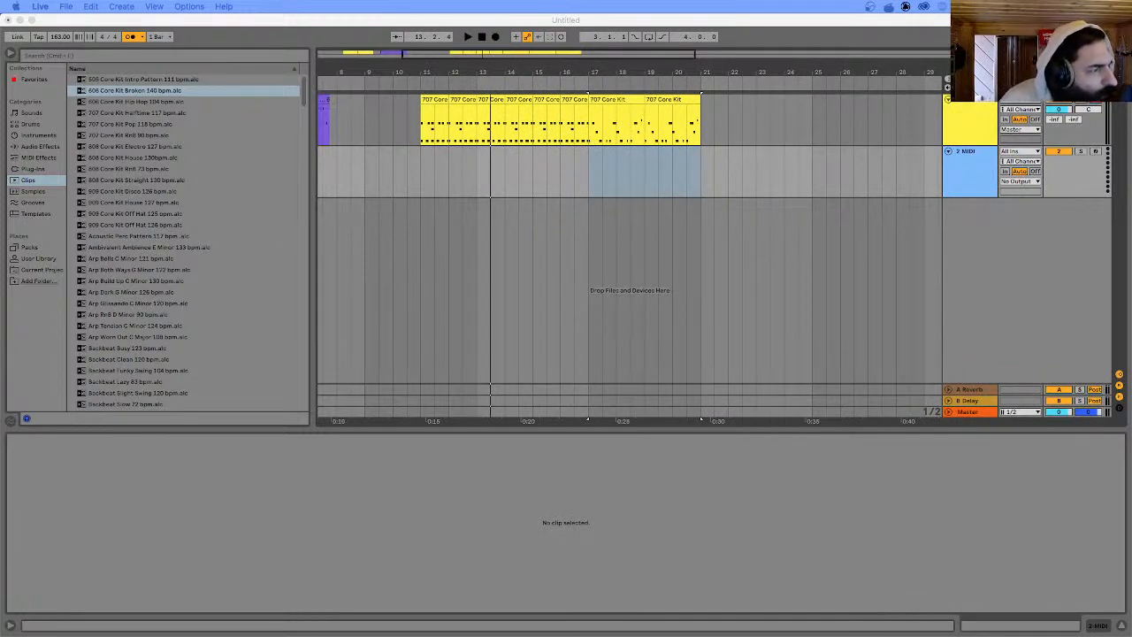
- Switch to Telegram and look back through the music production channel's posts and synth screenshots for a saved sound idea
key(super+Tab)
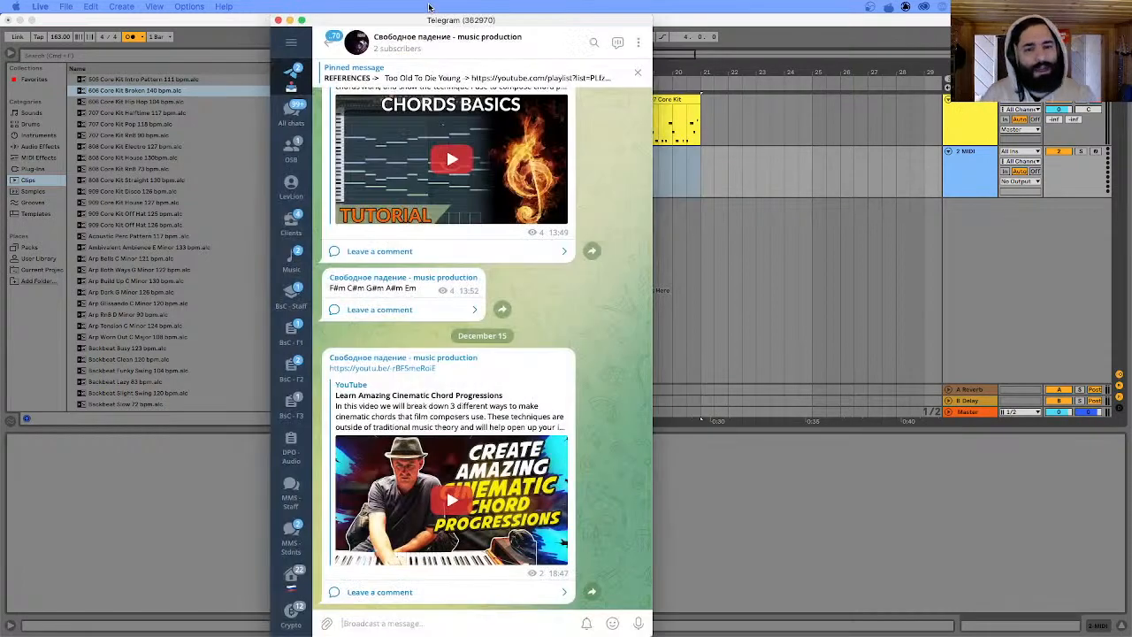
scroll(409, 224, up, 5)
scroll(408, 223, up, 10)
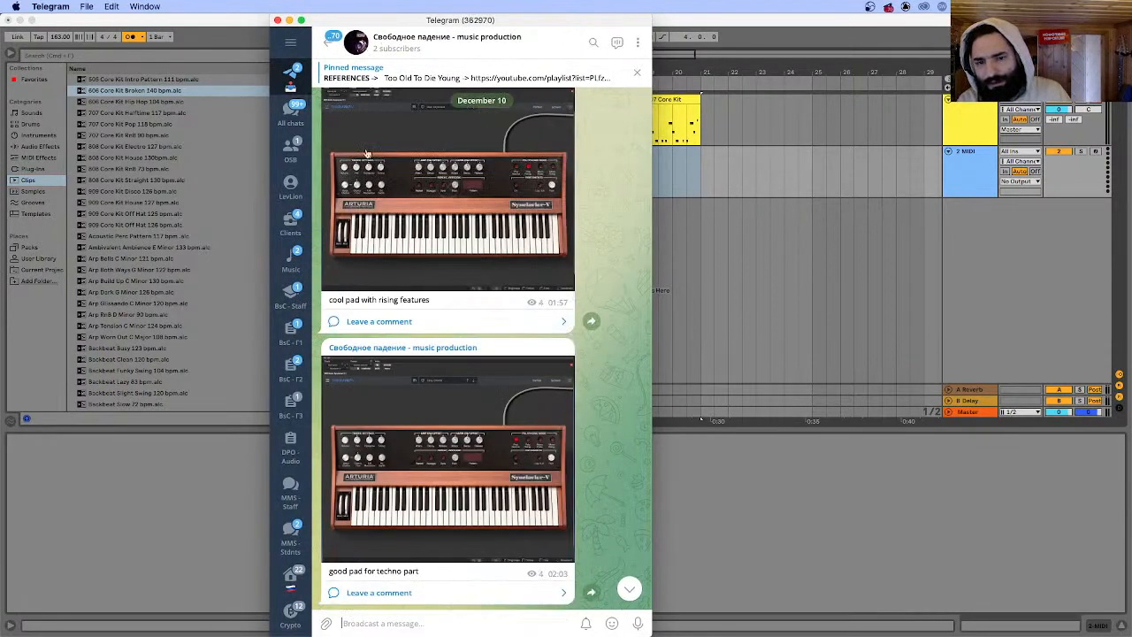
scroll(435, 369, up, 5)
scroll(435, 368, up, 15)
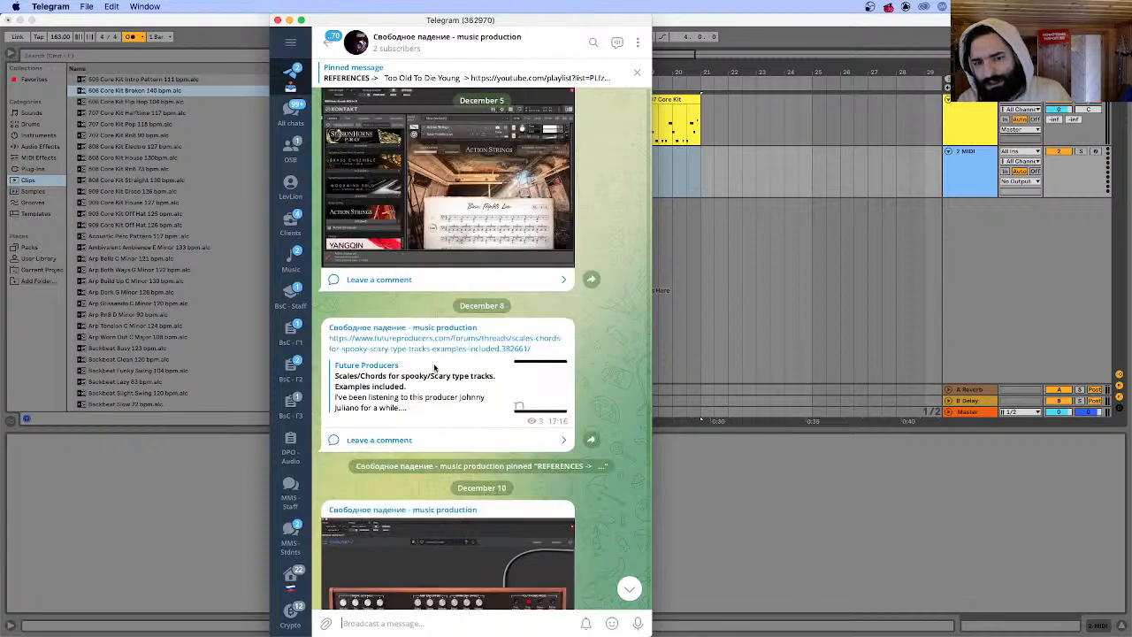
click(423, 371)
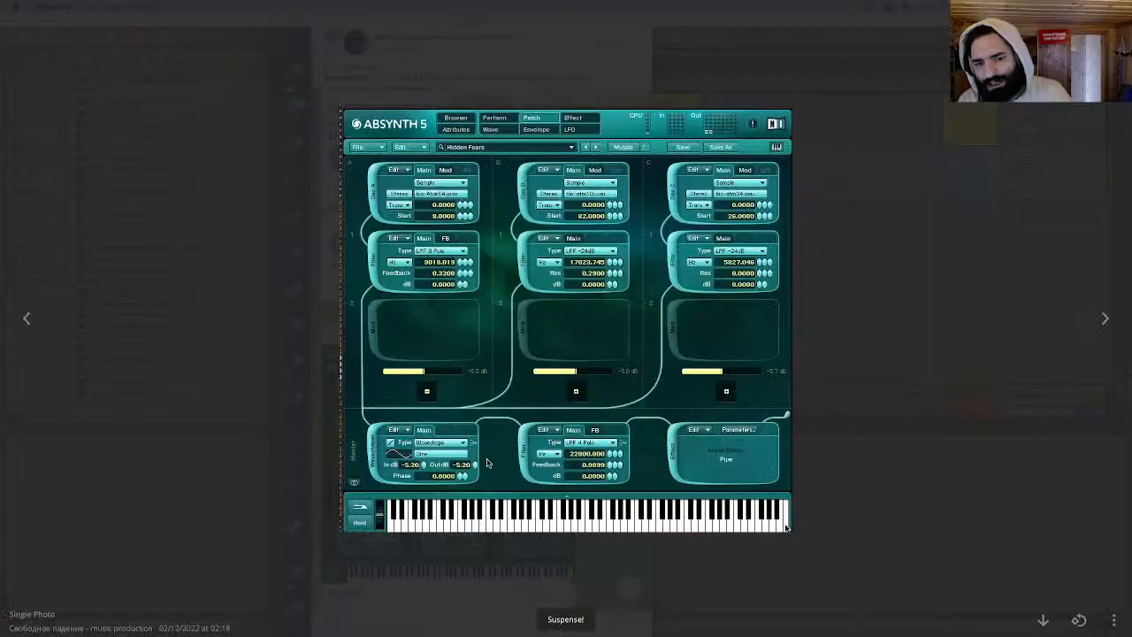
click(463, 392)
scroll(469, 372, up, 8)
scroll(469, 372, up, 10)
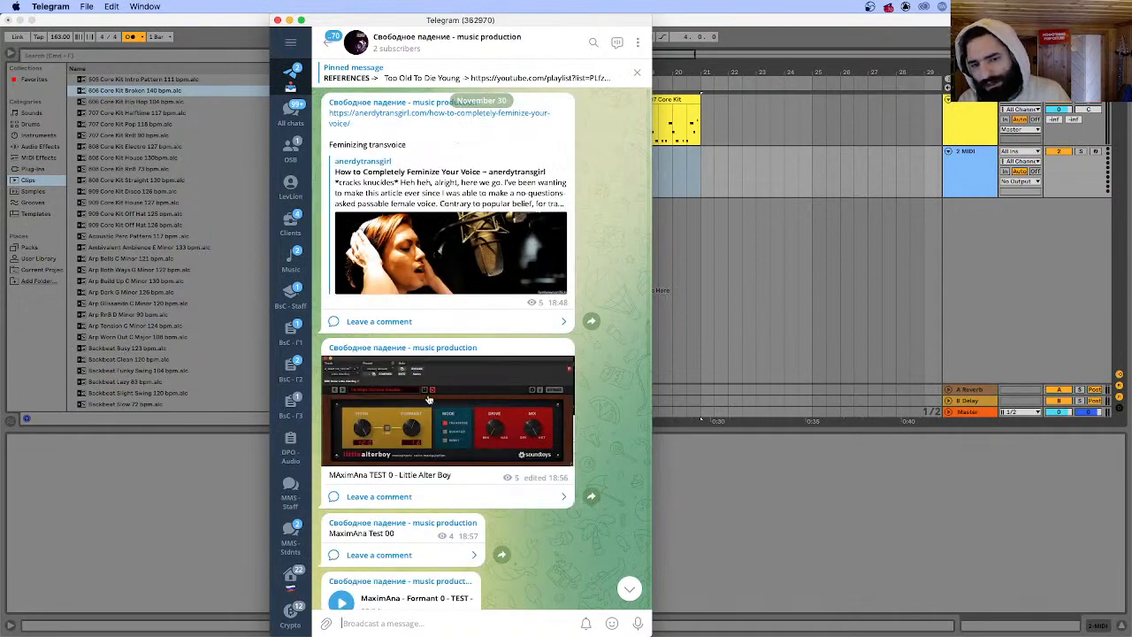
scroll(416, 354, up, 8)
click(383, 301)
click(383, 301)
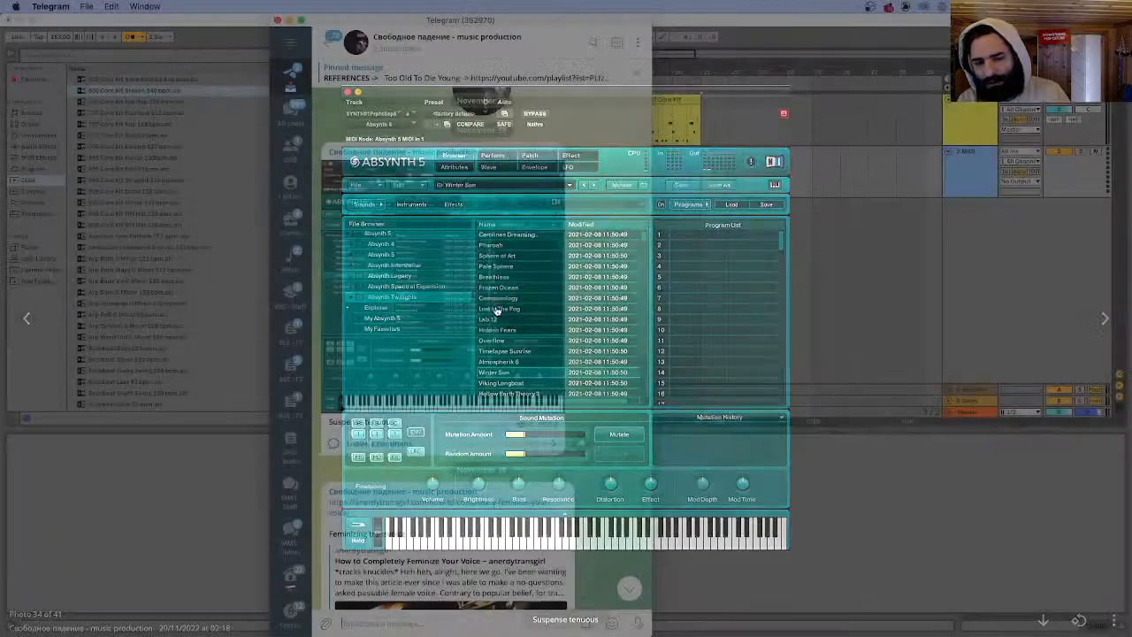
- Find the post captioned "good pad for techno part", view its screenshot for the synth and preset, and return to Ableton Live
scroll(529, 314, down, 10)
scroll(529, 314, down, 15)
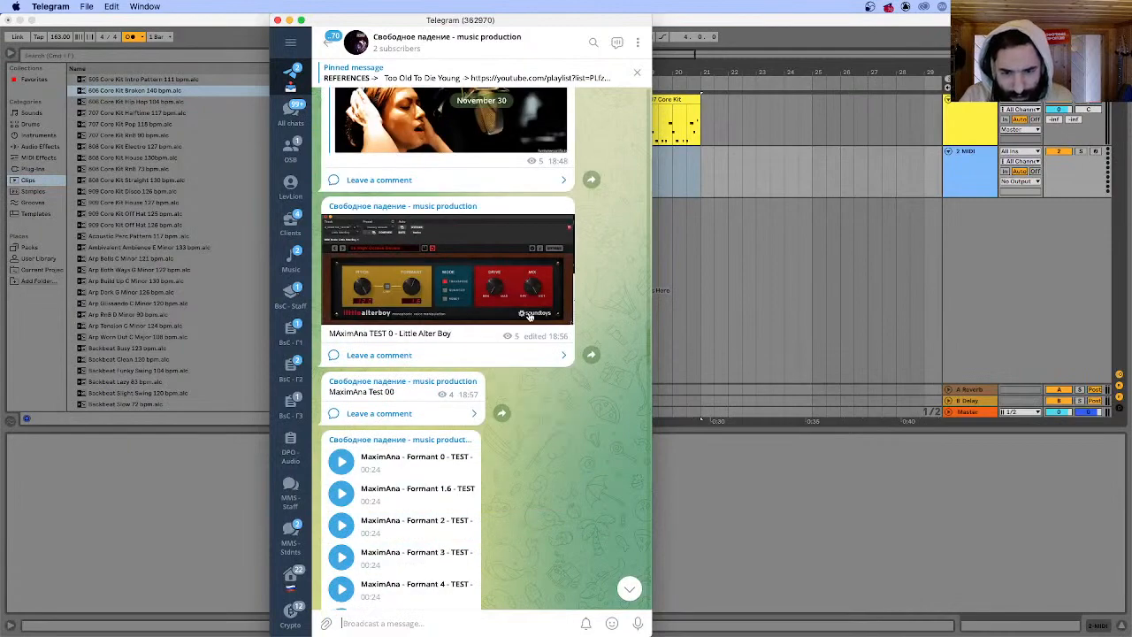
scroll(525, 327, down, 15)
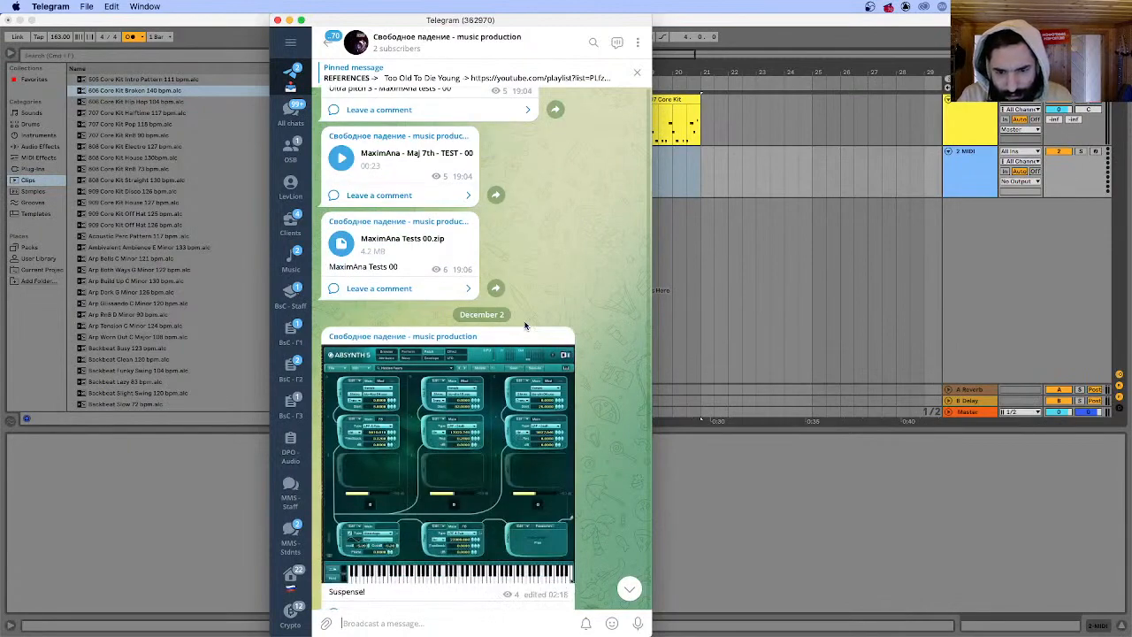
scroll(524, 311, down, 15)
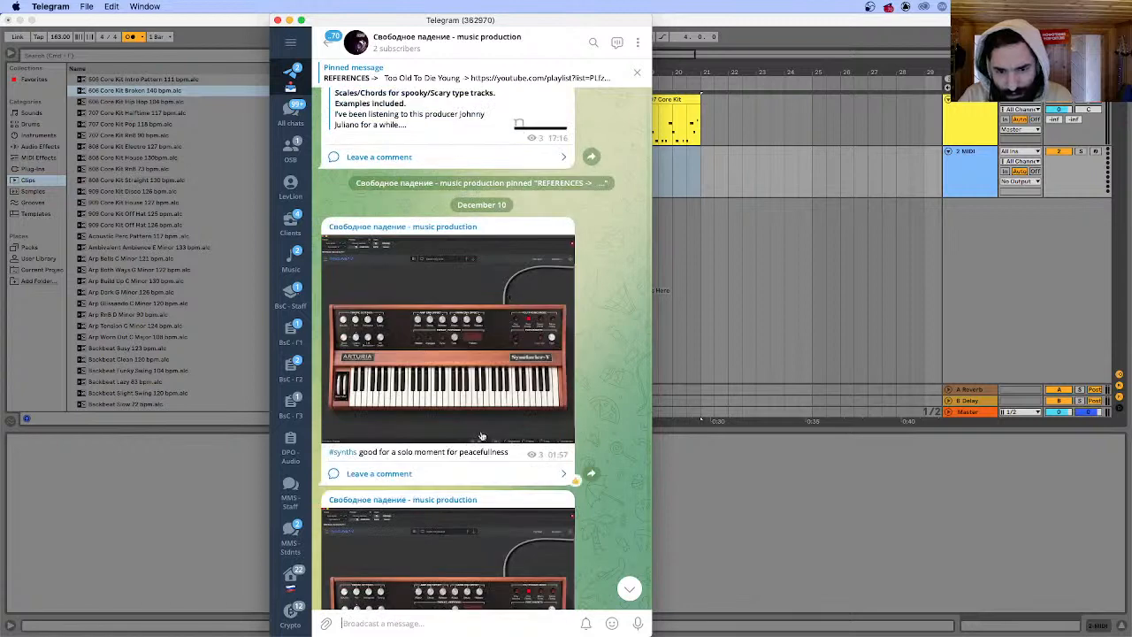
scroll(457, 479, down, 3)
scroll(461, 453, down, 7)
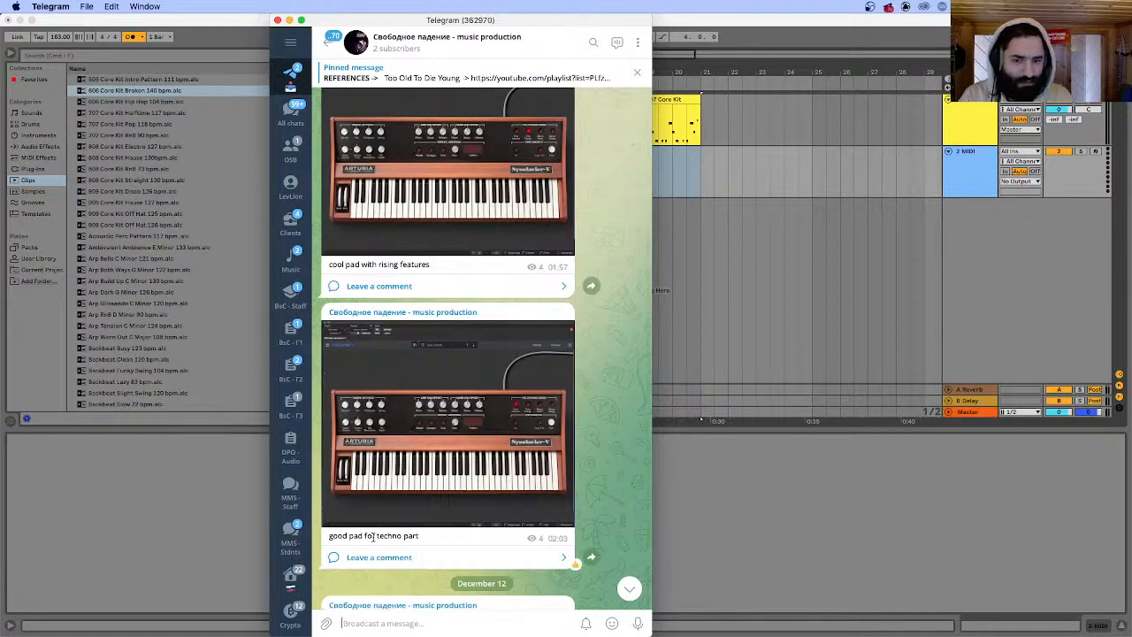
triple_click(373, 536)
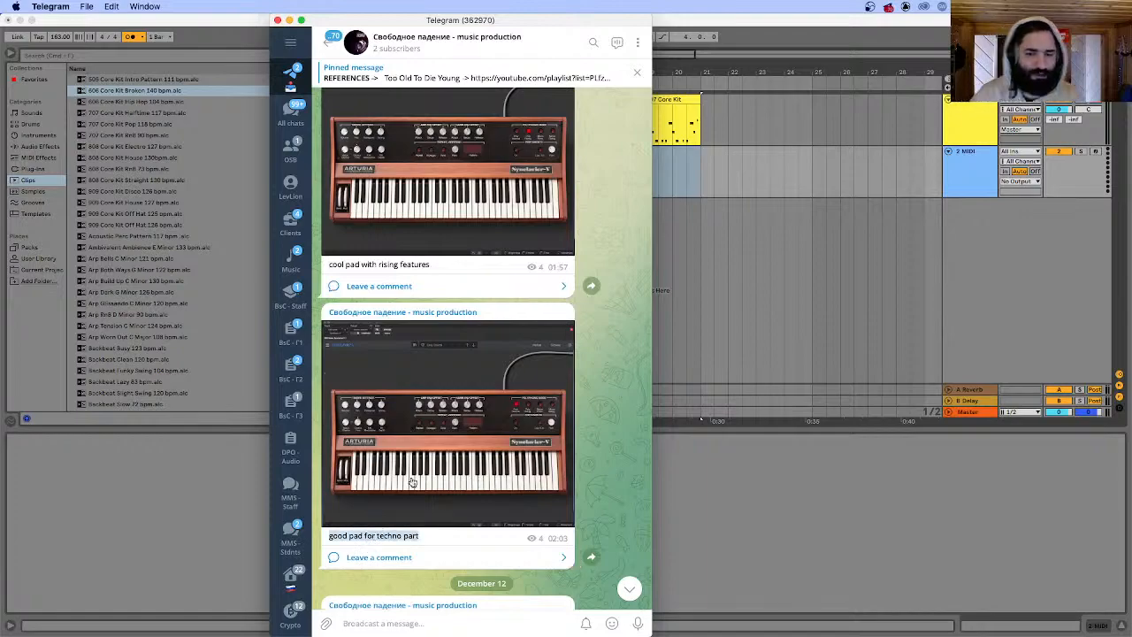
click(437, 441)
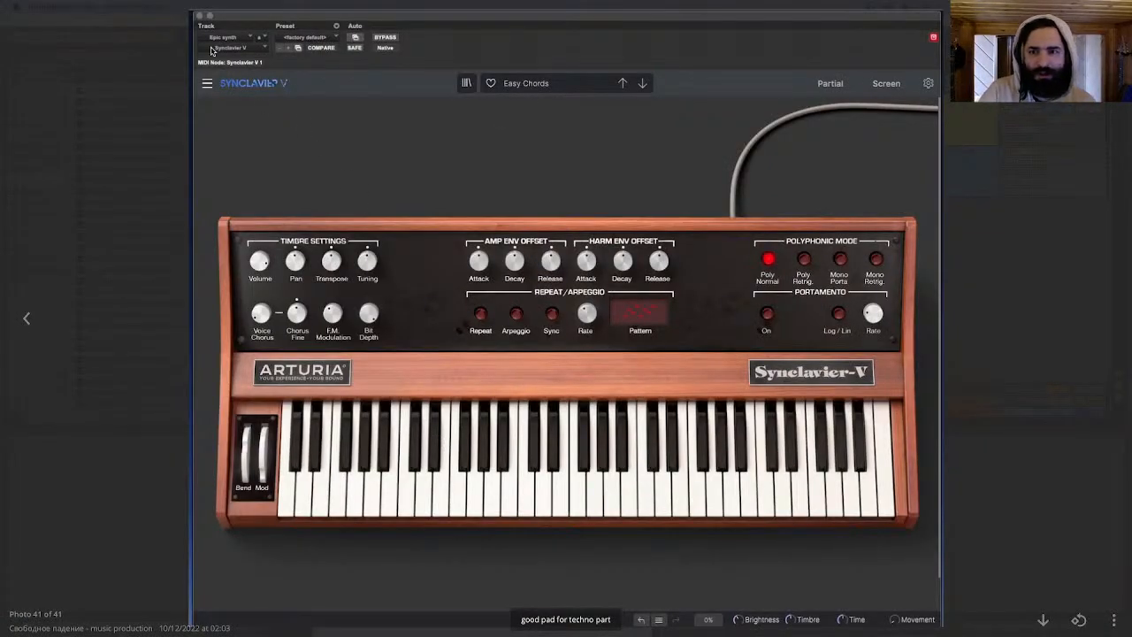
key(Escape)
drag(474, 14, 1131, 16)
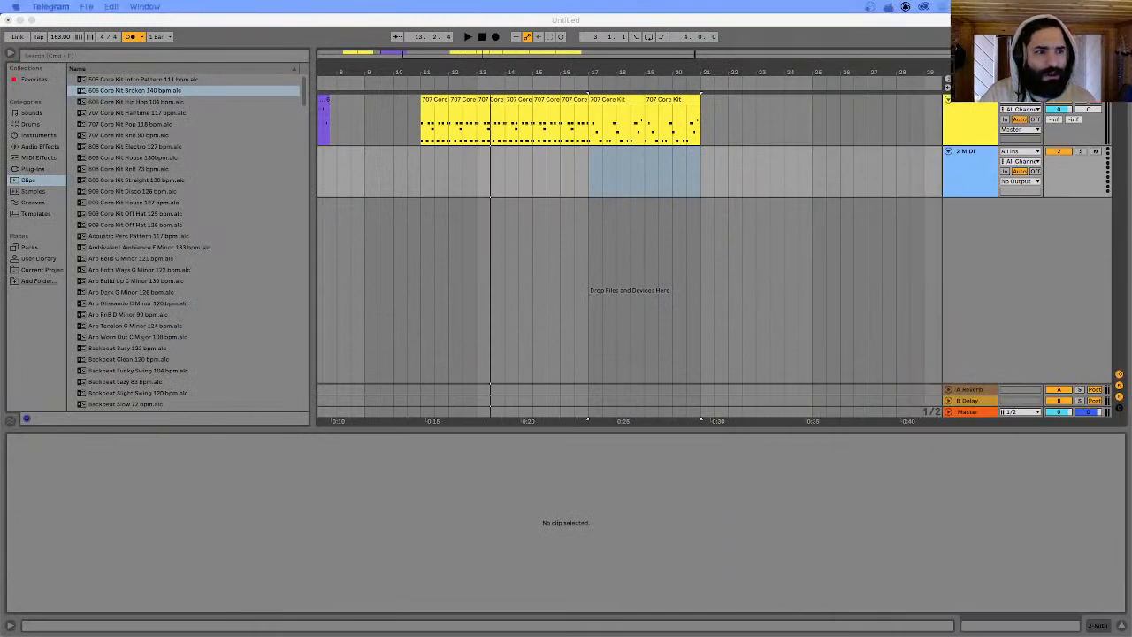
- Load the Arturia Synclavier V plug-in onto the new MIDI track
click(24, 168)
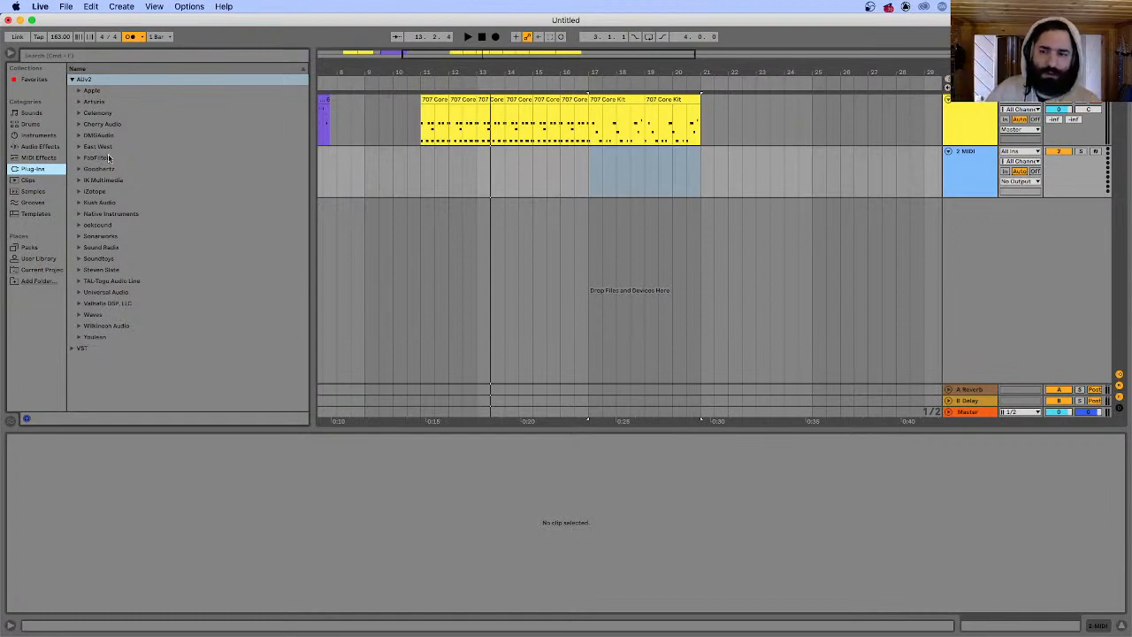
click(44, 179)
click(45, 168)
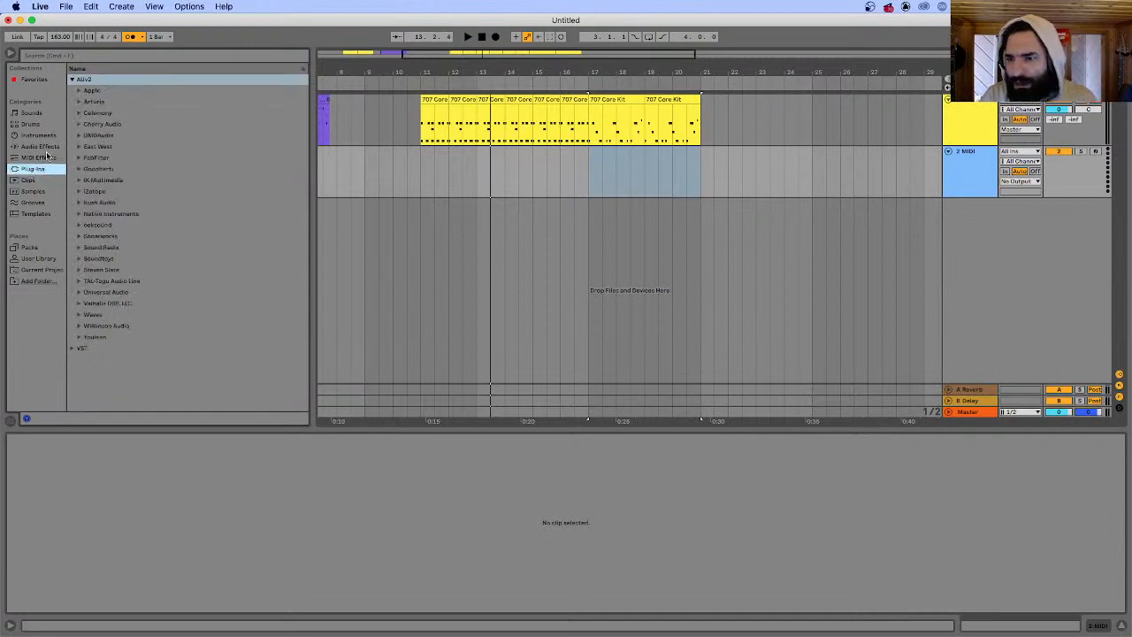
click(78, 103)
scroll(162, 251, down, 3)
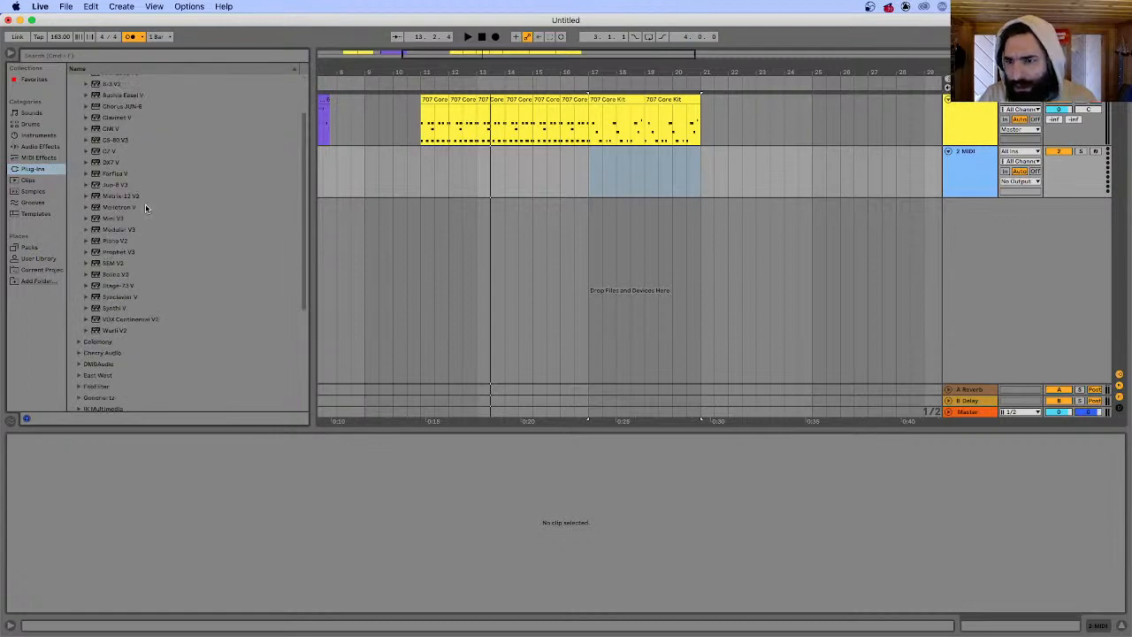
scroll(150, 263, up, 2)
drag(127, 324, 317, 271)
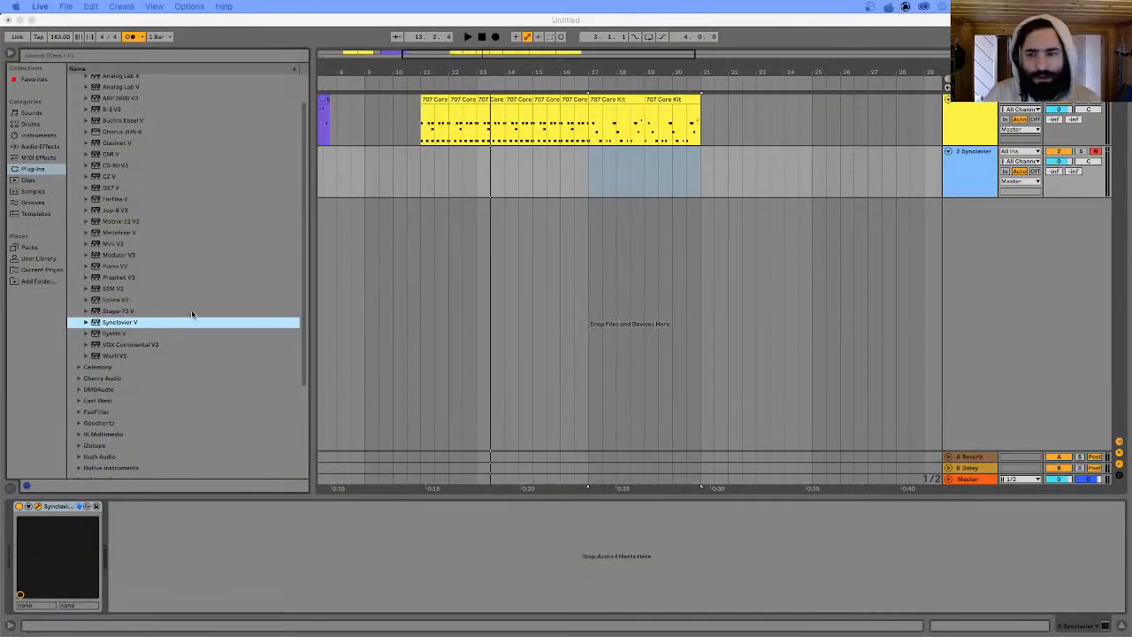
click(928, 172)
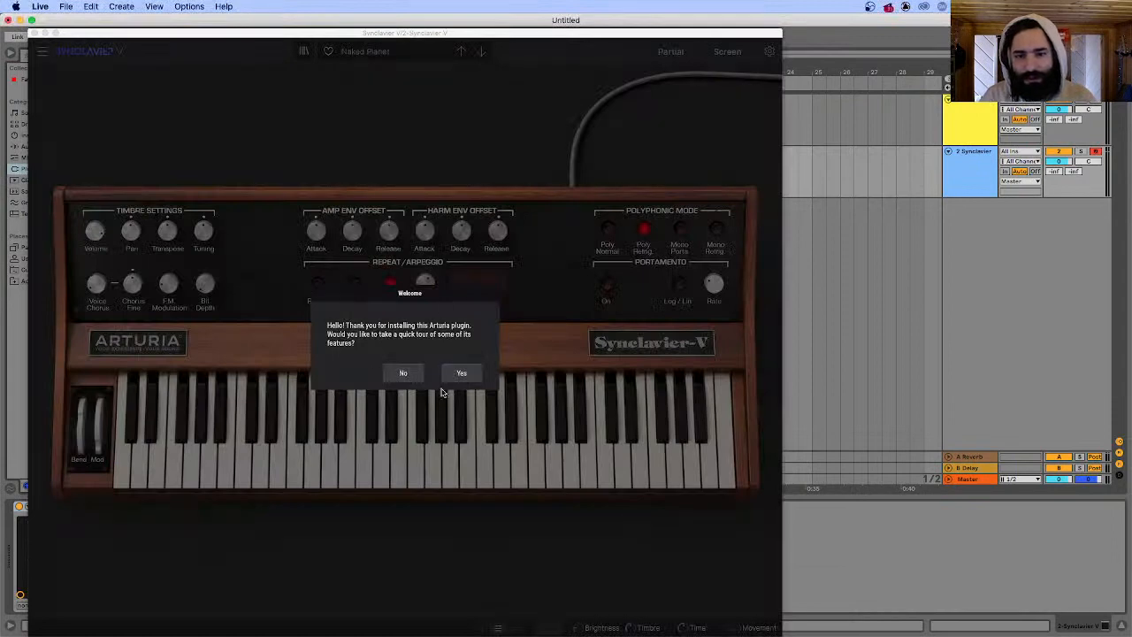
- Decline the Synclavier V tour, load the Easy Chords preset, and close the plug-in window
click(403, 376)
click(366, 51)
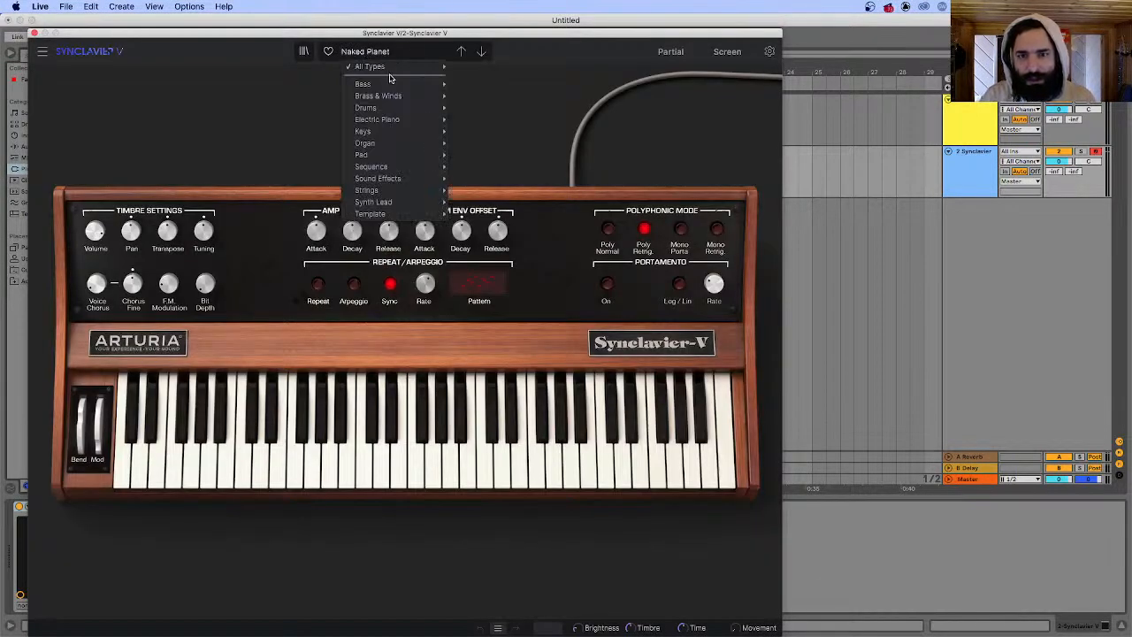
mouse_move(388, 71)
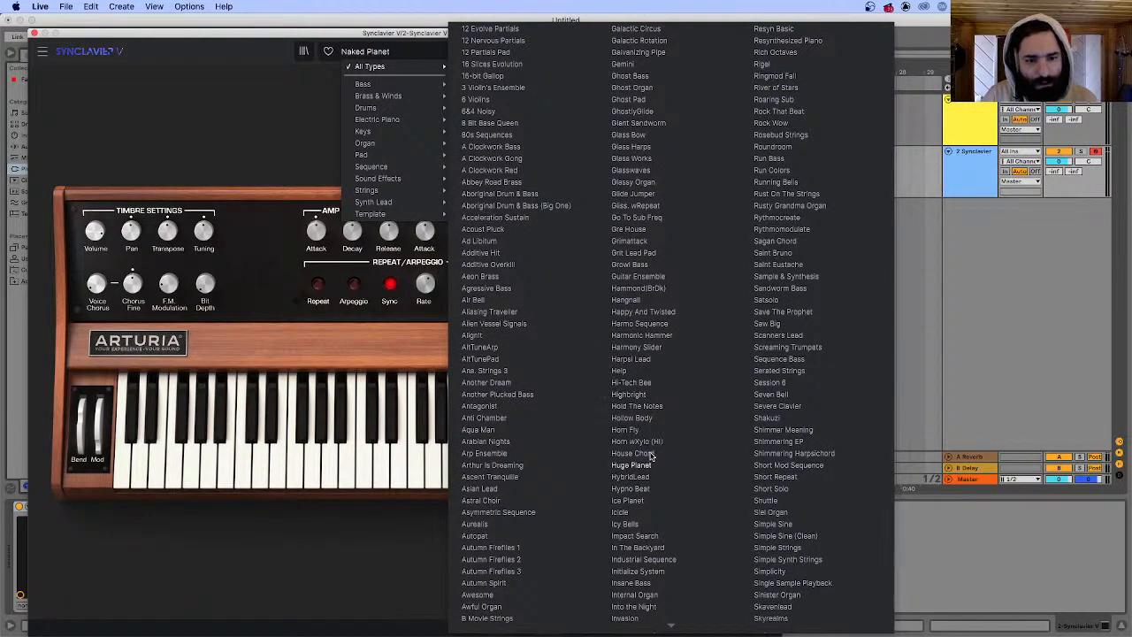
scroll(548, 460, down, 10)
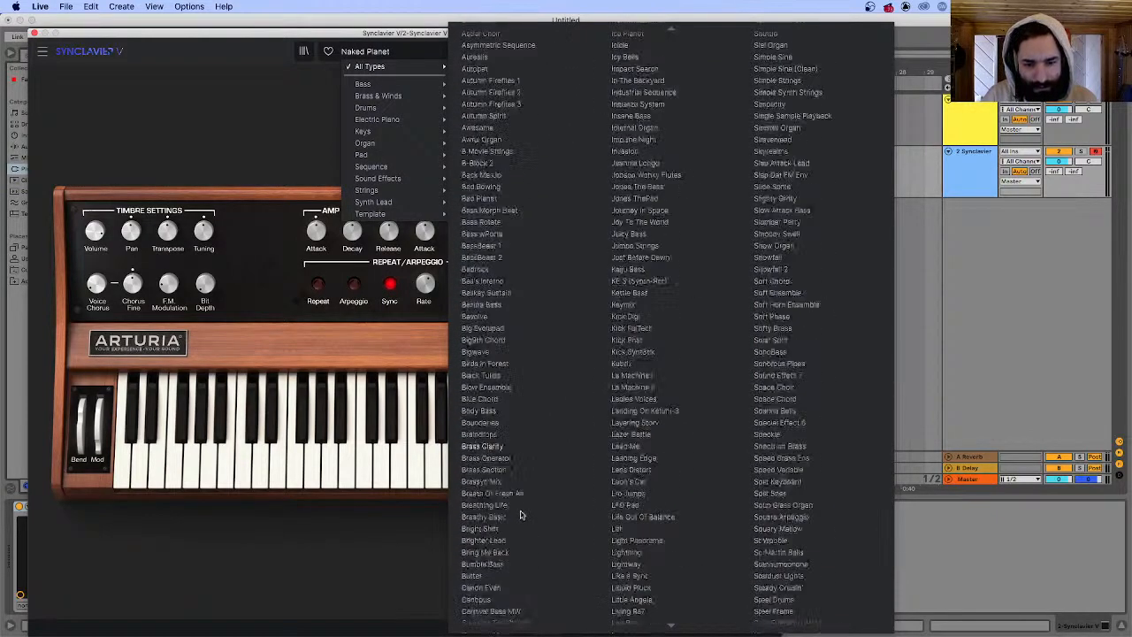
scroll(520, 516, down, 20)
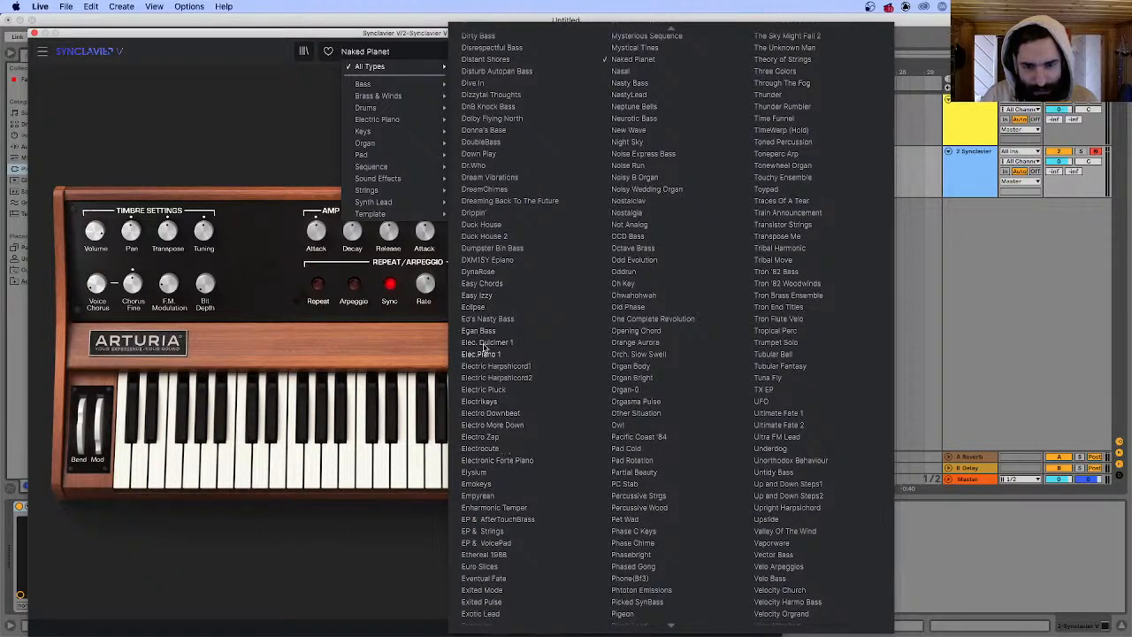
click(485, 283)
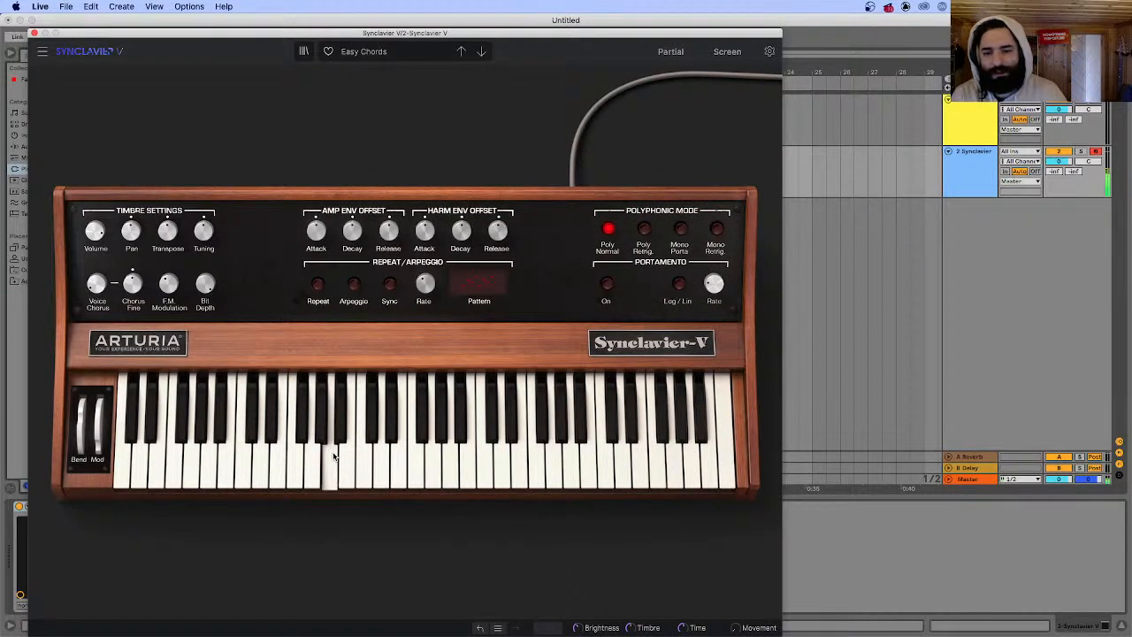
click(34, 33)
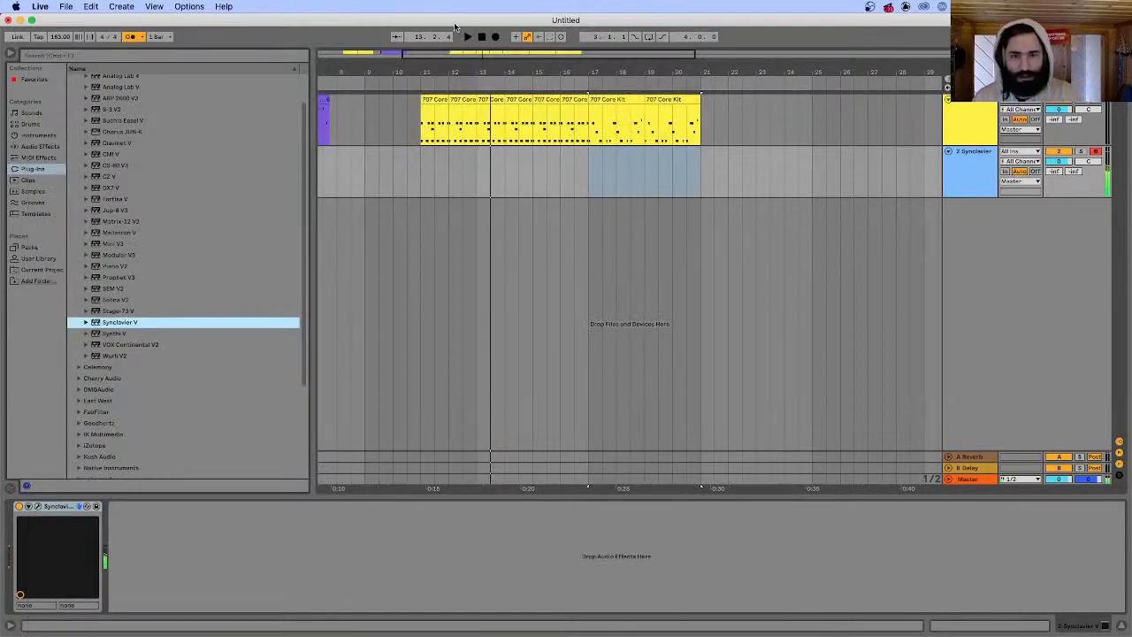
- Rehearse over the drums from bar 10, then record three sustained Synclavier notes starting at bars 11, 12 and 13
click(404, 84)
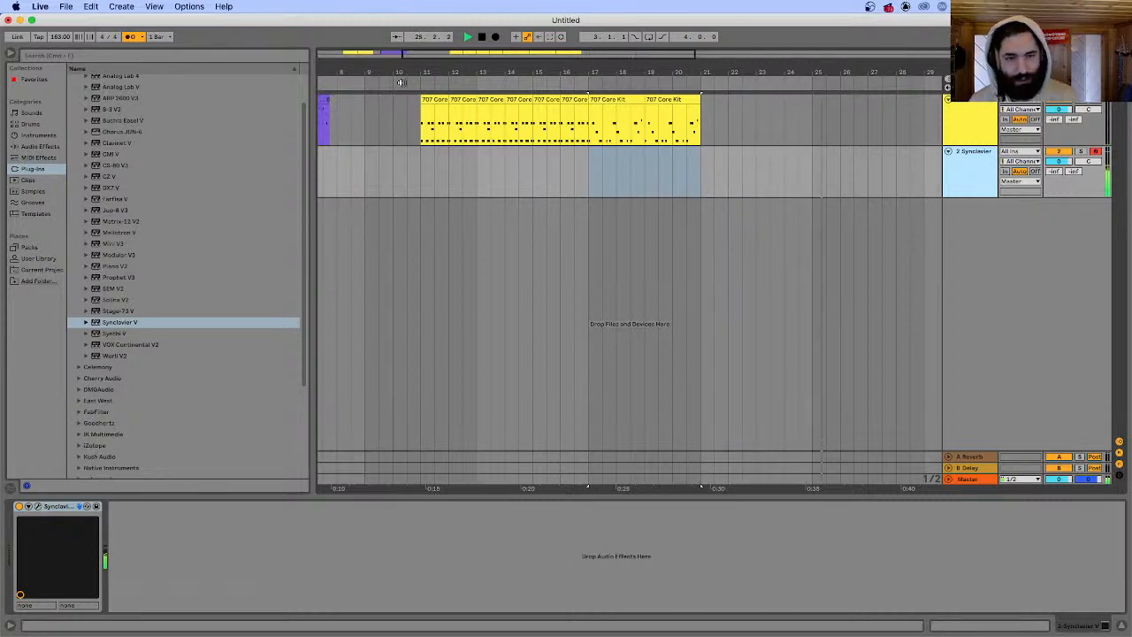
click(399, 94)
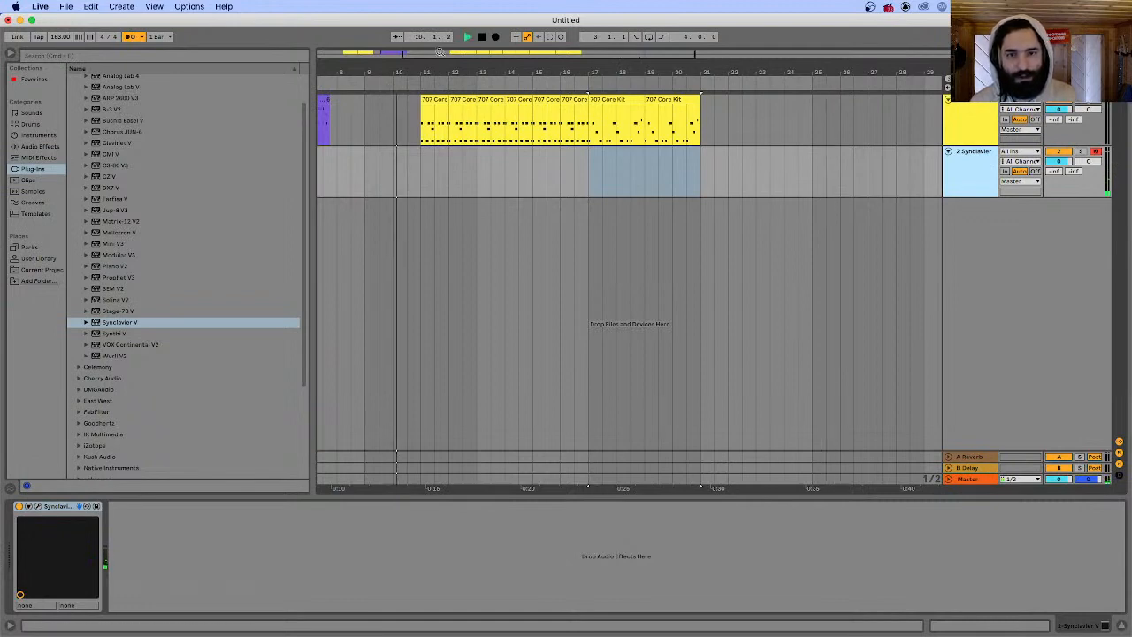
click(496, 37)
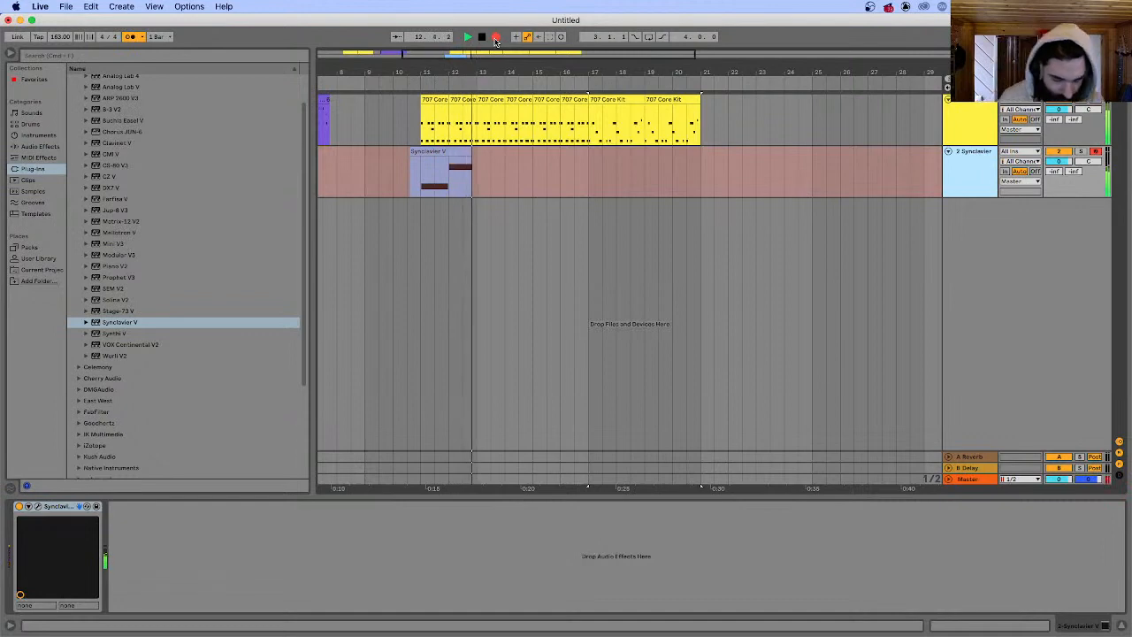
key(space)
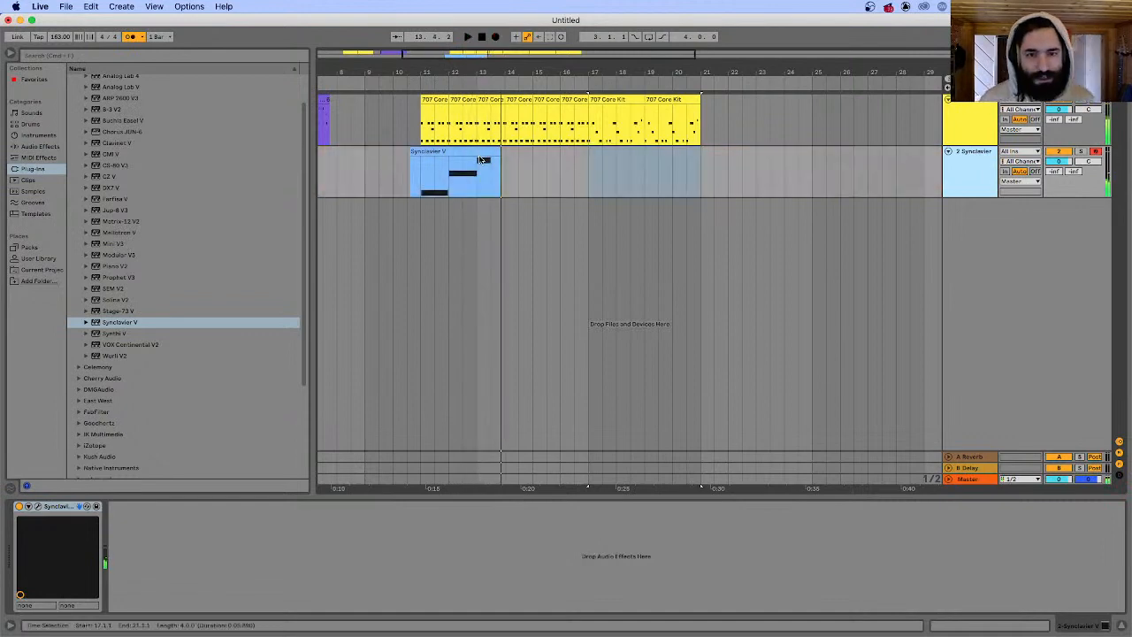
- Raise the last note of the Synclavier clip to A1 and play it back with the drums
double_click(454, 173)
mouse_move(895, 492)
mouse_down()
mouse_move(897, 462)
mouse_move(903, 498)
mouse_up()
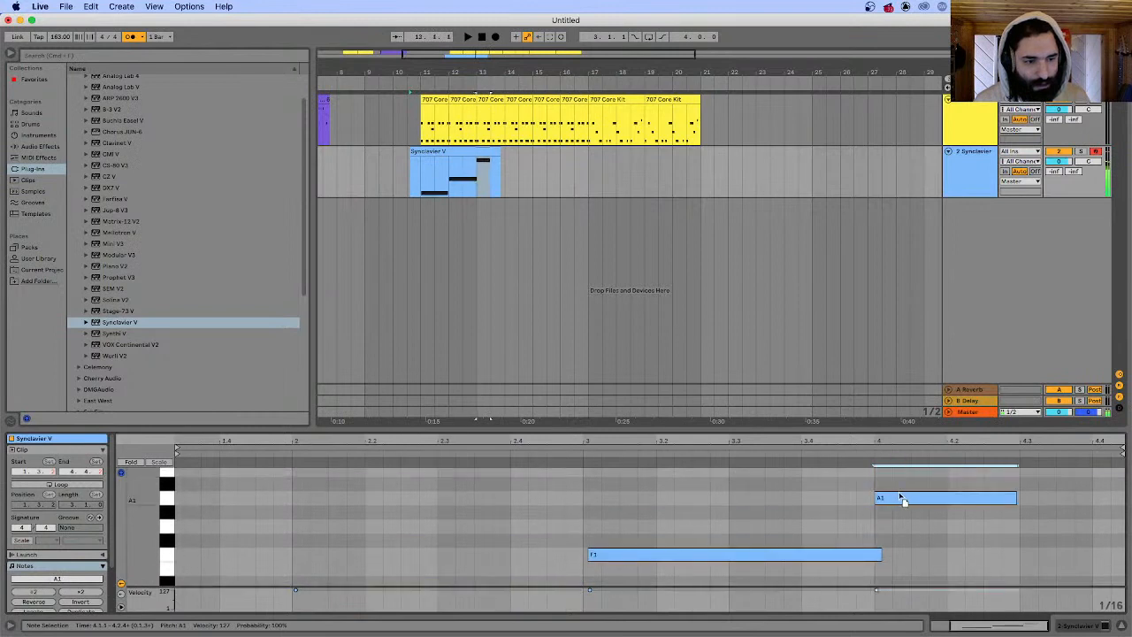
key(space)
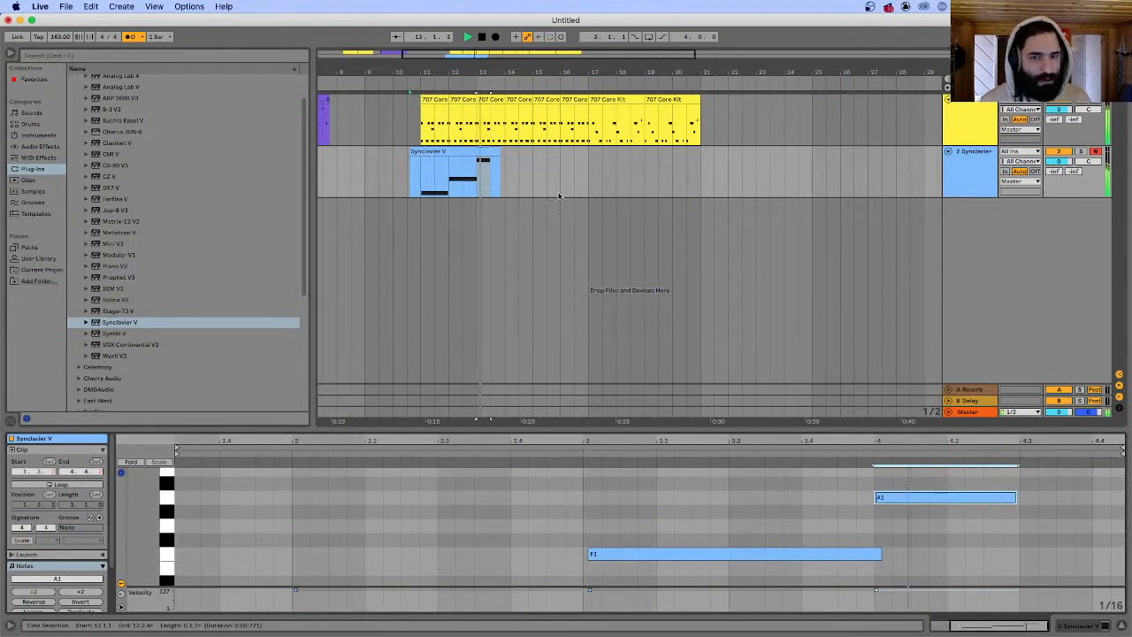
key(space)
click(419, 173)
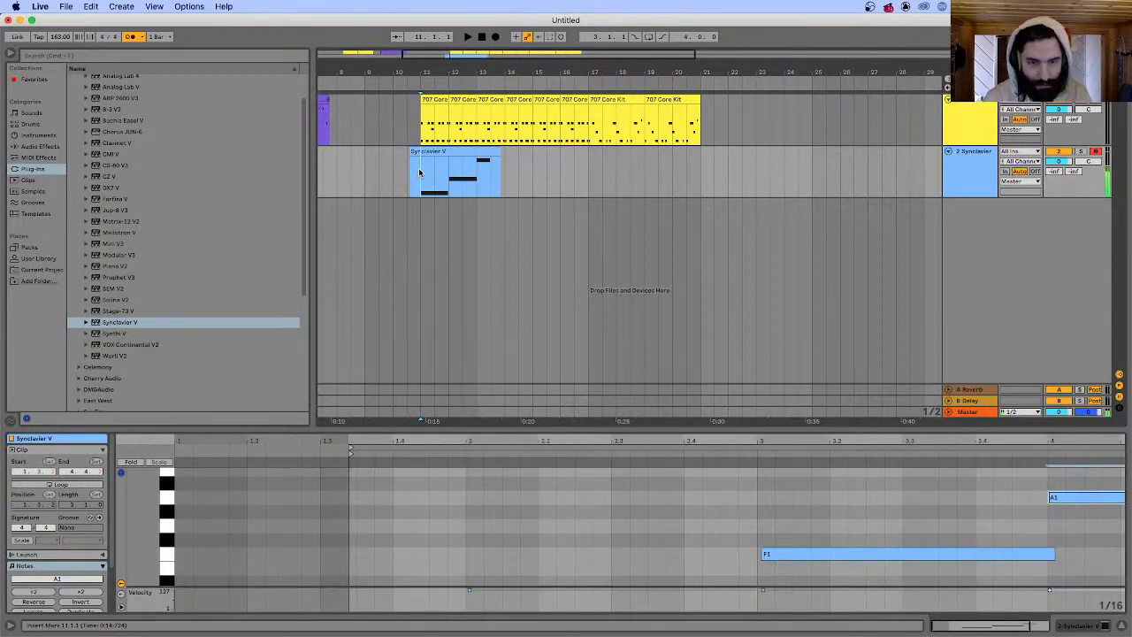
key(space)
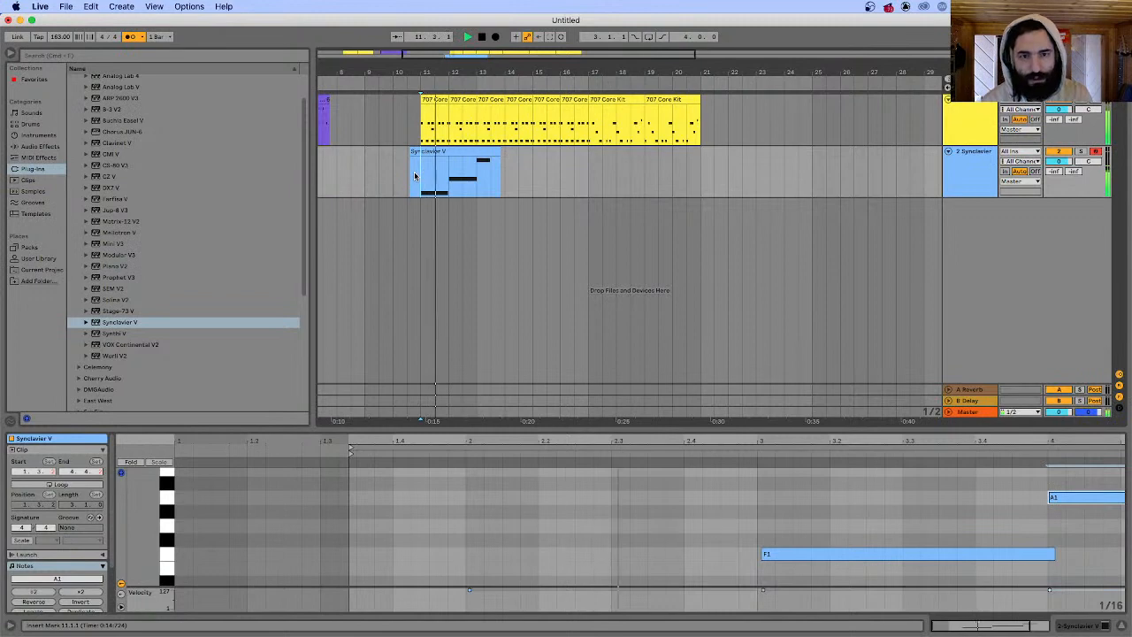
click(497, 37)
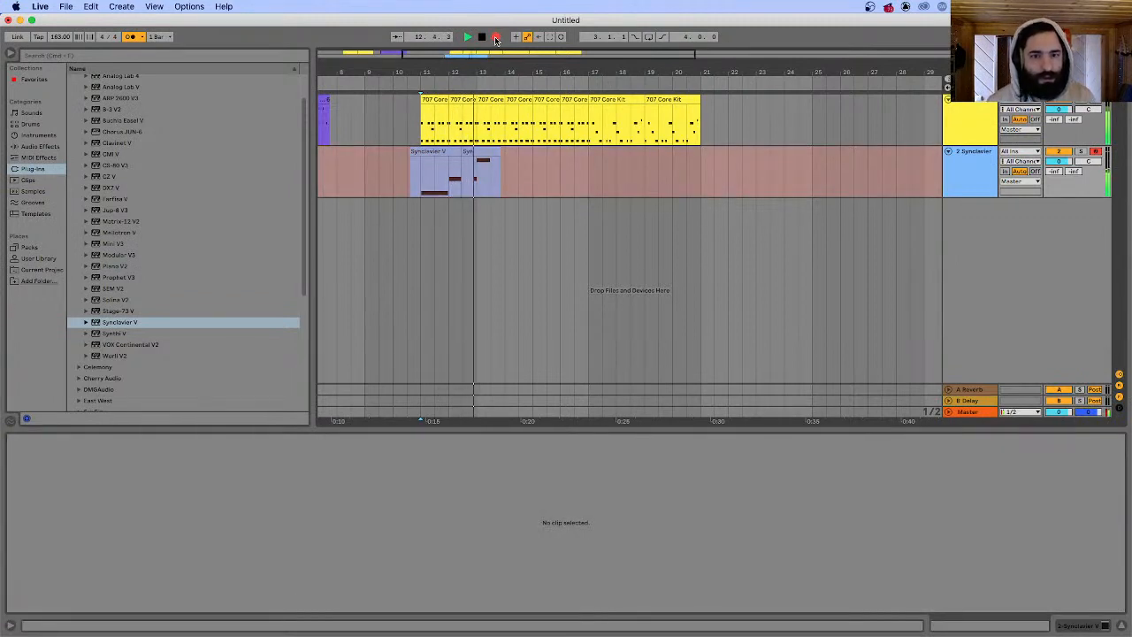
key(space)
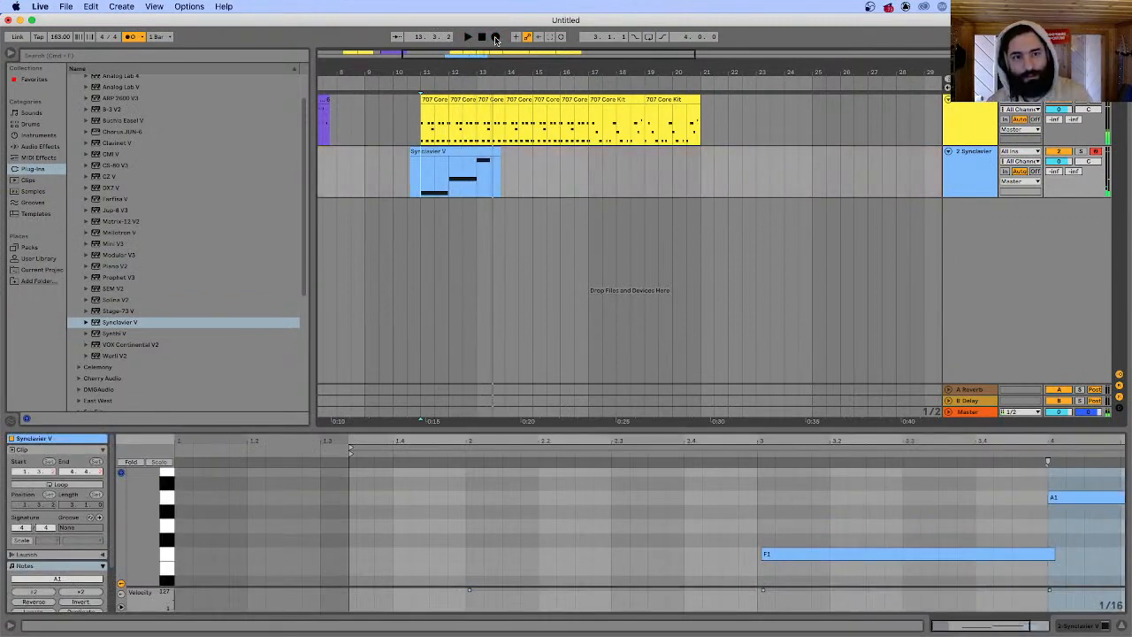
- With MIDI overdub on, play from bar 11 and record further Synclavier notes, C2 at bar 14 and E2 at bar 15
key(space)
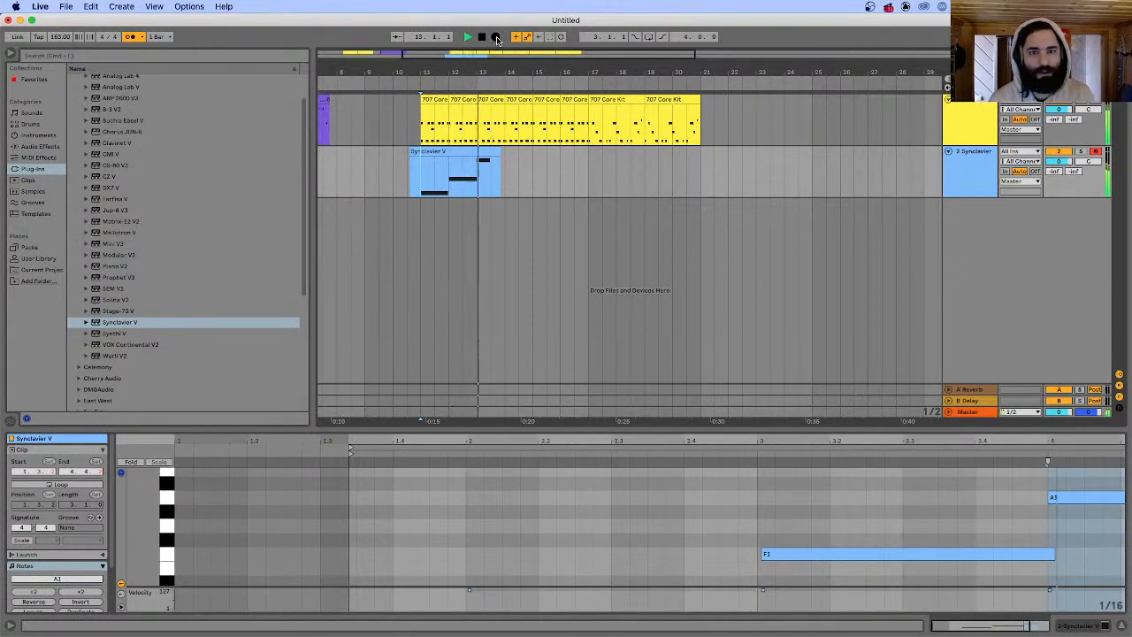
click(497, 37)
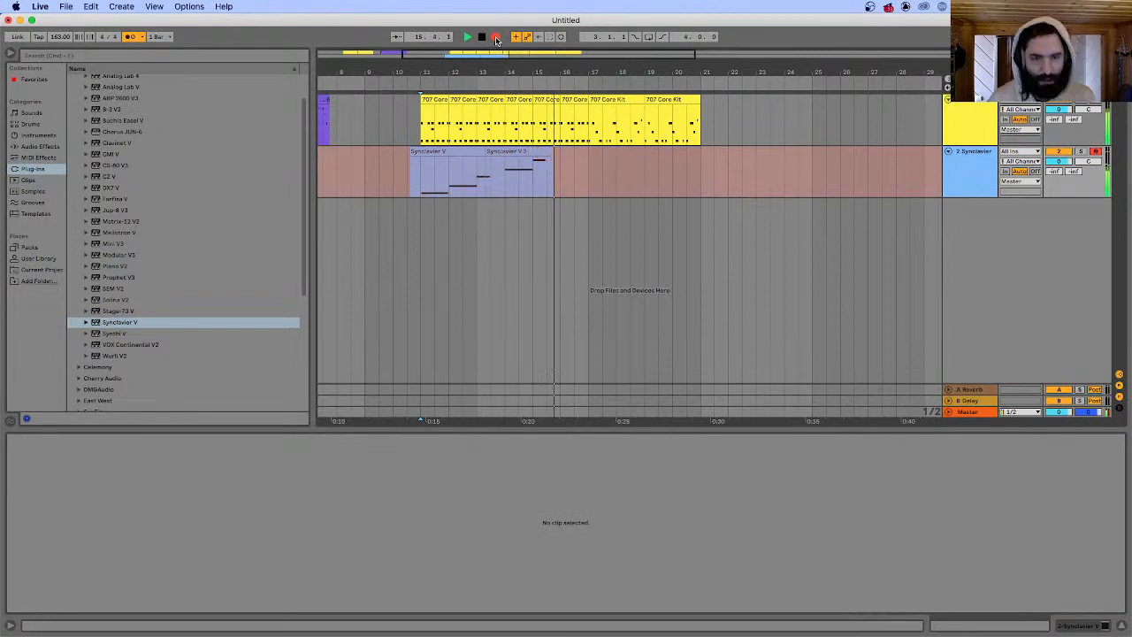
key(space)
- Lower the last note of the new Synclavier clip to D2, align its start to bar 15, and play the clip
click(527, 152)
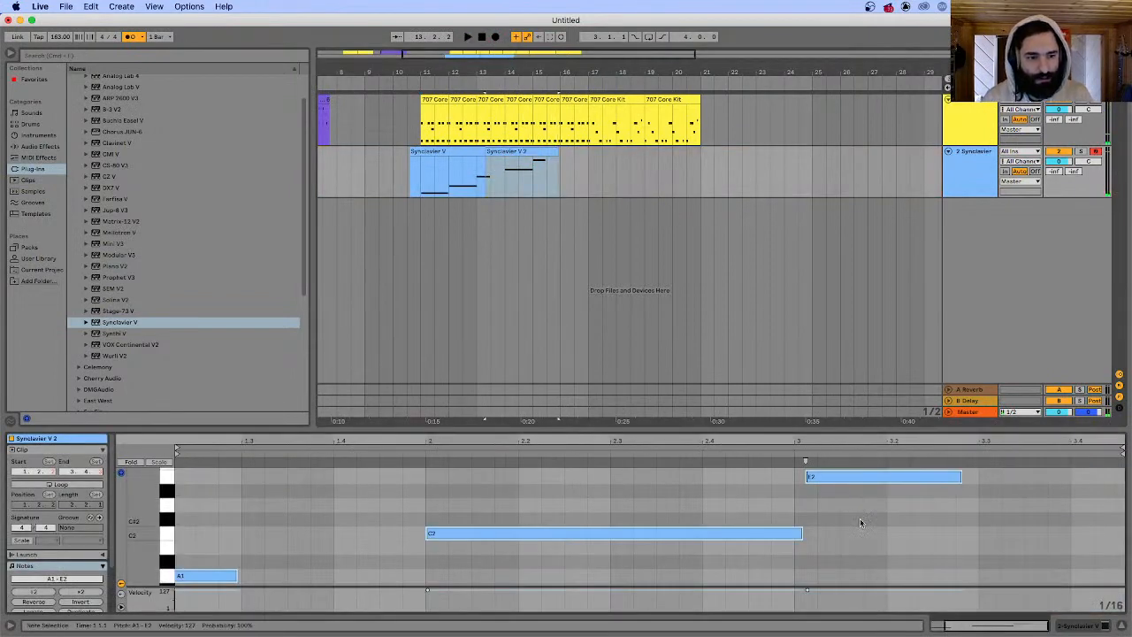
click(839, 491)
drag(830, 499, 832, 513)
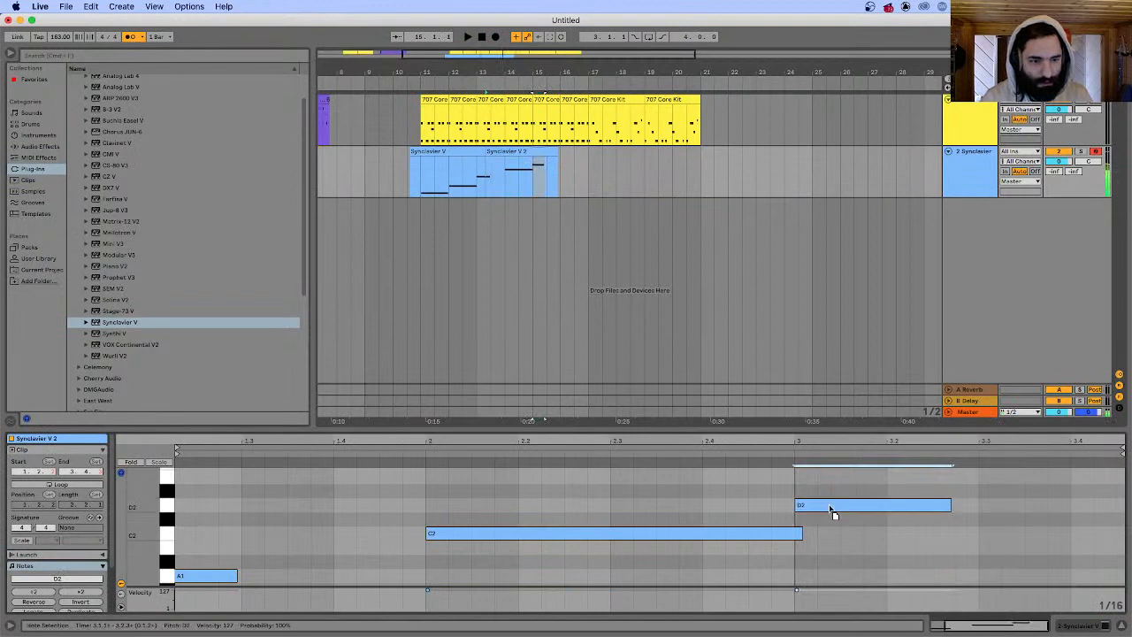
key(space)
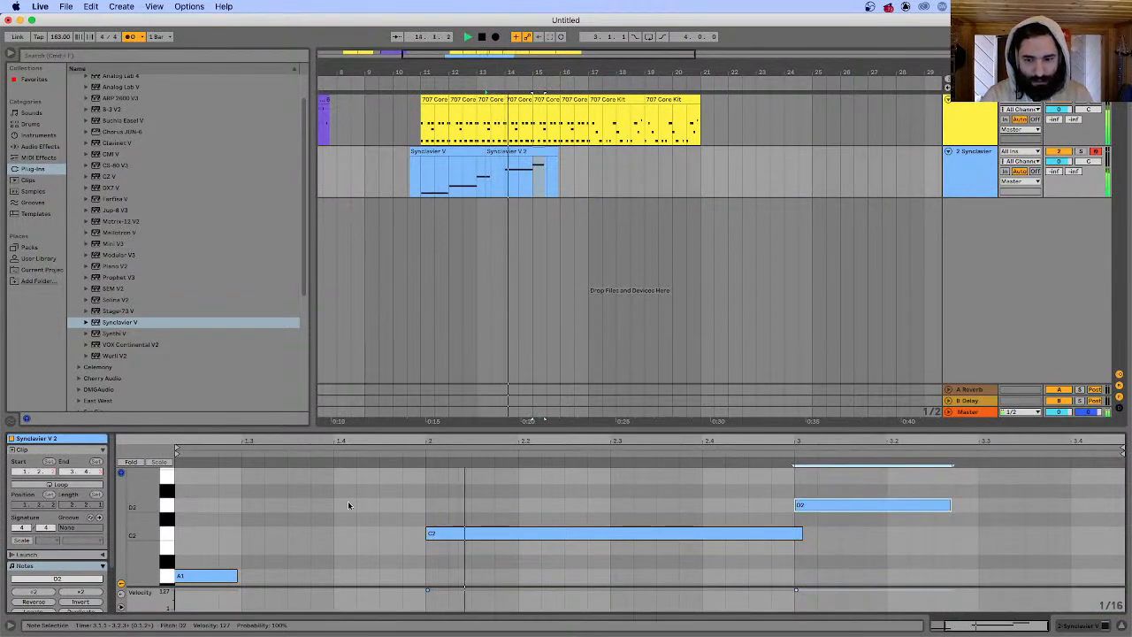
- Extend the A1 note to the start of C2 and lengthen D2 to three beats, then play the part from bar 11
scroll(349, 503, down, 1)
drag(235, 576, 425, 575)
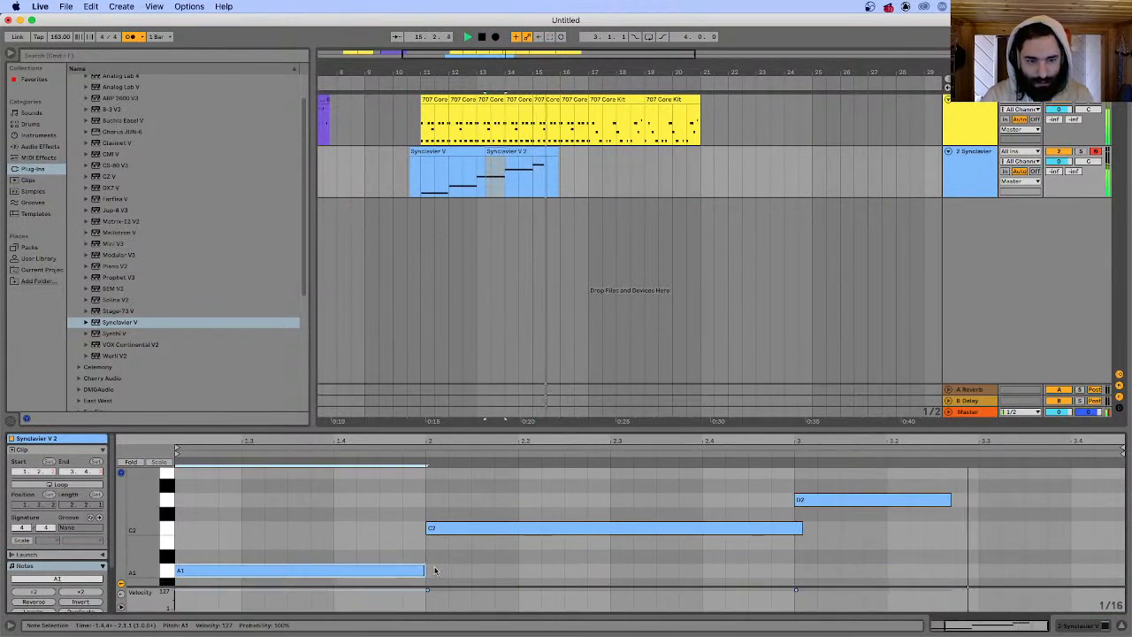
drag(951, 499, 1001, 499)
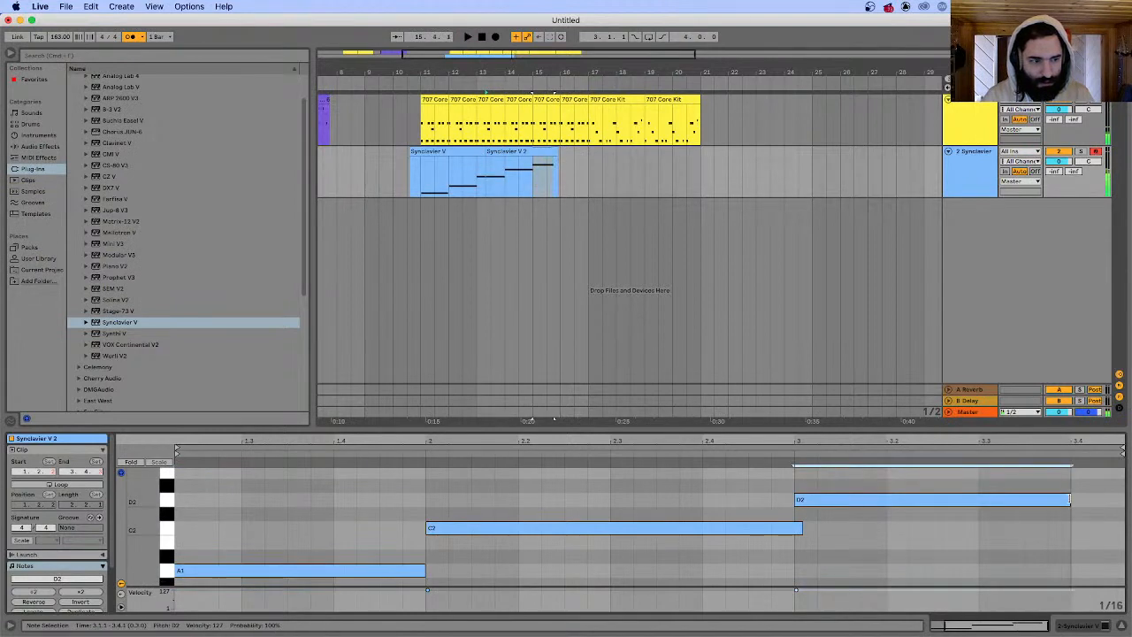
click(423, 176)
key(space)
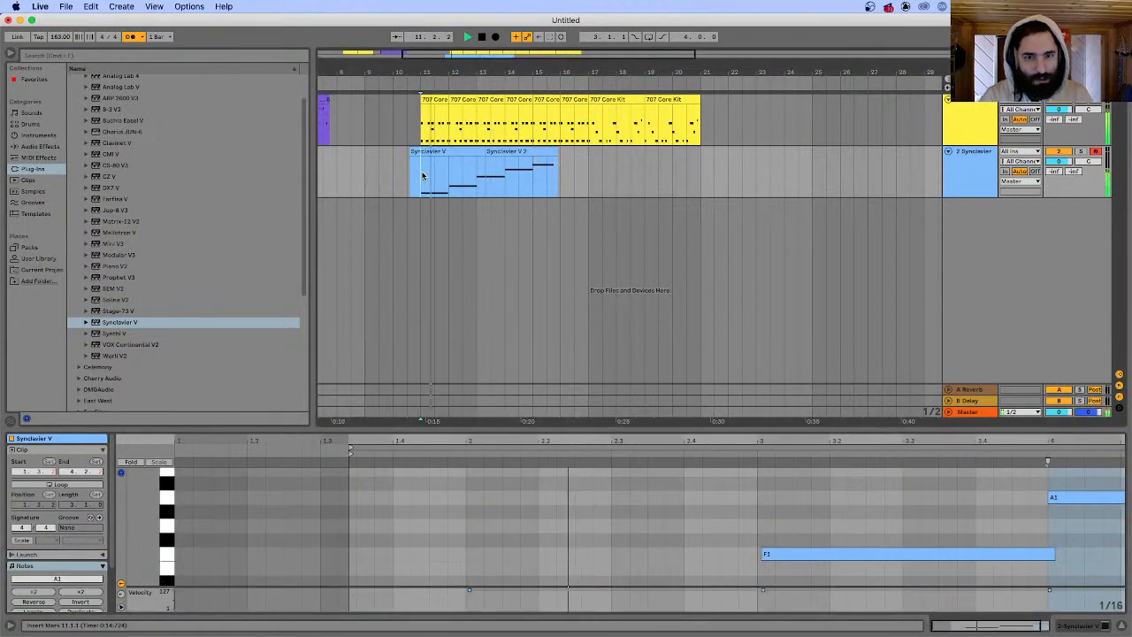
- Extend the second Synclavier clip to span bars 13 to 16 and play from its A1 note to check it
click(484, 153)
drag(483, 154, 478, 154)
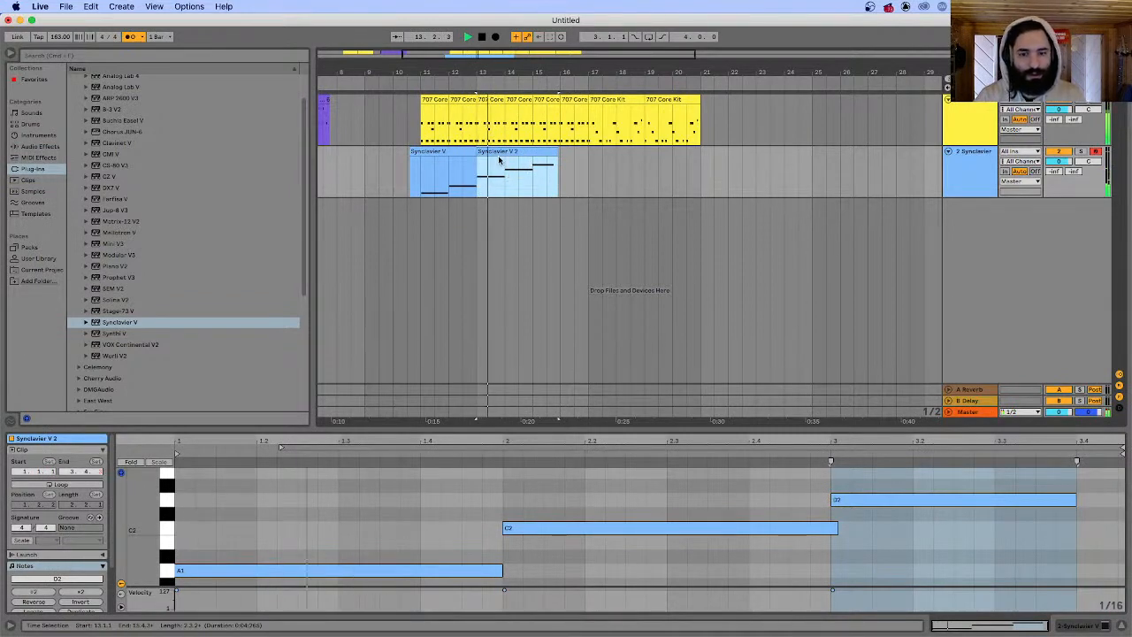
click(199, 574)
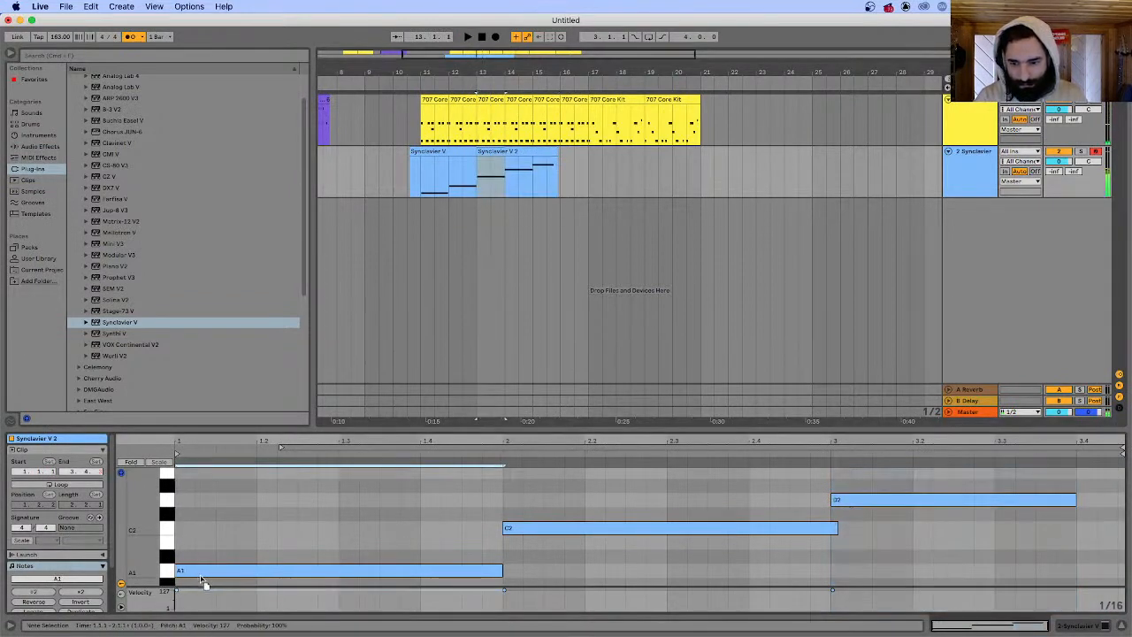
key(space)
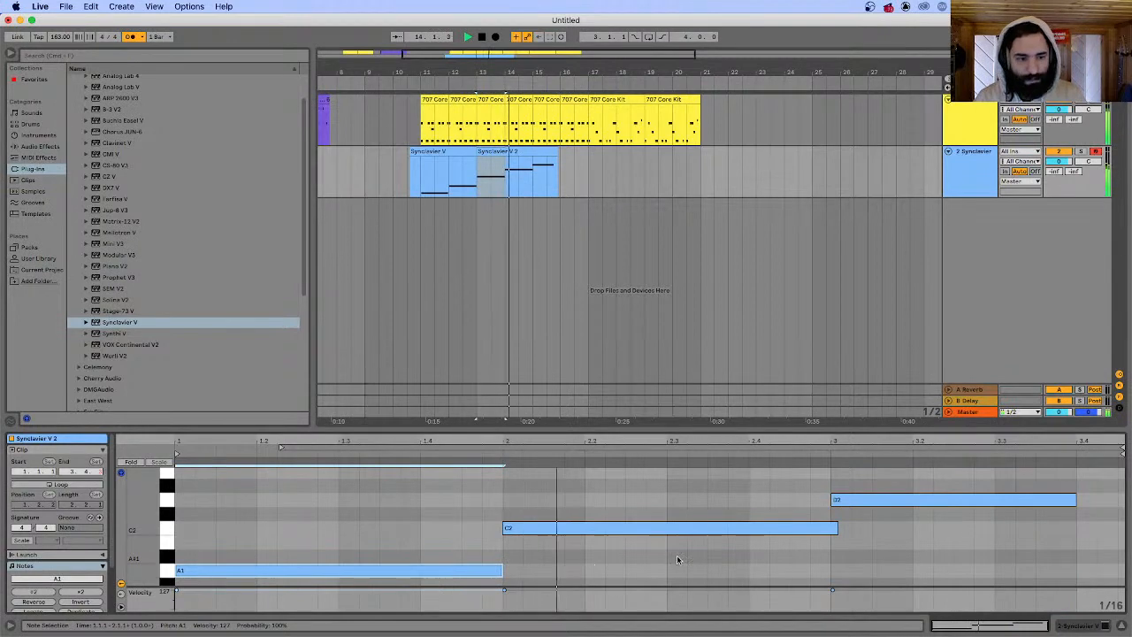
click(518, 152)
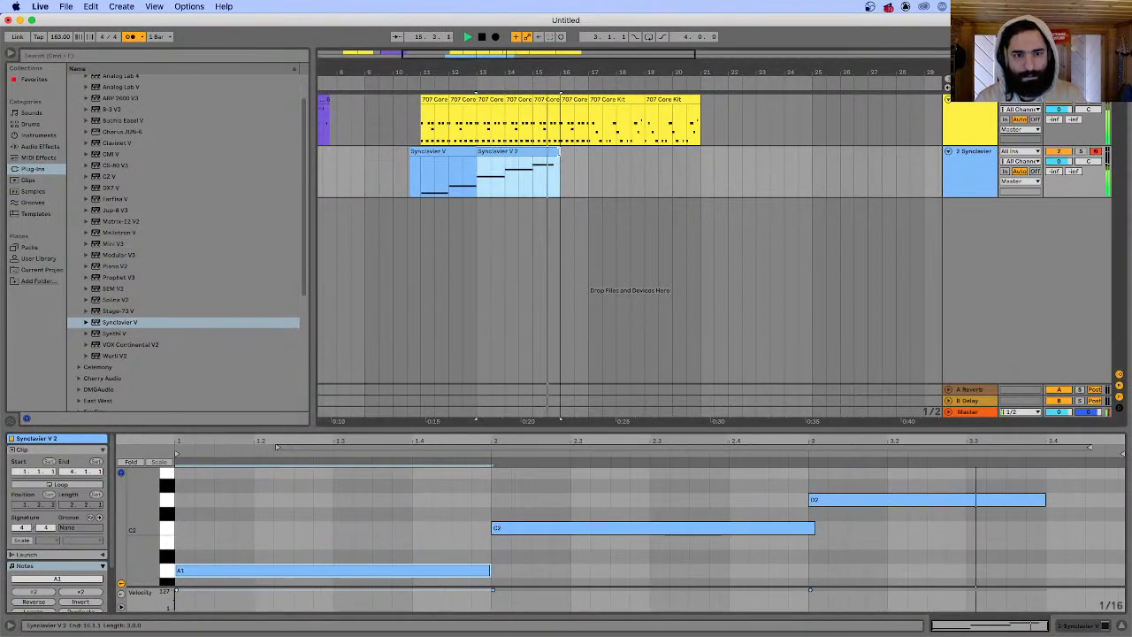
- Split the first Synclavier clip at bar 11 and play the line from there
shift+click(443, 153)
shift+click(429, 174)
shift+click(421, 177)
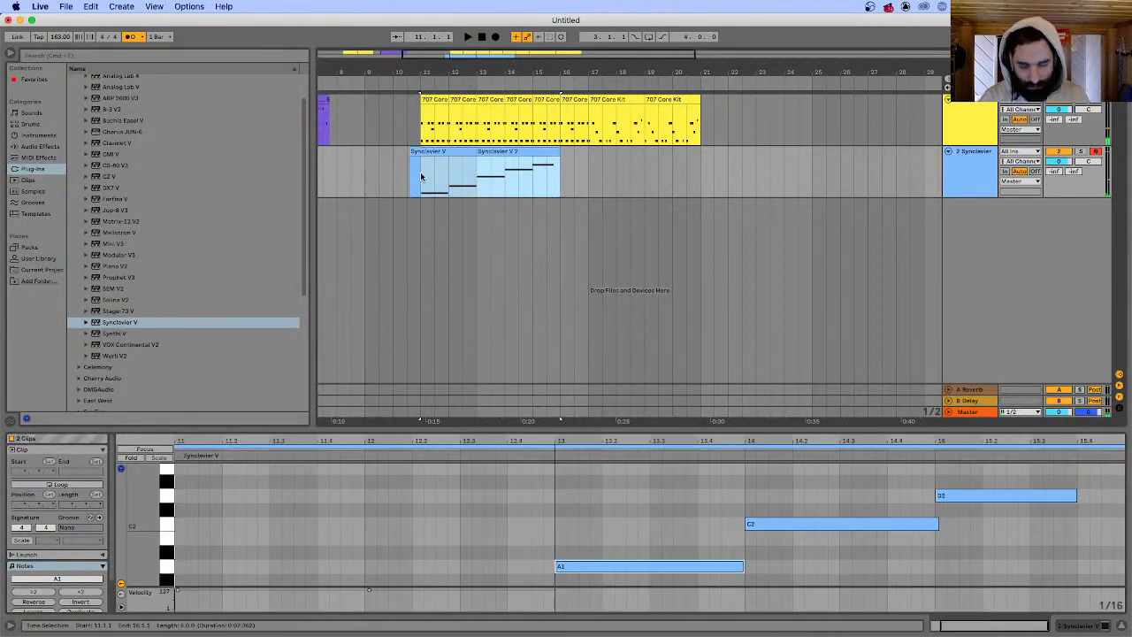
key(super+e)
key(space)
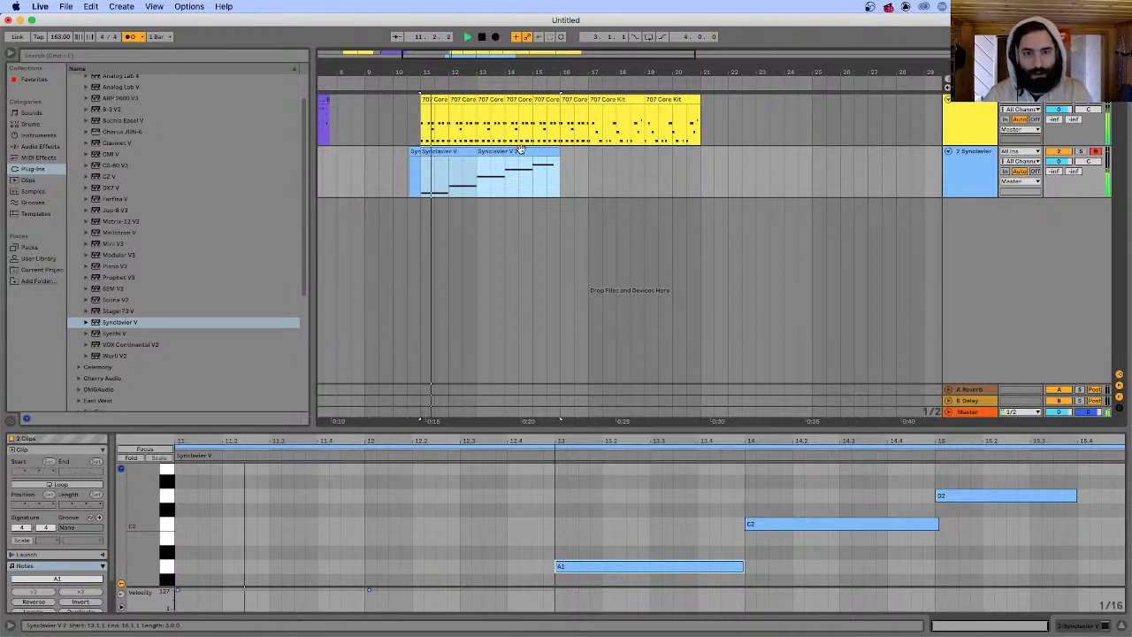
- Record the continuation of the rising Synclavier bass line up to bar 19
click(556, 156)
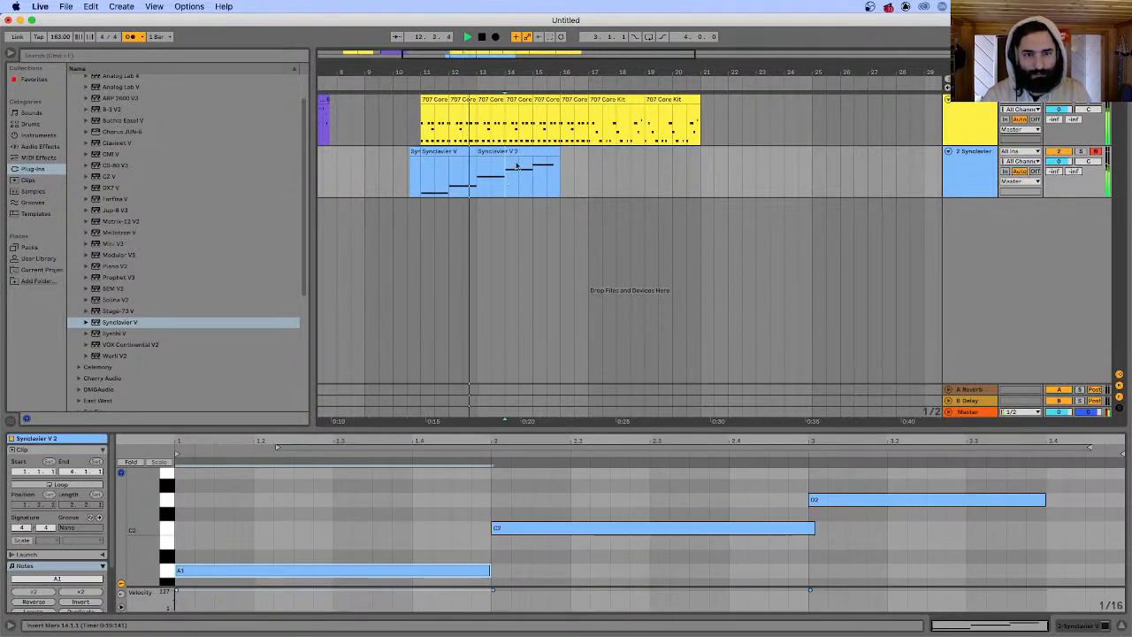
click(496, 38)
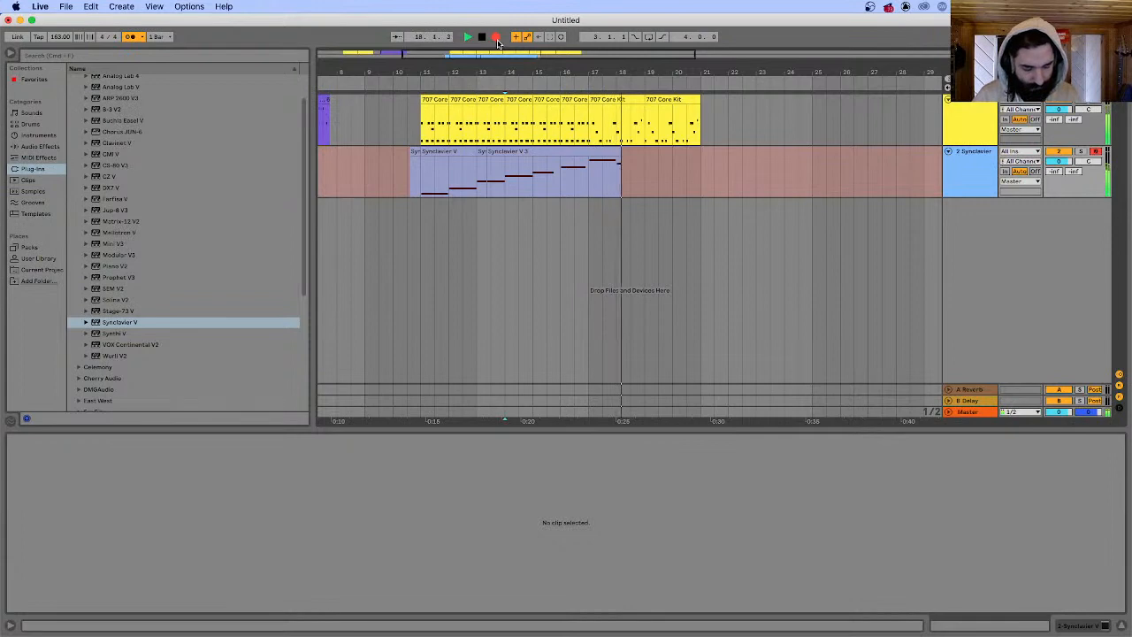
click(497, 38)
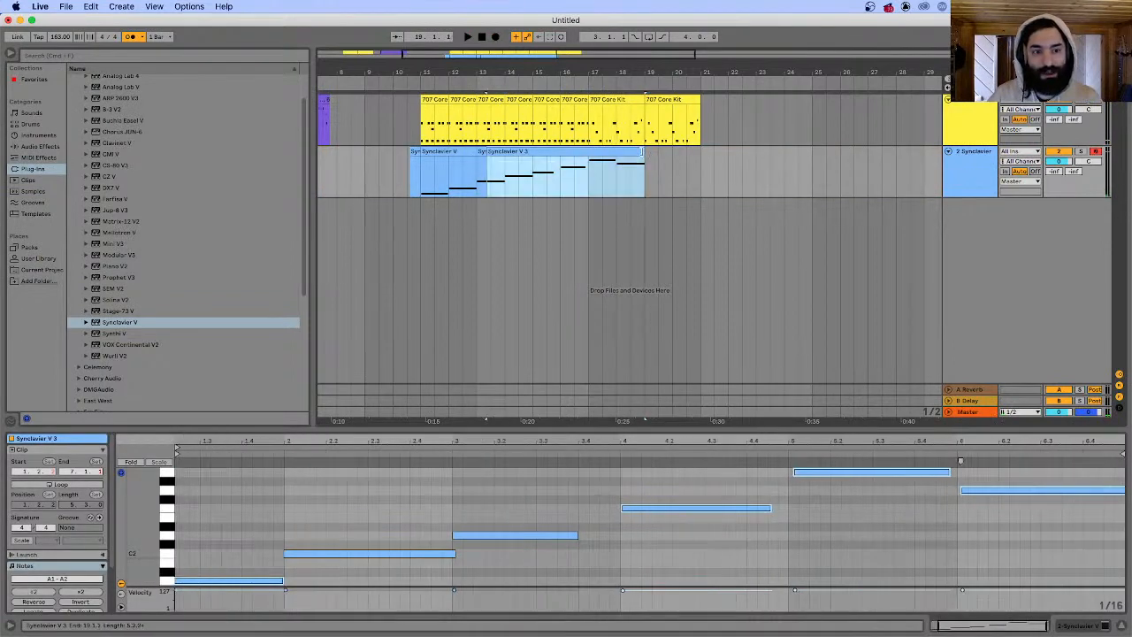
- Replace the drum clip at bar 19 with copies of the drum clips from bars 11 to 13
click(672, 98)
key(super+z)
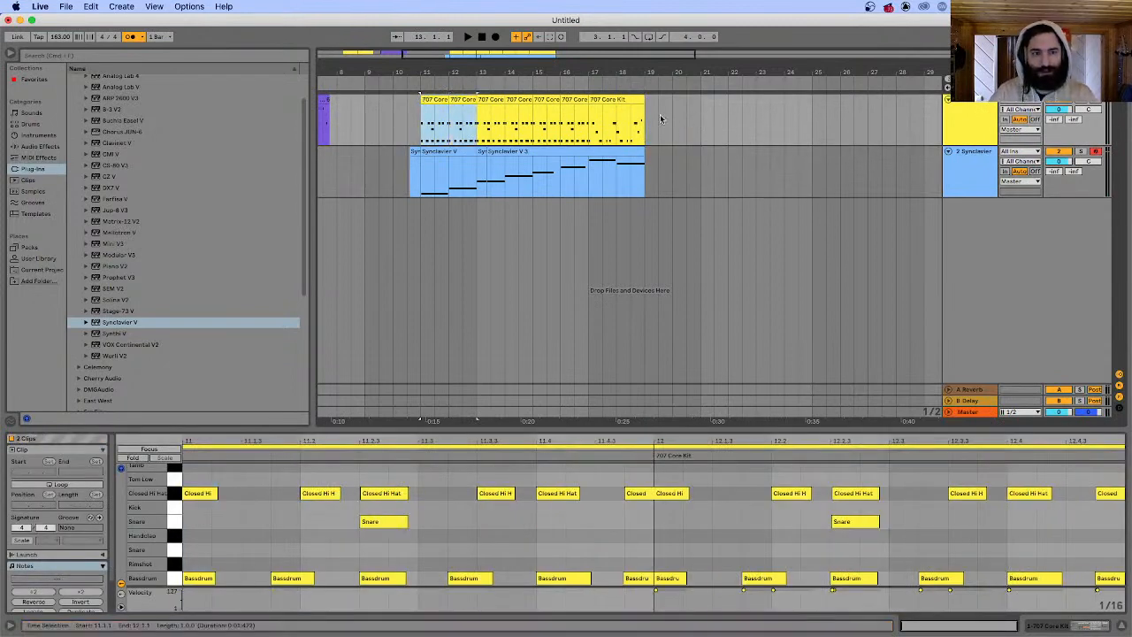
key(super+shift+z)
key(super+shift+z)
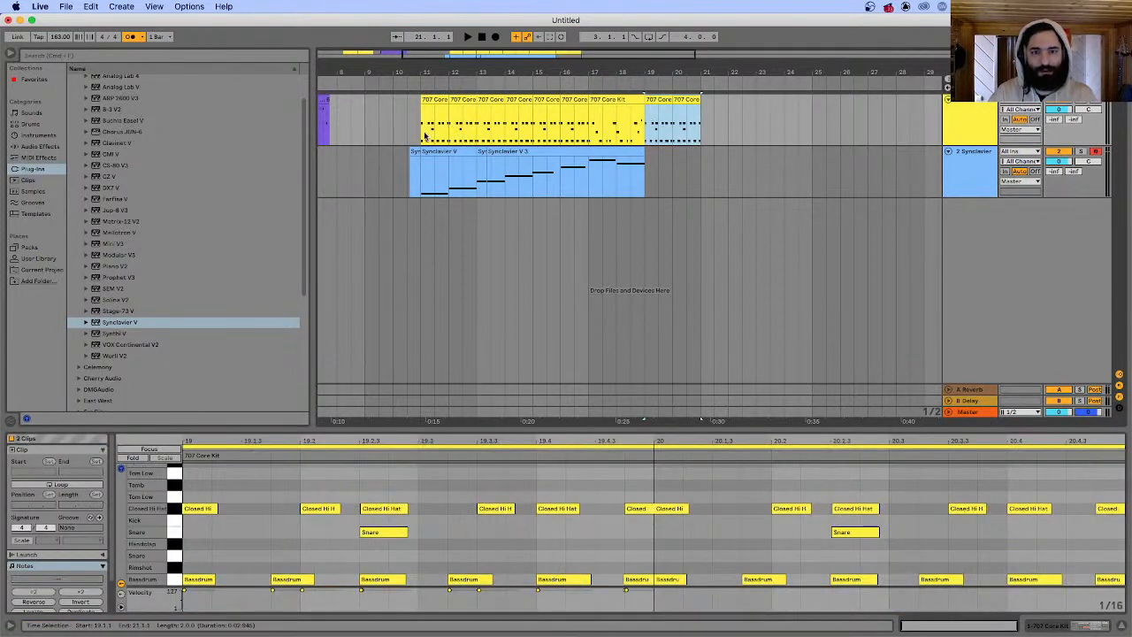
- Duplicate the Synclavier clips from bars 11 to 19 so the copy starts at bar 19
click(425, 133)
click(581, 164)
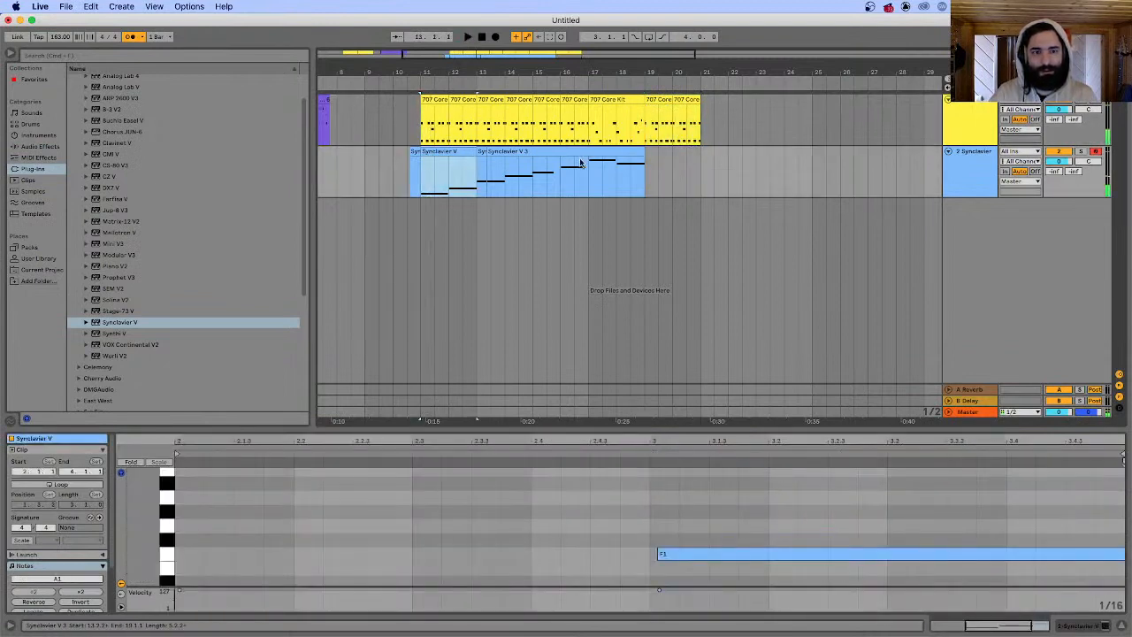
shift+click(611, 155)
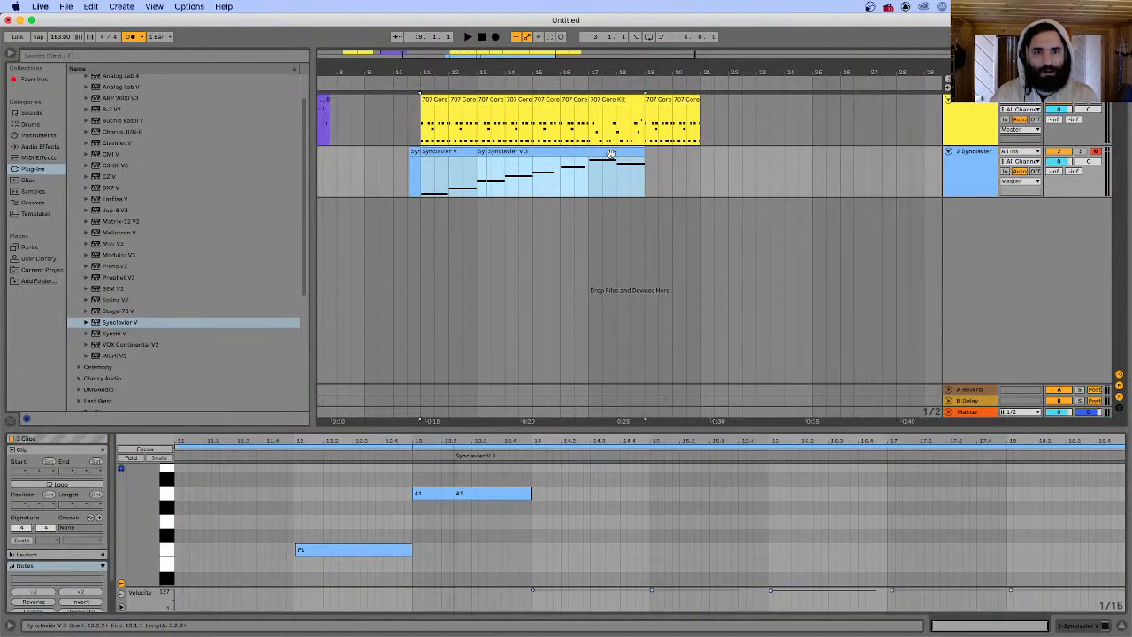
key(super+d)
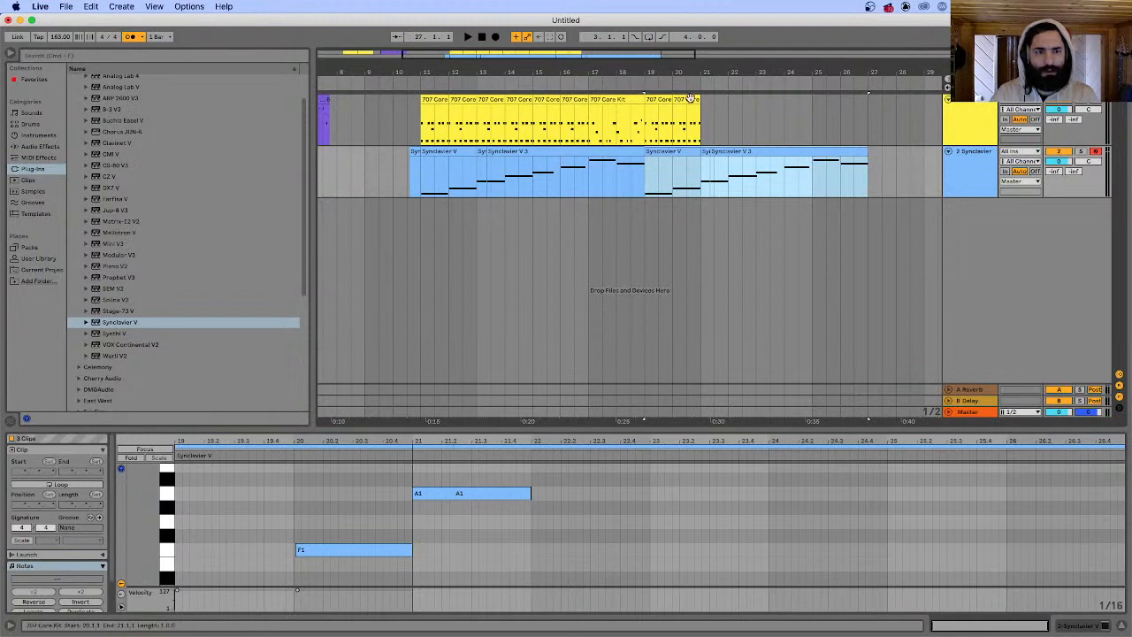
- Duplicate the drum clips at bars 19 to 21 repeatedly until the drum part reaches bar 27
click(691, 99)
key(super+d)
key(super+d)
key(super+d)
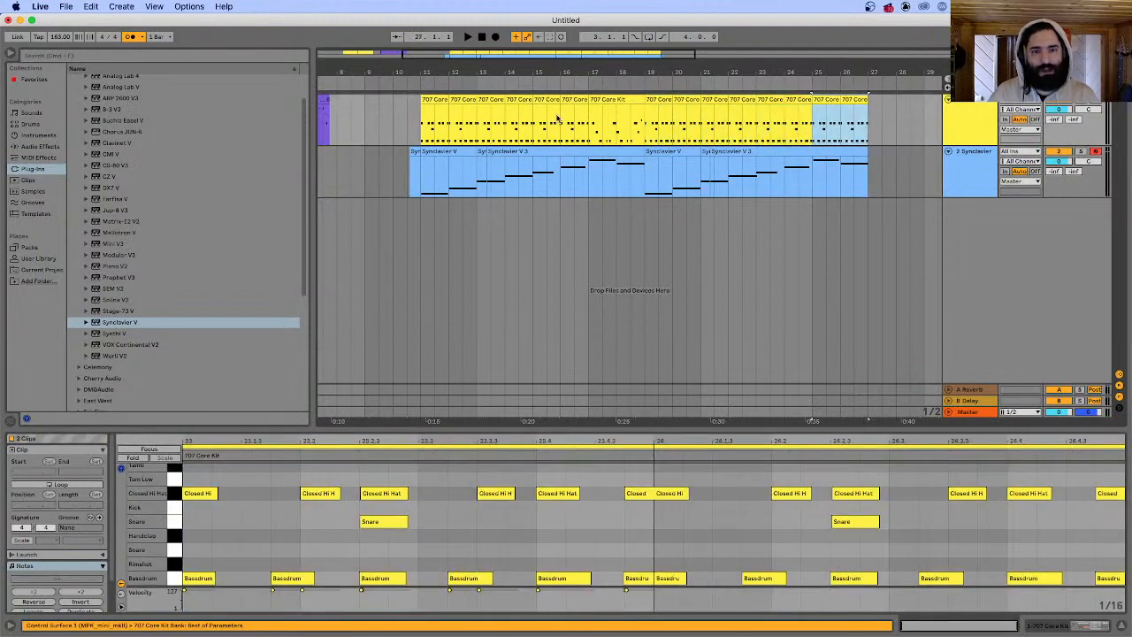
- Play the arrangement from just before bar 11 to hear the drums and bass line together
click(413, 115)
key(space)
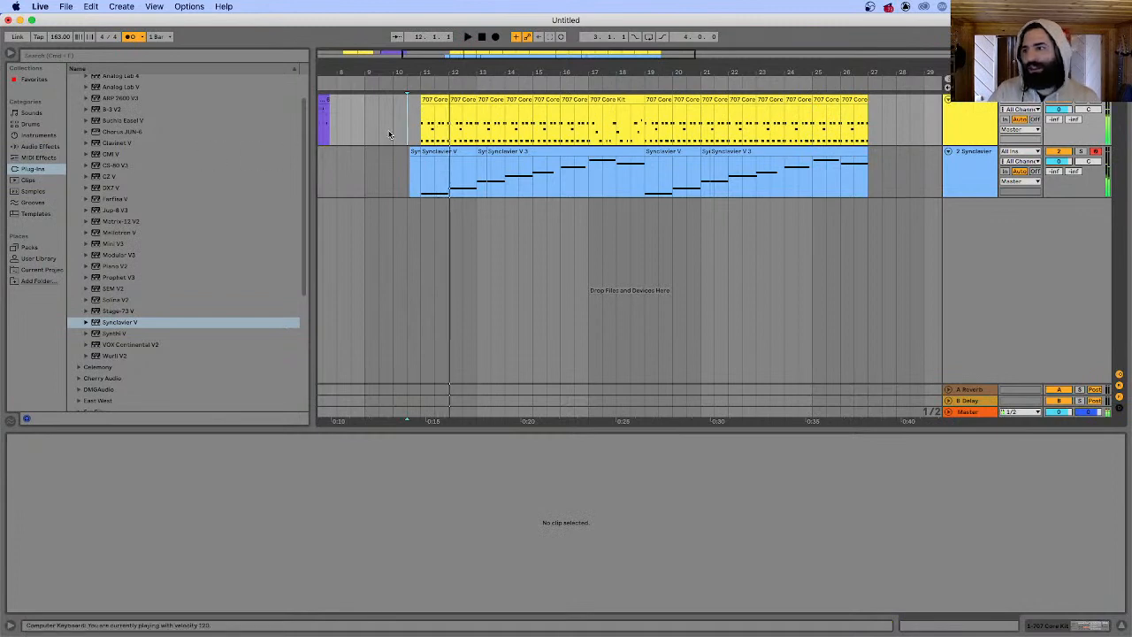
key(space)
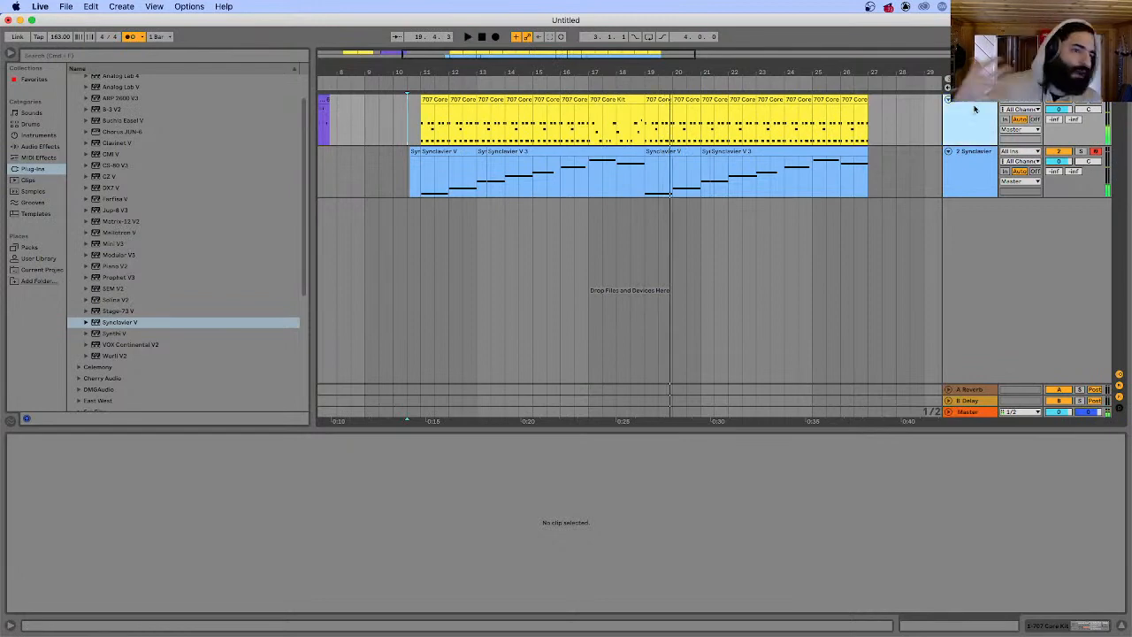
- Duplicate the 707 Core Kit track and delete the copied drum clips up to bar 27 from the new track
key(super+d)
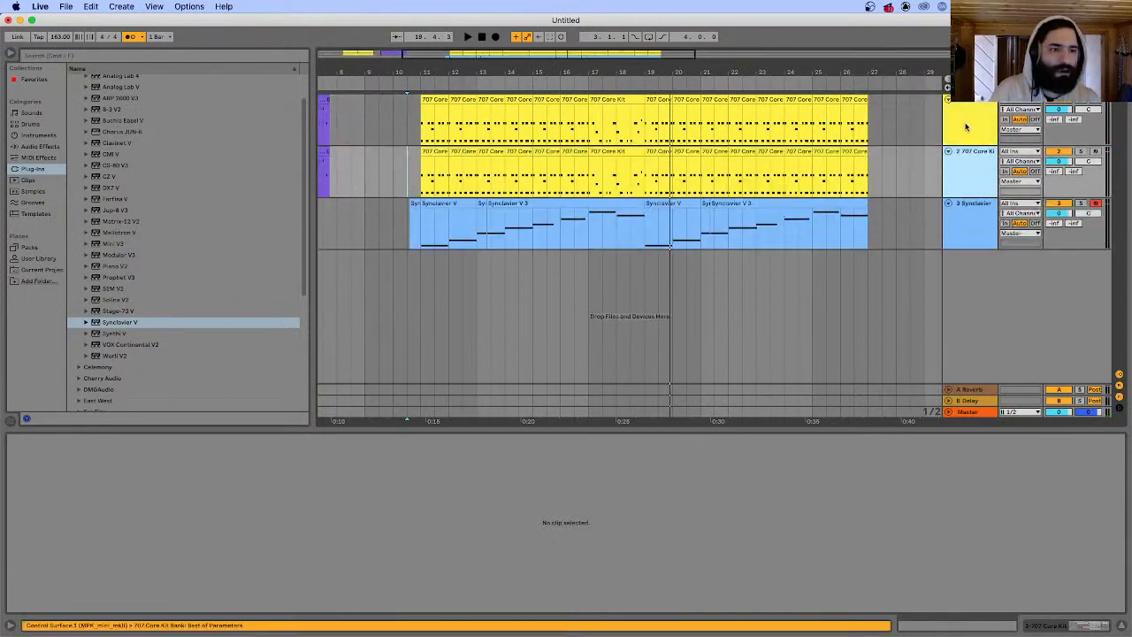
drag(871, 161, 407, 160)
key(Delete)
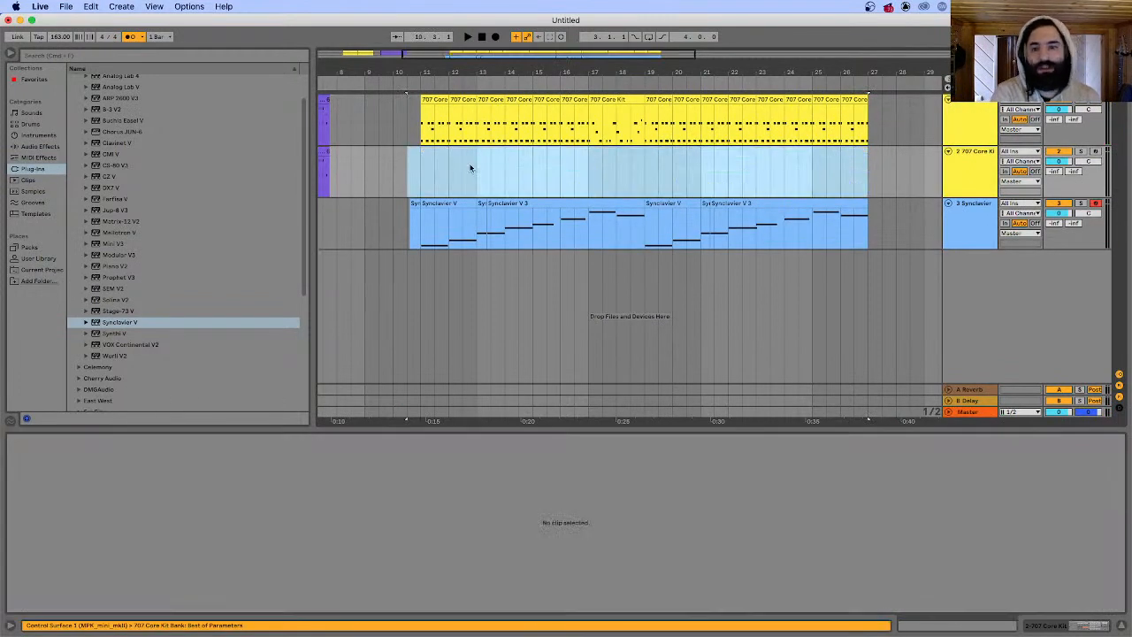
- Arm the duplicated 707 Core Kit track and record a steady bass drum pattern from around bar 10 to bar 14
click(1095, 153)
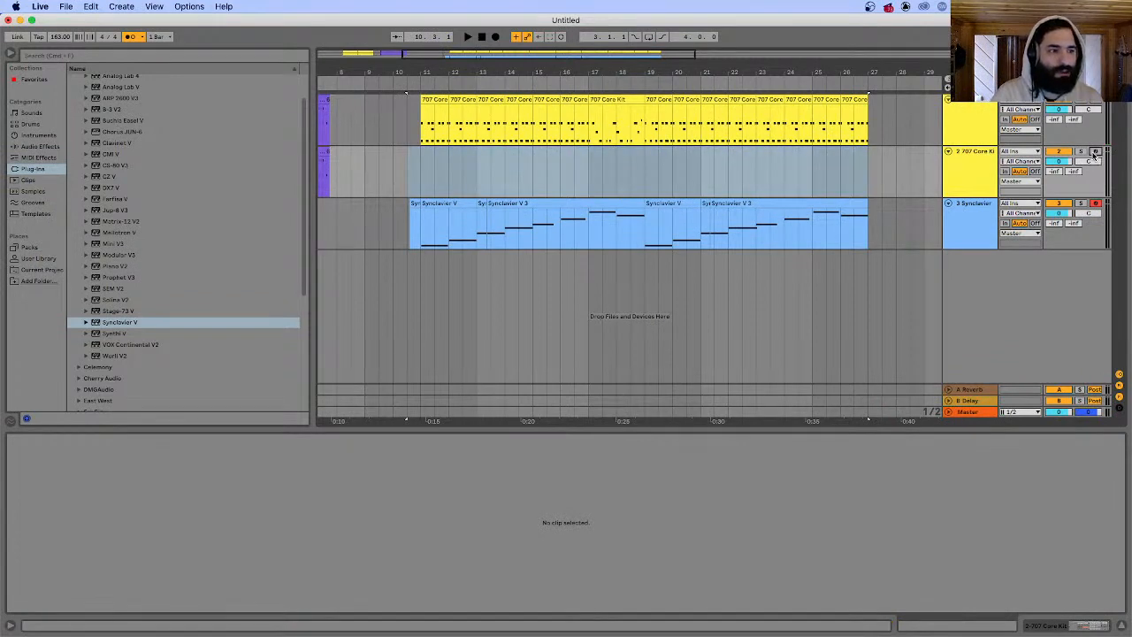
click(392, 168)
key(space)
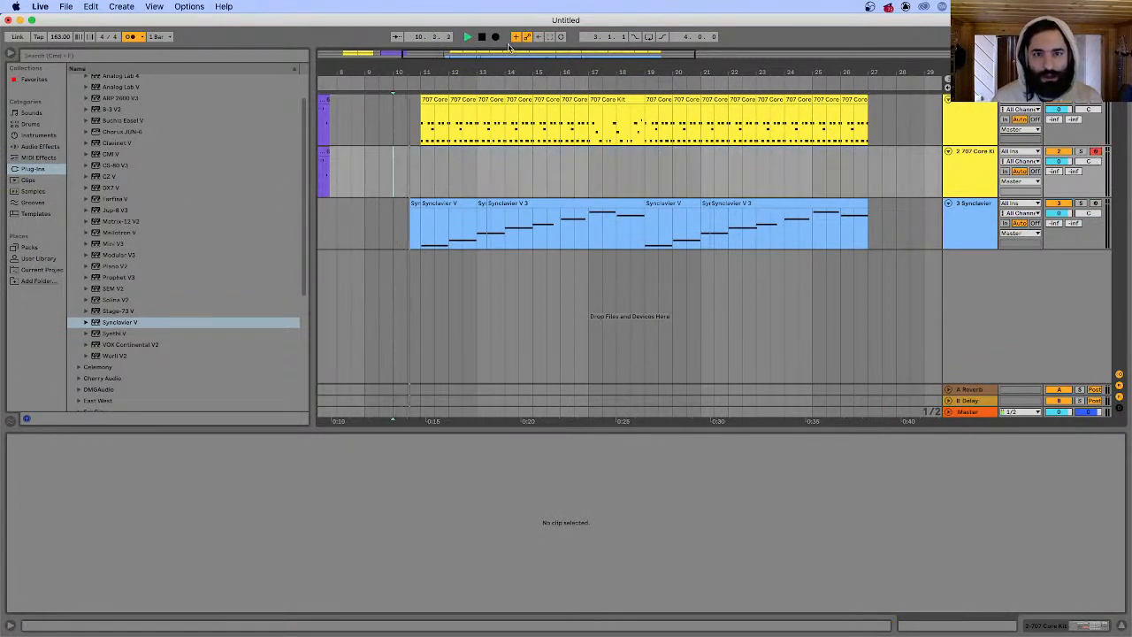
key(space)
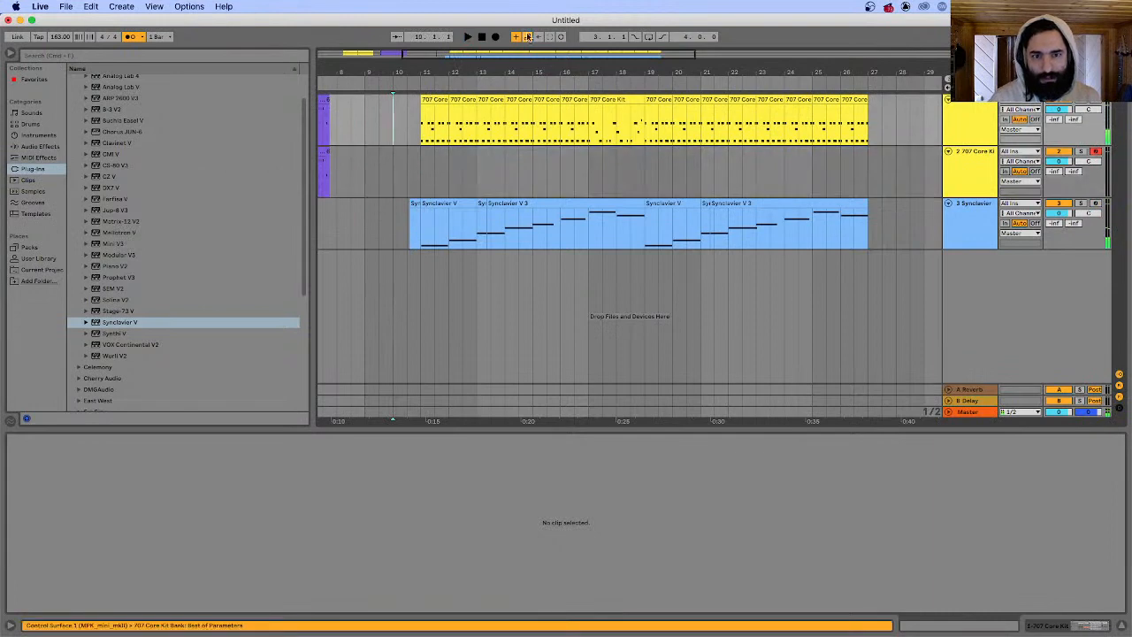
click(496, 37)
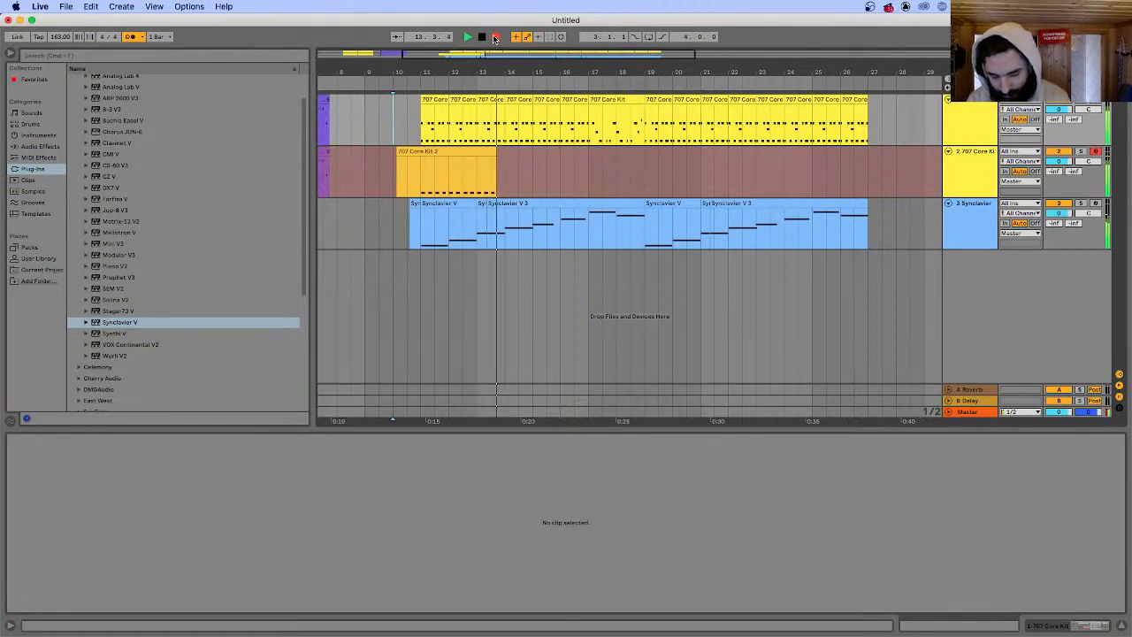
click(481, 38)
- Split the recorded bass drum clip at bar 11 and shorten its second part to end at bar 13
click(424, 171)
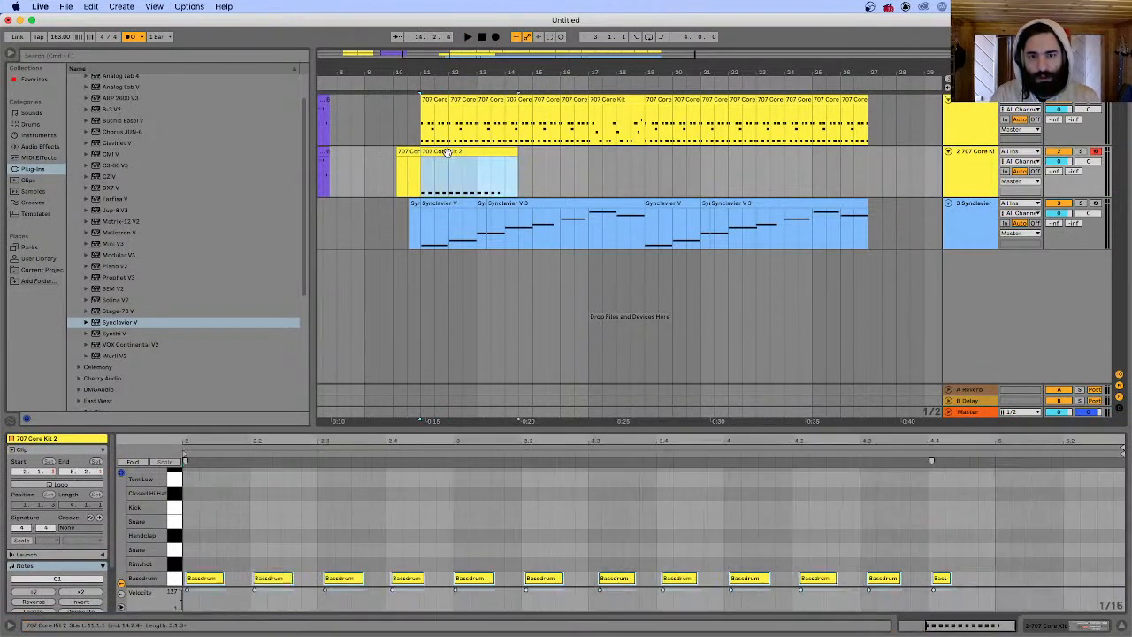
drag(444, 155, 523, 162)
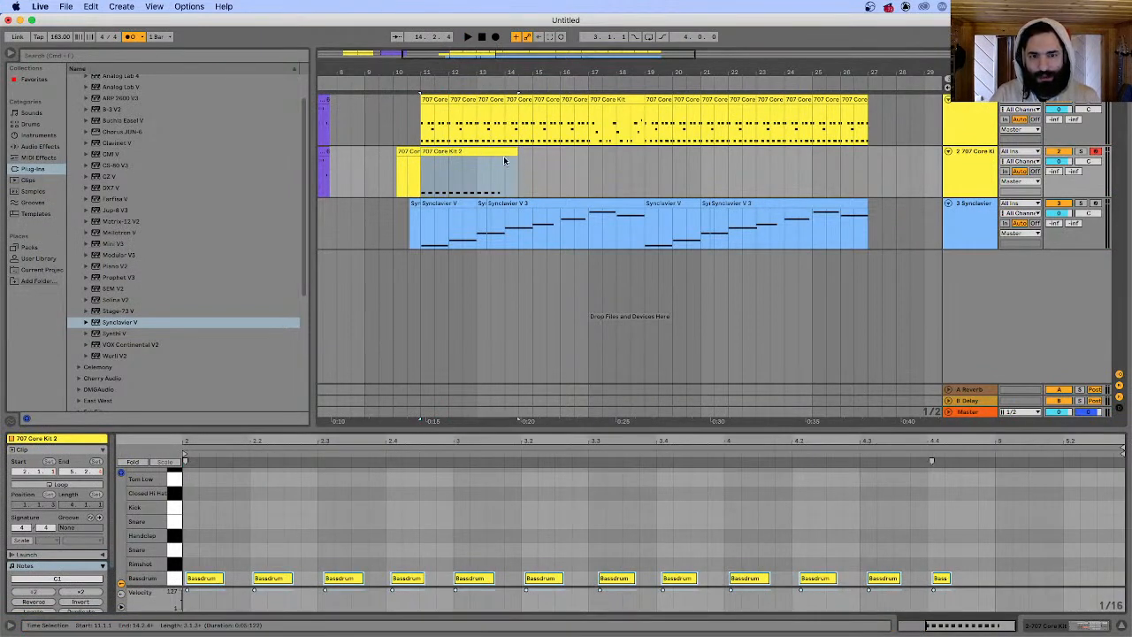
drag(515, 159, 476, 155)
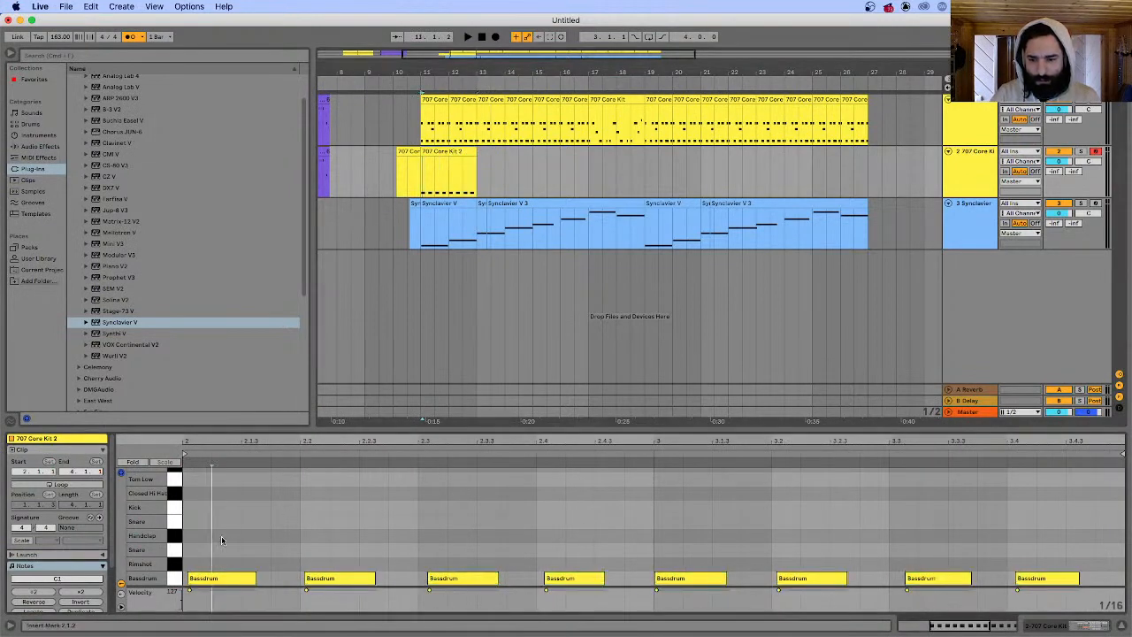
- Quantize the start of the bass drum notes in the bar 11 to 13 clip at 100%
right_click(223, 577)
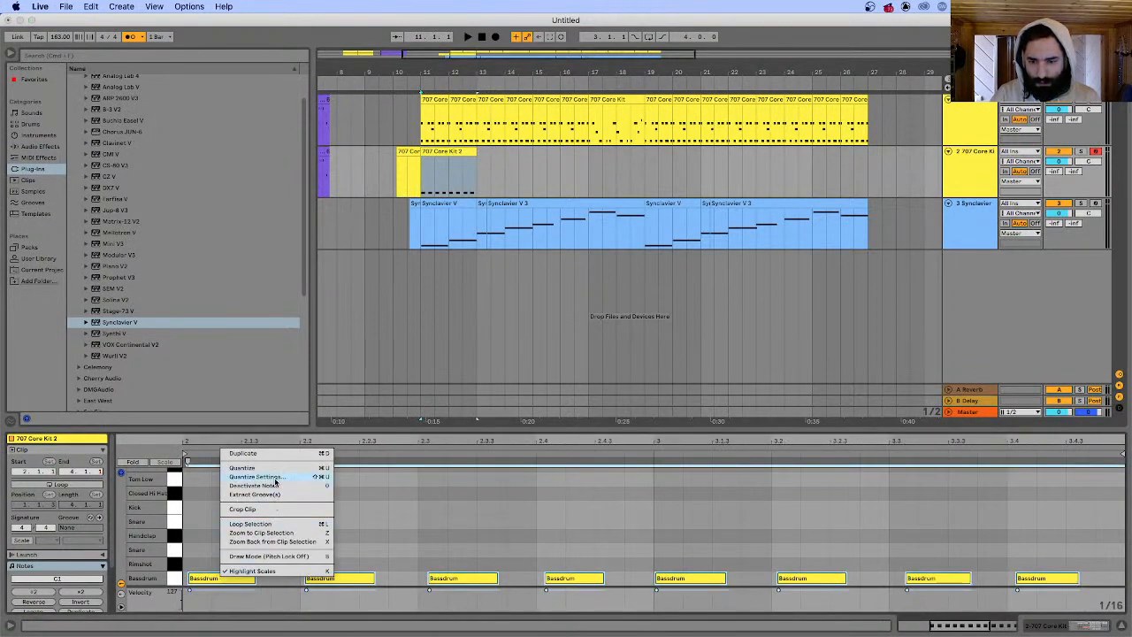
click(289, 476)
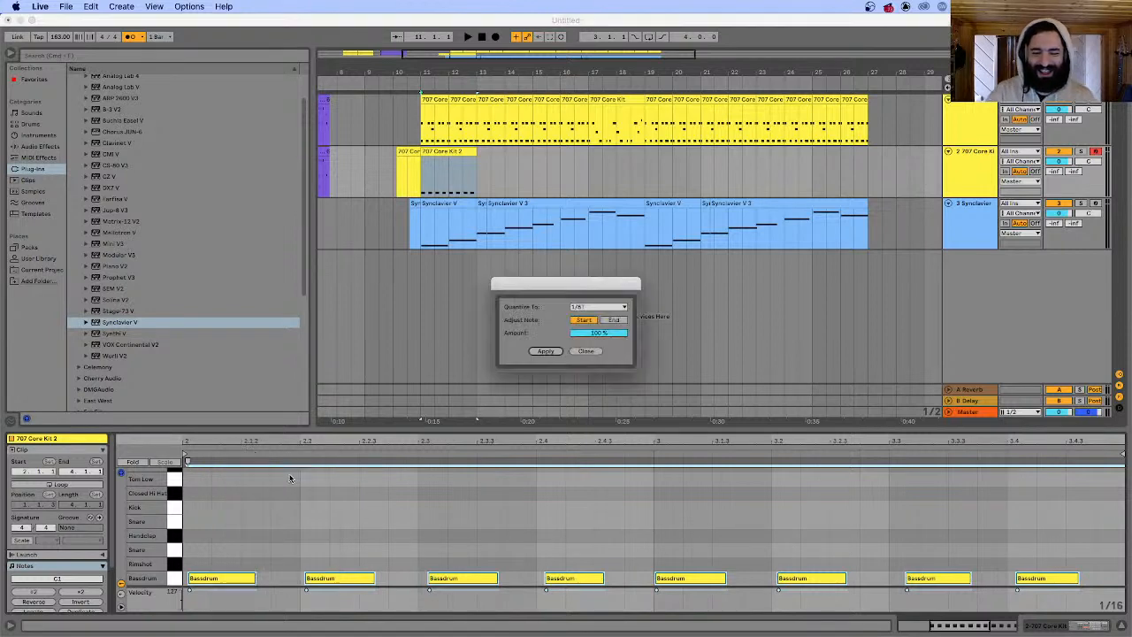
click(587, 309)
click(584, 335)
click(546, 352)
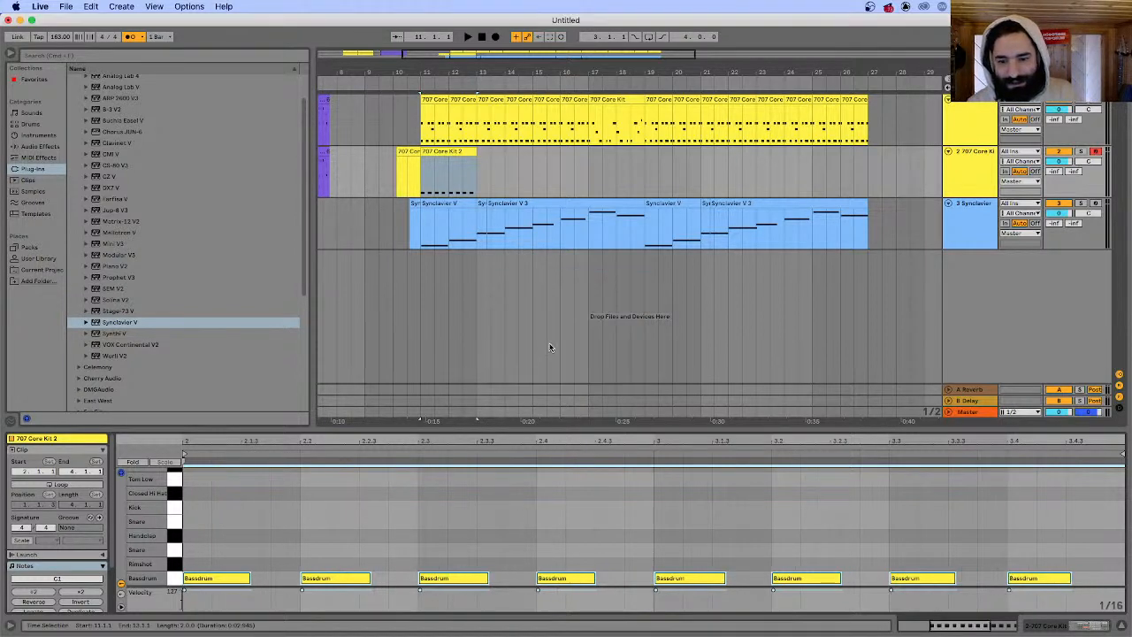
click(241, 524)
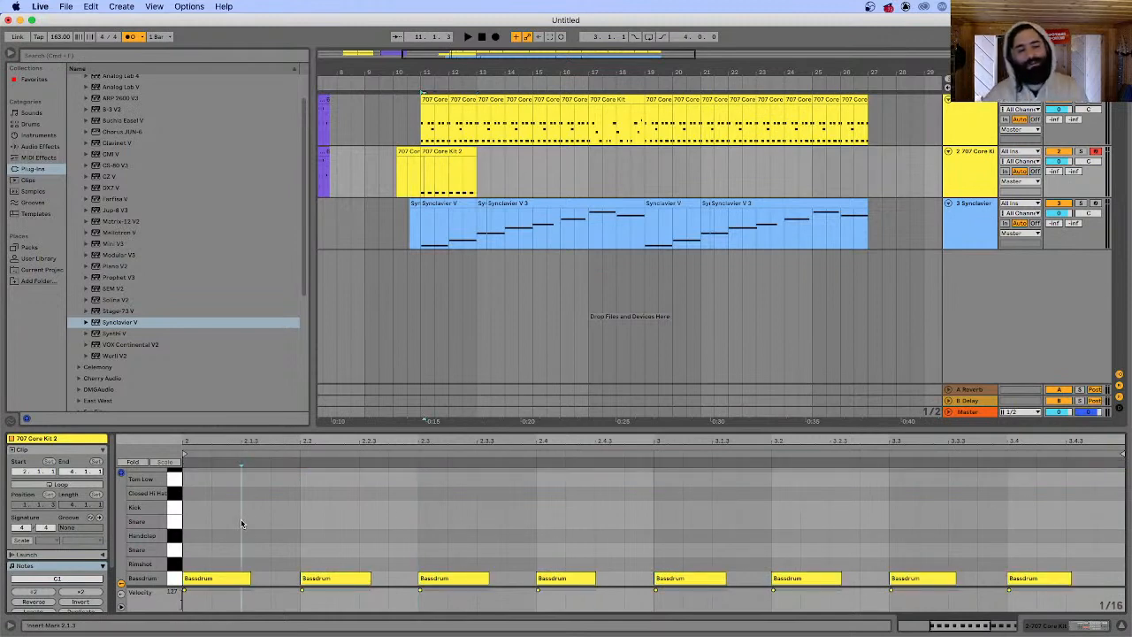
- Duplicate the two-bar bass drum clip repeatedly up to bar 27 and play the arrangement from bar 11
click(468, 144)
key(super+d)
key(super+d)
key(super+d)
key(super+d)
key(super+d)
key(super+d)
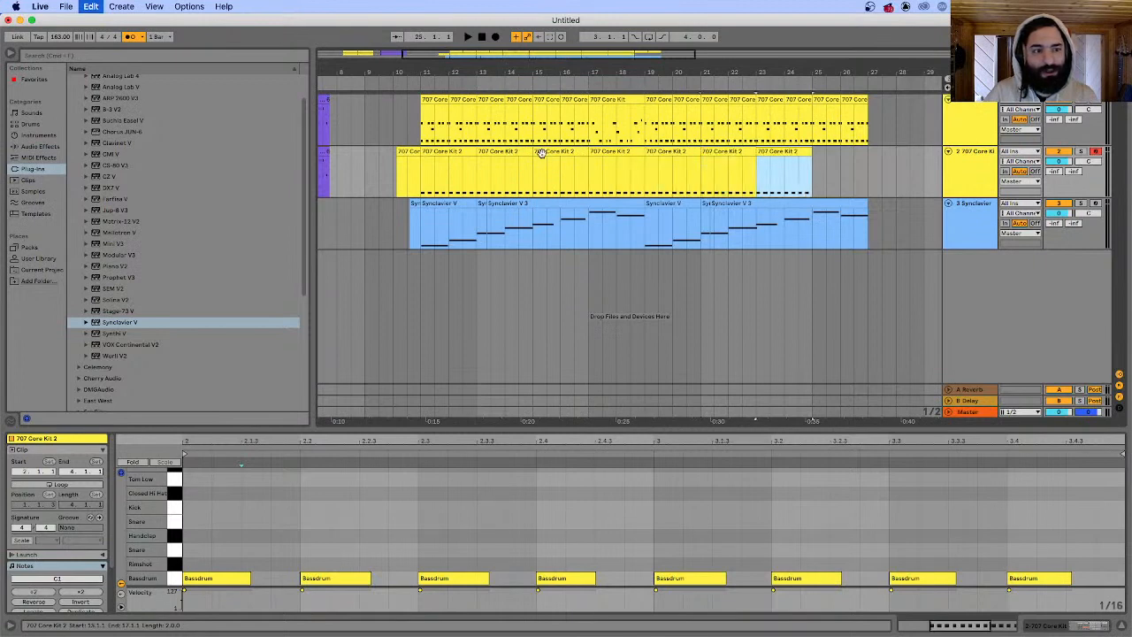
key(super+d)
click(415, 177)
key(space)
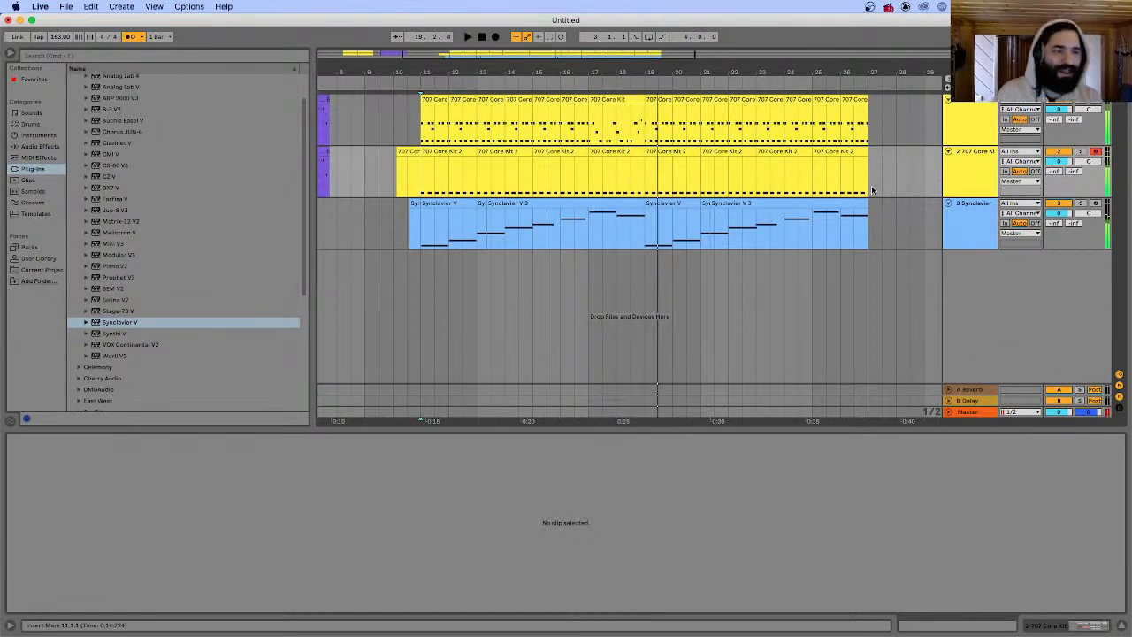
- Duplicate the Synclavier track and delete all the copied clips up to bar 27 from the new track
click(977, 232)
key(super+d)
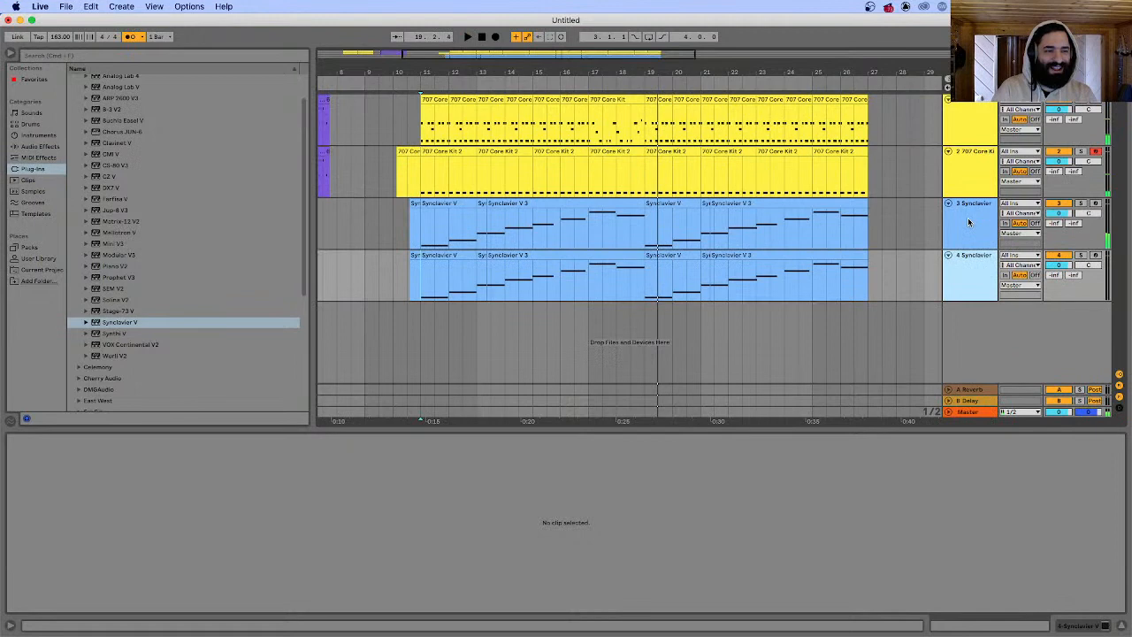
click(858, 255)
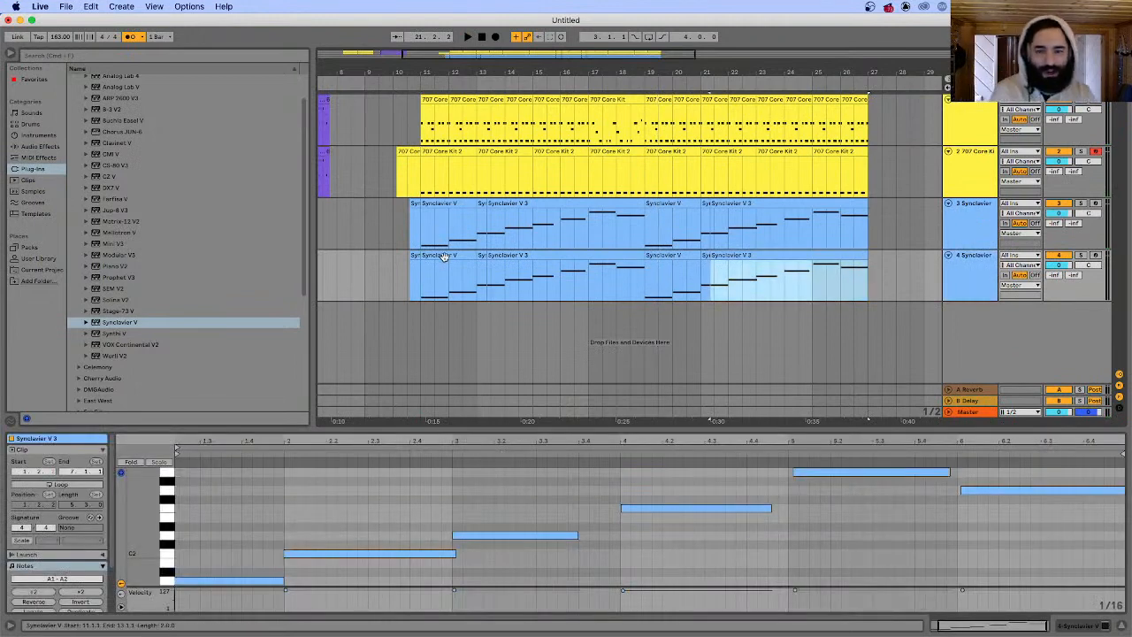
shift+click(416, 257)
key(Delete)
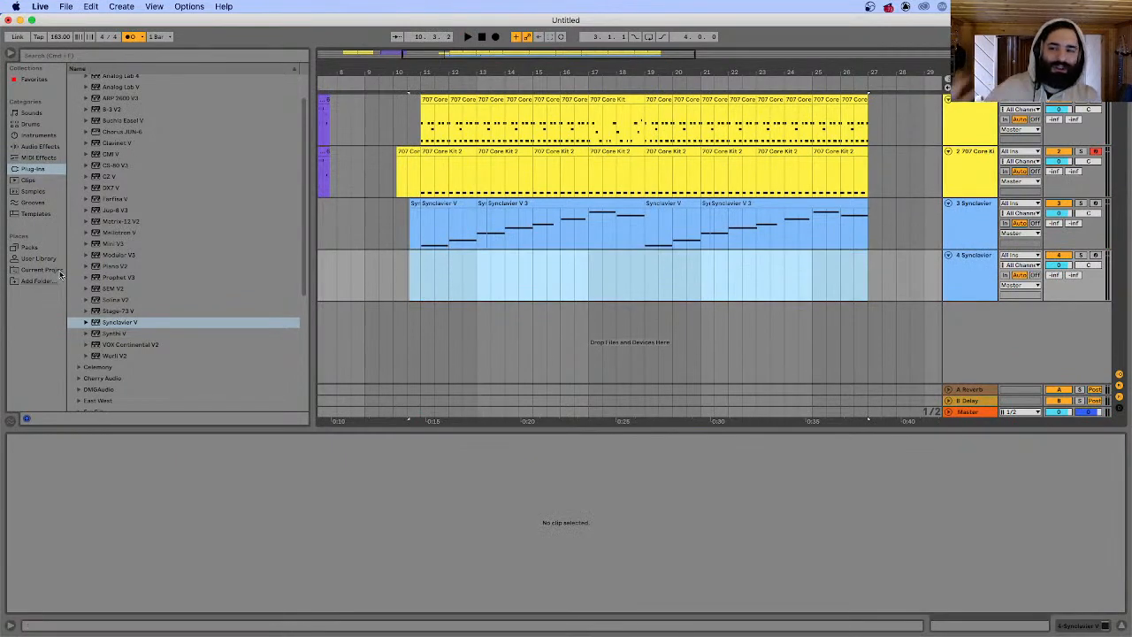
- Load the Farfisa V plug-in onto the duplicated track 4, decline its feature tour and arm the track for recording
click(121, 199)
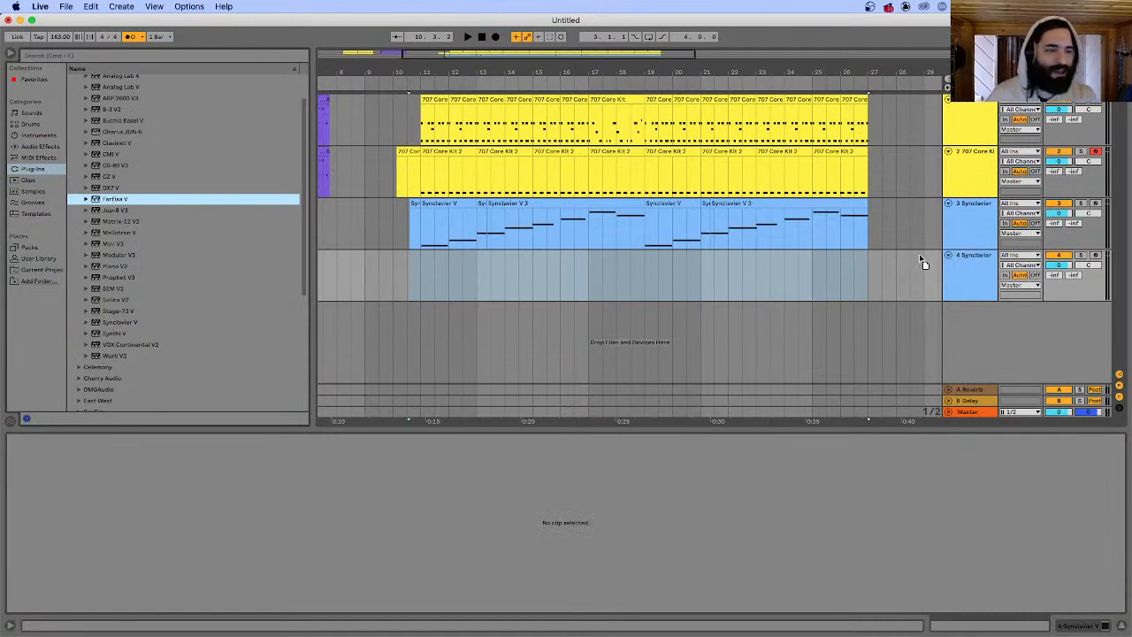
drag(967, 258, 967, 259)
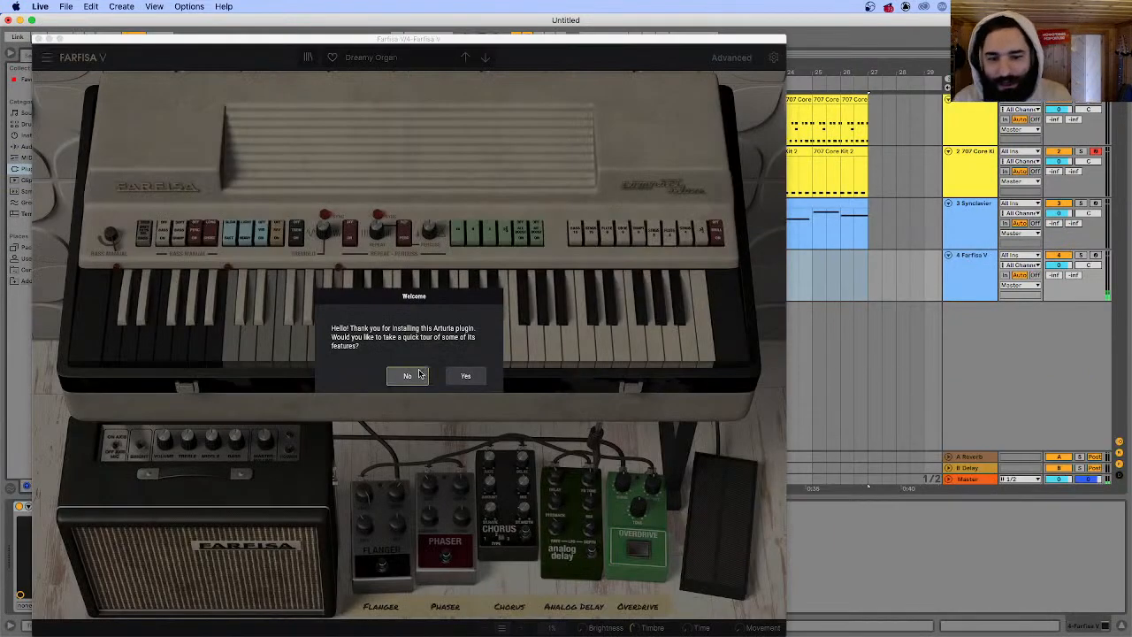
click(409, 376)
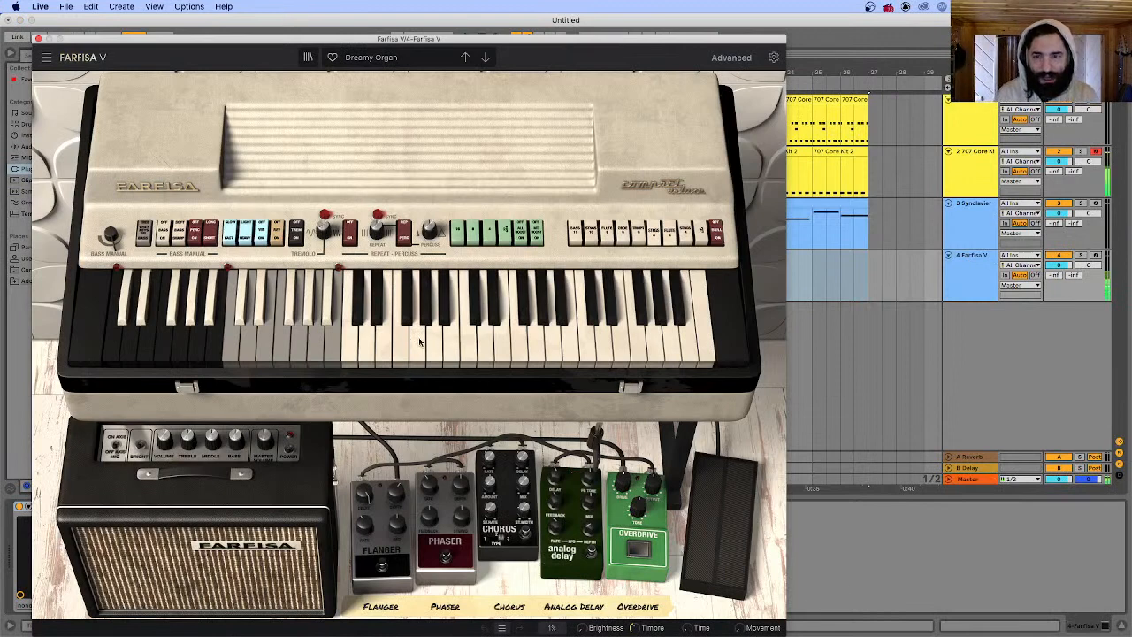
click(1096, 255)
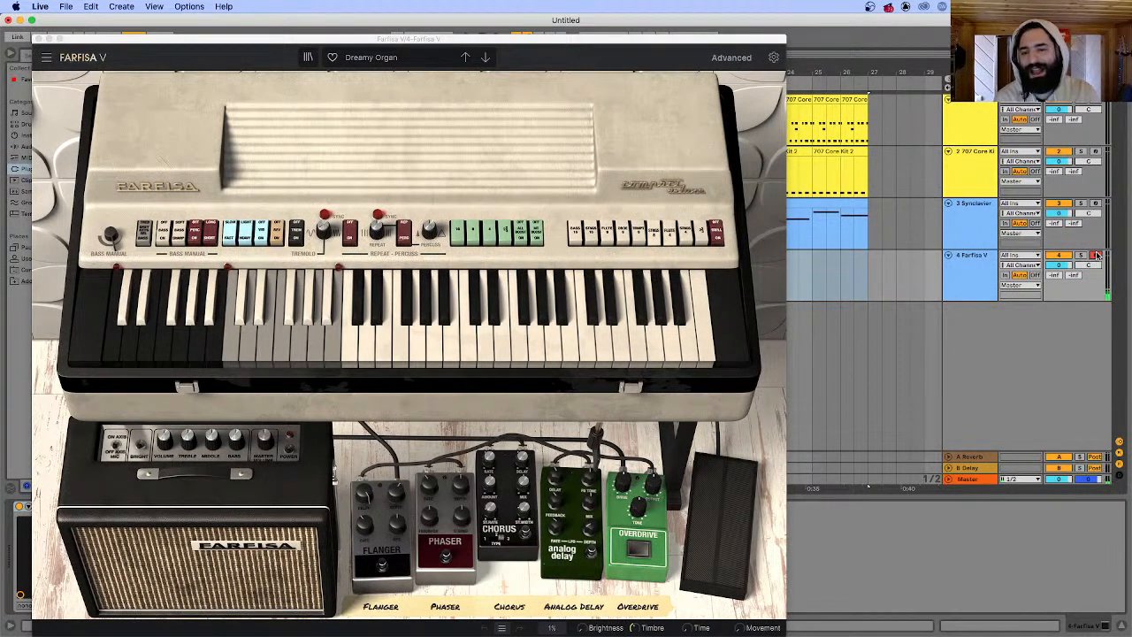
click(482, 45)
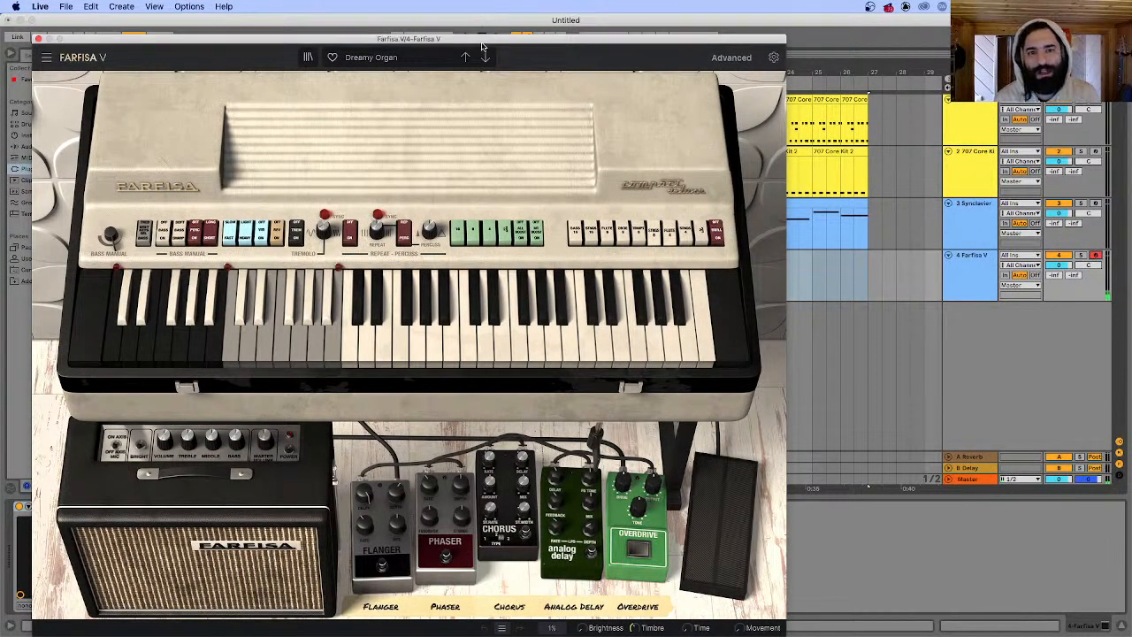
drag(483, 42, 457, 60)
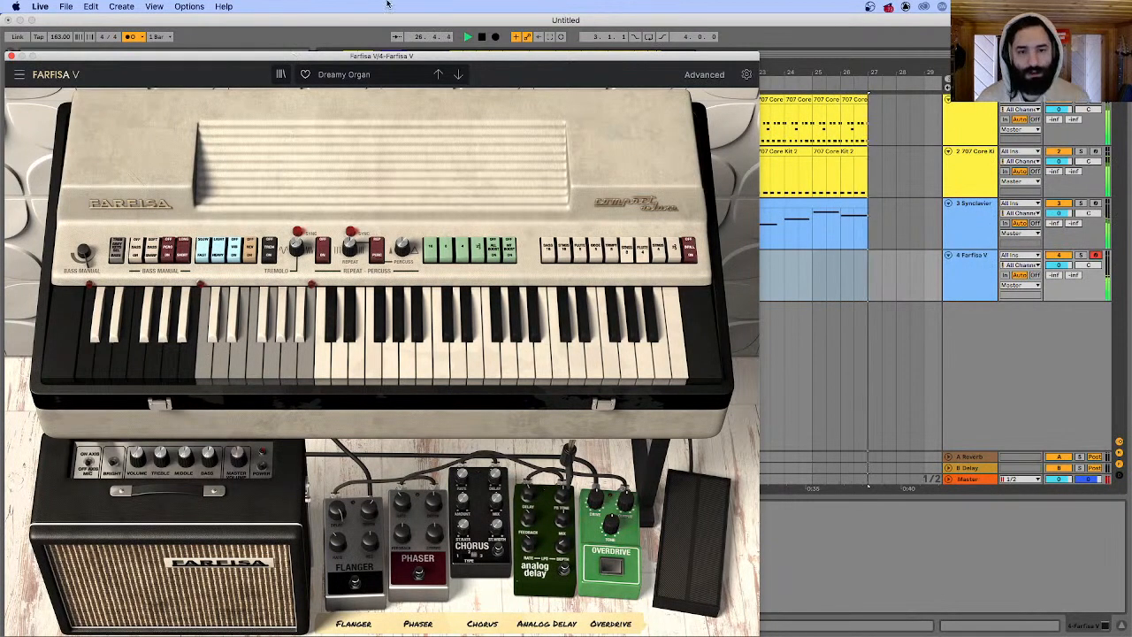
- Choose the Angels Approaching pad preset in Farfisa V and close the plug-in window
click(348, 80)
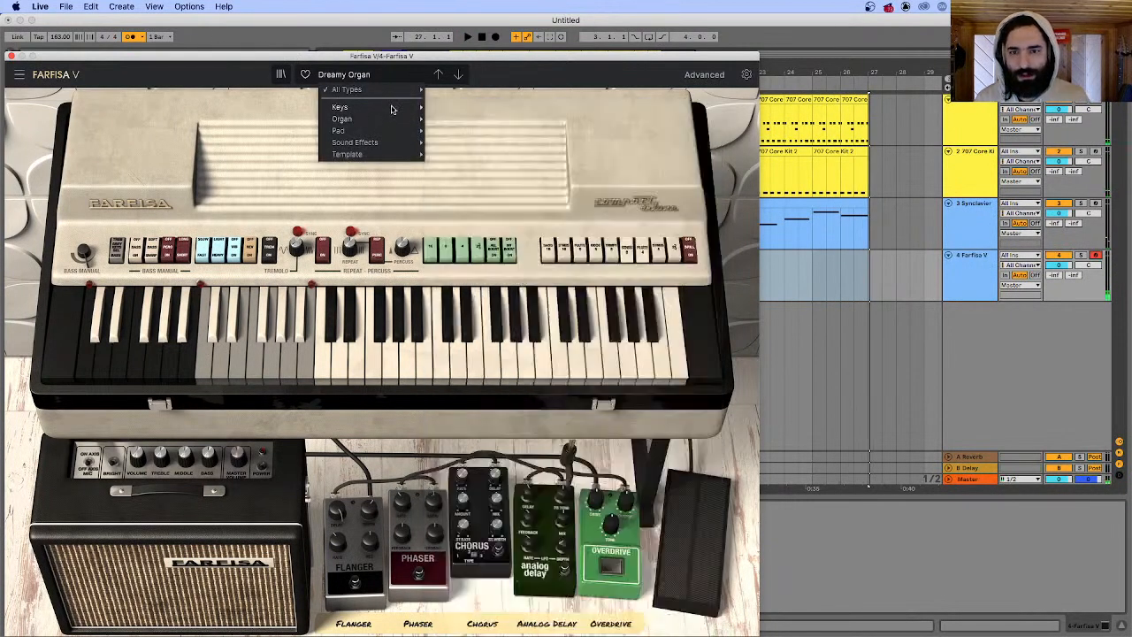
mouse_move(429, 132)
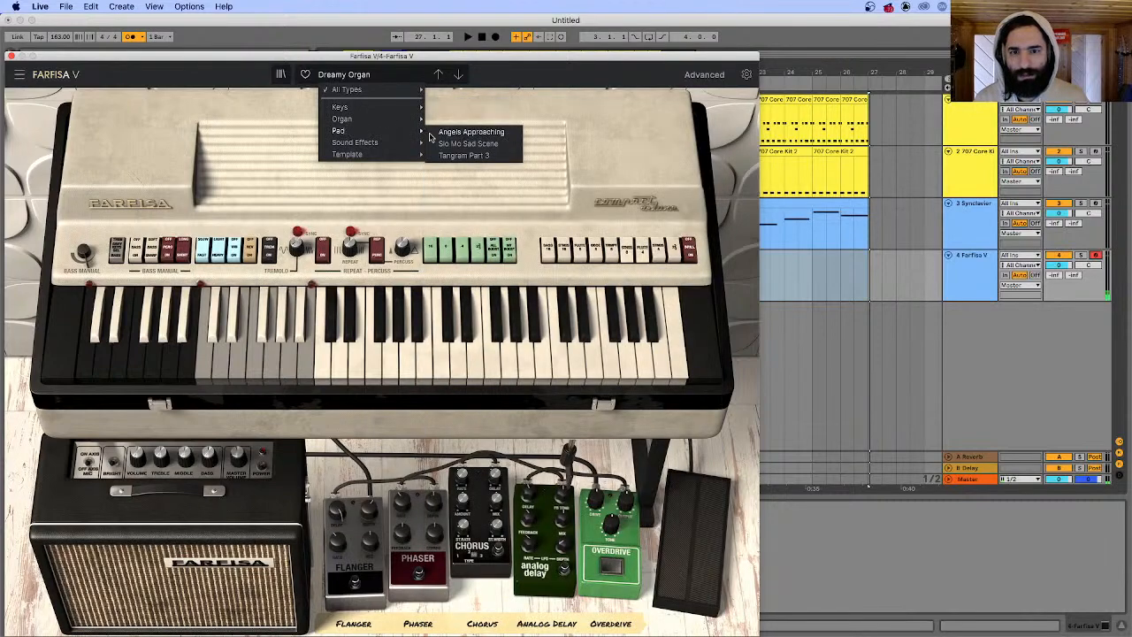
click(471, 132)
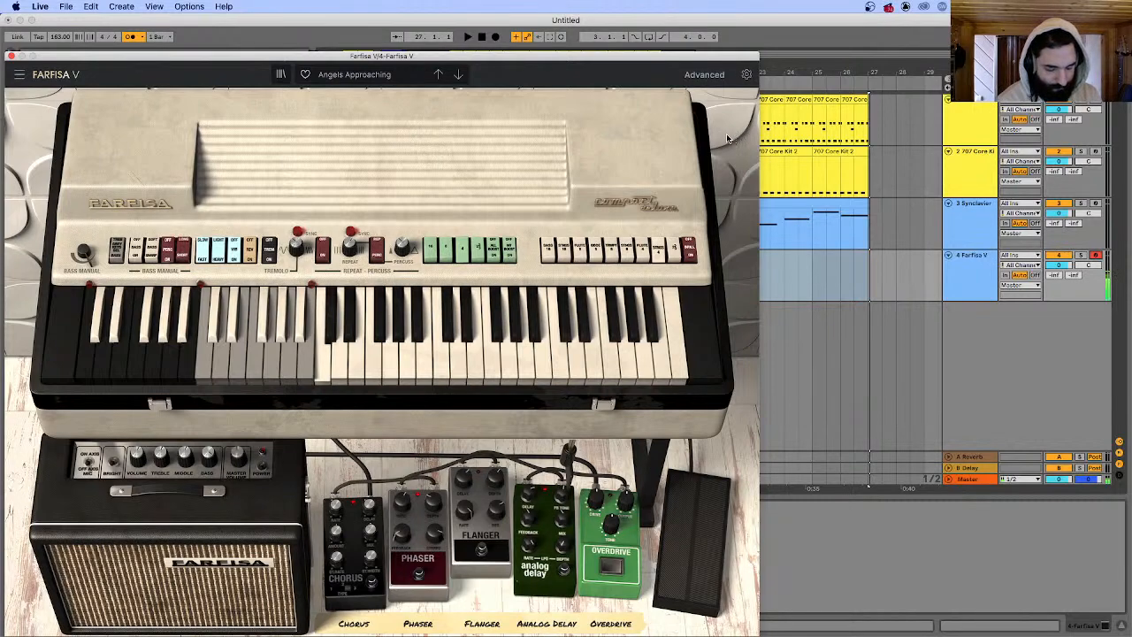
click(11, 55)
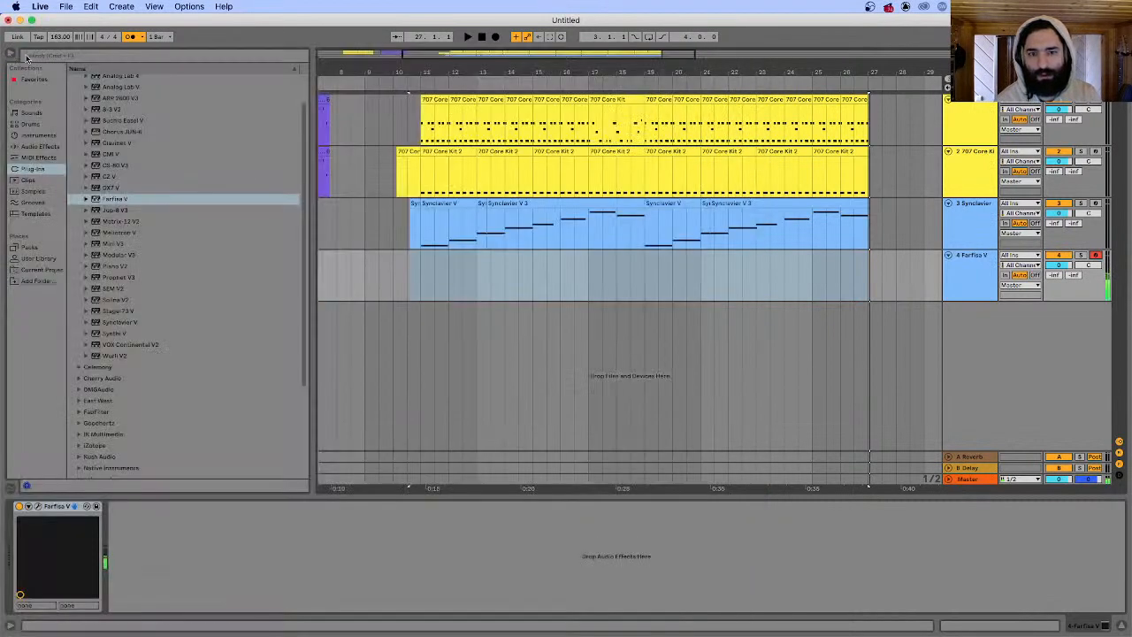
- Record a Farfisa V melody on track 4 over the drums and bass, from bar 10 to about bar 19
key(space)
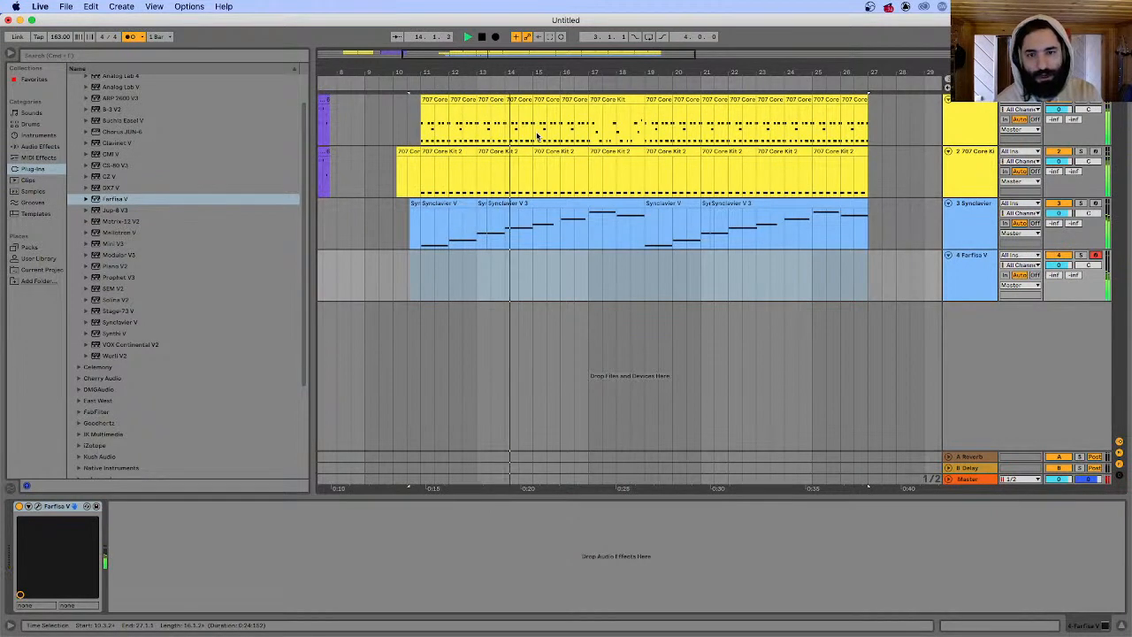
click(414, 81)
click(394, 115)
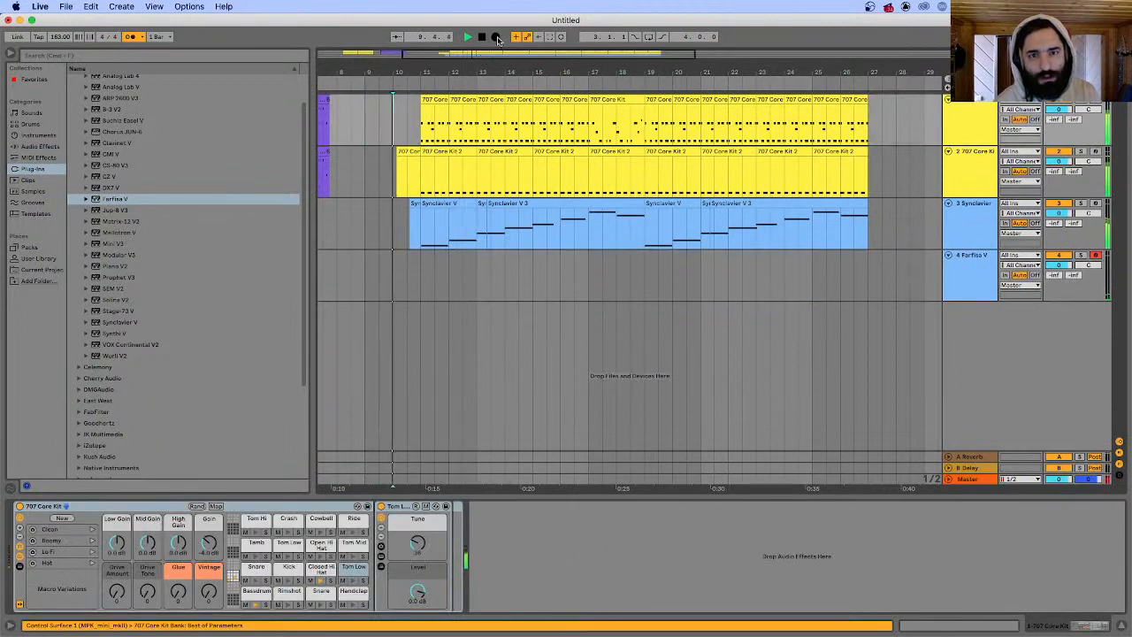
click(496, 36)
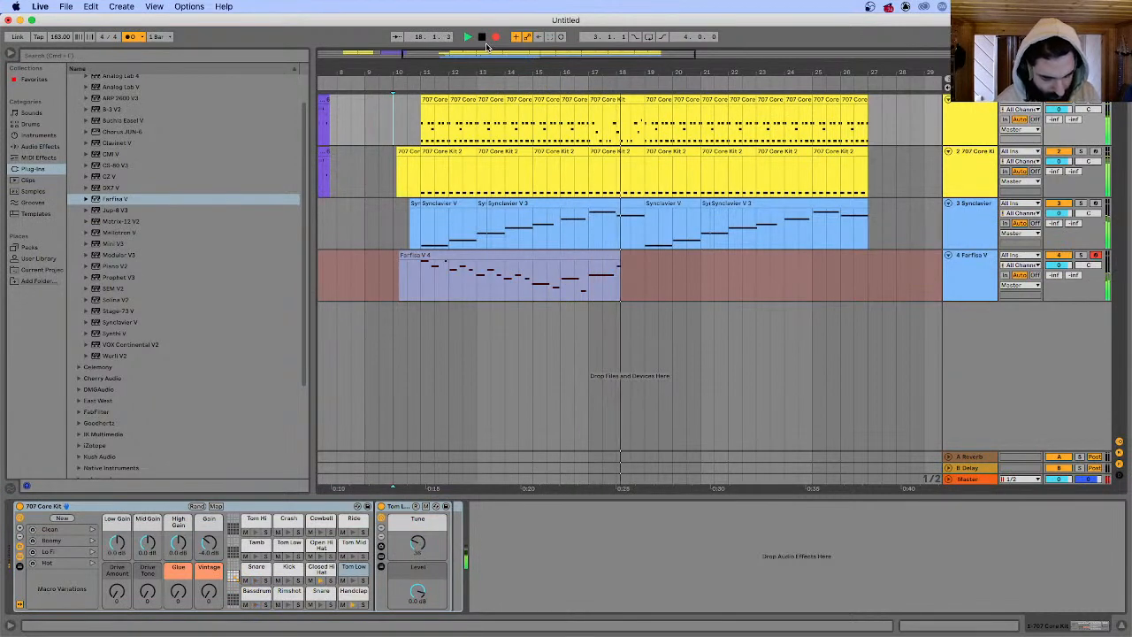
key(space)
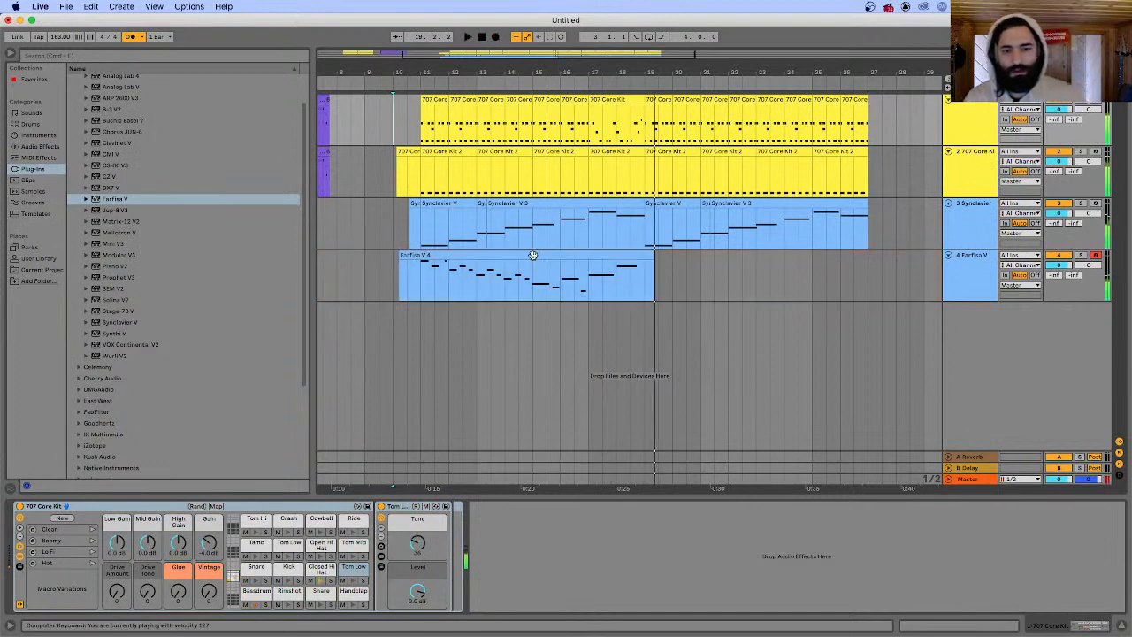
- Open the recorded Farfisa clip's notes and clear bar 10 across all four tracks so the clips start at bar 11
double_click(552, 279)
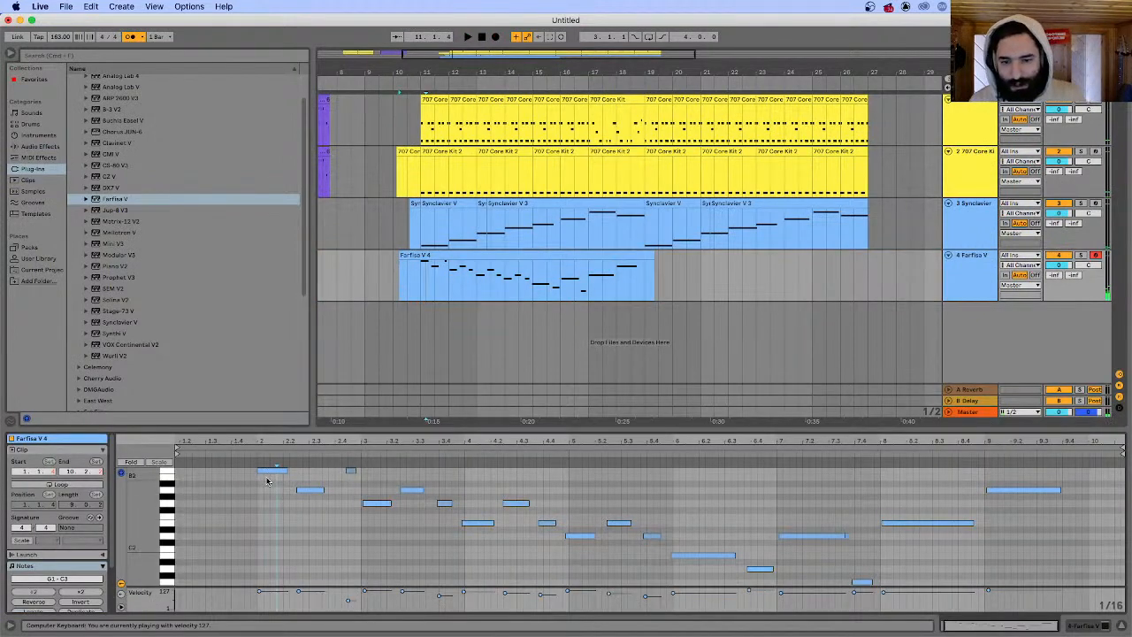
mouse_move(432, 631)
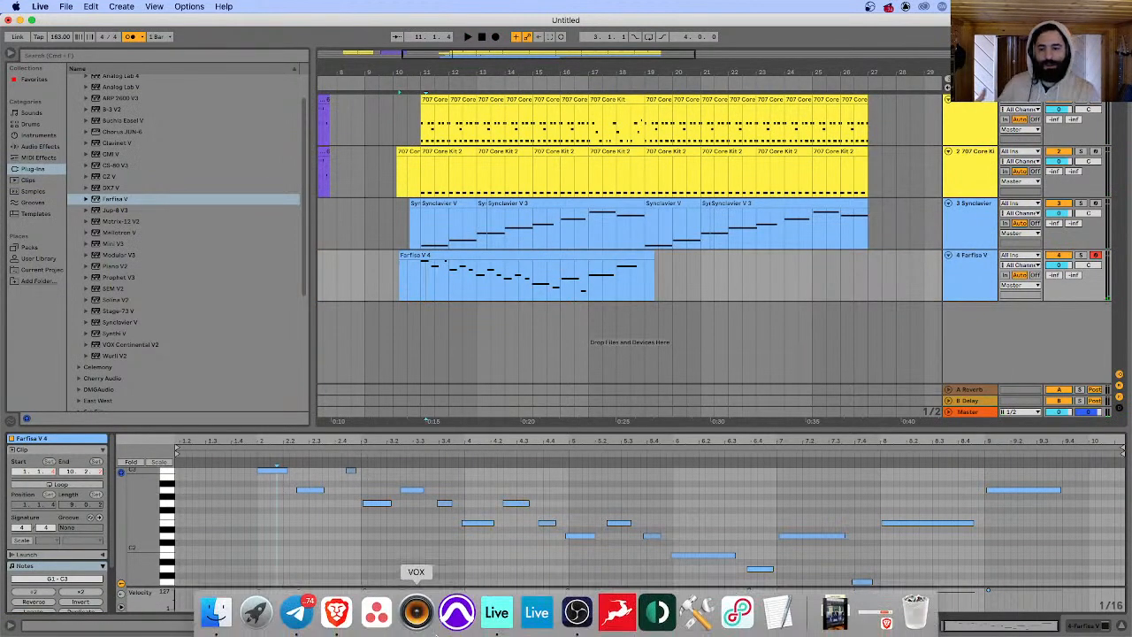
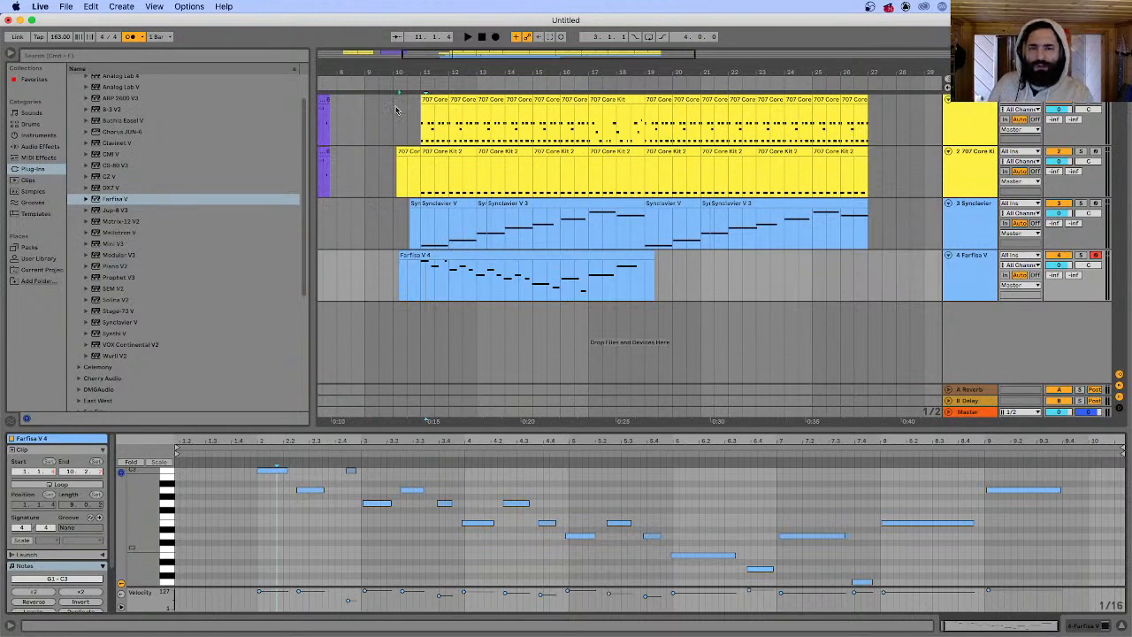
drag(394, 106, 418, 291)
key(Delete)
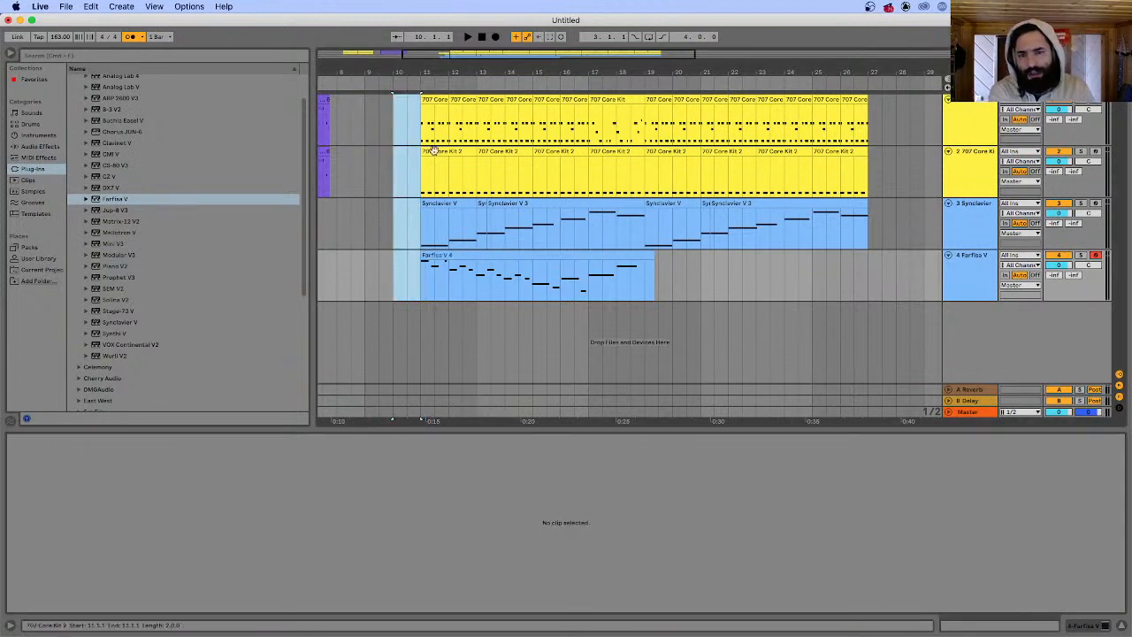
- Set the project tempo to 98 BPM and play the arrangement from bar 11
click(421, 116)
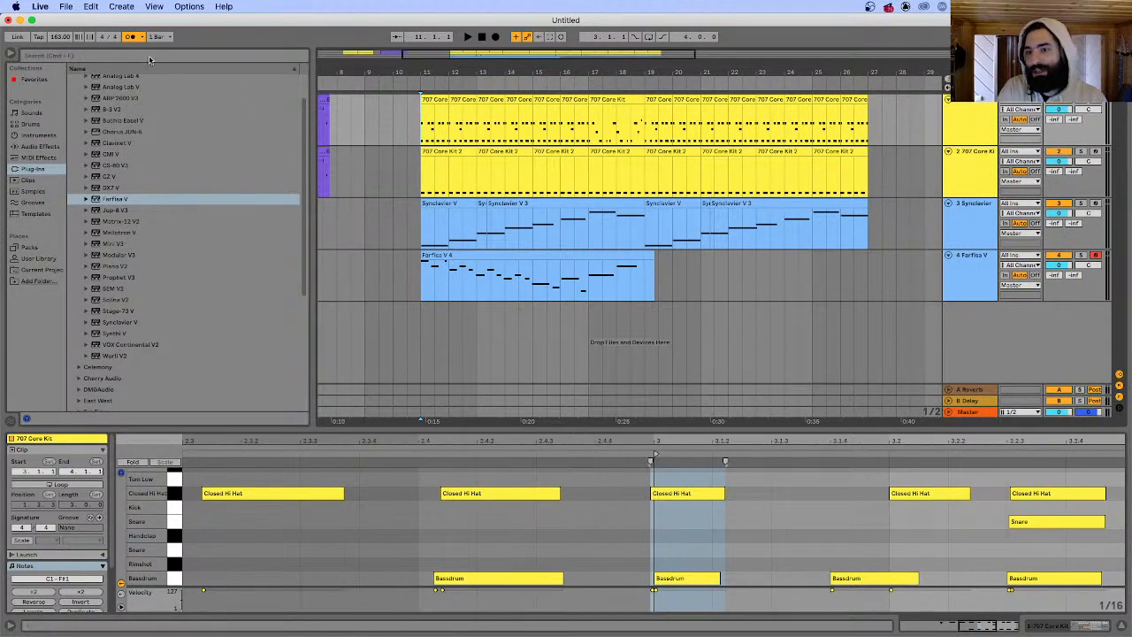
click(55, 37)
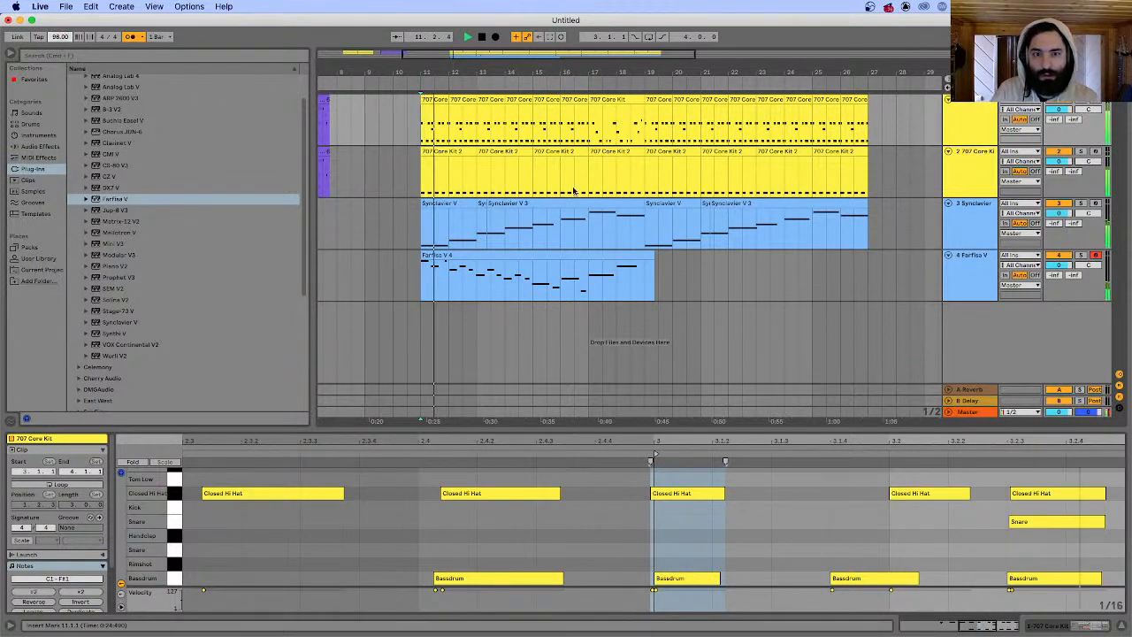
- Deactivate the recorded Farfisa V clip on track 4, keeping it in the arrangement
click(478, 266)
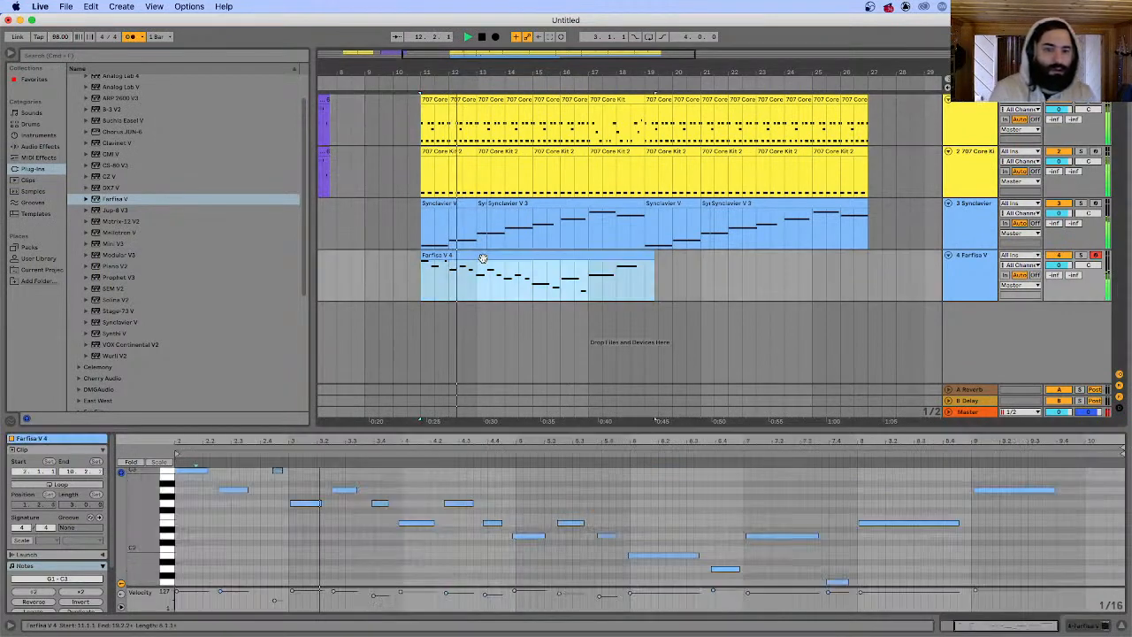
key(Delete)
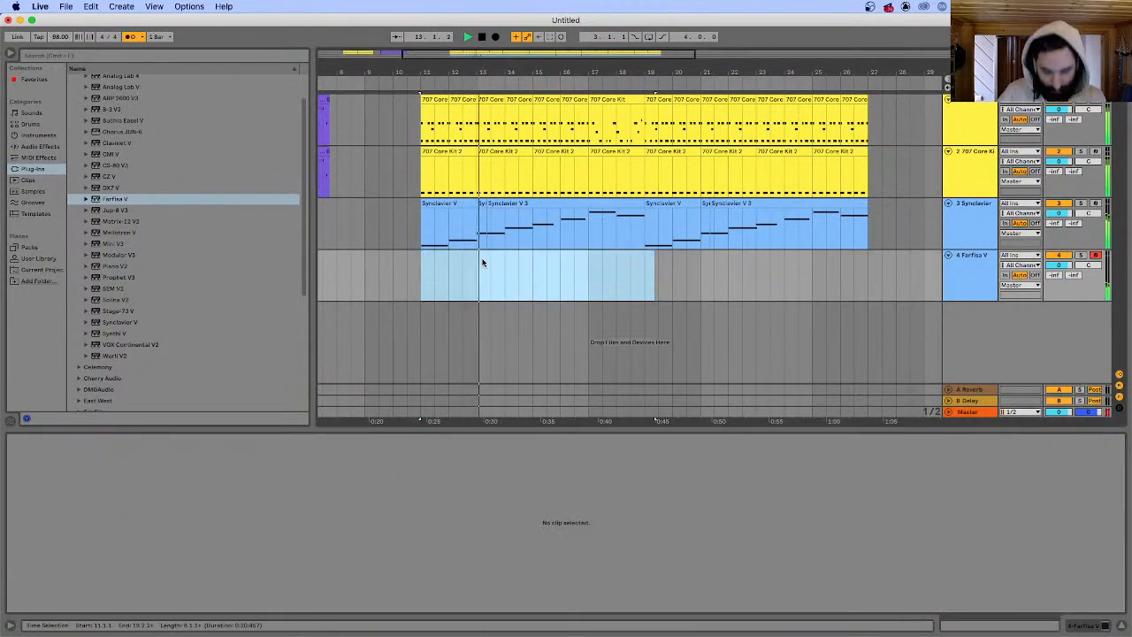
key(super+z)
key(0)
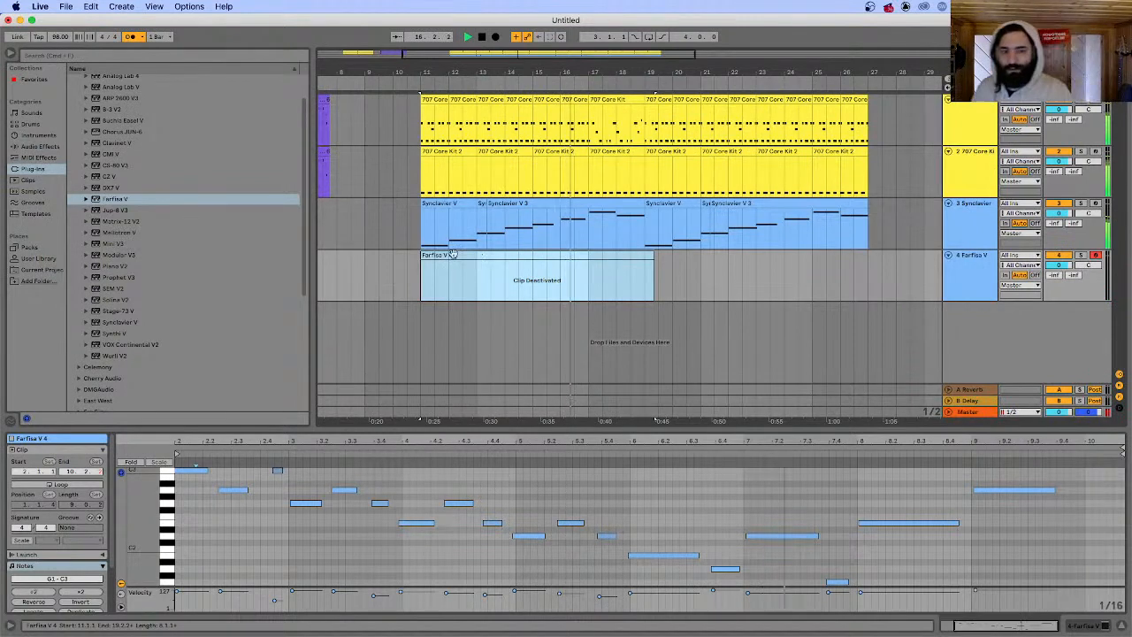
- Deactivate all the Synclavier clips on track 3 from bar 11 to bar 27
click(451, 228)
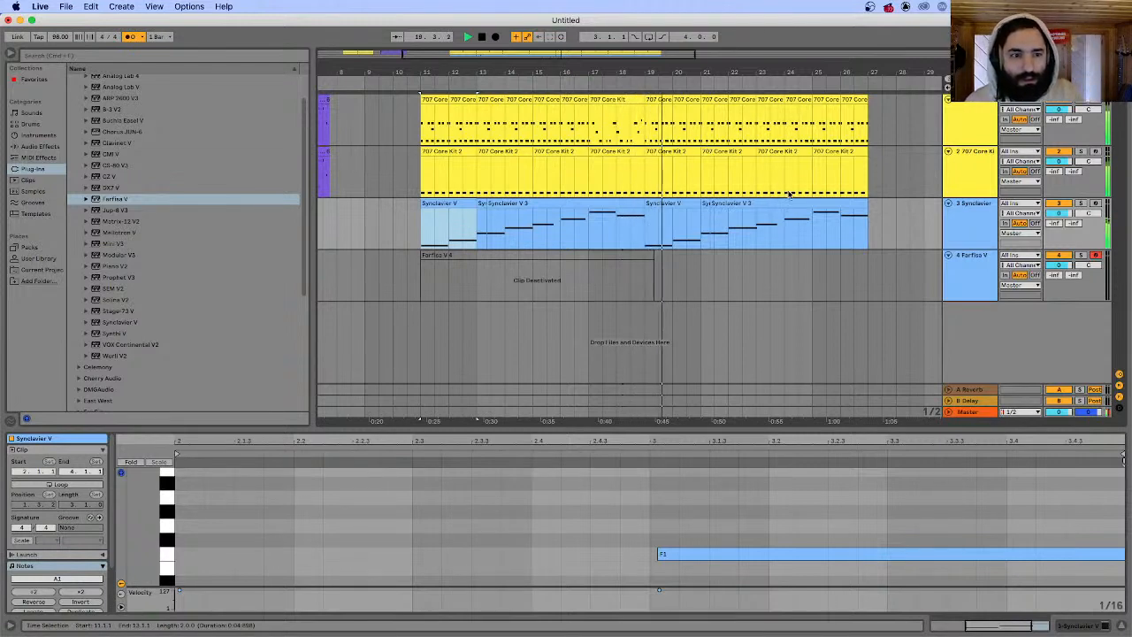
shift+click(815, 204)
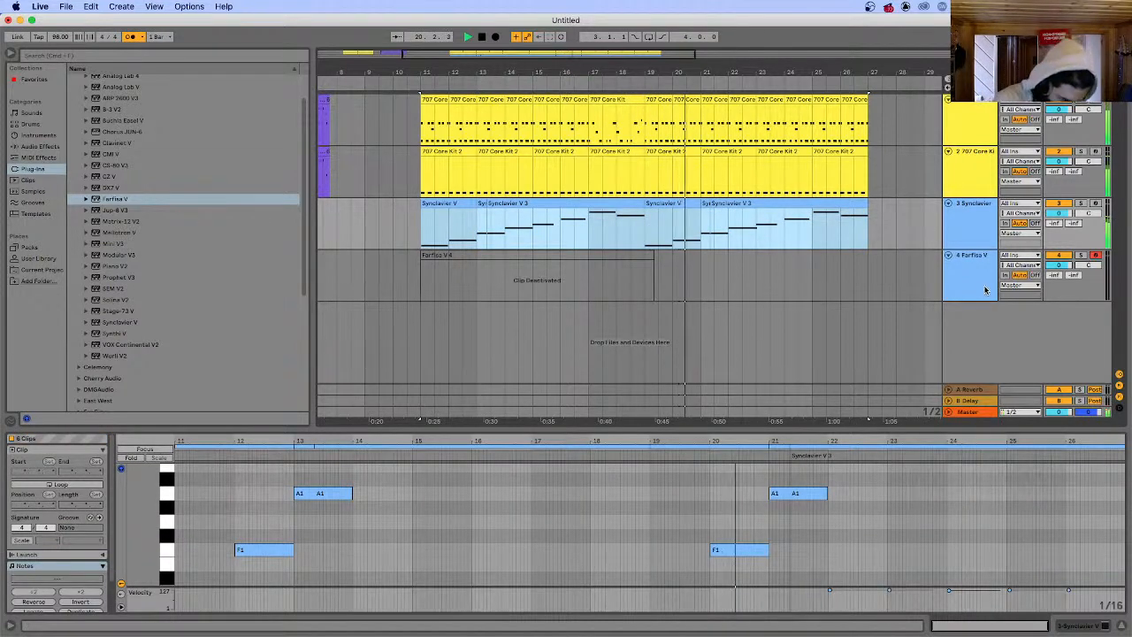
key(0)
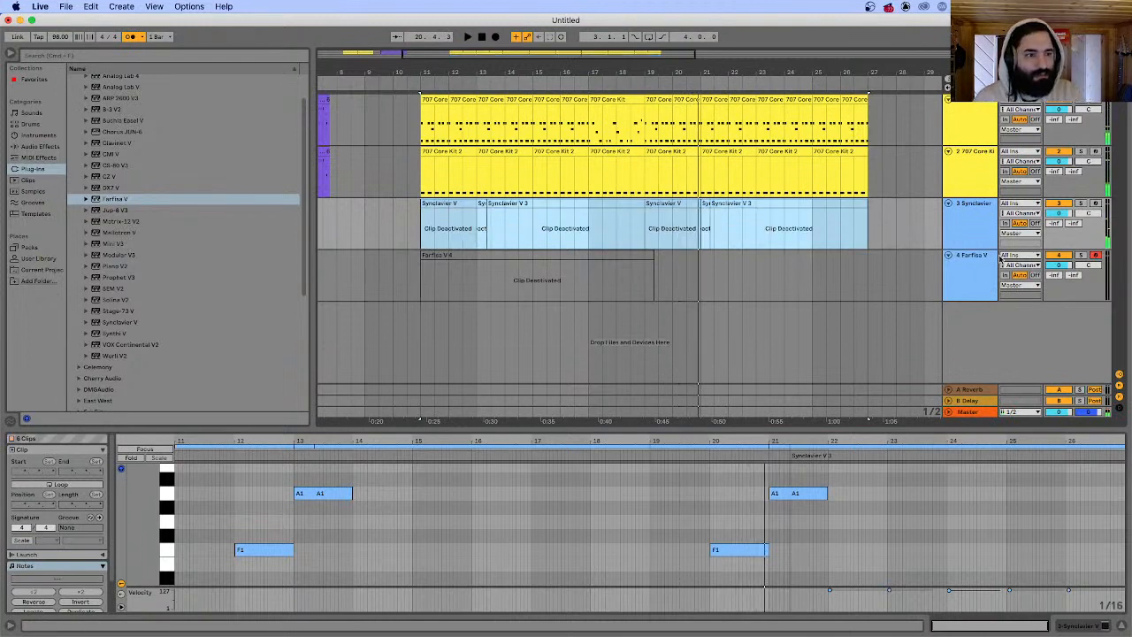
- Select the Farfisa V track and search the browser's instruments for "bass"
click(979, 266)
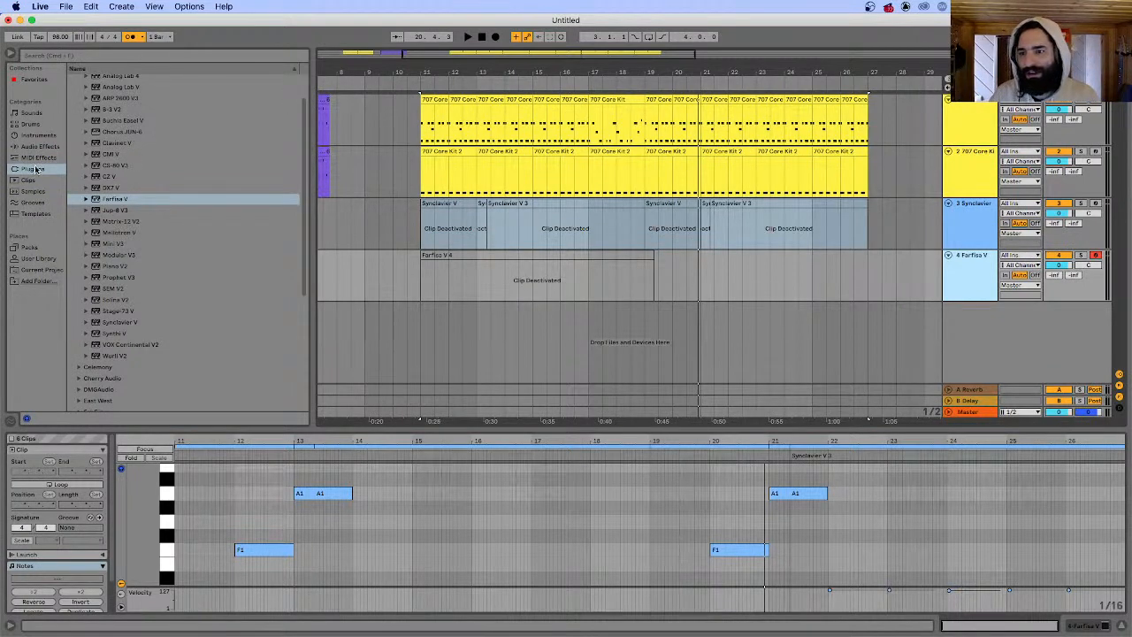
click(39, 135)
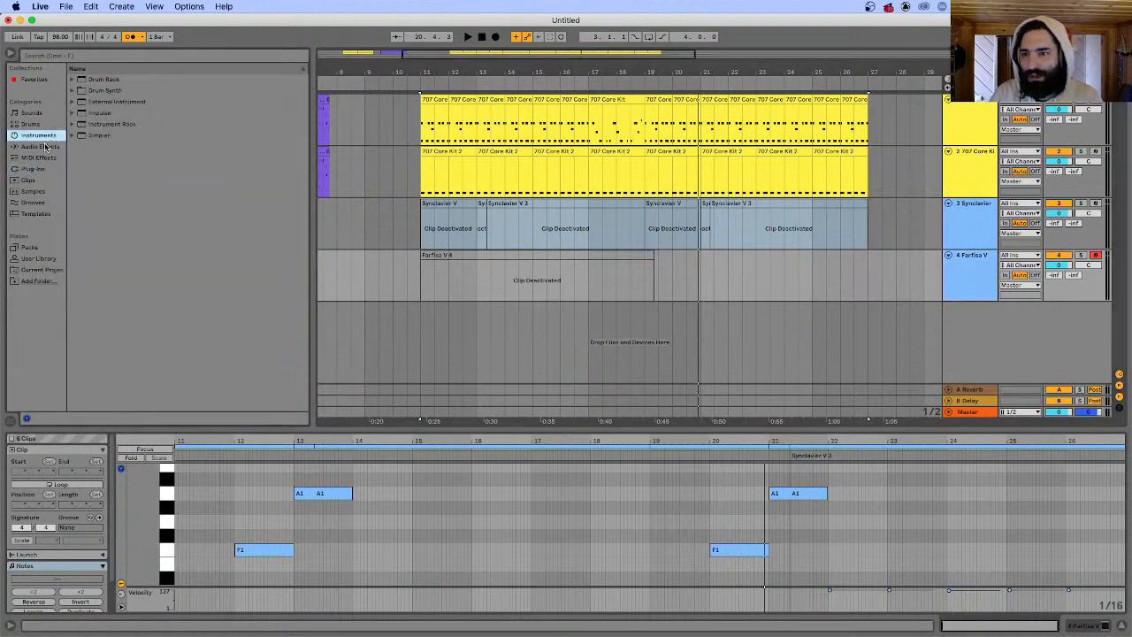
click(32, 123)
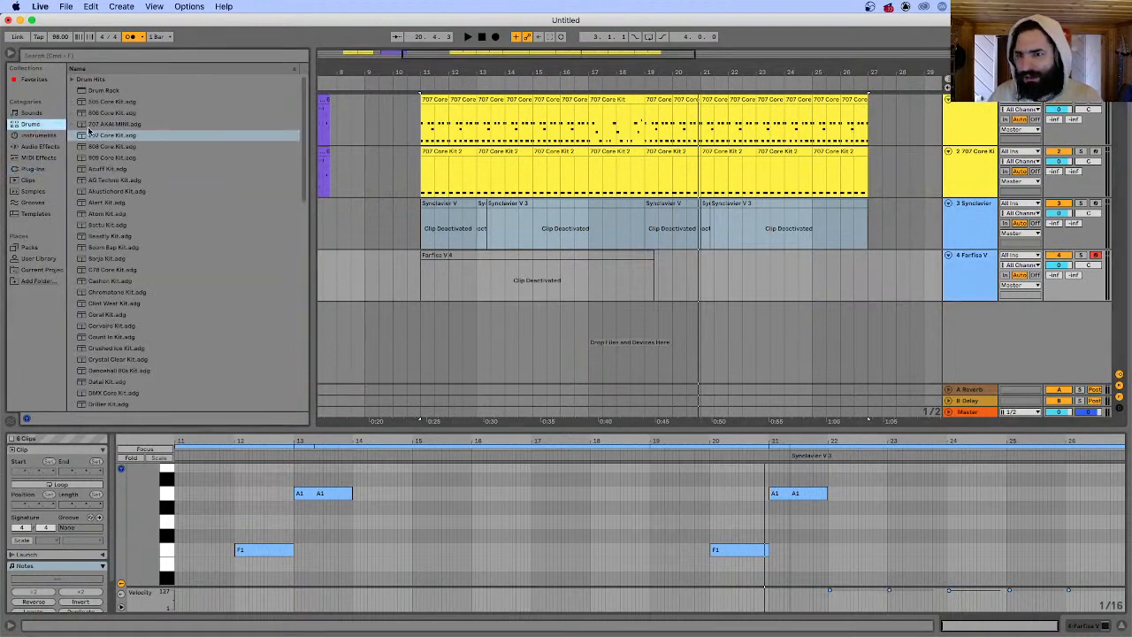
click(49, 137)
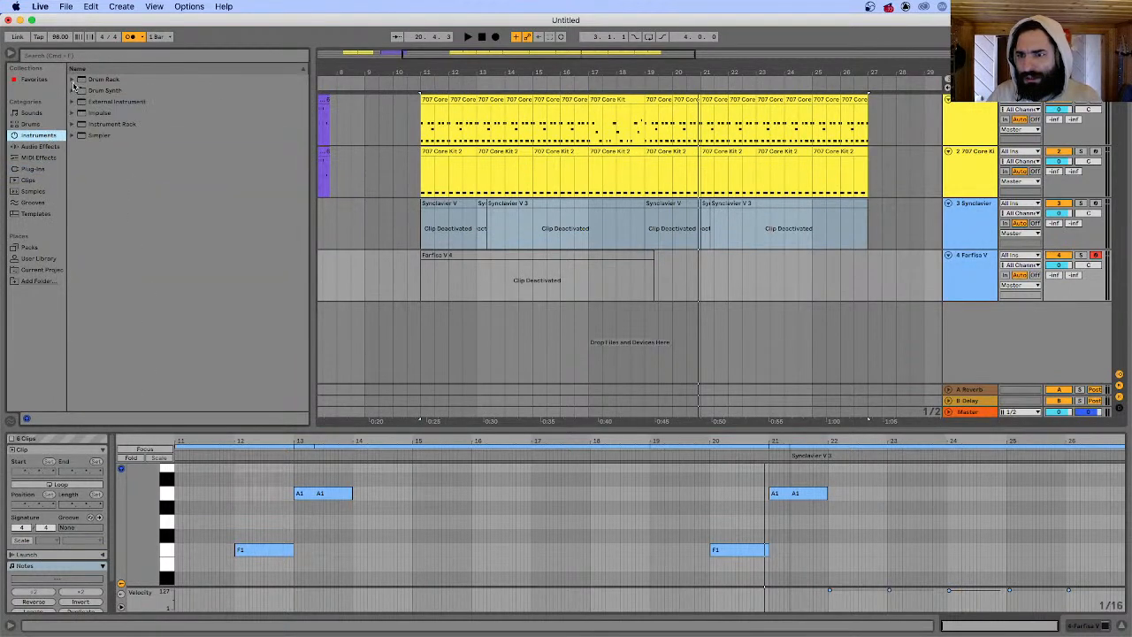
click(105, 55)
text(sam)
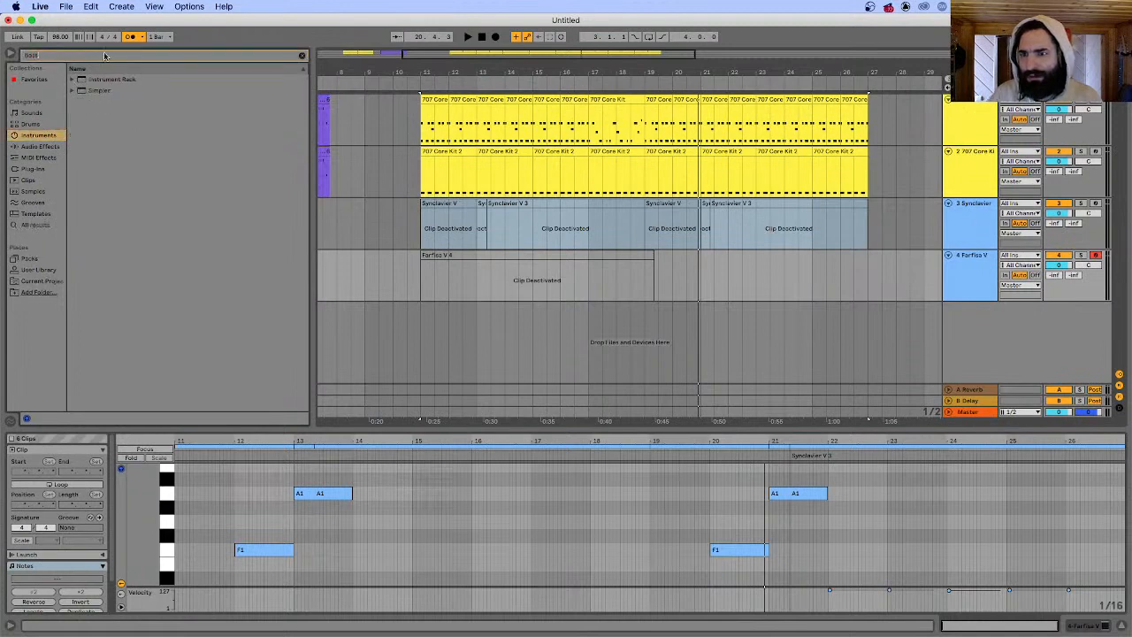
- Audition bass presets in the Instrument Rack's Bass folder, including Basic 303 Bass
click(72, 80)
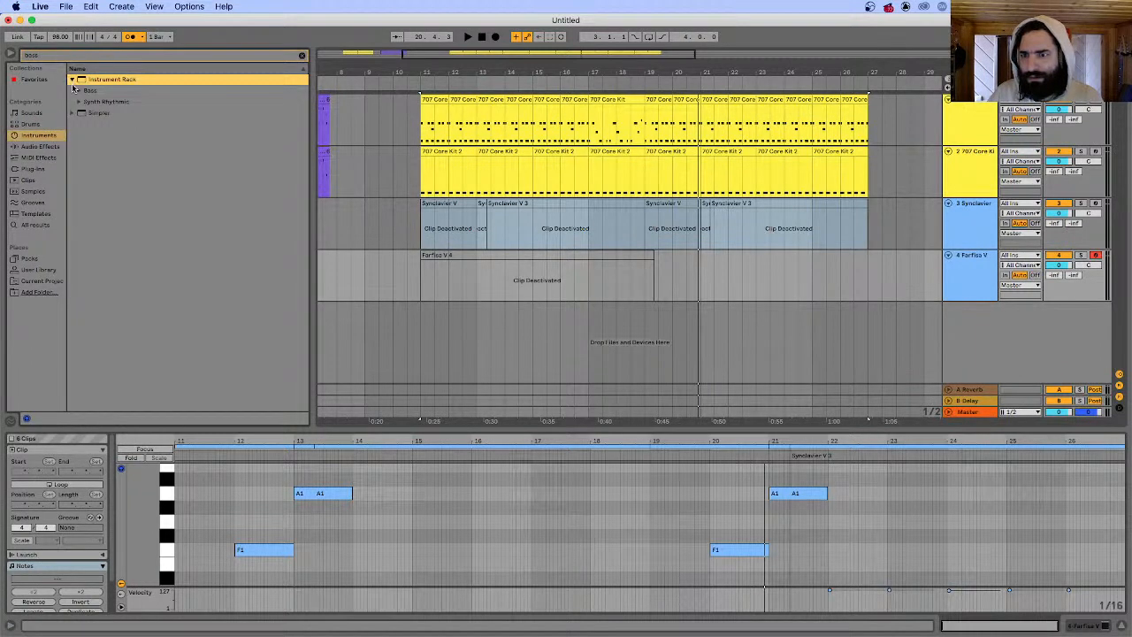
click(78, 92)
click(118, 102)
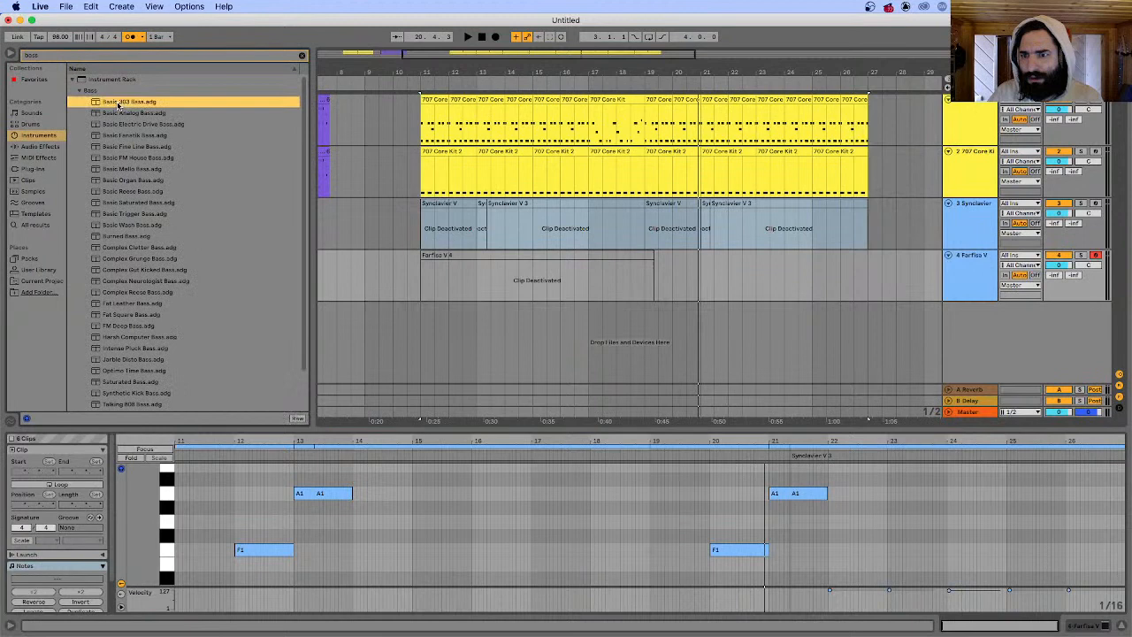
click(158, 130)
click(78, 92)
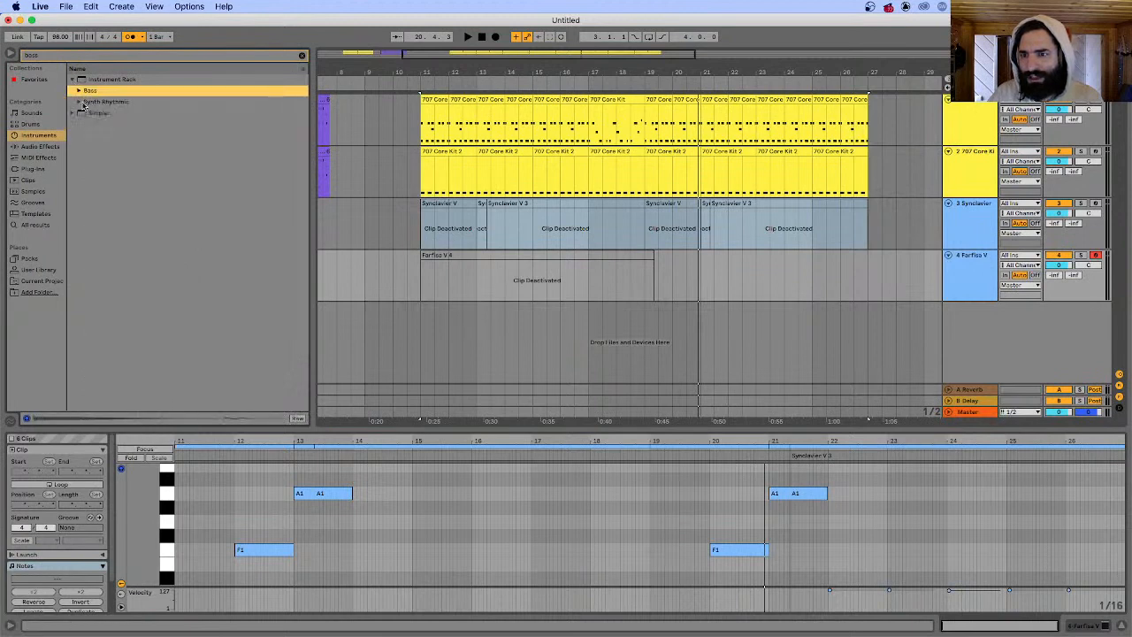
- Audition the Simpler bass presets, comparing Piano Bass, Sub 808 Bass and Upright Bass
click(80, 119)
click(75, 117)
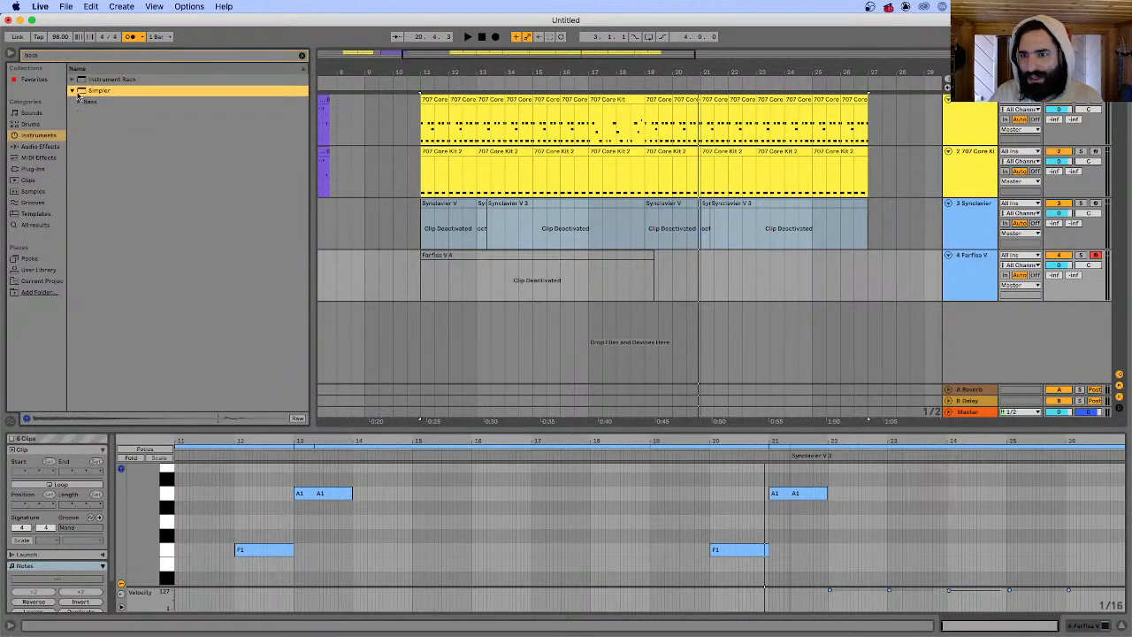
click(80, 103)
click(124, 113)
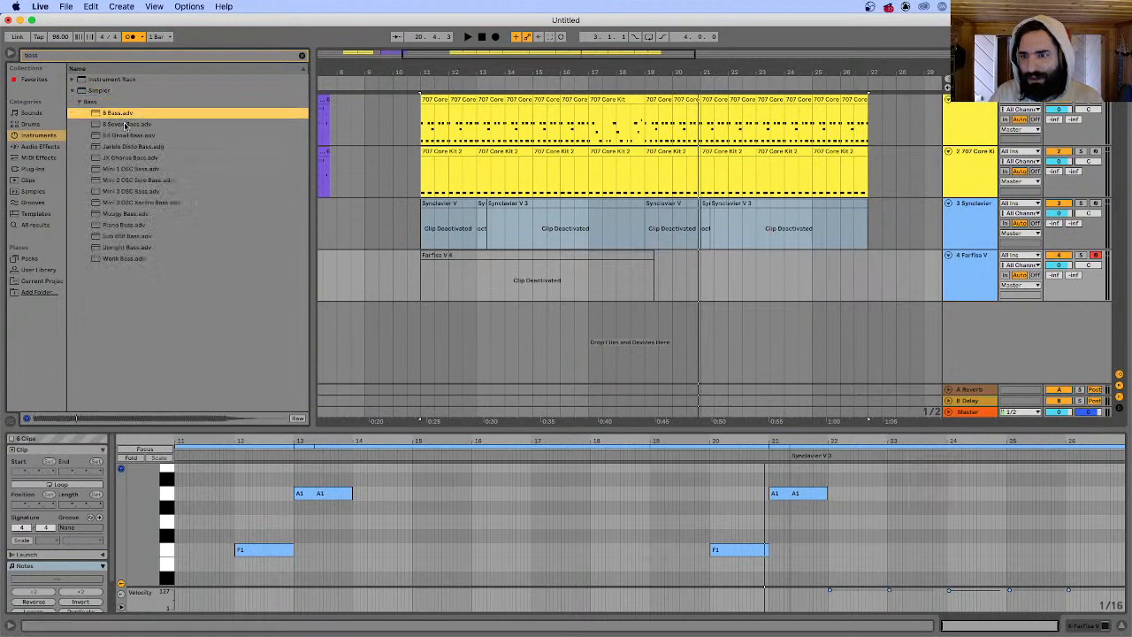
click(129, 125)
click(130, 135)
click(133, 248)
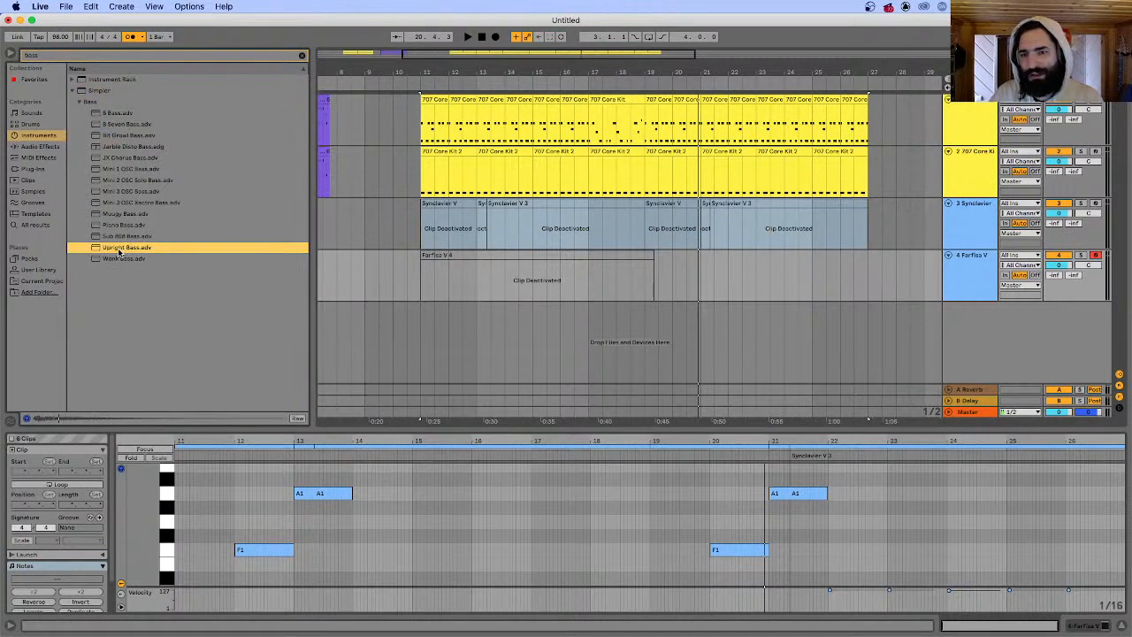
click(121, 240)
click(126, 226)
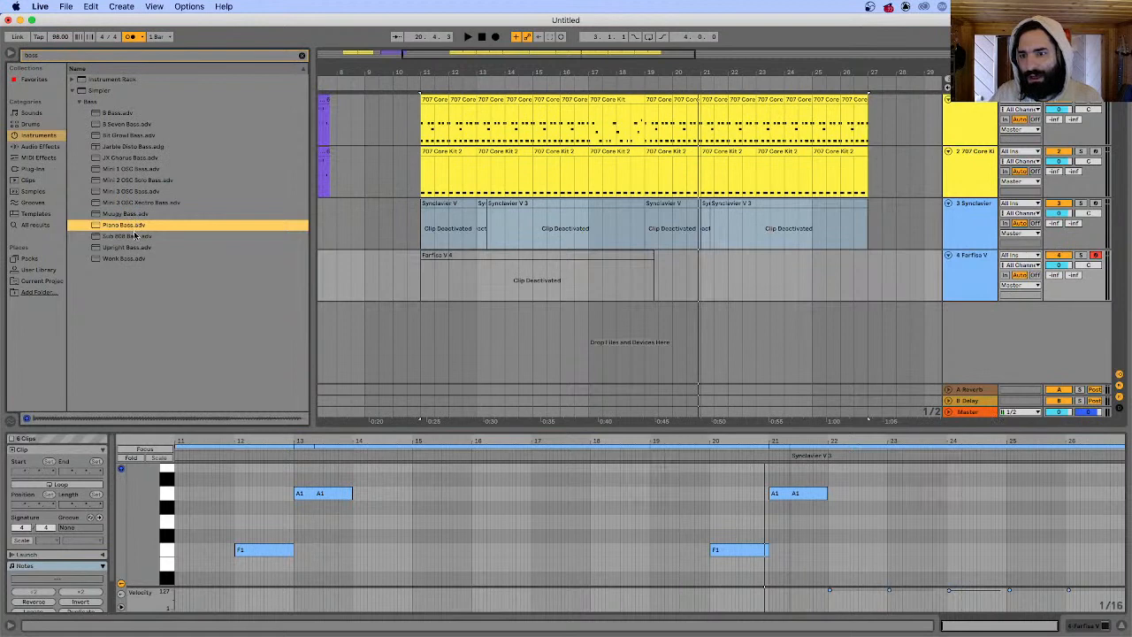
click(128, 237)
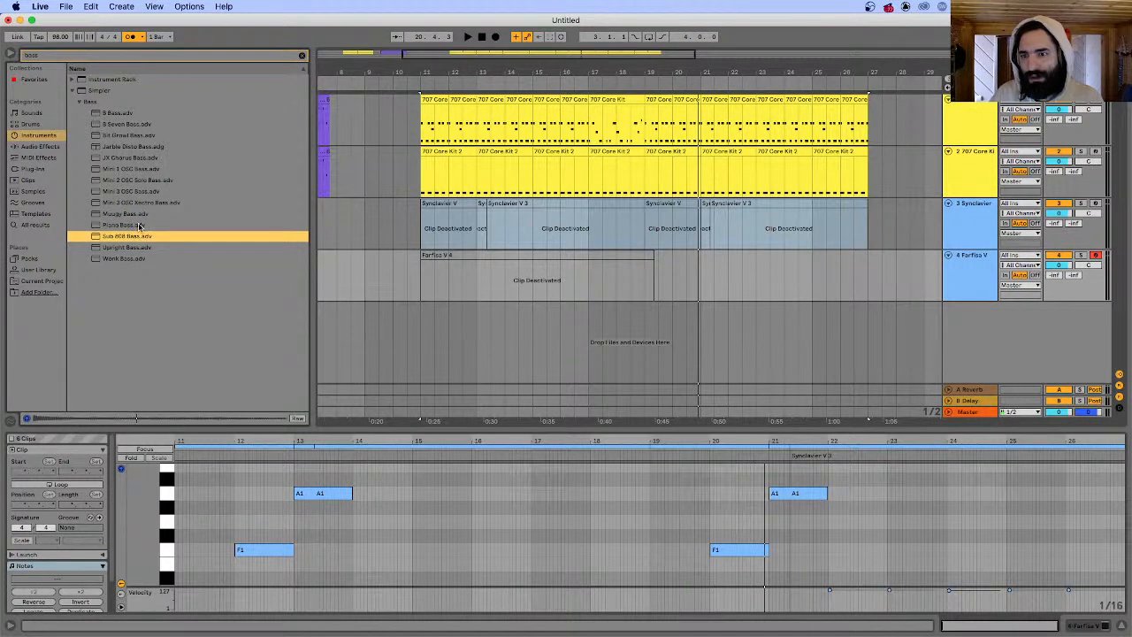
click(138, 248)
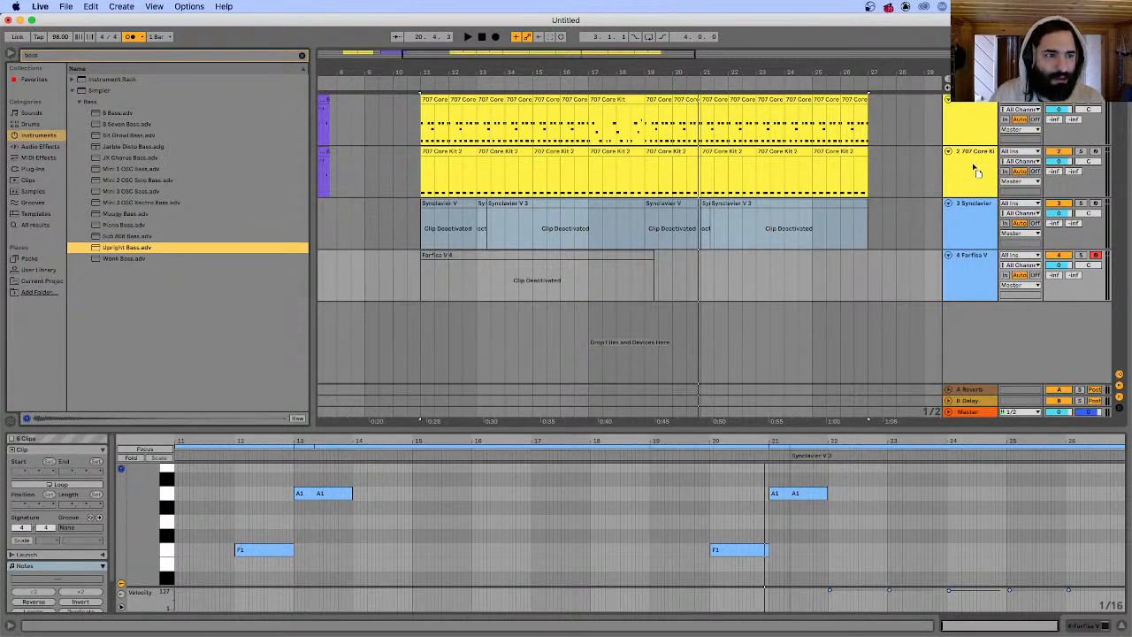
drag(972, 162, 973, 165)
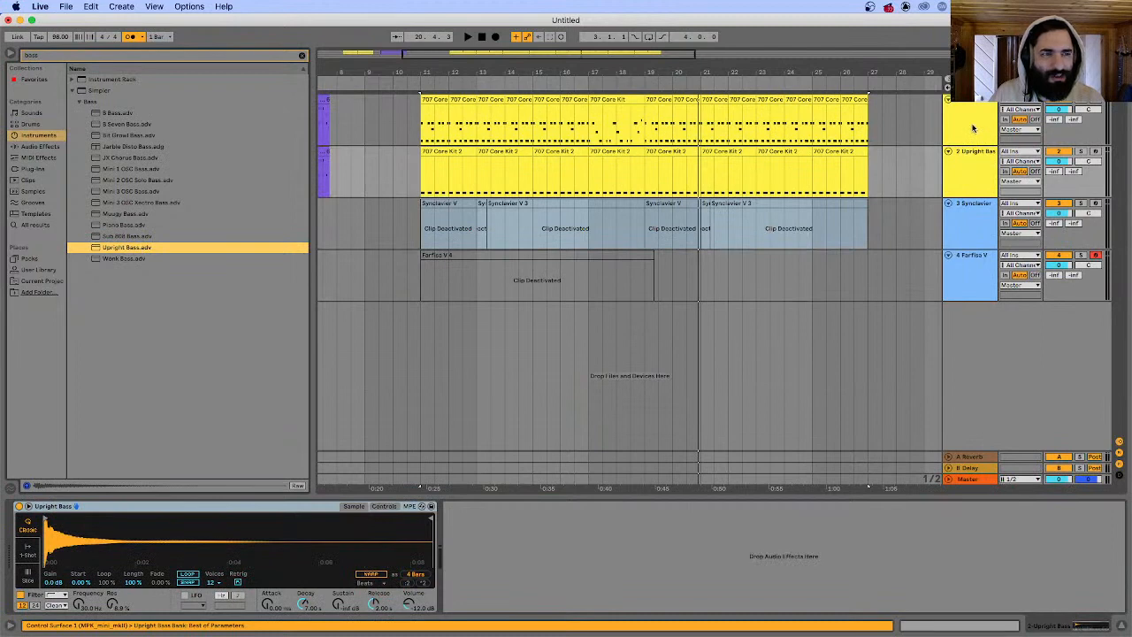
key(space)
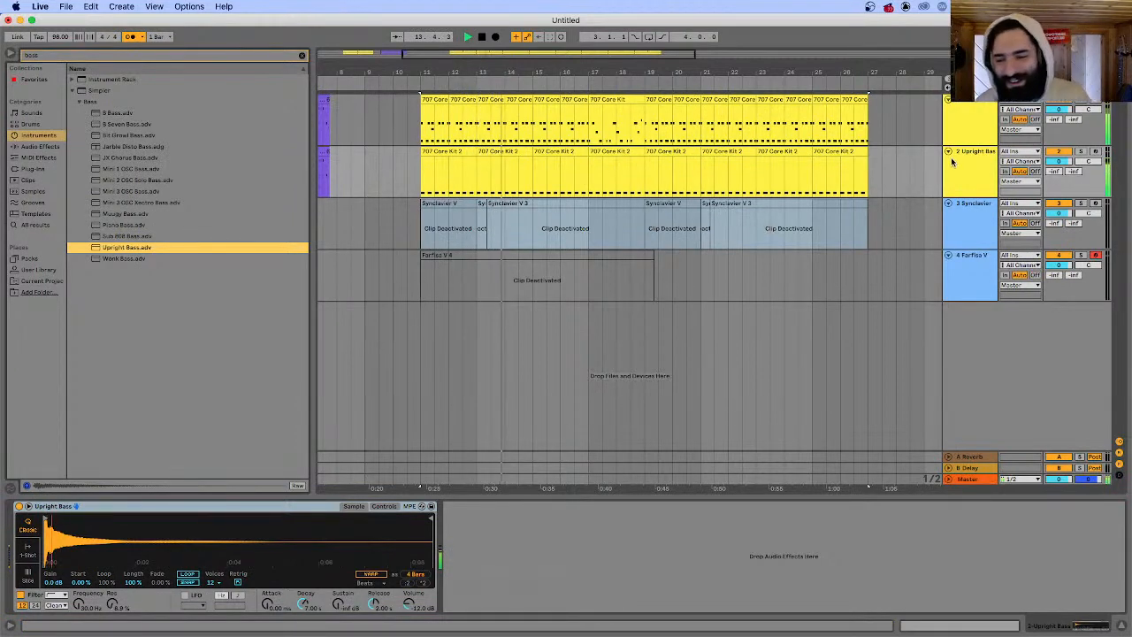
key(space)
key(super+z)
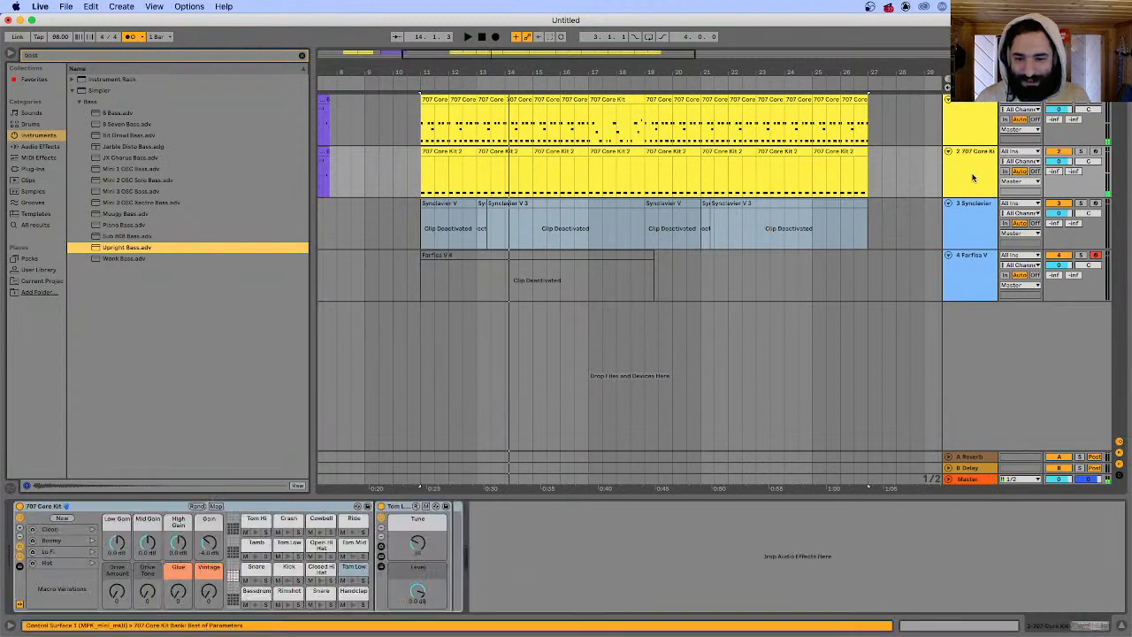
- Load Upright Bass onto track 3 in place of Synclavier V and try it armed against the drums from before bar 11
click(977, 219)
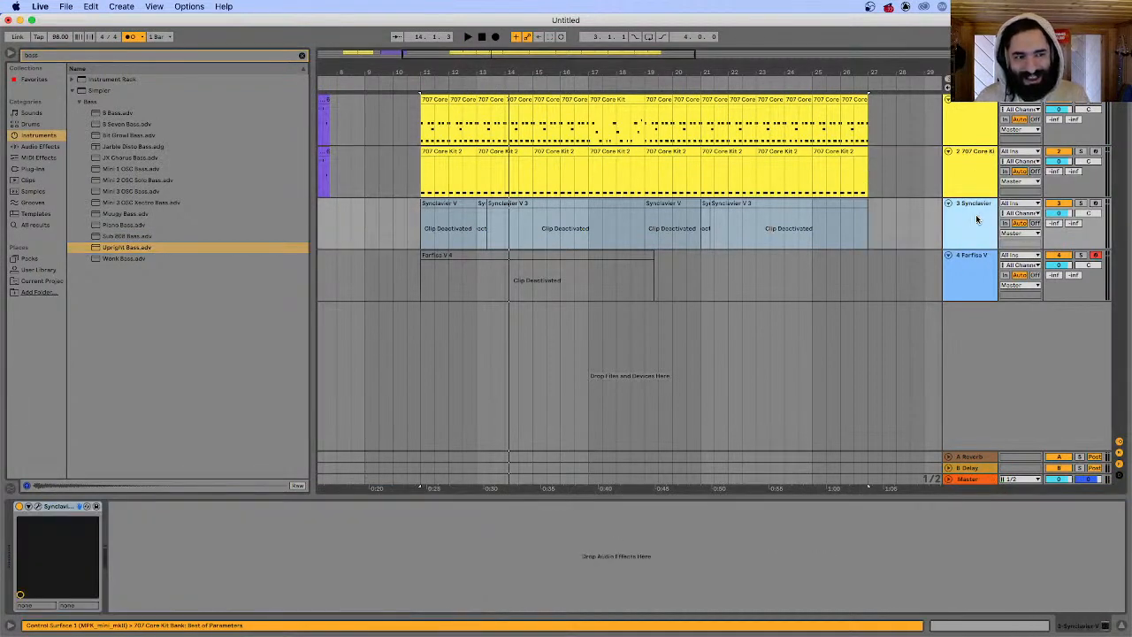
drag(131, 249, 970, 210)
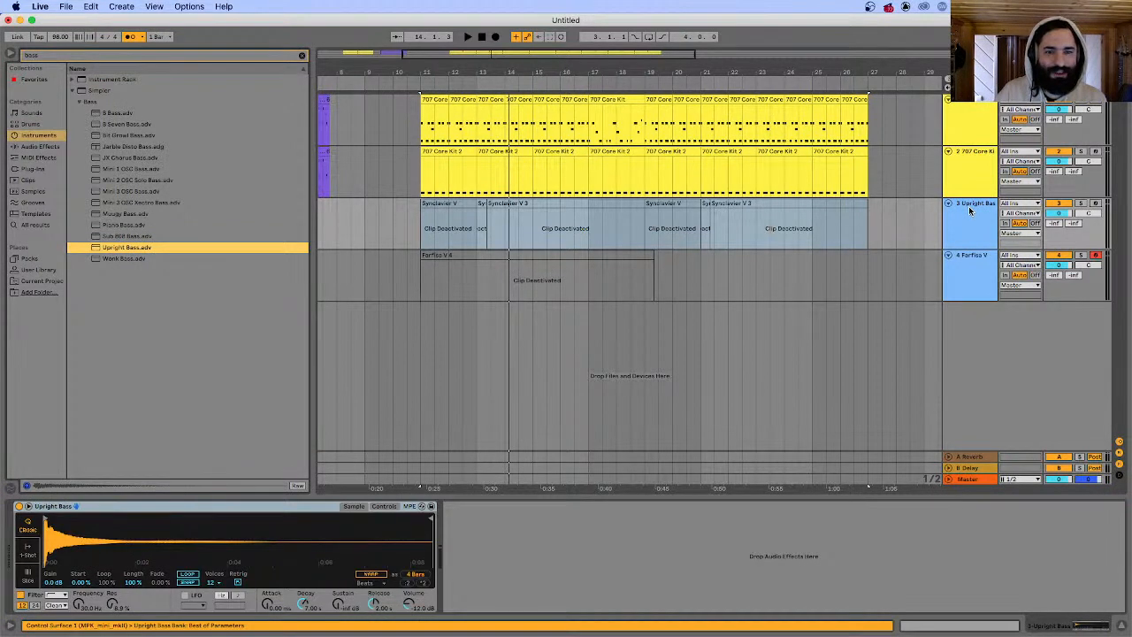
key(z)
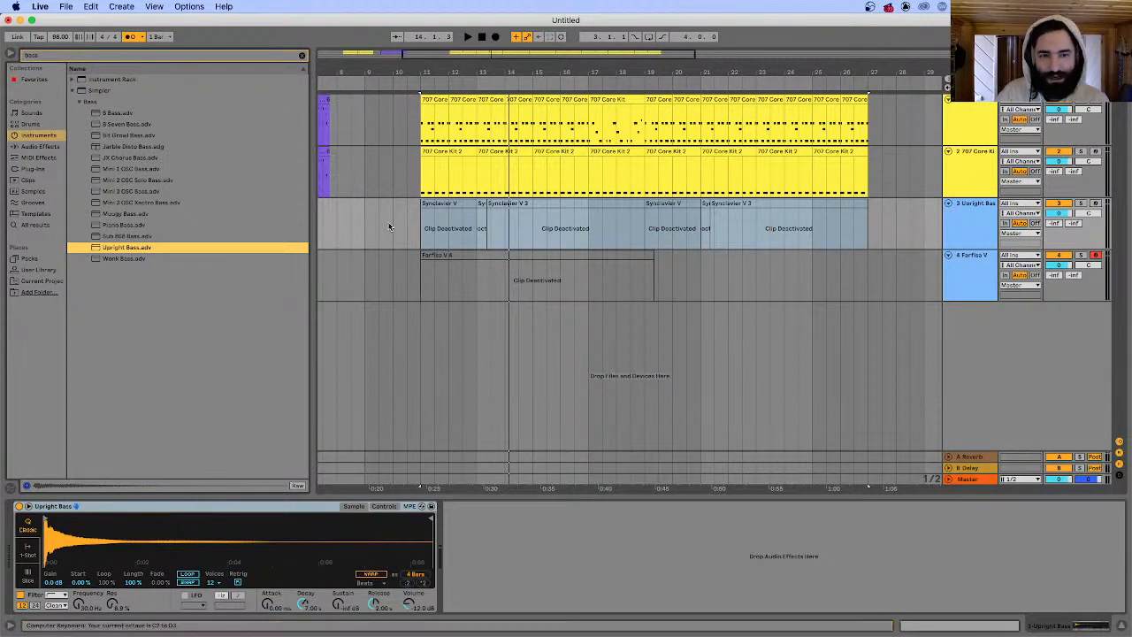
click(1096, 203)
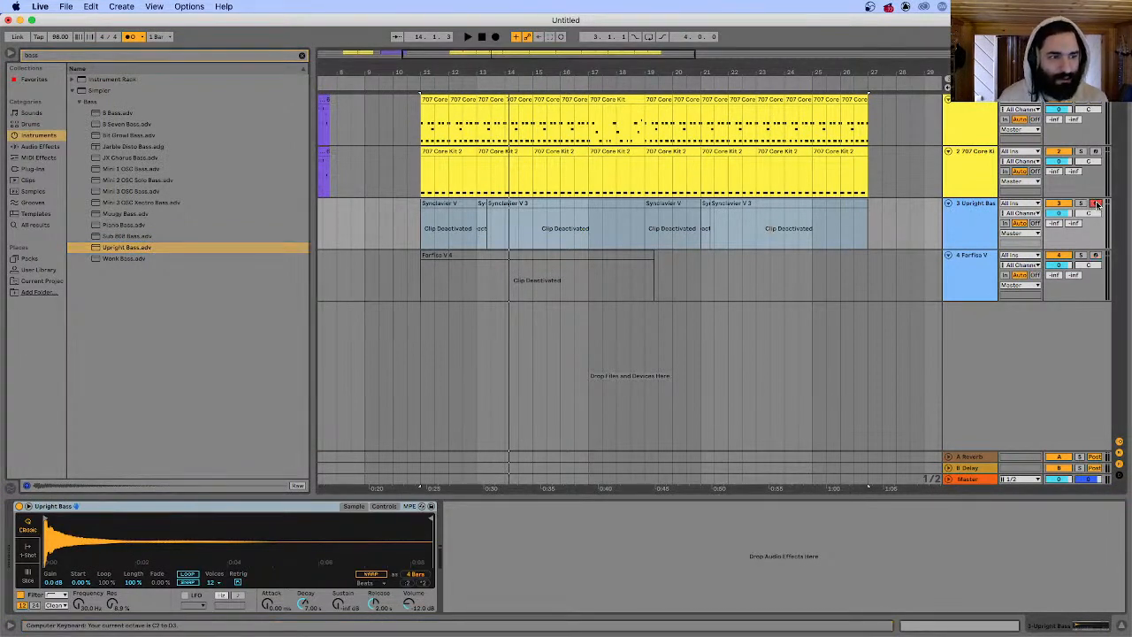
click(407, 219)
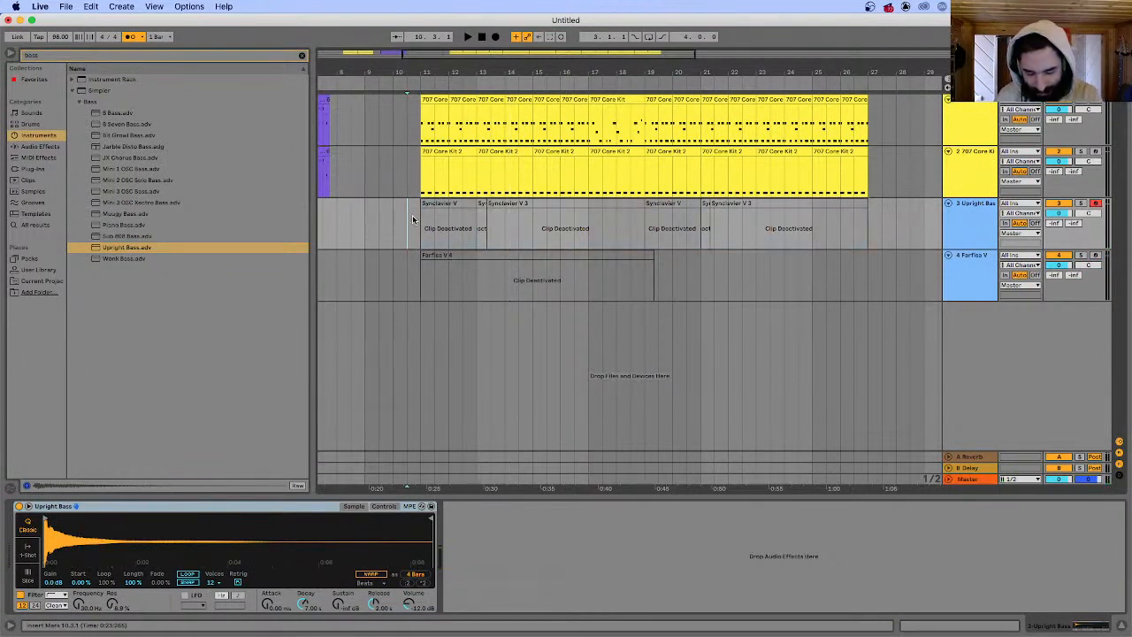
key(space)
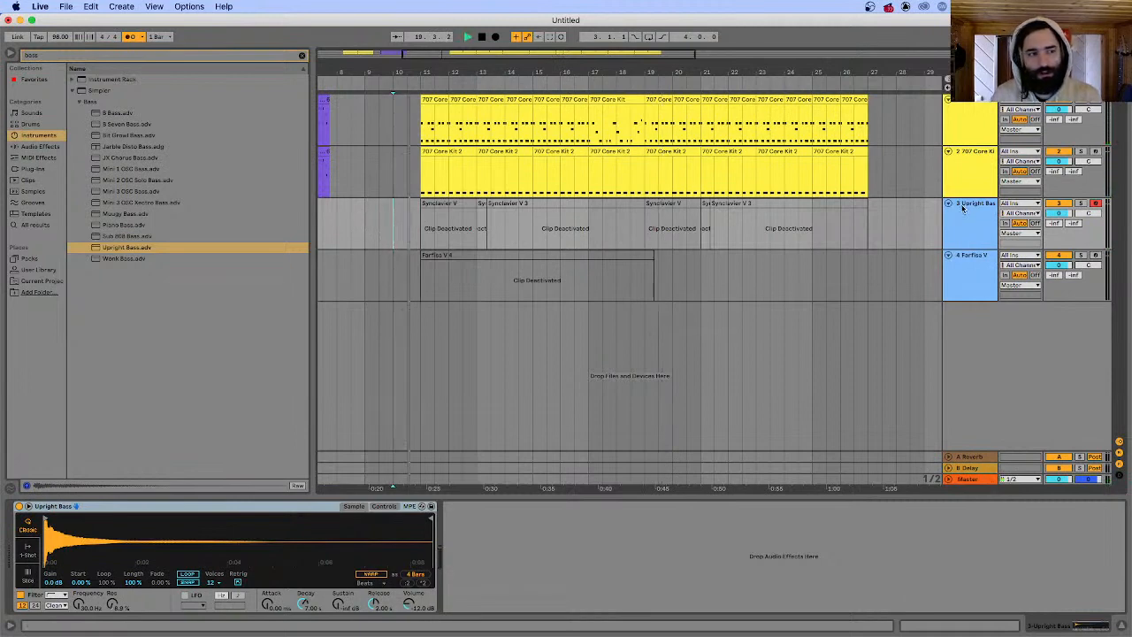
- Duplicate the Upright Bass track and delete all the deactivated clips from the copy on track 4
right_click(961, 210)
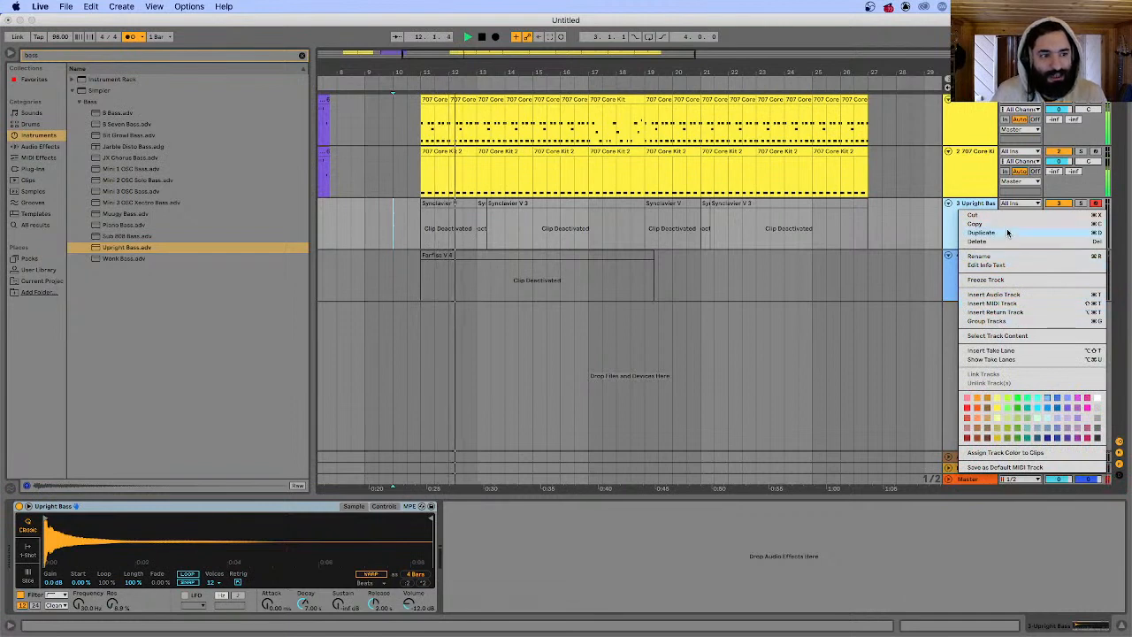
click(1018, 233)
drag(886, 286, 182, 271)
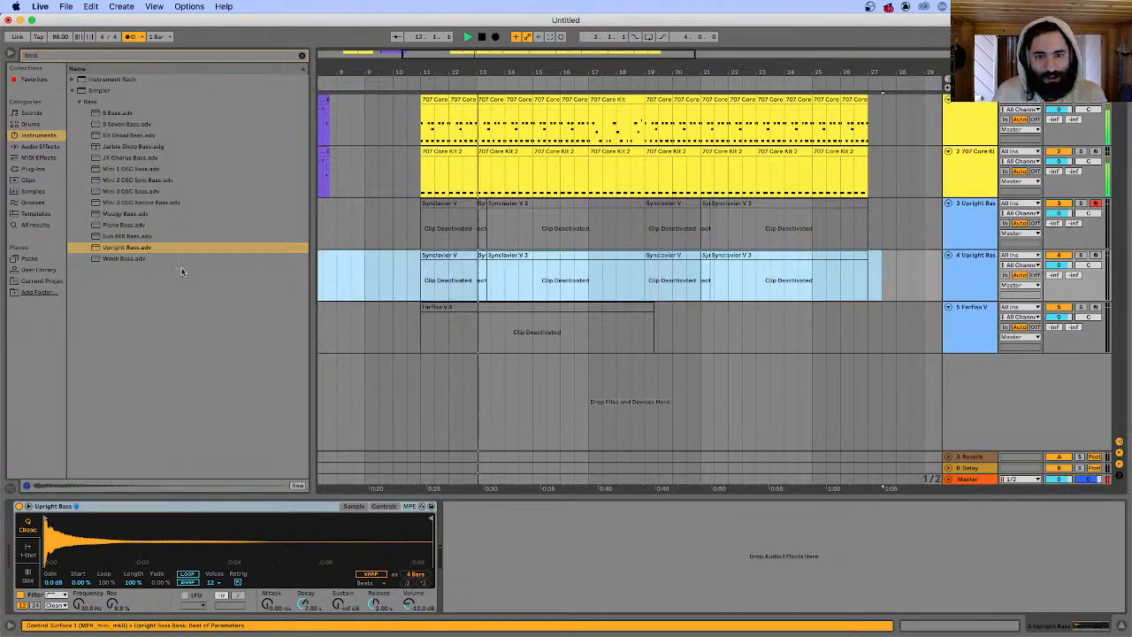
key(Delete)
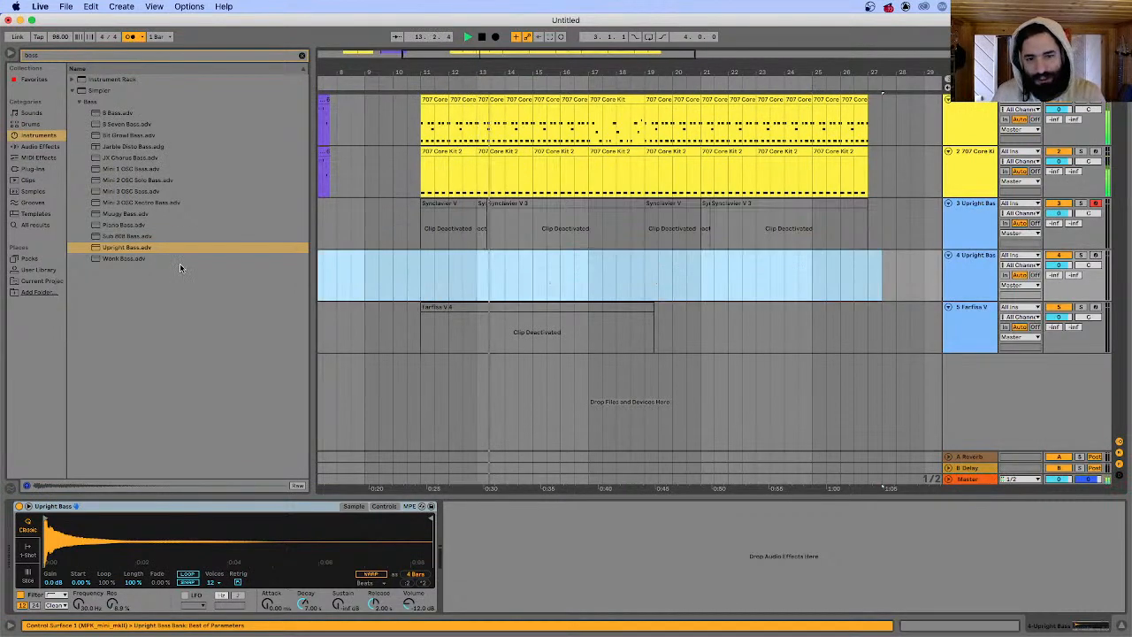
click(394, 119)
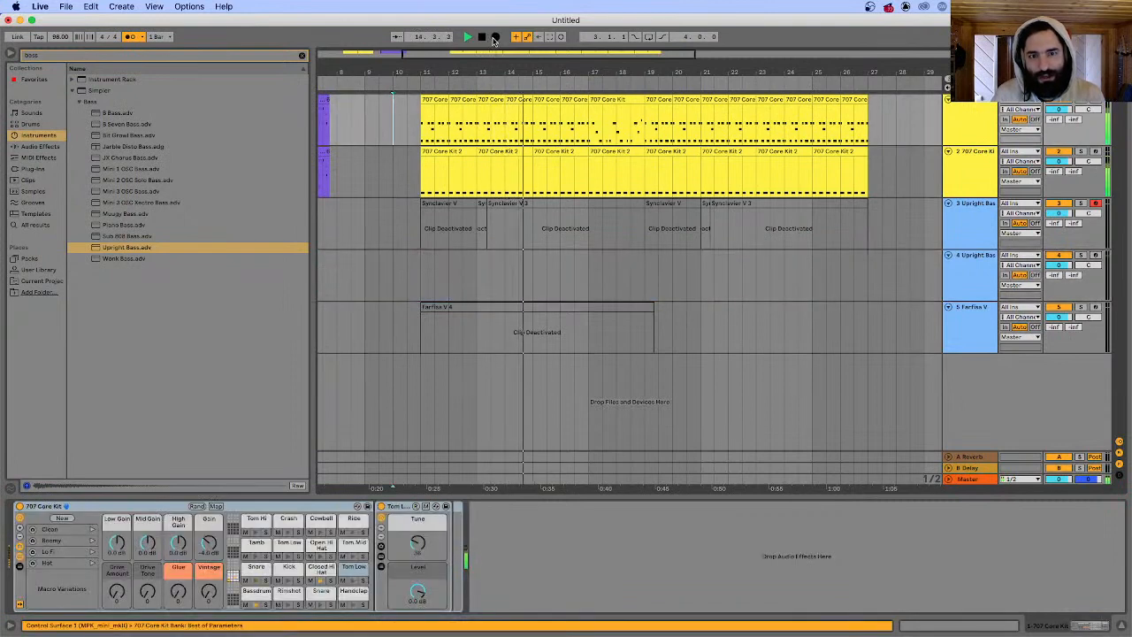
click(484, 38)
click(494, 38)
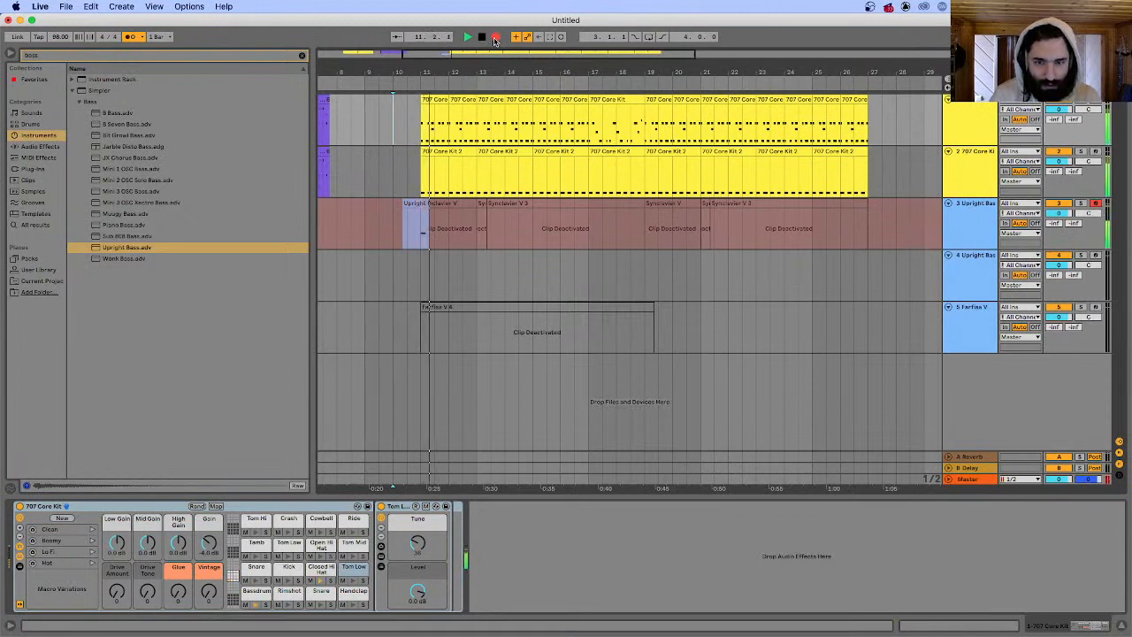
key(space)
key(super+z)
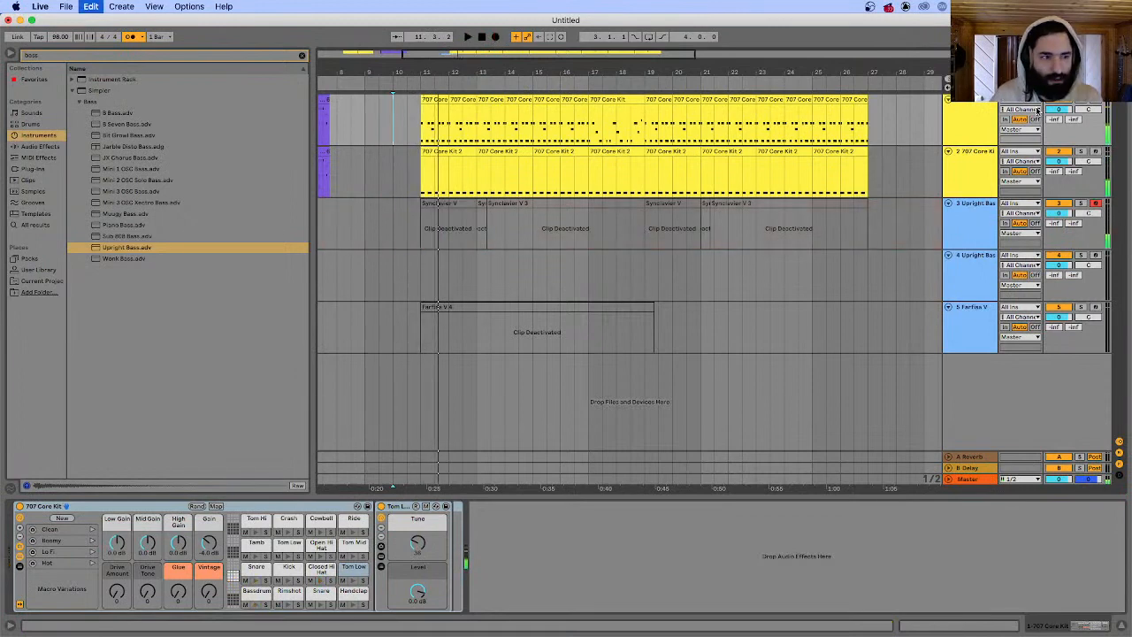
- Arm the duplicated Upright Bass track 4 and record a bass line over the drums from before bar 11 to bar 15
click(1095, 256)
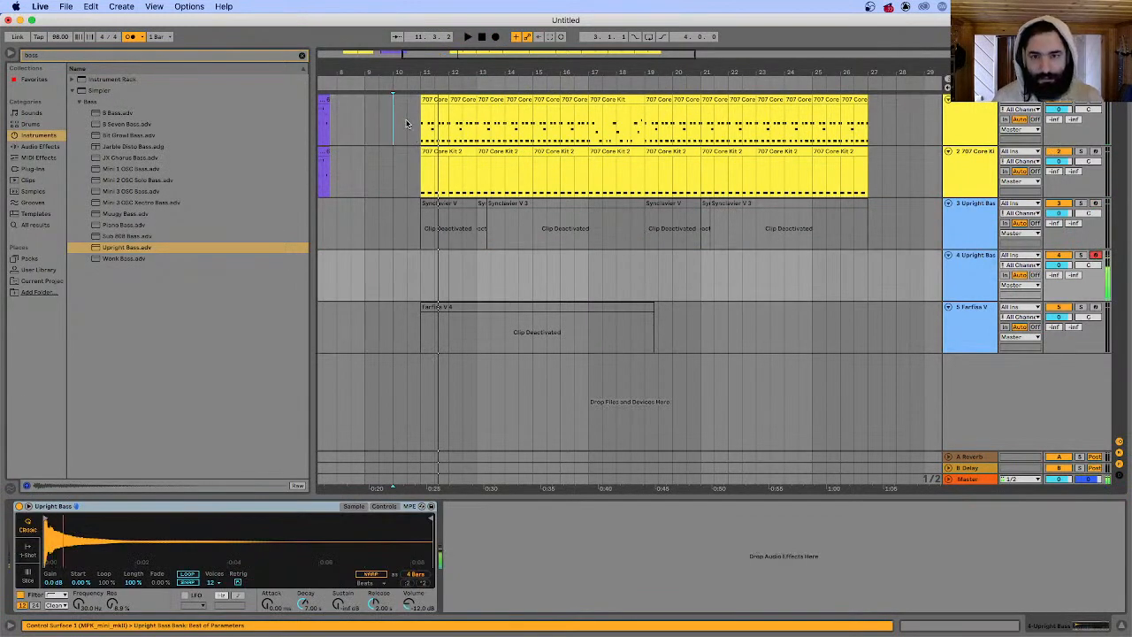
click(407, 123)
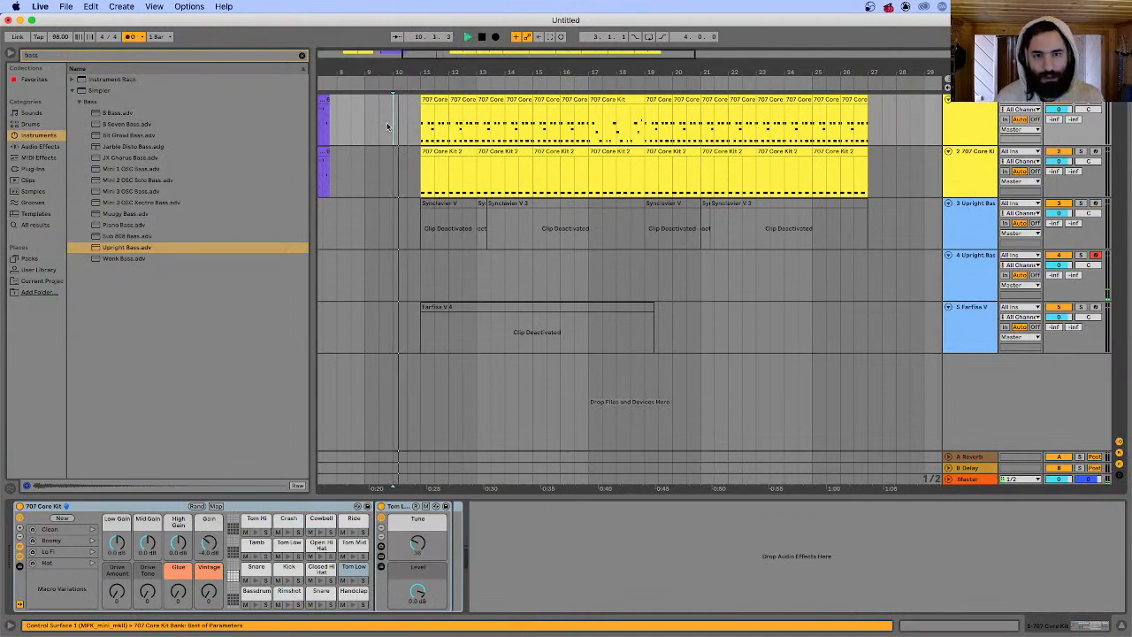
click(495, 36)
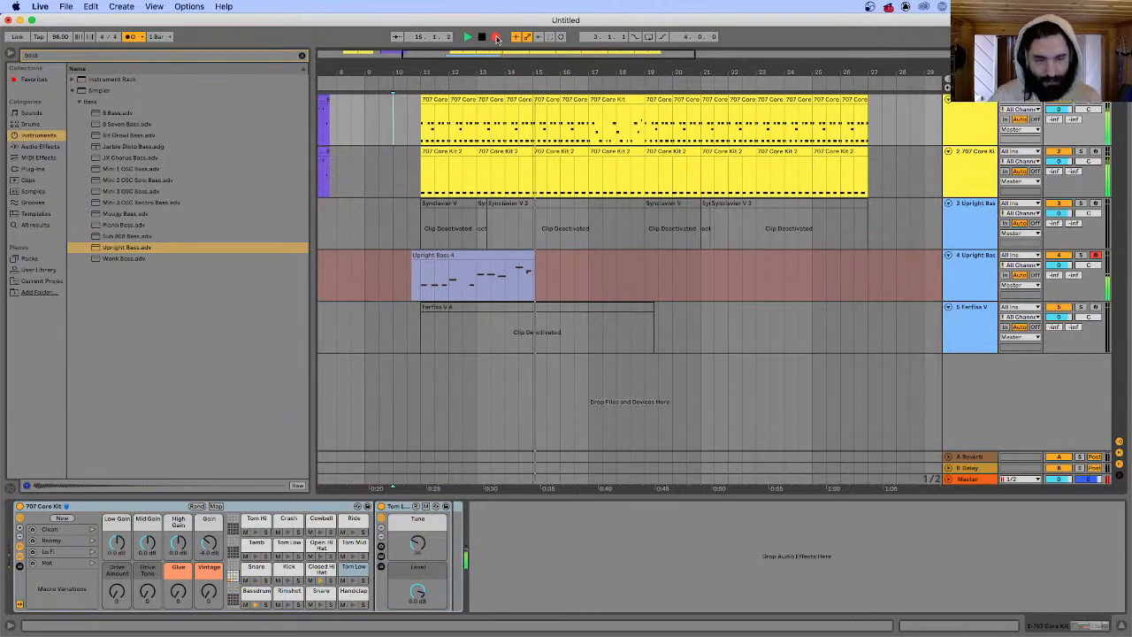
key(space)
- Open the recorded Upright Bass clip and delete the short E2 note under the final F2
double_click(496, 254)
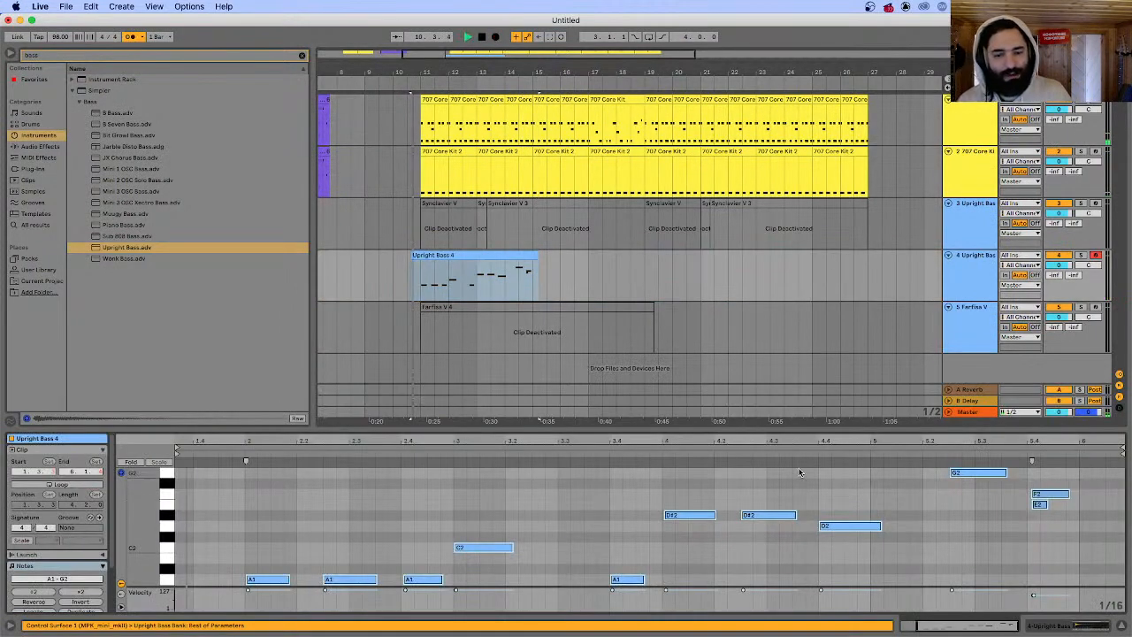
drag(1090, 523, 1021, 510)
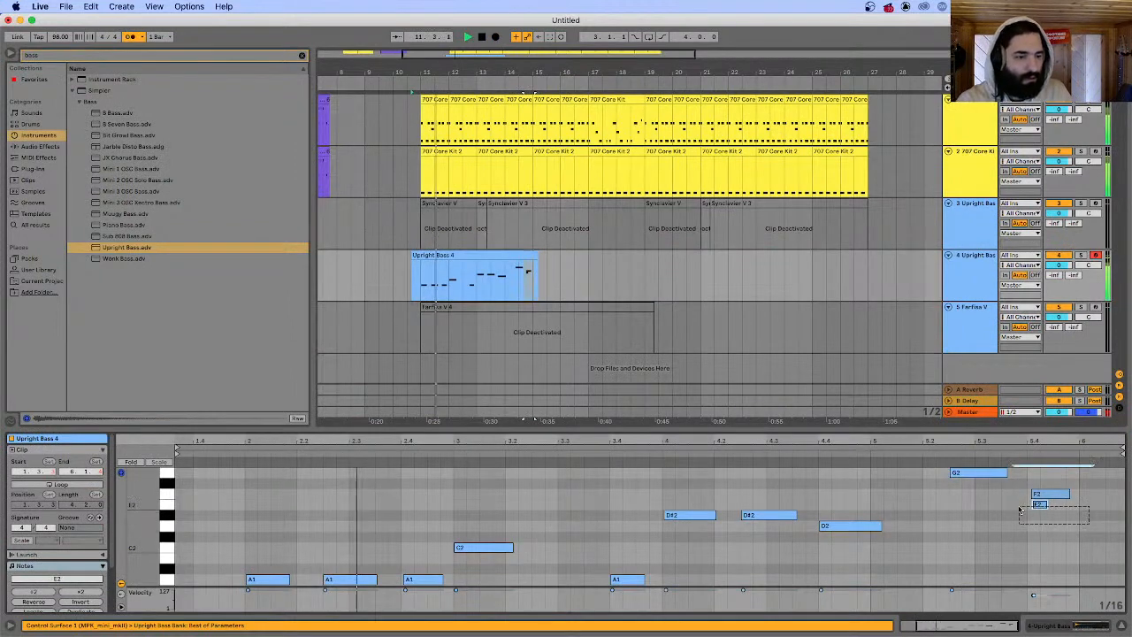
key(Delete)
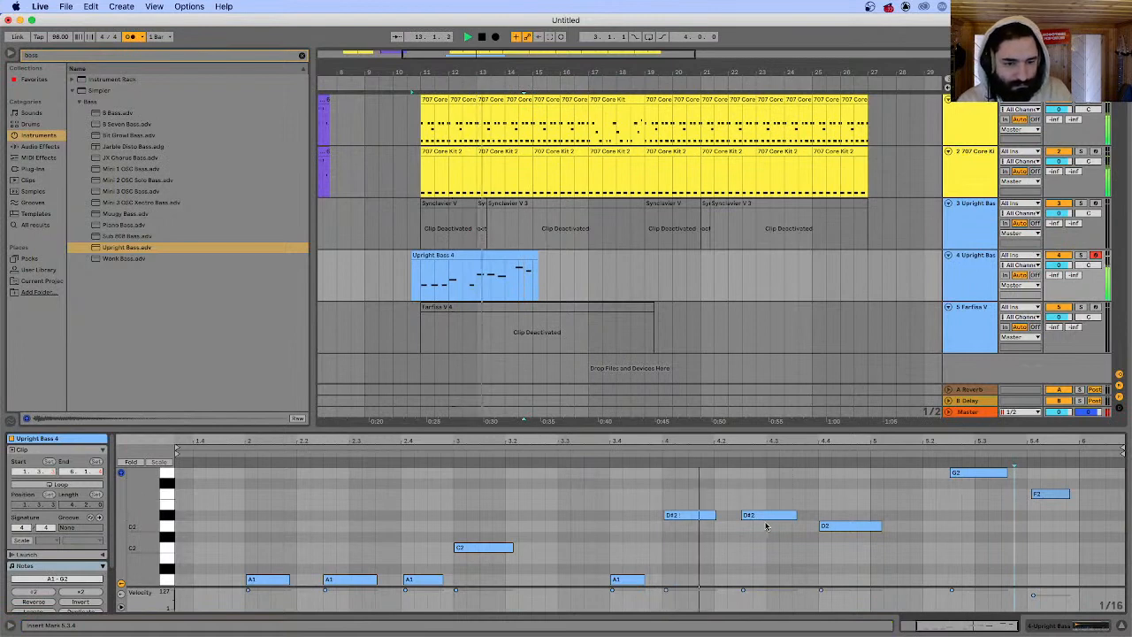
- Lower the second D#2 note in the Upright Bass clip to D2 and play the clip from 4.1
drag(767, 516, 767, 527)
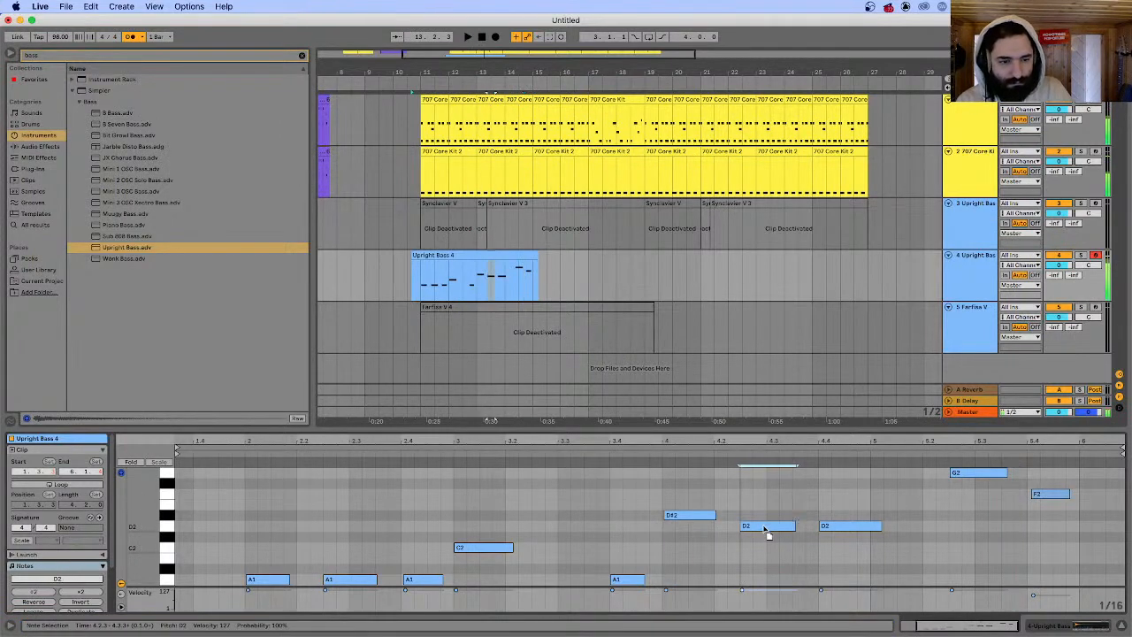
click(662, 487)
key(space)
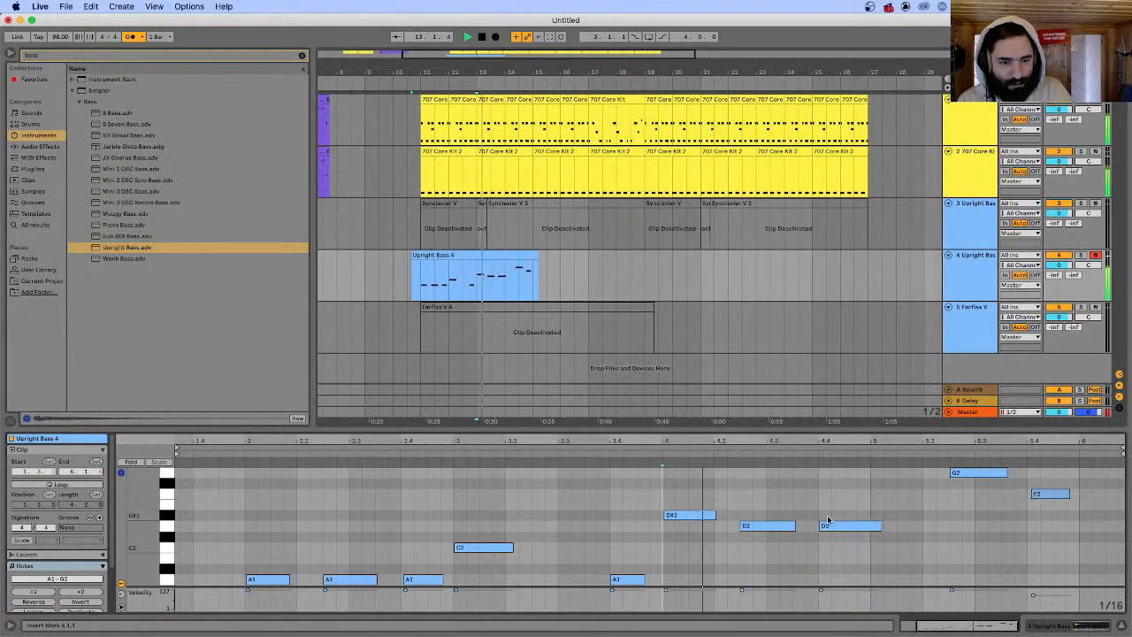
- Lower the last three notes of the Upright Bass clip to A1, F2 and D2 respectively
drag(841, 527, 845, 560)
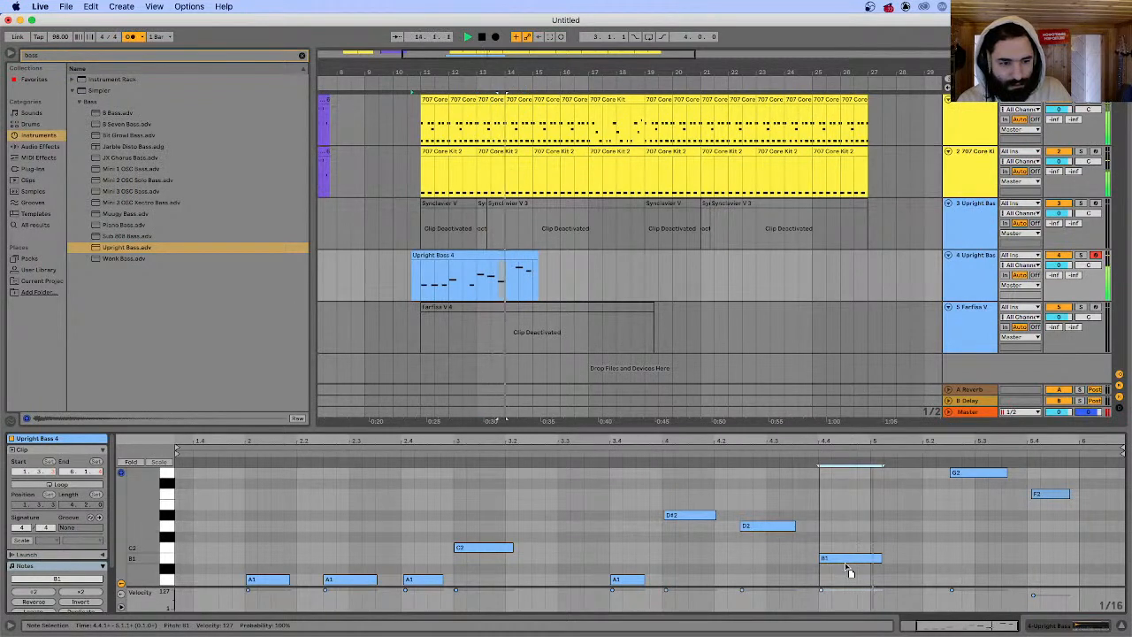
key(Down)
key(Down)
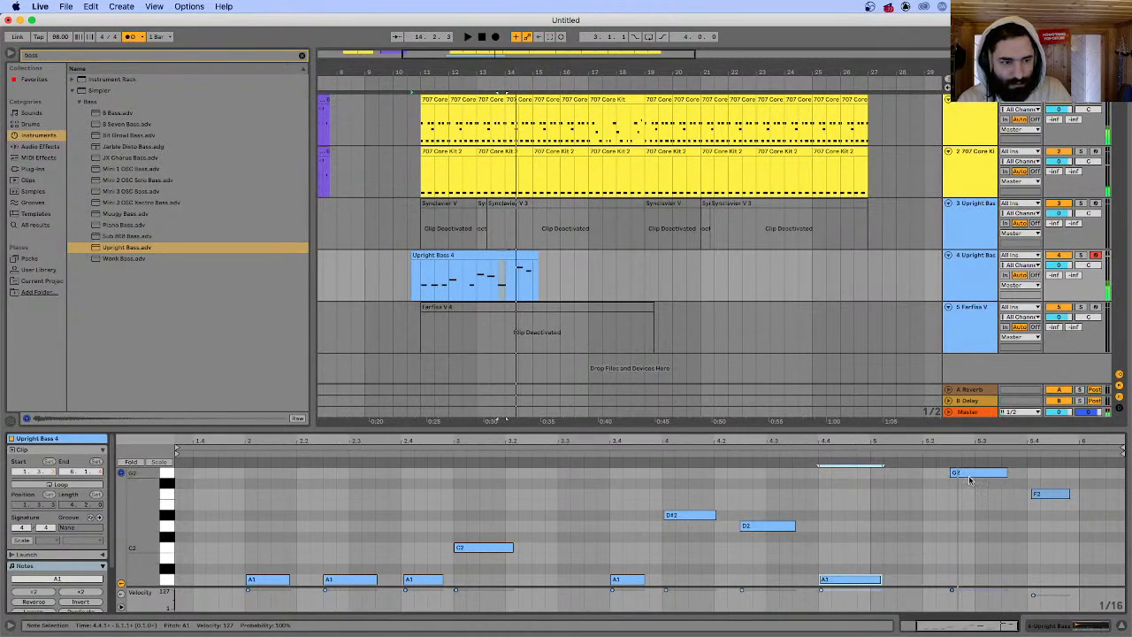
drag(969, 479, 973, 492)
drag(1049, 495, 1055, 531)
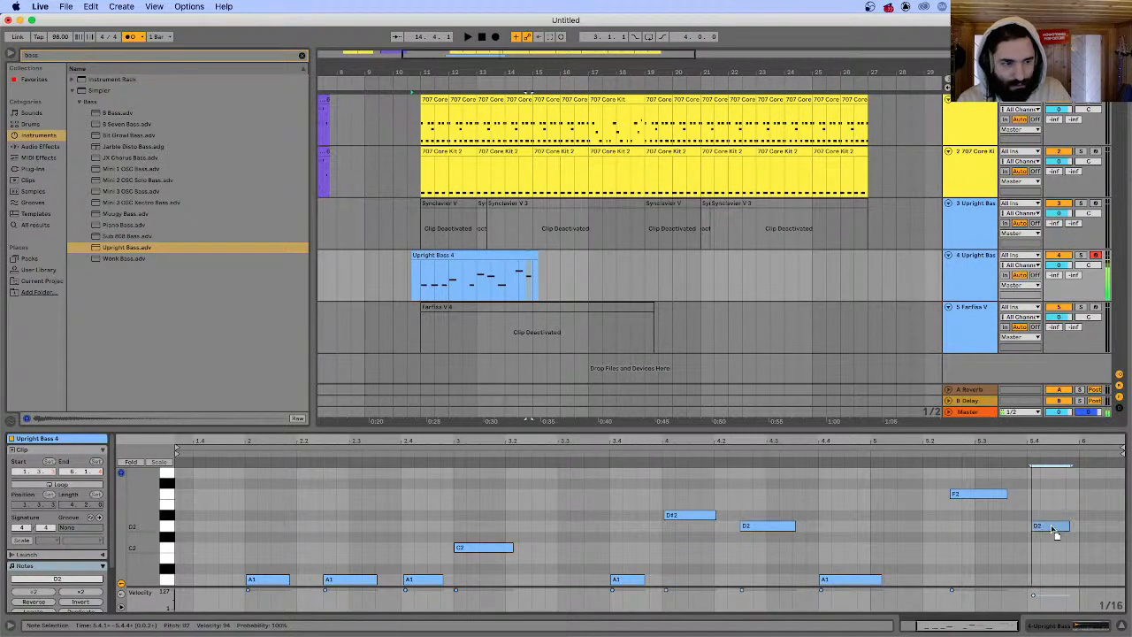
- Play the edited Upright Bass clip with the drums from the clip's bar 2
click(255, 520)
key(space)
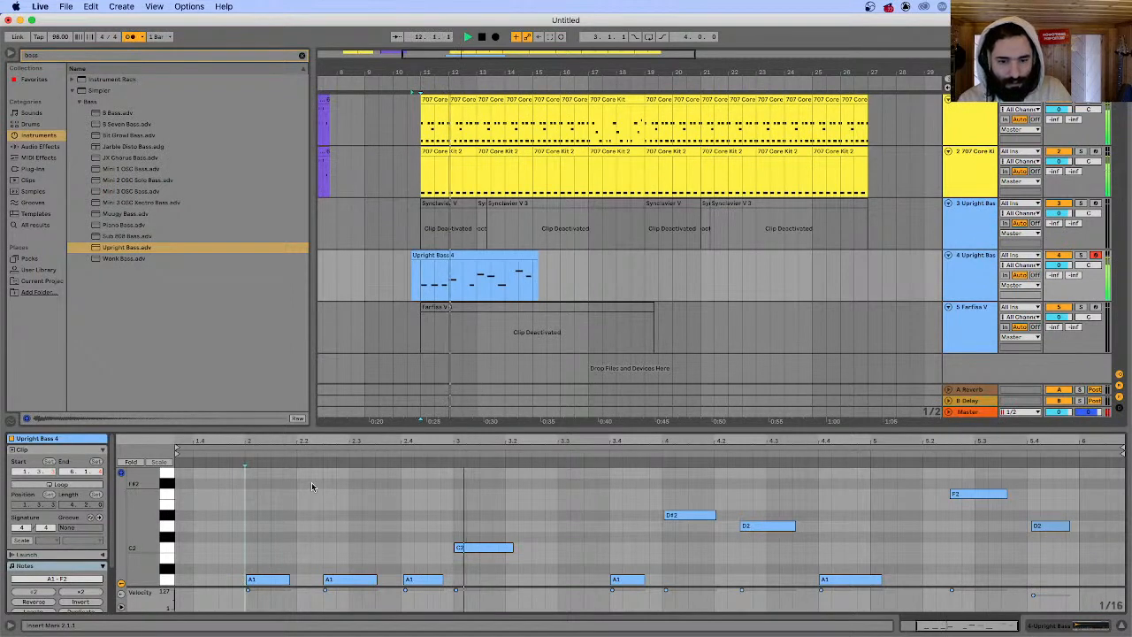
scroll(636, 495, down, 2)
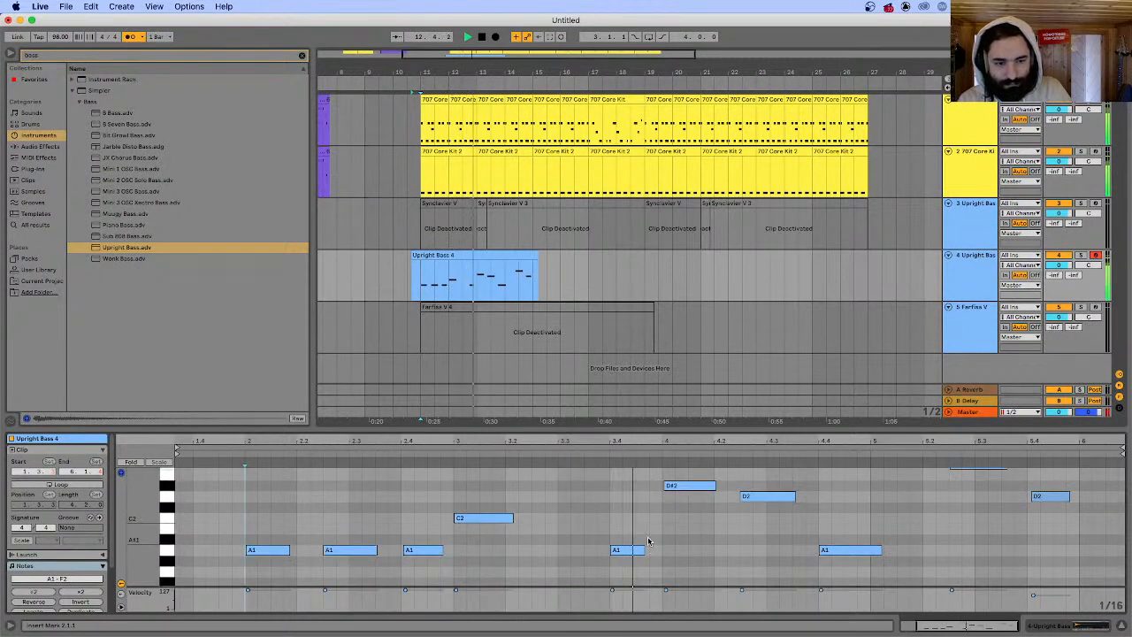
scroll(928, 521, up, 2)
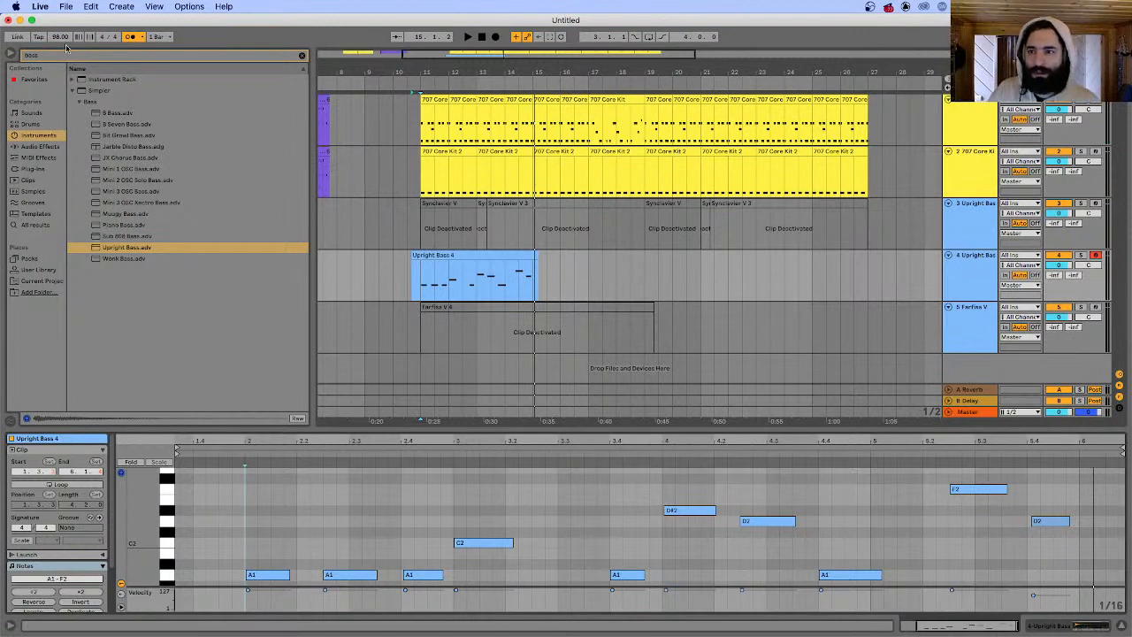
- Switch to Finder and open the Free Fall project folder
click(227, 611)
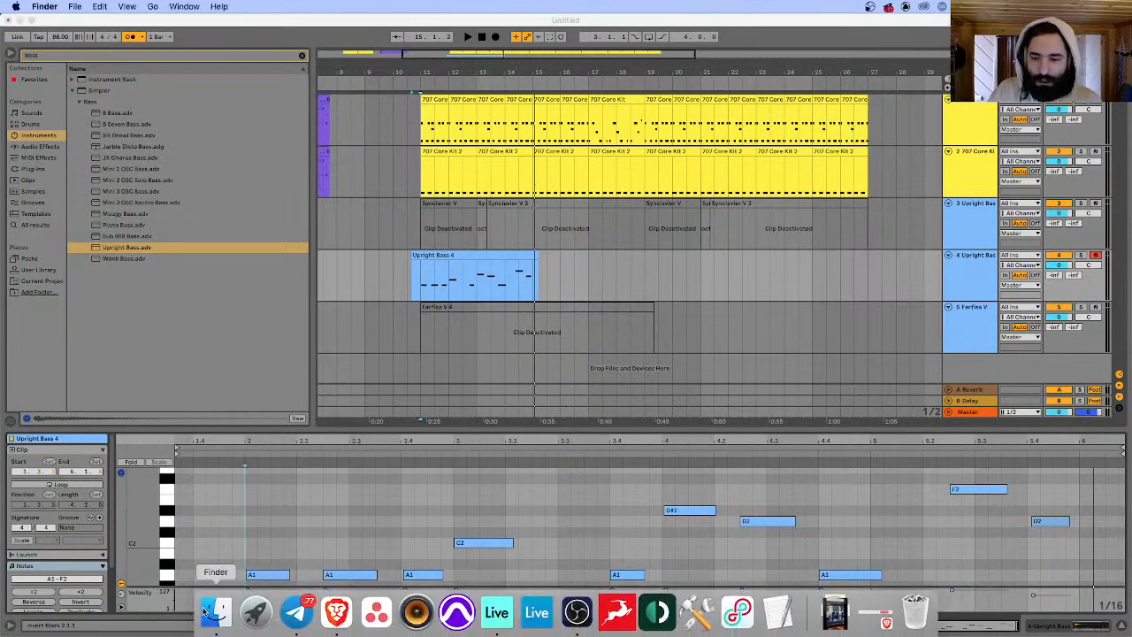
scroll(650, 181, down, 3)
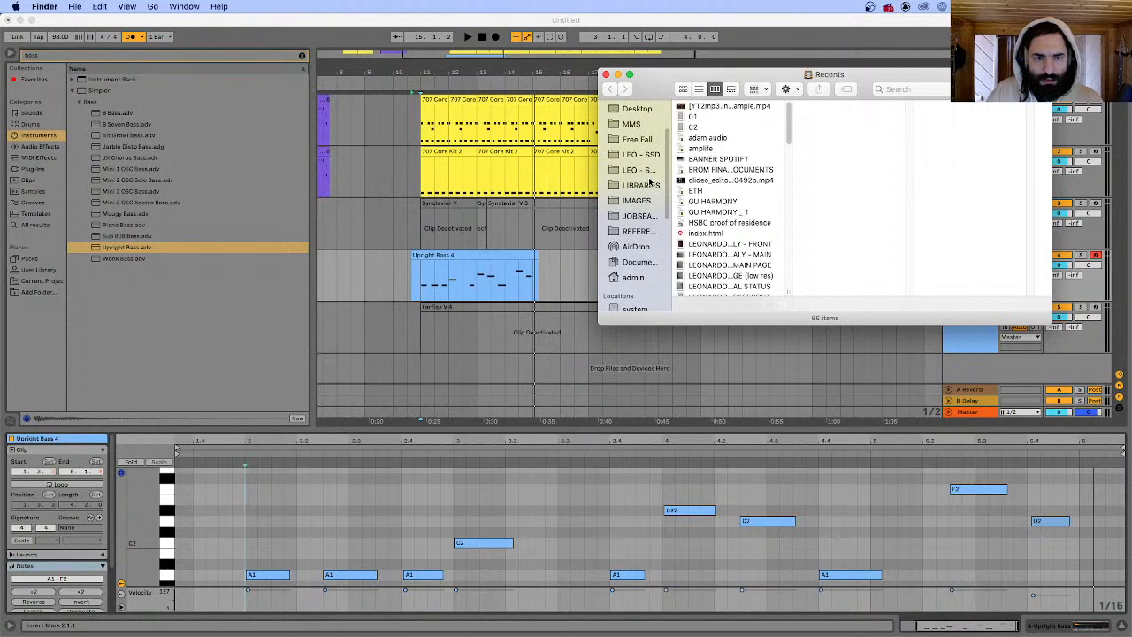
scroll(650, 181, down, 4)
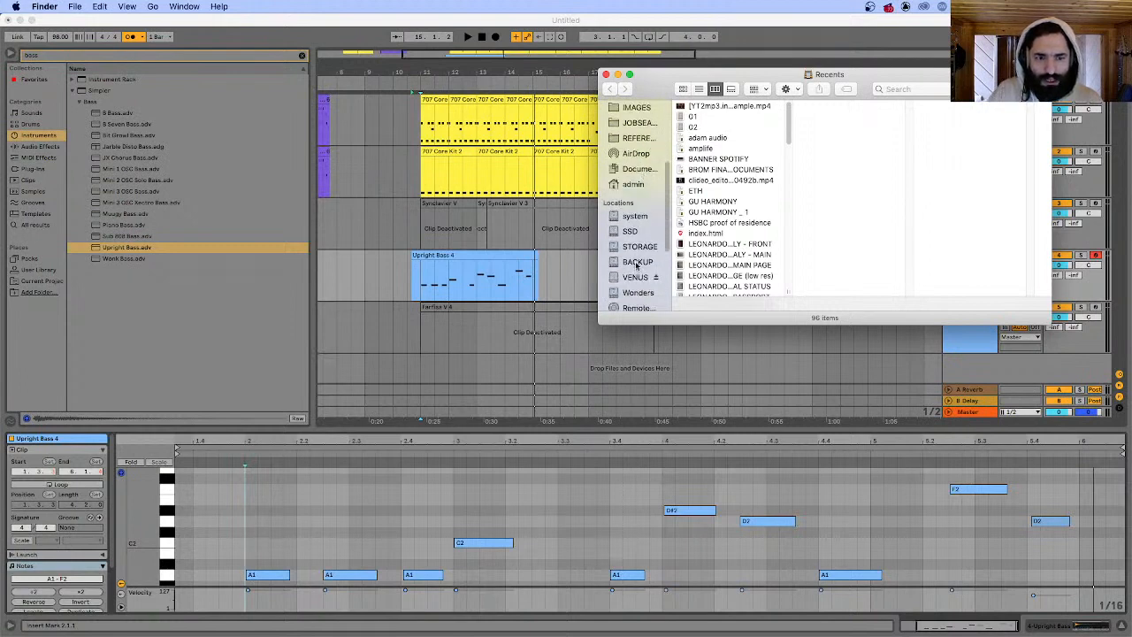
click(637, 263)
click(640, 248)
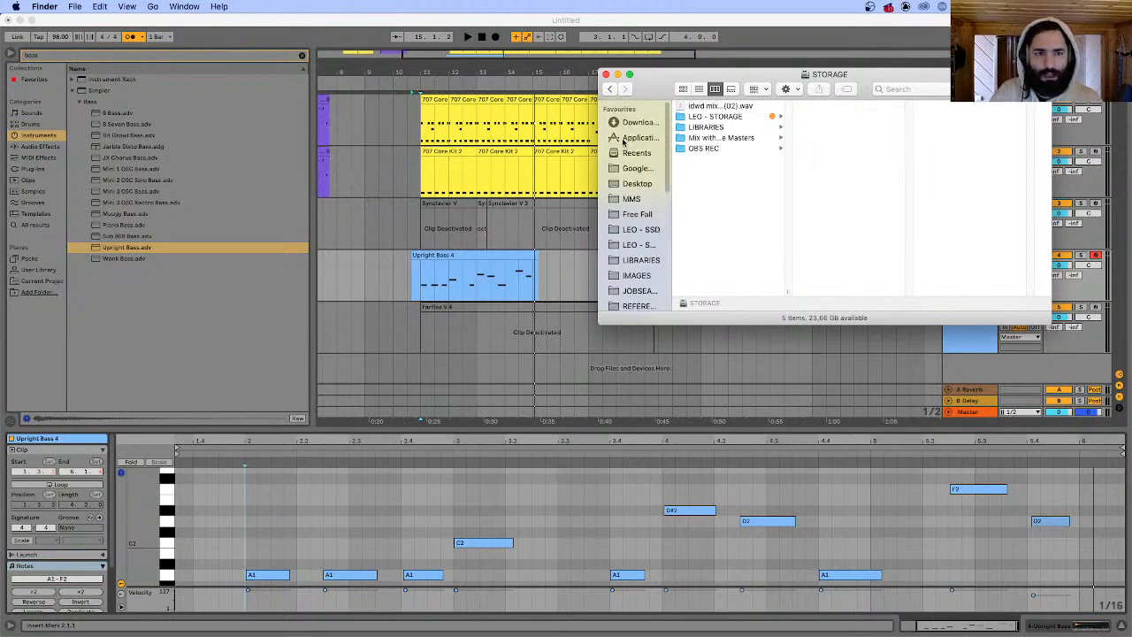
click(639, 216)
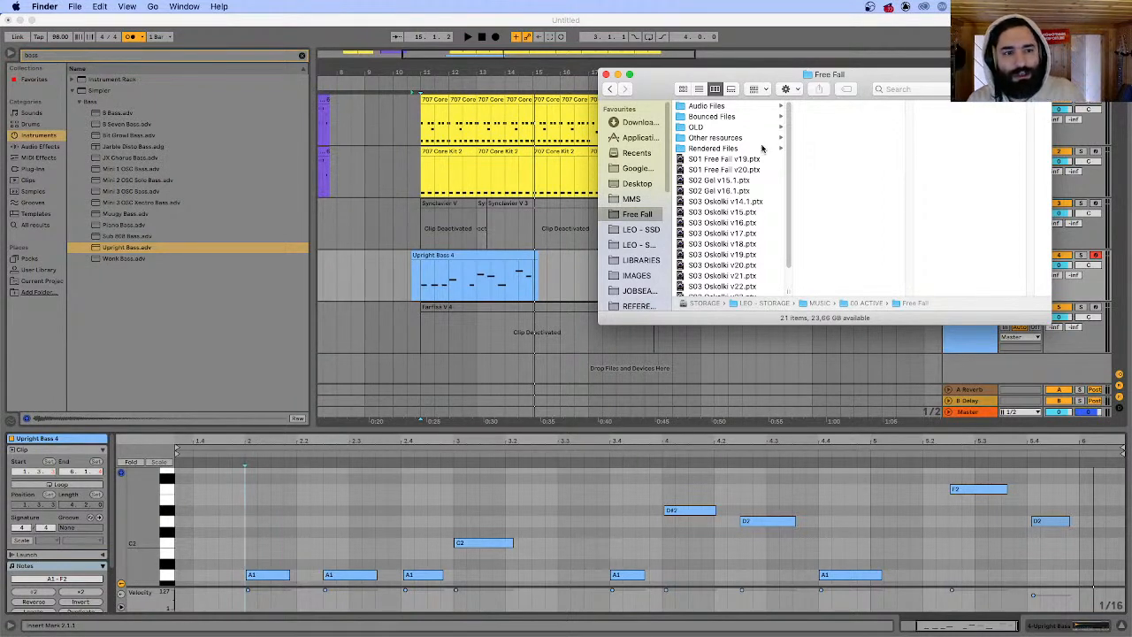
- Open the Old folder inside Bounced Files and look through its older WAV bounces
click(748, 118)
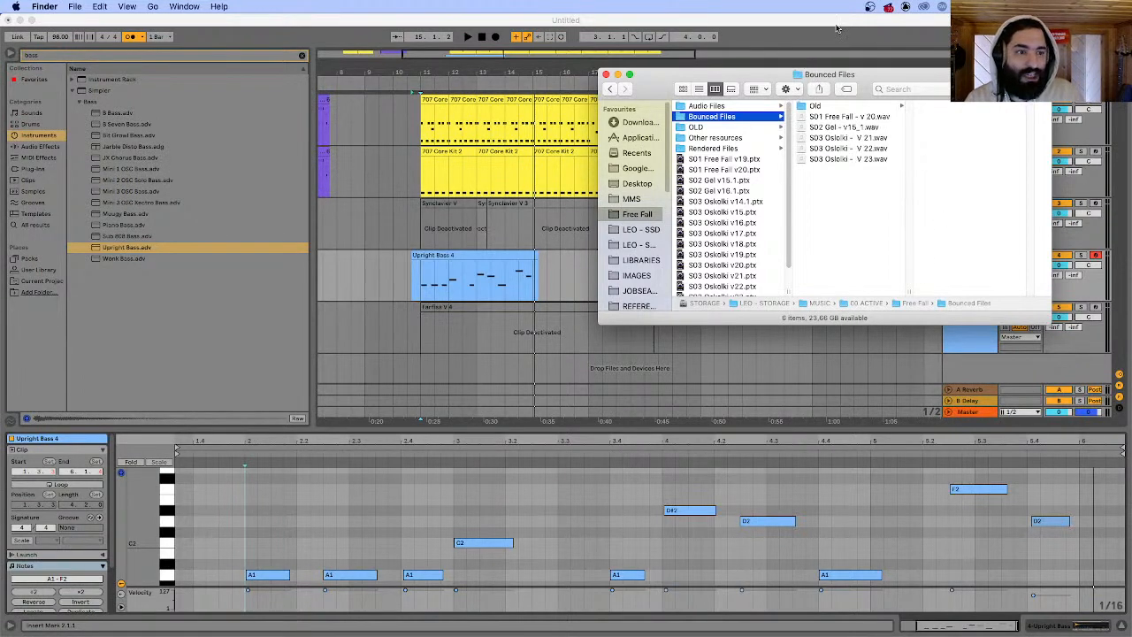
click(823, 106)
scroll(938, 239, down, 5)
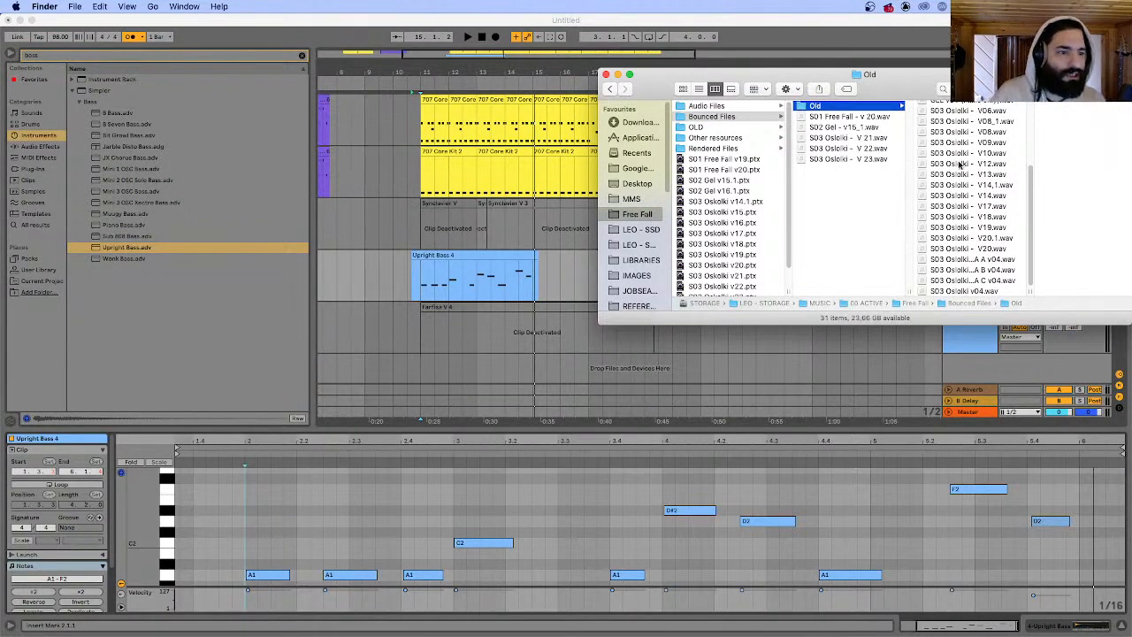
drag(911, 78, 727, 71)
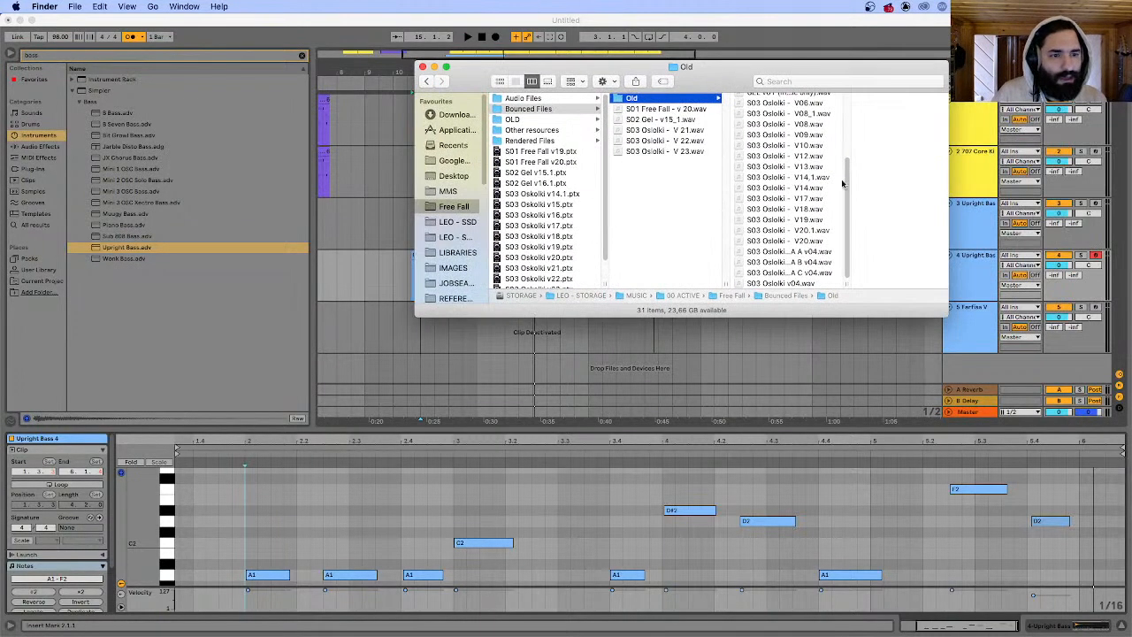
- Preview the S03 Oslolki V20 and V20.1 bounces, listening to V20.1 from about 2:46 and from a later passage
click(796, 241)
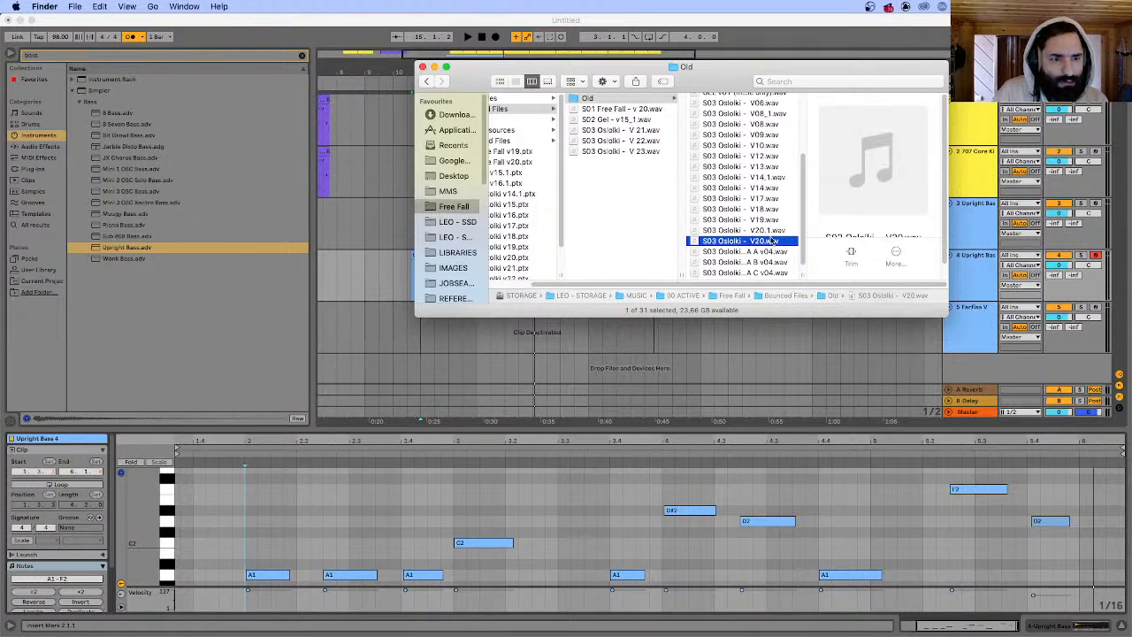
key(space)
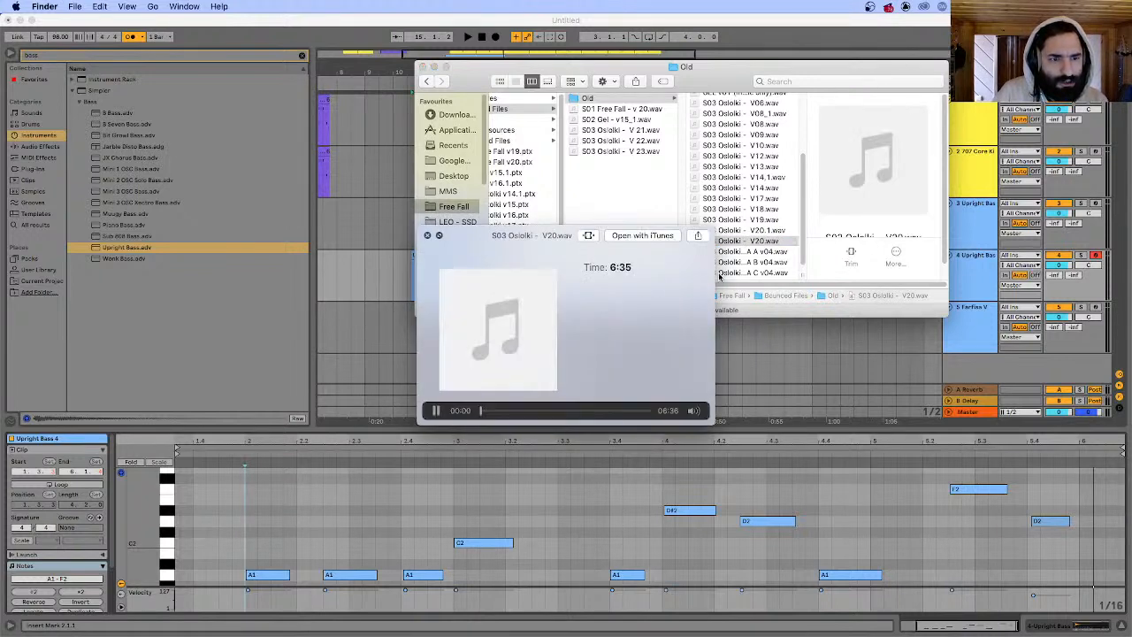
click(776, 228)
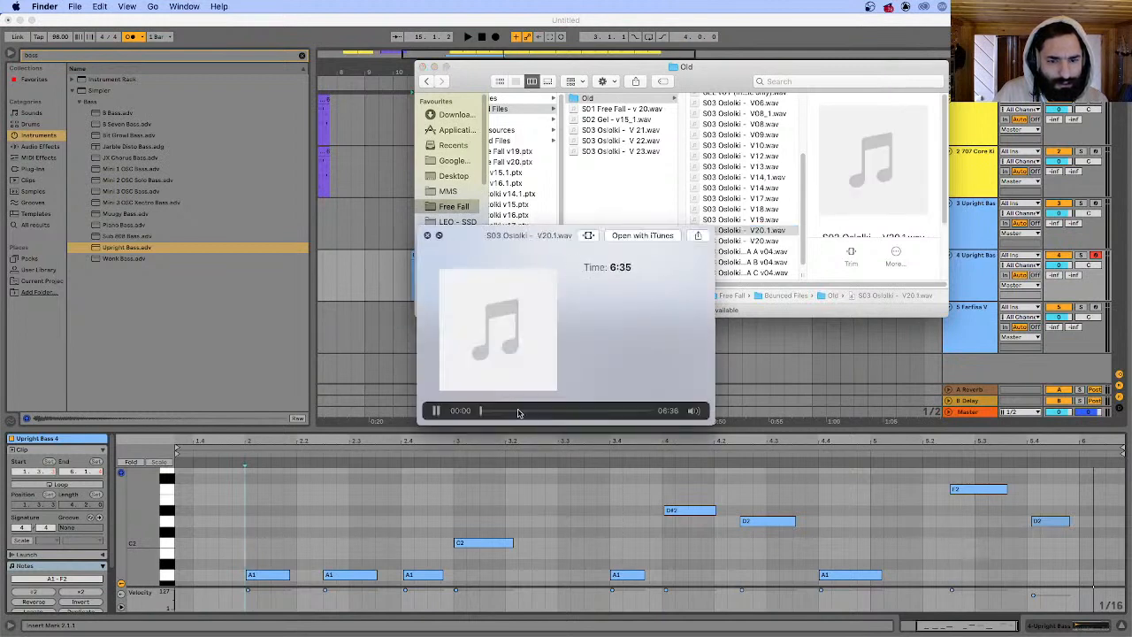
click(558, 411)
drag(557, 412, 551, 411)
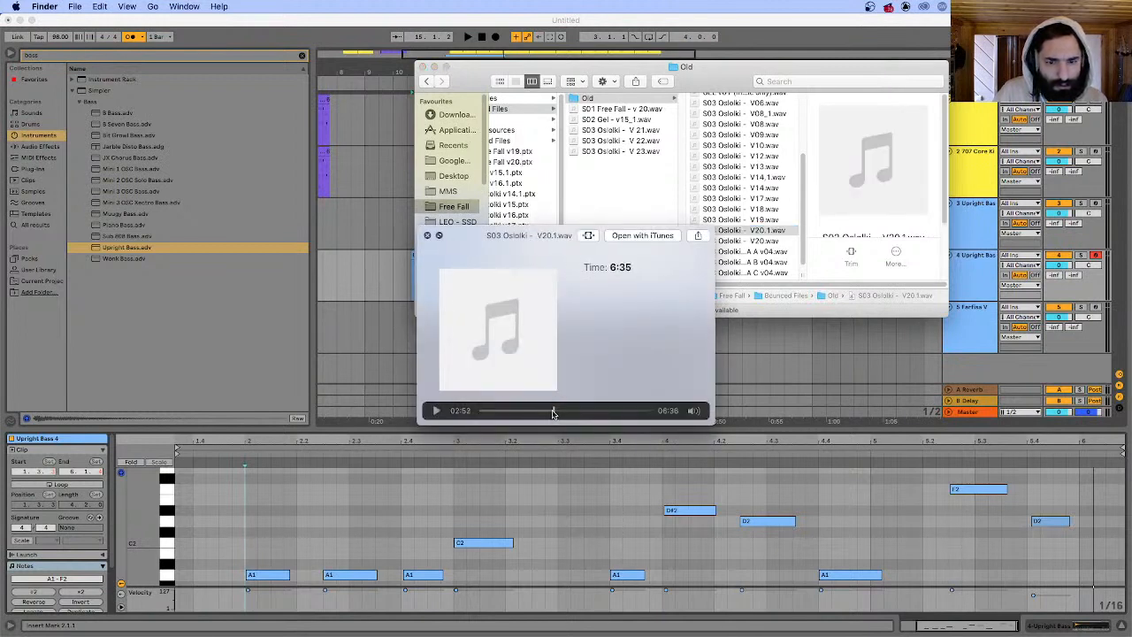
click(437, 412)
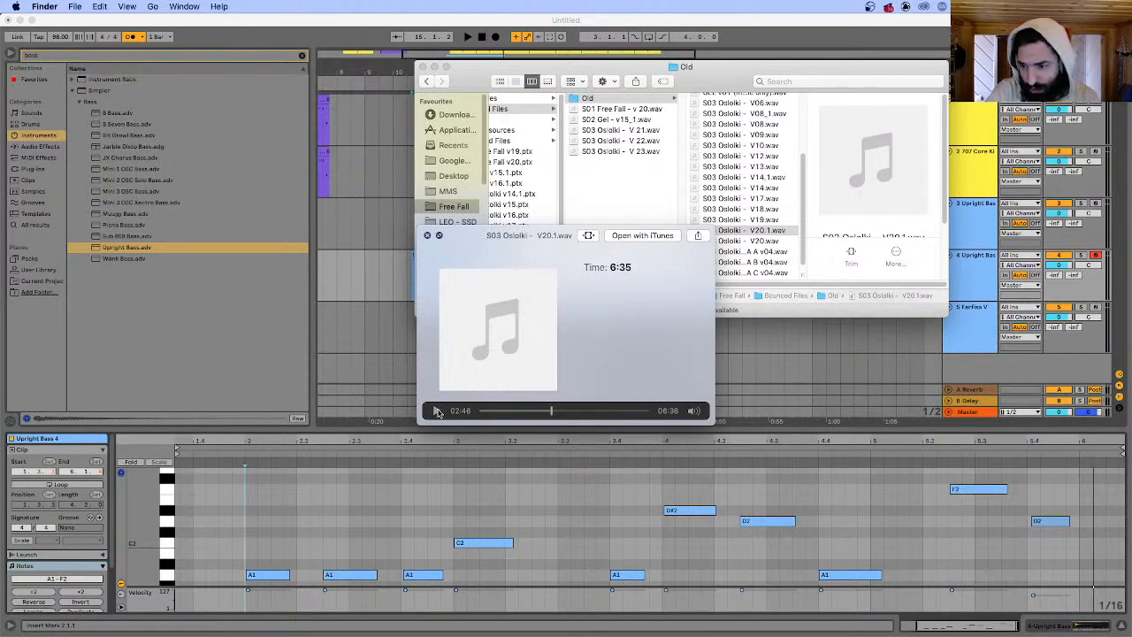
click(436, 408)
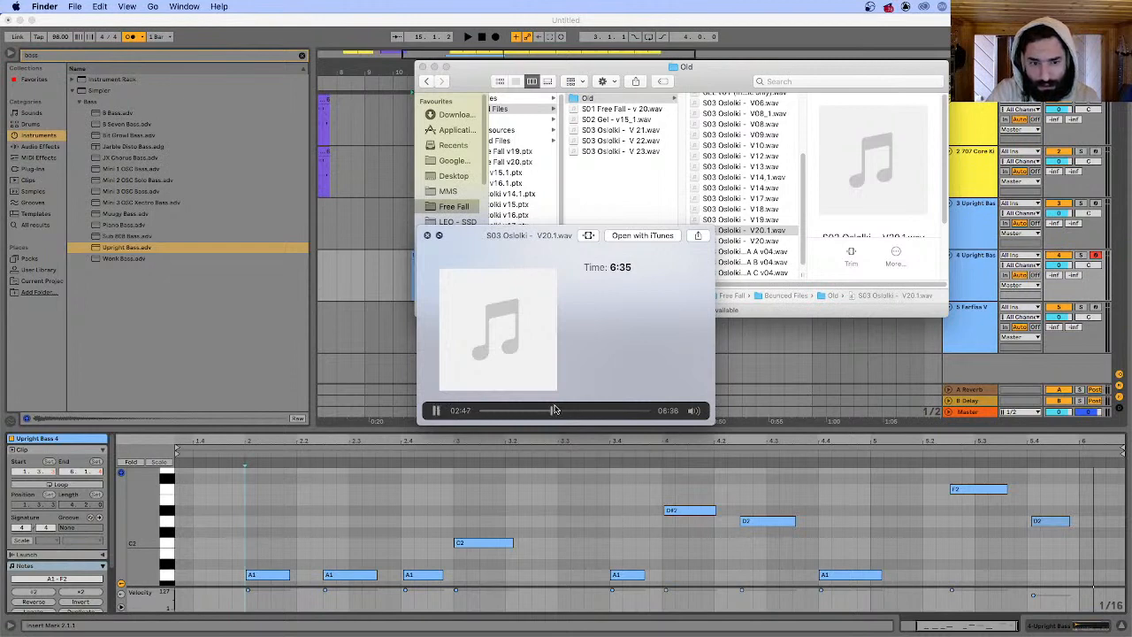
drag(552, 411, 576, 415)
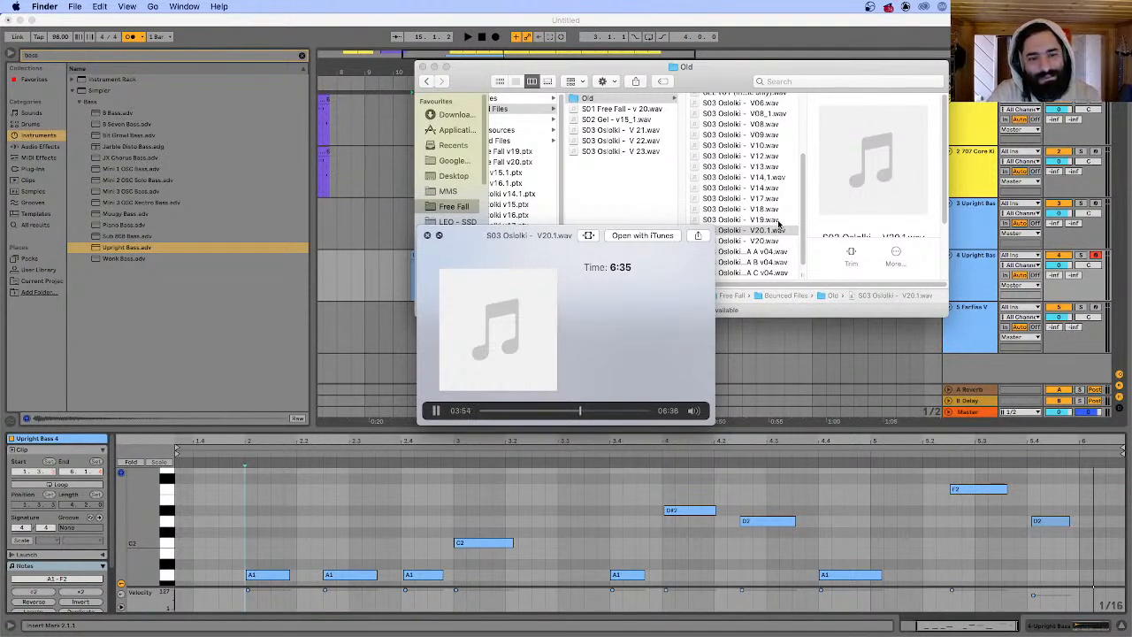
key(space)
- Look through the S03 Oslolki bounce versions from V06 to V 23 and return to the Old folder's file list
click(751, 220)
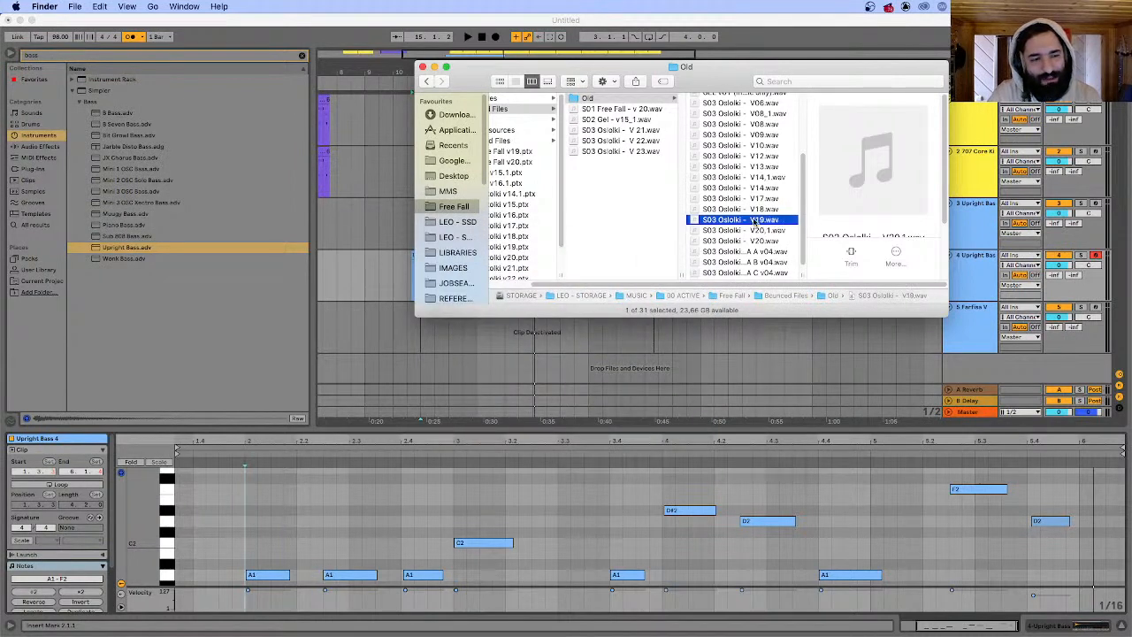
scroll(753, 221, up, 5)
scroll(752, 222, down, 3)
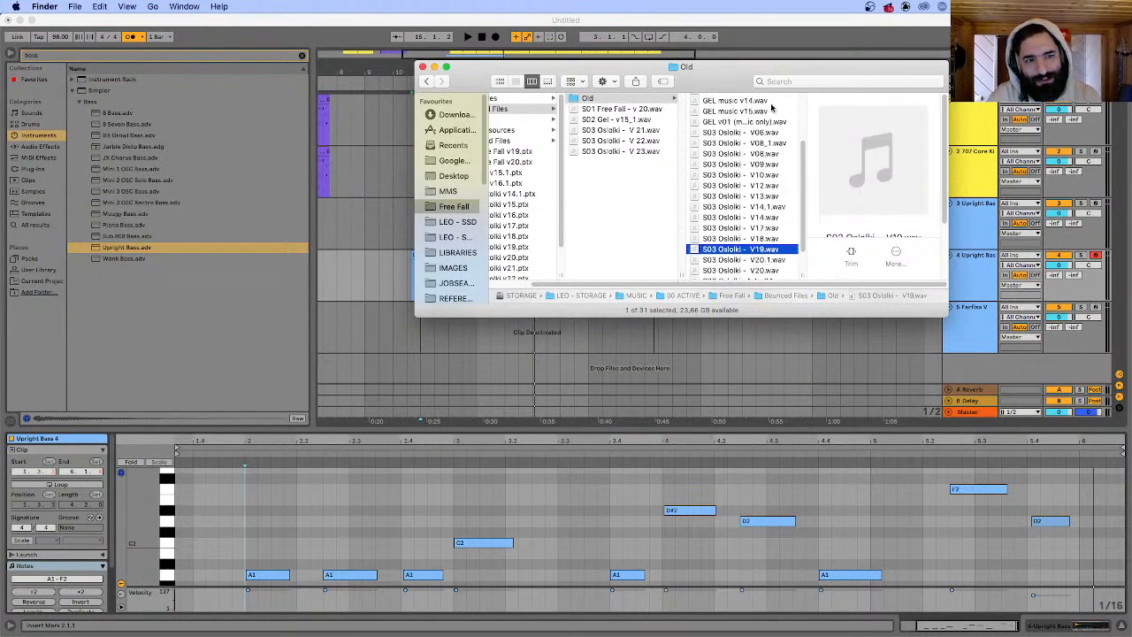
click(696, 134)
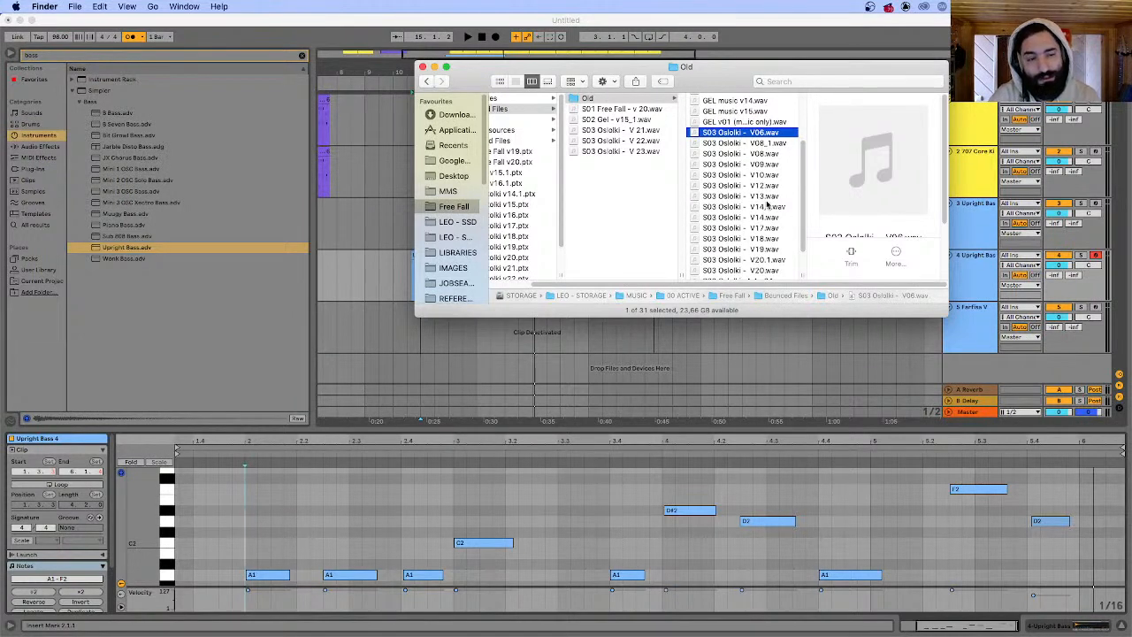
scroll(770, 237, down, 2)
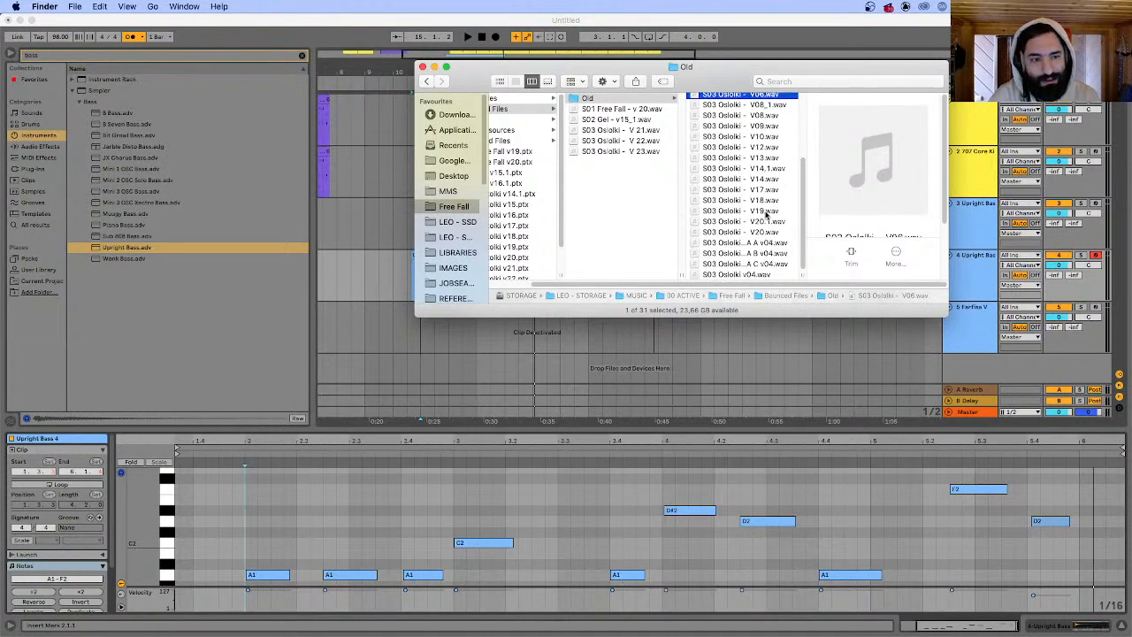
click(671, 152)
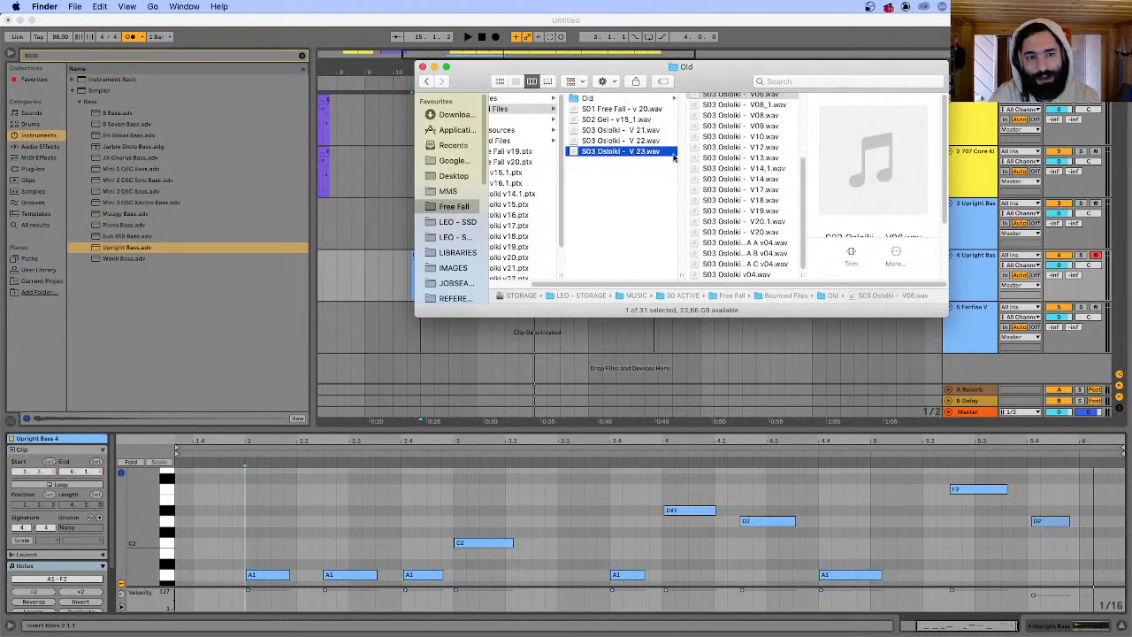
click(631, 99)
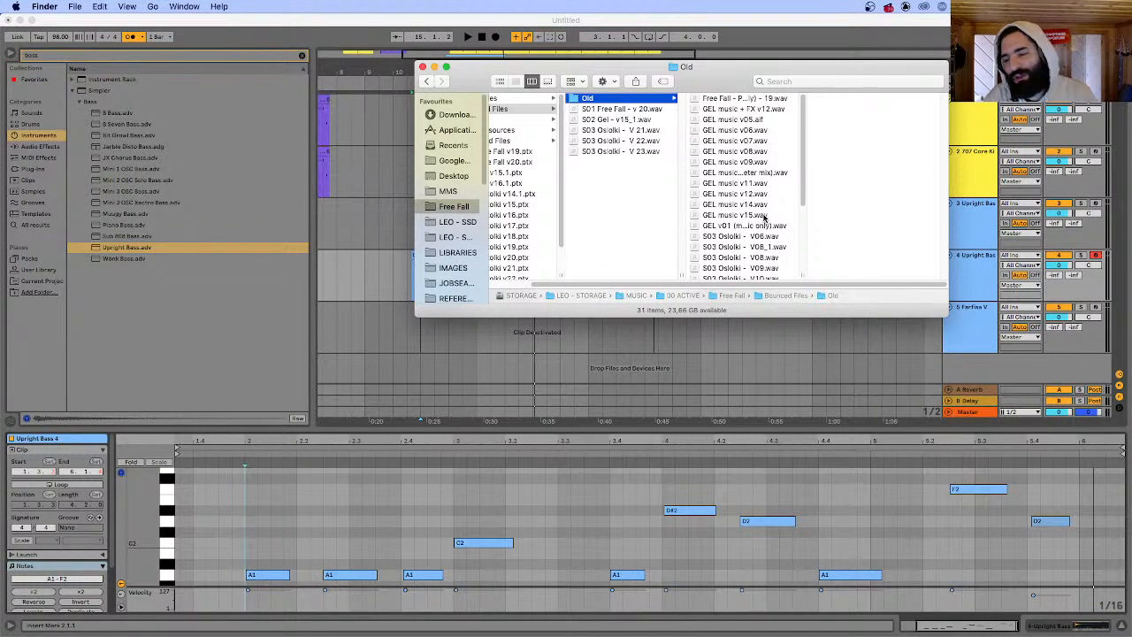
- Switch back to Ableton Live, set the song tempo to 103 BPM and play the section
click(683, 26)
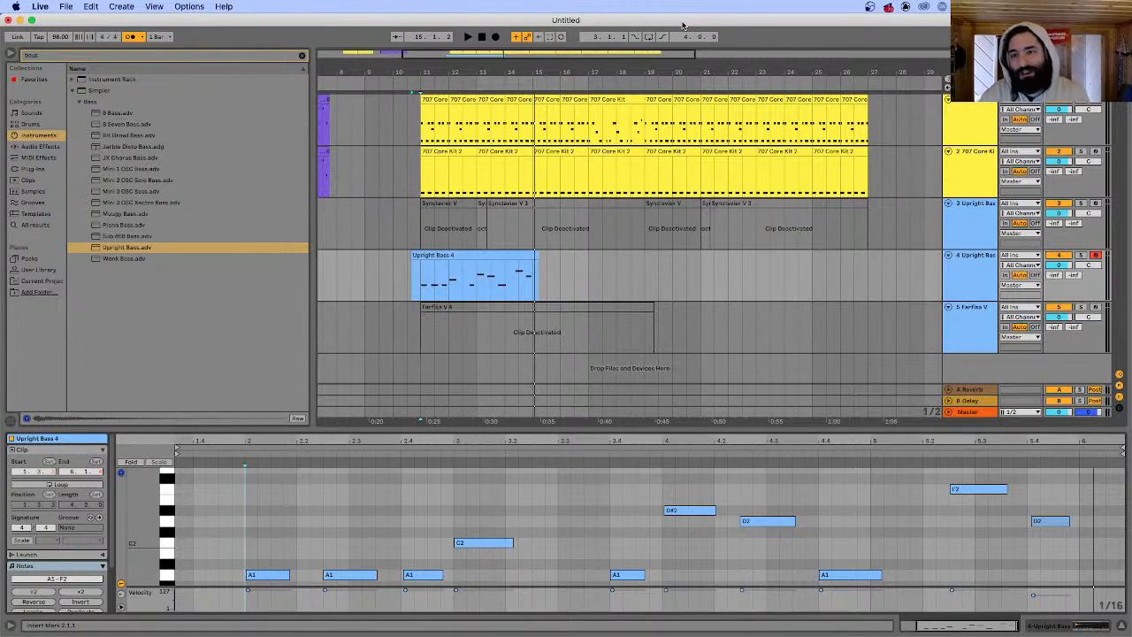
double_click(61, 38)
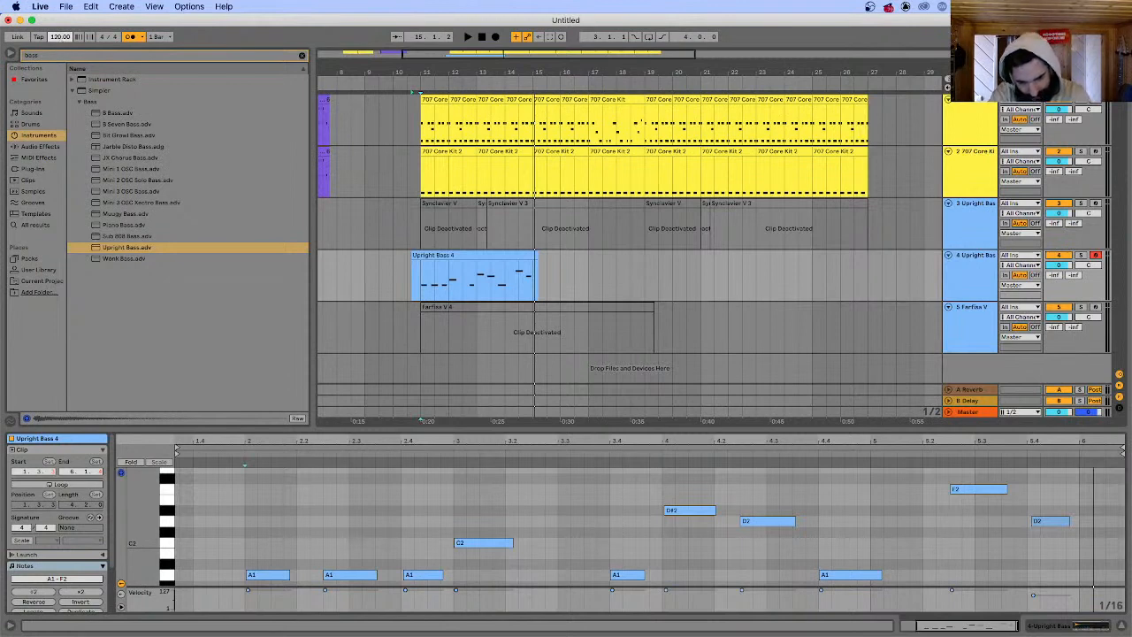
text(103)
key(Return)
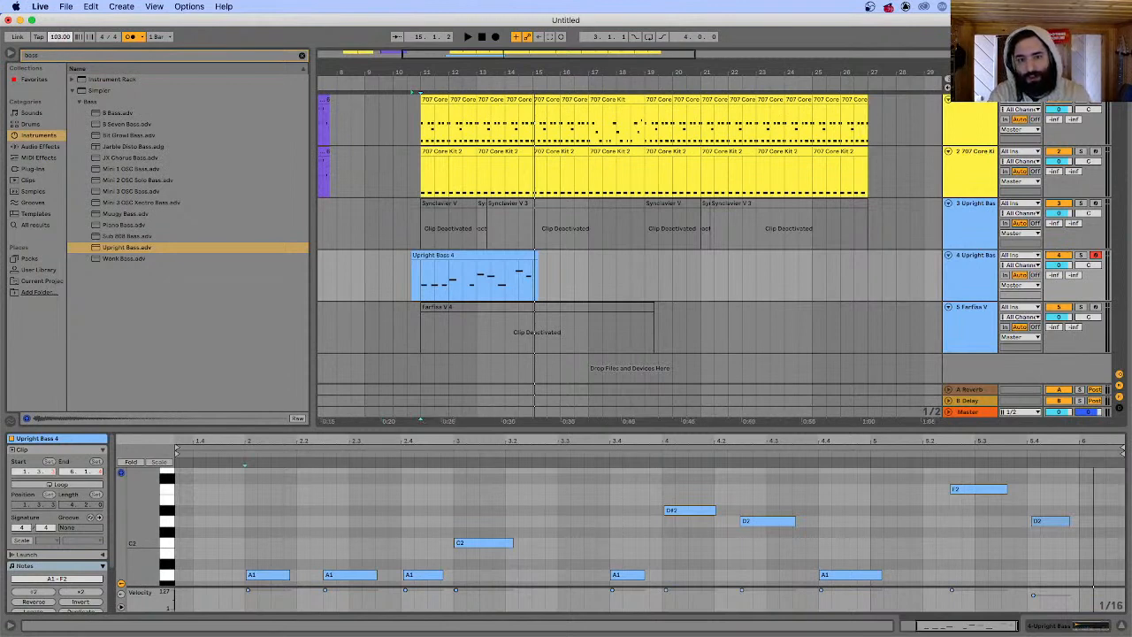
key(space)
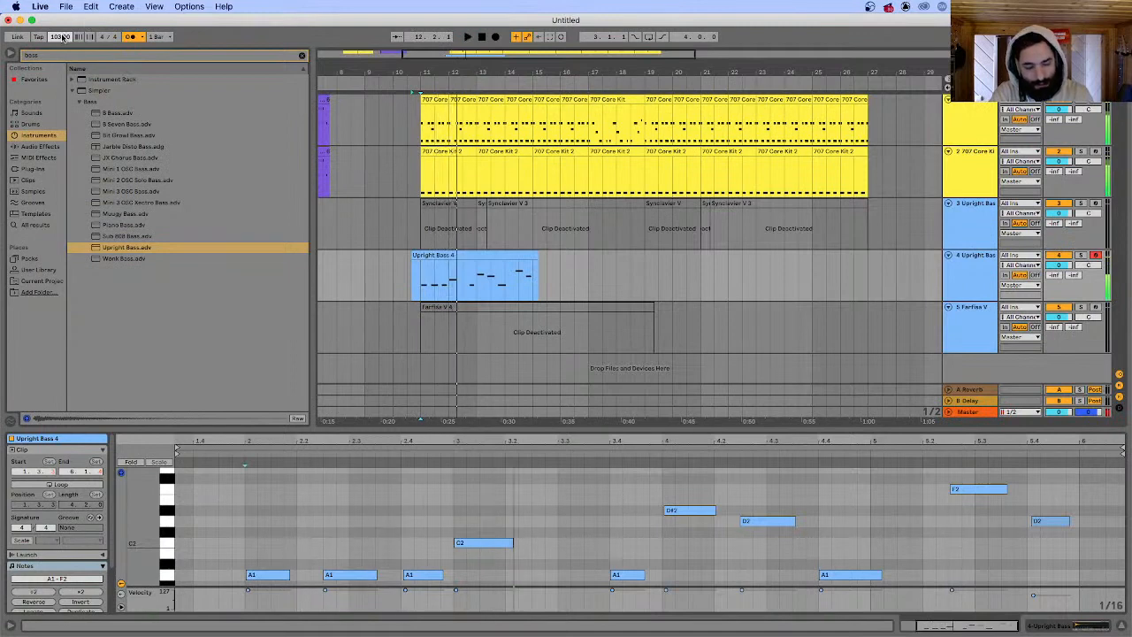
- Return the song tempo to 98 BPM and play the section briefly from bar 11
scroll(62, 36, down, 5)
key(space)
key(space)
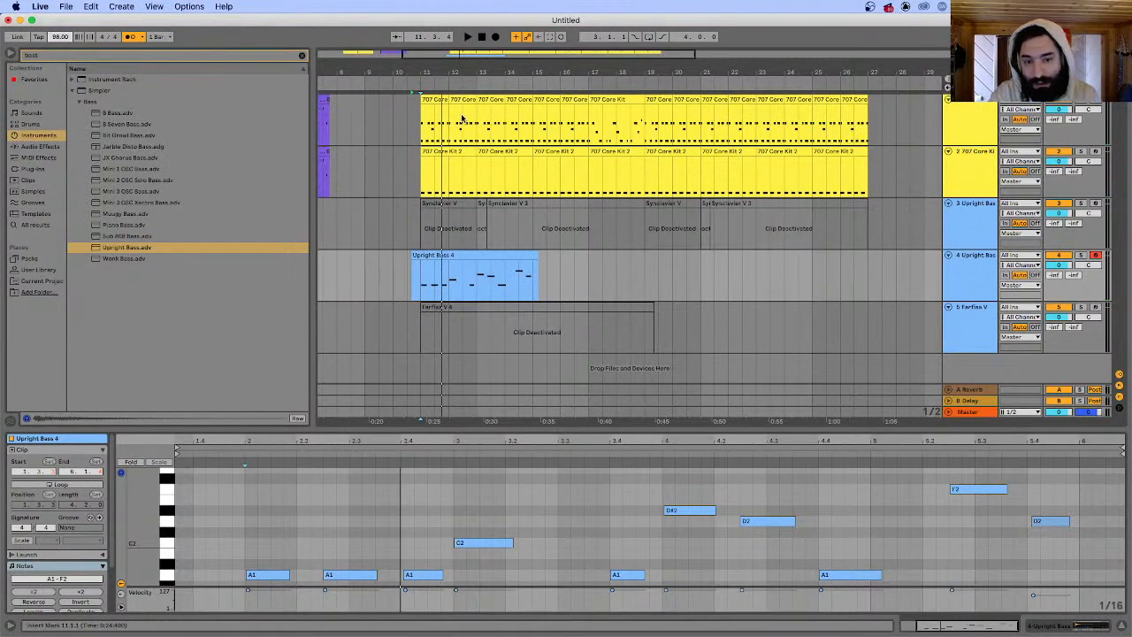
- Switch to Brave and bring the MPS - L12 Rhythm & Rhyme practice case presentation to the front
mouse_move(537, 630)
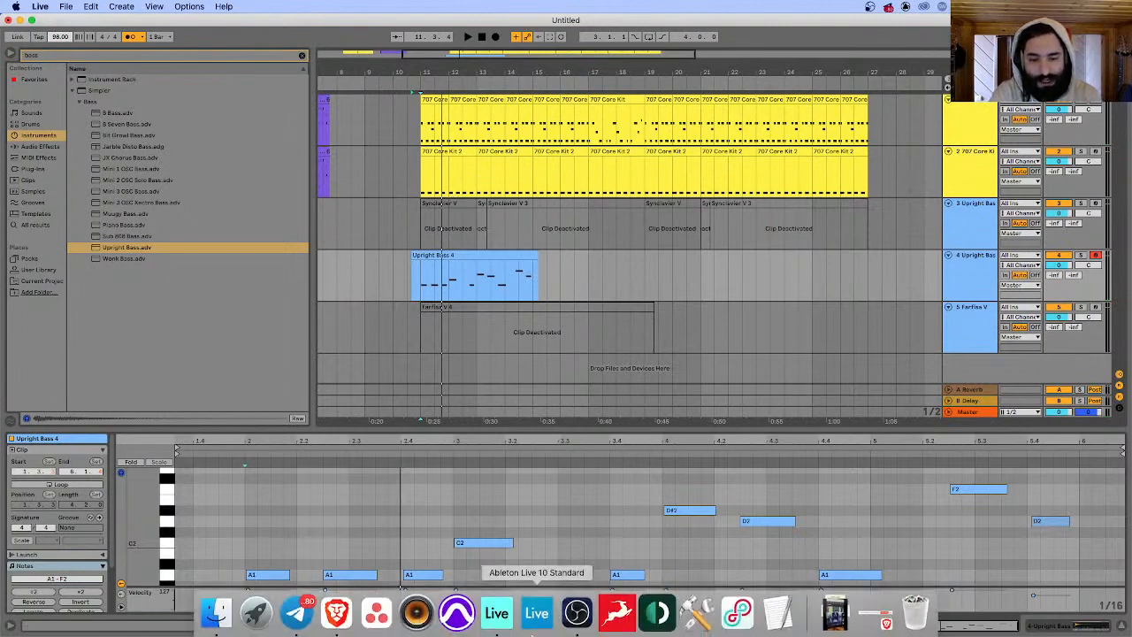
click(345, 619)
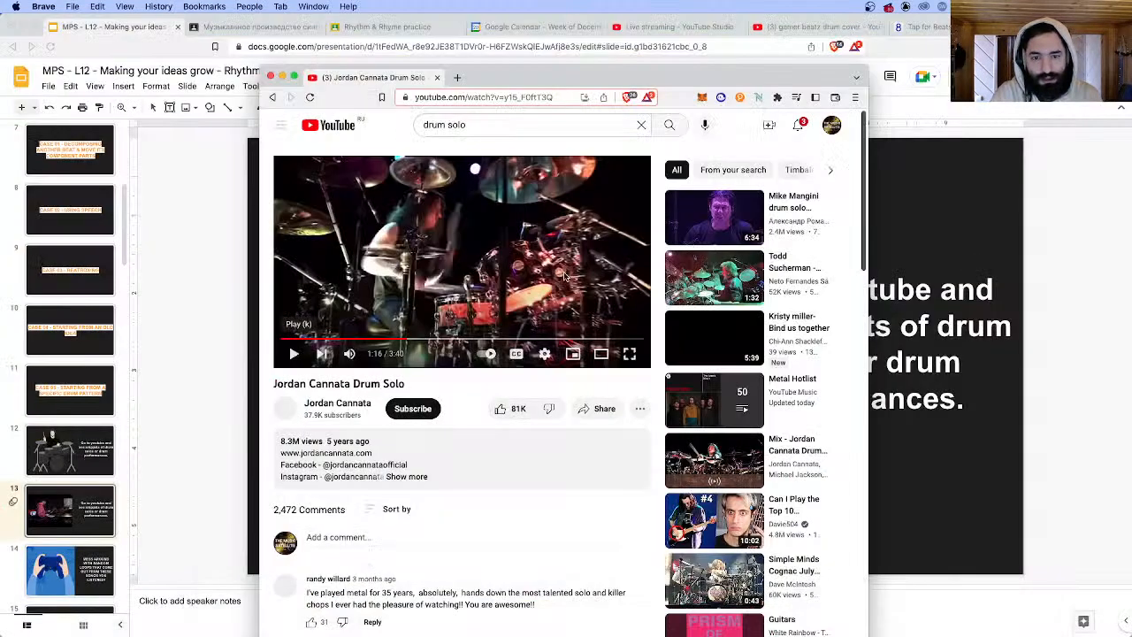
click(114, 27)
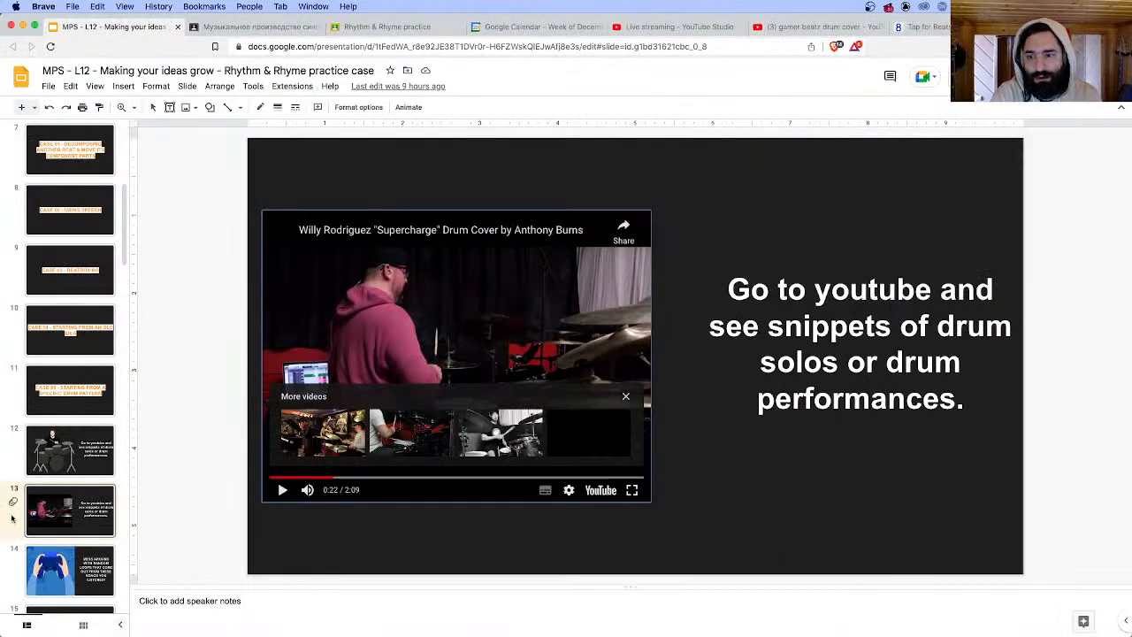
- Show slide 15, CASE 06 - CHORDS PROGRESSION AS MAGENTS, and look back through the earlier case slides' thumbnails
scroll(96, 358, down, 5)
key(Down)
key(Down)
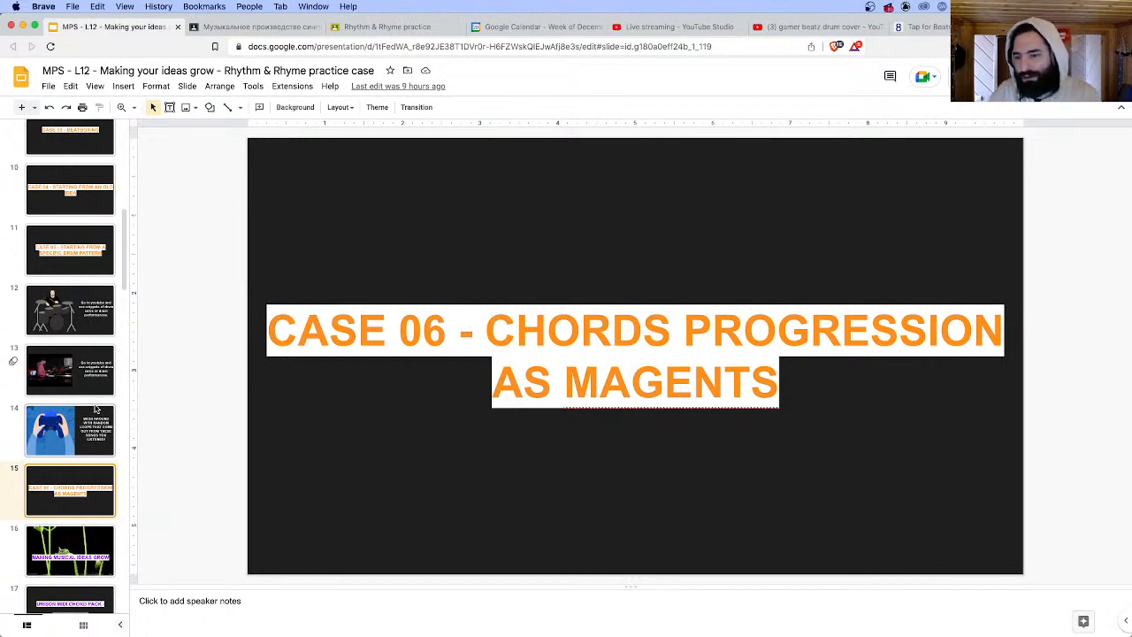
scroll(97, 398, up, 10)
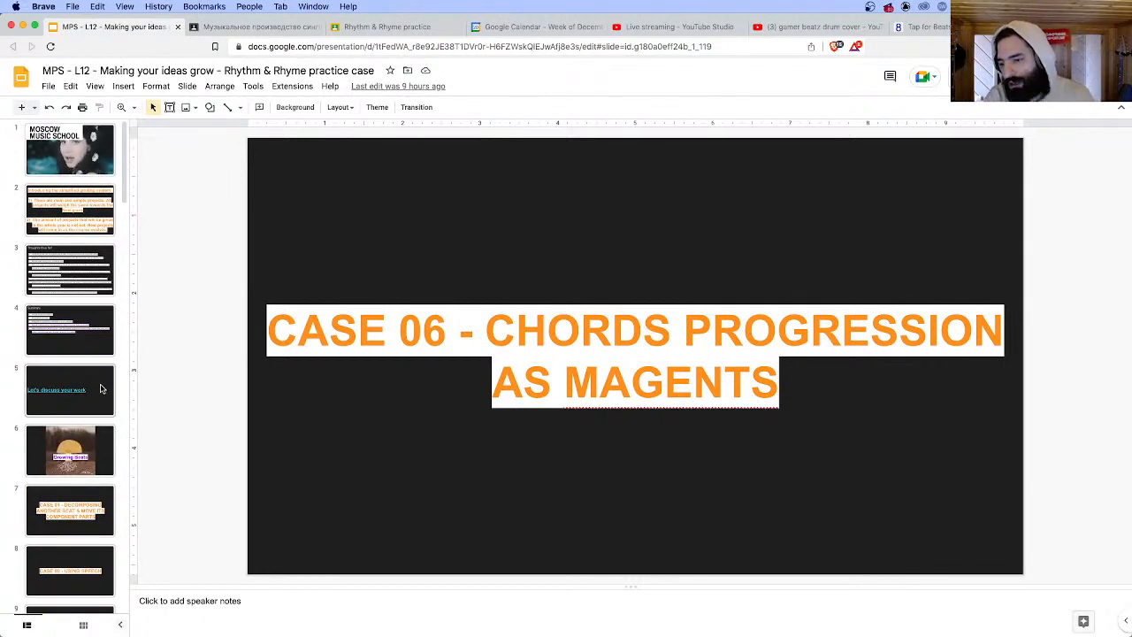
scroll(89, 200, down, 4)
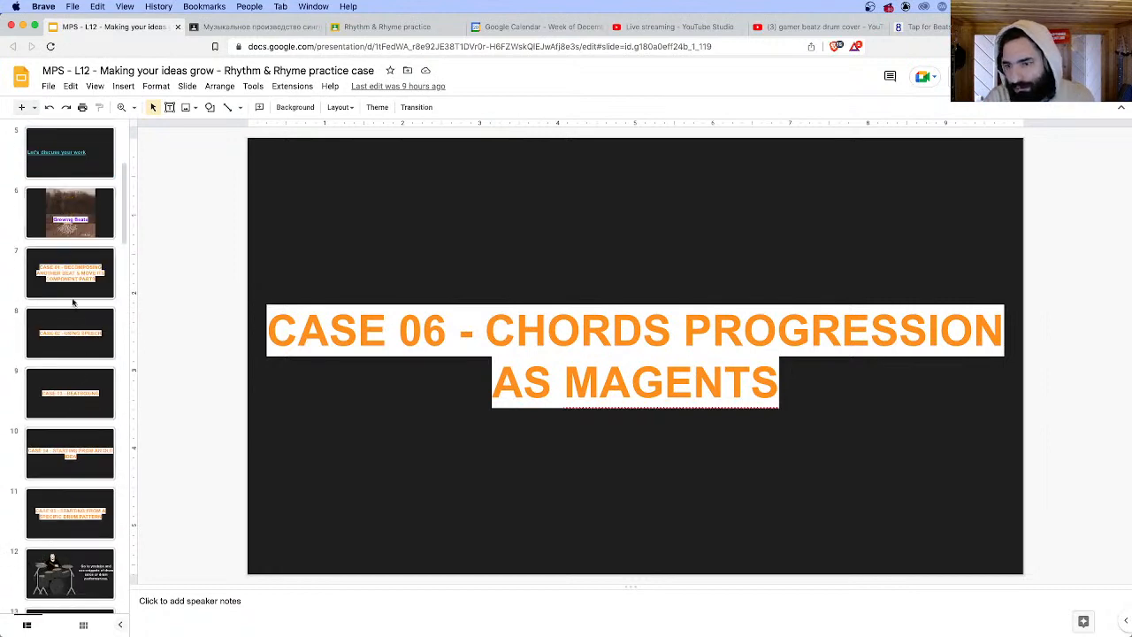
- Look through the case title slides from CASE 01 on slide 7 to CASE 04 on slide 10
scroll(88, 398, down, 2)
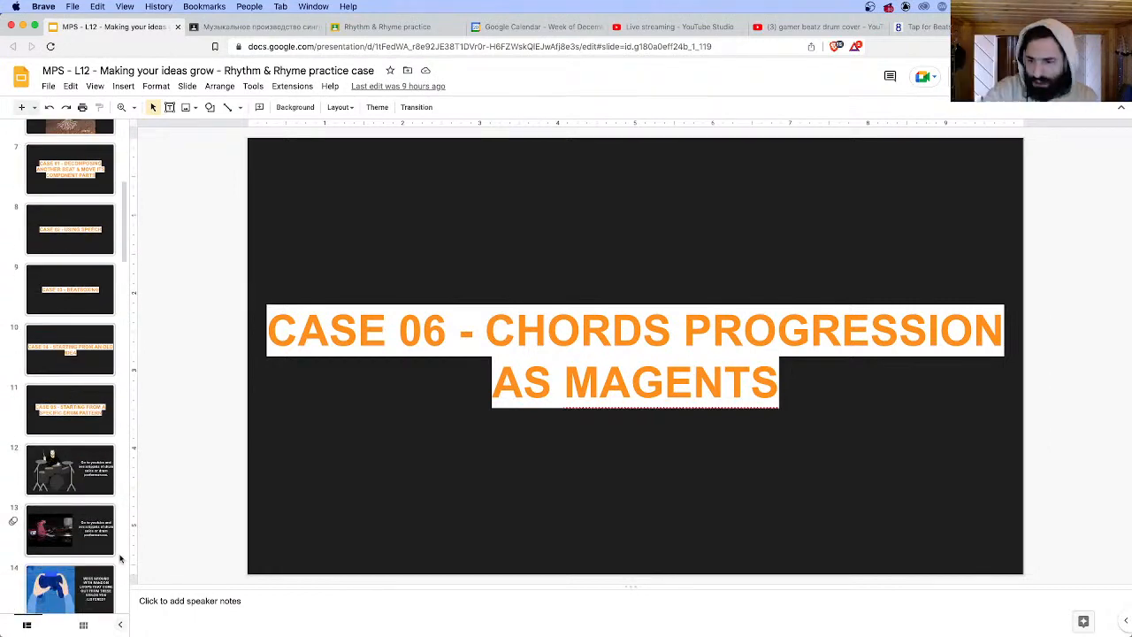
scroll(71, 398, down, 1)
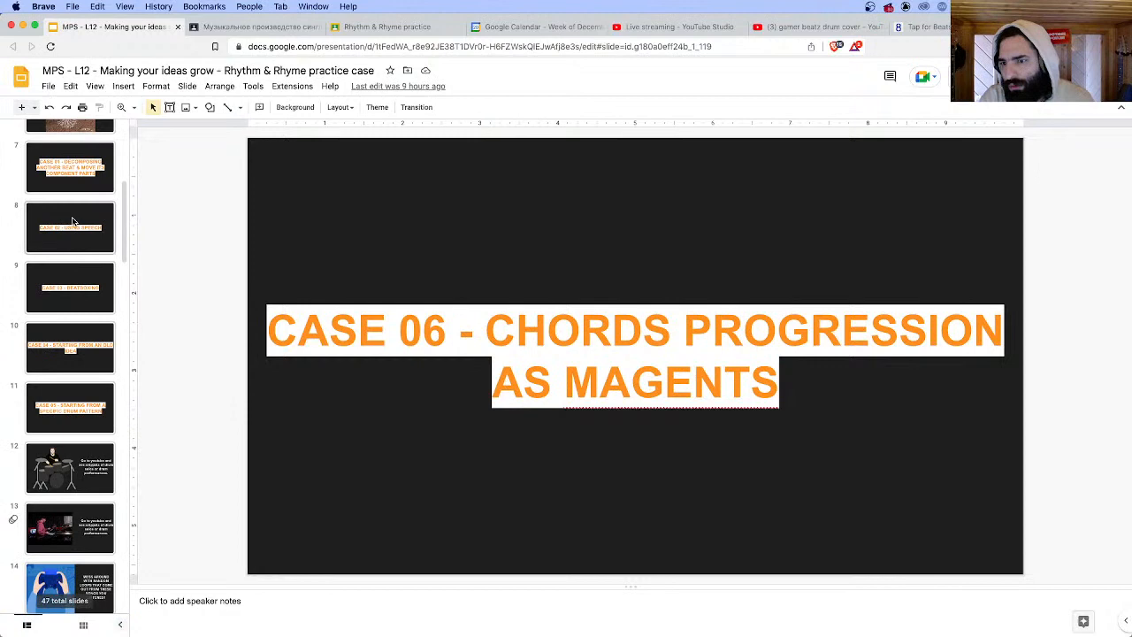
click(59, 164)
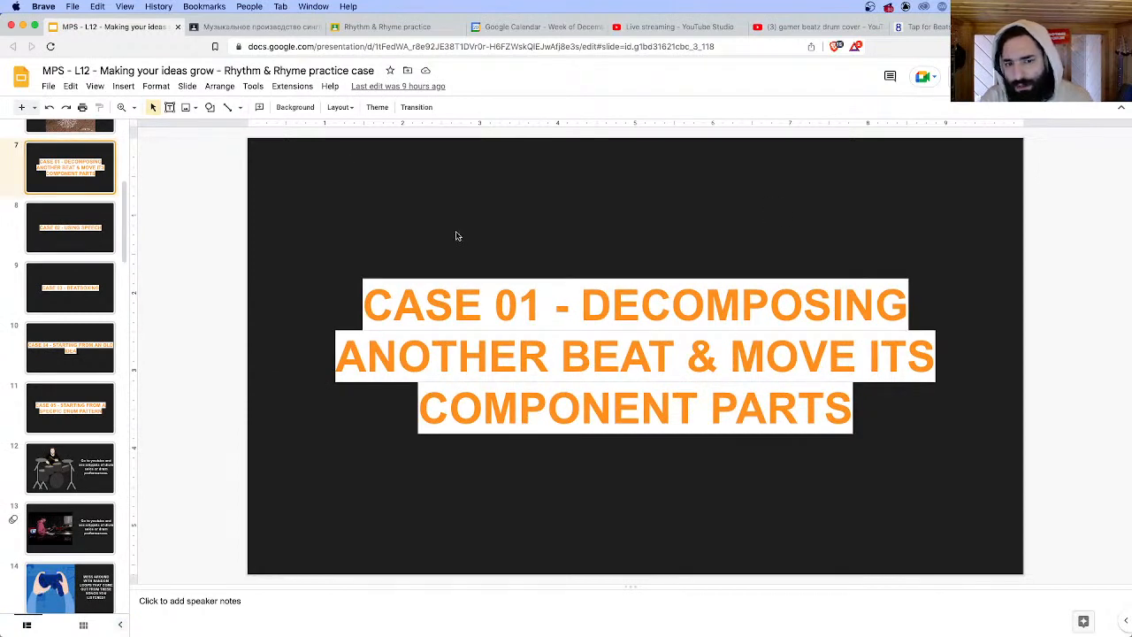
click(71, 232)
click(75, 290)
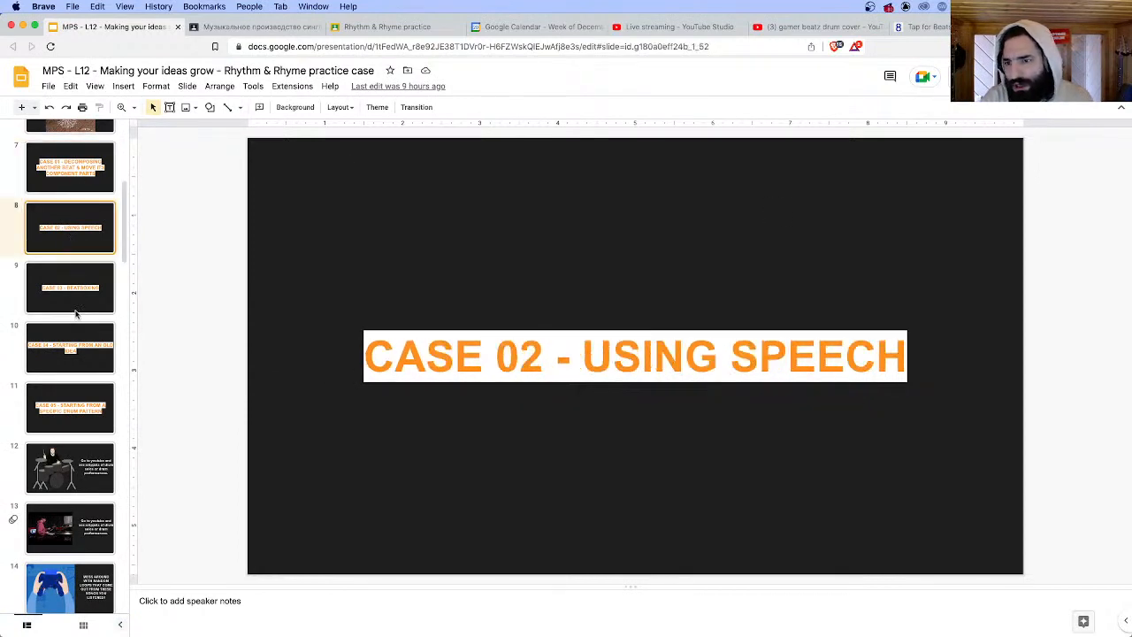
click(72, 370)
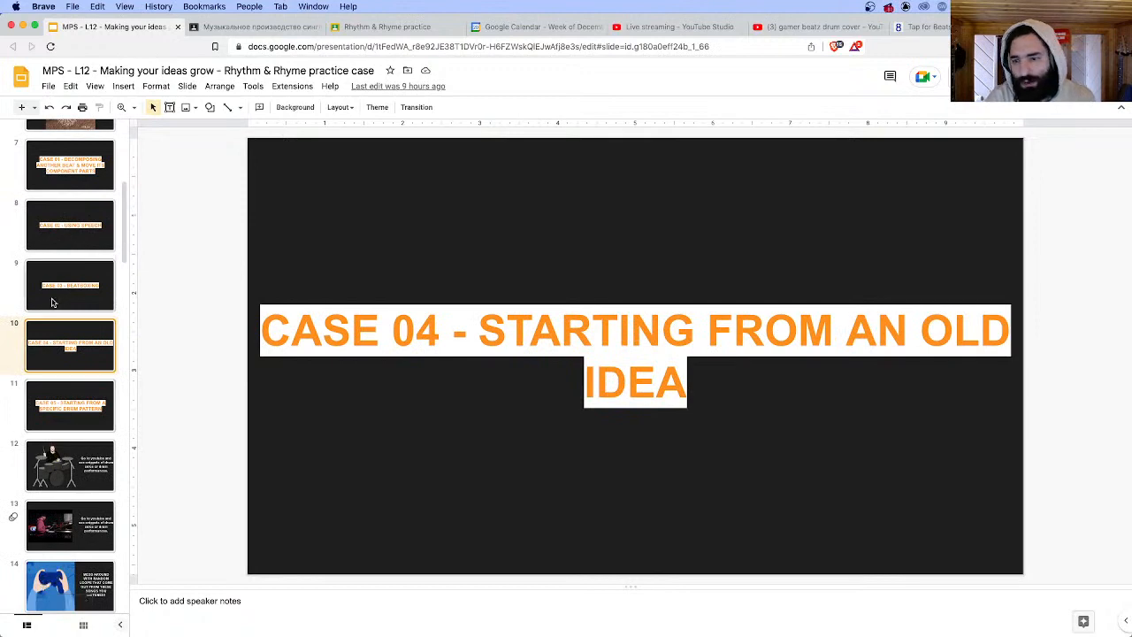
- Show slide 11, CASE 05, and highlight its title words STARTING FROM A SPECIFIC DRUM PATTERN
key(Up)
key(Up)
key(Up)
key(Up)
click(83, 486)
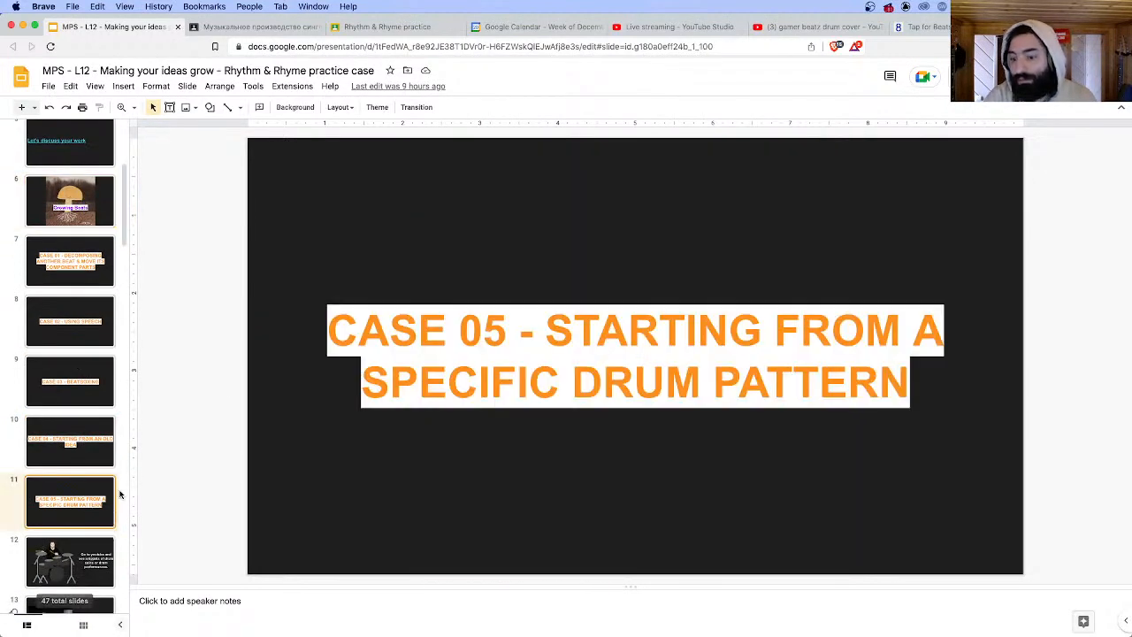
drag(557, 336, 960, 364)
- Correct the misspelled word MAGENTS to MAGNETS in the CASE 06 title on slide 15
scroll(76, 479, down, 3)
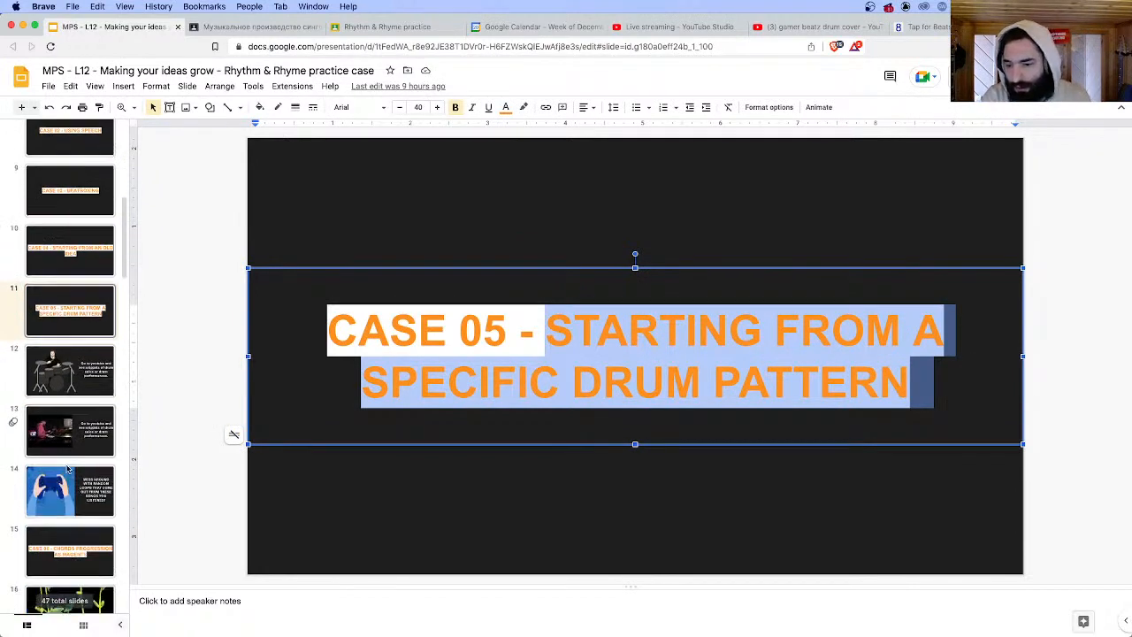
click(70, 547)
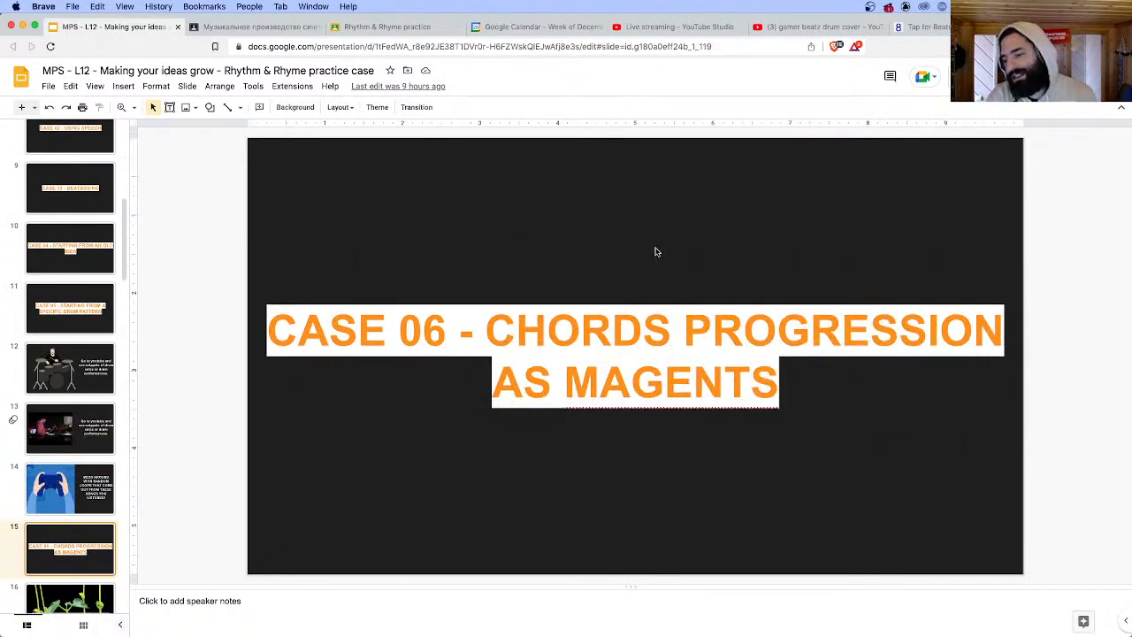
click(517, 331)
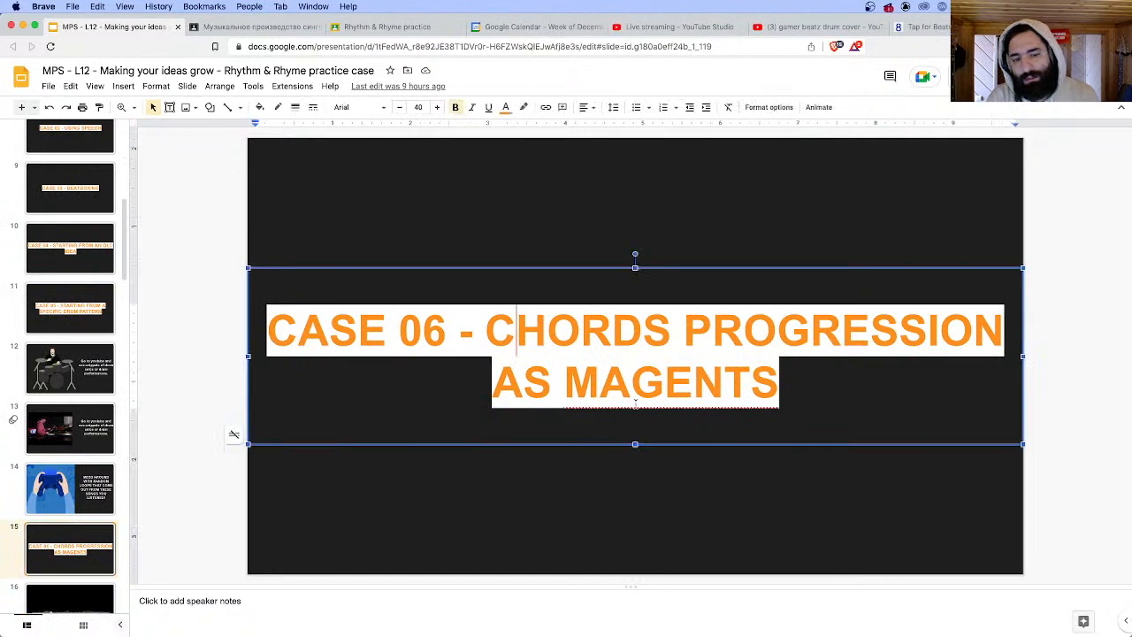
right_click(684, 389)
click(773, 431)
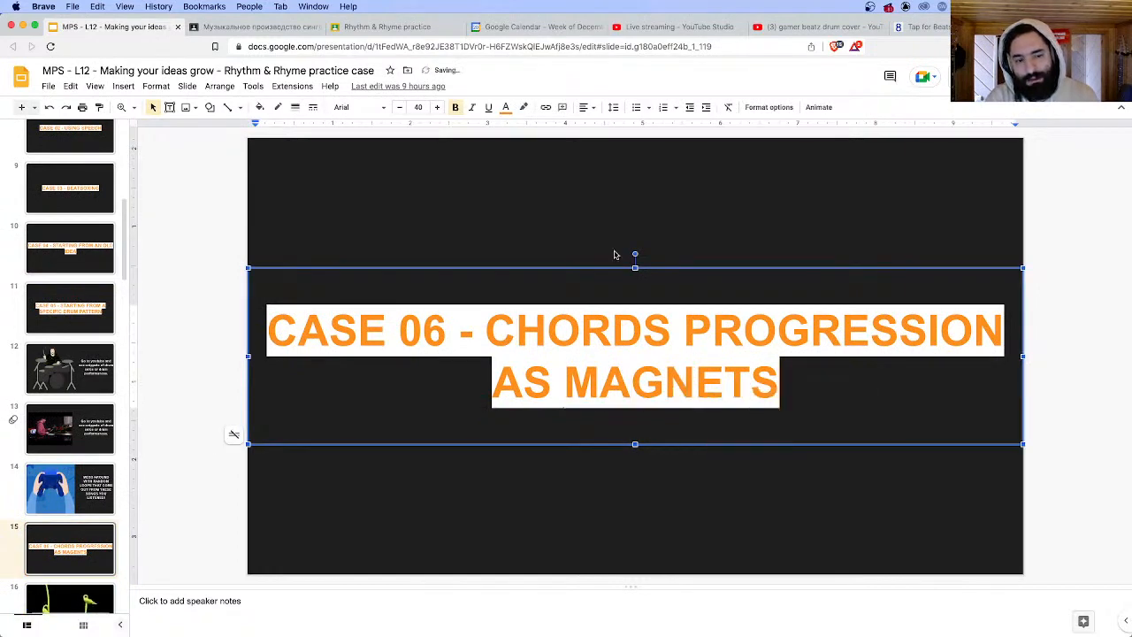
- Switch to Finder, search this Mac for "unison" and check the location of Unison_on_C.mid
click(217, 617)
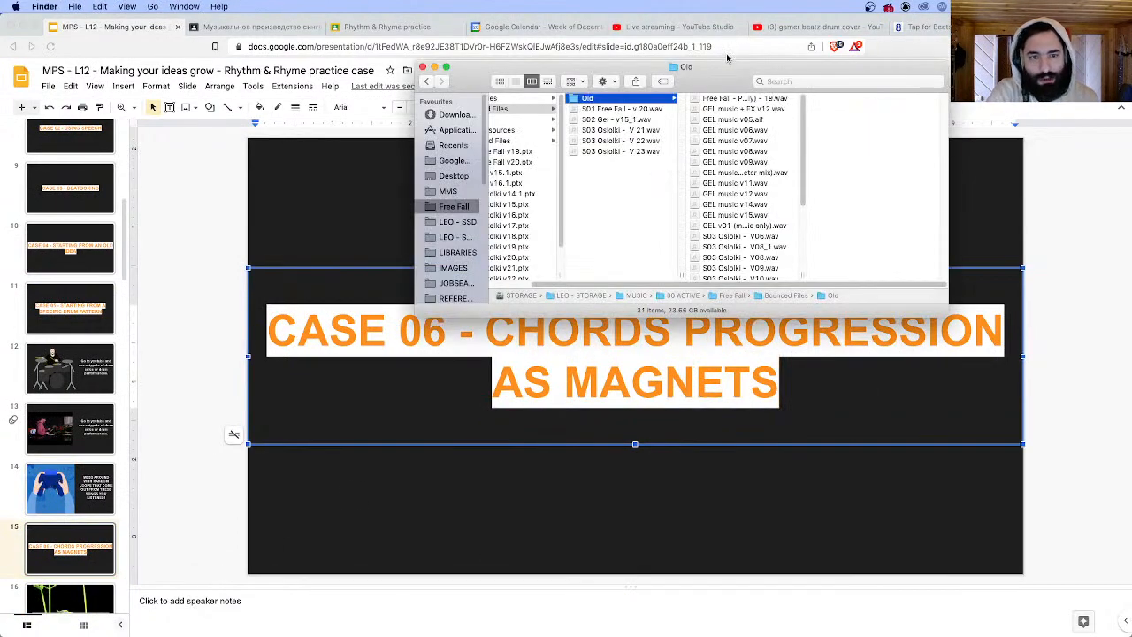
click(824, 81)
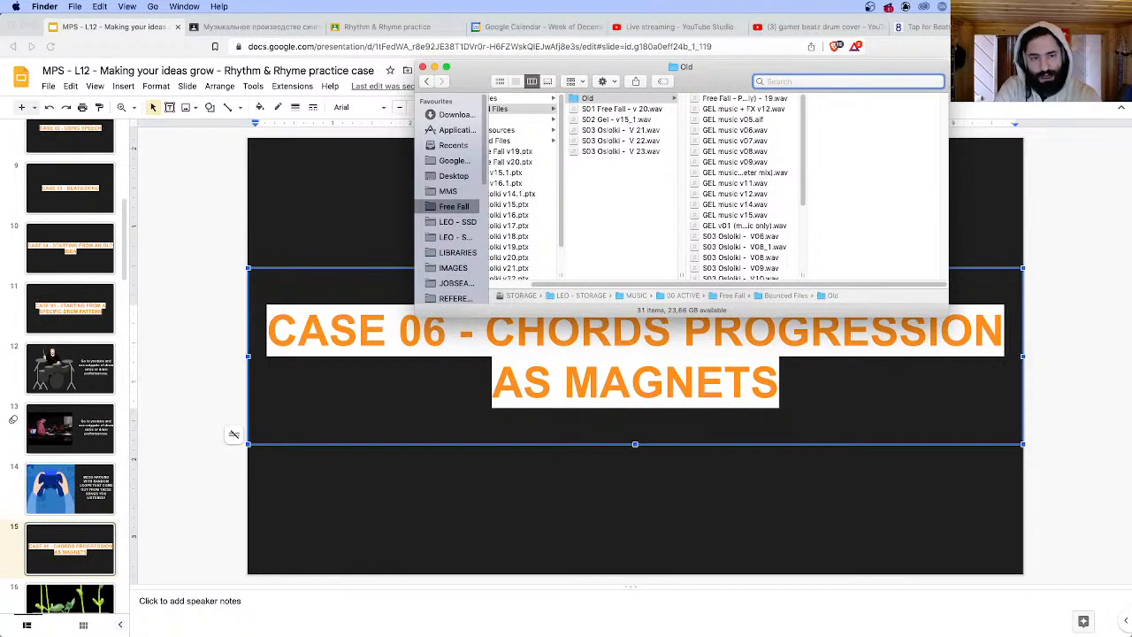
text(unisp)
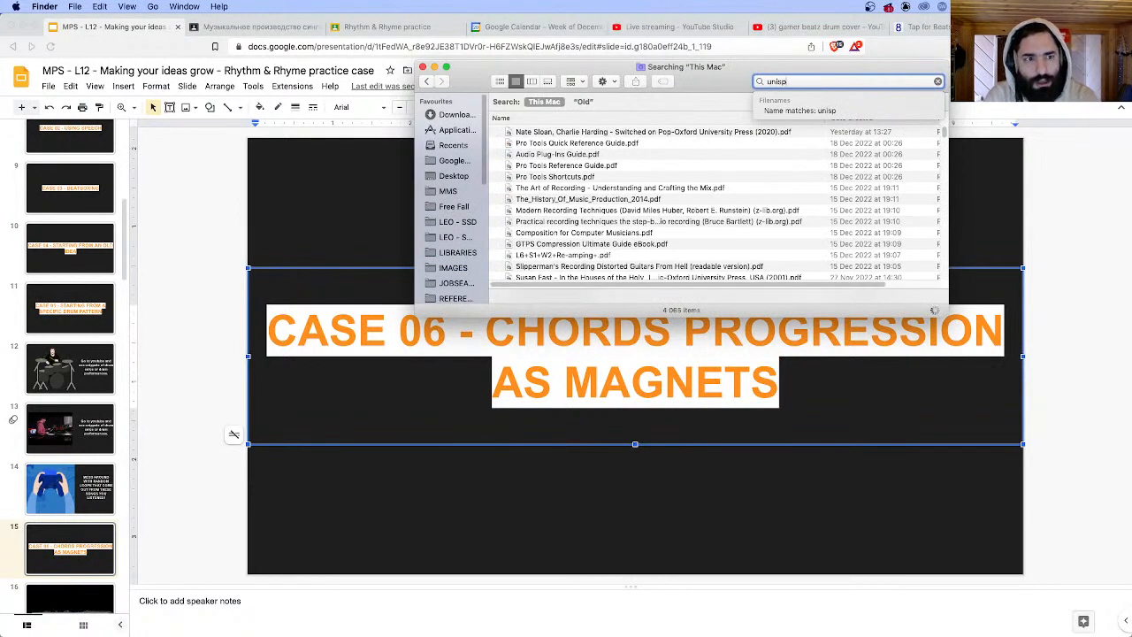
key(BackSpace)
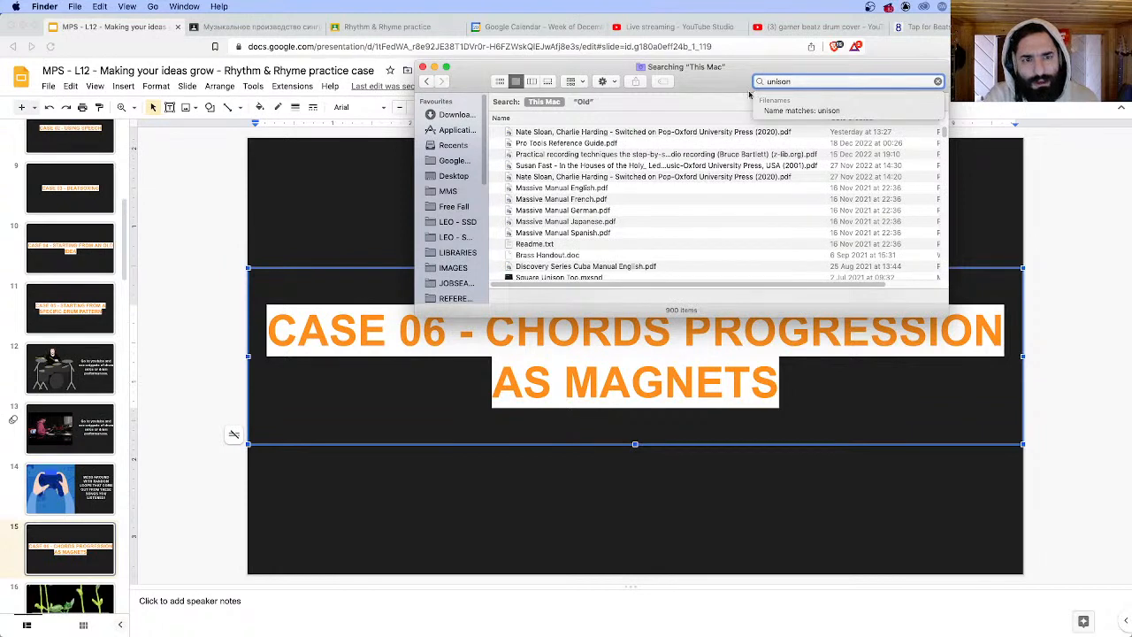
scroll(649, 230, down, 5)
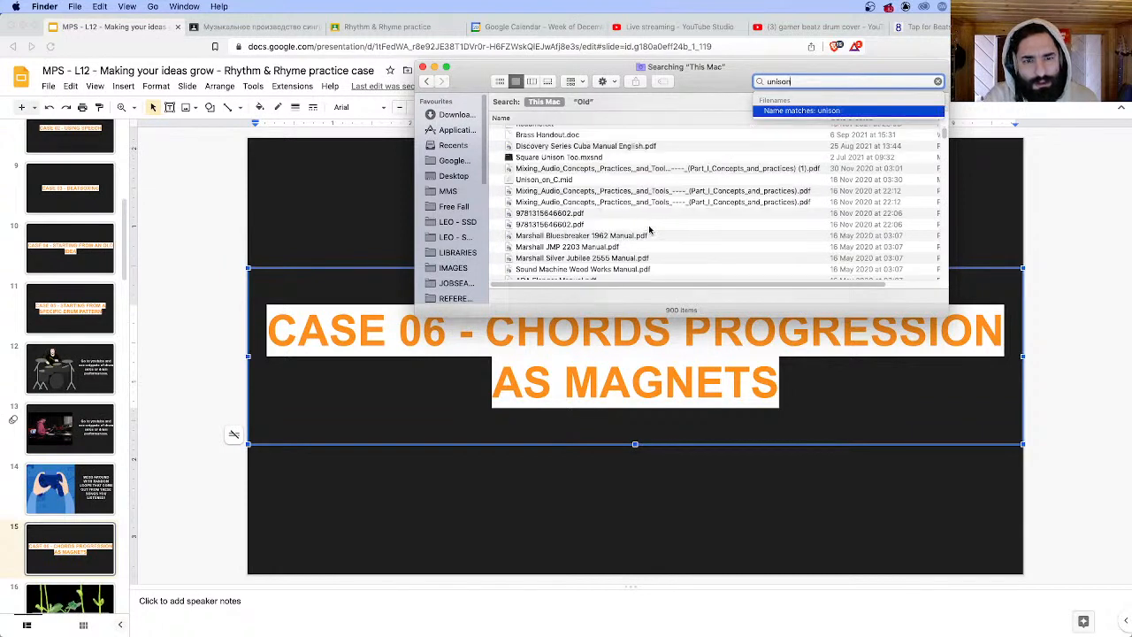
click(559, 181)
click(575, 179)
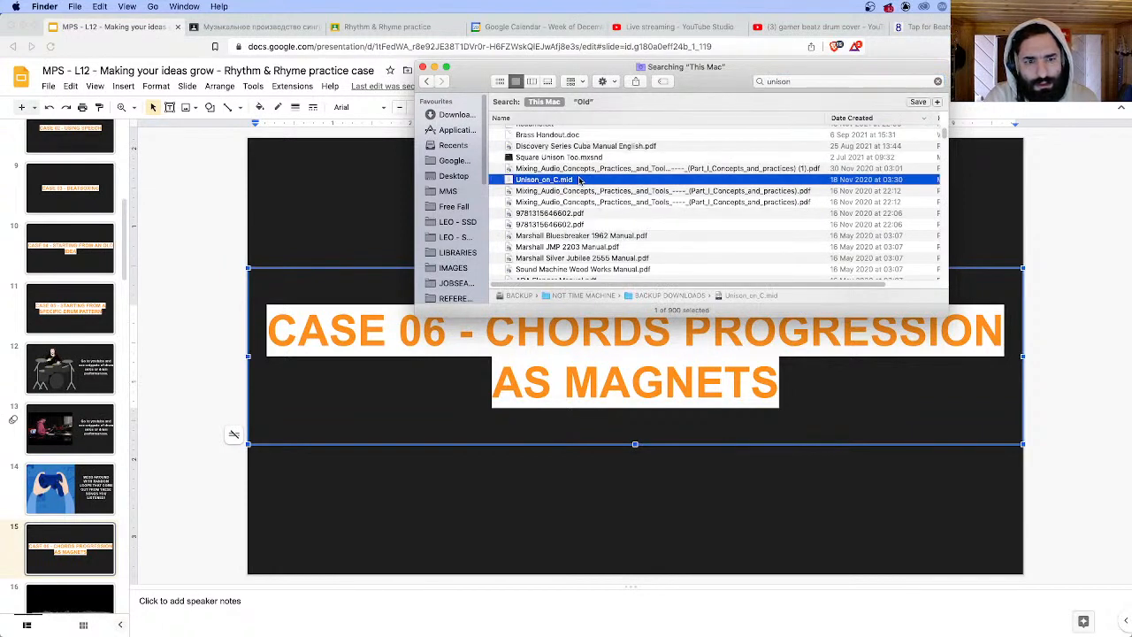
scroll(580, 179, up, 2)
scroll(580, 181, up, 3)
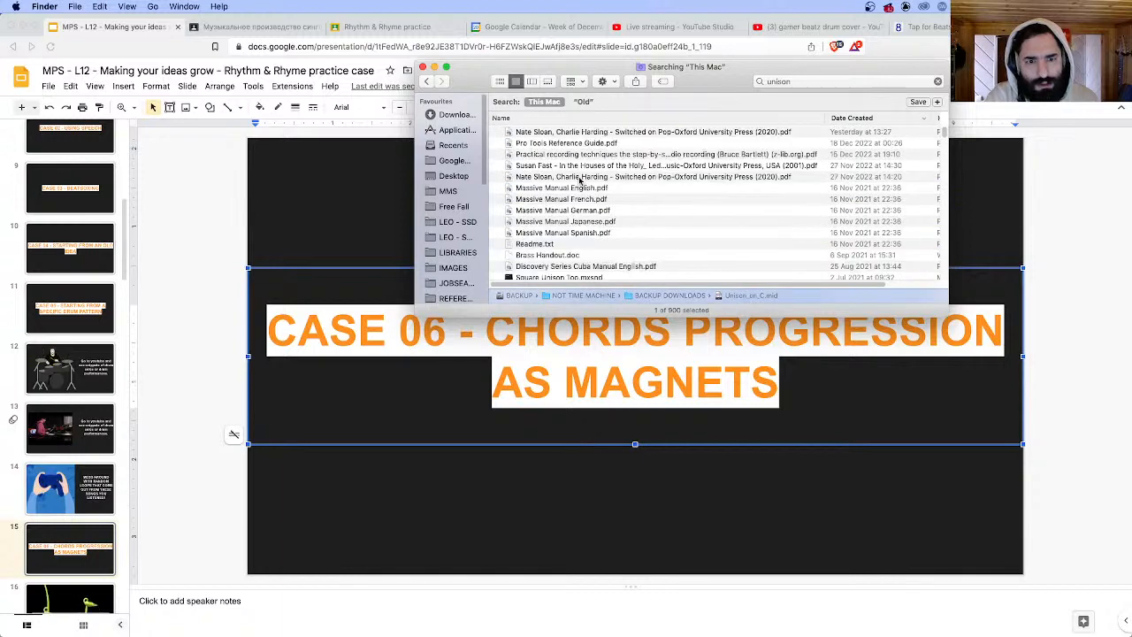
- Return to the presentation, show slide 17 and copy the words UNISON MIDI from its title
click(153, 347)
scroll(71, 309, down, 5)
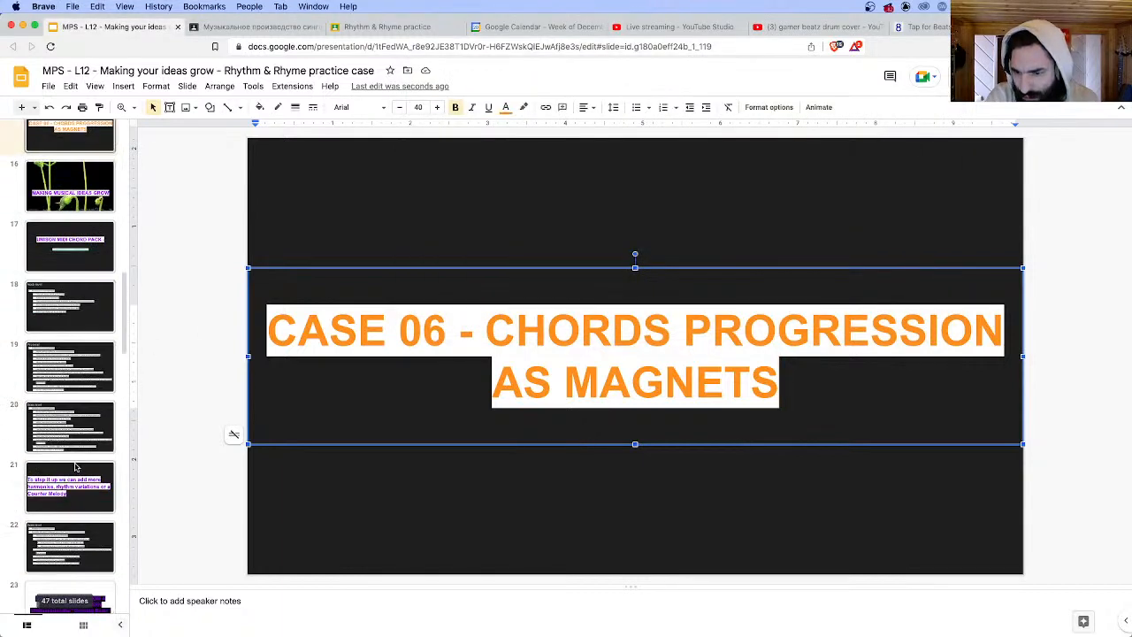
click(71, 252)
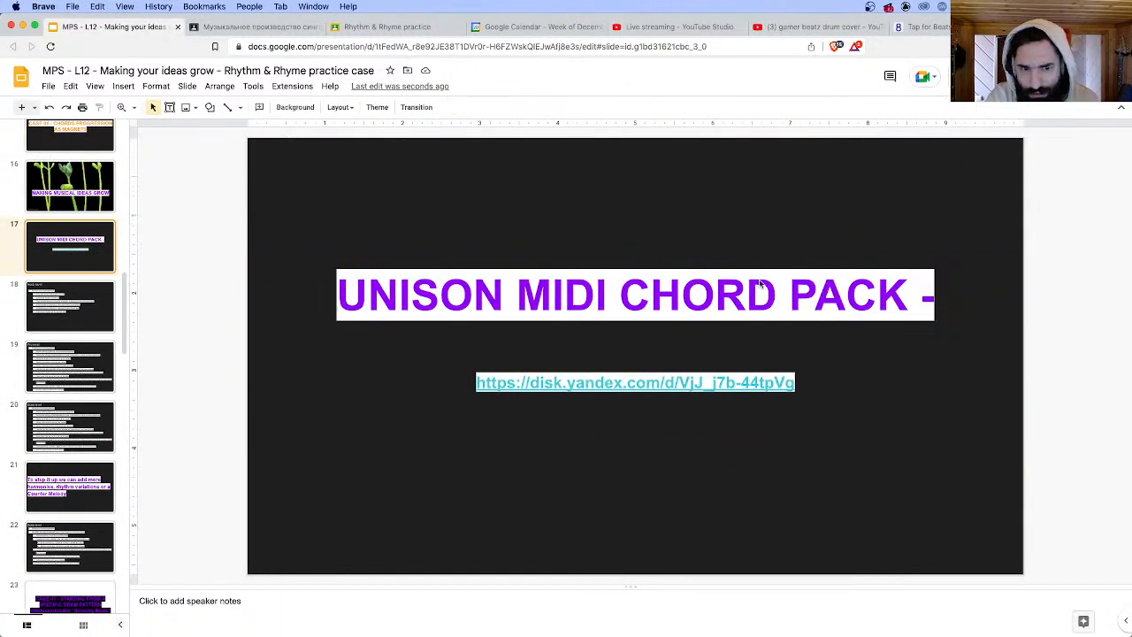
double_click(491, 308)
click(566, 292)
drag(611, 287, 277, 298)
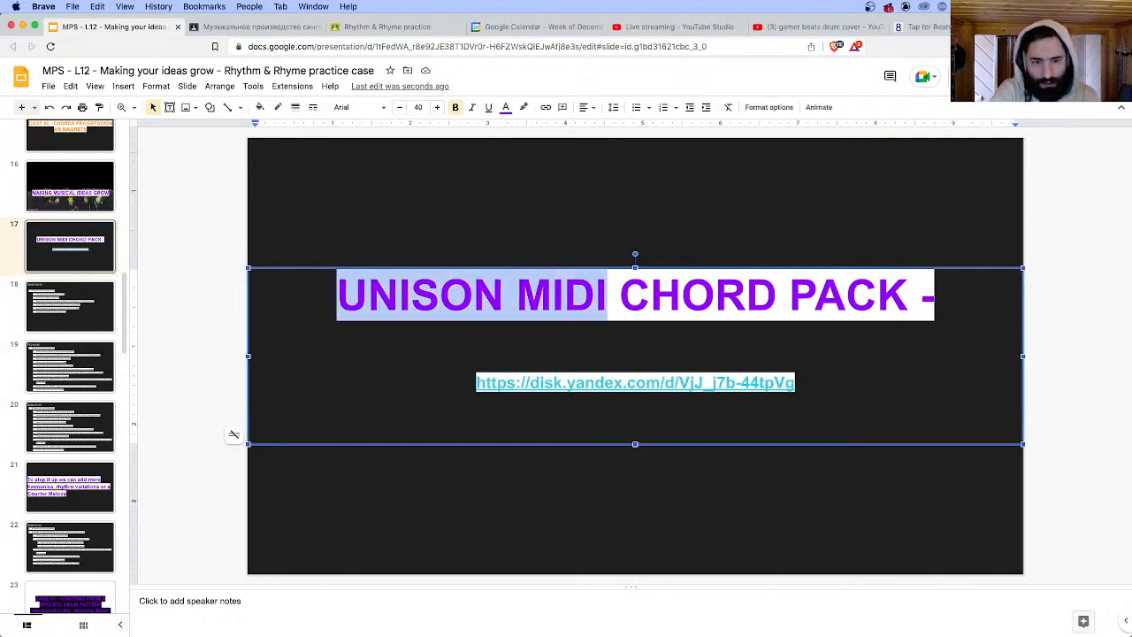
- Search this Mac in Finder for "UNISON MIDI" and open the folder containing Unison+MIDI+Chord+Pack.zip
click(222, 612)
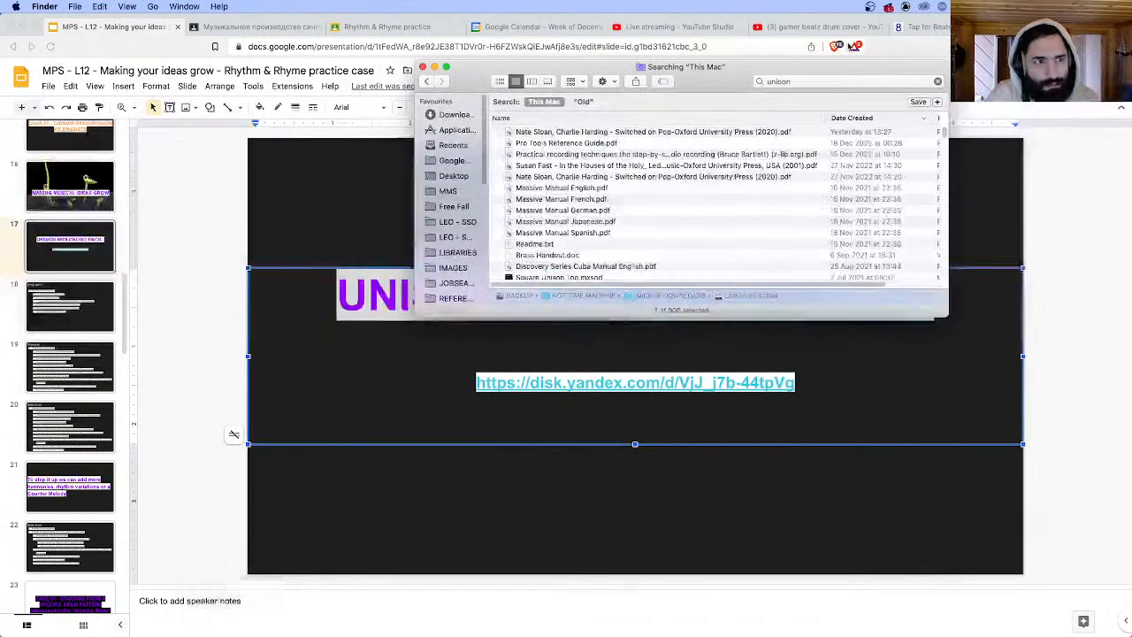
click(770, 80)
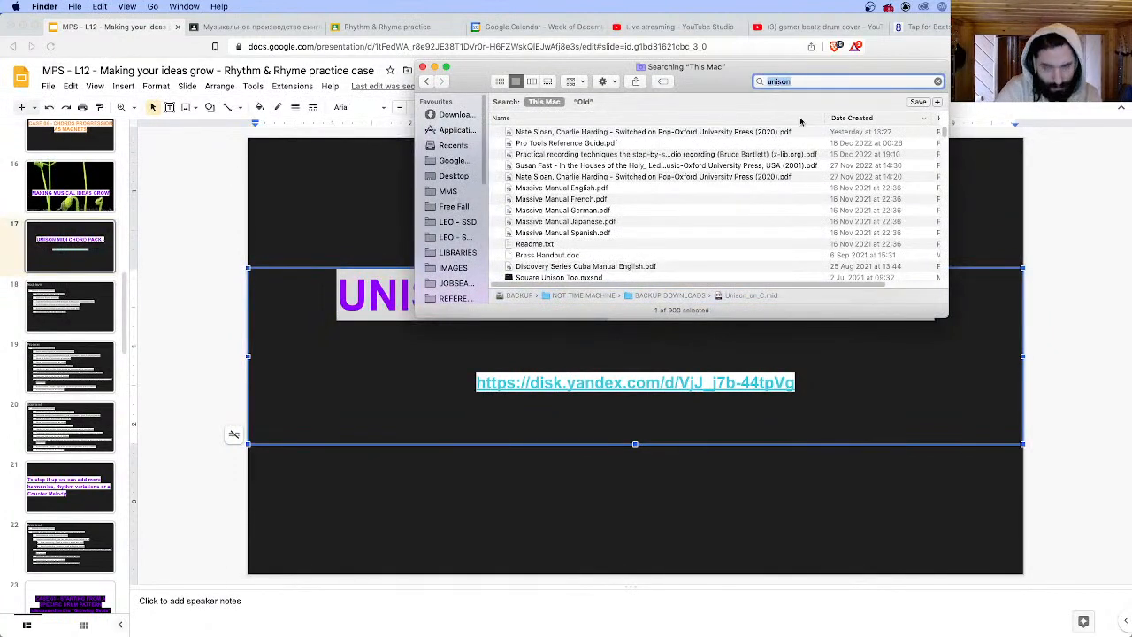
scroll(659, 181, down, 5)
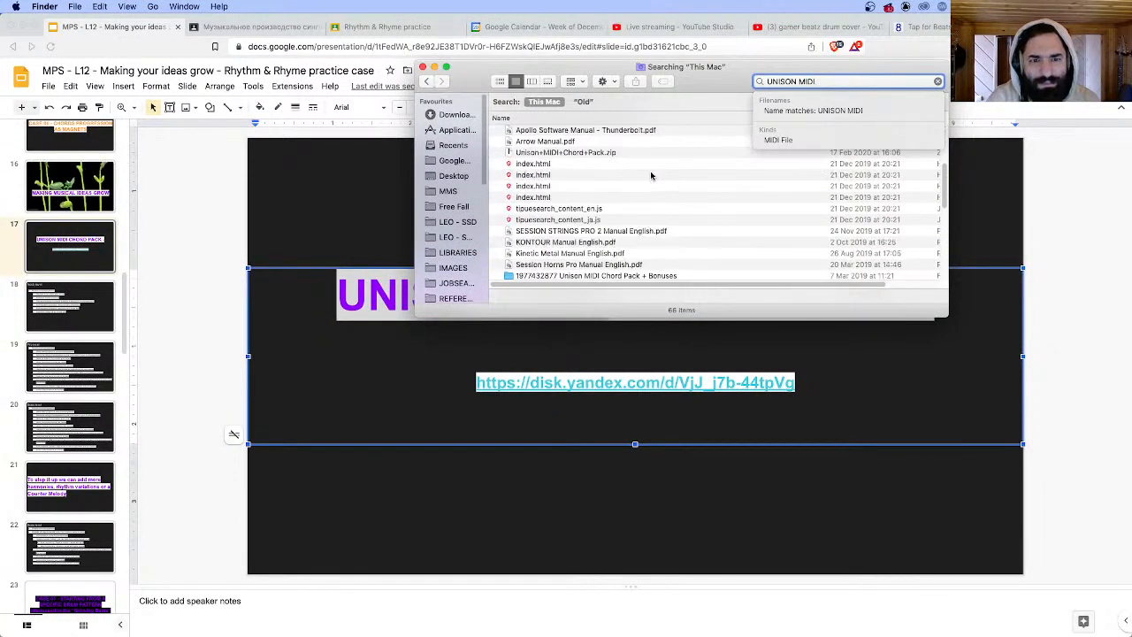
click(585, 153)
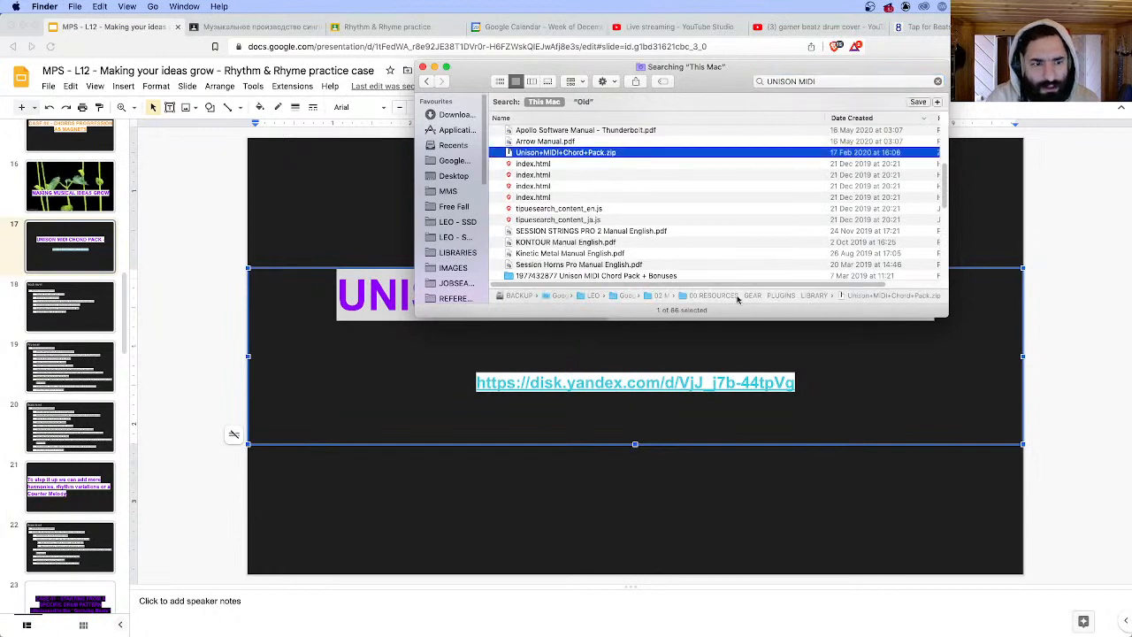
double_click(815, 299)
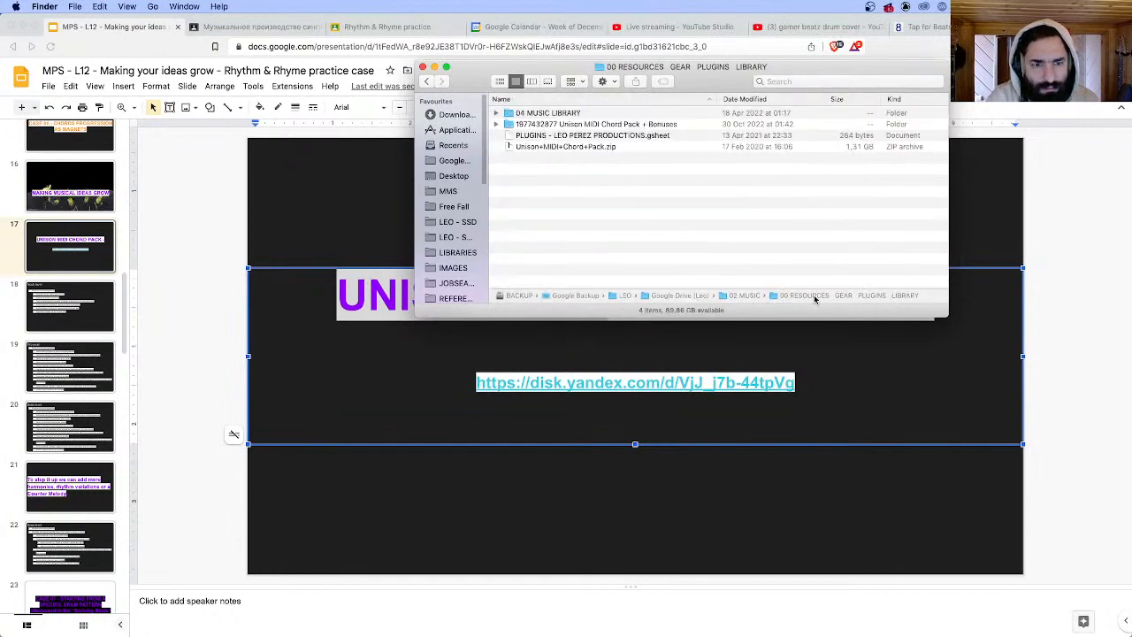
- Expand the Unison MIDI Chord Pack + Bonuses folder down to 4 Progressions inside 6 - F Major - D Minor
click(506, 123)
click(496, 125)
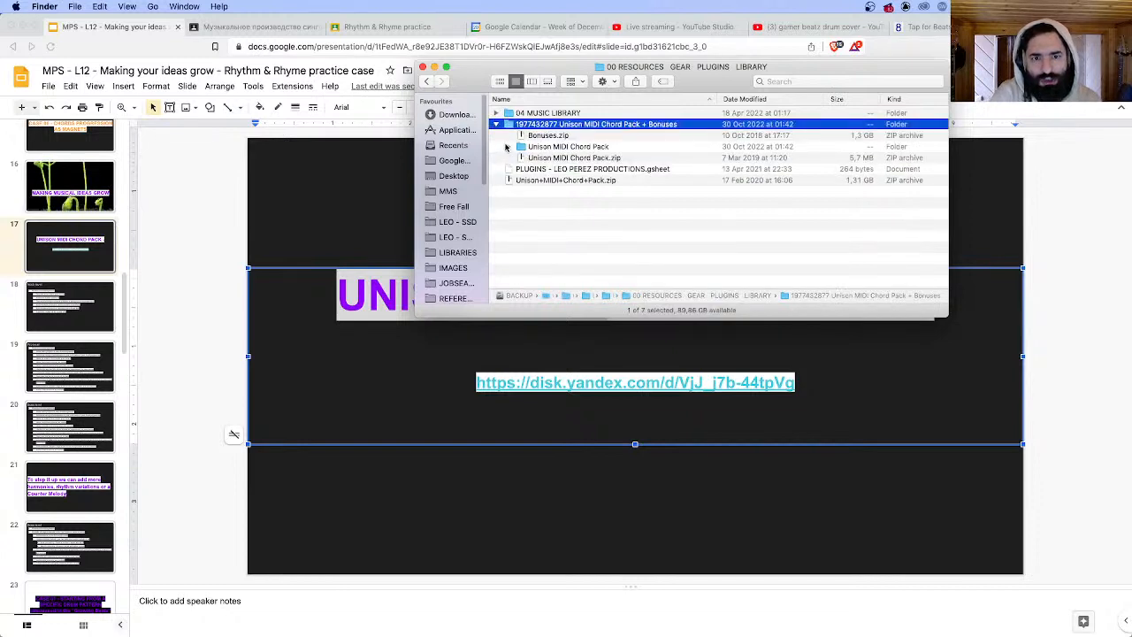
click(508, 147)
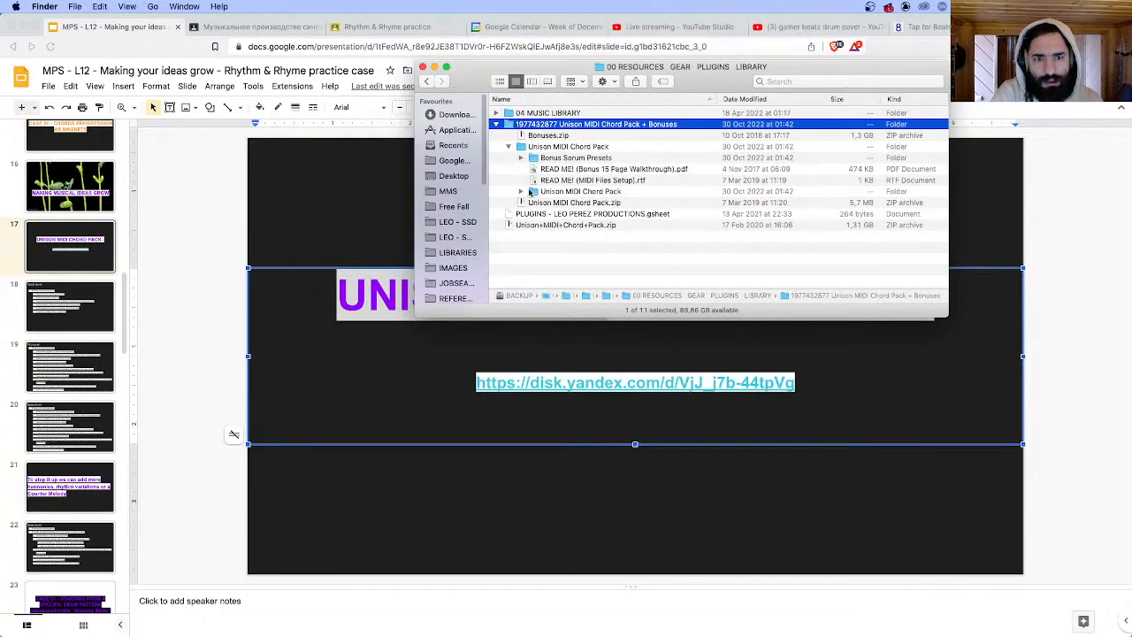
click(521, 192)
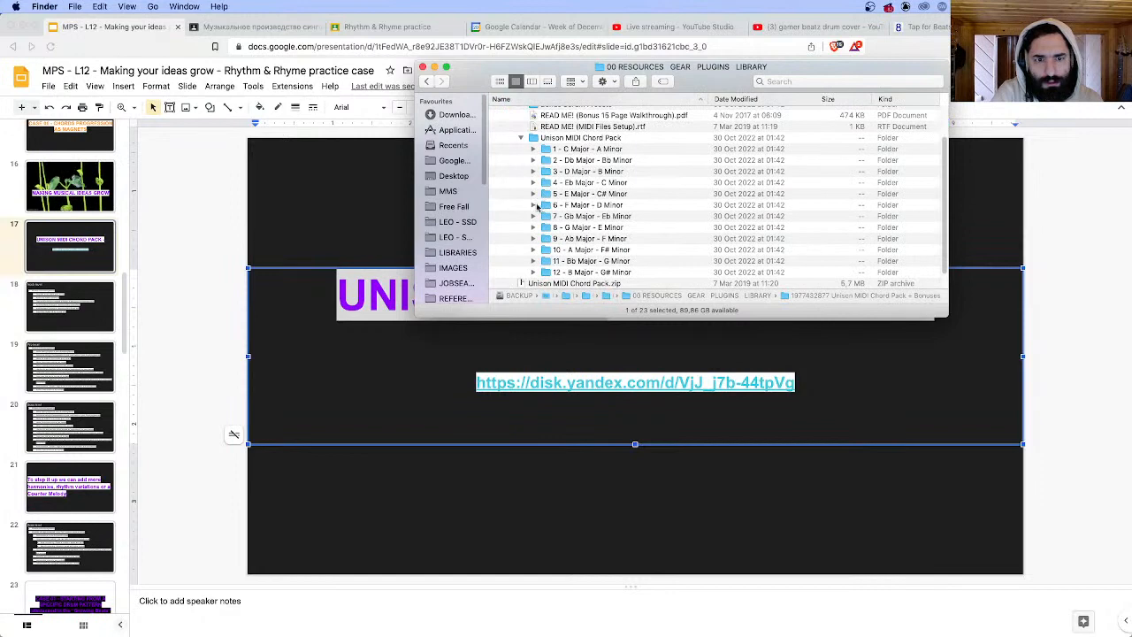
click(537, 205)
click(533, 205)
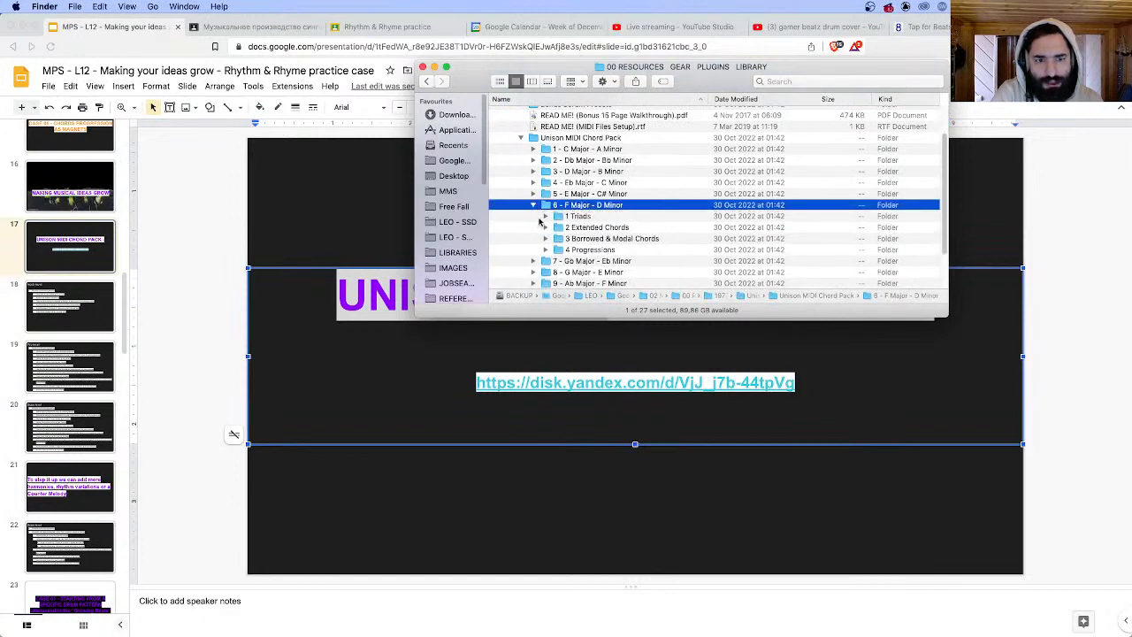
click(546, 249)
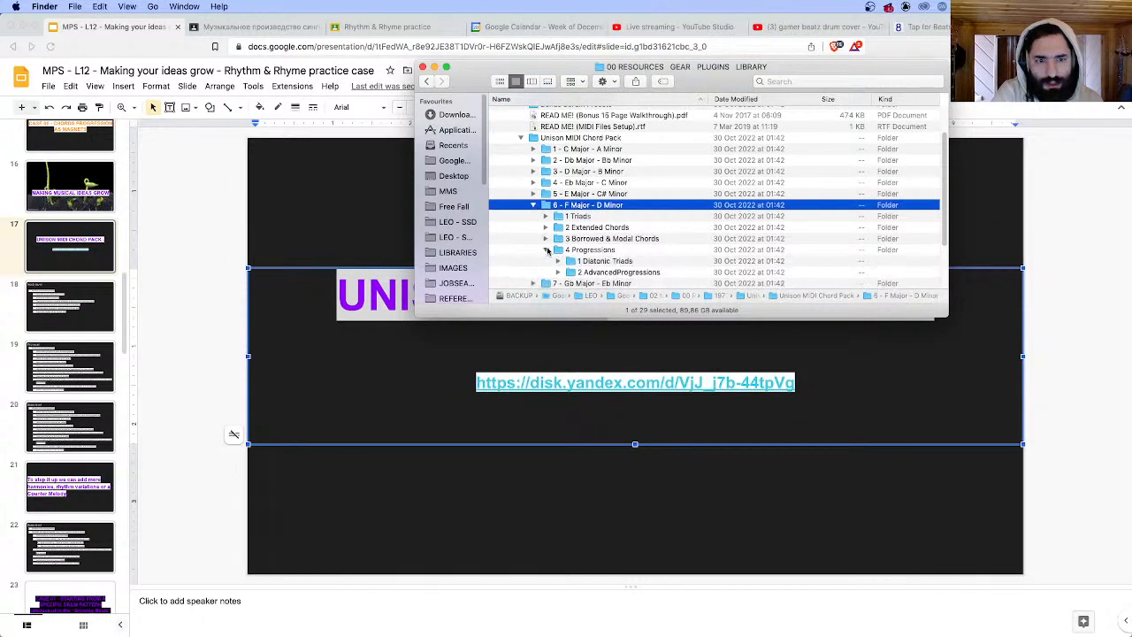
- Expand 1 Diatonic Triads and its Minor Progressions folder, and look through the MIDI files
scroll(559, 225, down, 2)
click(555, 209)
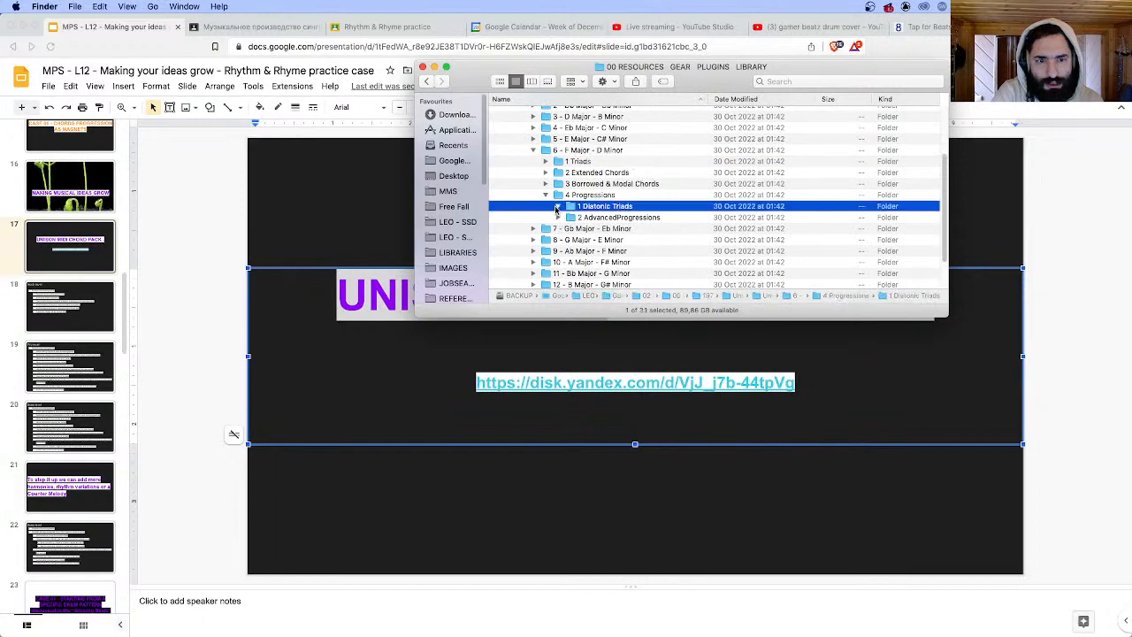
click(557, 208)
scroll(566, 199, down, 2)
click(570, 177)
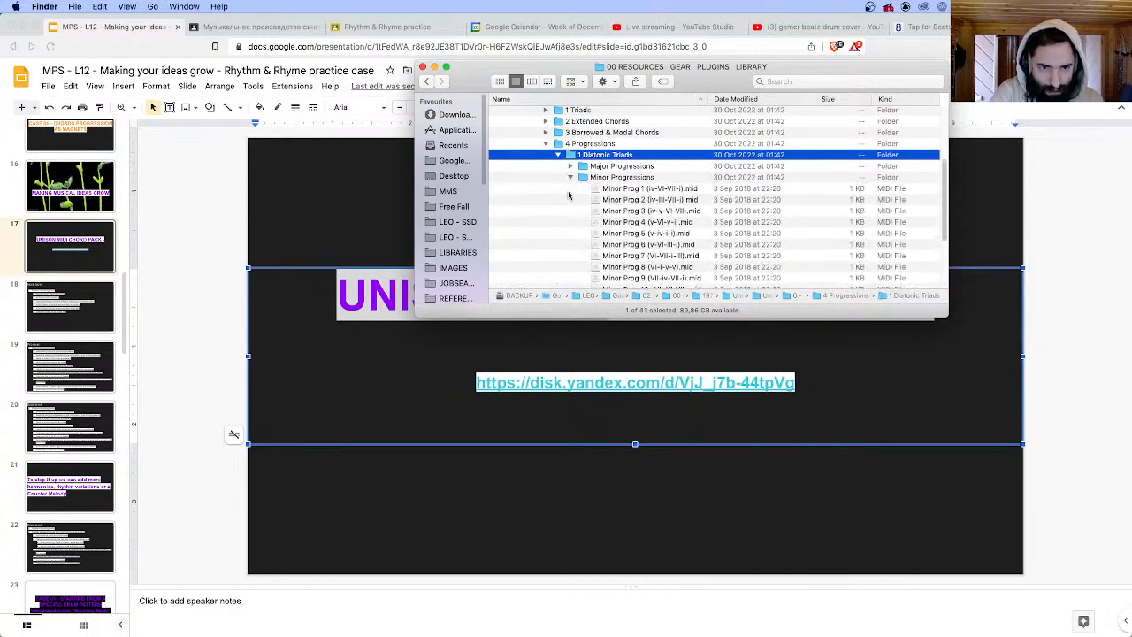
scroll(600, 212, down, 4)
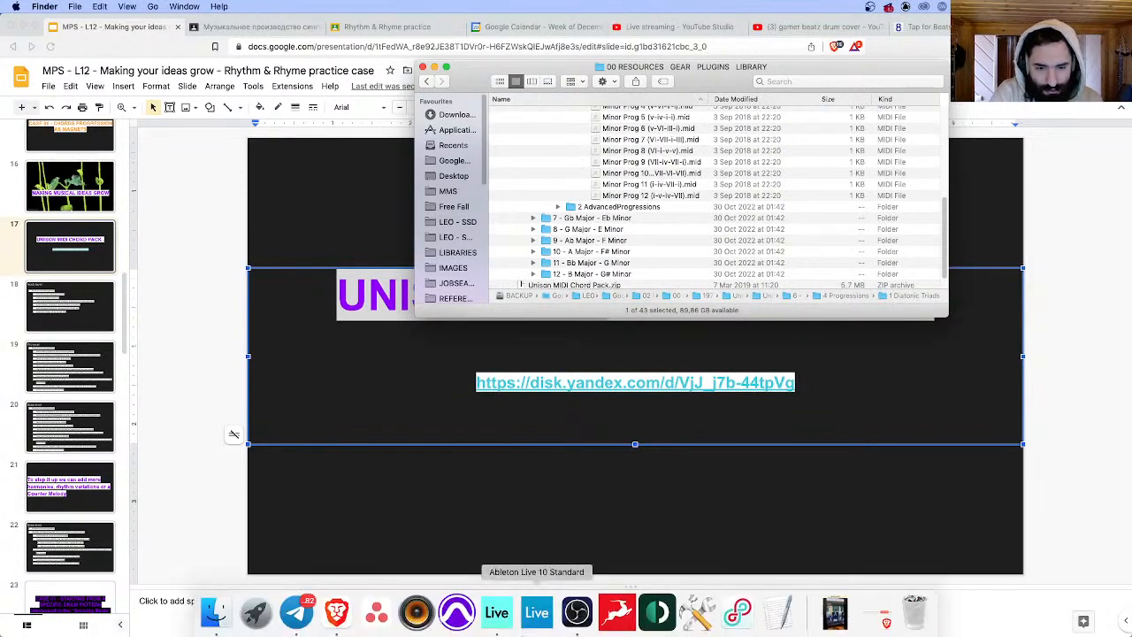
- Switch to Ableton Live and place the insert marker in the empty space after the drum clips, at 28.3.1
click(491, 614)
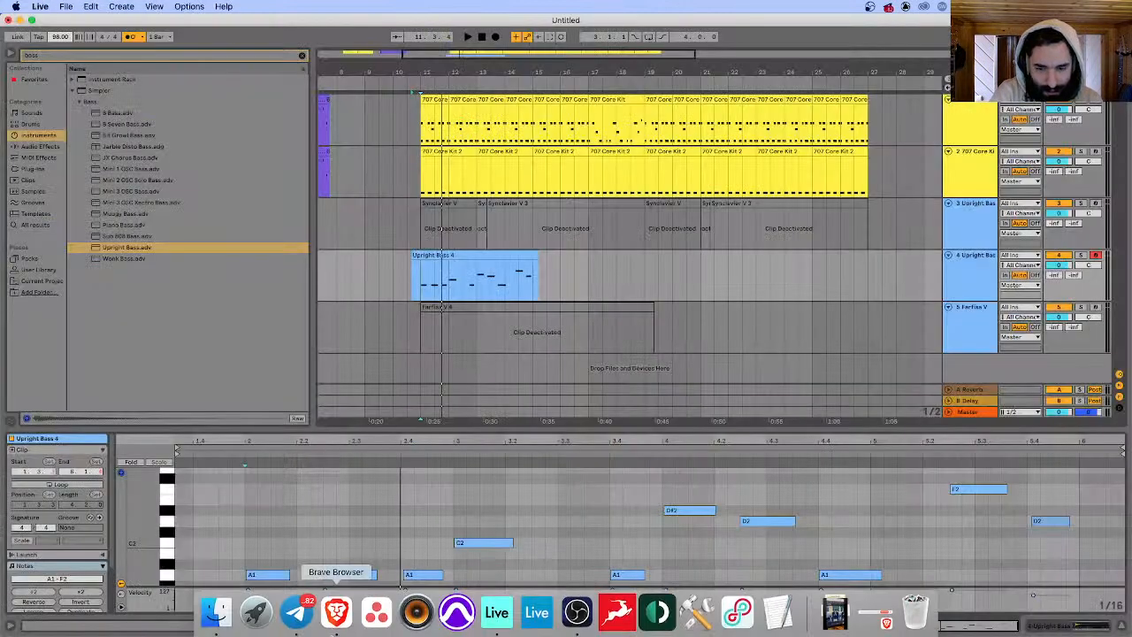
click(873, 247)
scroll(873, 247, right, 3)
scroll(836, 239, right, 2)
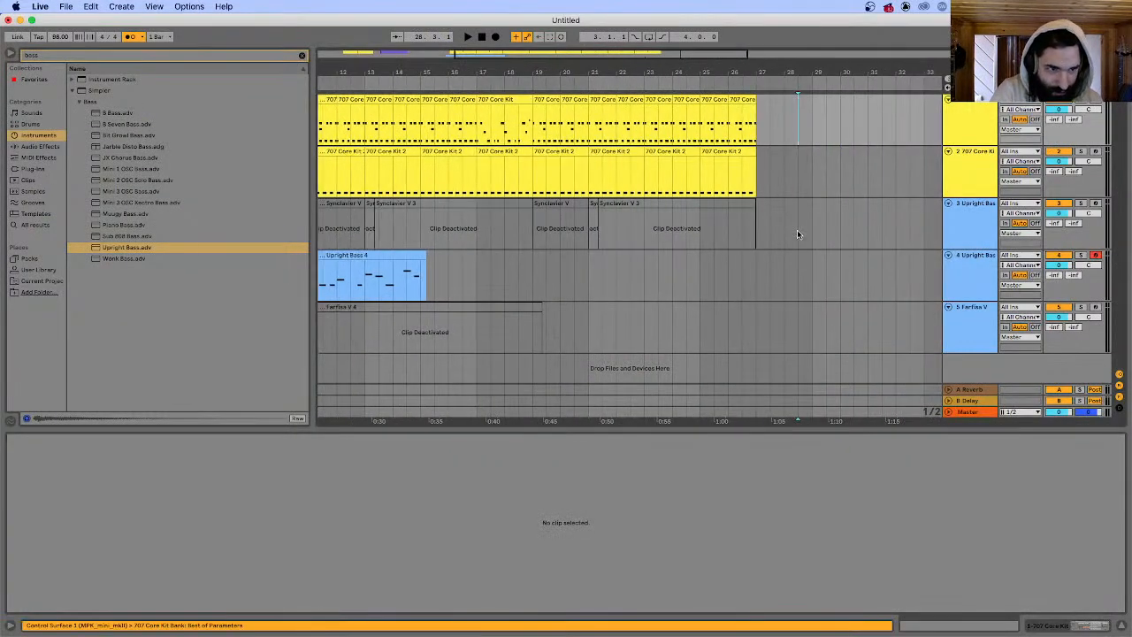
- Import the Minor Prog 10 MIDI file from Finder onto the track 4 Upright Bass at 31.1.1, without its tempo and time signature data
click(836, 233)
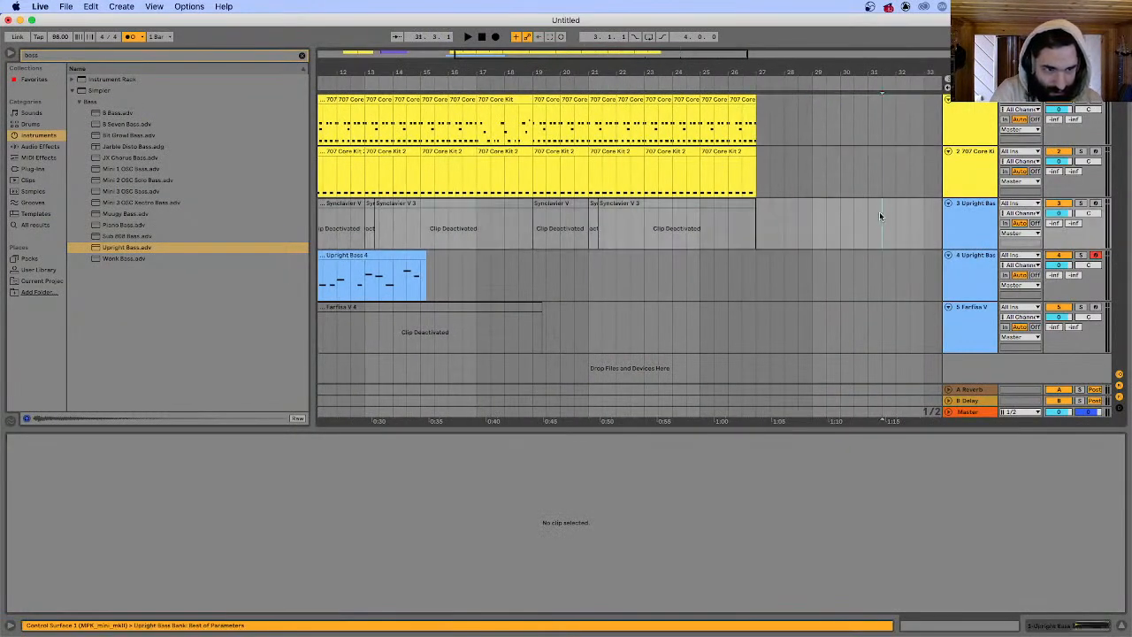
click(868, 268)
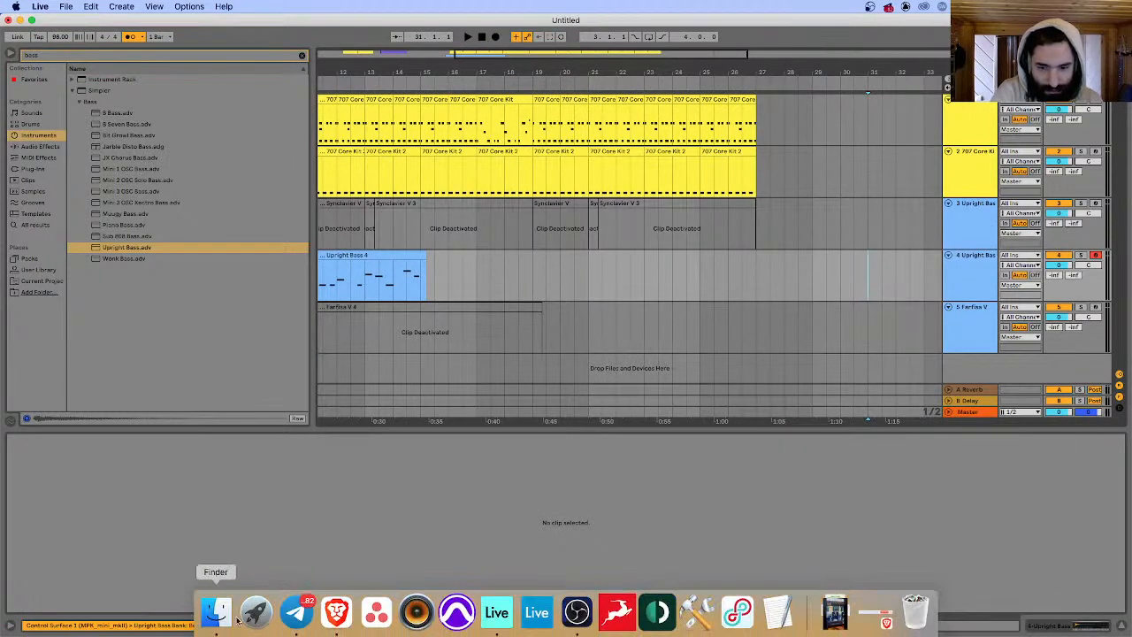
click(216, 616)
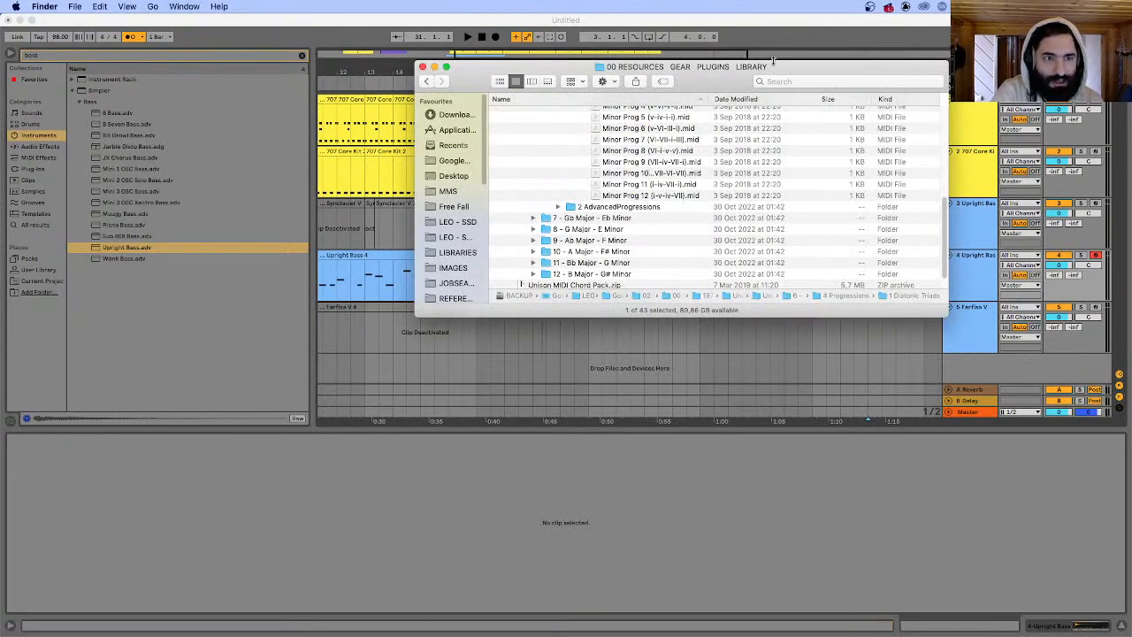
drag(772, 60, 419, 64)
drag(531, 189, 547, 166)
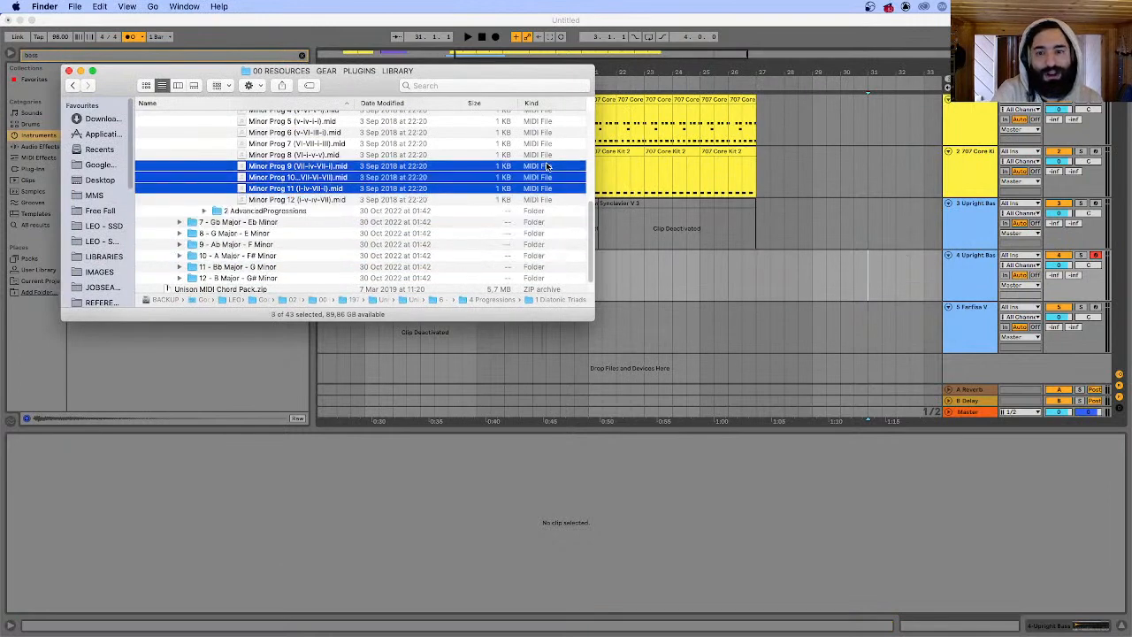
click(276, 189)
click(276, 177)
drag(276, 177, 865, 281)
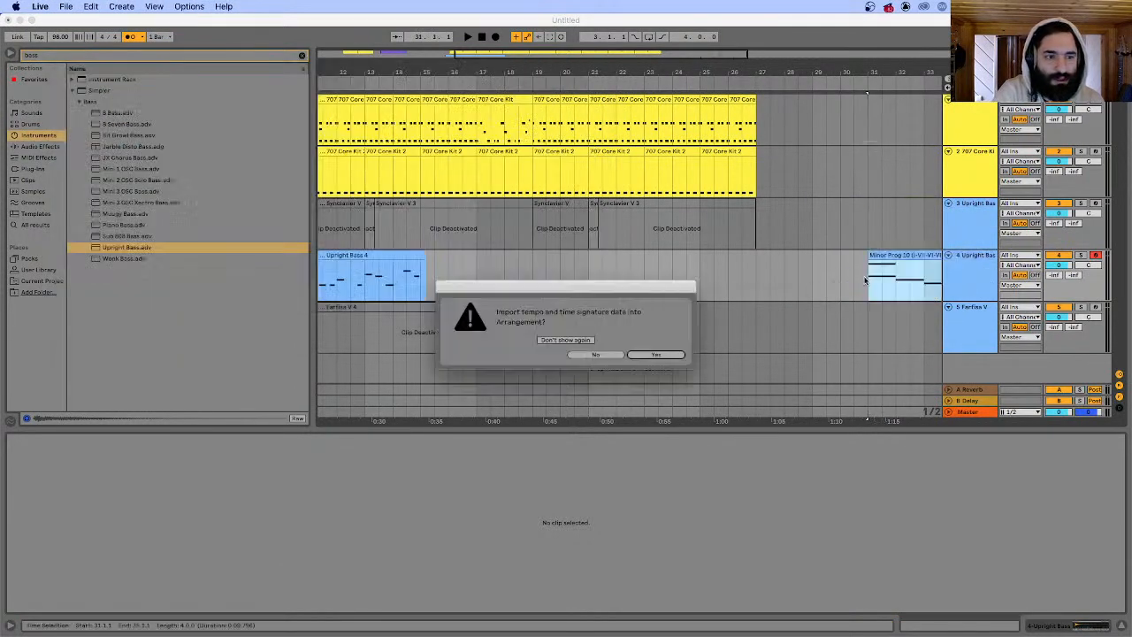
click(597, 354)
- Play the Minor Prog 10 clip and duplicate it twice so the progression runs from bar 31 to bar 43
key(space)
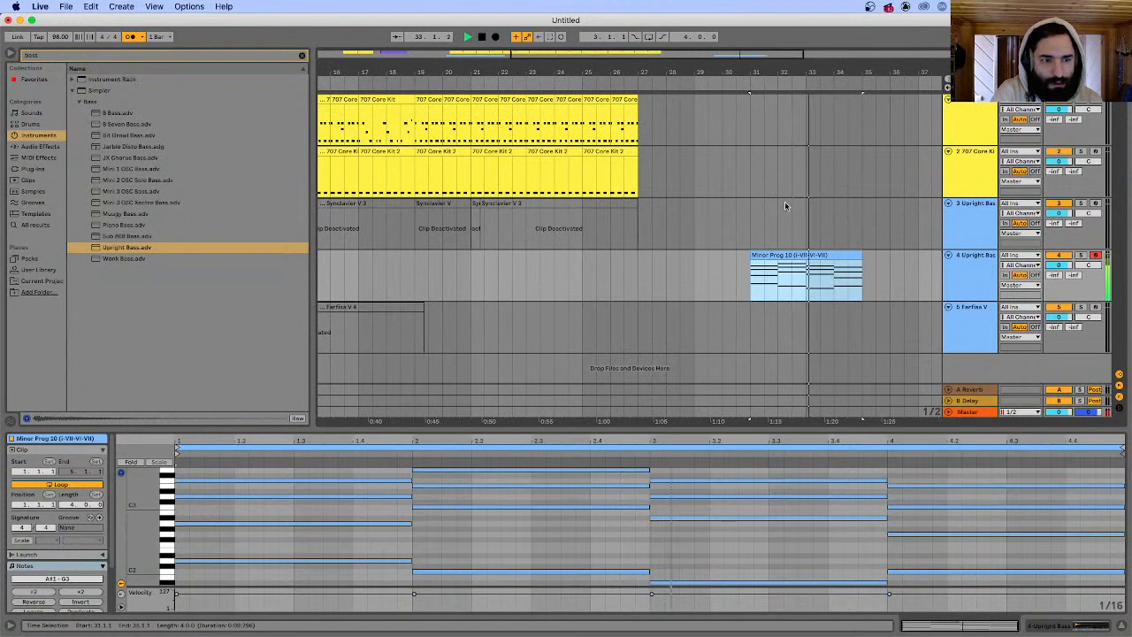
click(752, 128)
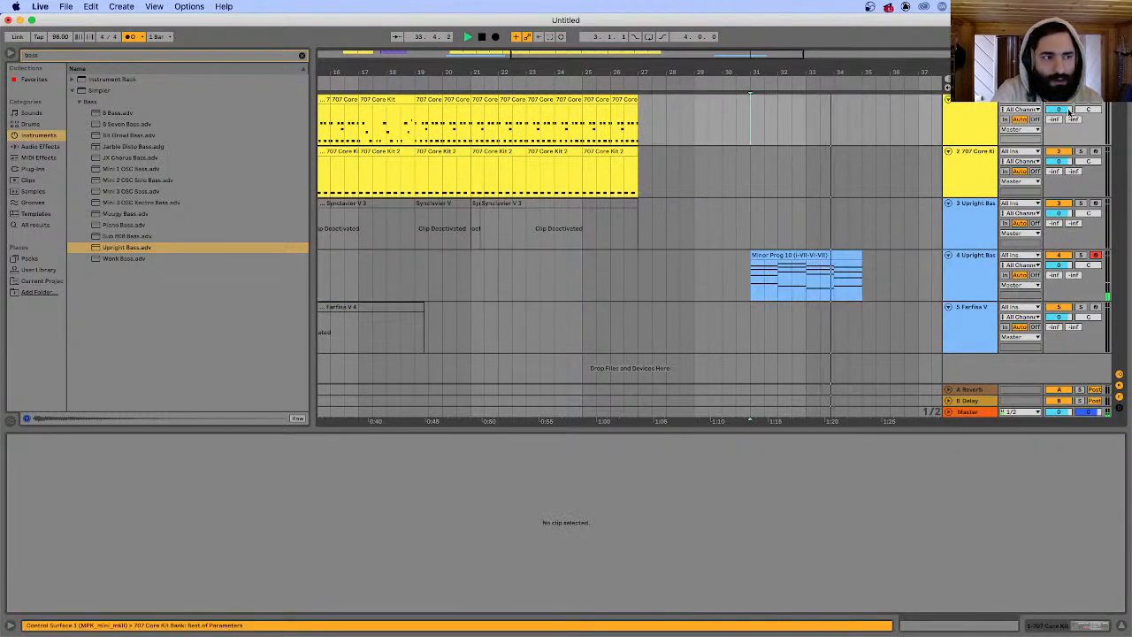
click(848, 272)
key(super+d)
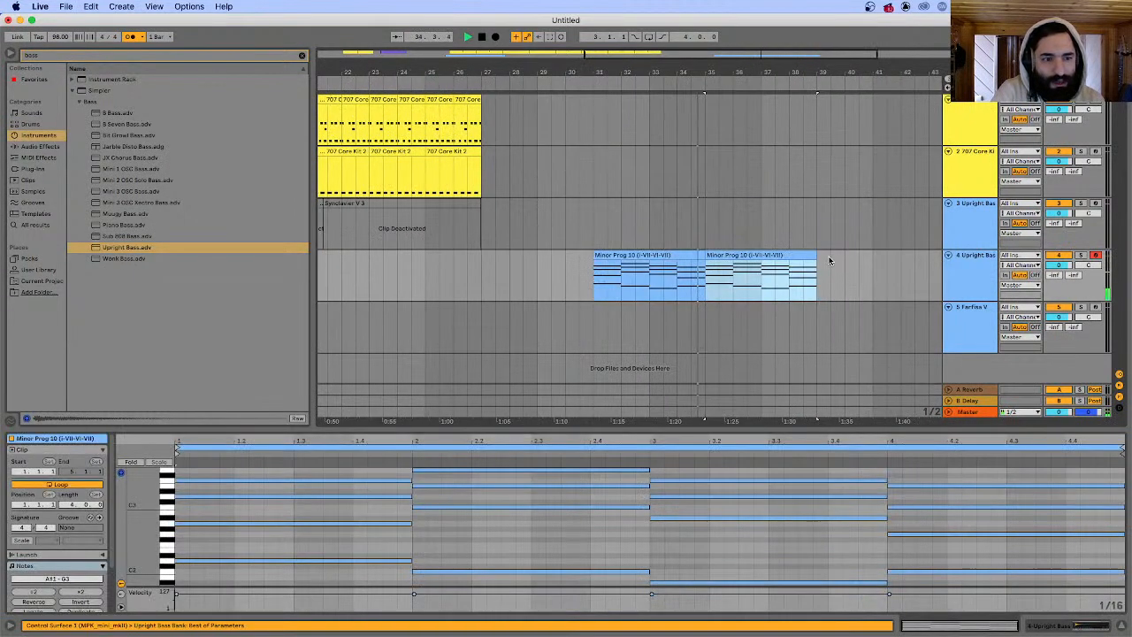
key(super+d)
key(space)
- Record a bass drum and snare part on the first 707 Core Kit track over the chords, starting at 30.1.1
click(594, 121)
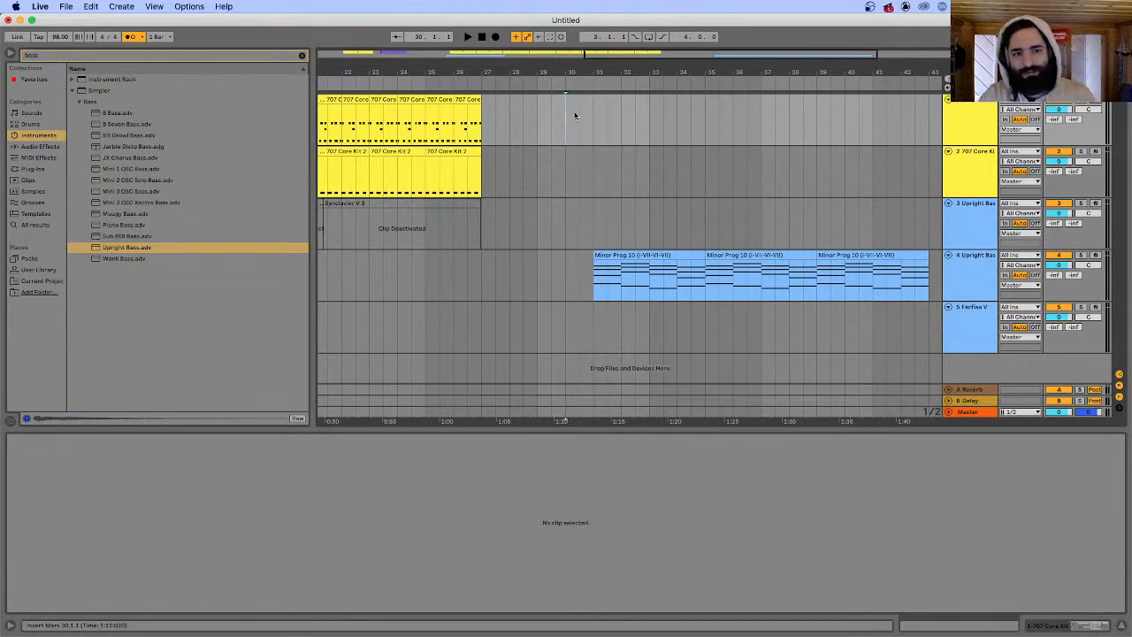
click(496, 37)
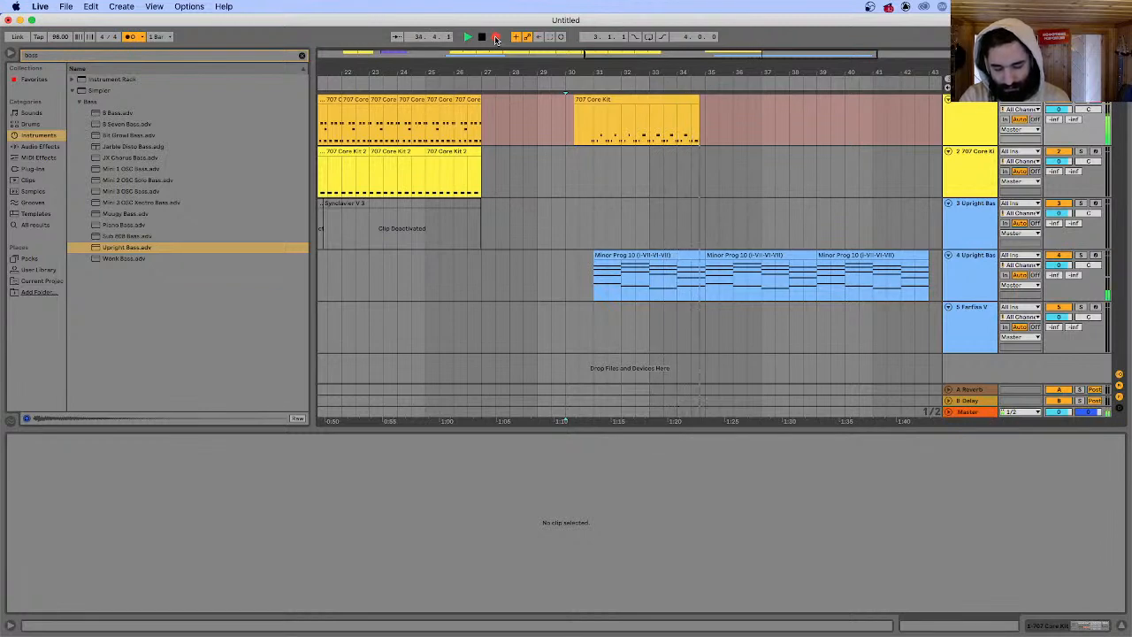
click(497, 38)
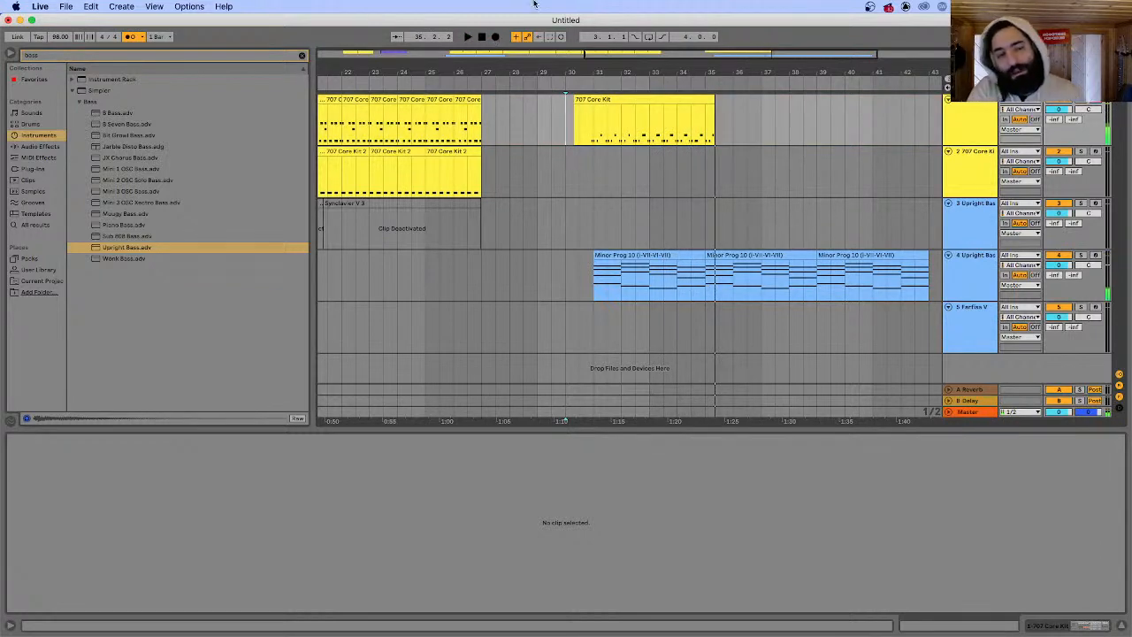
- Trim the recorded 707 Core Kit clip to the four bars from 31.1.1 to 35.1.1 and duplicate it twice
drag(576, 100, 594, 98)
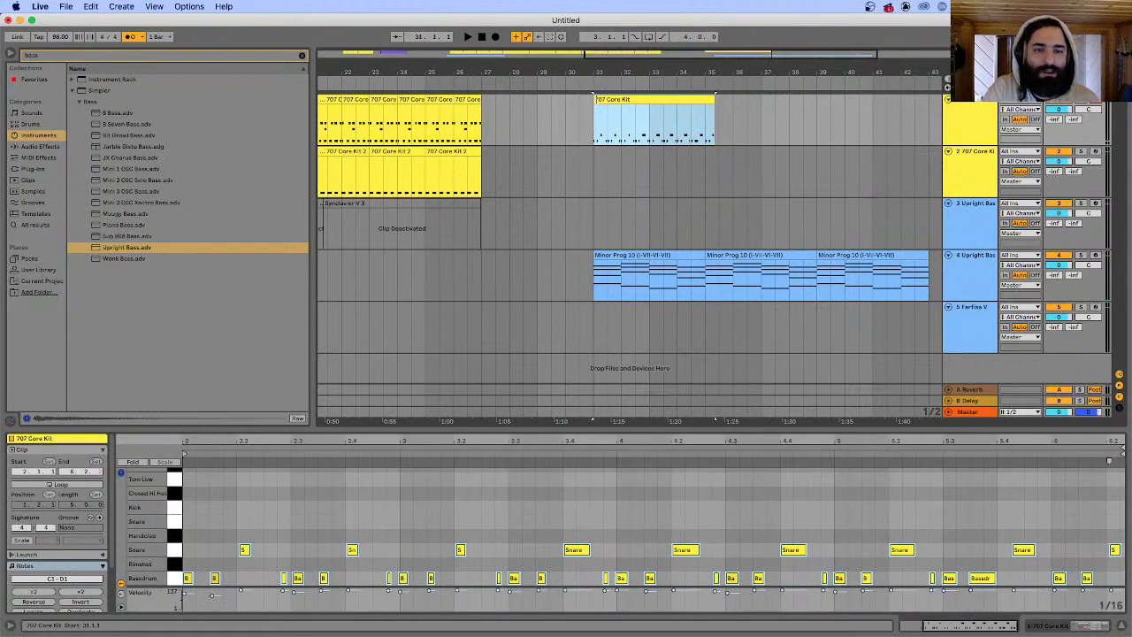
drag(715, 105, 705, 105)
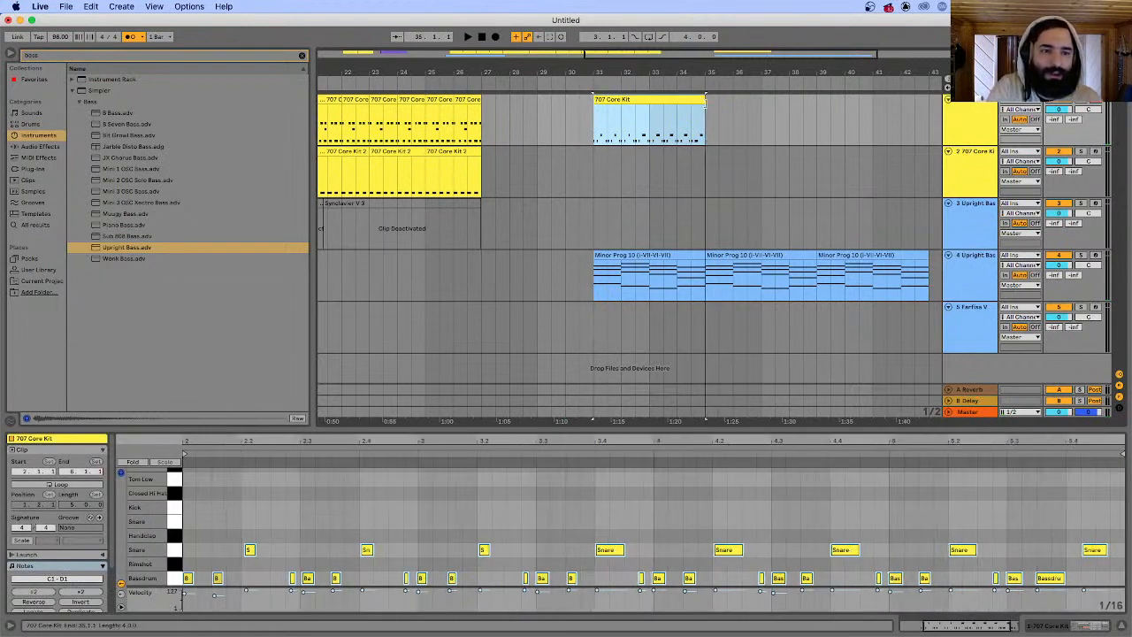
key(super+d)
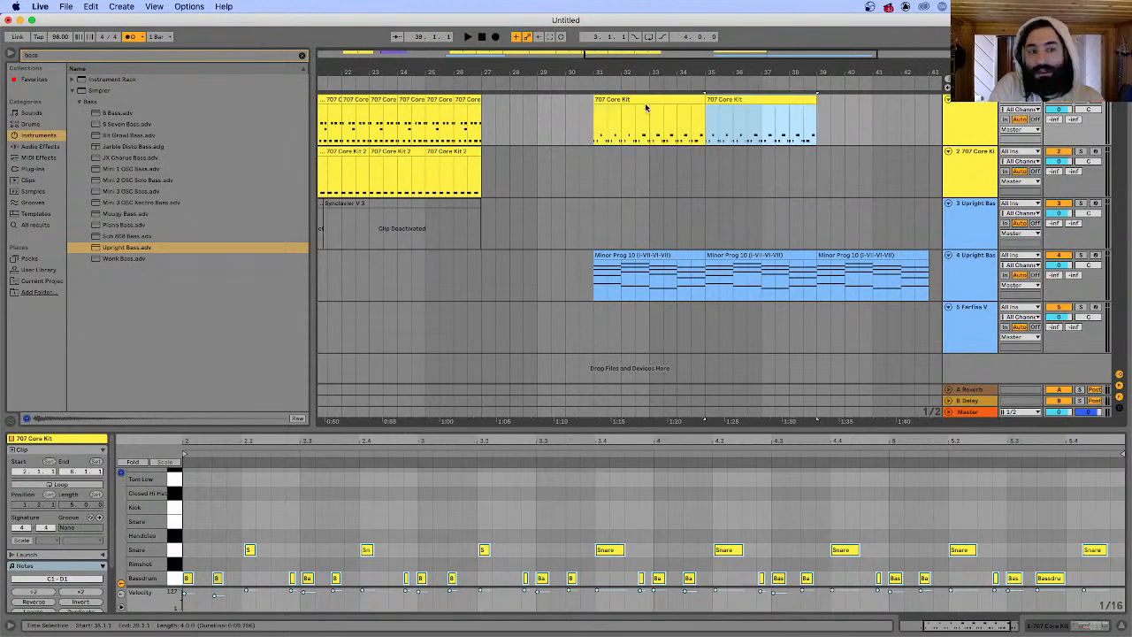
key(super+d)
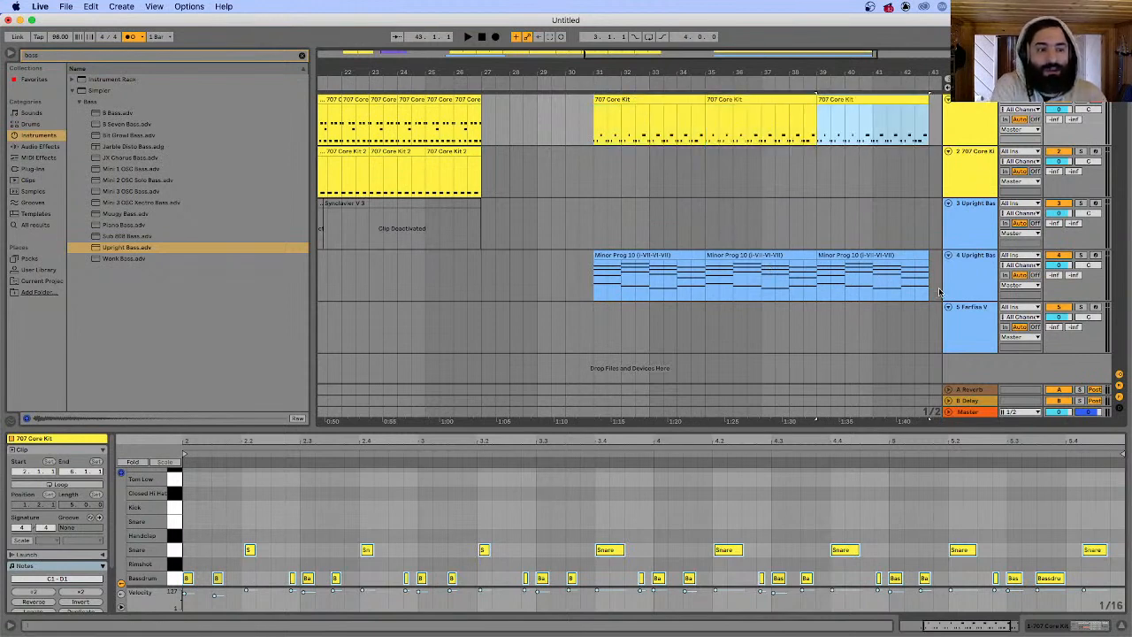
- Delete the three Minor Prog 10 clips on the track 4 Upright Bass
drag(929, 265, 593, 276)
key(Delete)
- Play the drum loop from 31.1.1, arming track 3 Upright Bass and then switching to Farfisa V for live playing over it
click(1100, 205)
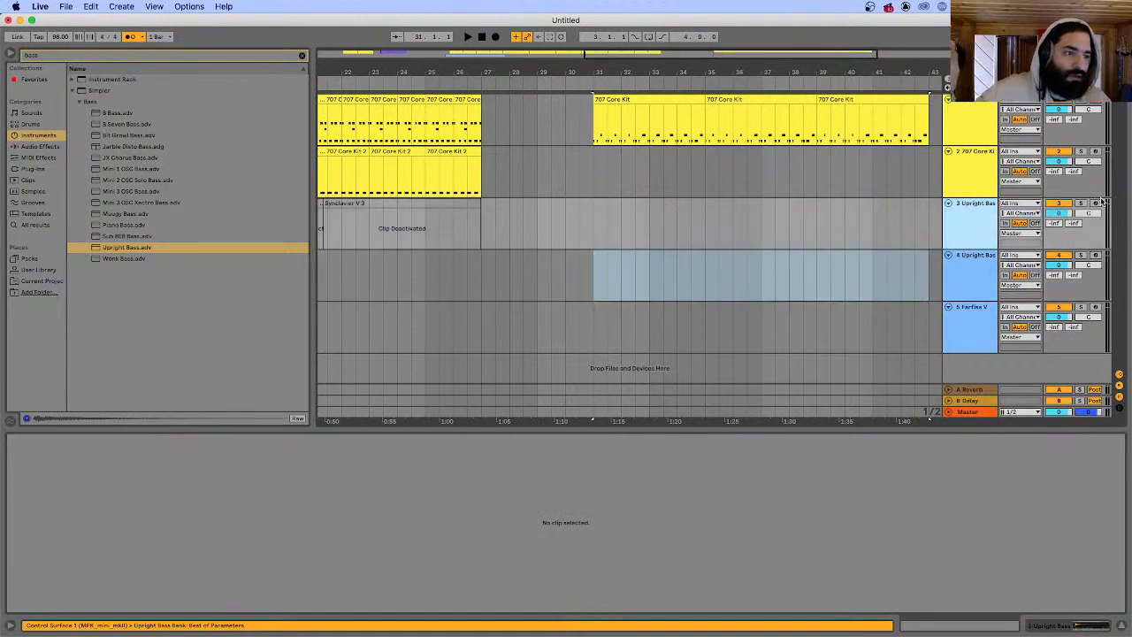
click(1096, 203)
click(595, 219)
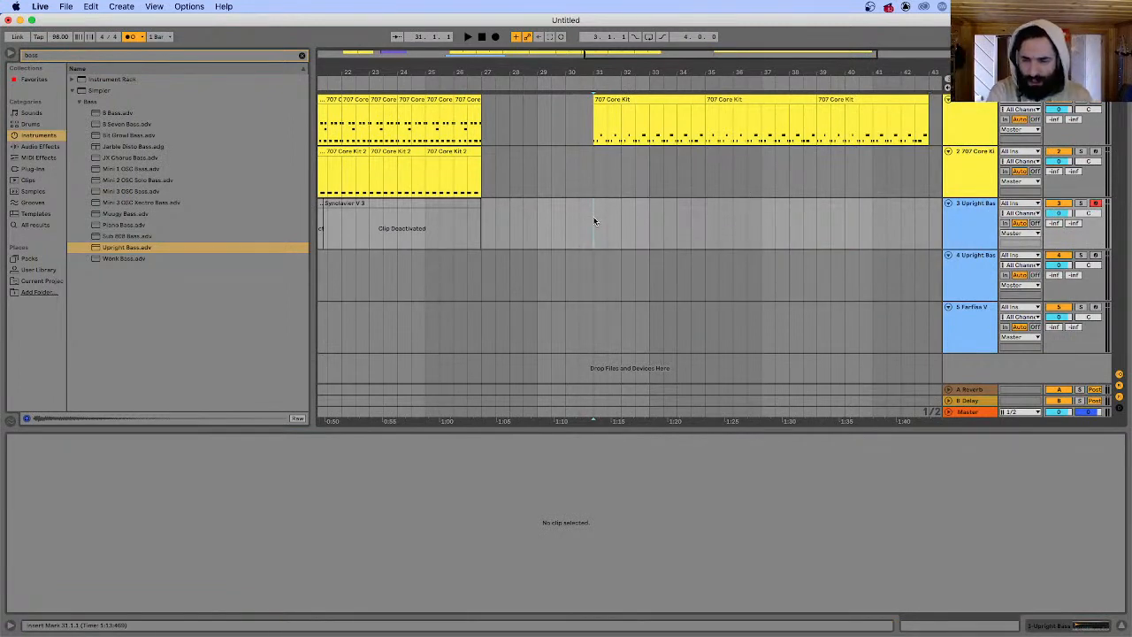
key(space)
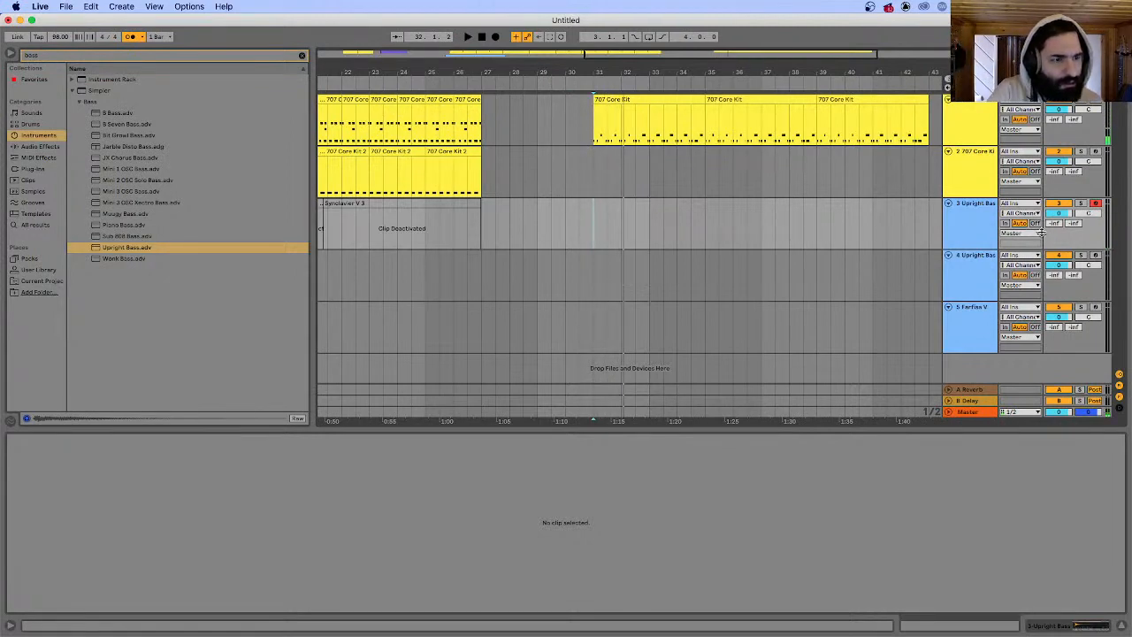
click(1095, 307)
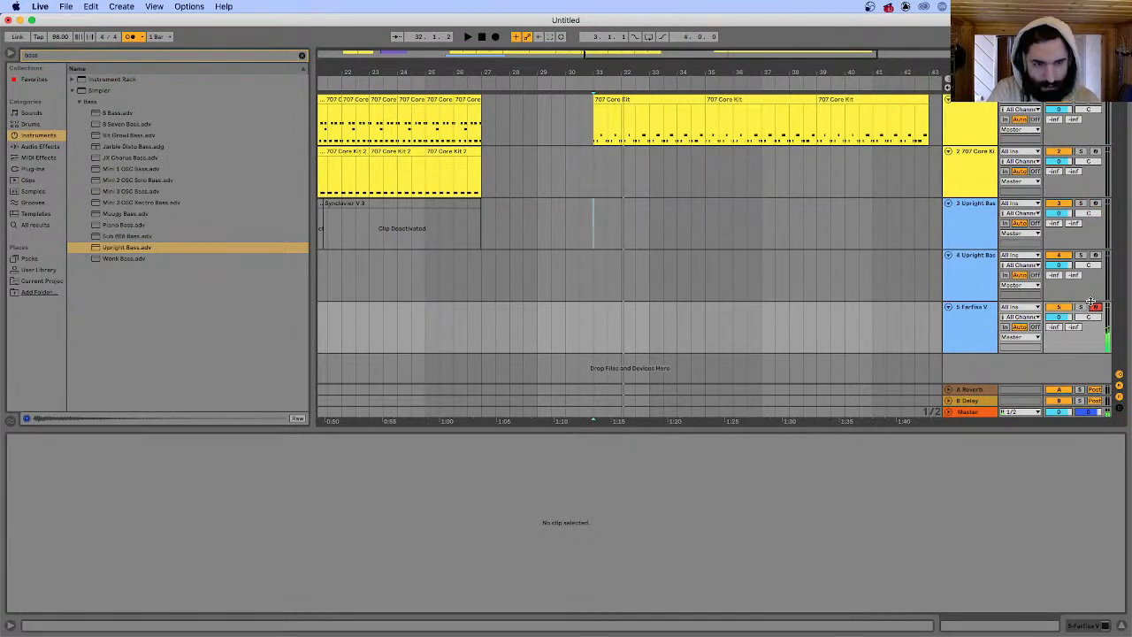
key(space)
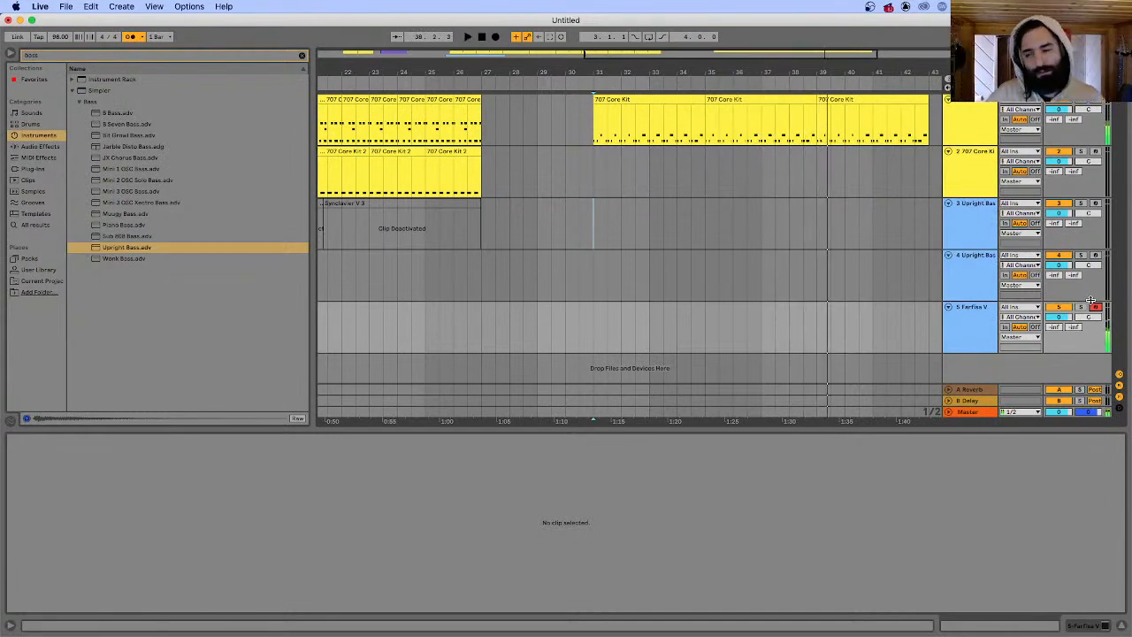
- Switch to the Google Slides presentation in Brave and show slide 15, CASE 06 - CHORDS PROGRESSION AS MAGNETS
mouse_move(914, 632)
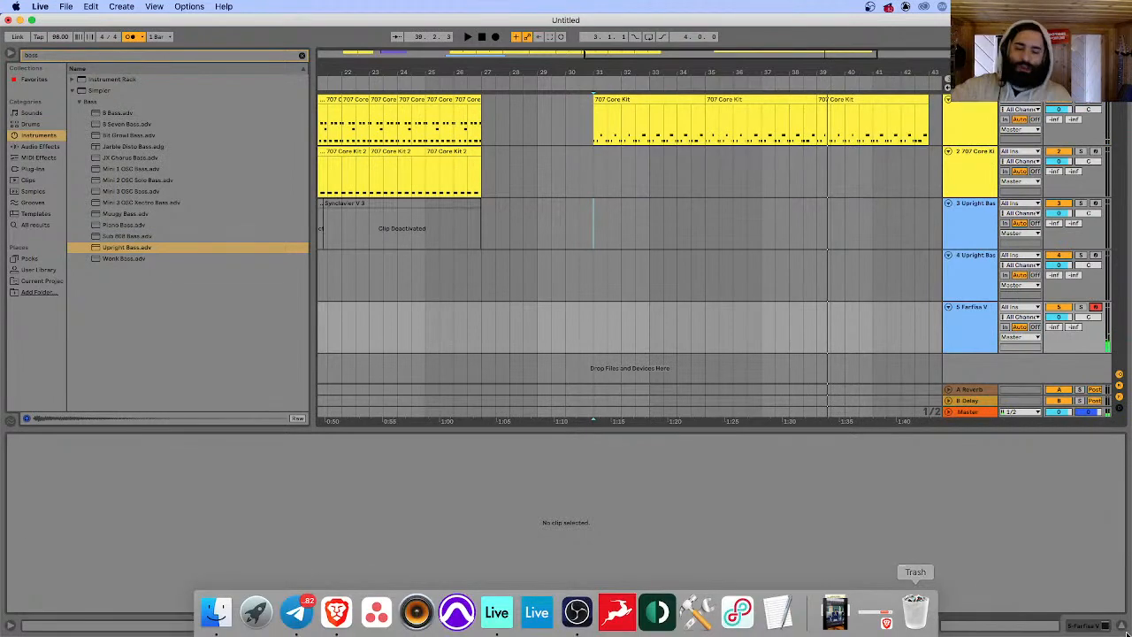
click(345, 613)
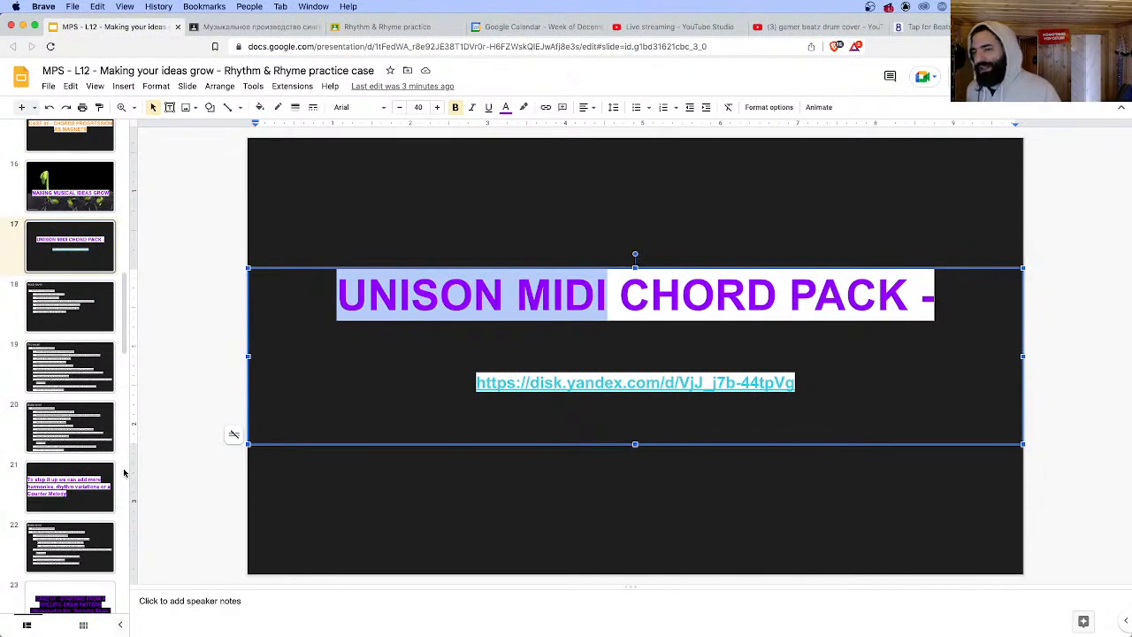
scroll(66, 190, up, 1)
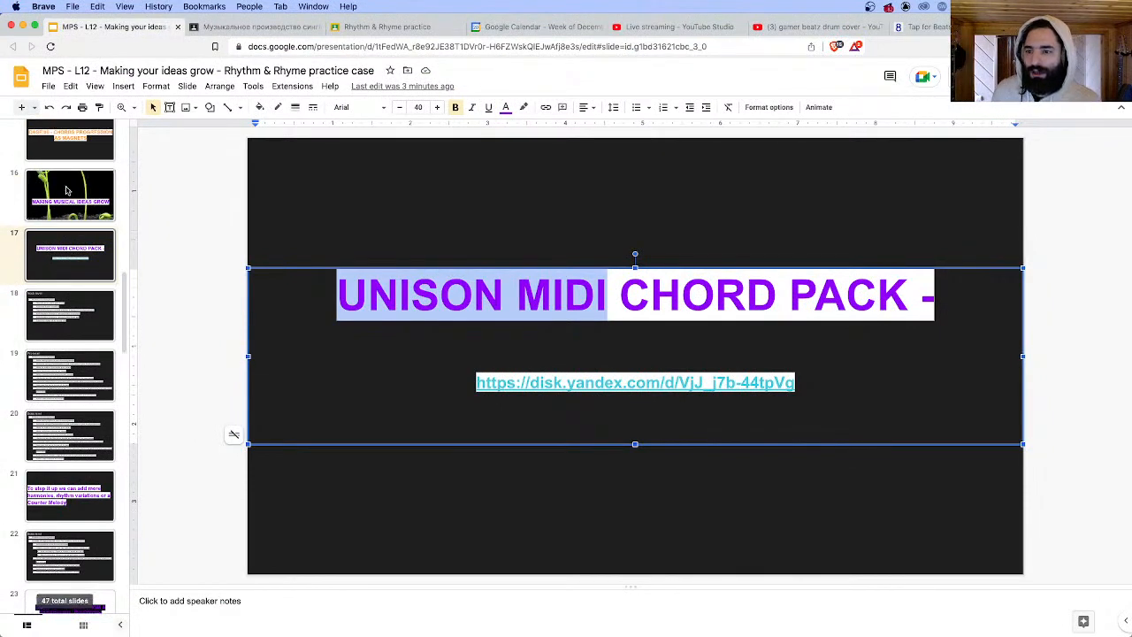
scroll(66, 190, up, 2)
click(64, 237)
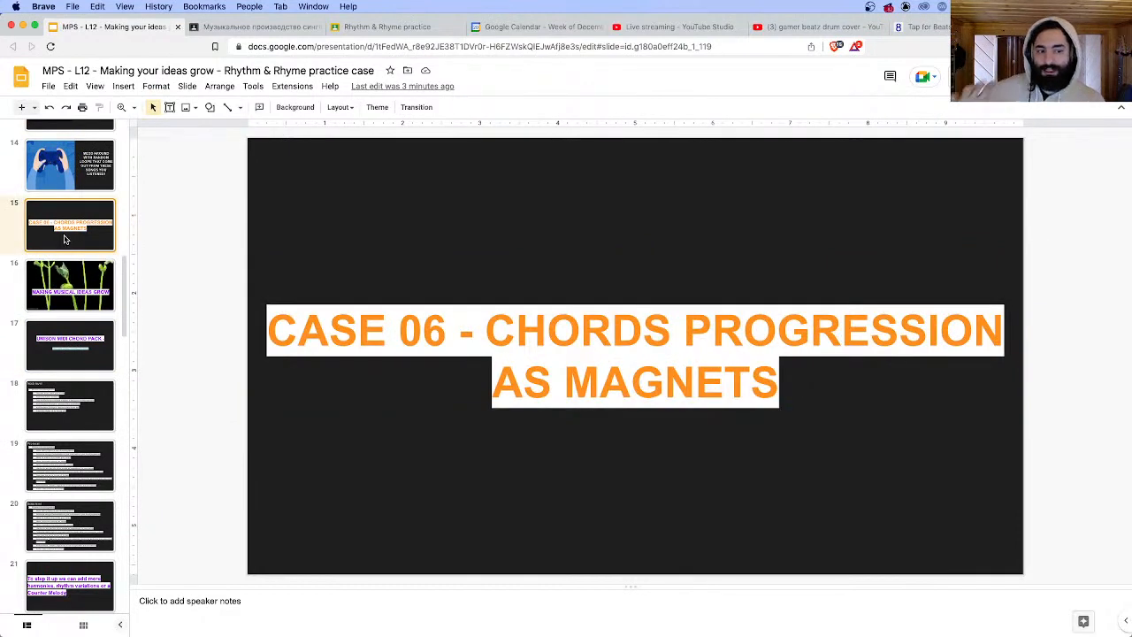
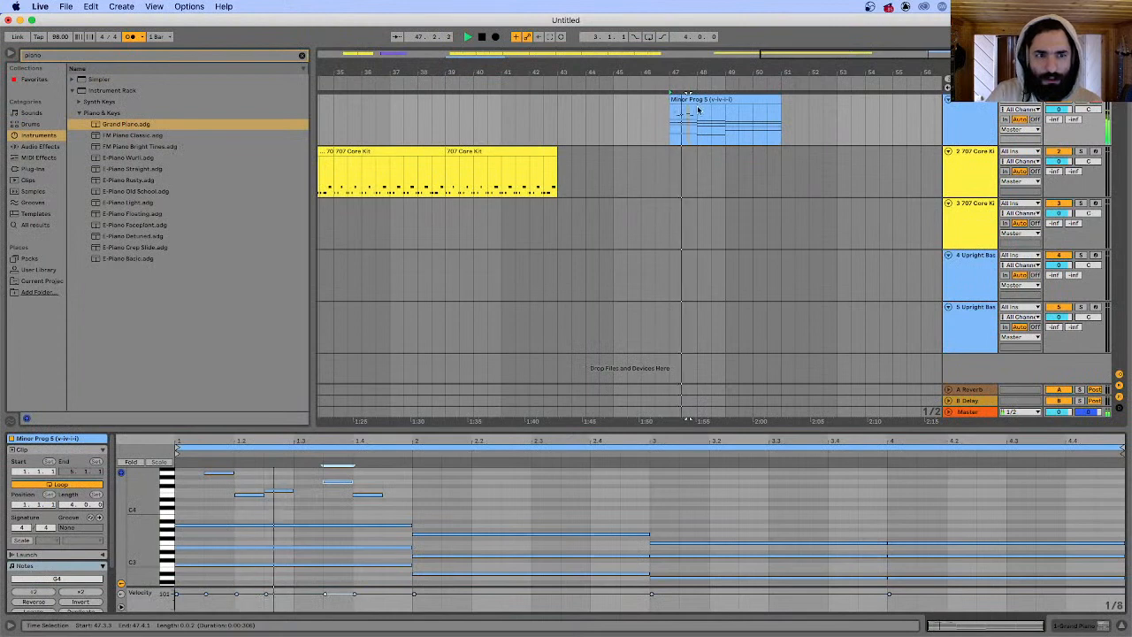
- Copy the five-note melody from bar 1 of the Minor Prog 5 clip on the Grand Piano track into bar 2
click(697, 100)
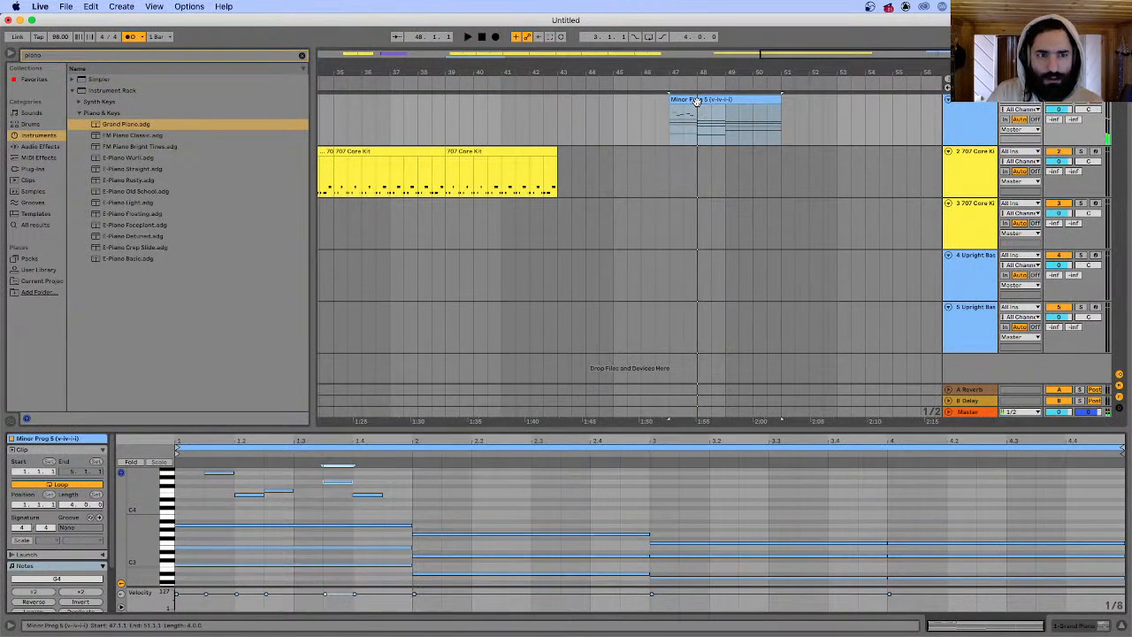
click(693, 126)
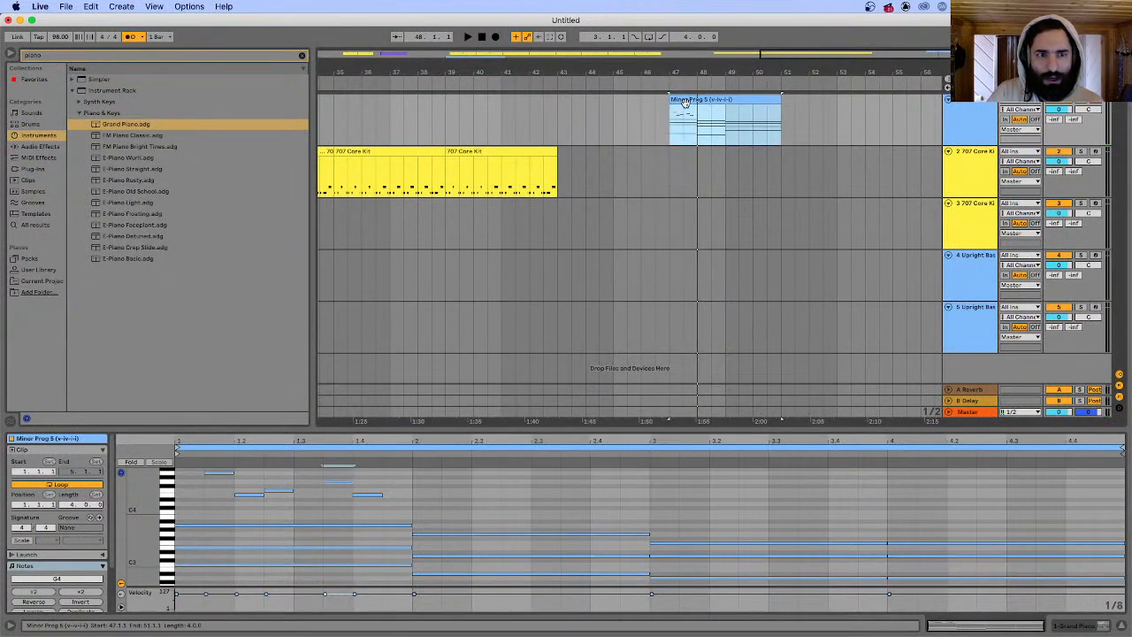
click(397, 539)
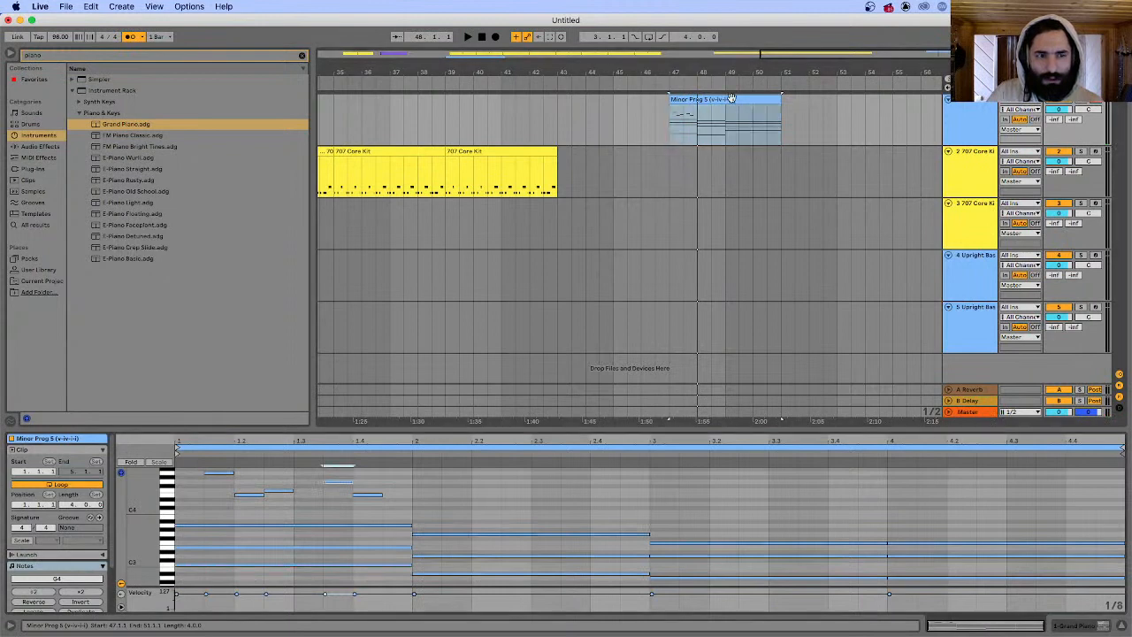
click(397, 538)
scroll(395, 485, up, 1)
key(space)
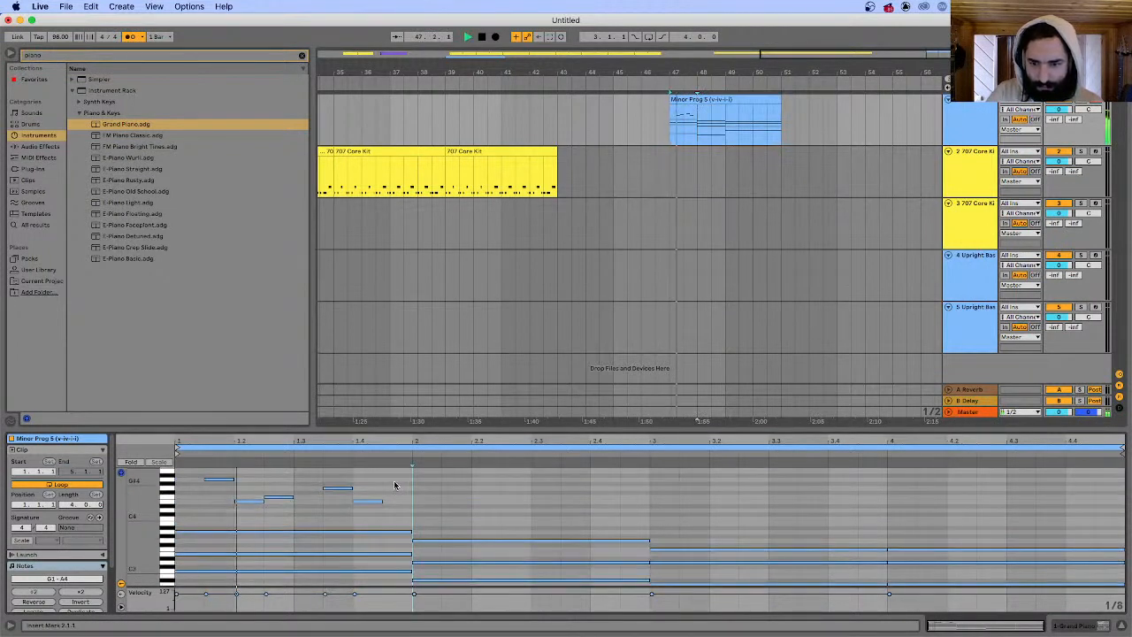
drag(400, 463, 639, 525)
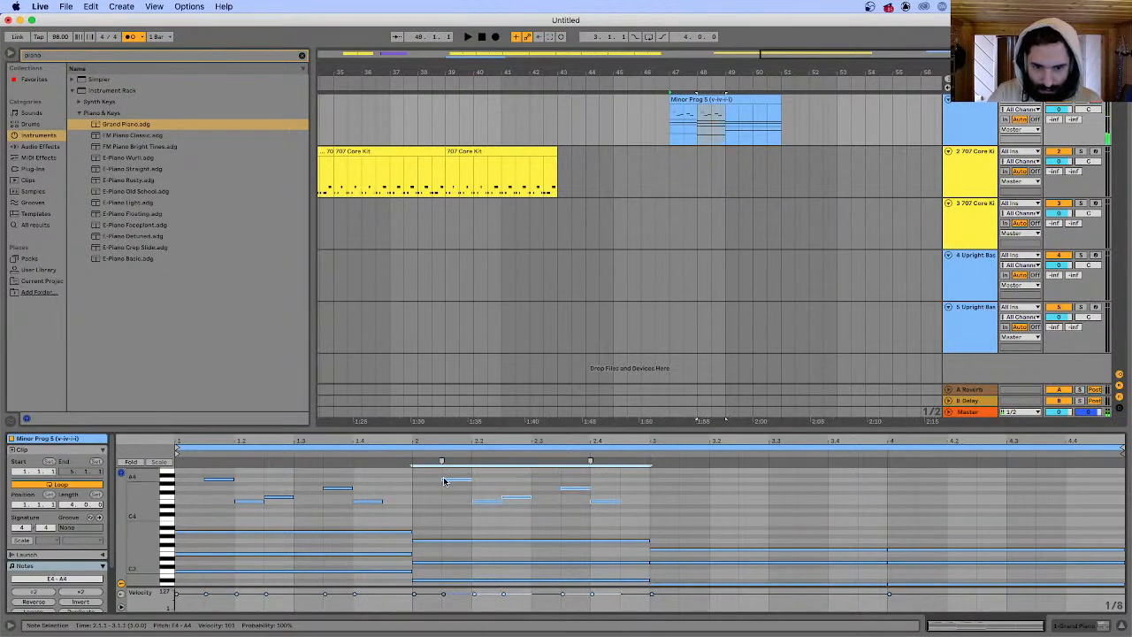
- Copy the melody phrase into bar 3 from 3.1.3 and into bar 4 from 4.2.1, playing the clip to check it
drag(444, 481, 698, 489)
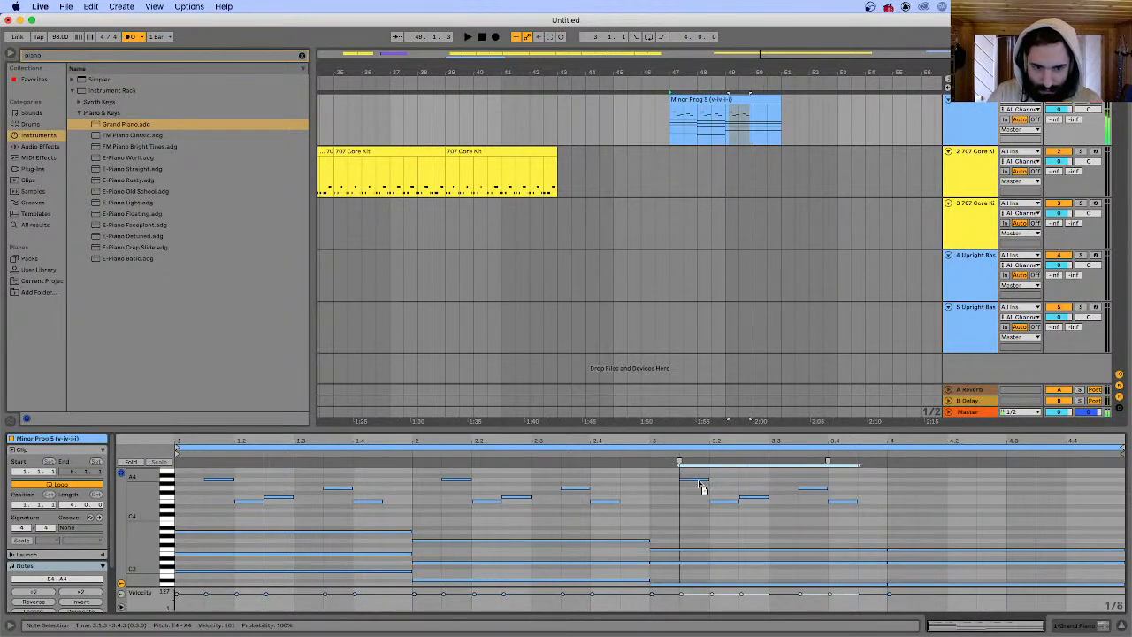
key(space)
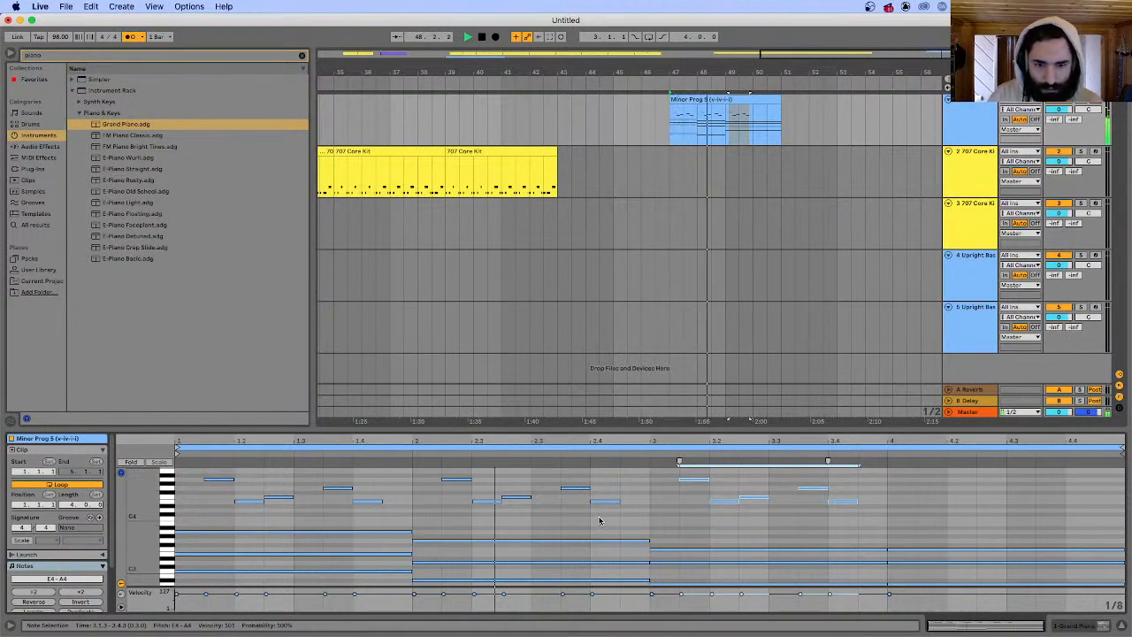
drag(651, 466, 840, 517)
click(698, 479)
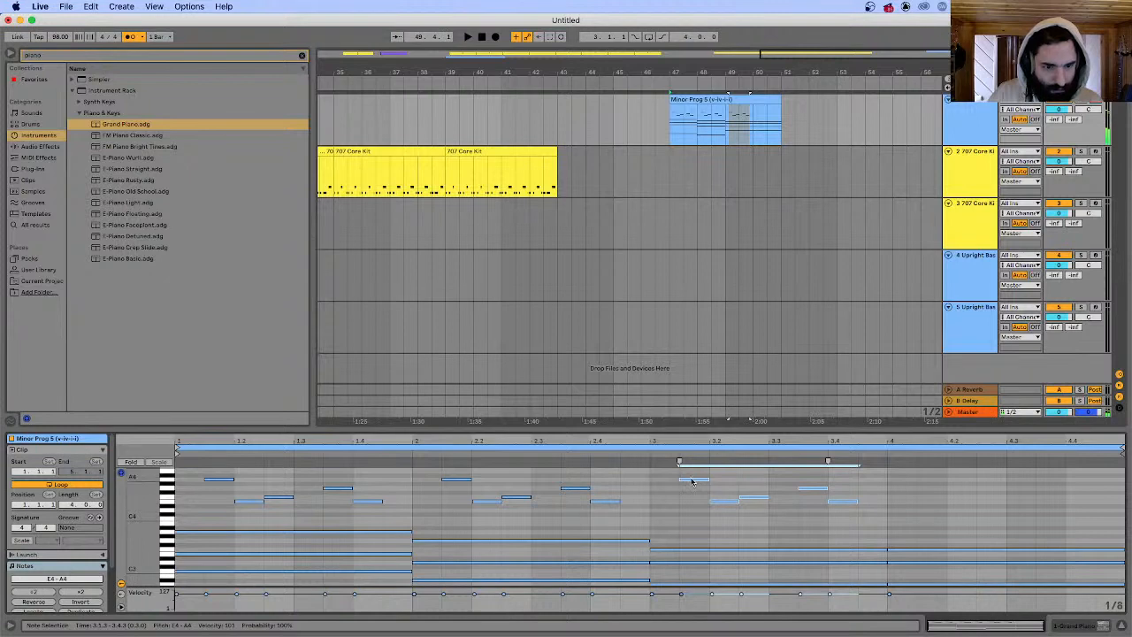
drag(692, 481, 952, 483)
key(space)
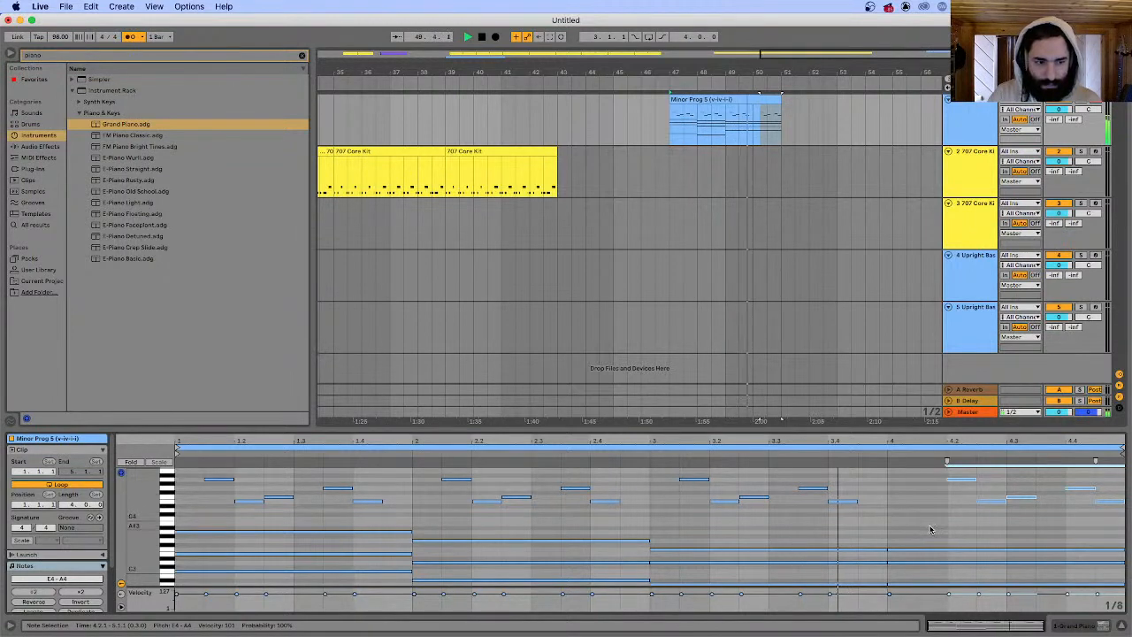
click(961, 482)
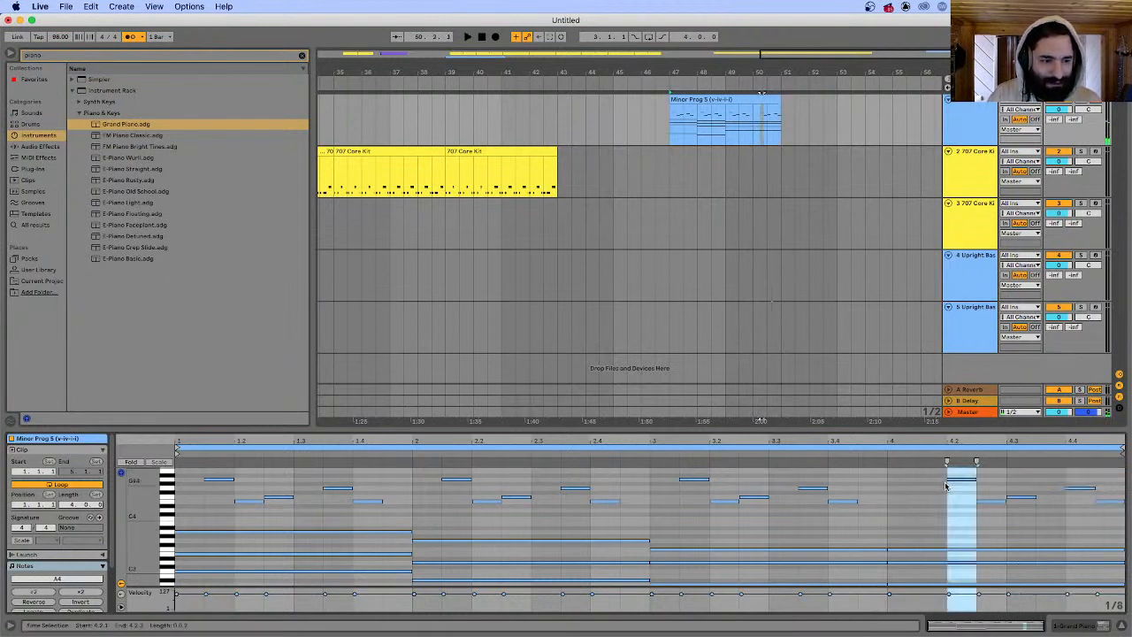
- Shift the bar 4 melody phrase in the Minor Prog 5 clip to start at 4.1.3
click(948, 479)
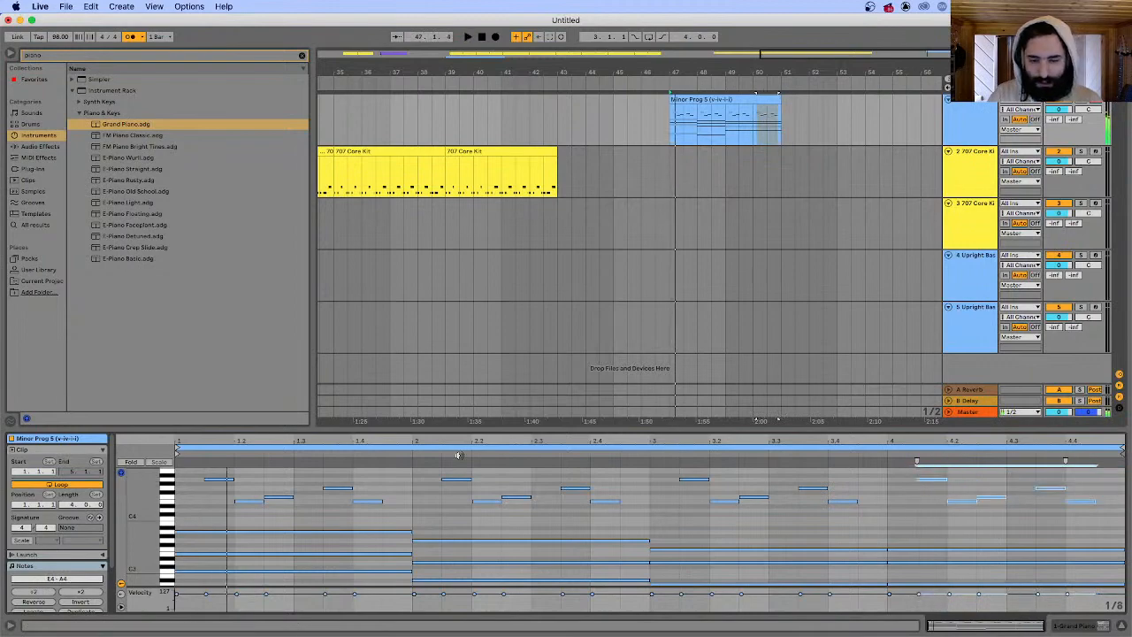
- Switch to the Google Slides presentation in Brave and point out the second-bar variation line on the Noob level slide
key(super+Tab)
click(411, 340)
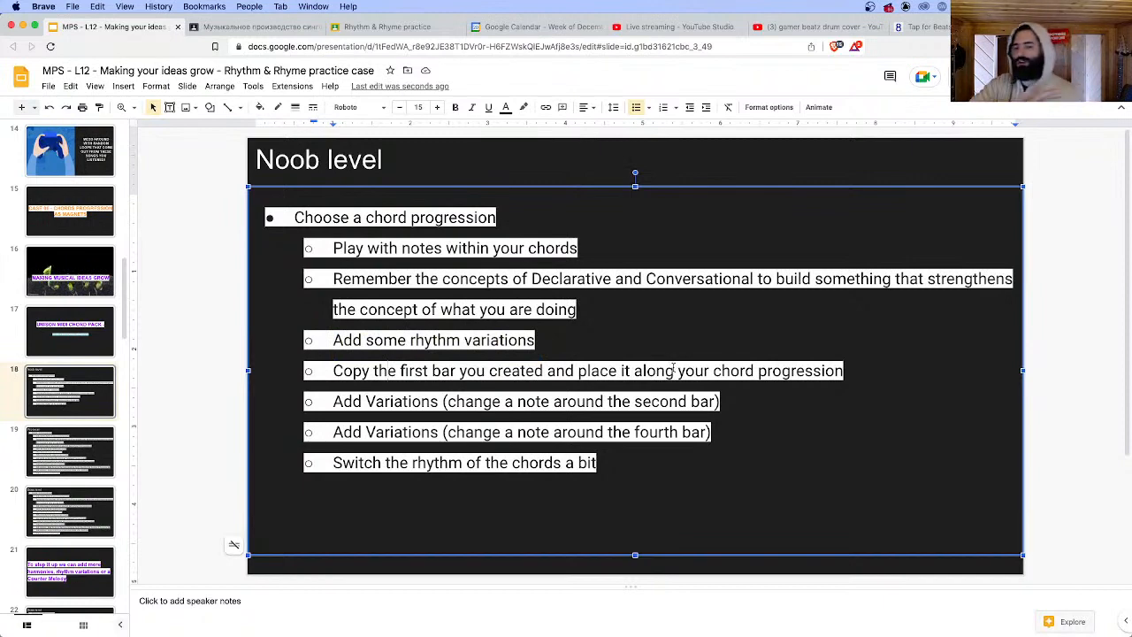
triple_click(534, 401)
click(465, 401)
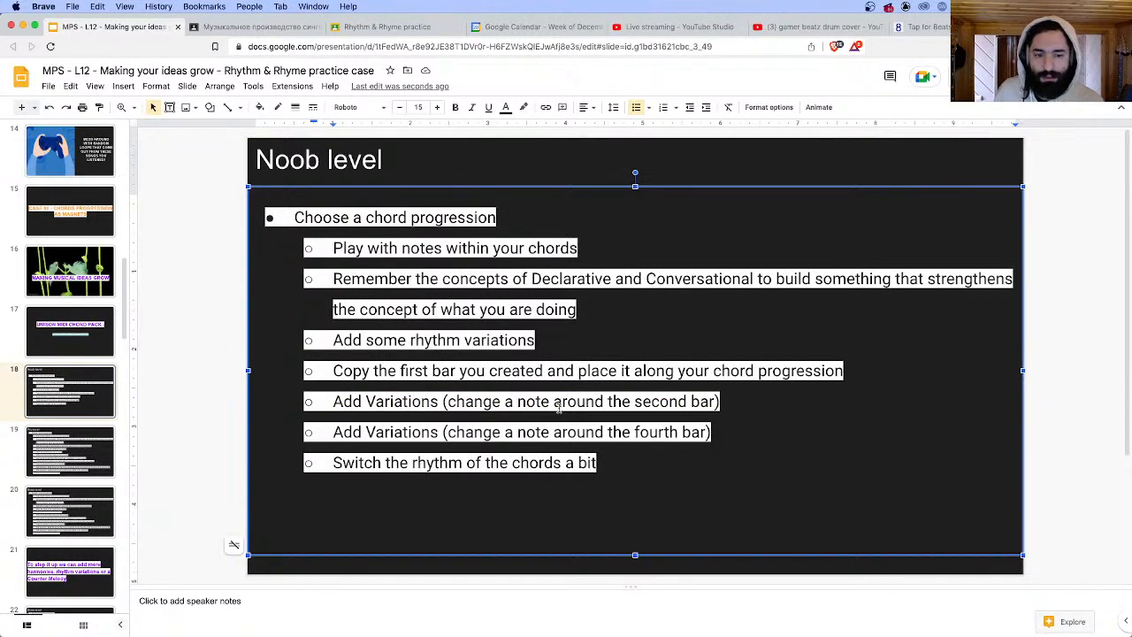
click(632, 400)
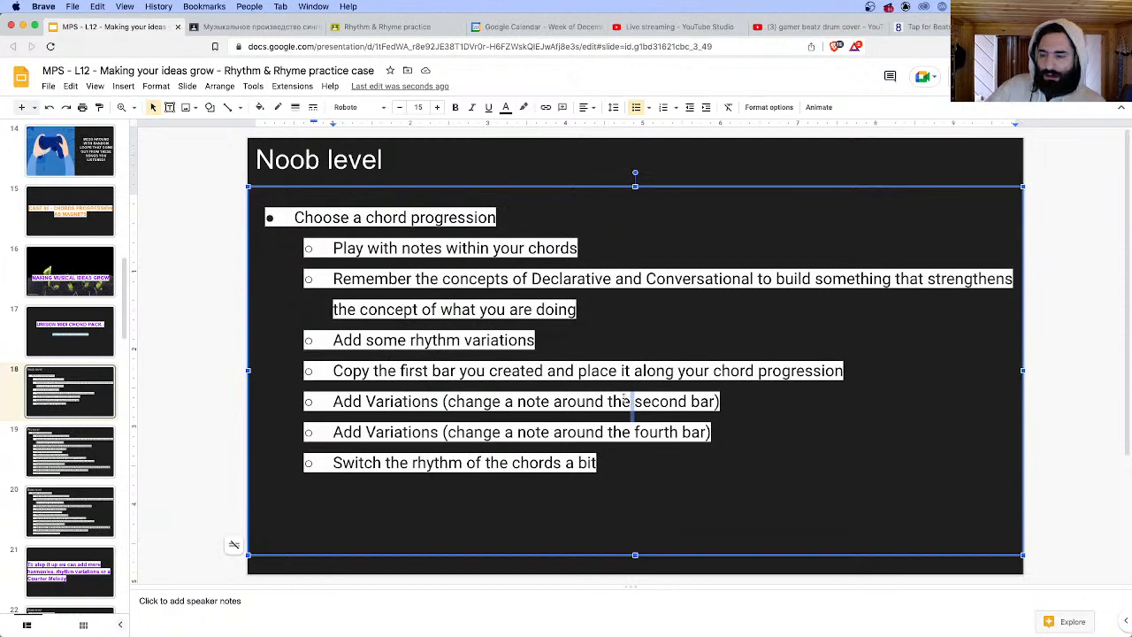
- Switch to Ableton Live, play the start of the piano clip and set its note grid to 1/16
mouse_move(622, 635)
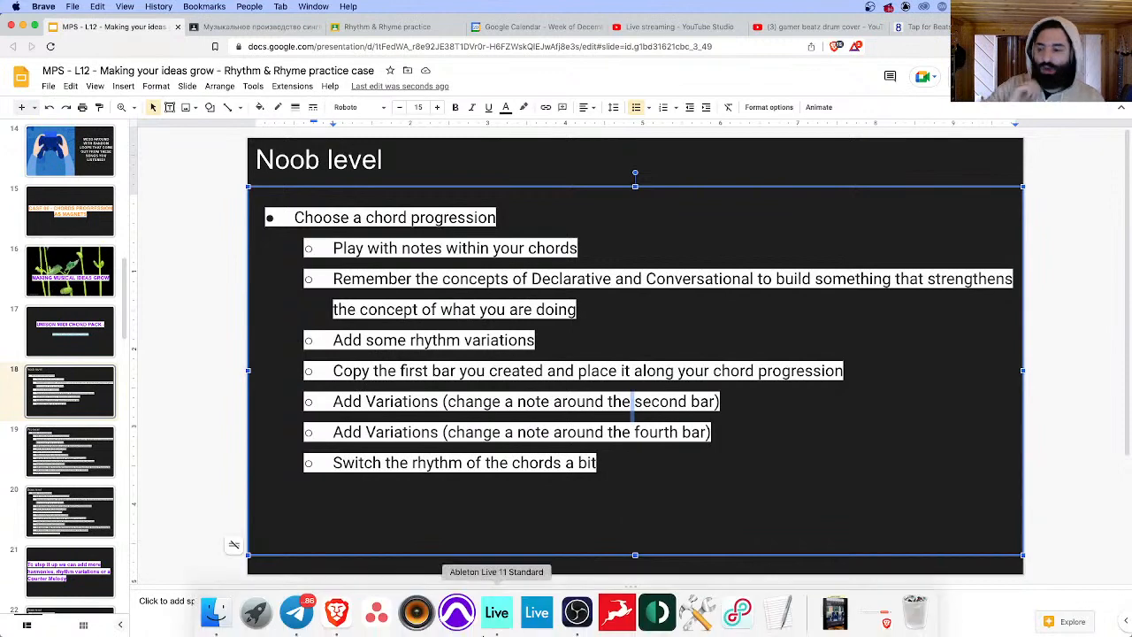
click(495, 615)
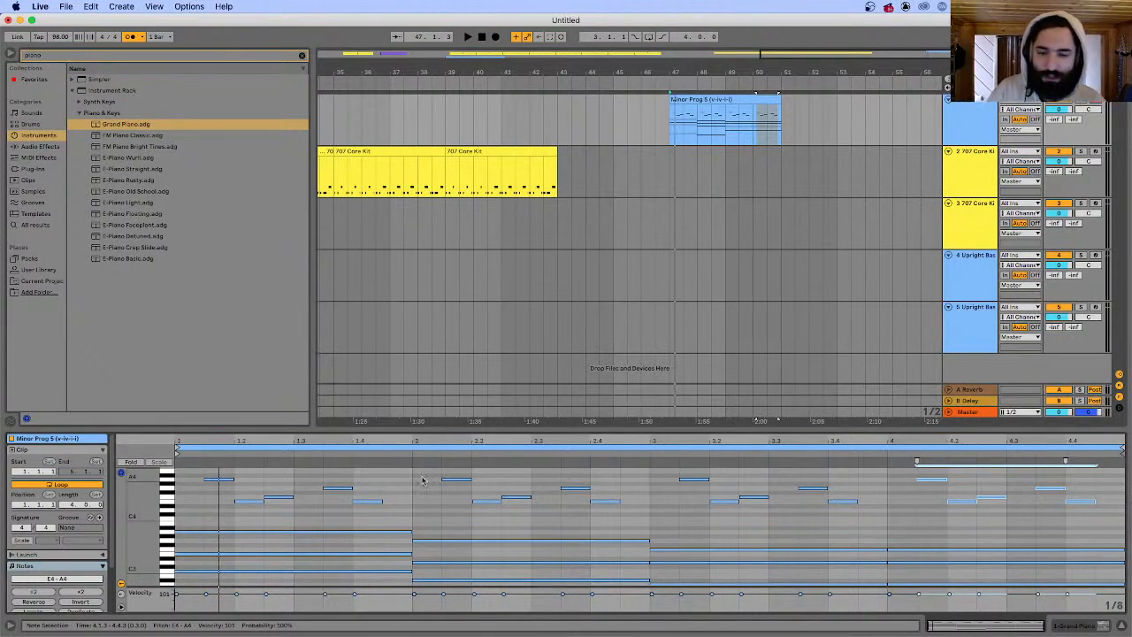
key(space)
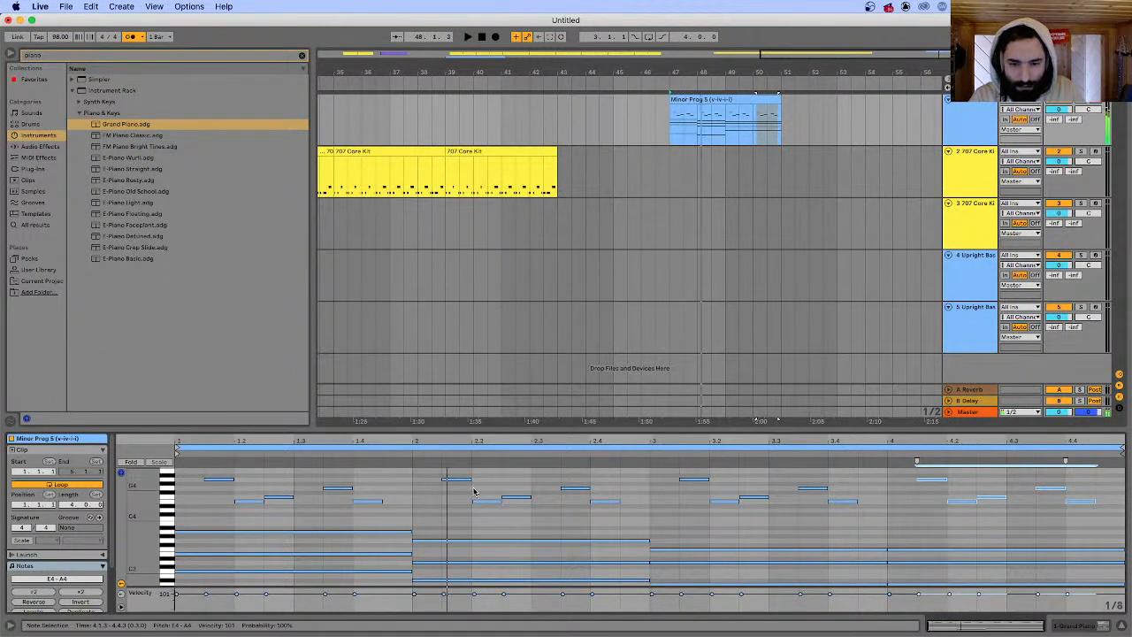
right_click(453, 513)
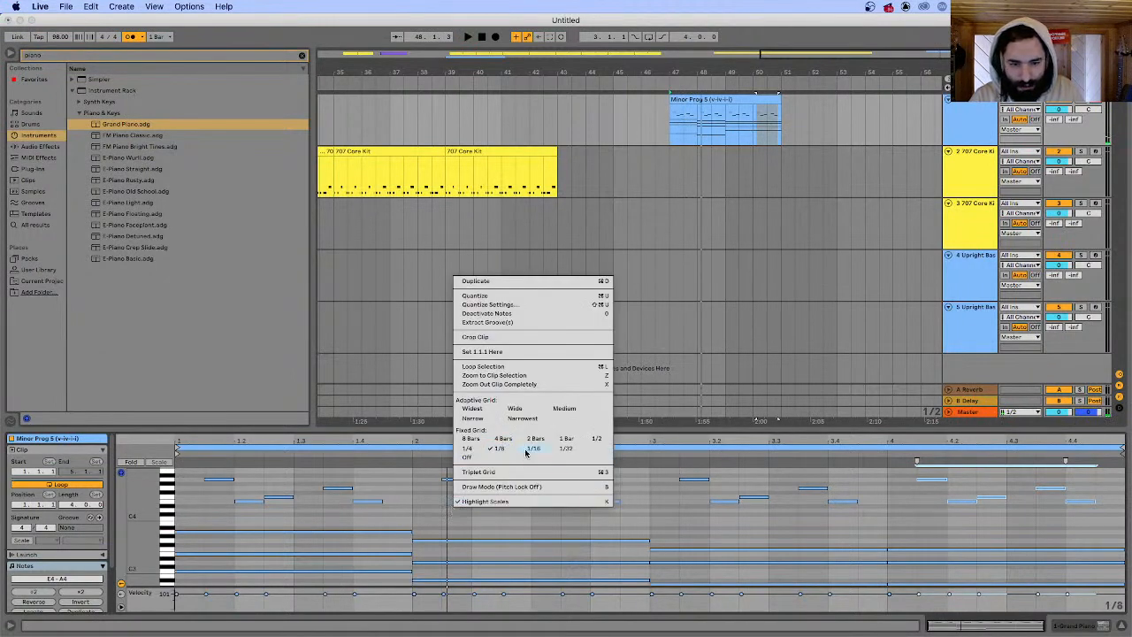
click(528, 450)
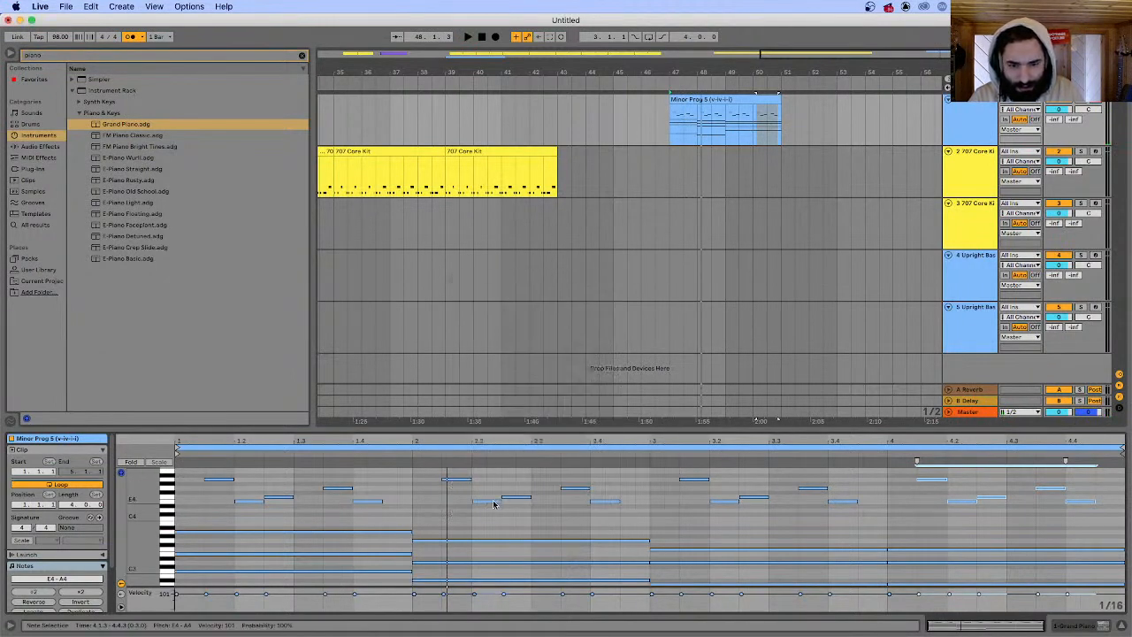
- Move the E4 melody note in beat 2 of bar 2 to 2.2.2 and audition it
drag(487, 504, 506, 509)
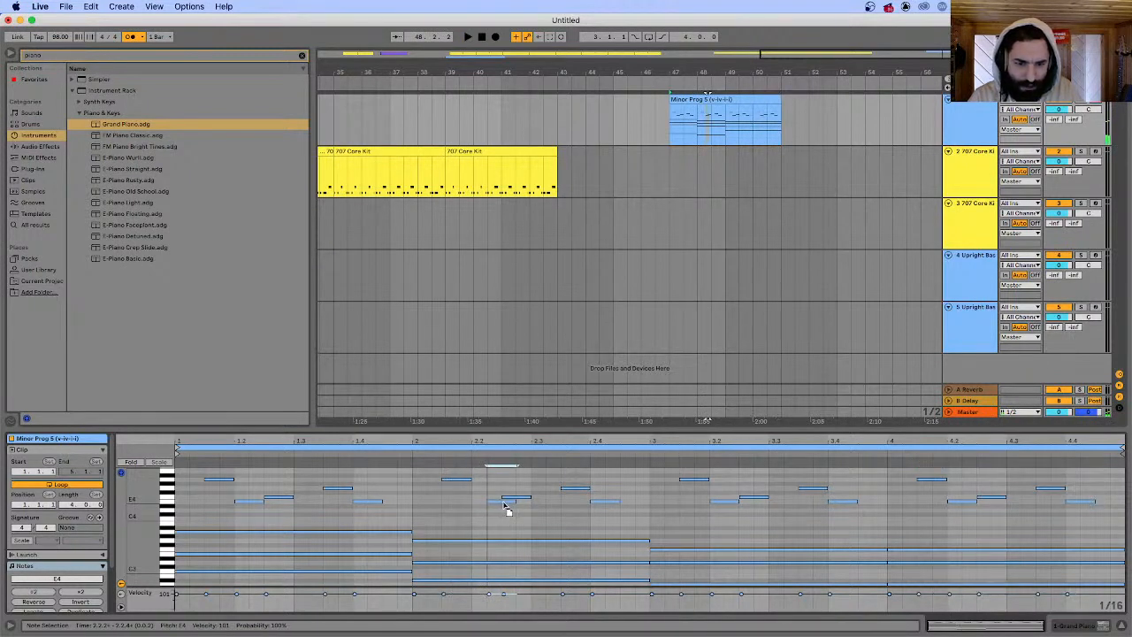
key(space)
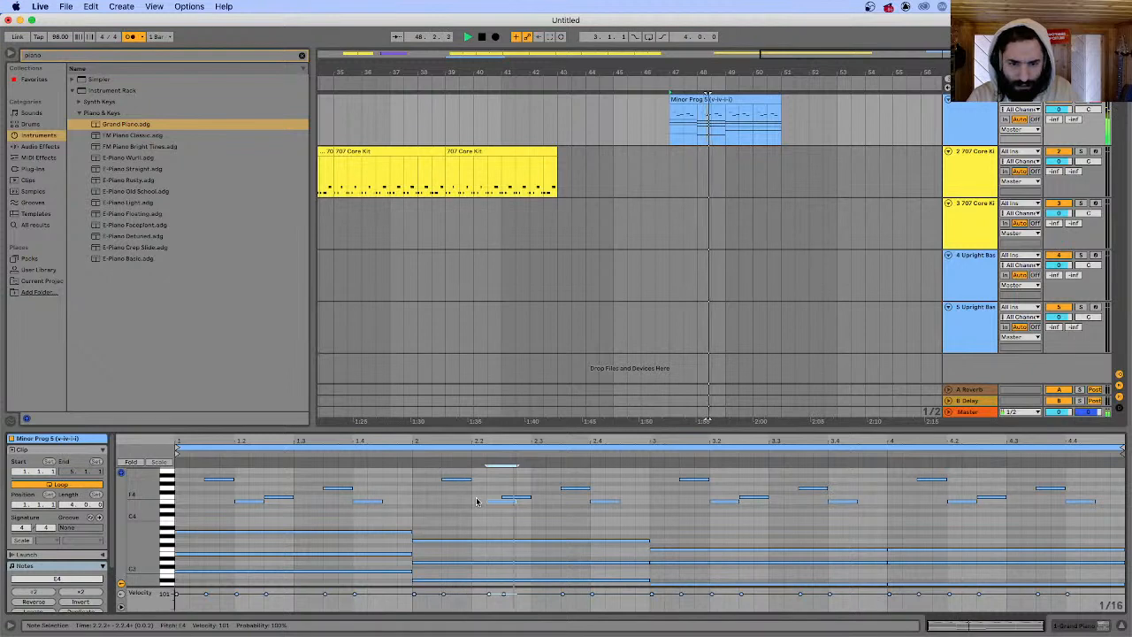
key(space)
- Move the bar 2 melody note at 2.3.3 to 2.3.2 and lower the note at 2.4.1 to D4, auditioning the changes
drag(588, 489, 611, 499)
click(609, 503)
key(space)
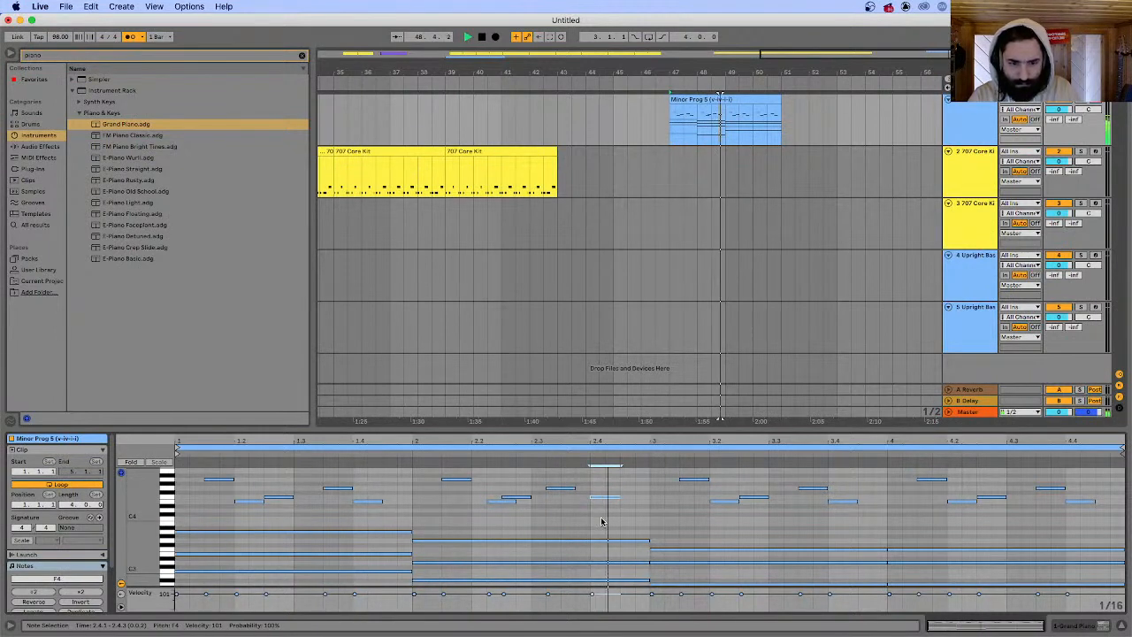
drag(604, 501, 604, 517)
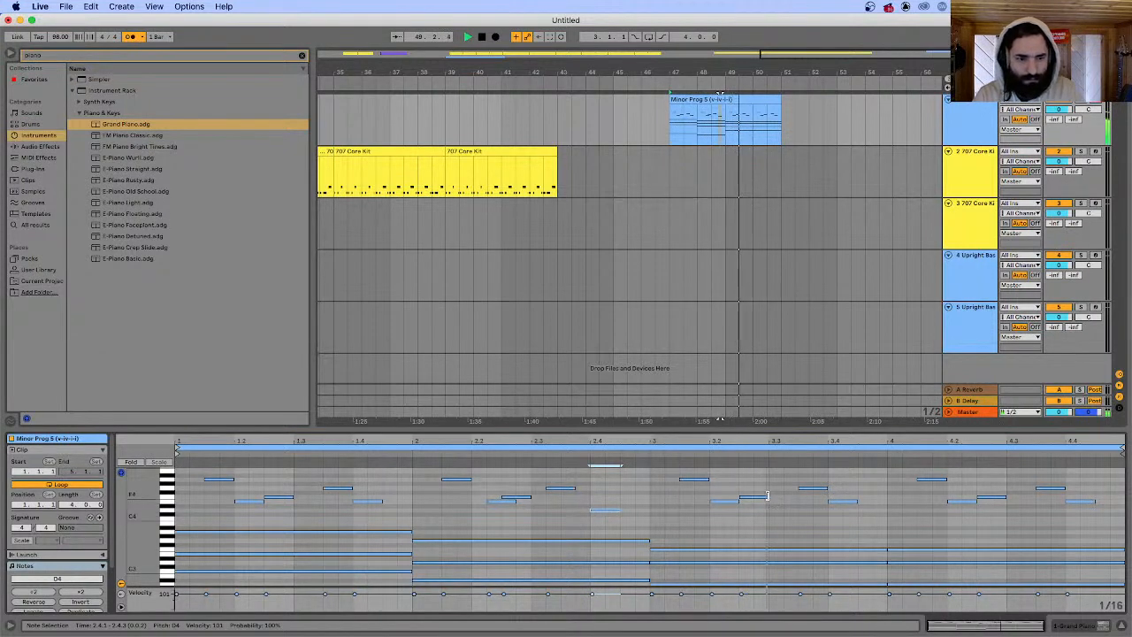
click(902, 510)
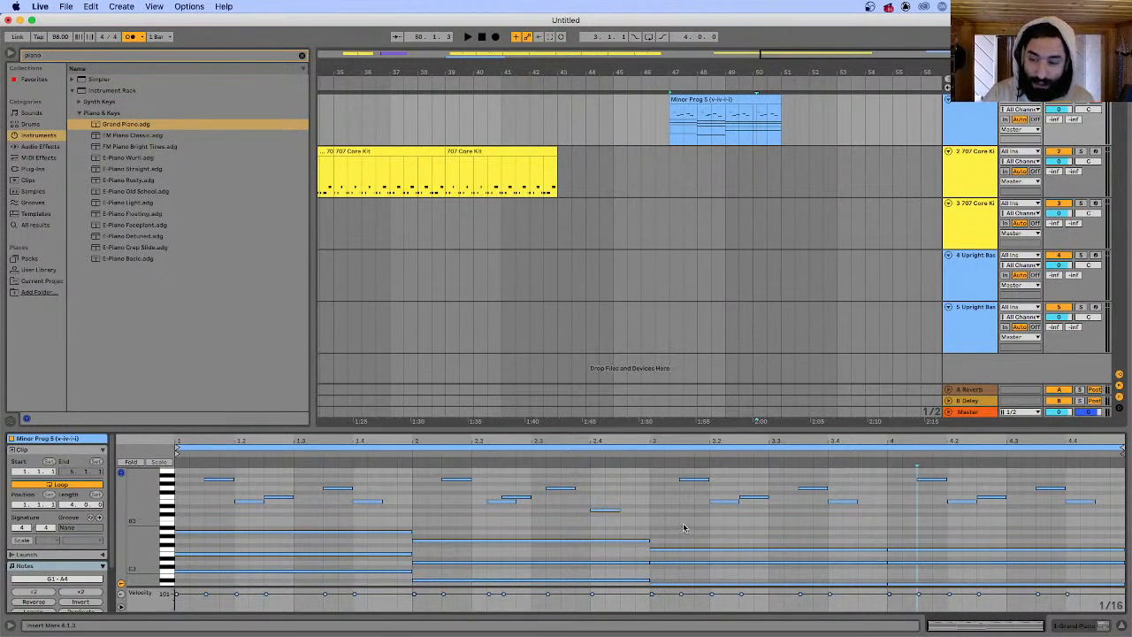
- Switch to the presentation in Brave and highlight the "Switch the rhythm of the chords a bit" line
mouse_move(496, 628)
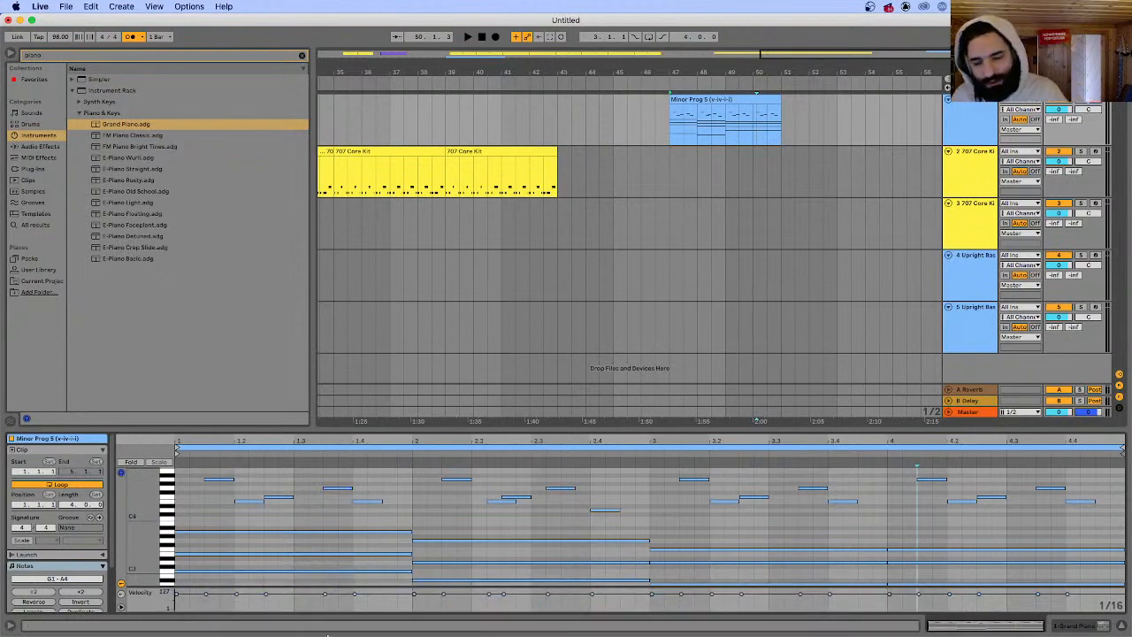
click(332, 630)
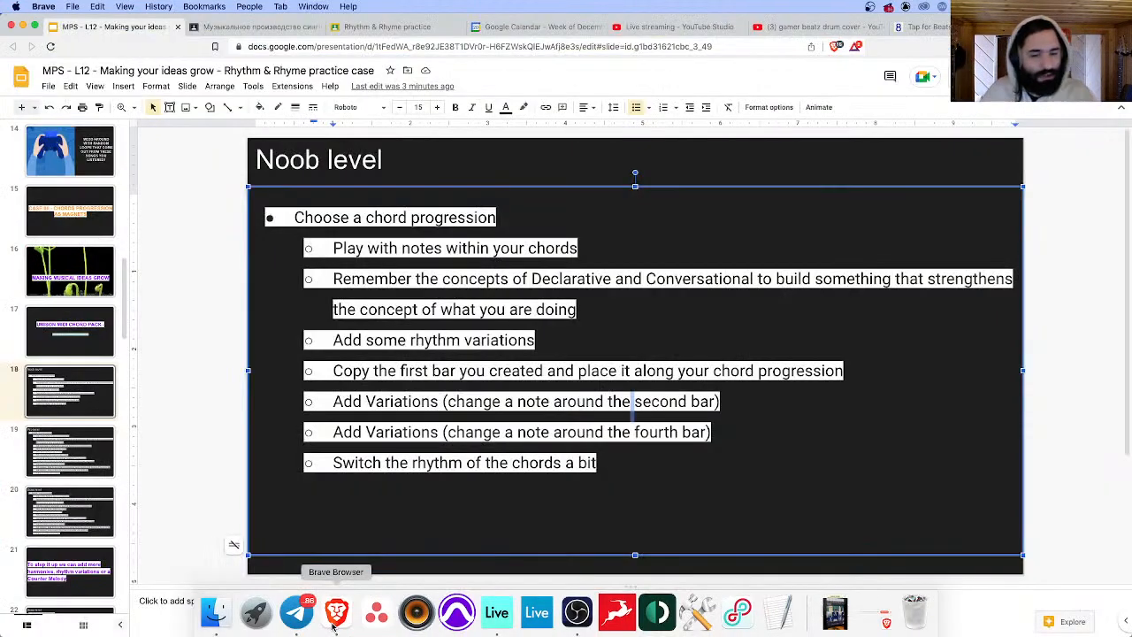
triple_click(420, 442)
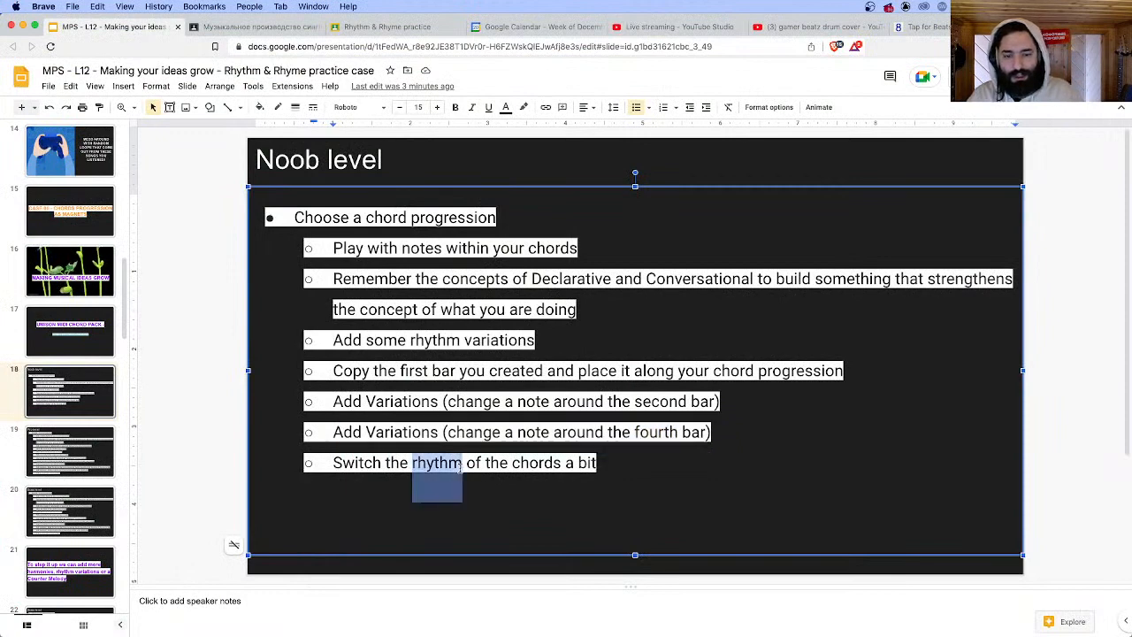
triple_click(440, 462)
click(440, 462)
triple_click(368, 463)
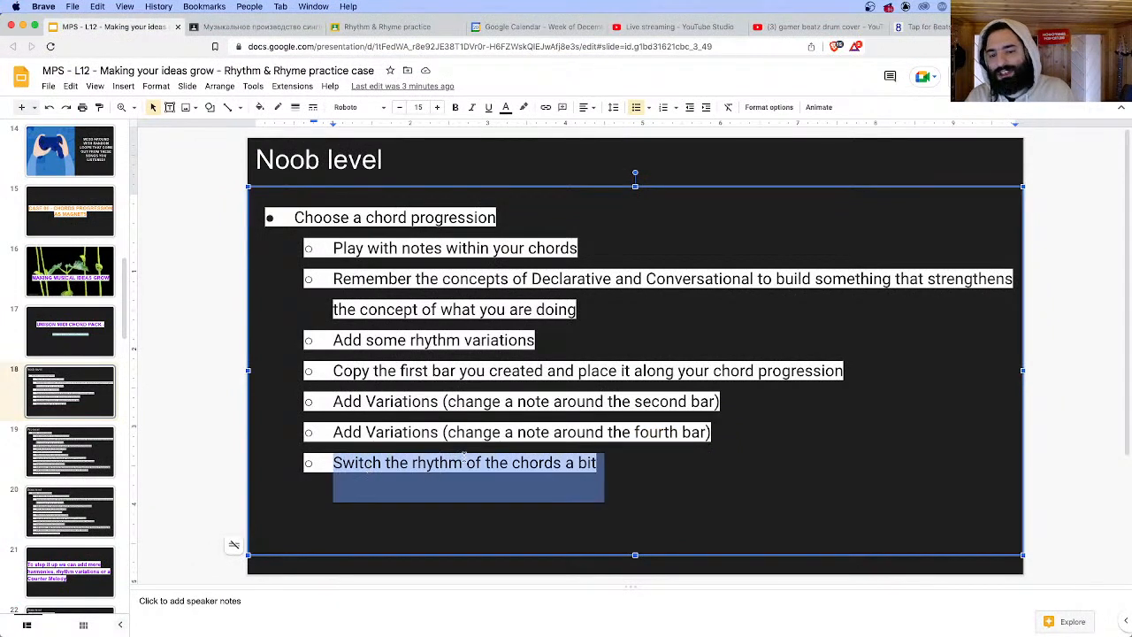
click(361, 463)
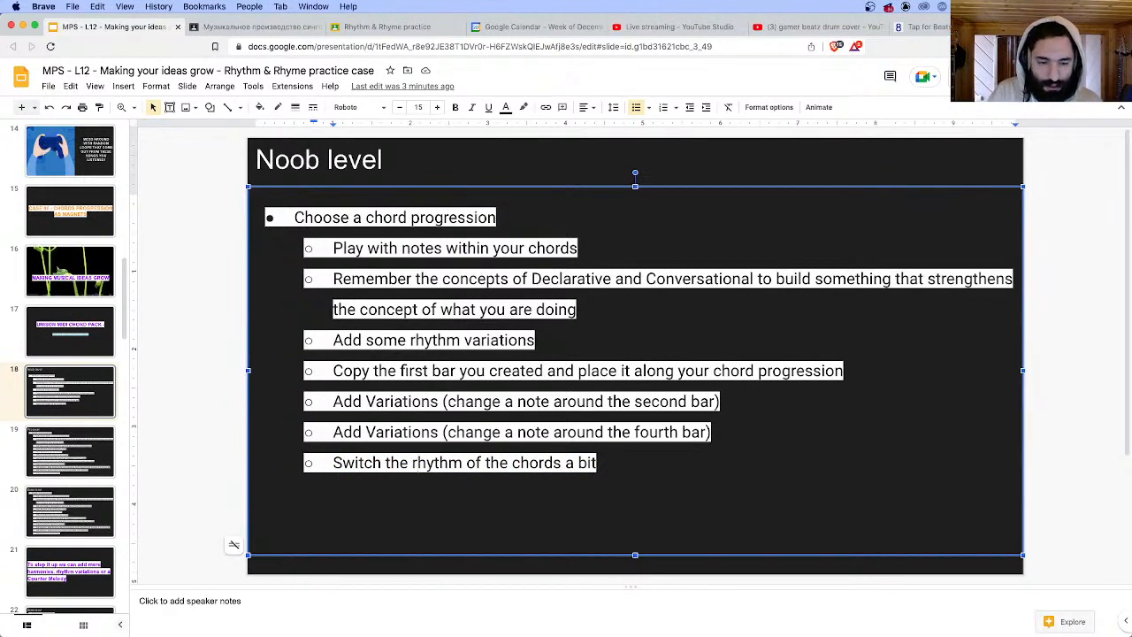
- Switch to Ableton Live and play the varied melody up to bar 4
mouse_move(835, 619)
click(496, 613)
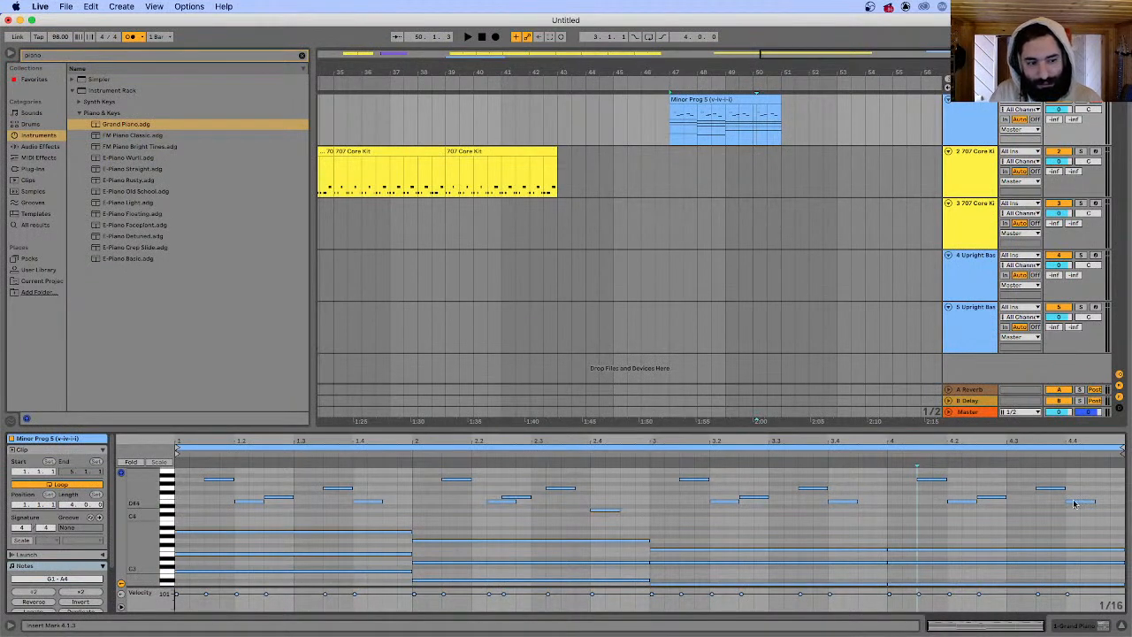
key(space)
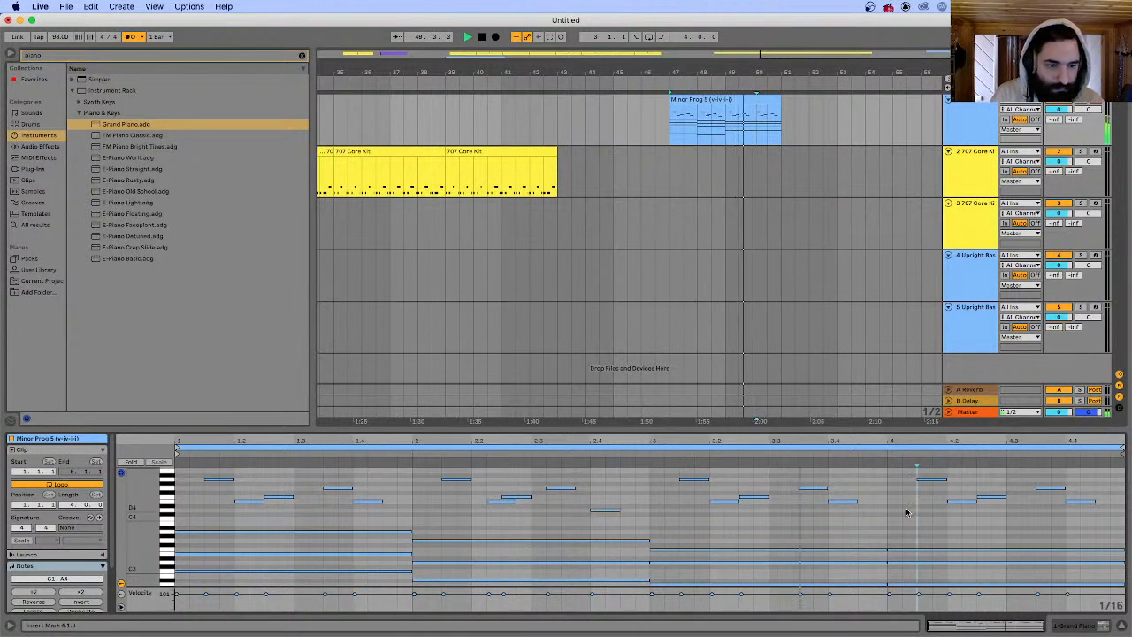
key(space)
- Move the first melody note of bar 4 to A3 at 4.1.2 and audition the transition from bar 3
drag(934, 482, 900, 484)
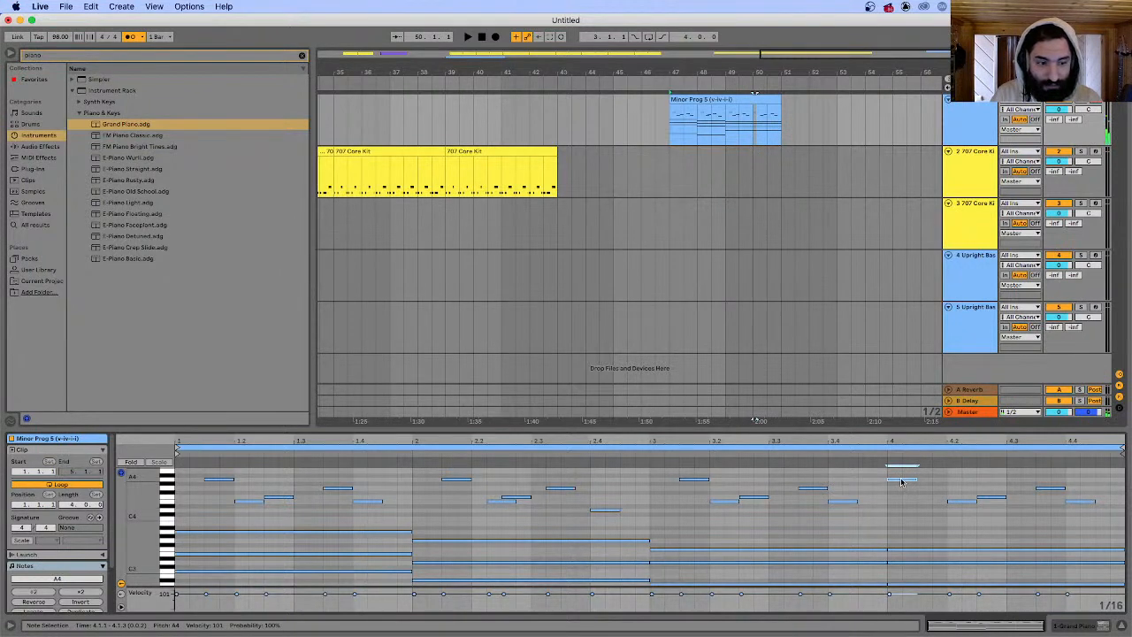
drag(902, 483, 911, 540)
key(space)
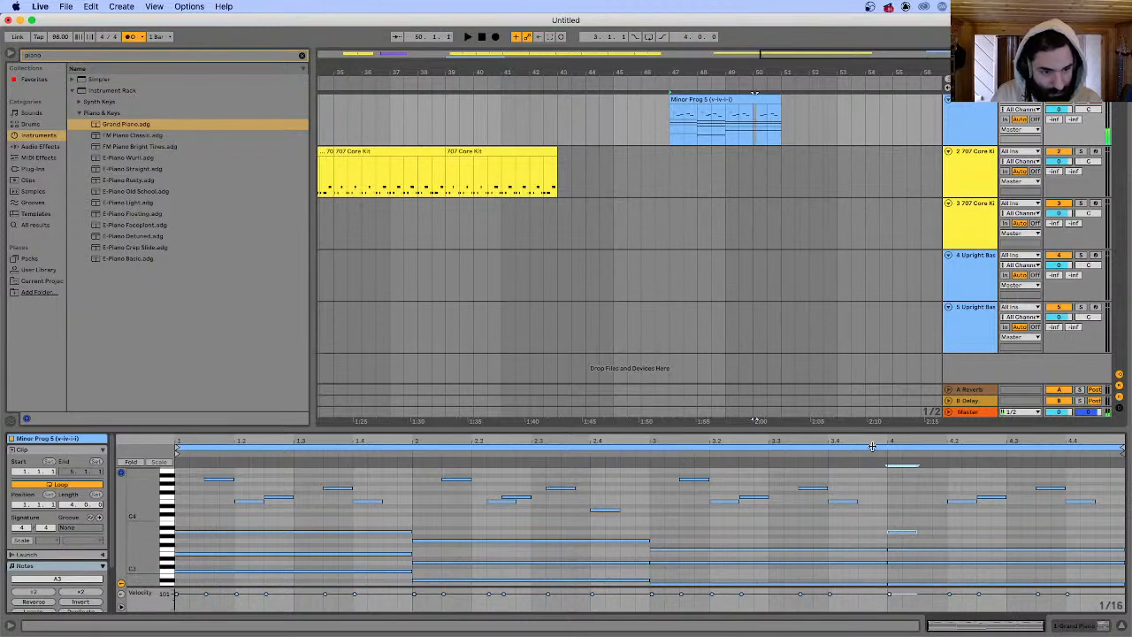
drag(901, 534, 916, 535)
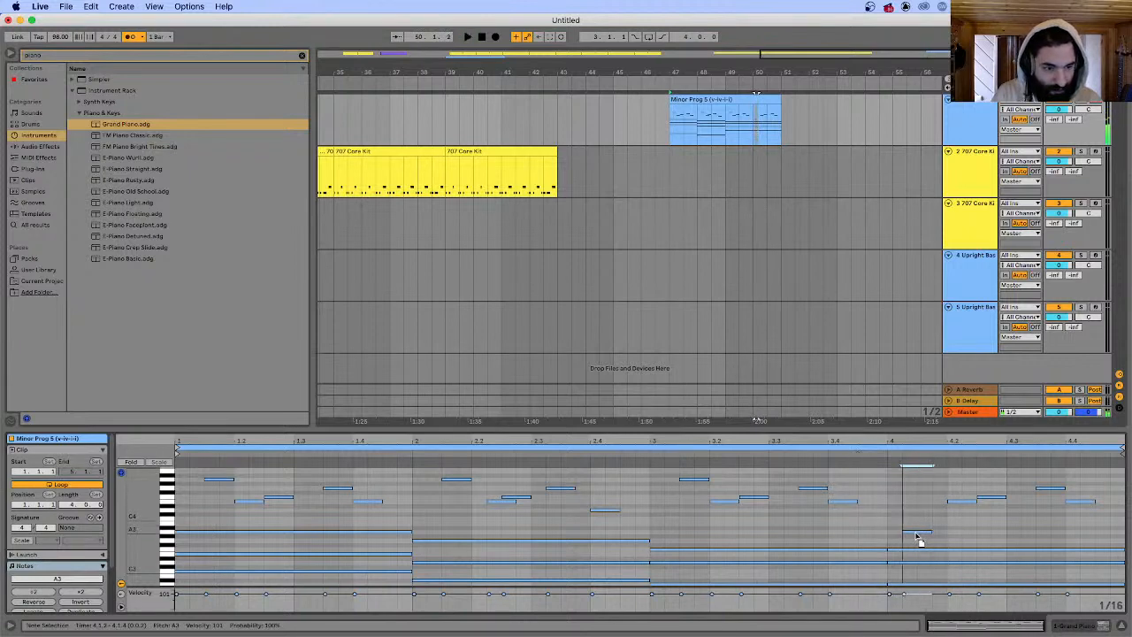
key(space)
click(872, 461)
key(space)
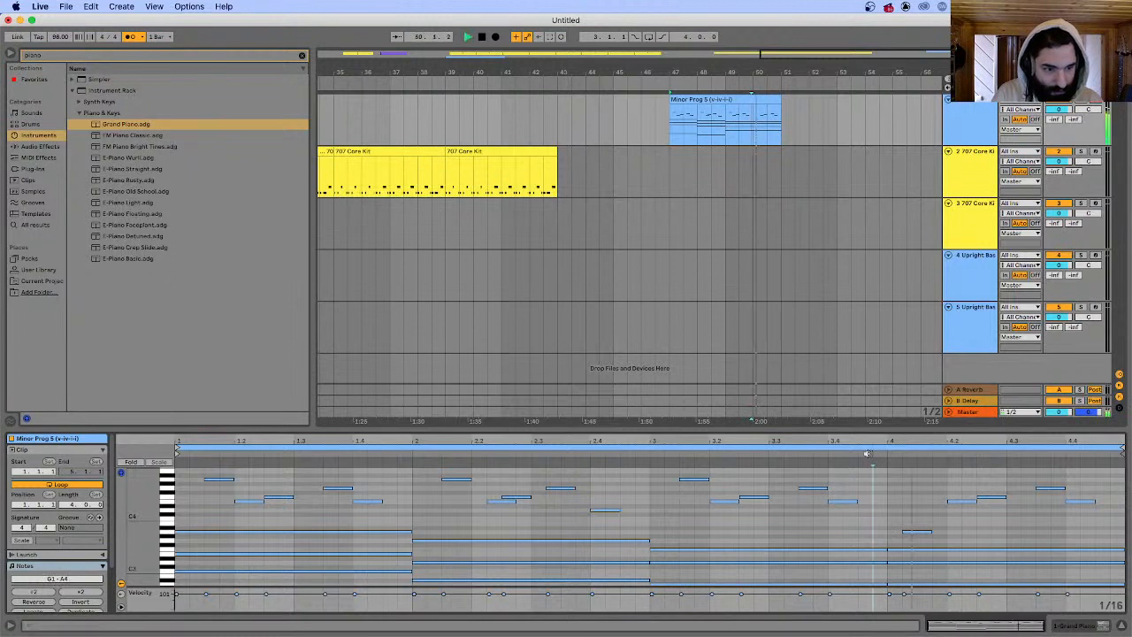
click(649, 464)
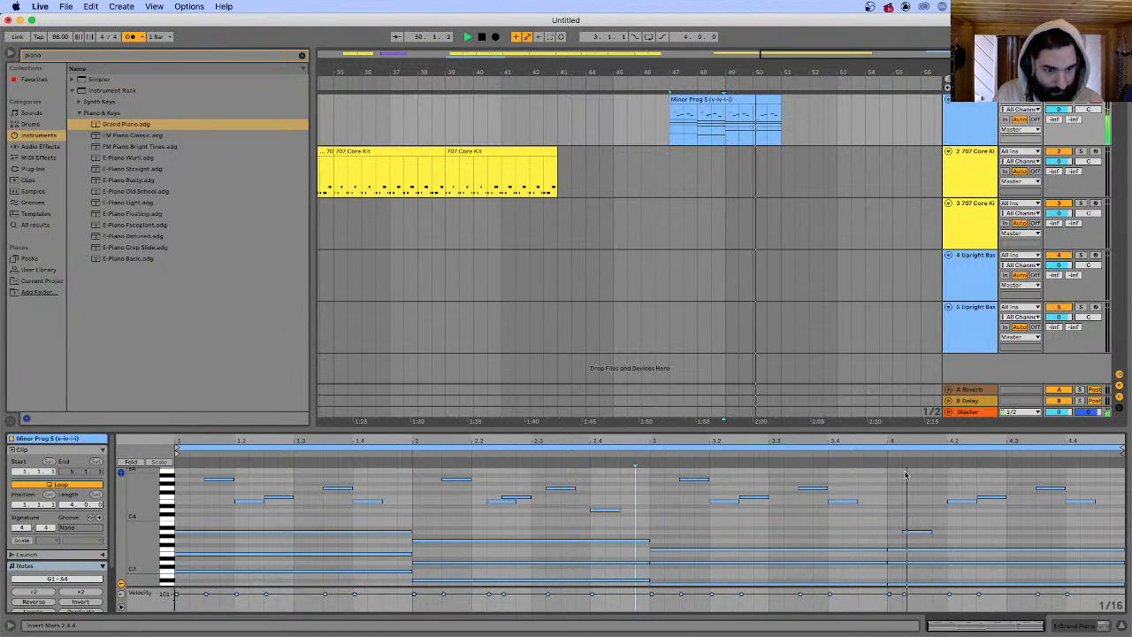
- Lower the bar 4 melody note at 4.2.1 to C4 and play the clip from the start
drag(964, 504, 965, 520)
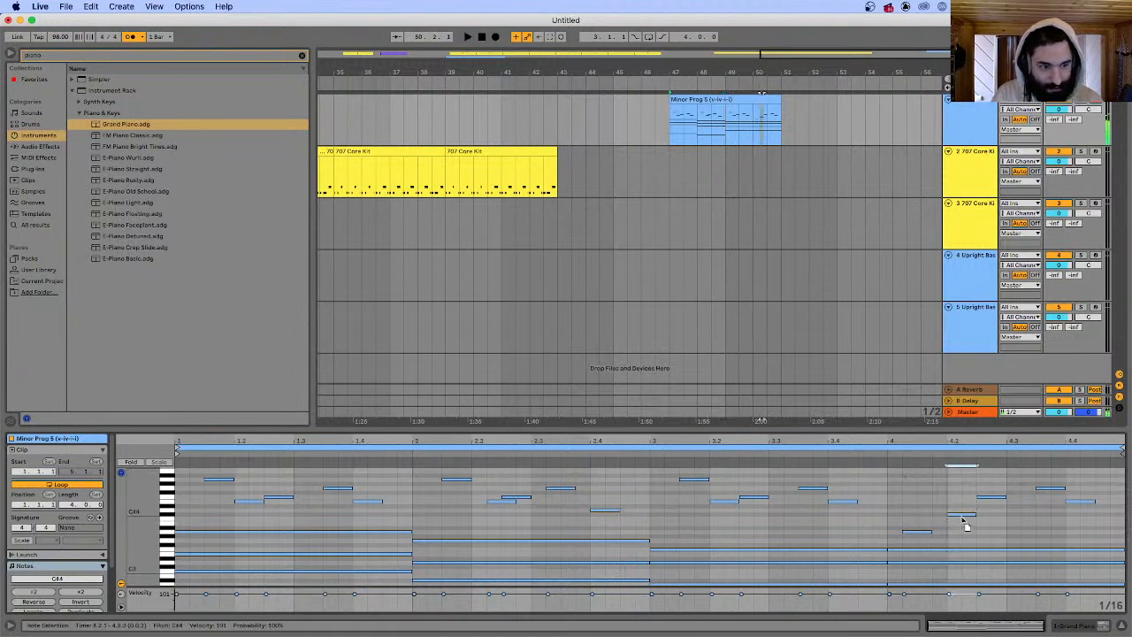
click(864, 460)
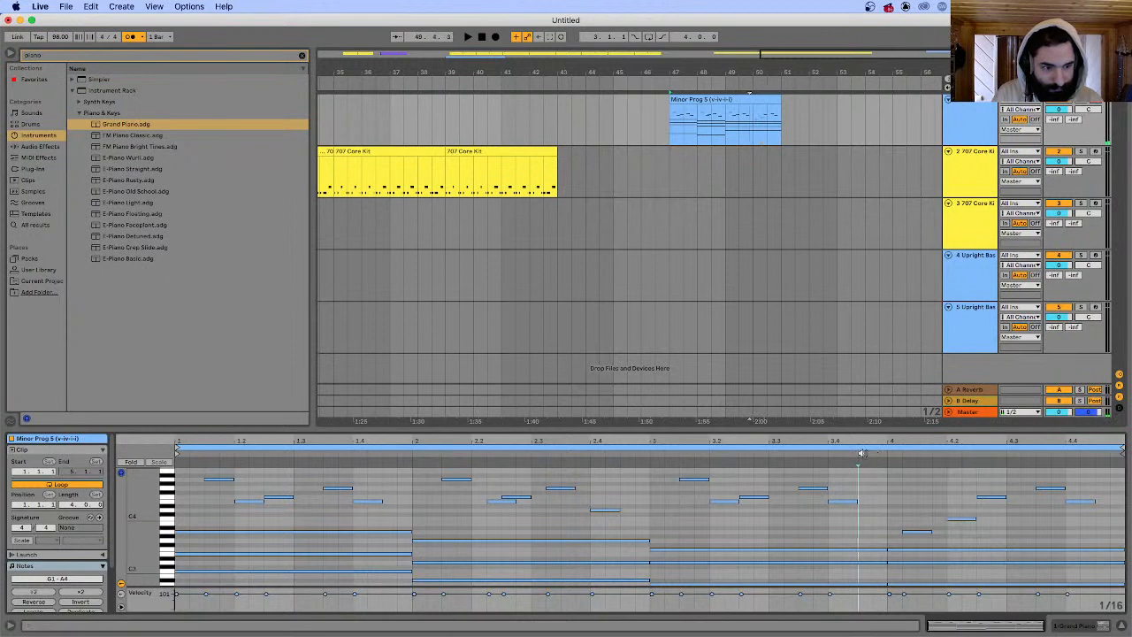
click(862, 453)
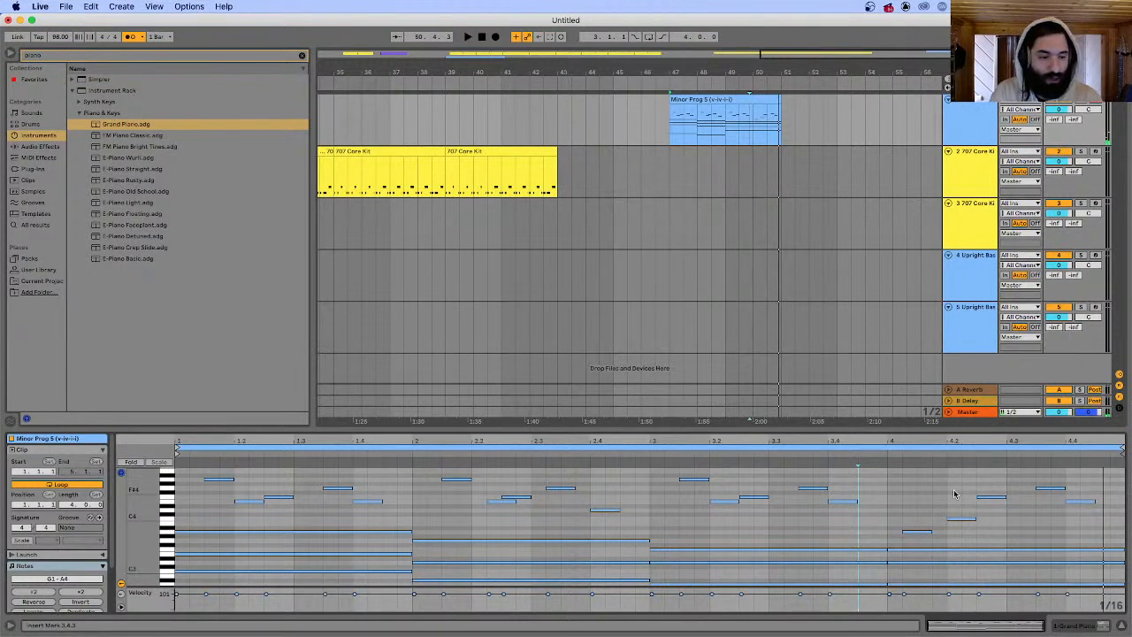
click(176, 485)
key(space)
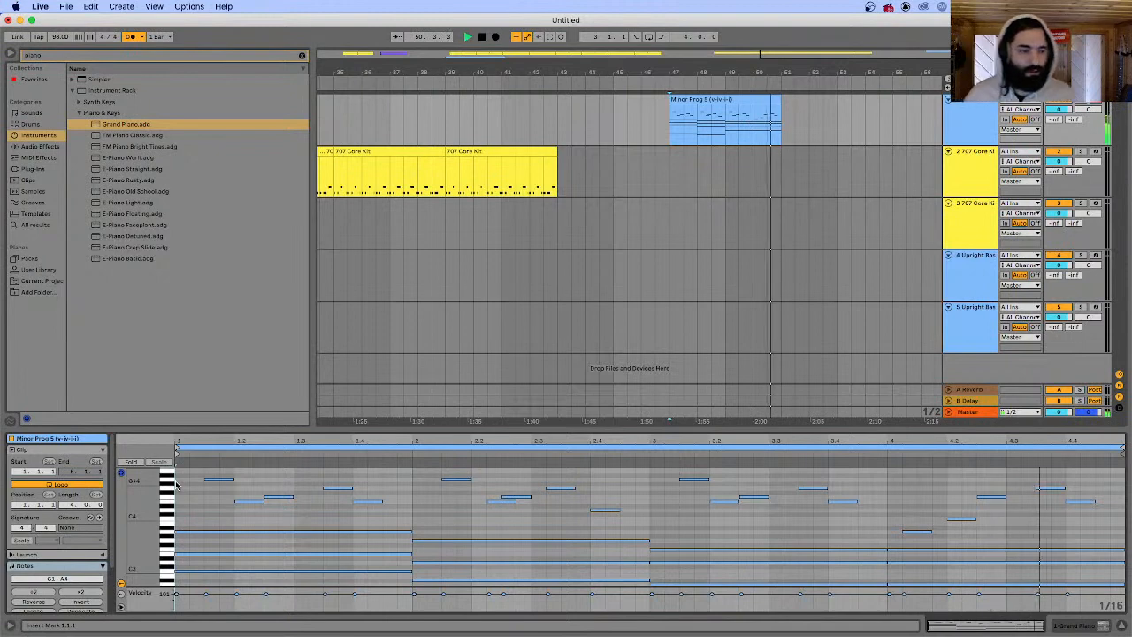
click(1037, 480)
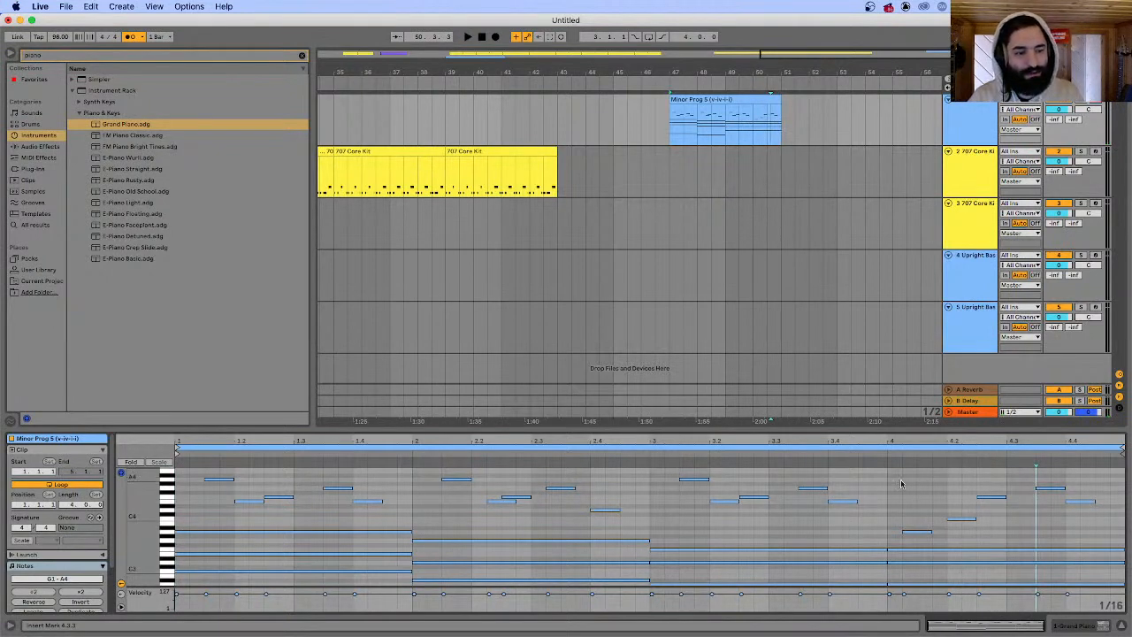
- Lower the bar 4 melody notes at 4.3.3 to D4 and at 4.4.1 to C4, and play the clip from 1.1.1
click(861, 456)
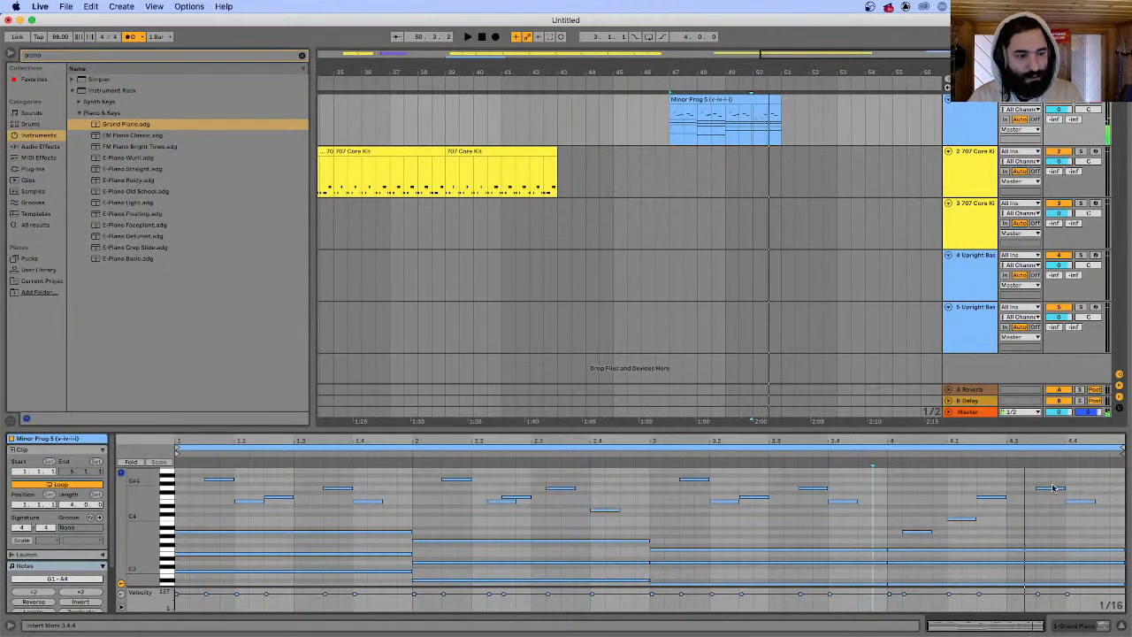
drag(1052, 488, 1054, 499)
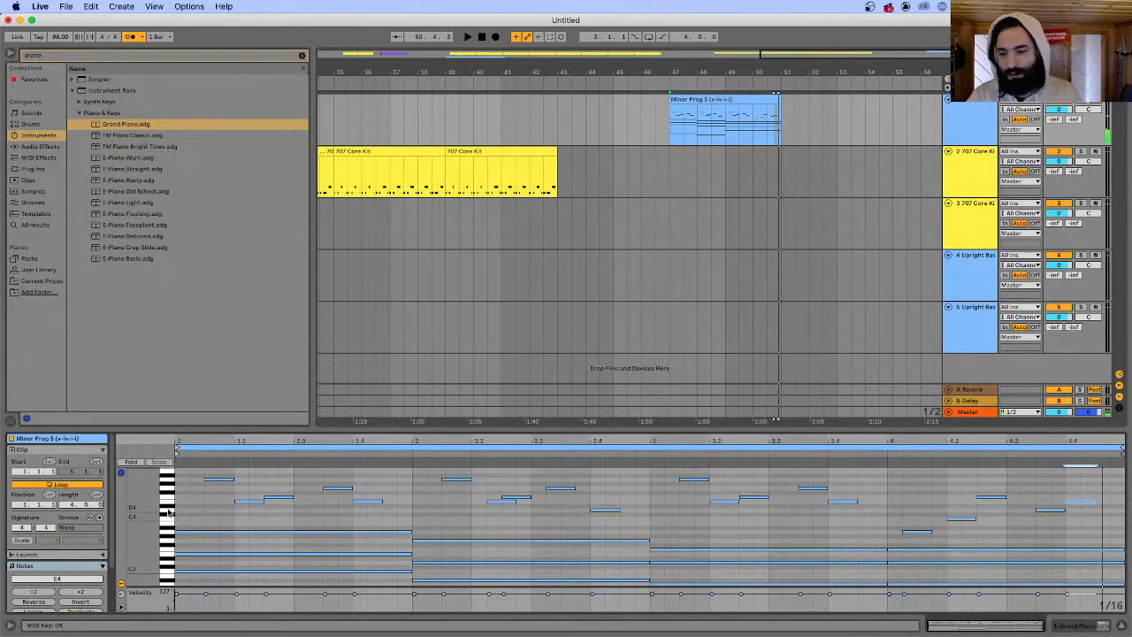
drag(1080, 504, 1084, 513)
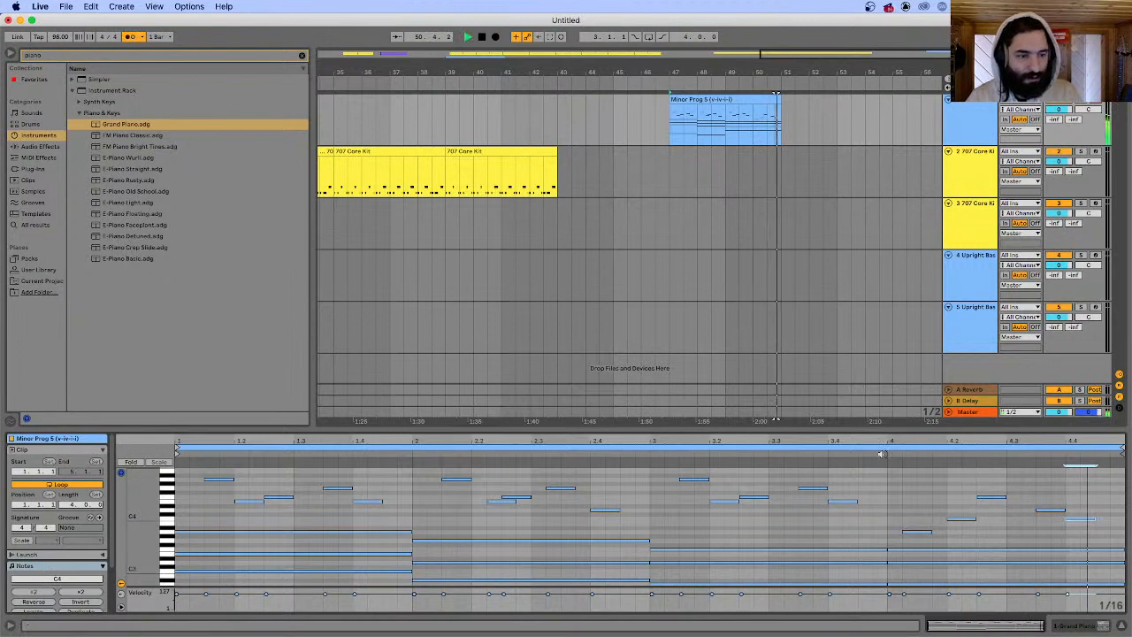
key(space)
click(183, 506)
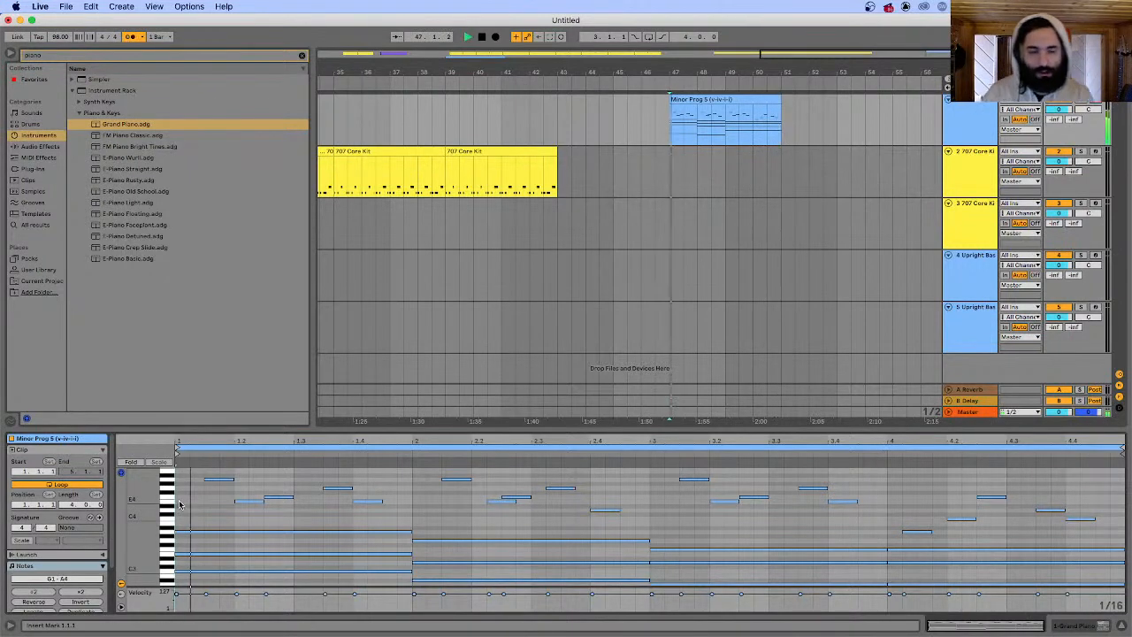
- Stop playback, switch to the Google Slides lesson and highlight the line "Switch the rhythm of the chords a bit"
key(space)
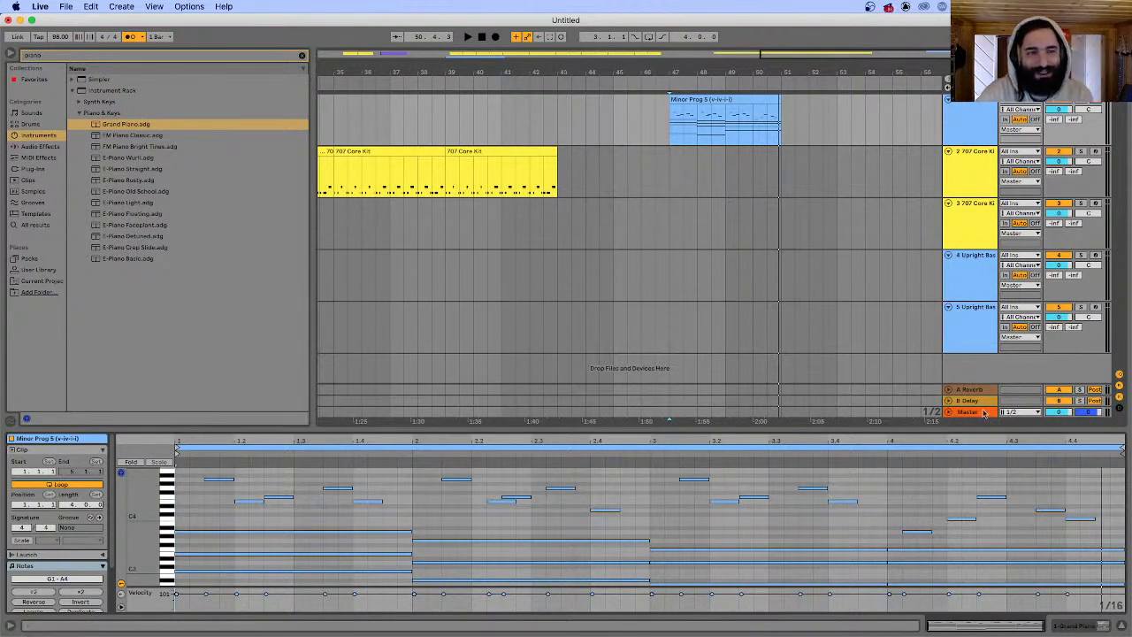
click(715, 97)
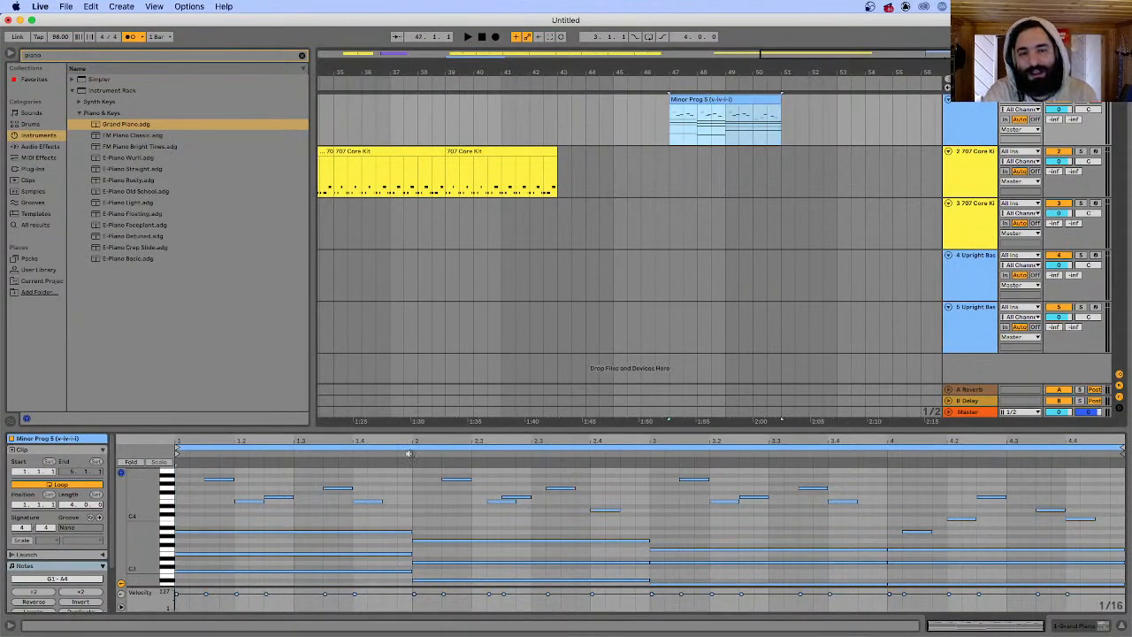
click(337, 611)
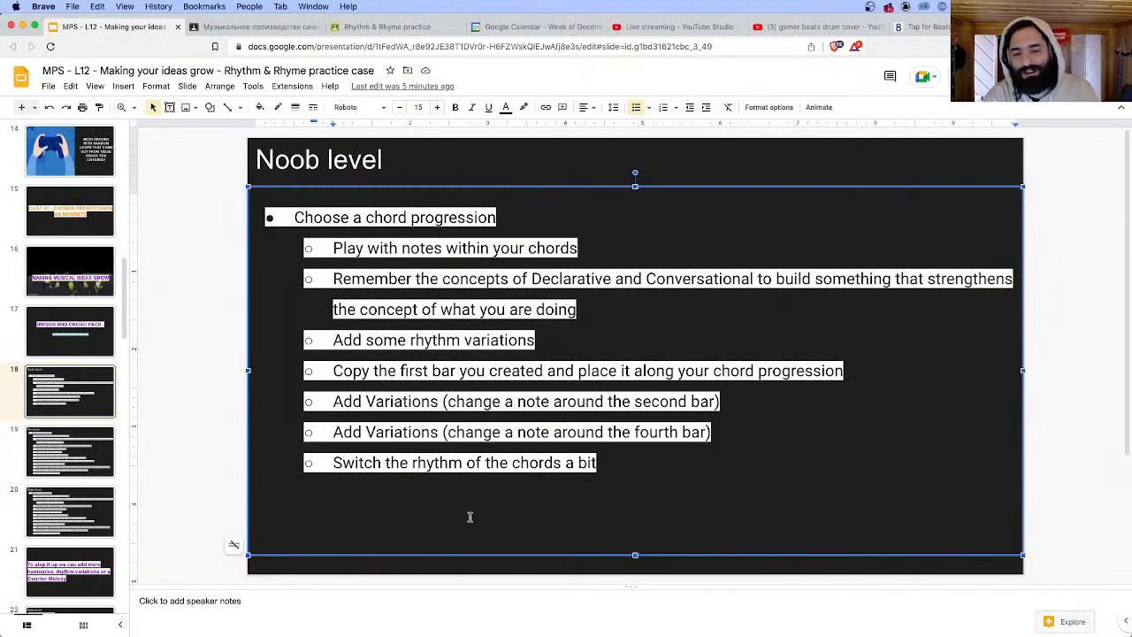
triple_click(428, 469)
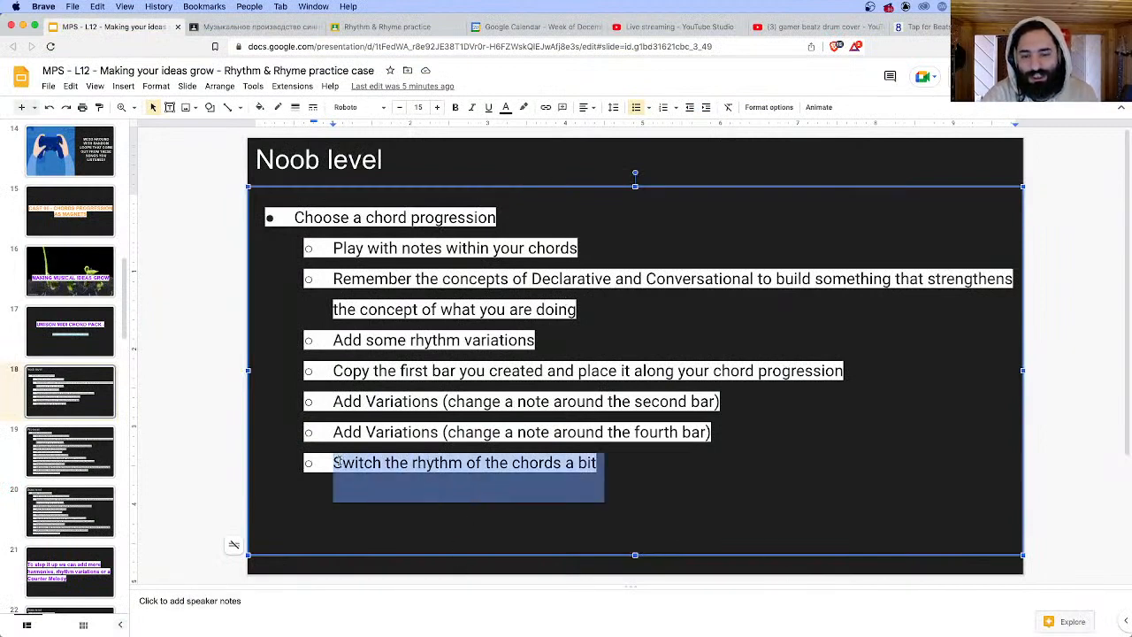
click(543, 473)
- Return to Ableton Live, shorten the bar 1 chord notes C3–A3 to end at 1.2.4 and duplicate them at 1.3.1
click(22, 24)
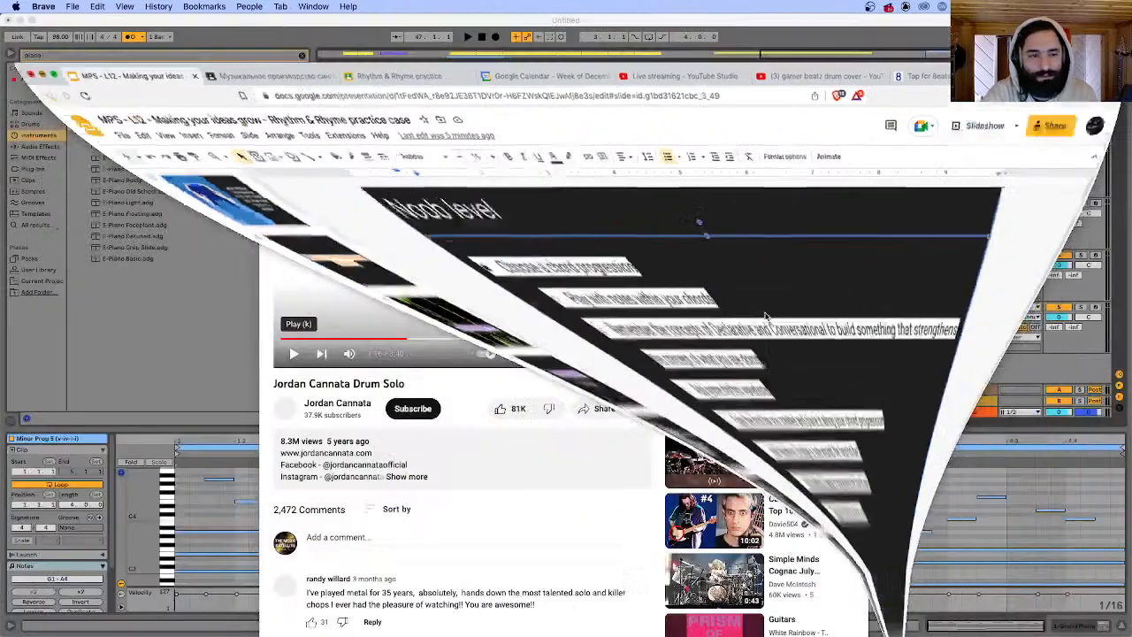
click(920, 188)
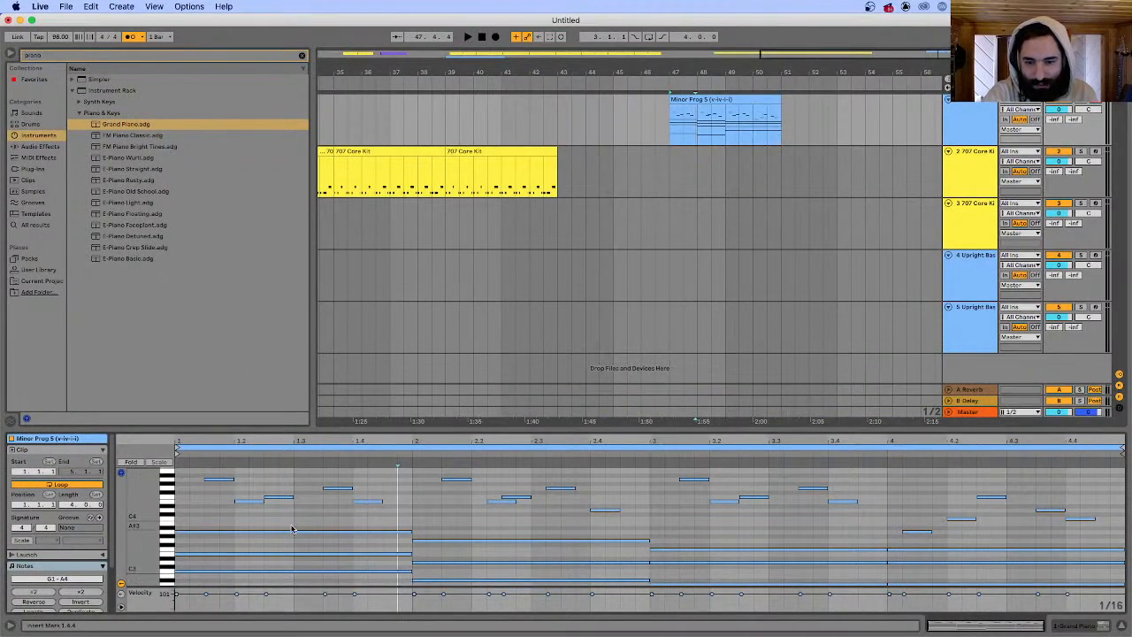
drag(316, 521, 316, 573)
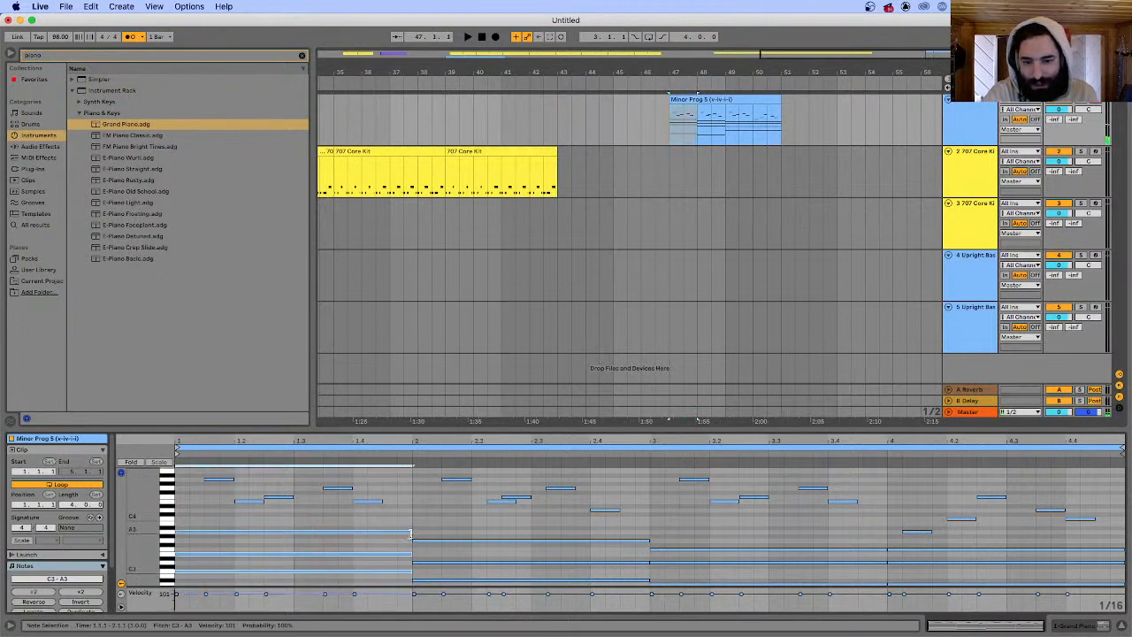
drag(408, 531, 311, 533)
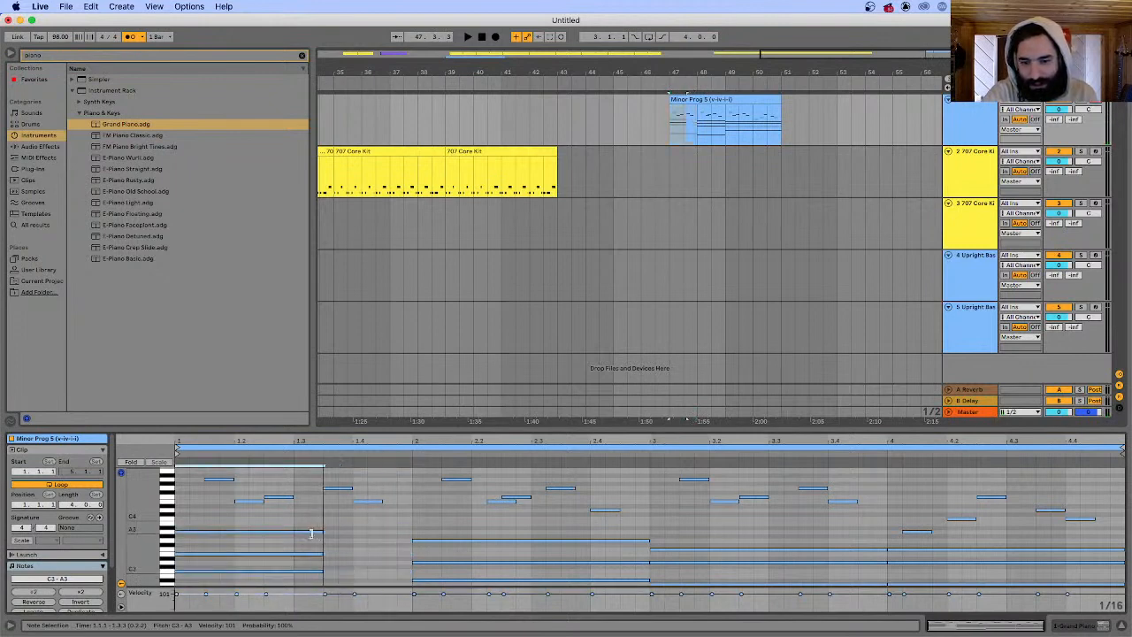
key(space)
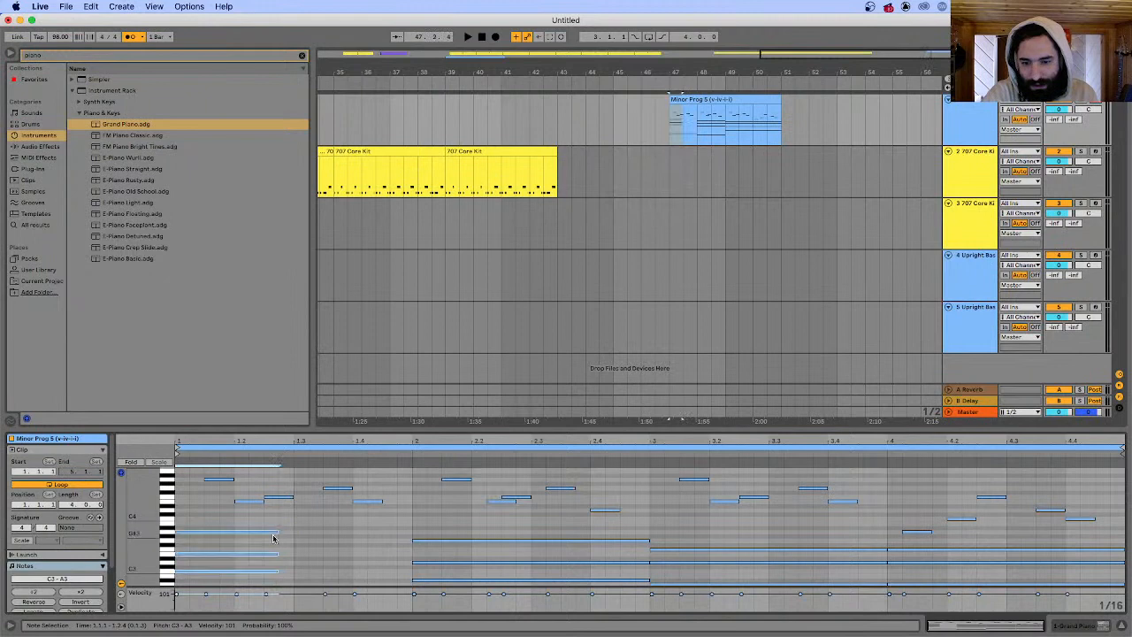
drag(256, 532, 371, 534)
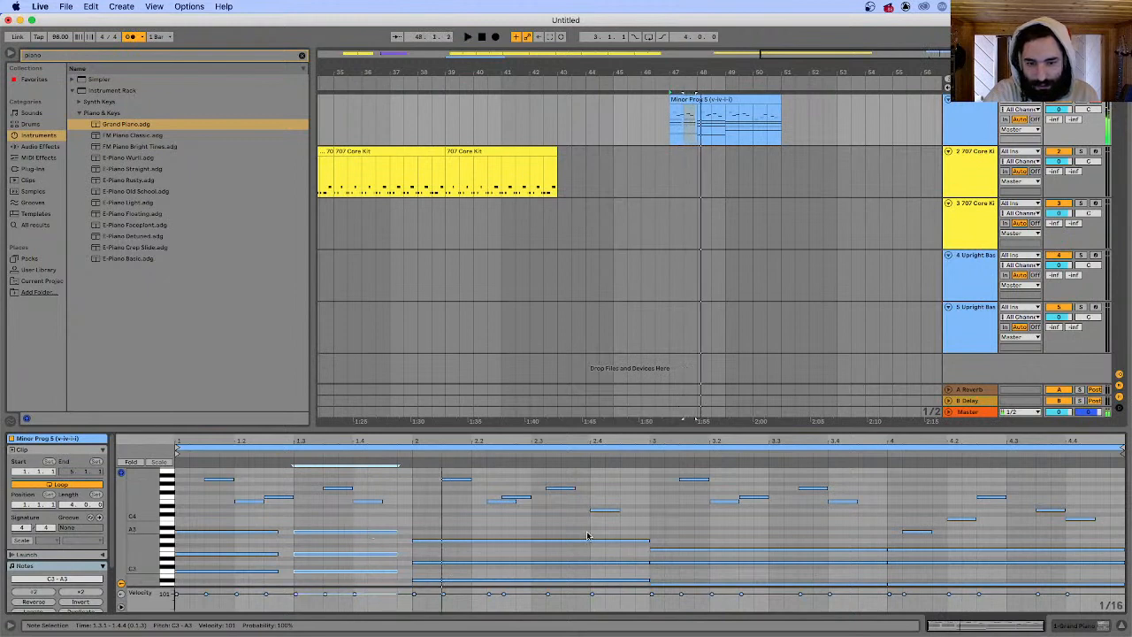
- Move the bar 2 chord notes A#2–G3 to start at 2.2.1
click(627, 539)
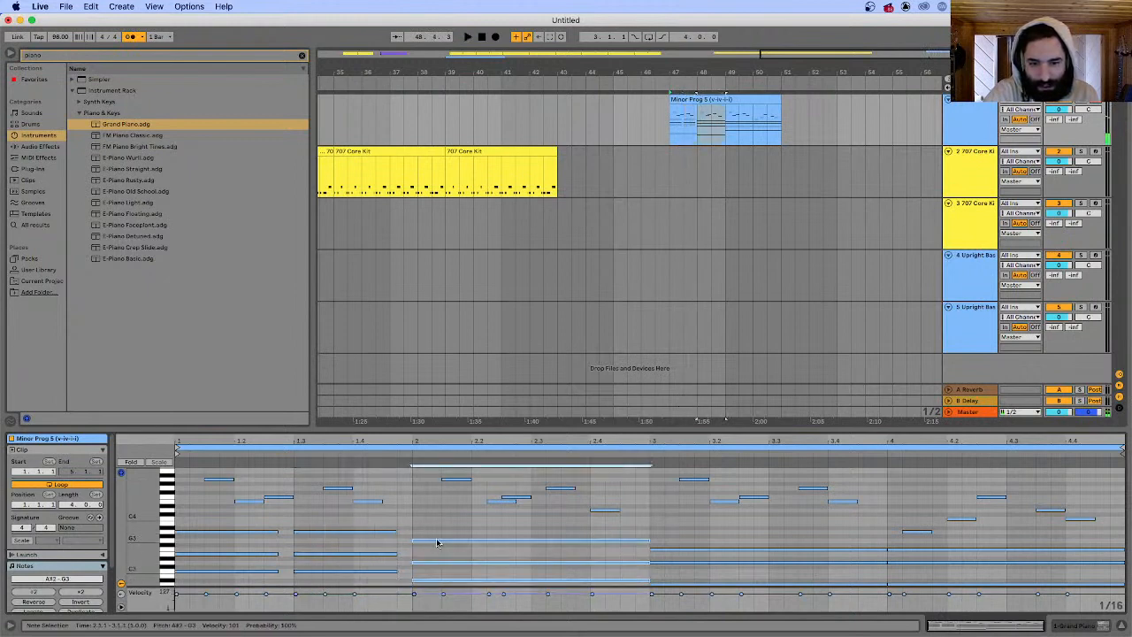
drag(437, 542, 494, 549)
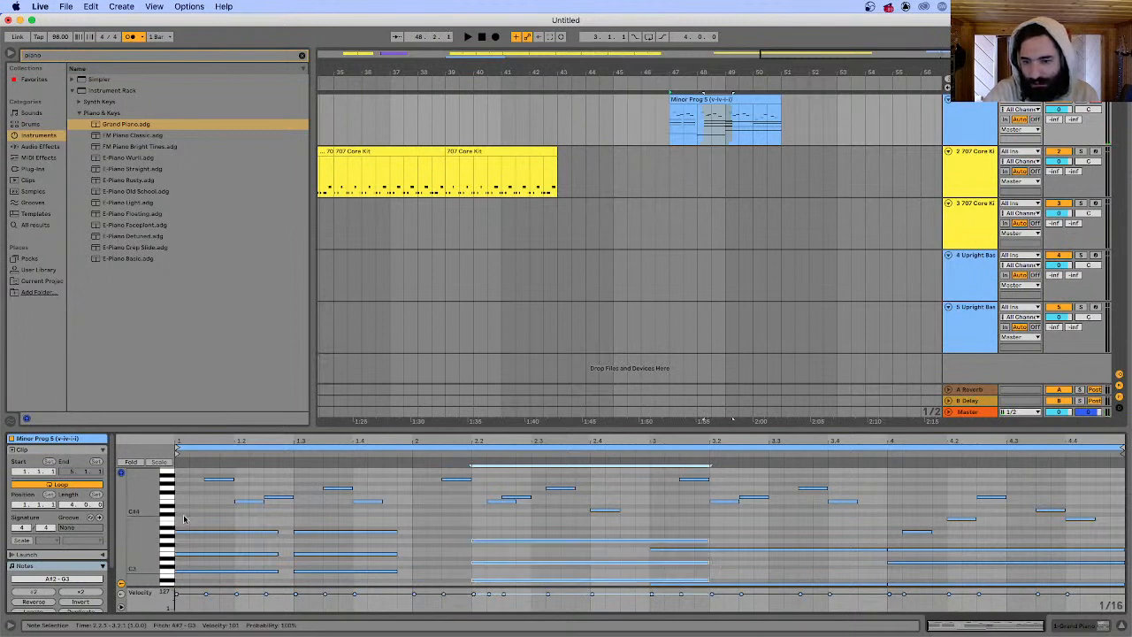
click(406, 531)
key(space)
- Extend the repeated bar 1 chord to end at 2.2.1 and play the clip
drag(406, 531, 392, 586)
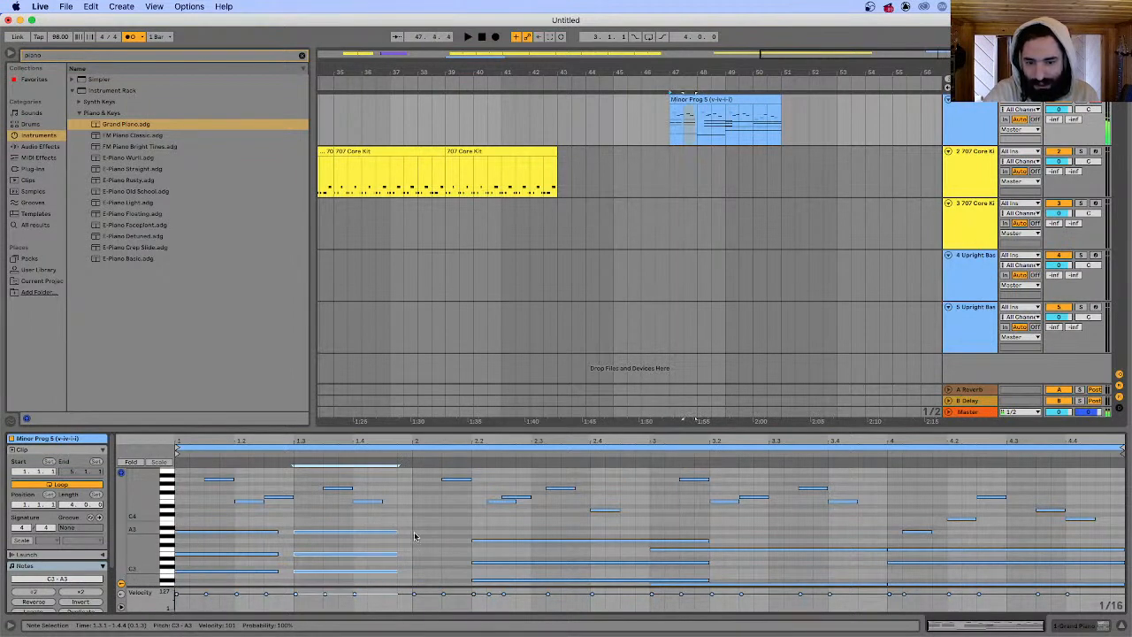
drag(397, 531, 431, 532)
key(space)
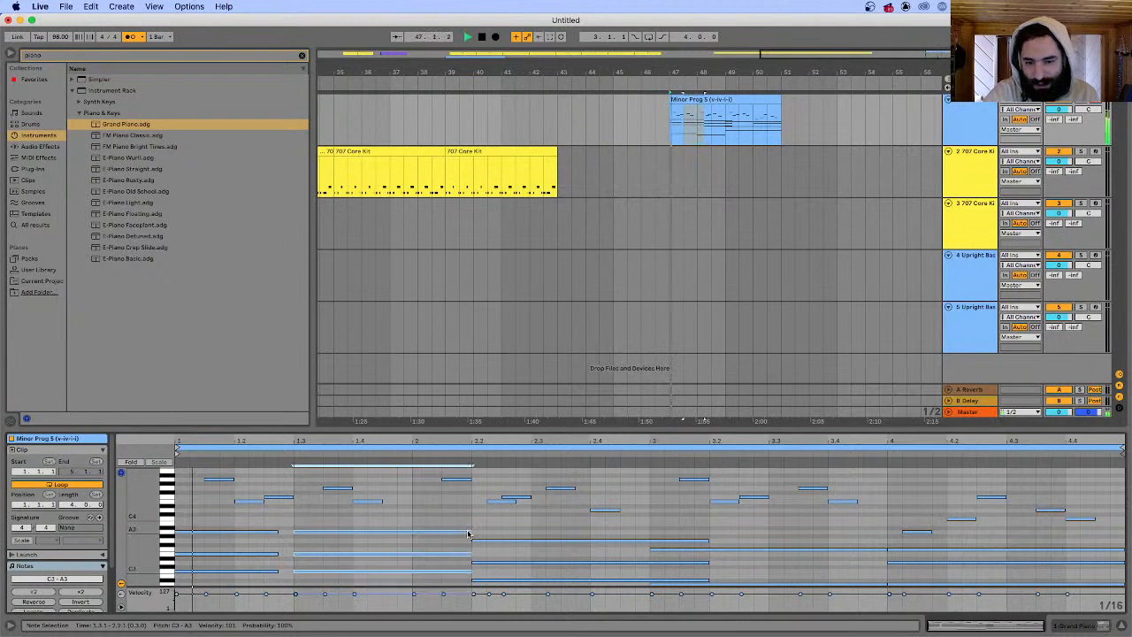
click(295, 519)
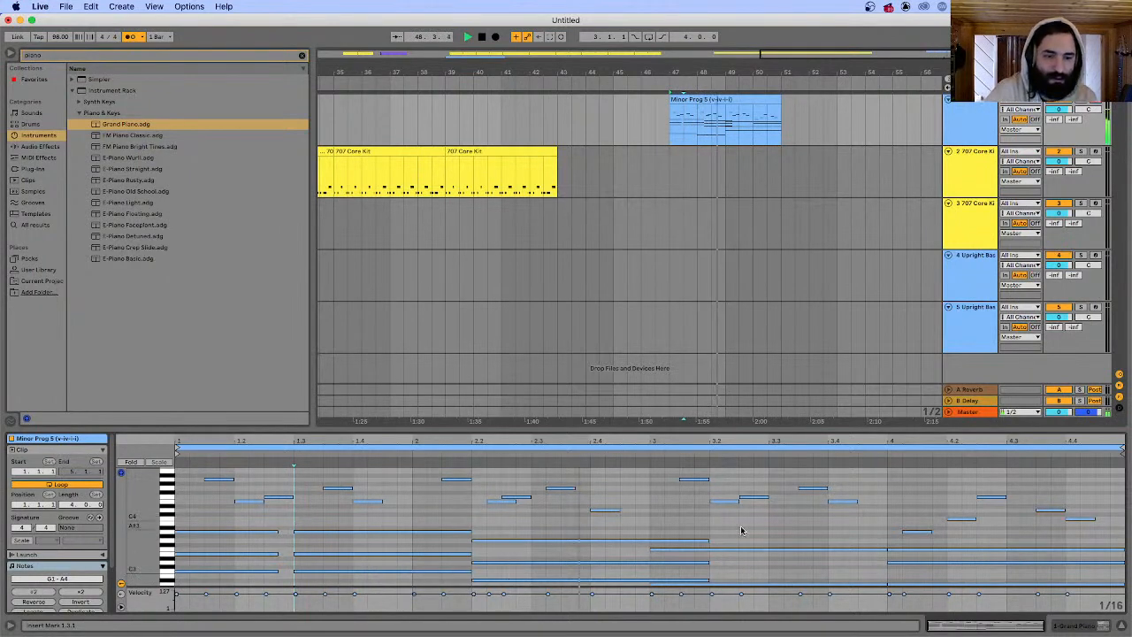
- Shift the bar 3 chord notes D2–F3 to start at 3.1.3 and play the clip from 1.1.1
scroll(726, 522, down, 2)
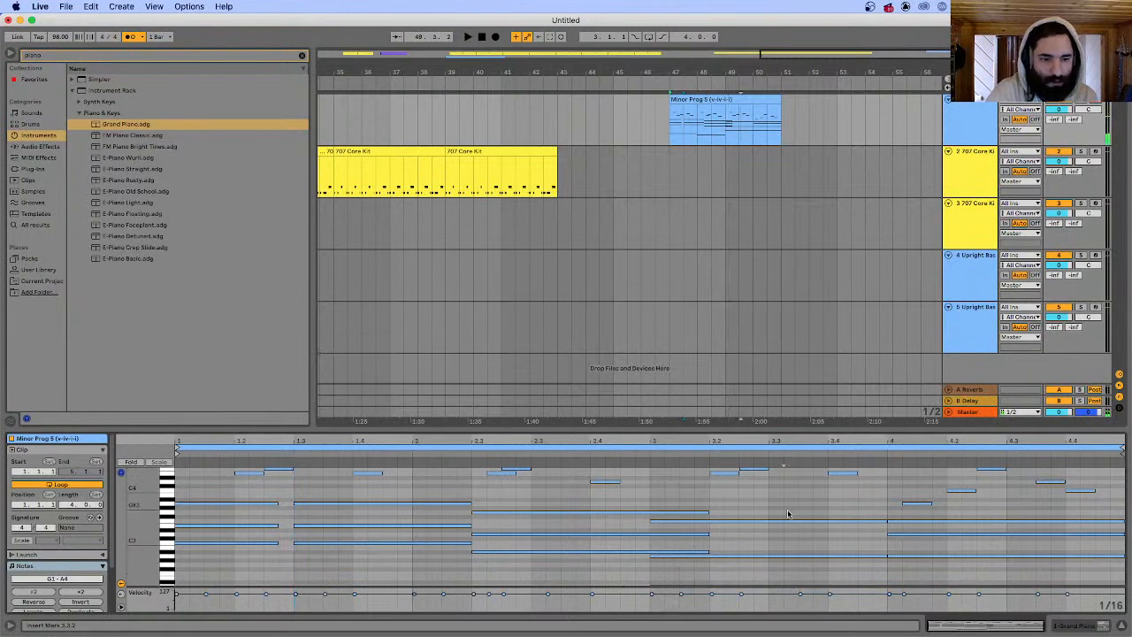
scroll(788, 516, down, 3)
drag(811, 567, 797, 482)
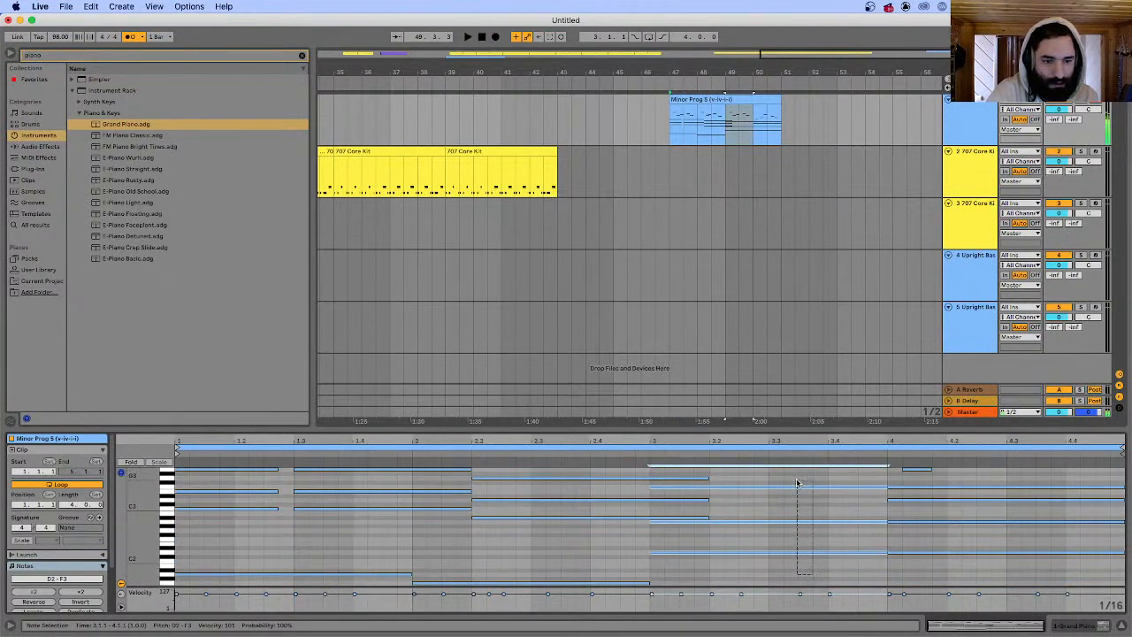
scroll(796, 522, up, 2)
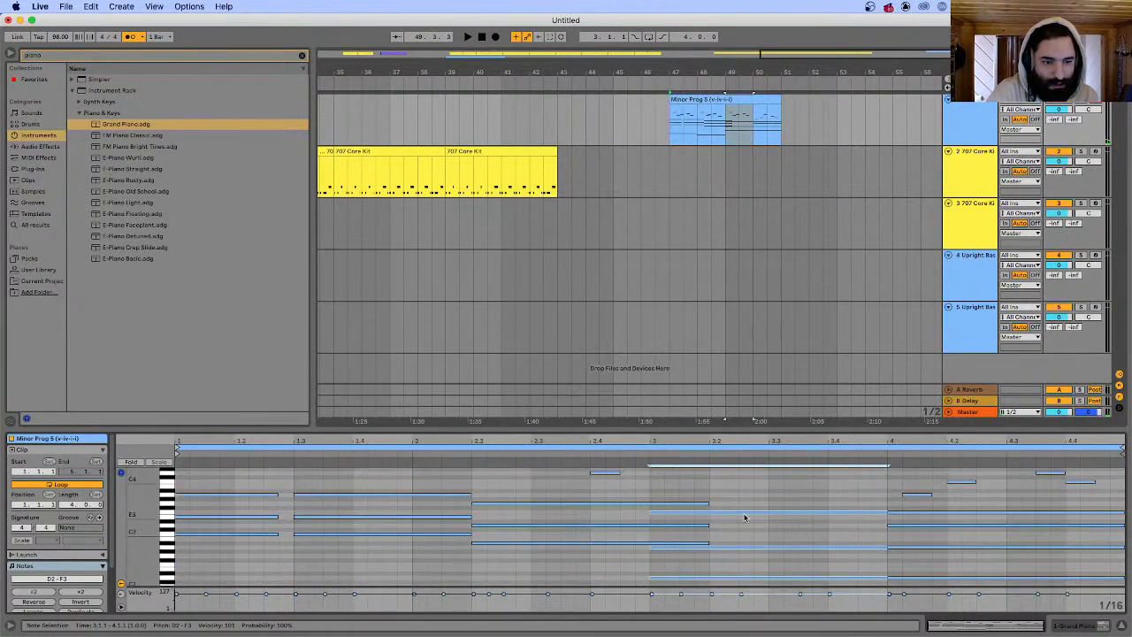
scroll(745, 518, up, 1)
drag(717, 521, 746, 522)
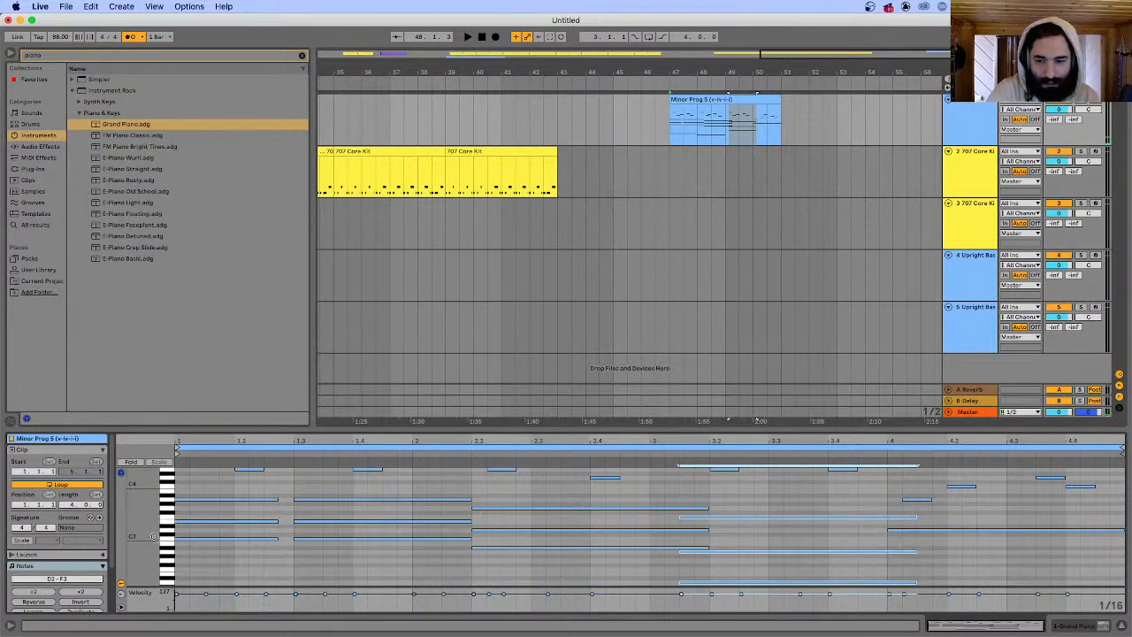
click(181, 579)
key(space)
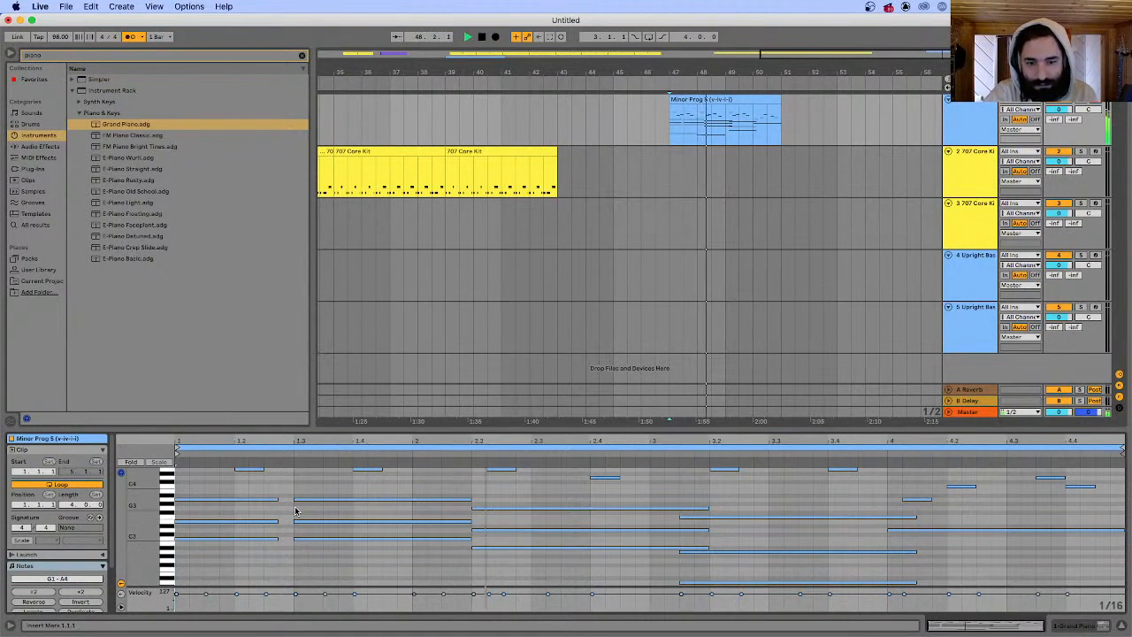
scroll(531, 524, up, 1)
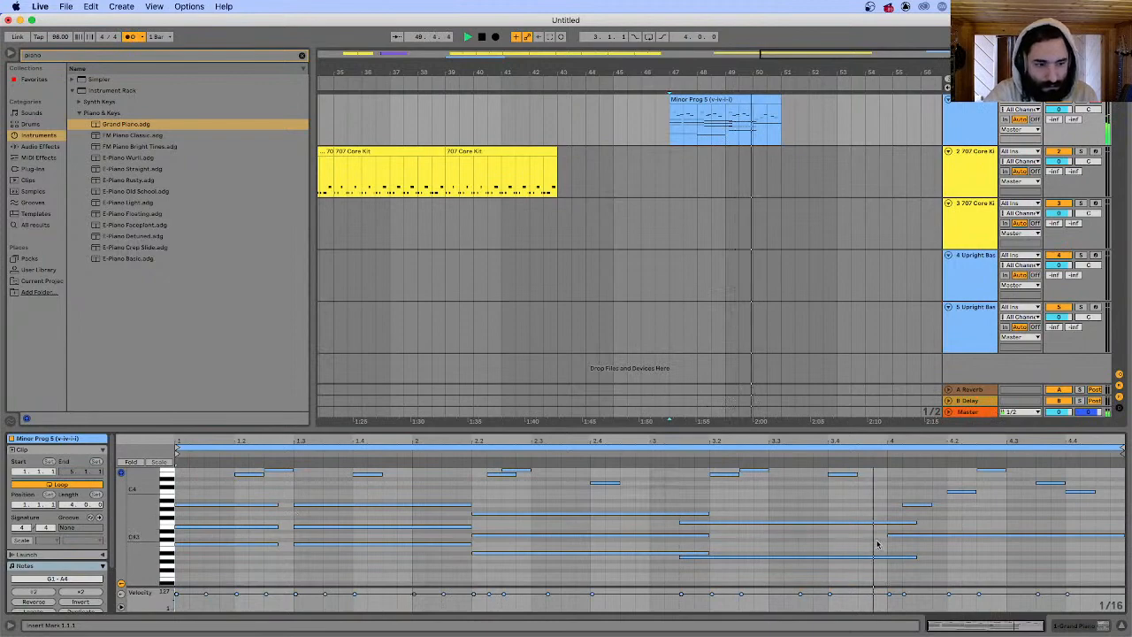
scroll(910, 543, down, 1)
scroll(910, 544, up, 4)
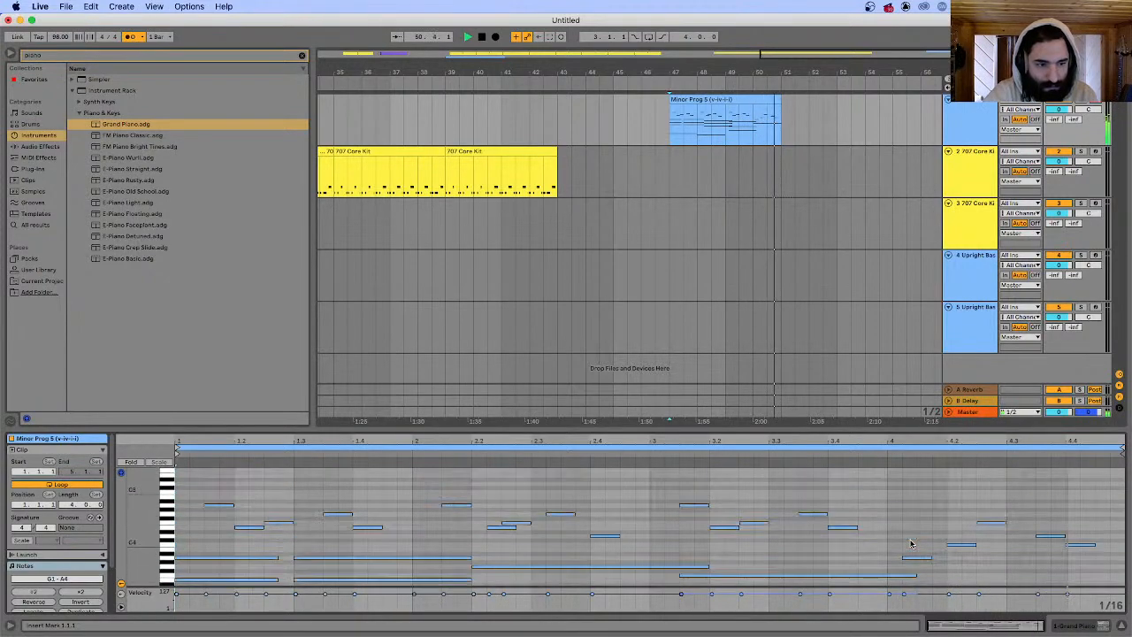
- Undo the bar 3 chord shift and the extension of the repeated bar 1 chord
scroll(937, 566, down, 1)
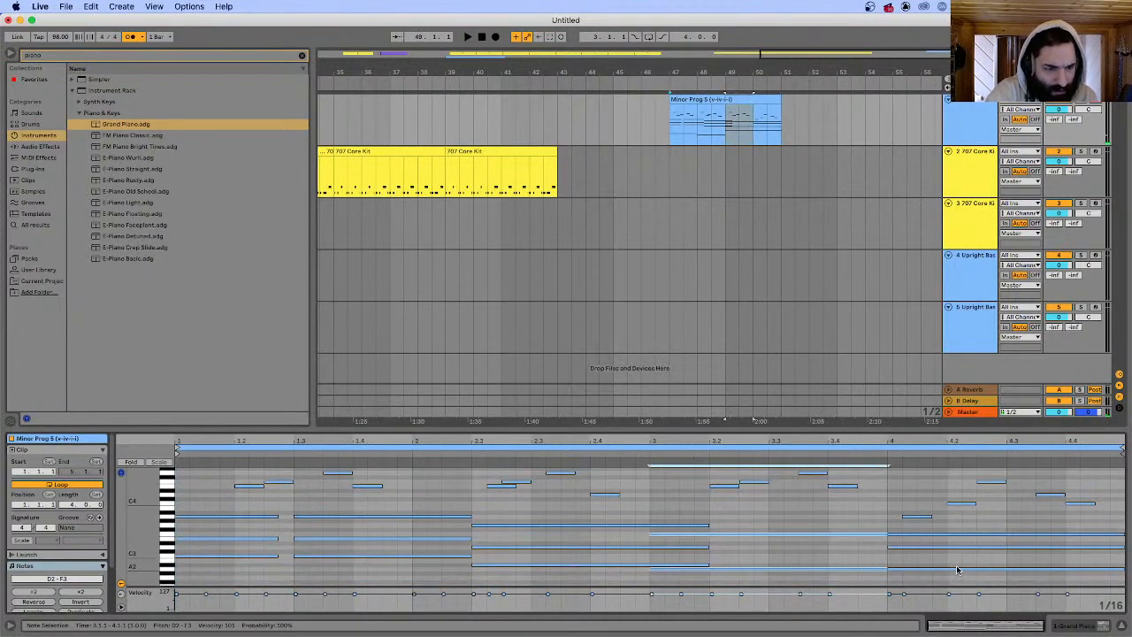
scroll(884, 562, down, 3)
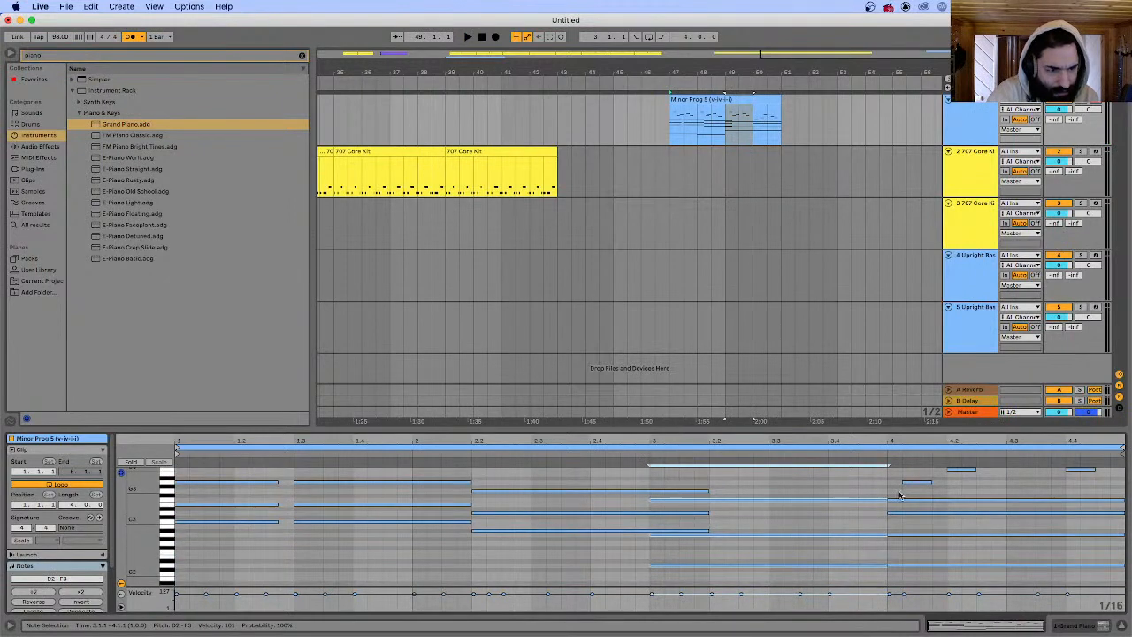
drag(900, 494, 907, 586)
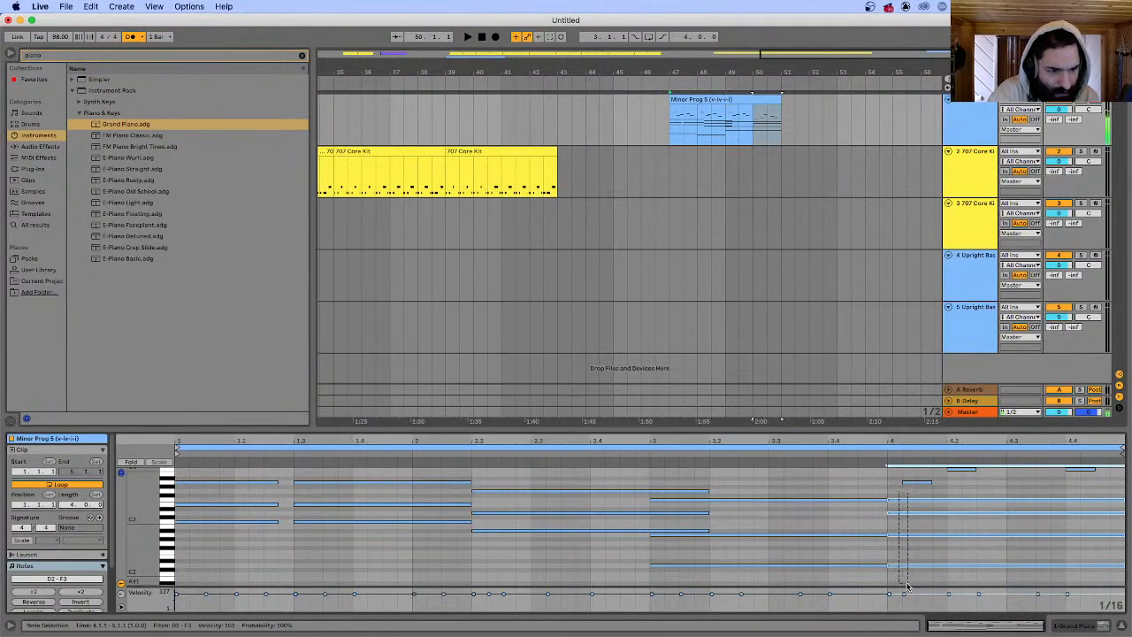
click(909, 513)
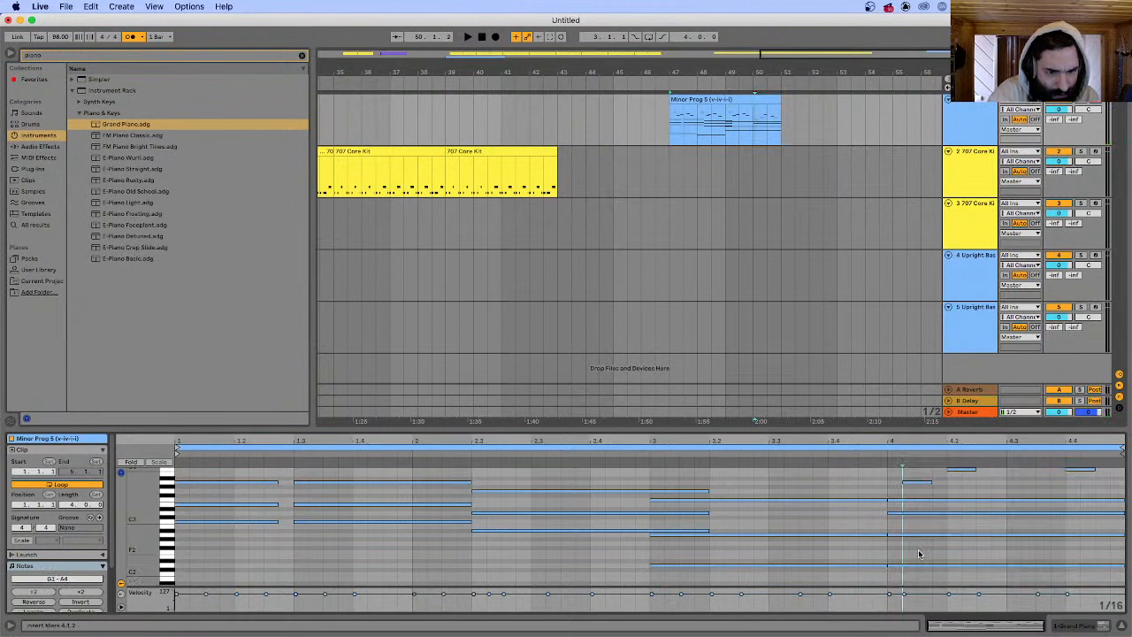
key(super+z)
key(super+z)
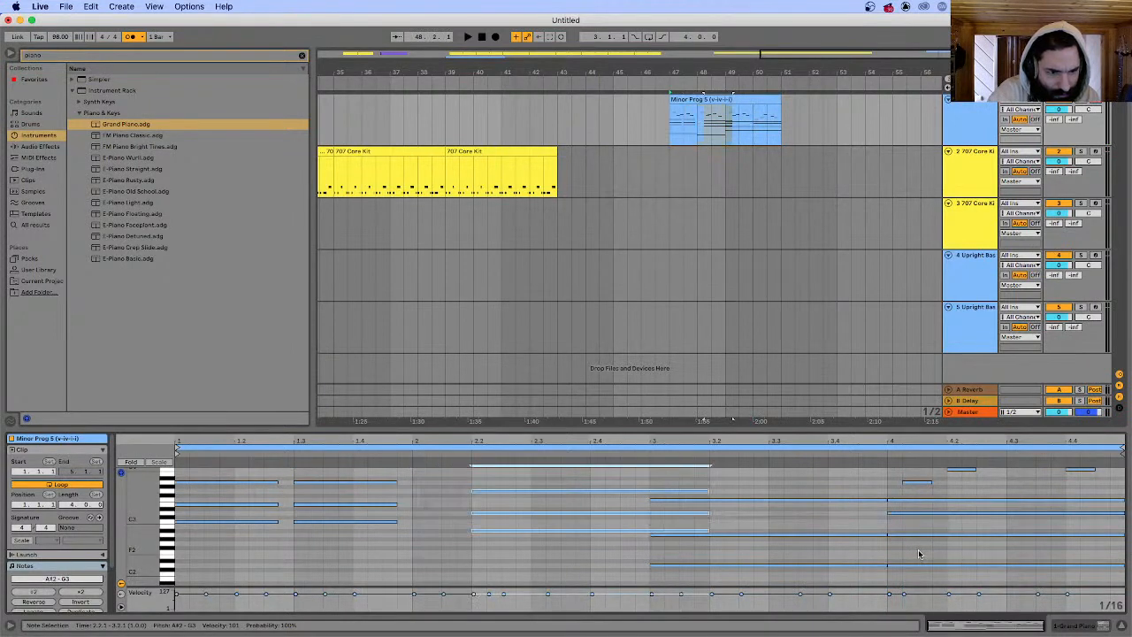
- Move the bar 4 chord notes D2–F3 to start at 4.2.1 and the bar 3 chord notes to start at 3.2.1
drag(922, 581, 960, 506)
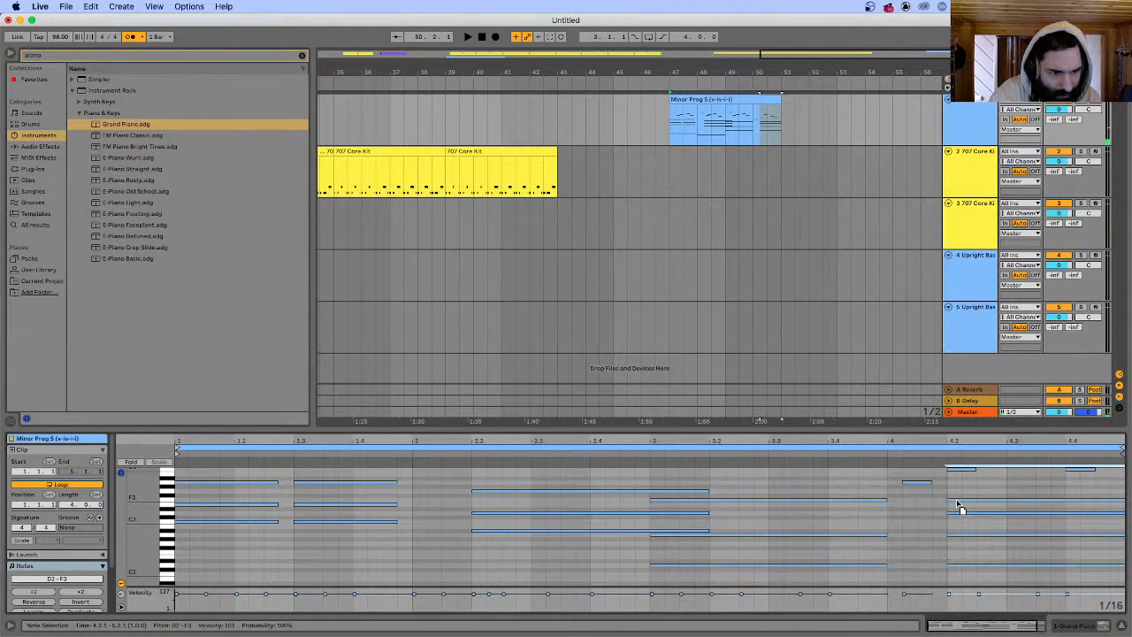
drag(816, 483, 815, 586)
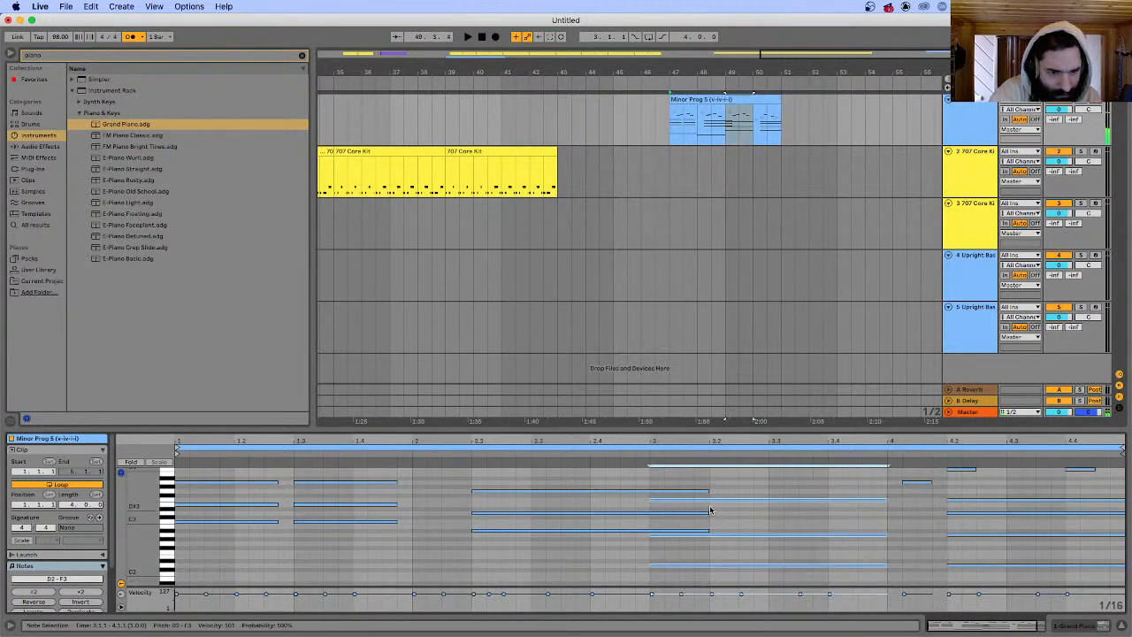
drag(731, 488, 733, 584)
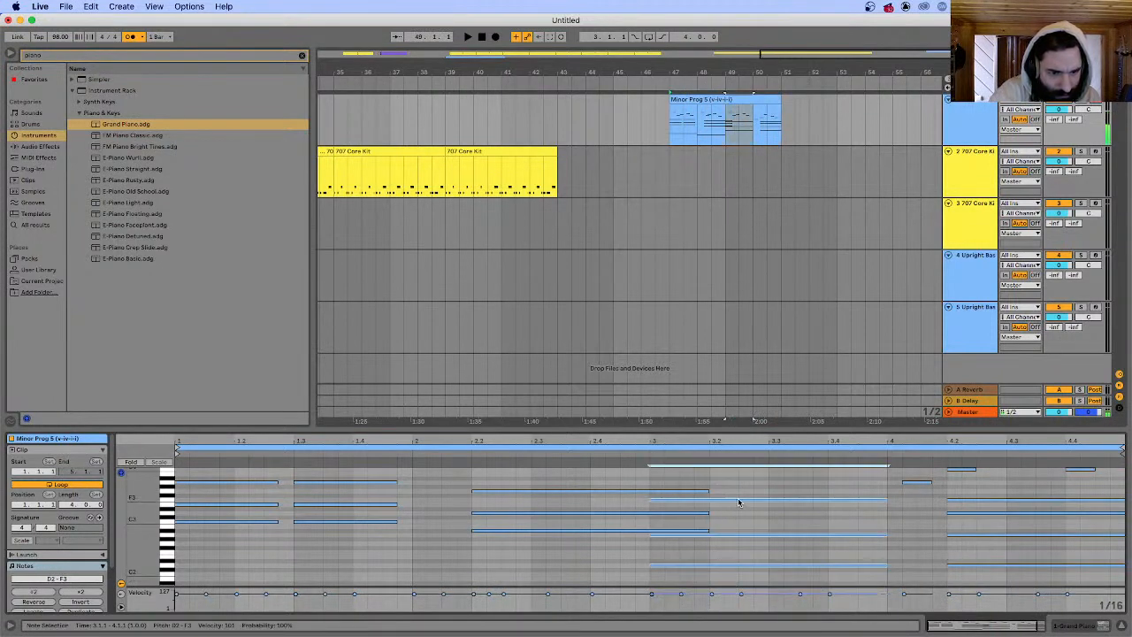
drag(738, 502, 796, 503)
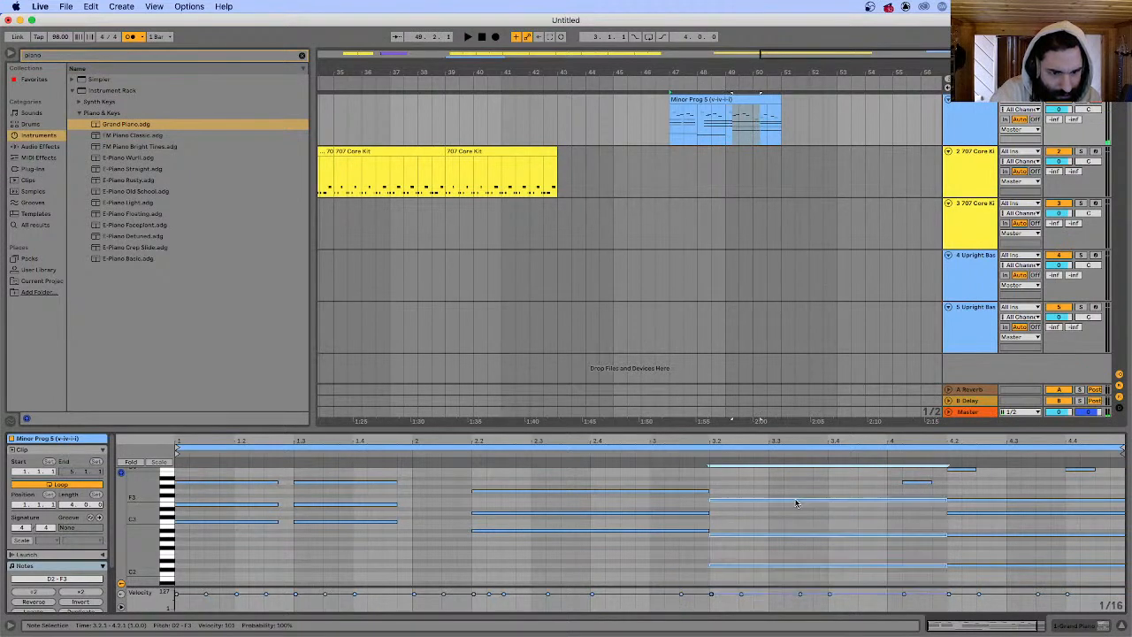
- Play the clip to its end to audition the delayed chords against the melody, and stop playback
key(space)
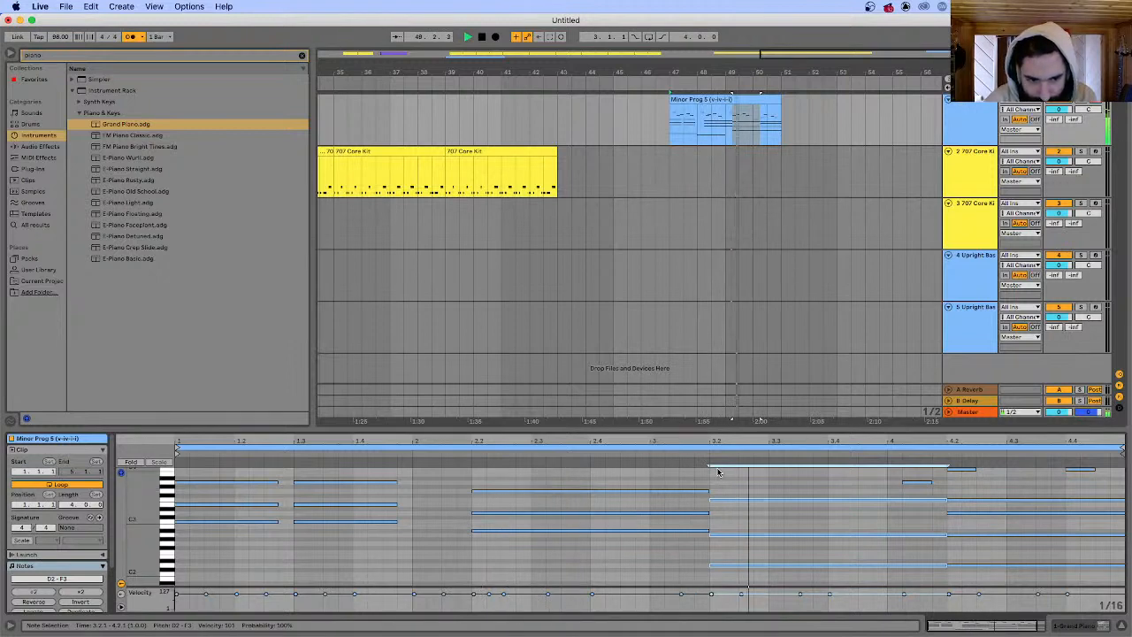
scroll(873, 495, up, 3)
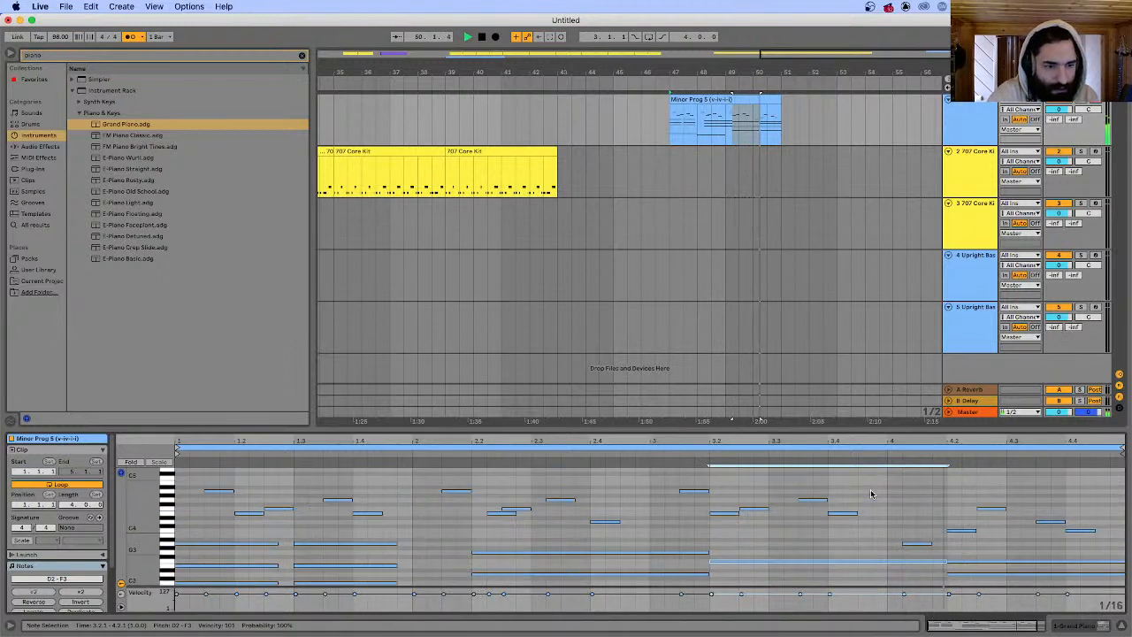
scroll(872, 493, up, 4)
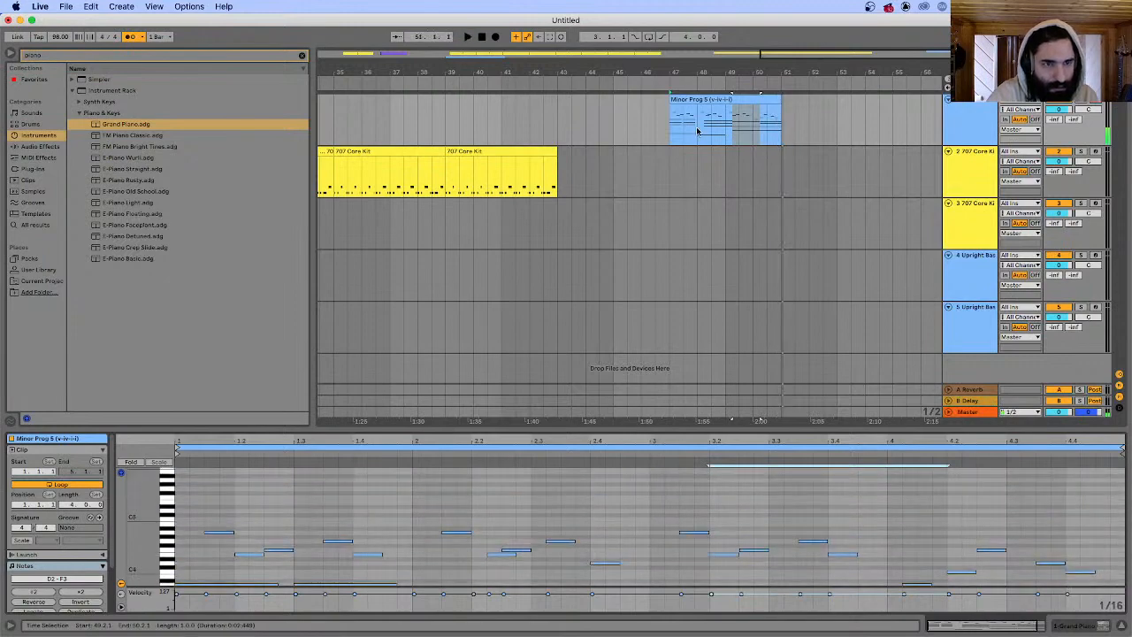
key(space)
mouse_move(557, 633)
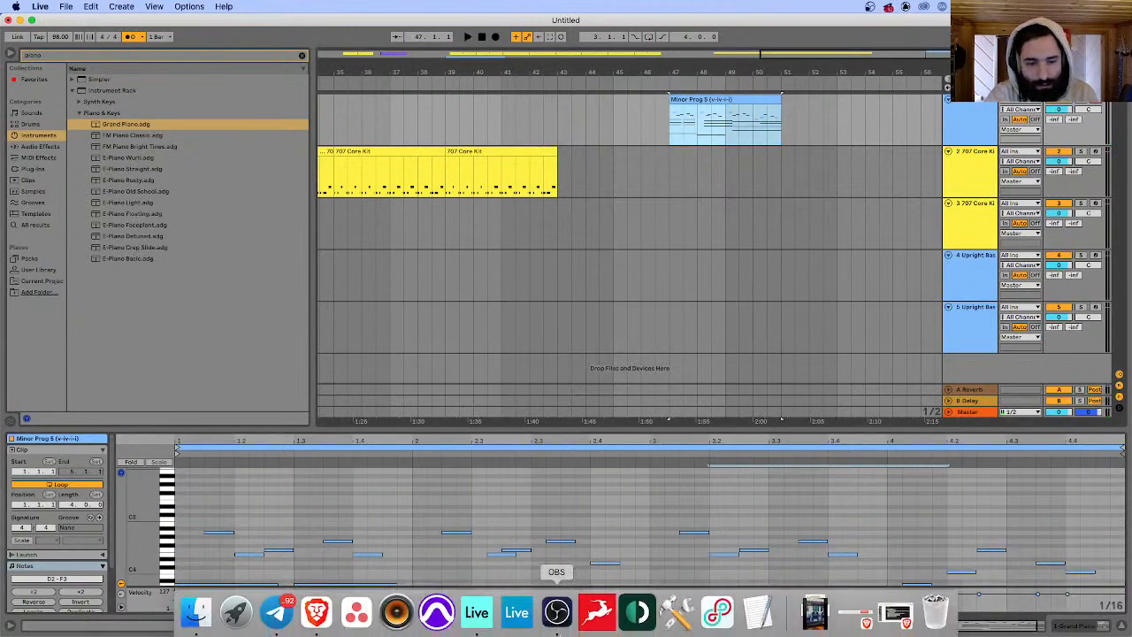
click(316, 614)
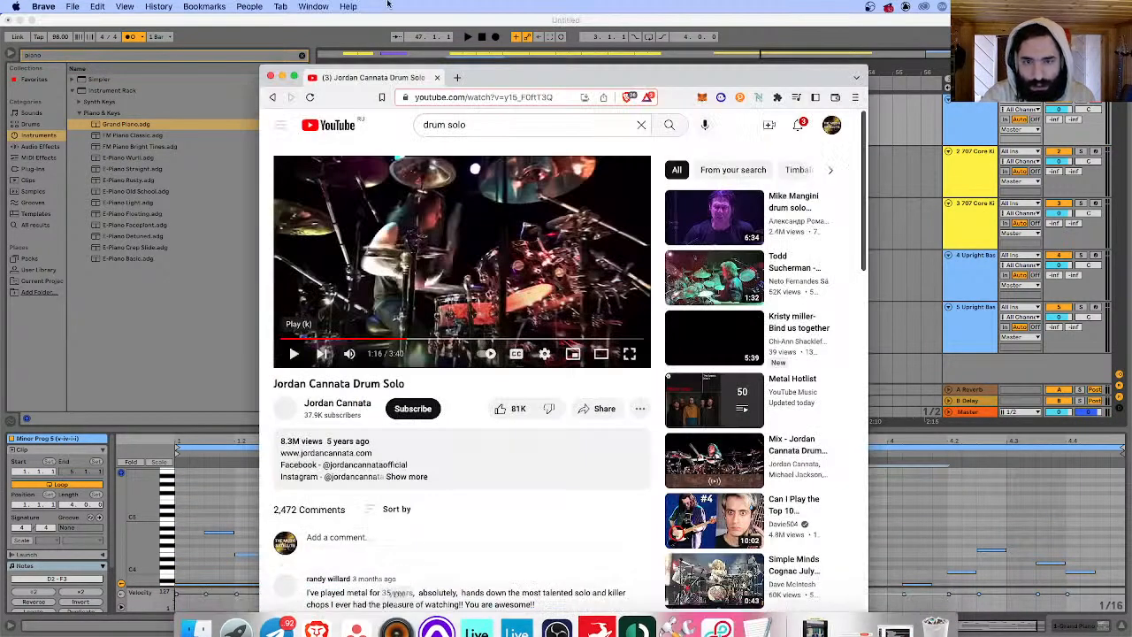
mouse_move(708, 633)
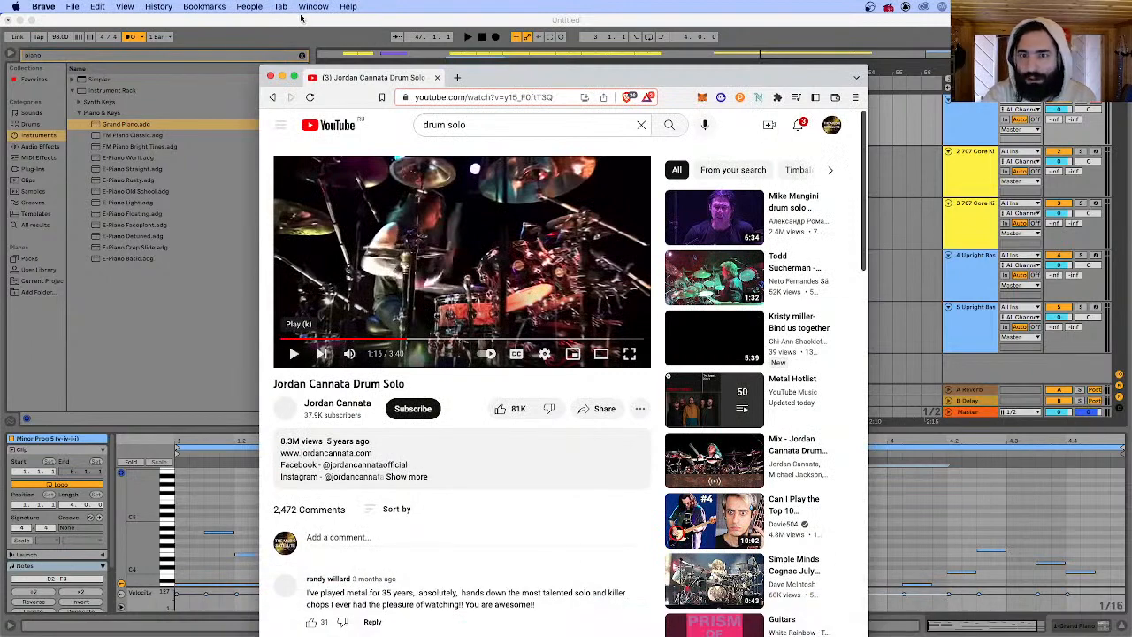
click(238, 33)
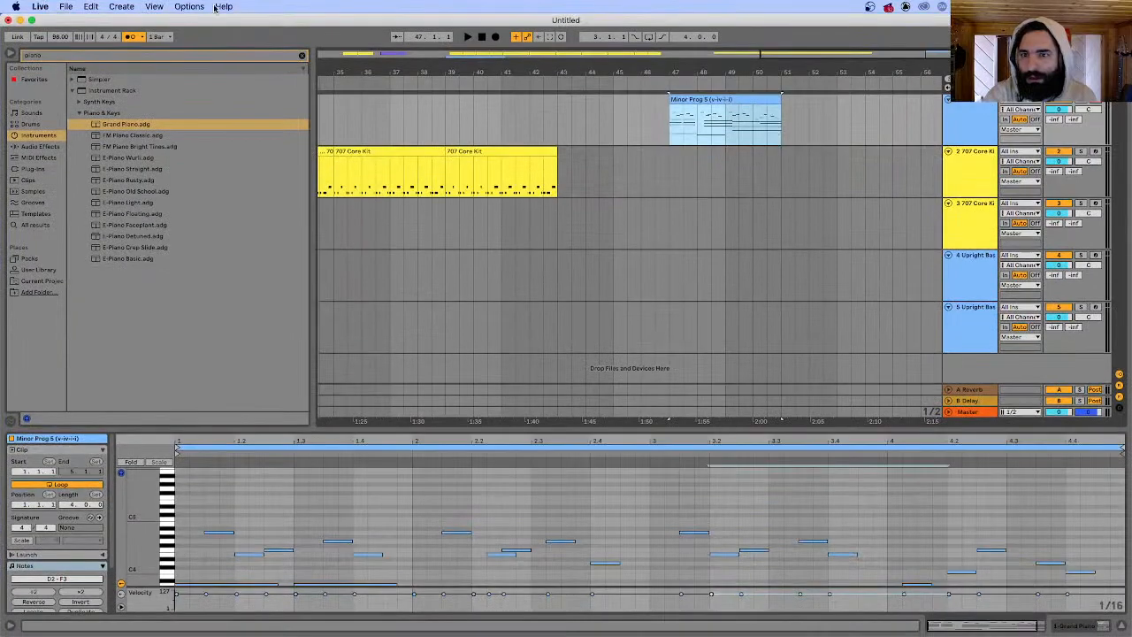
click(189, 6)
click(362, 177)
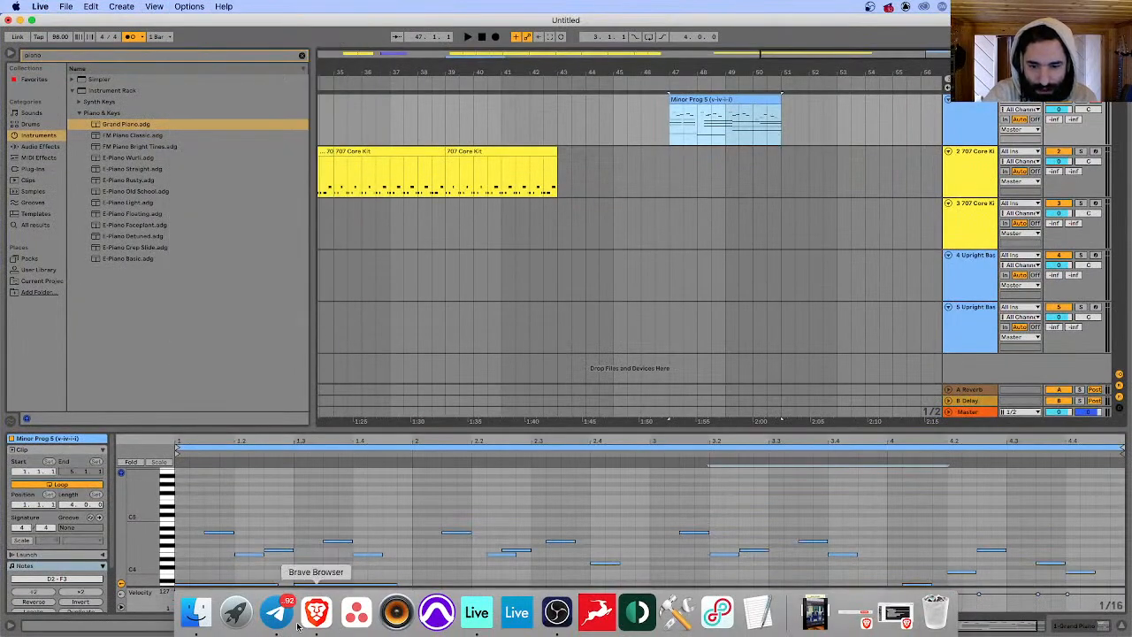
- Switch to the lesson slides in Brave, highlight "Add a catchy rhythm to your chord progression" on the Pro level slide, and return to Live
click(317, 615)
click(314, 6)
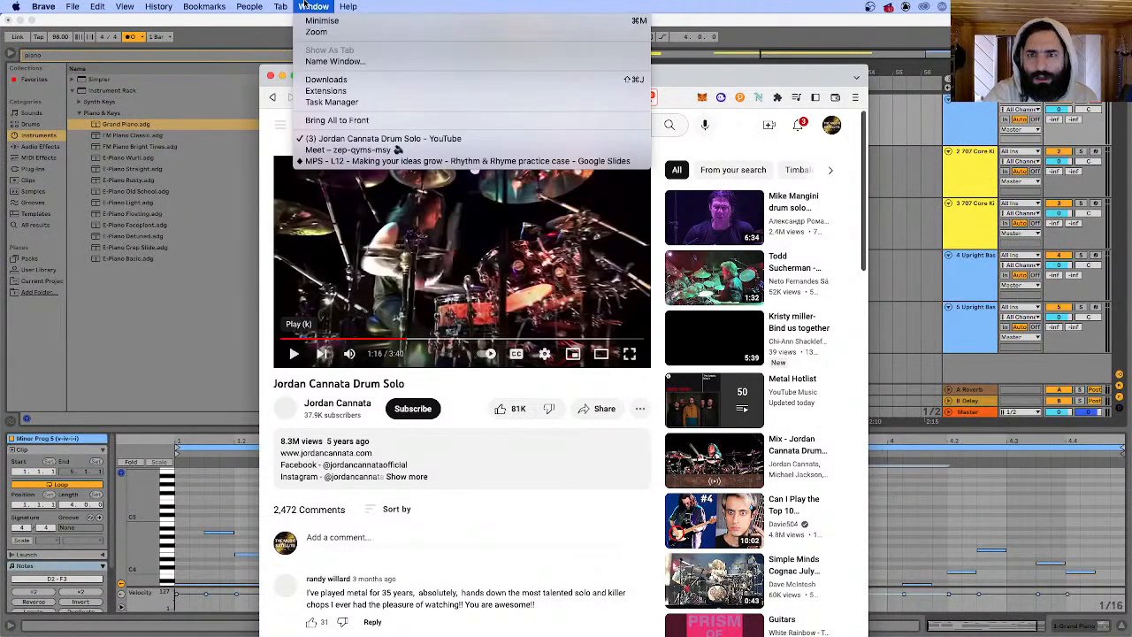
click(351, 162)
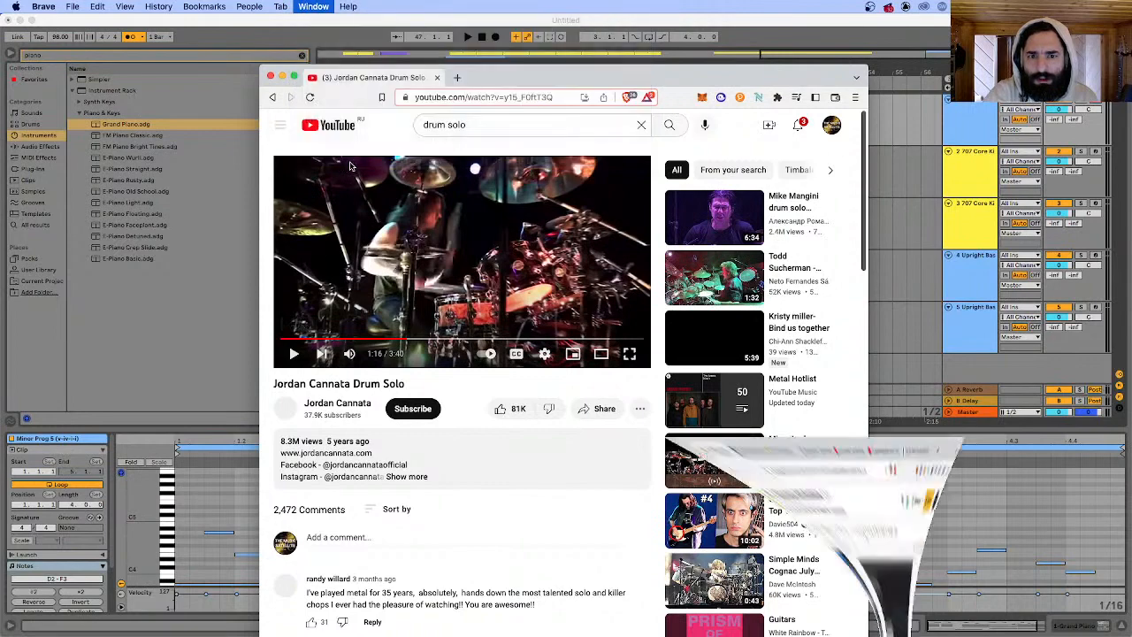
click(35, 474)
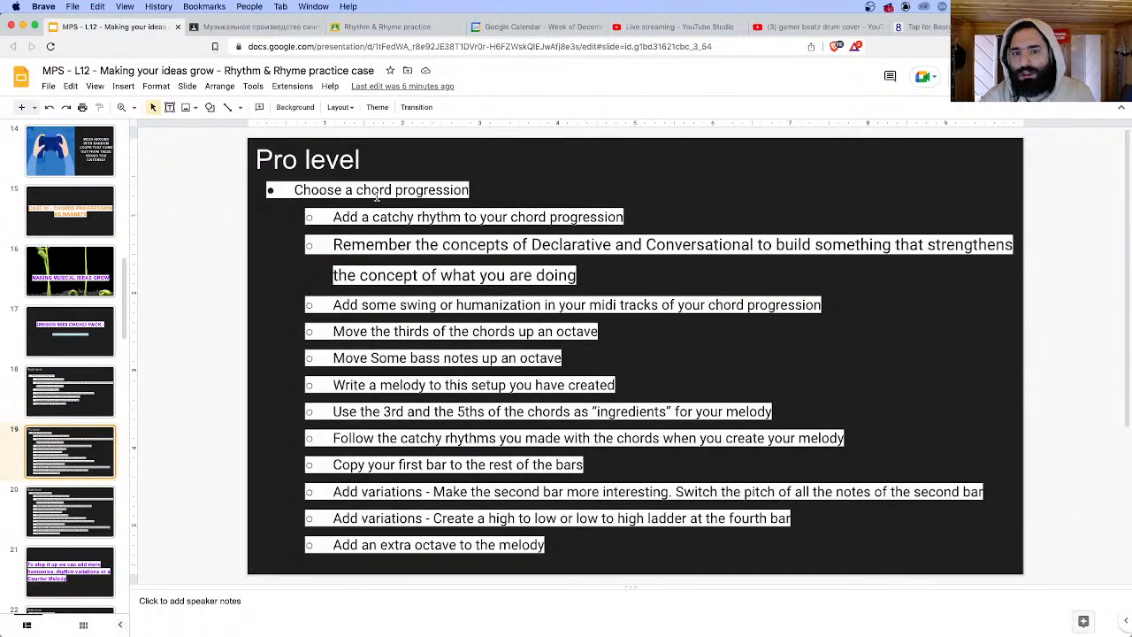
triple_click(377, 194)
triple_click(365, 215)
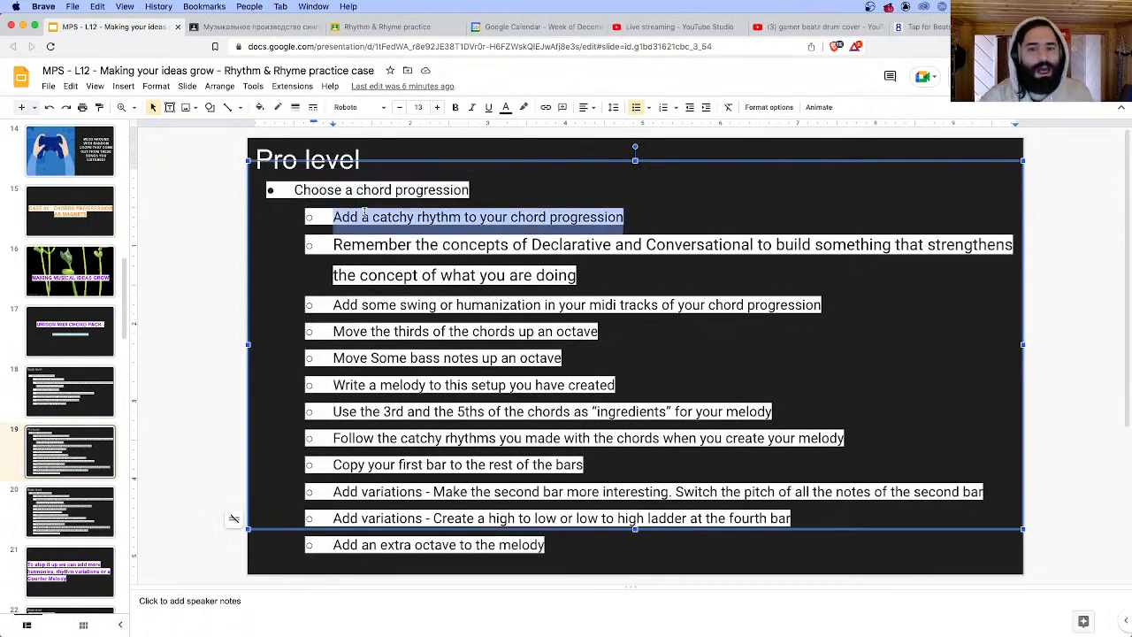
click(23, 25)
click(775, 35)
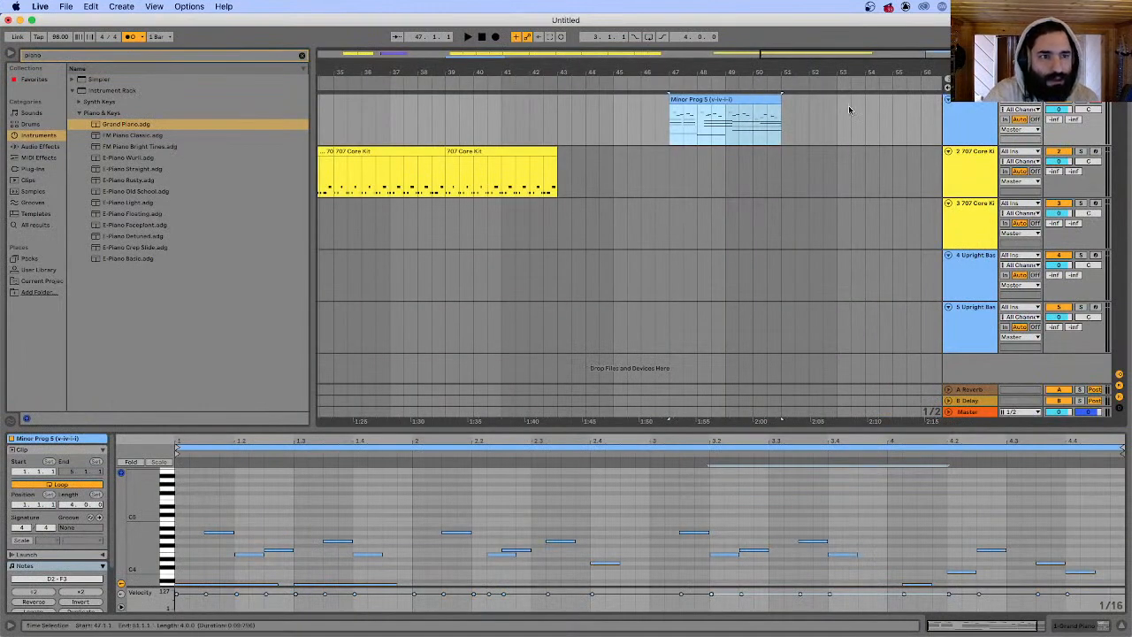
- Import Minor Prog 5 (v-iv-i-i).mid from Finder onto the piano track at bar 55, declining the signature data import, and play the new clip
click(814, 116)
key(super+Tab)
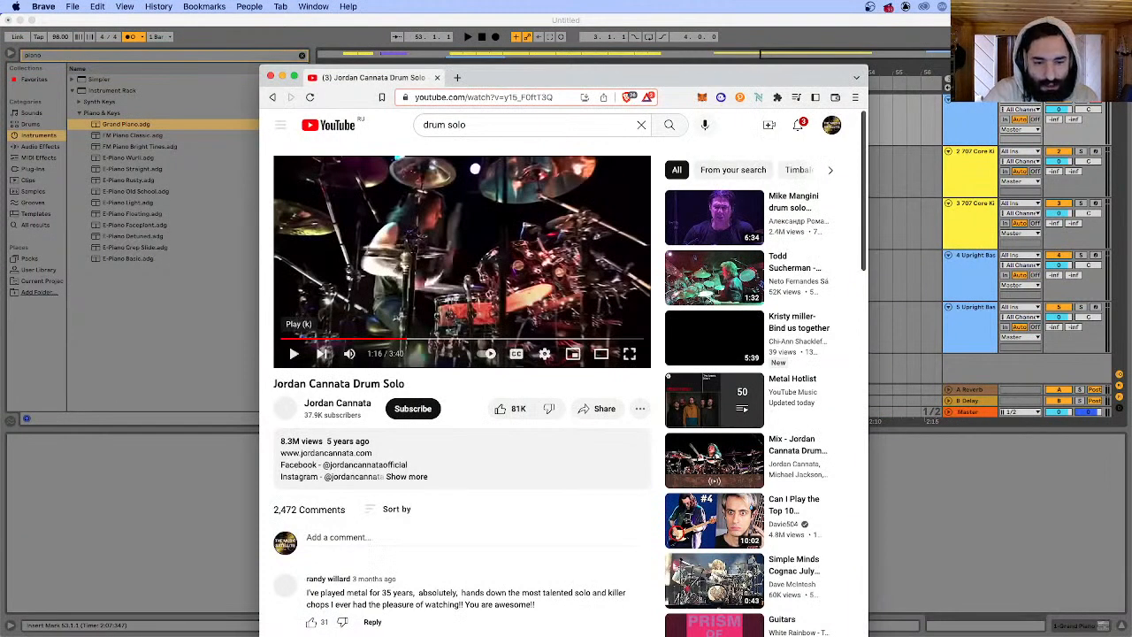
click(197, 612)
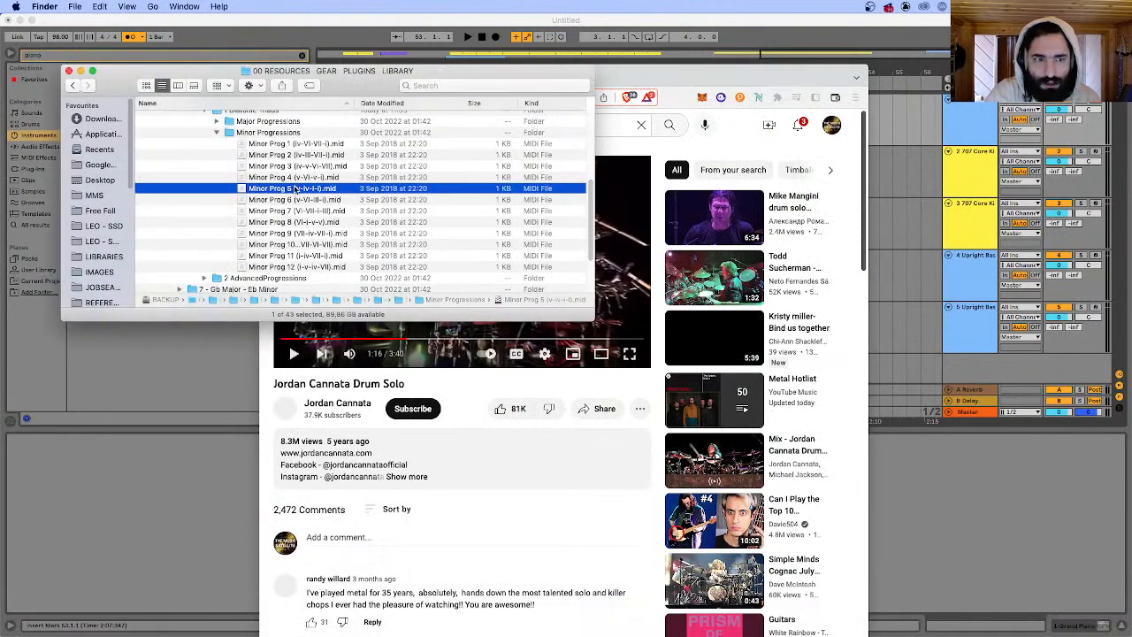
drag(296, 189, 893, 110)
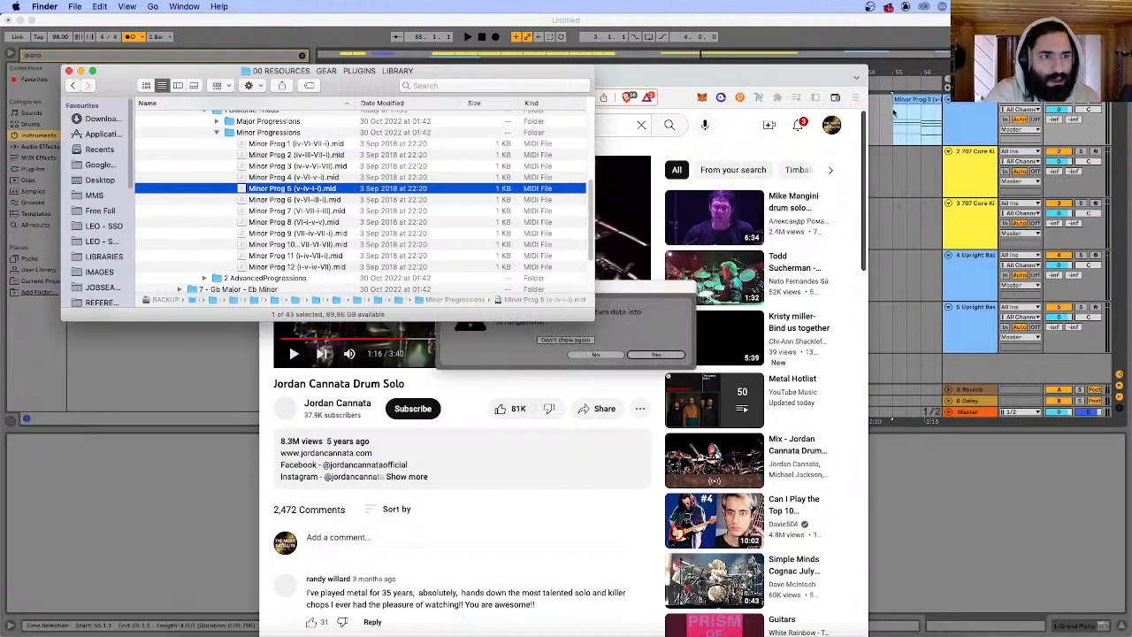
click(597, 355)
click(896, 126)
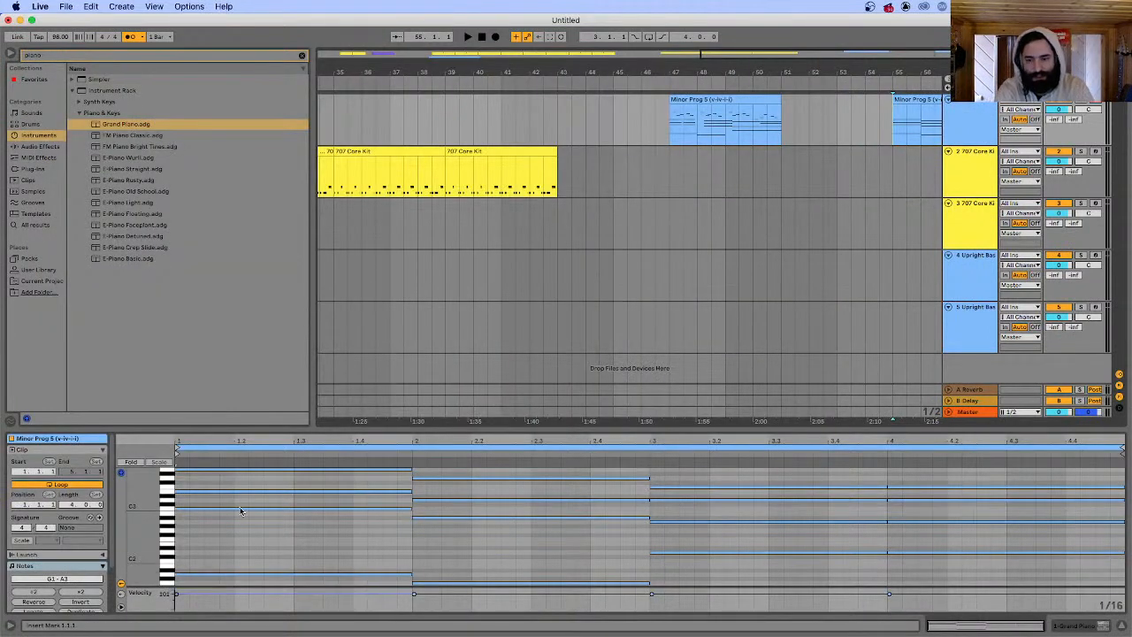
key(space)
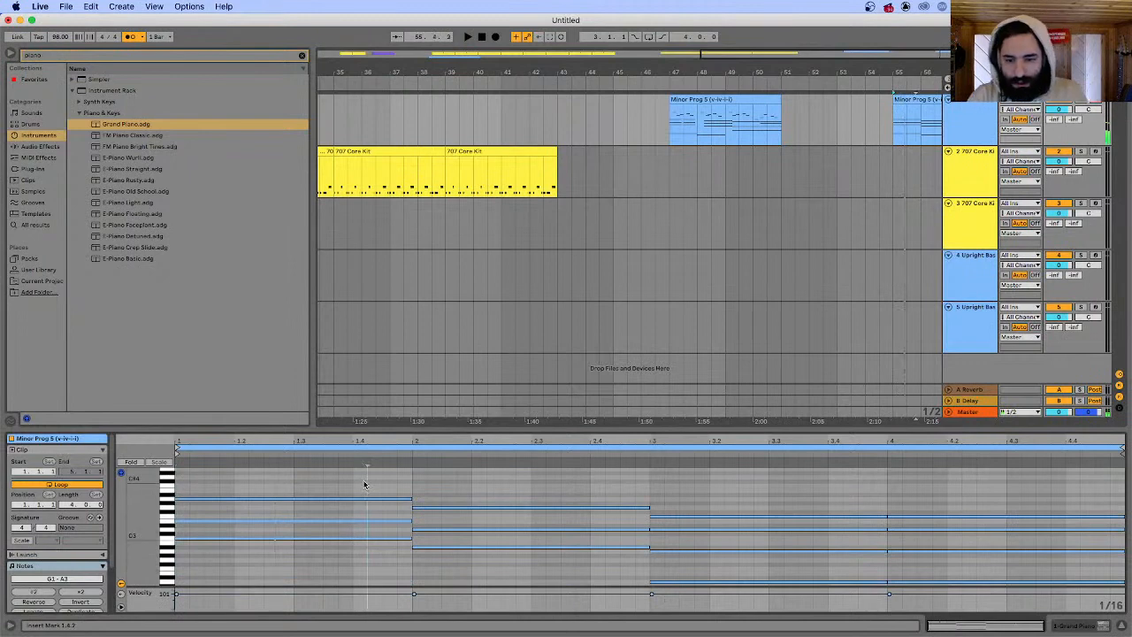
- Shorten all notes of the new clip's bar 1 chord to one beat and audition it
drag(362, 481, 370, 587)
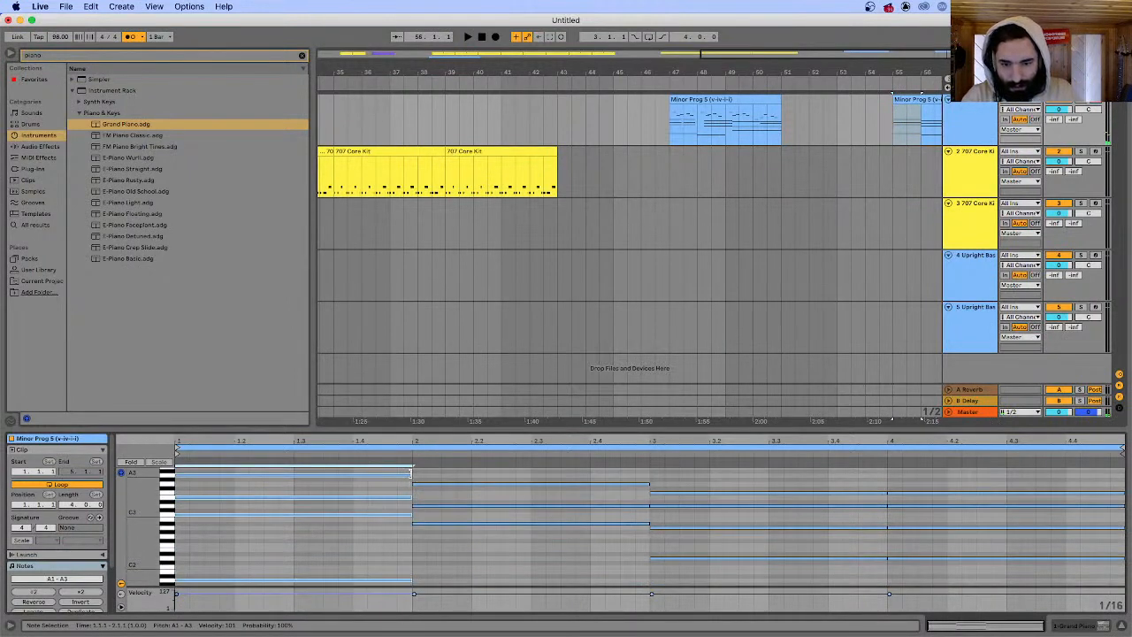
drag(412, 477, 221, 585)
key(space)
key(space)
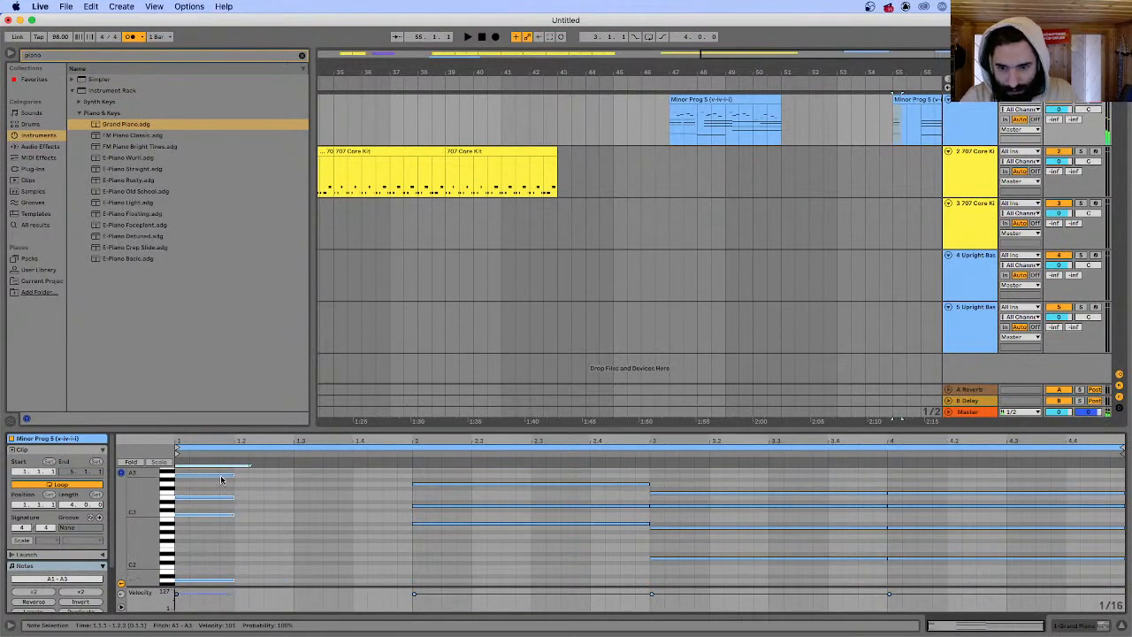
- Duplicate the bar 1 chord to 1.2.2, shorten the copy to one sixteenth note, and audition it
key(super+d)
scroll(311, 473, up, 2)
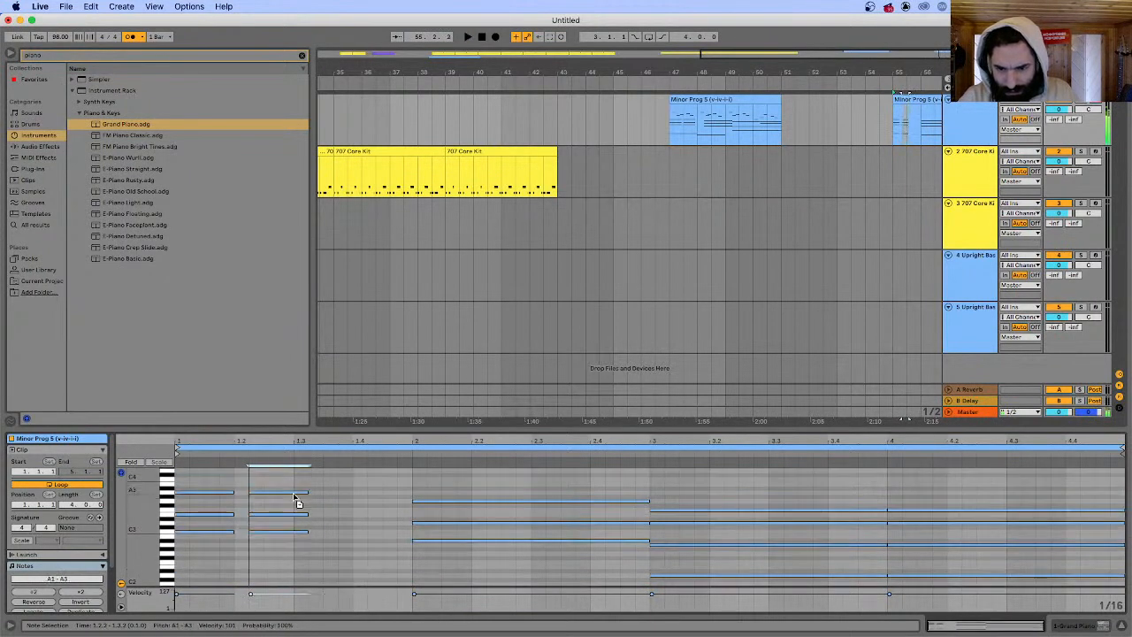
click(303, 492)
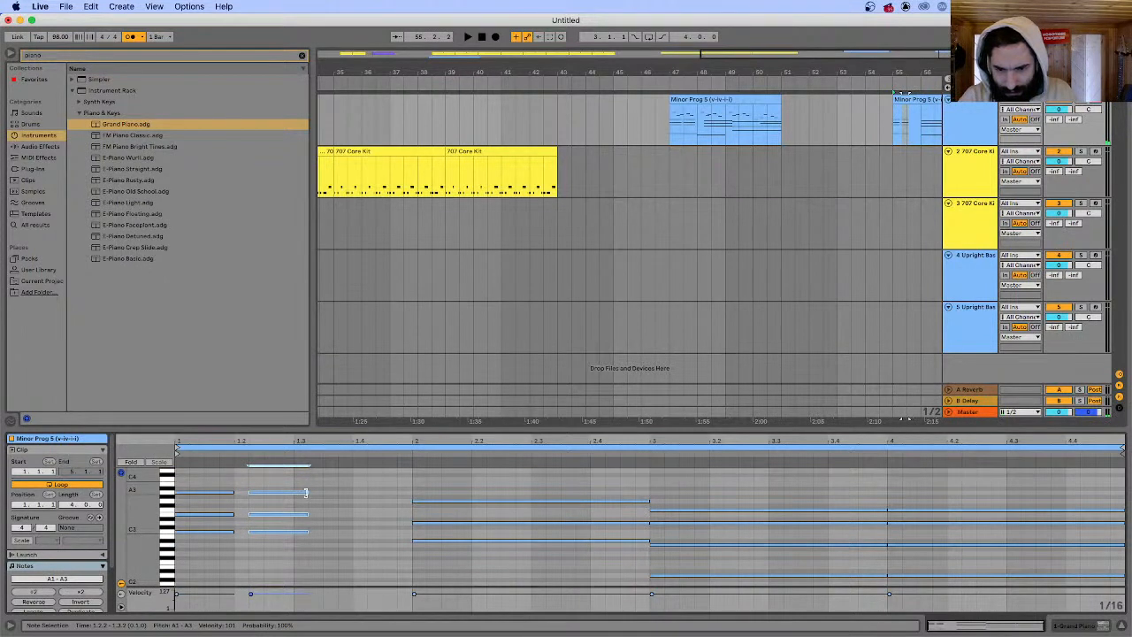
drag(308, 492, 258, 589)
key(space)
key(space)
scroll(259, 544, down, 3)
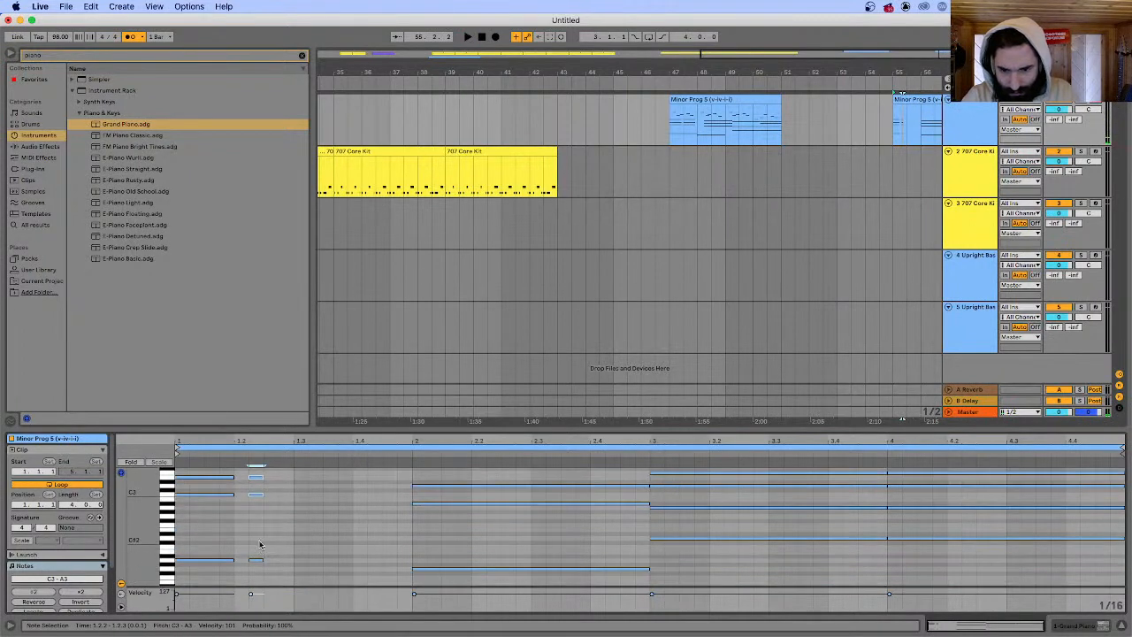
- Copy the sixteenth-note chord to 1.2.4 and 1.3.2, auditioning the rhythm
scroll(256, 531, up, 3)
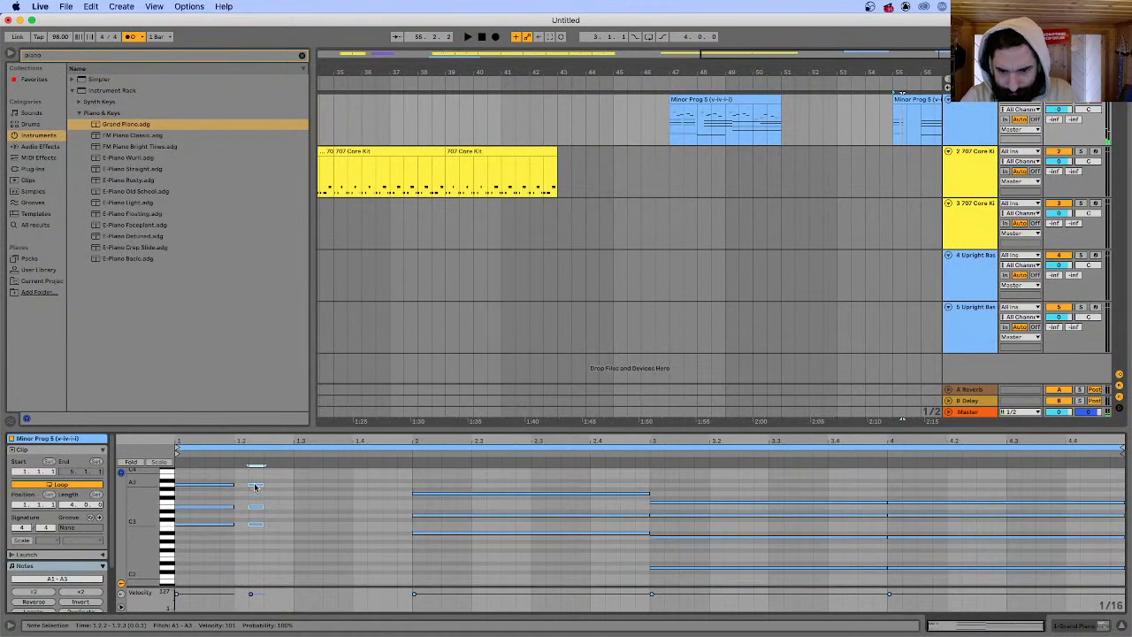
drag(255, 485, 285, 487)
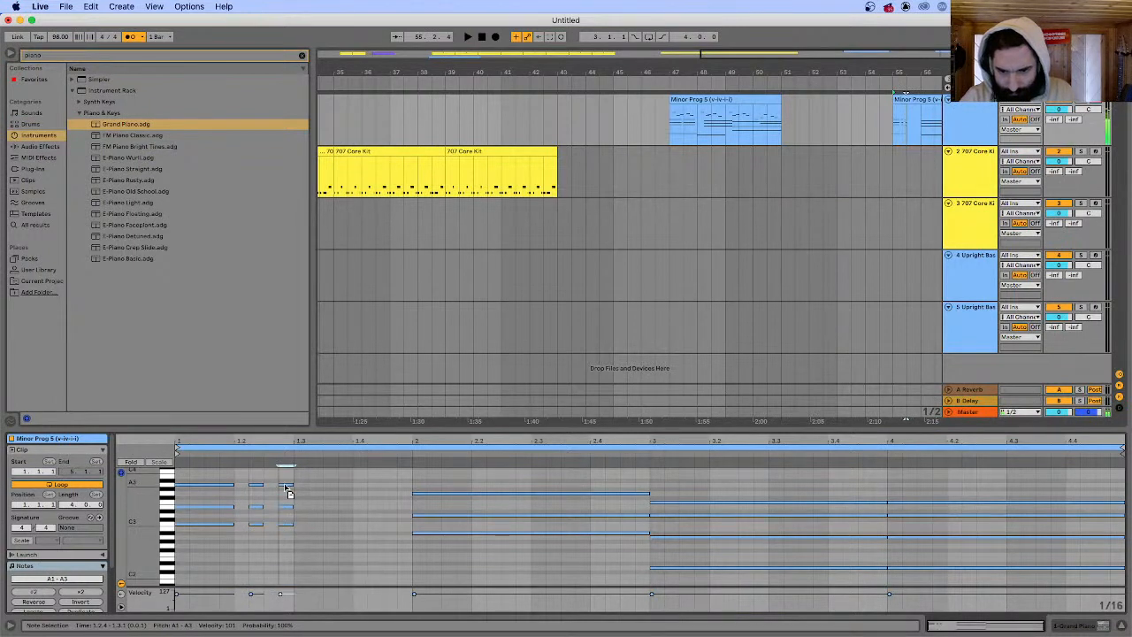
key(space)
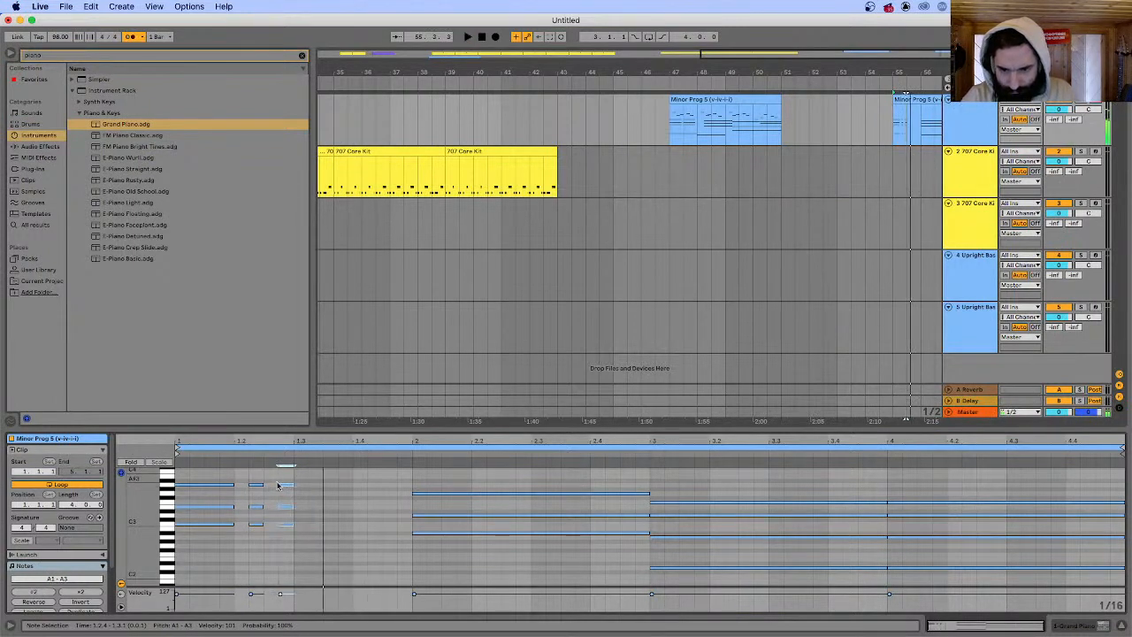
drag(287, 486, 316, 487)
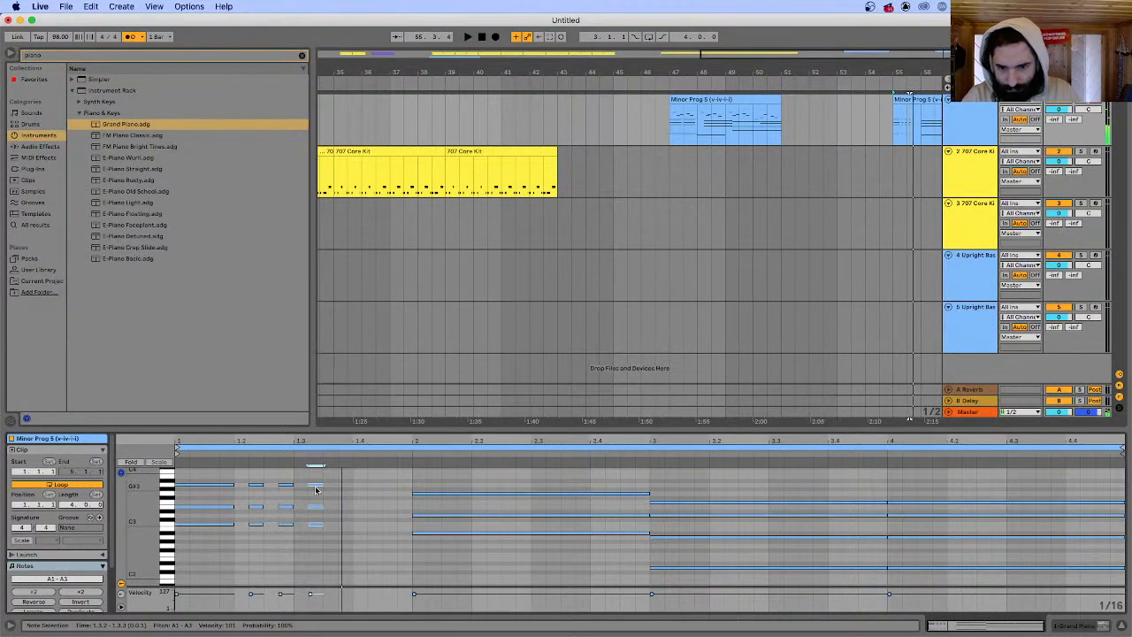
- Copy the short chord to 1.3.3, extend that copy to end at 2.1.1, and play the bar 1 rhythm
drag(316, 486, 332, 492)
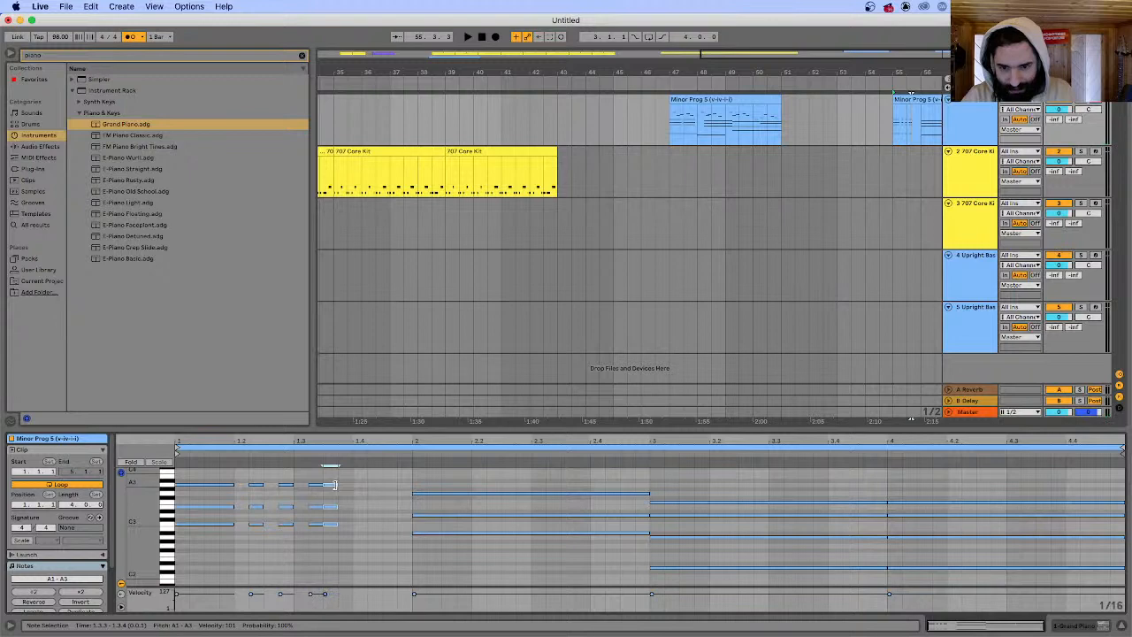
drag(333, 485, 414, 481)
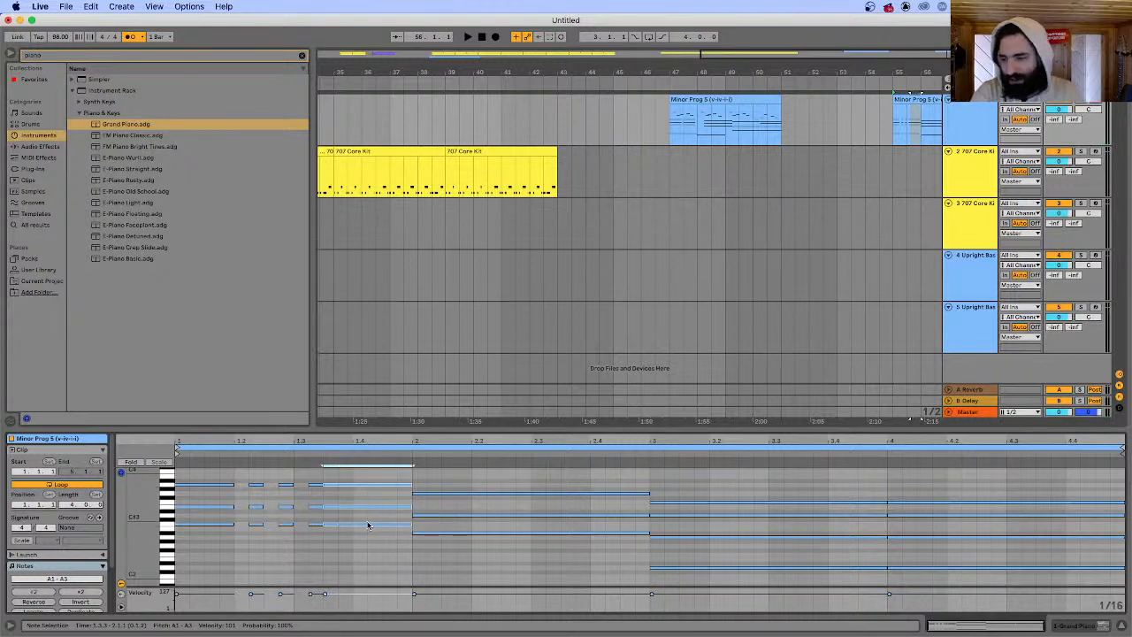
key(space)
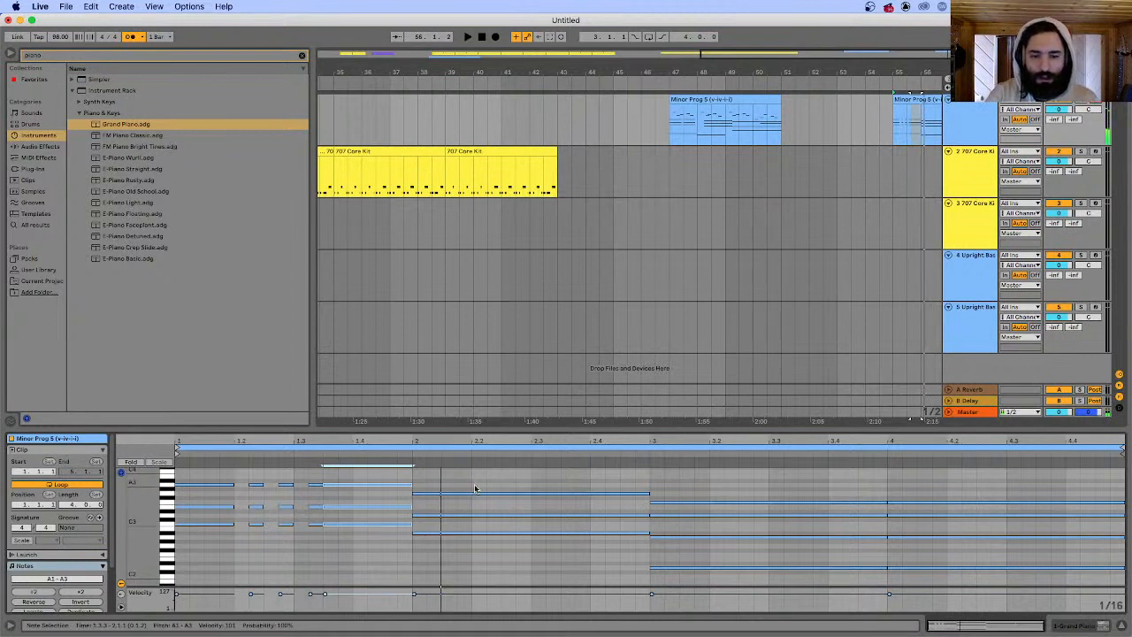
key(space)
- Shorten the bar 2 chord to one sixteenth note, duplicate it four times through 2.2.1, and play the result
drag(474, 489, 414, 496)
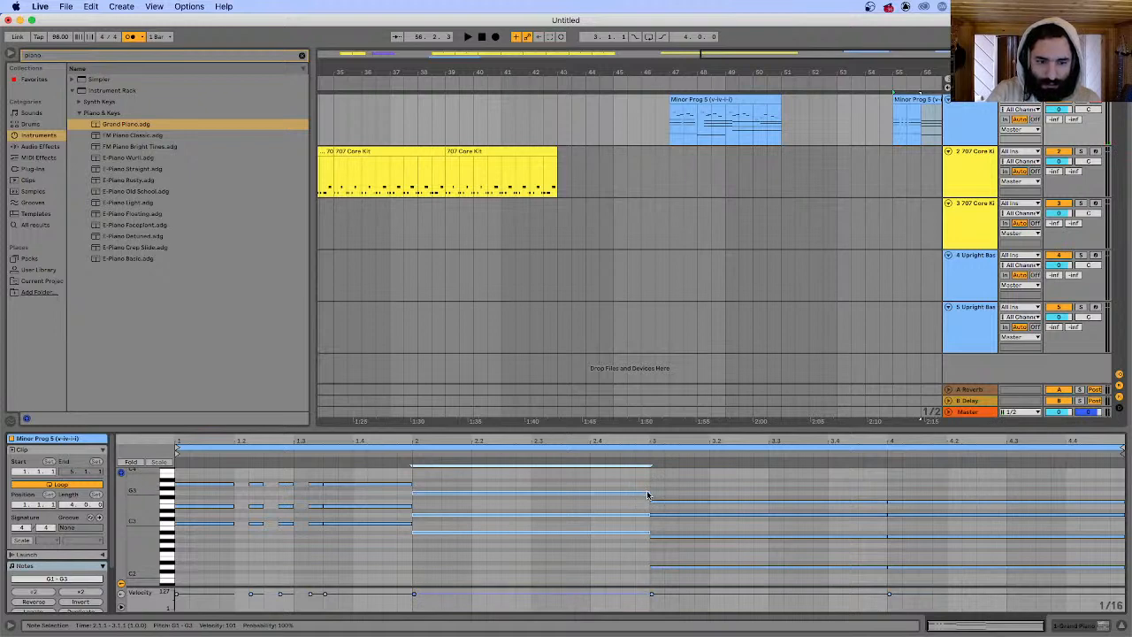
drag(650, 492, 432, 491)
scroll(435, 566, up, 3)
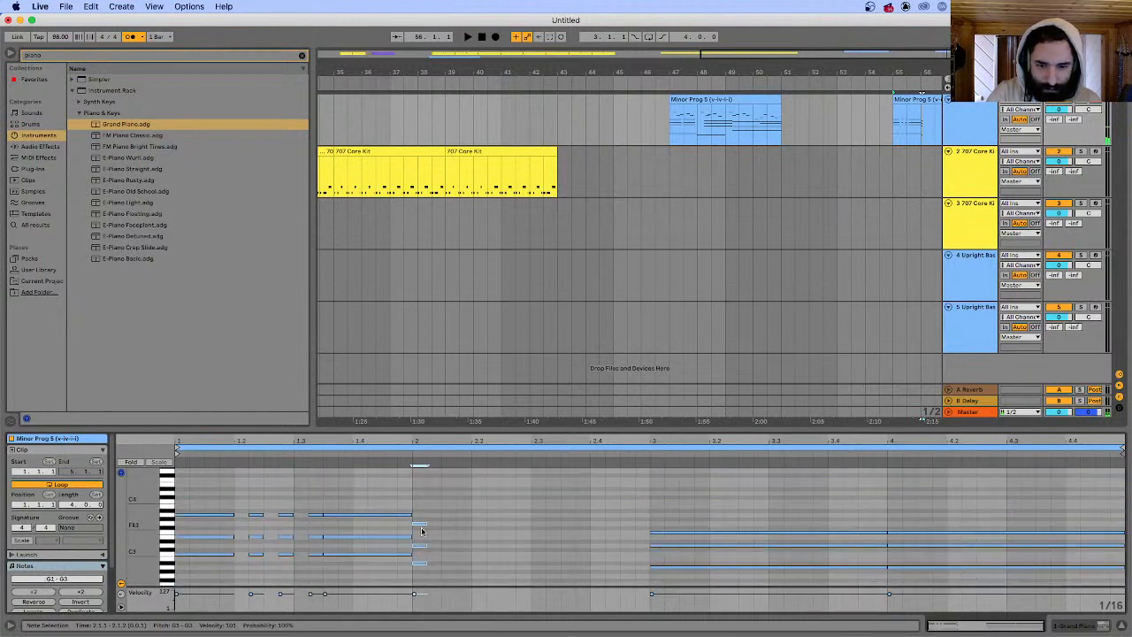
key(super+d)
key(super+d)
key(super+d)
key(super+d)
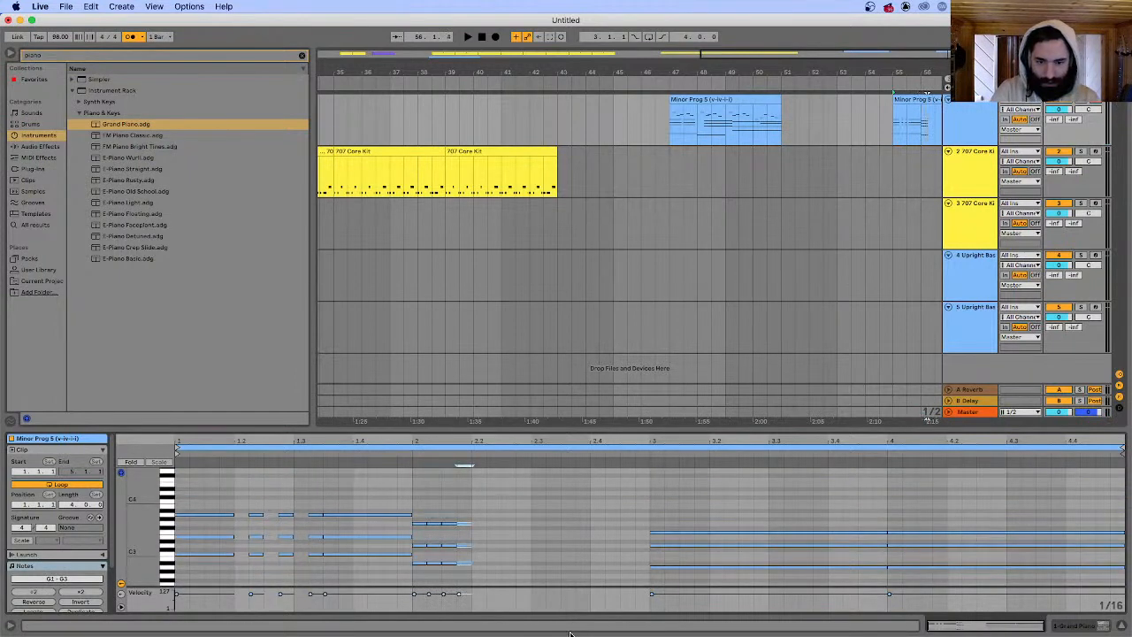
key(space)
- Try extending the repeated chord at 2.2.1 to end at 2.4.1, and undo the extension
click(479, 465)
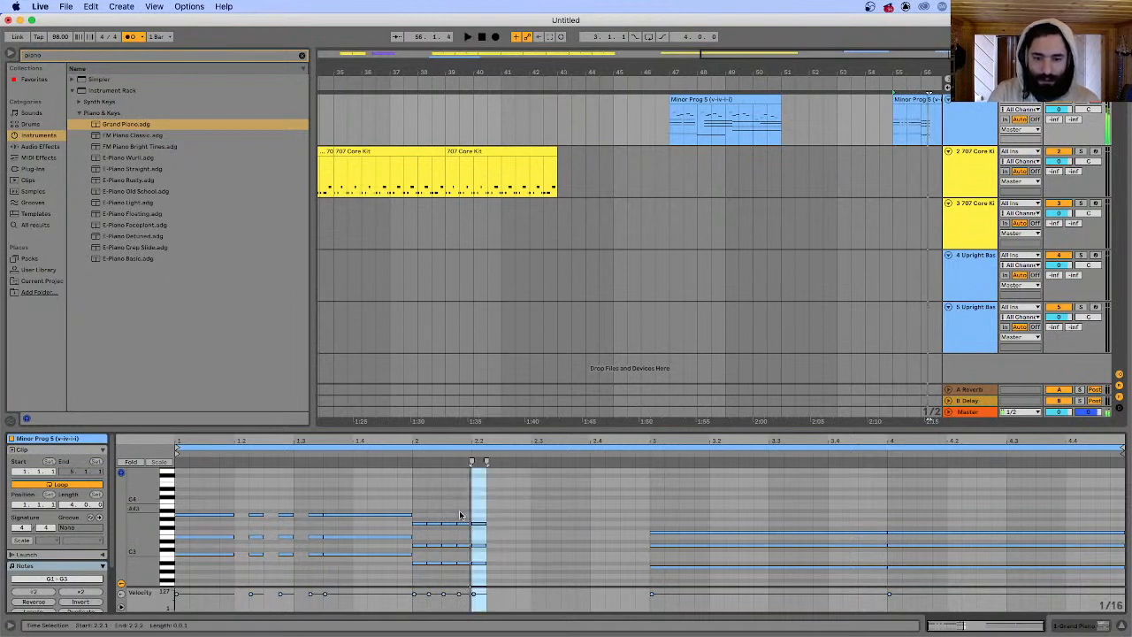
click(481, 523)
drag(480, 523, 479, 615)
scroll(498, 540, down, 4)
drag(485, 514, 486, 542)
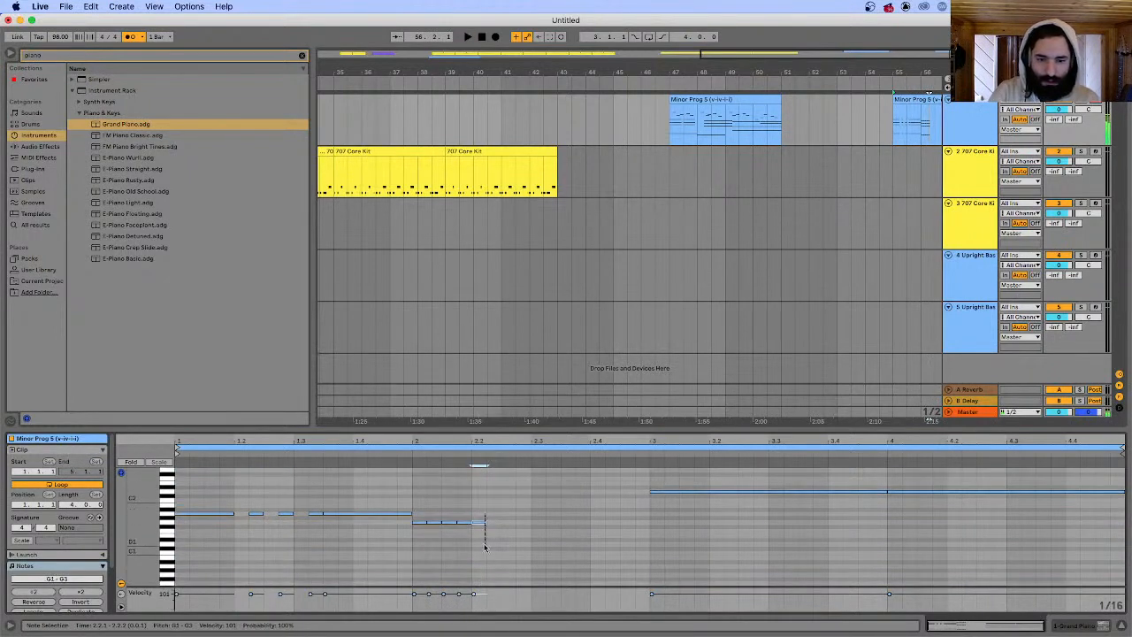
scroll(497, 517, up, 2)
scroll(493, 507, up, 2)
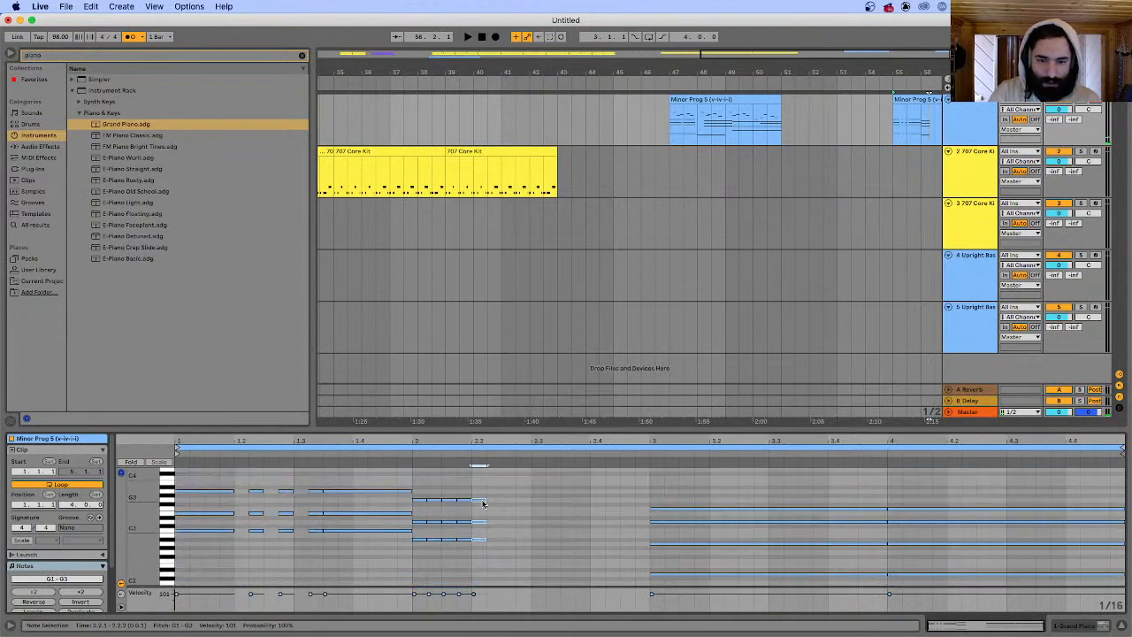
drag(483, 500, 591, 501)
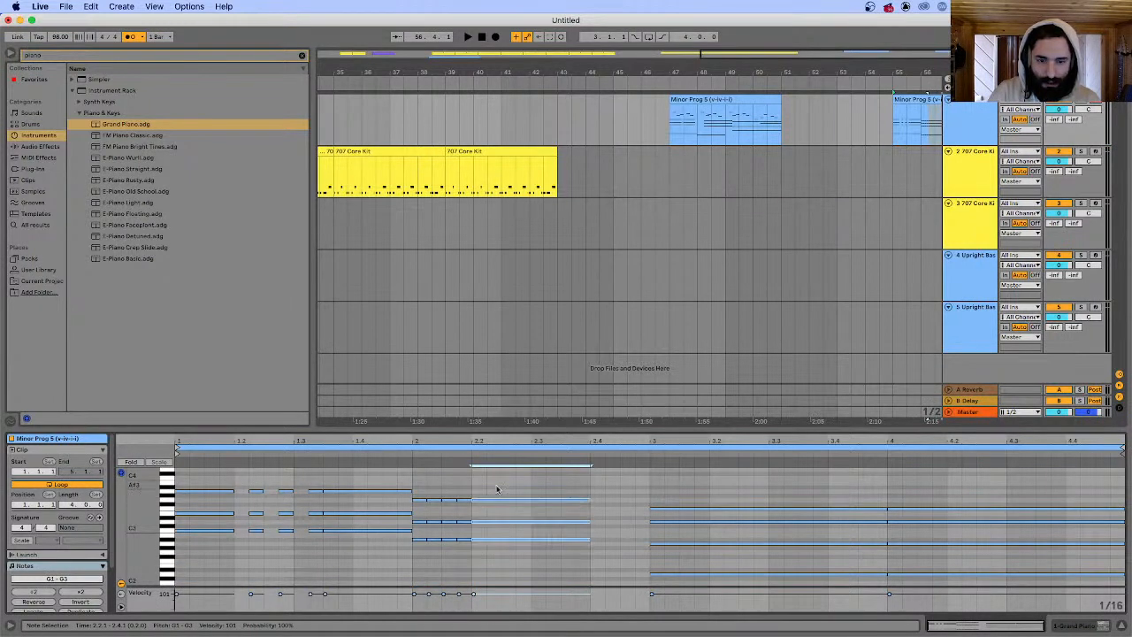
key(super+z)
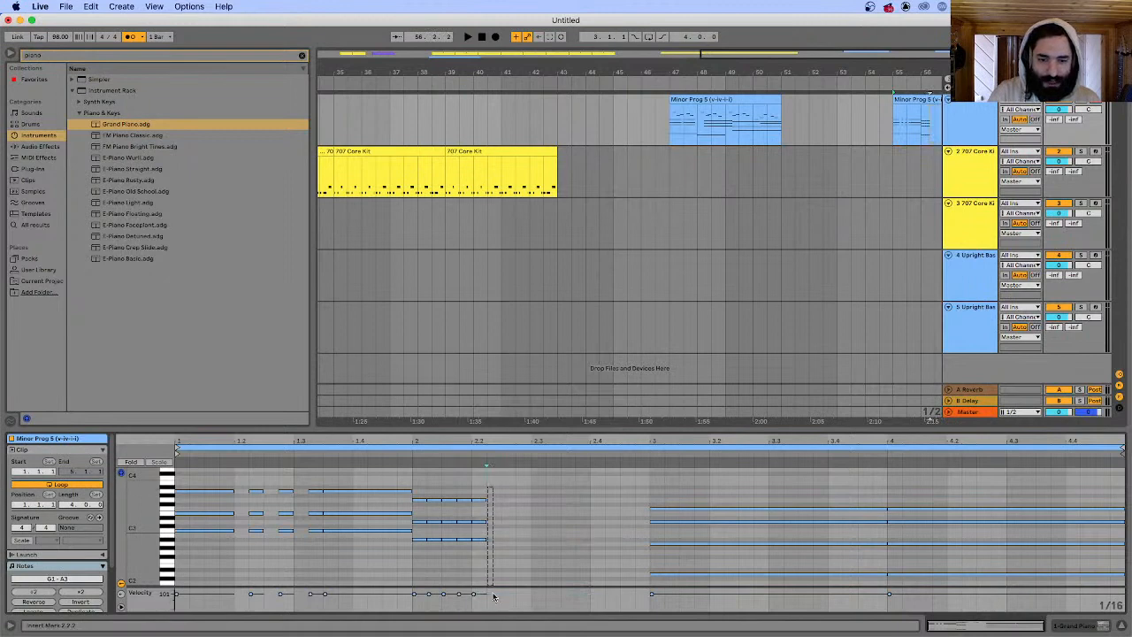
- Delete the repeated chord at 2.2.1, extend the chord at 2.1.4 to end at 2.3.1, and play the result
scroll(489, 553, down, 3)
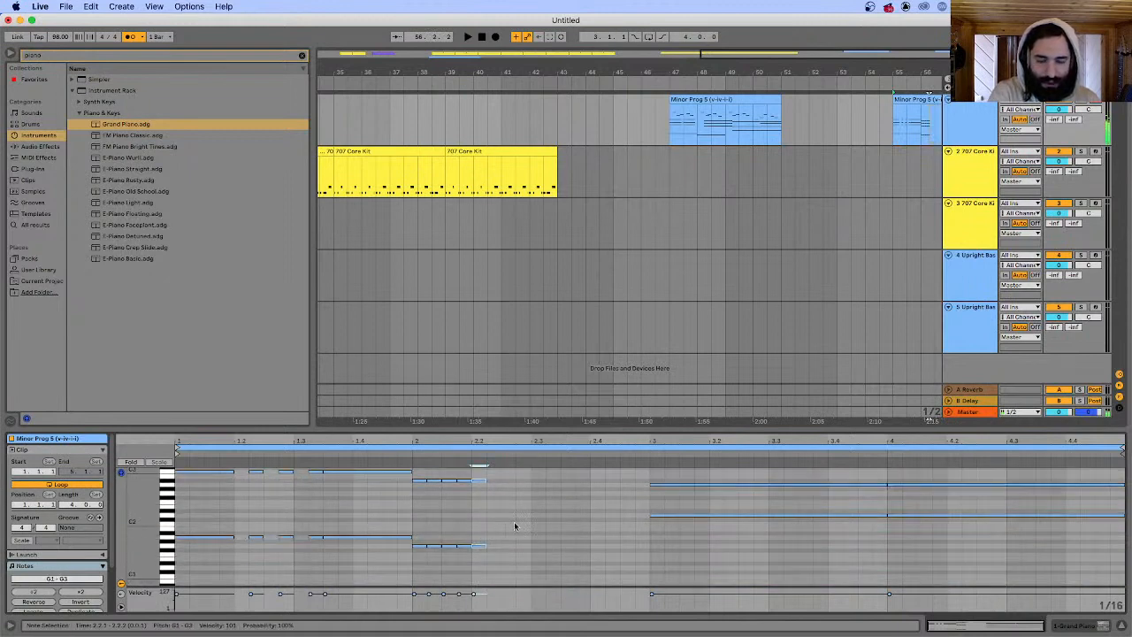
key(BackSpace)
scroll(495, 522, up, 2)
drag(481, 501, 534, 537)
scroll(471, 547, down, 3)
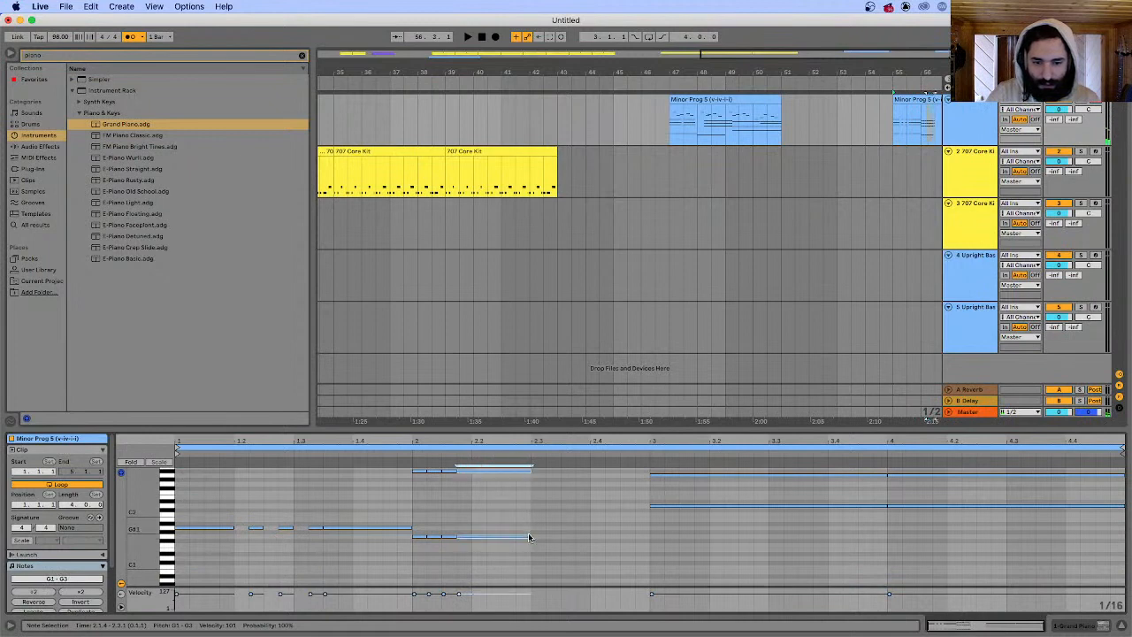
key(space)
scroll(529, 522, up, 2)
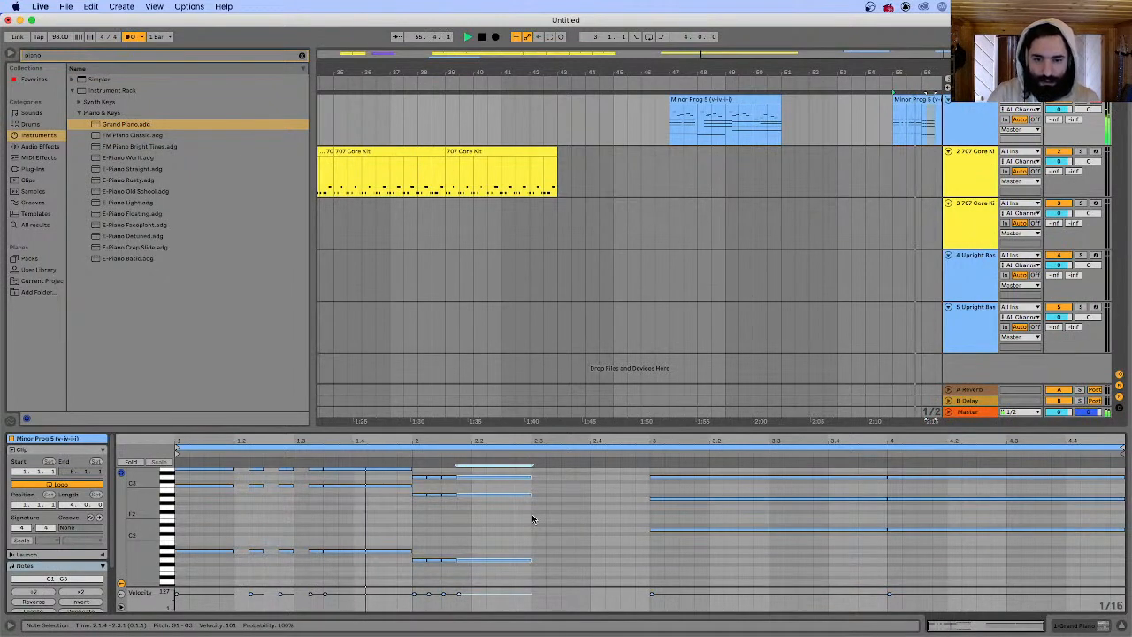
scroll(550, 518, up, 2)
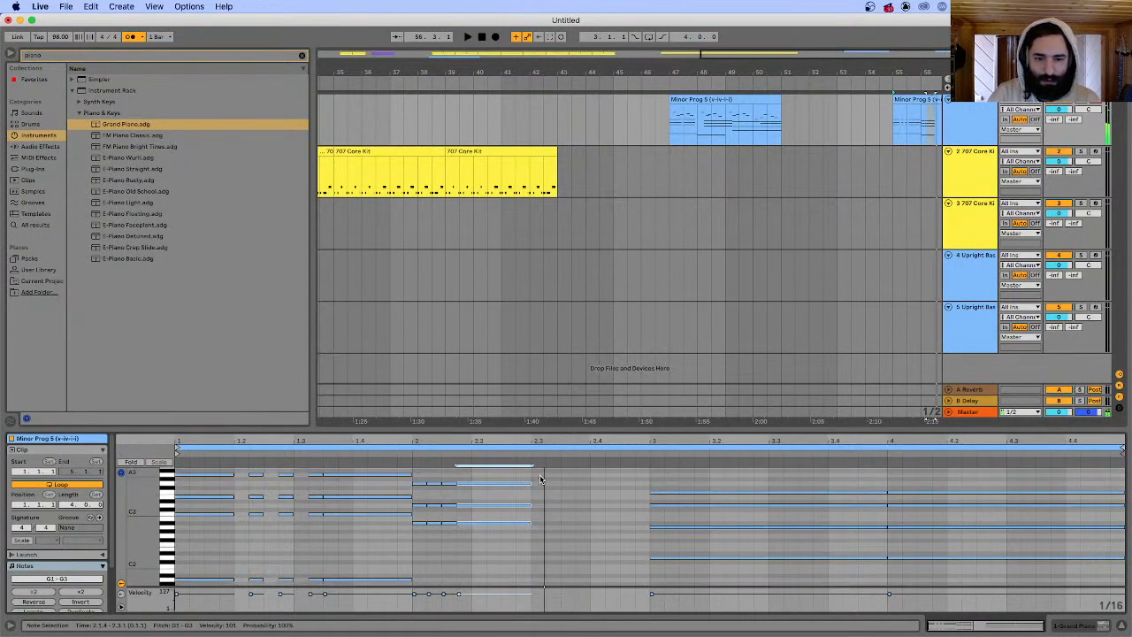
key(space)
- Copy the extended bar 2 chord to 2.3.2 and play the rhythm with the added chord
drag(542, 477, 588, 587)
scroll(502, 544, down, 1)
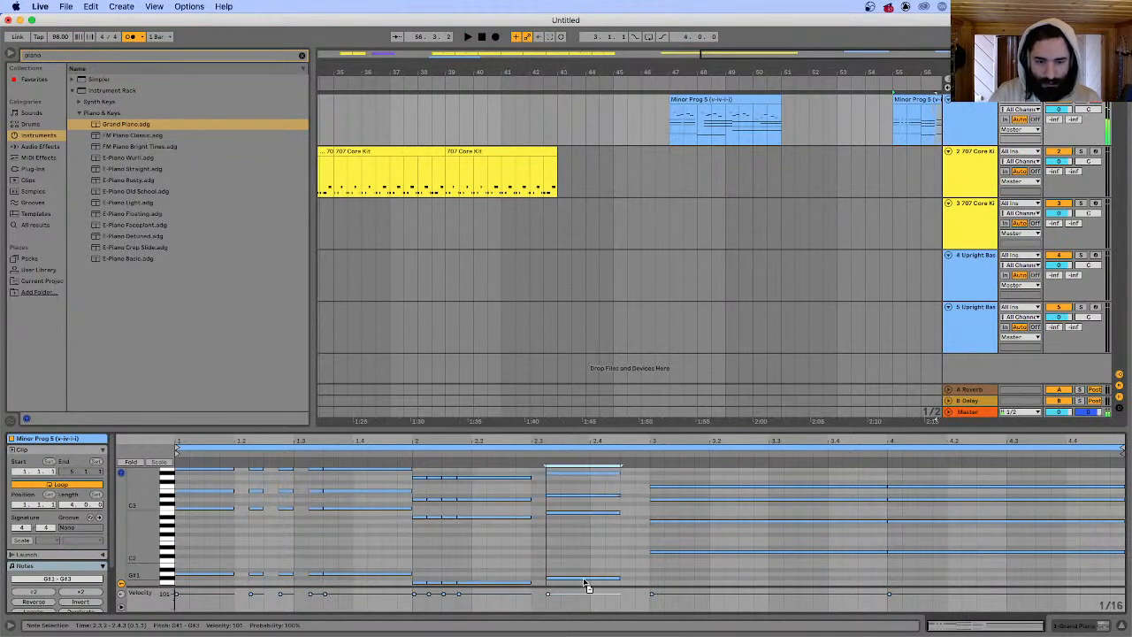
key(space)
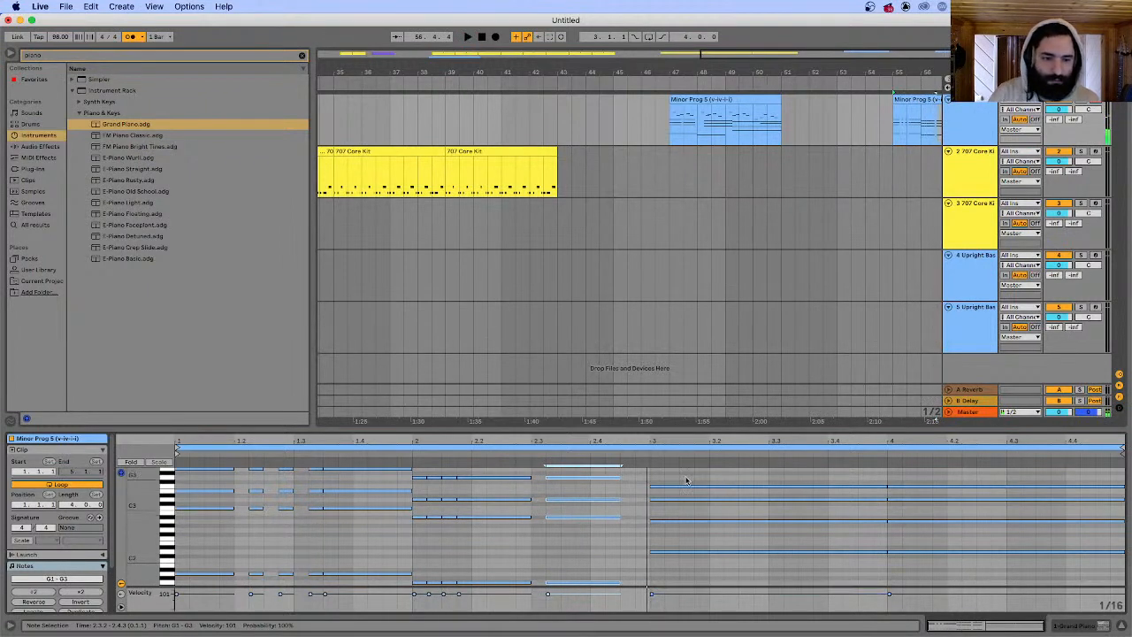
- Play the progression from 3.1.1 and shorten the bar 3 chord to end at 3.2.1
click(659, 476)
click(653, 474)
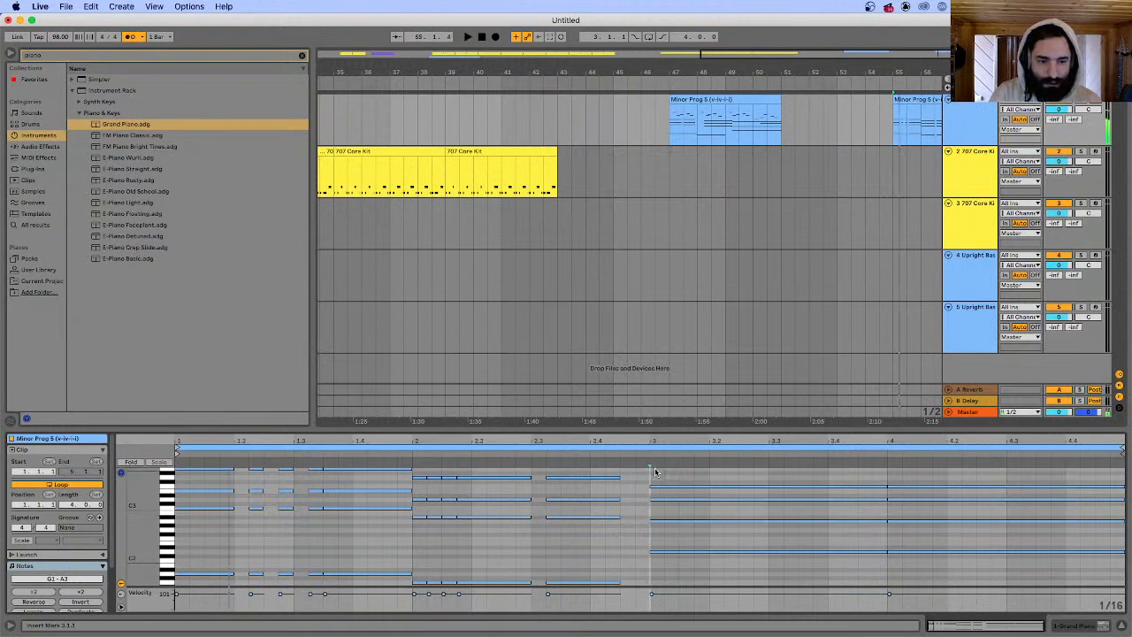
click(633, 456)
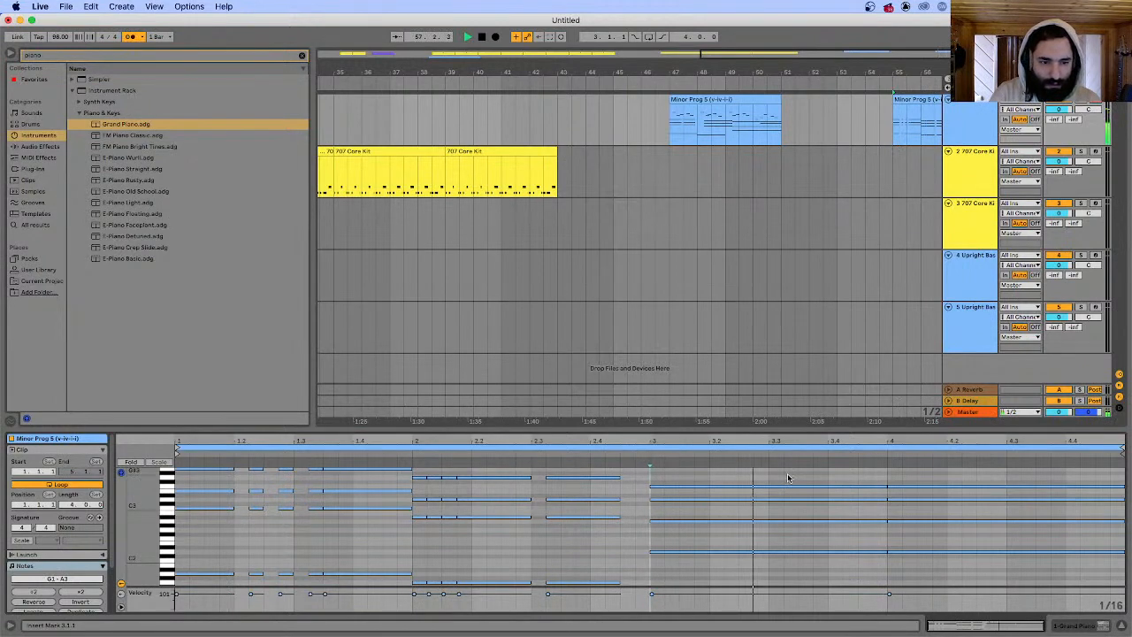
key(space)
drag(837, 476, 806, 579)
scroll(809, 572, down, 2)
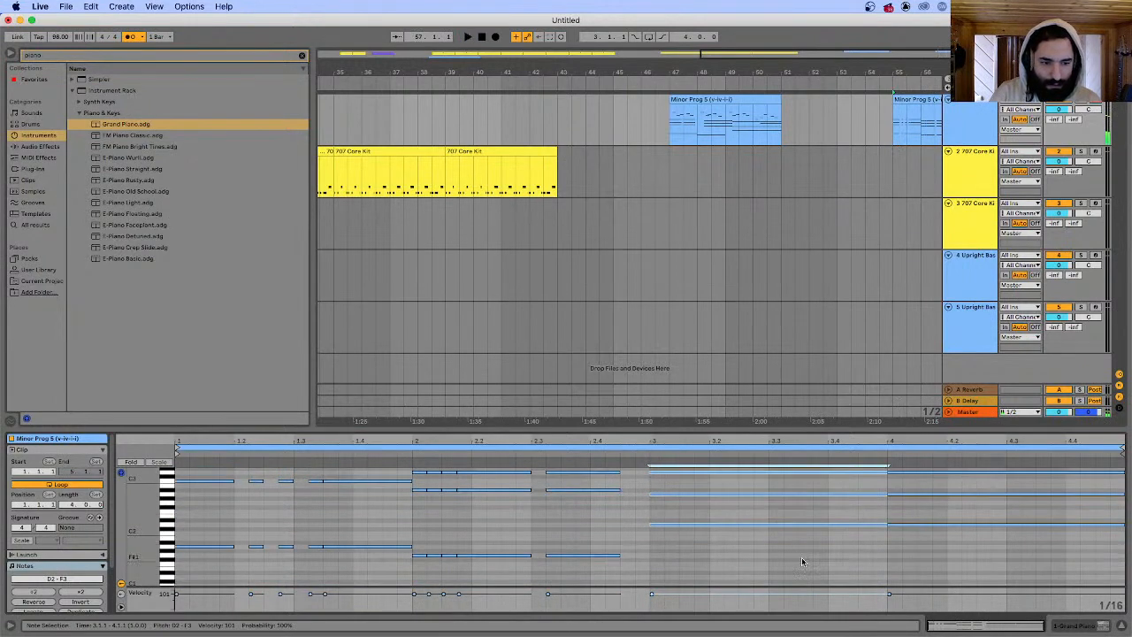
scroll(802, 561, up, 2)
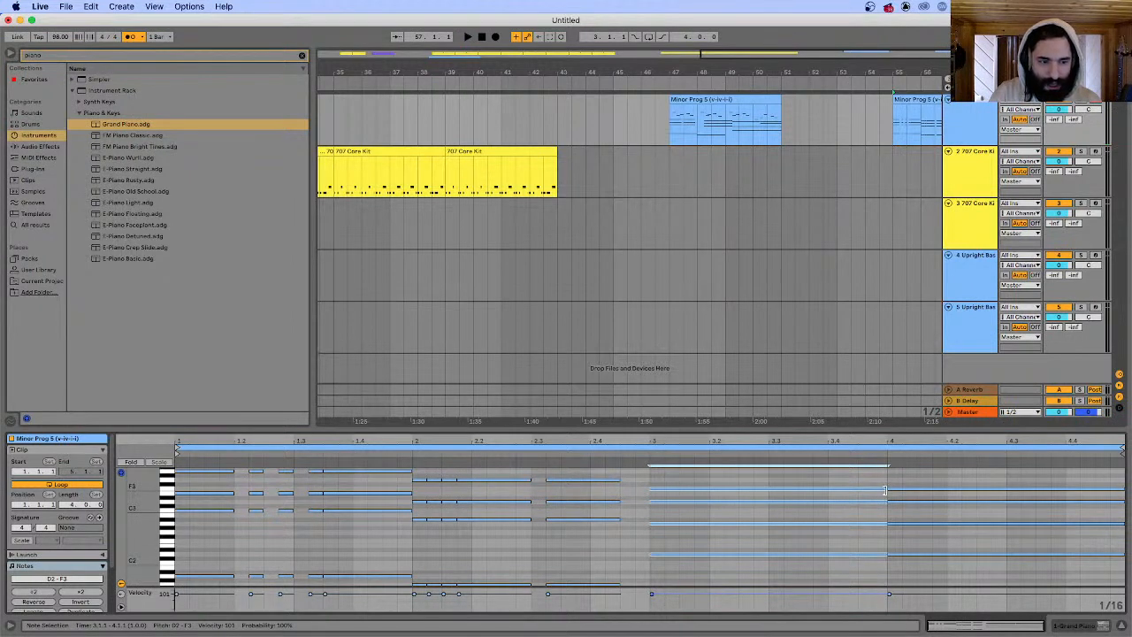
drag(885, 489, 711, 492)
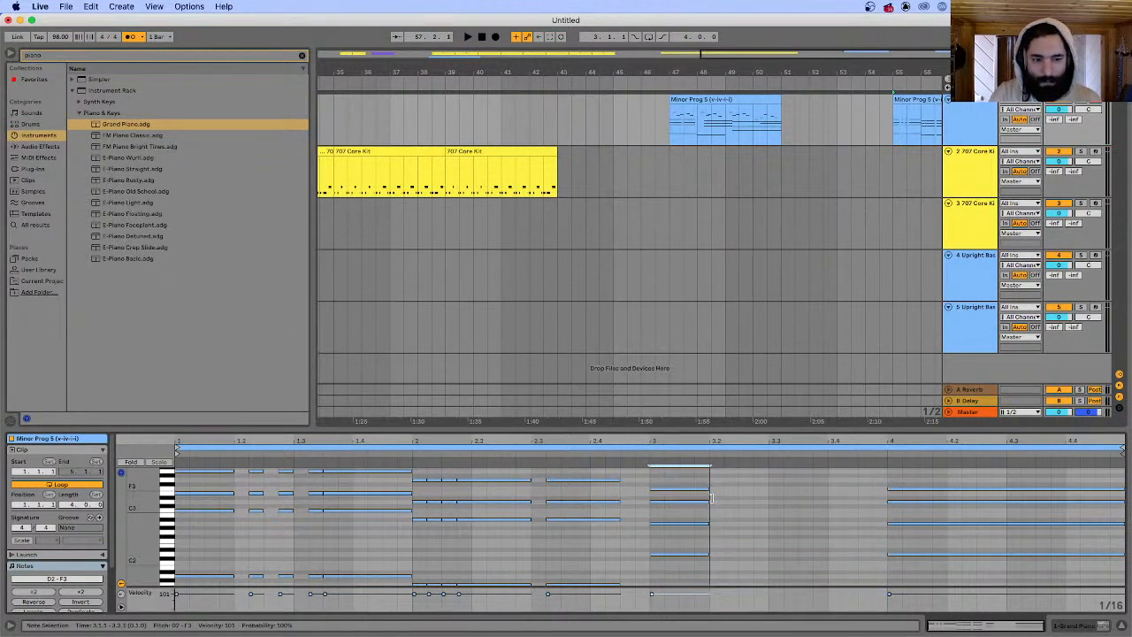
- Audition the shortened chord from 3.1.1 and extend all its notes to end at 3.3.1
click(655, 492)
key(space)
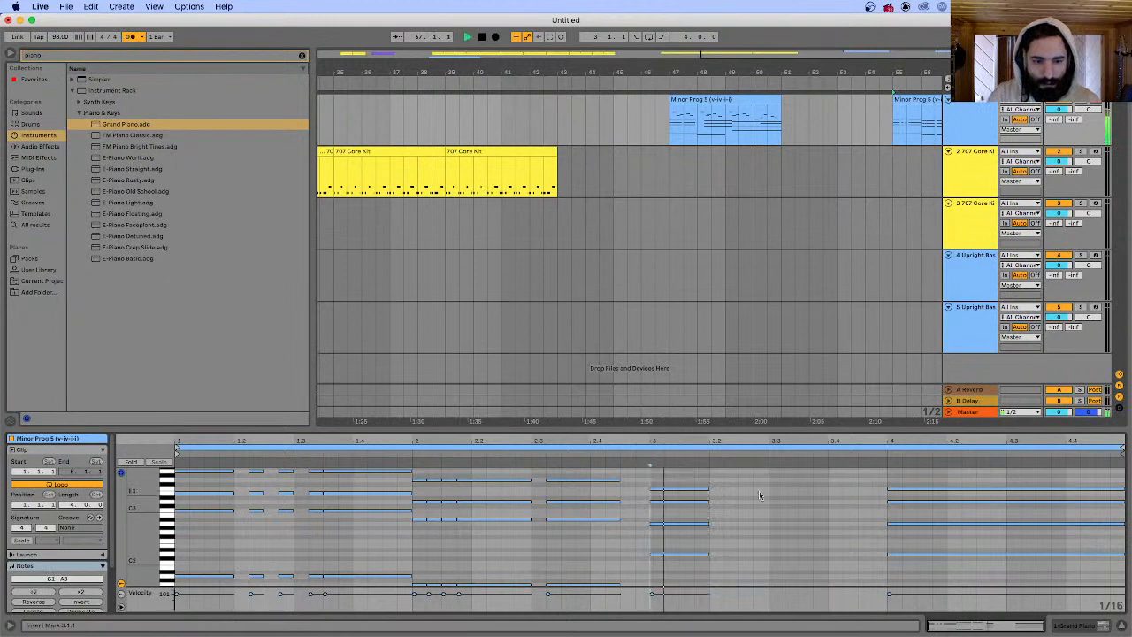
key(space)
drag(739, 485, 695, 577)
scroll(711, 561, down, 2)
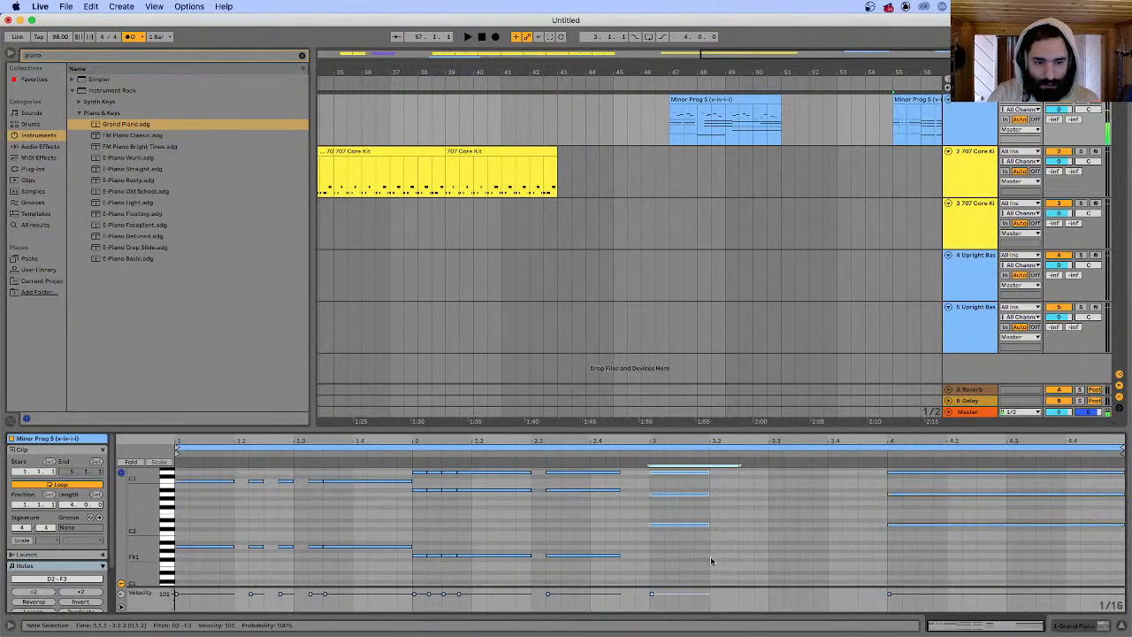
scroll(713, 522, up, 3)
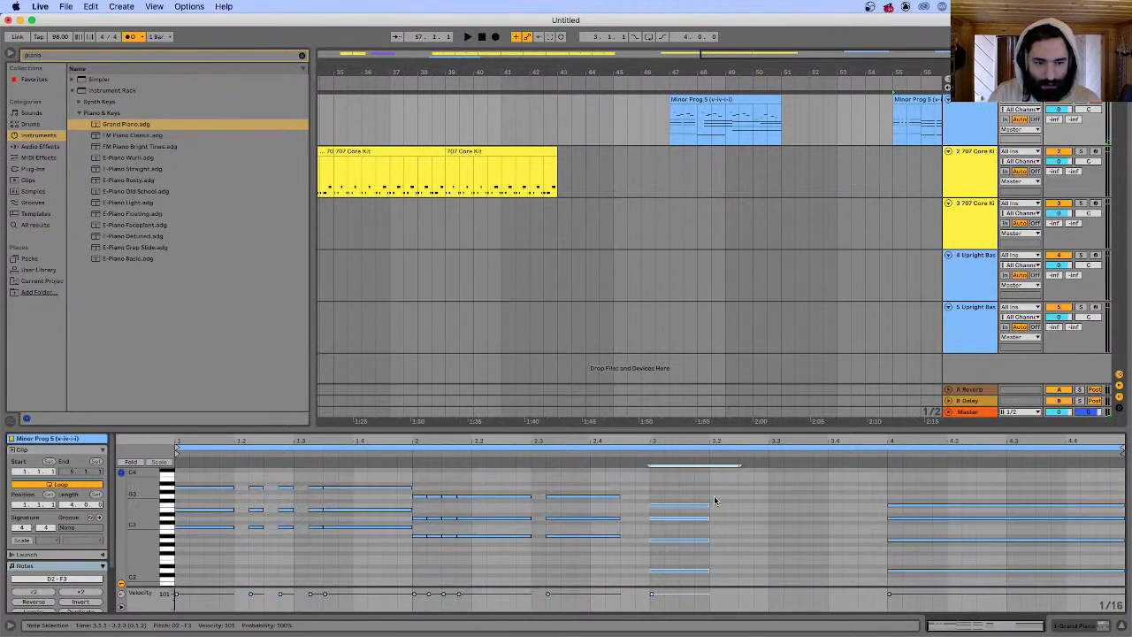
drag(707, 504, 768, 504)
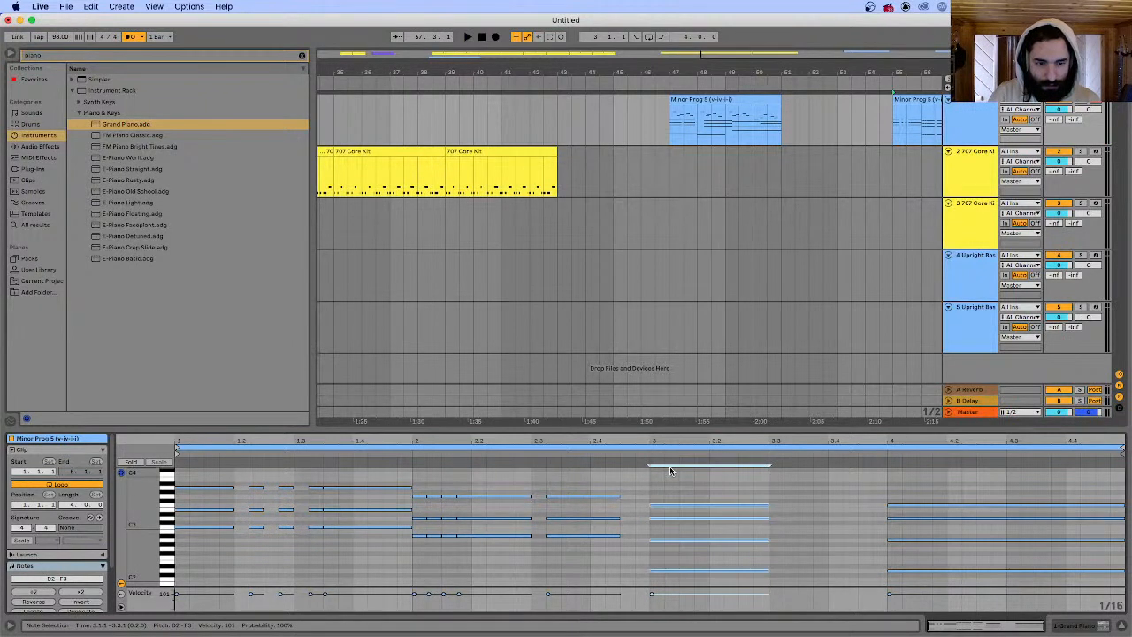
- Audition the bar 3 chord, copy it to beat 3.3, and shorten the copy to a sixteenth note at 3.3.2
click(637, 461)
key(space)
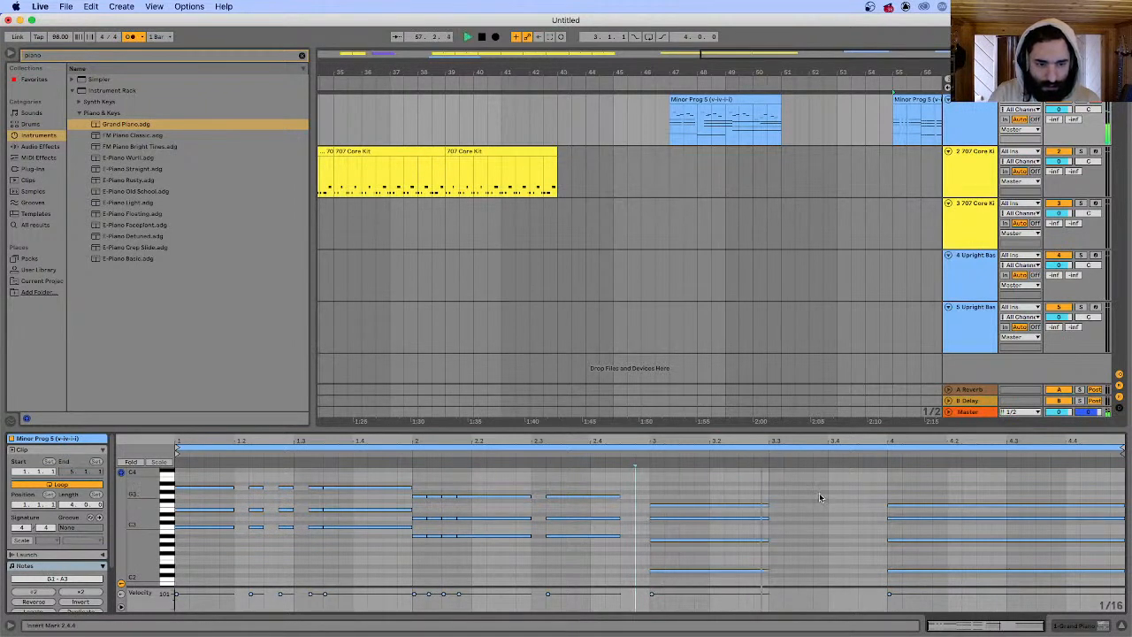
drag(735, 489, 734, 543)
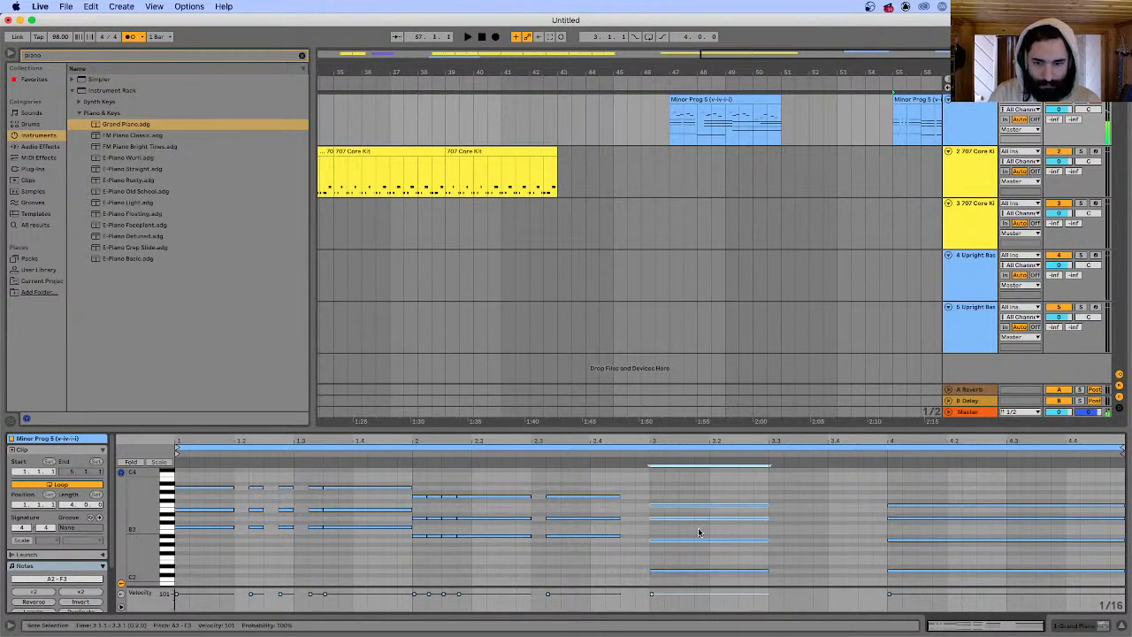
scroll(732, 522, down, 3)
scroll(759, 500, up, 3)
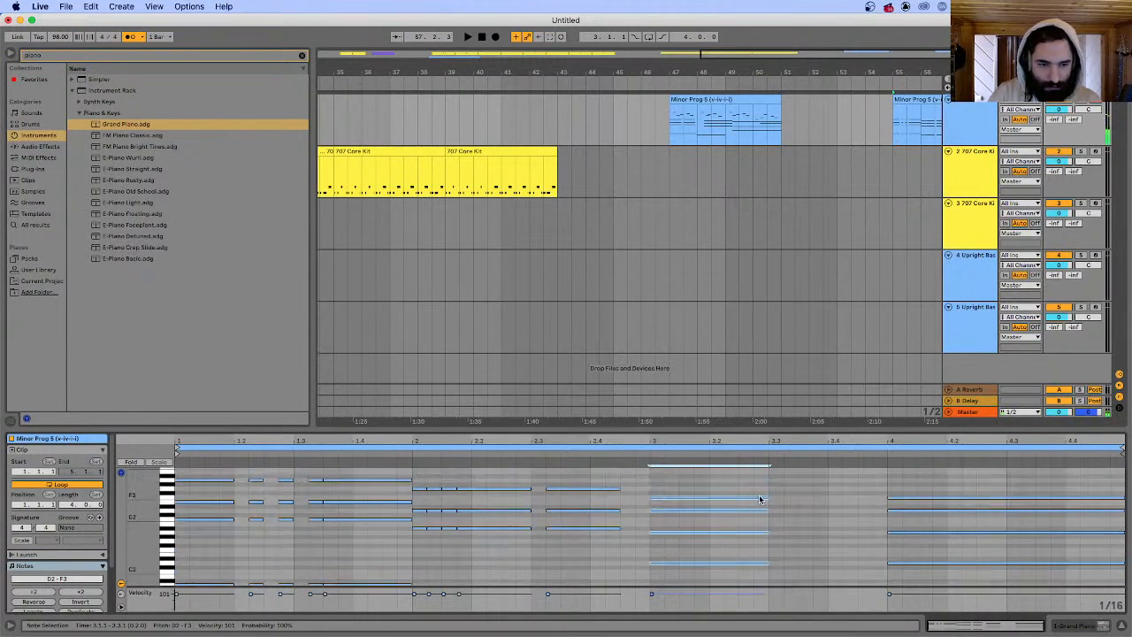
drag(709, 500, 824, 505)
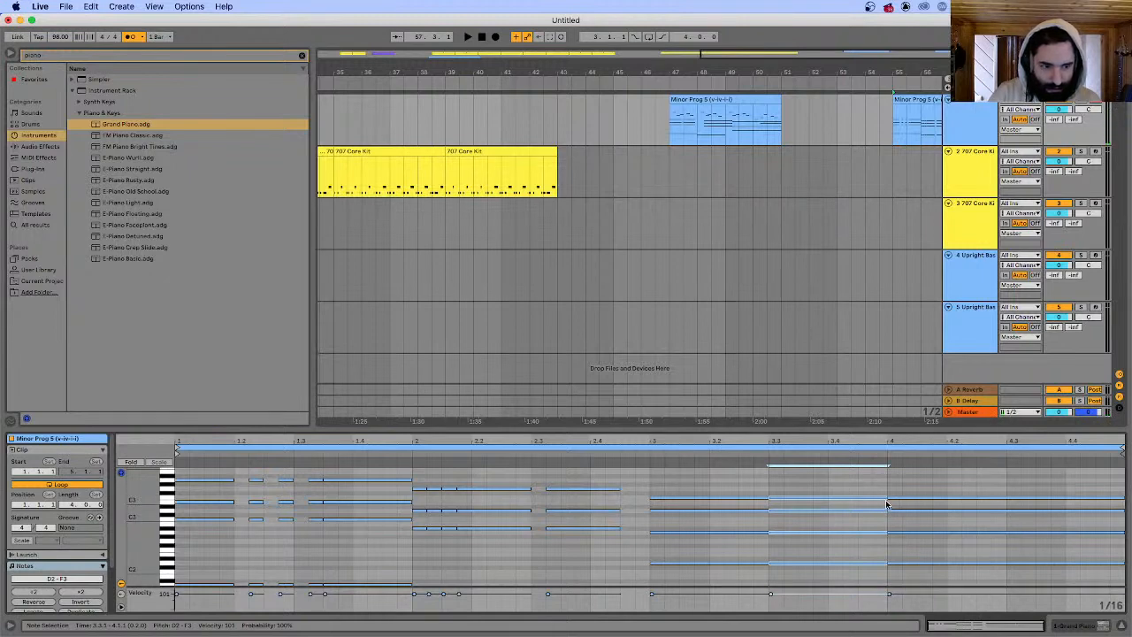
drag(882, 498, 789, 500)
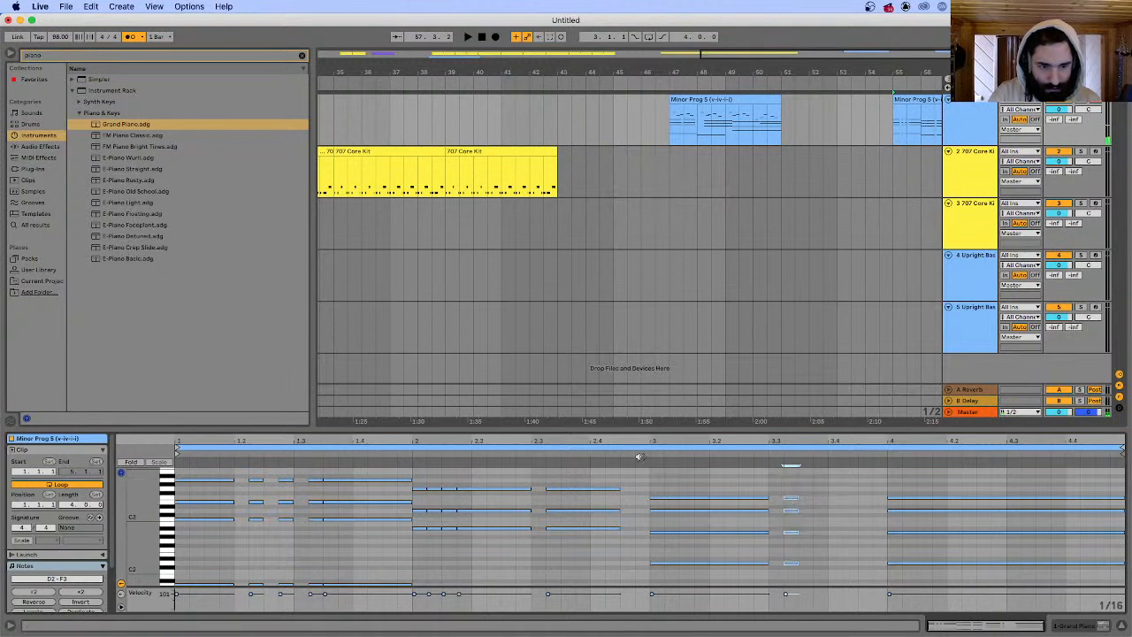
- Audition the short chord and shift all its notes one sixteenth later to 3.3.3
key(space)
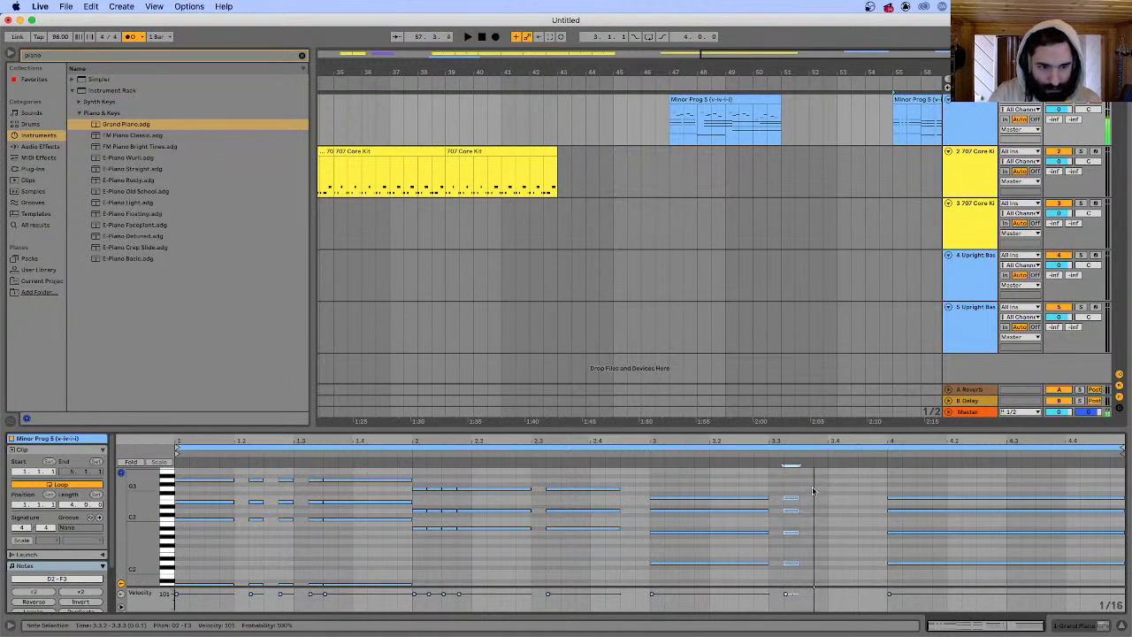
key(space)
drag(814, 484, 784, 575)
drag(792, 502, 807, 502)
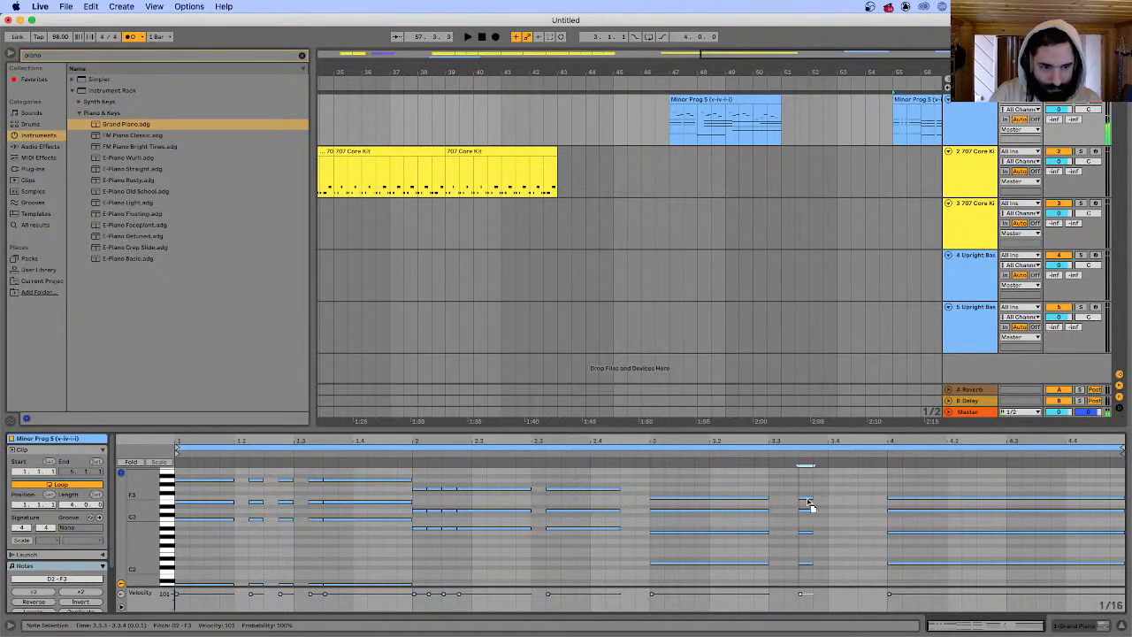
- Copy the short chord from 3.3.3 to 3.4.1 and play the passage back
key(space)
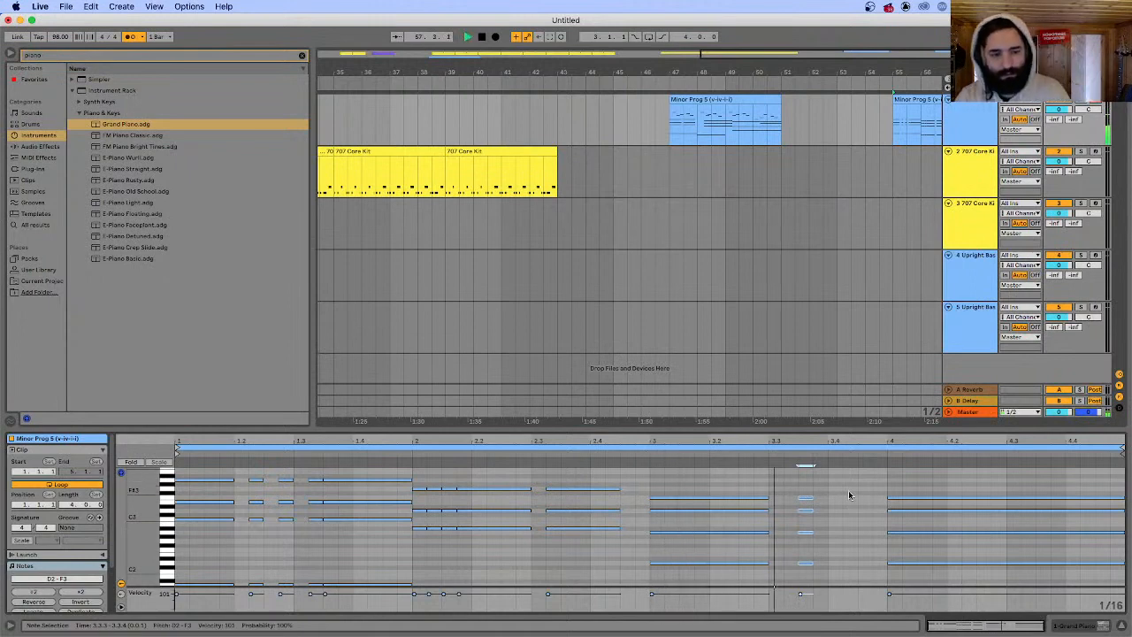
key(space)
drag(830, 487, 834, 564)
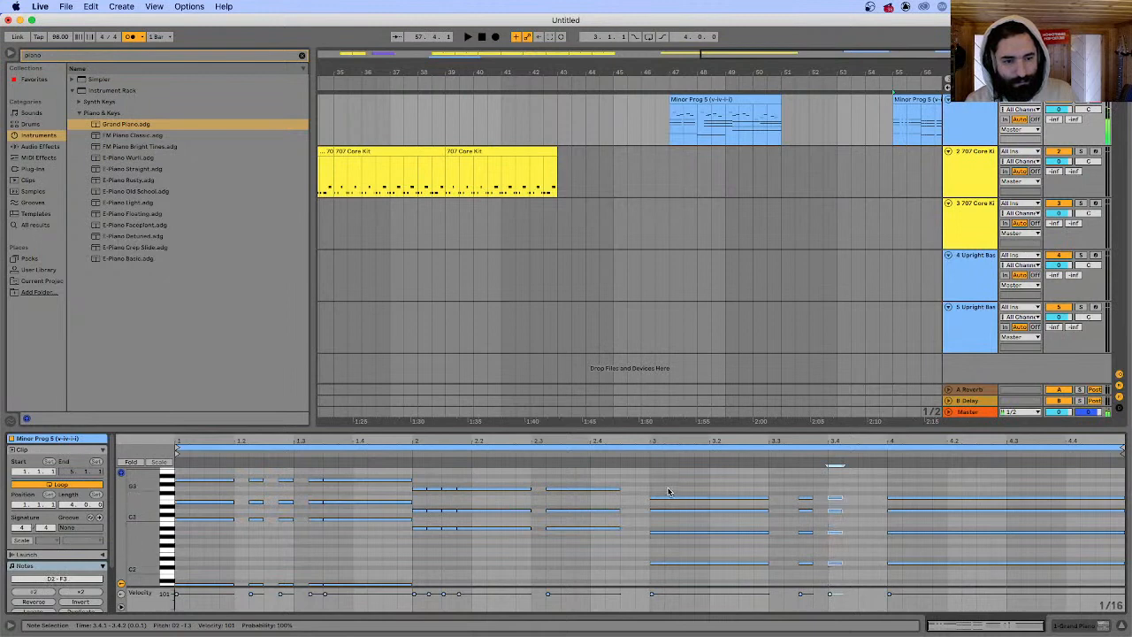
key(space)
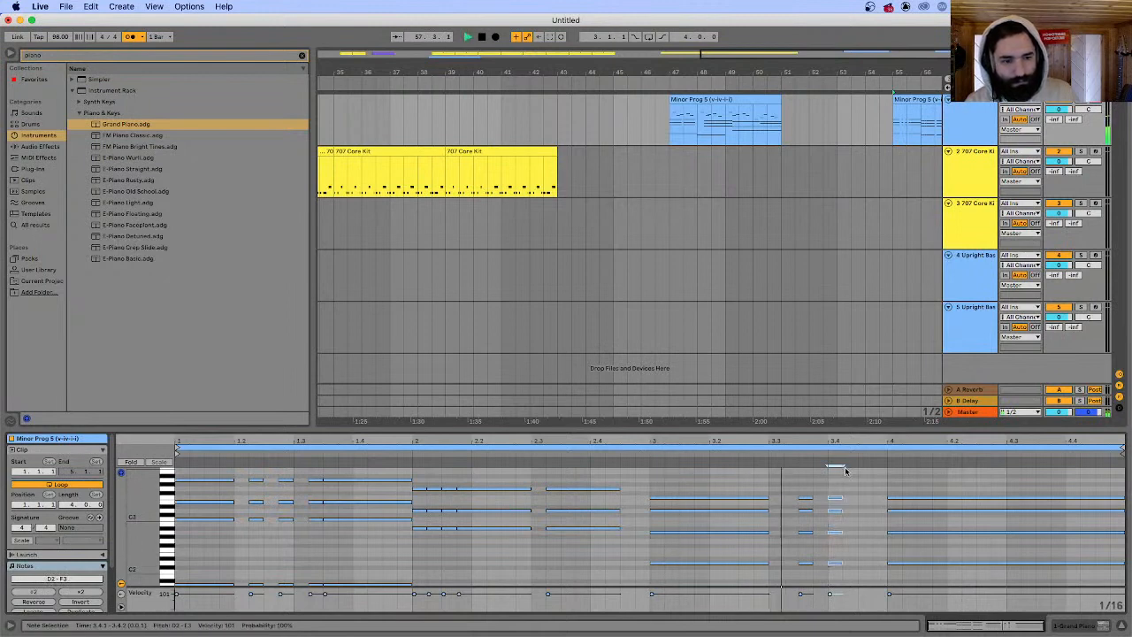
- Move the second short chord one sixteenth later to 3.4.2 and listen to the rhythm
key(space)
mouse_move(851, 493)
mouse_down()
mouse_move(830, 582)
mouse_move(830, 492)
mouse_up()
click(840, 569)
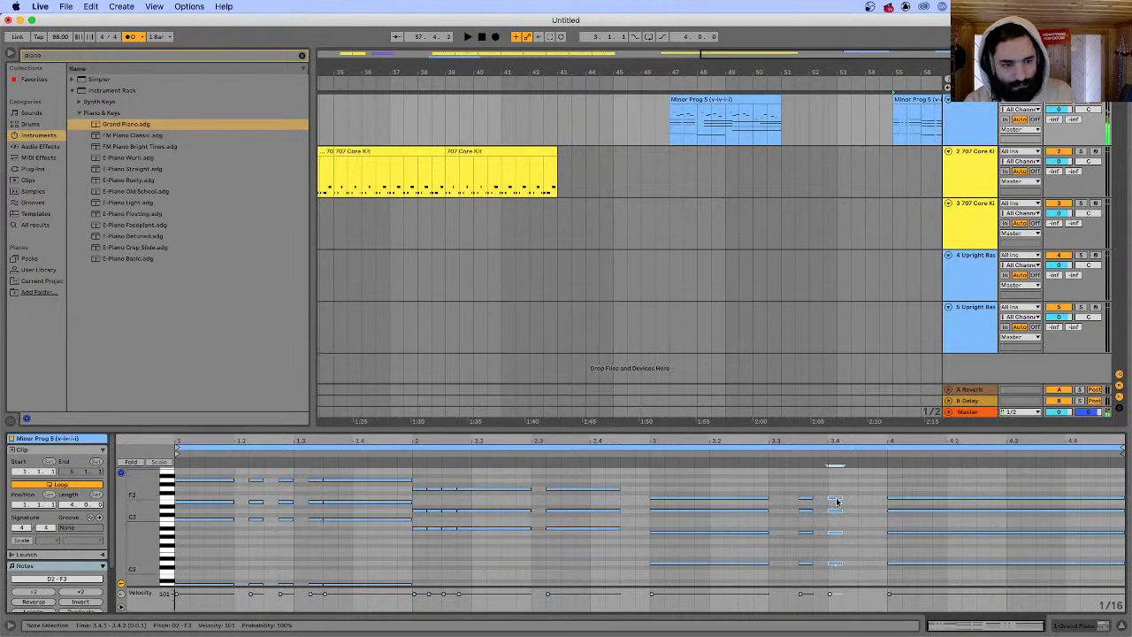
key(Right)
key(space)
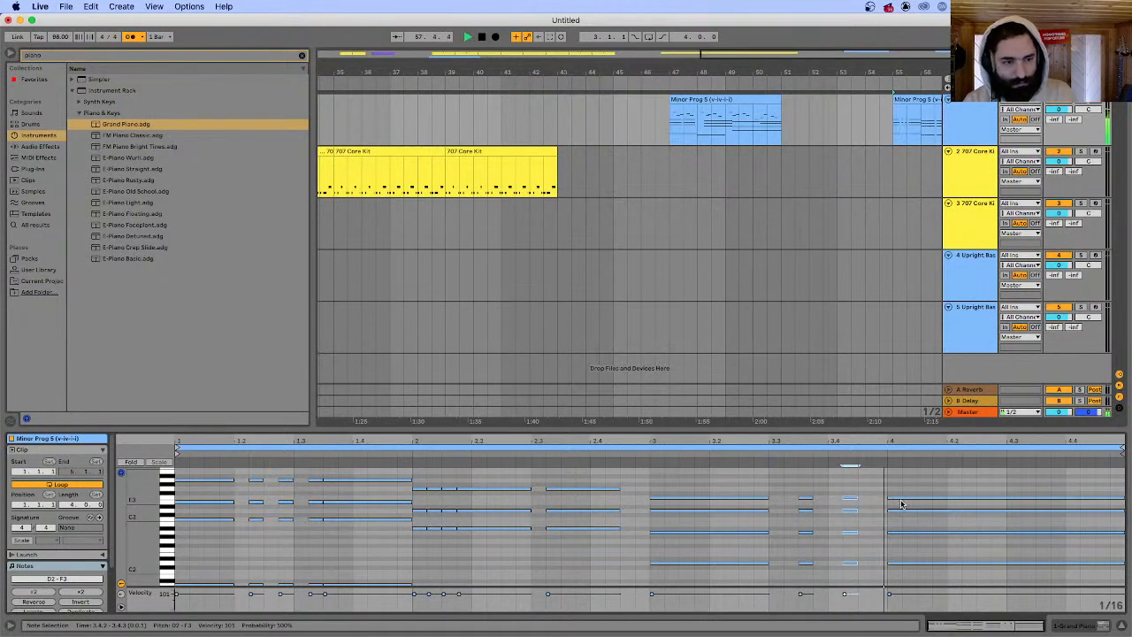
- Delete the sustained chord in bar 4 and place a copy of the 3.3.3 short chord at 4.1.1
key(space)
drag(913, 483, 928, 567)
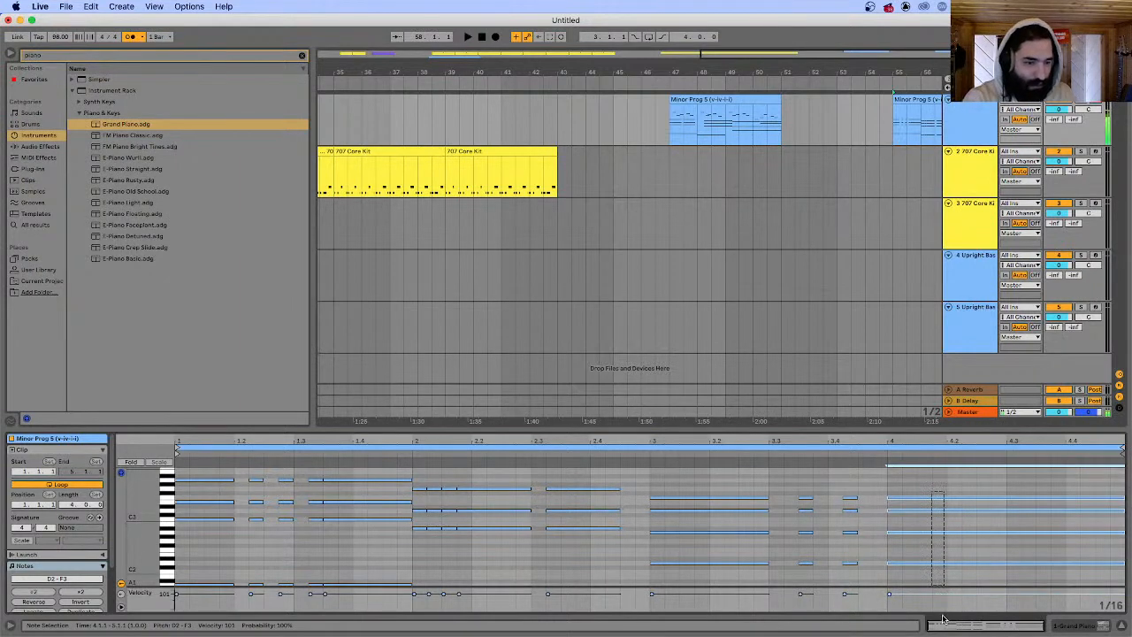
key(Delete)
drag(823, 486, 800, 575)
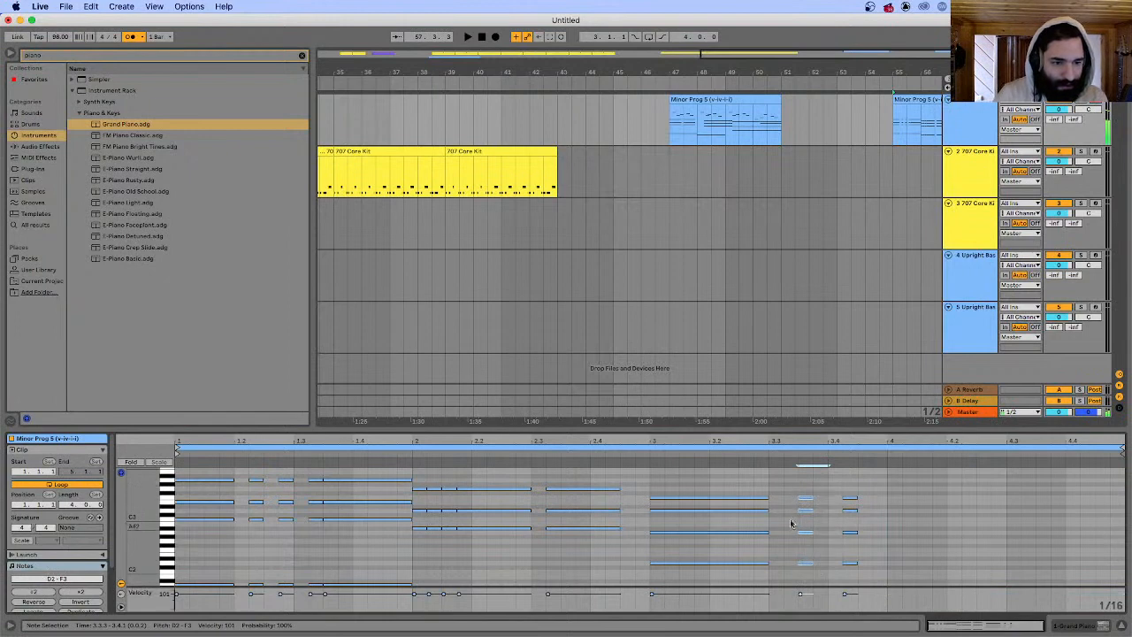
drag(809, 500, 897, 501)
click(635, 454)
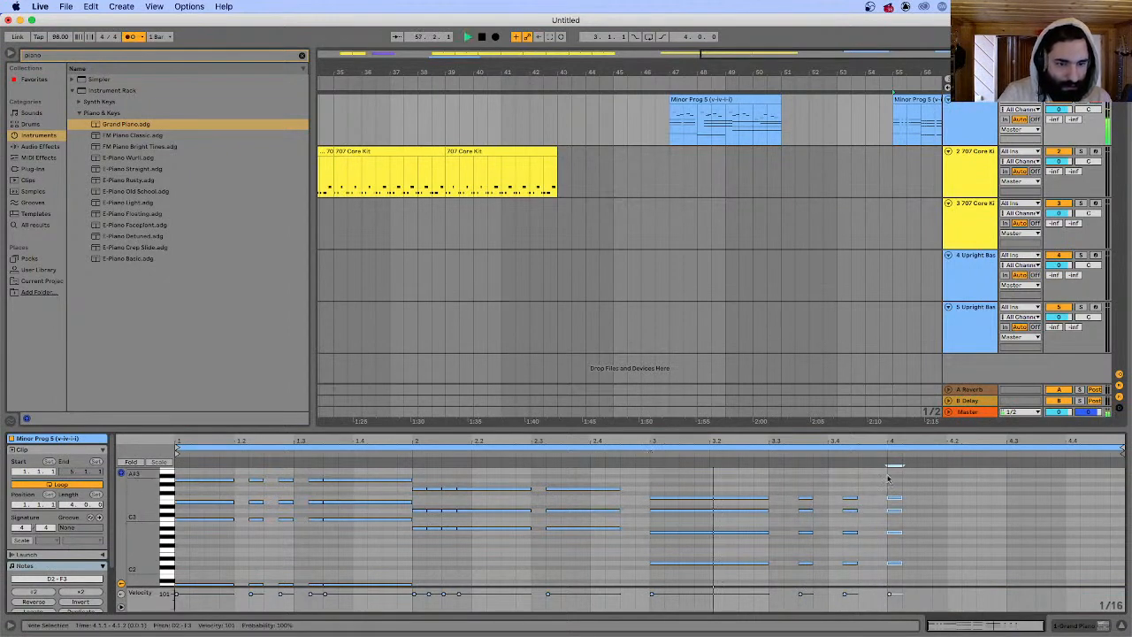
- Copy the 4.1.1 short chord, audition it at 4.1.3, and settle the copy at 4.1.2
key(space)
drag(902, 483, 924, 564)
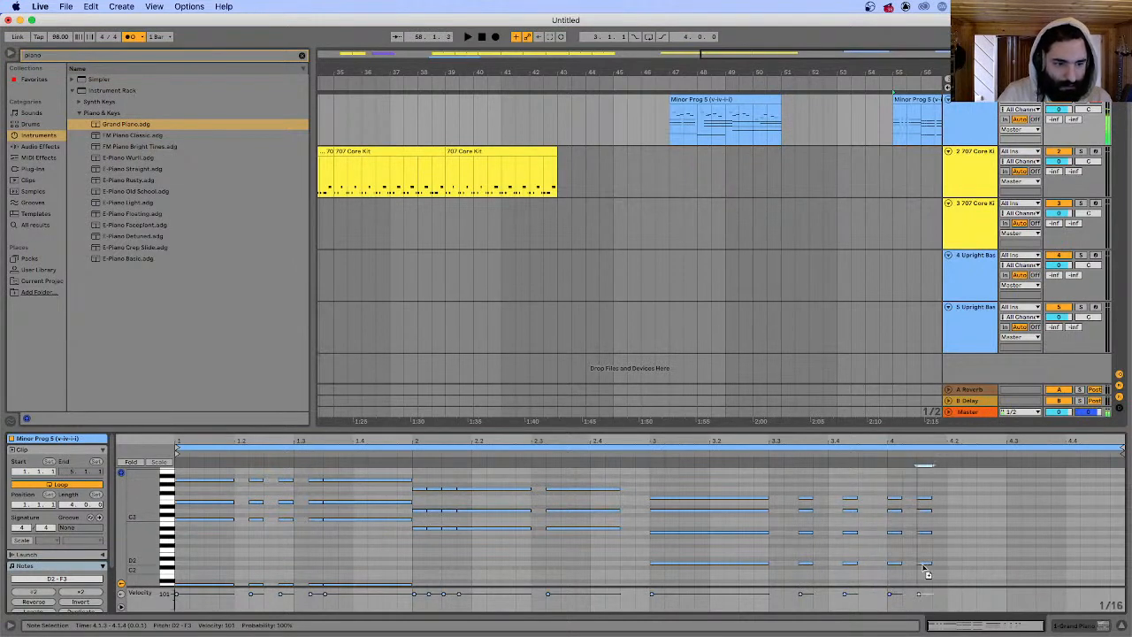
click(646, 453)
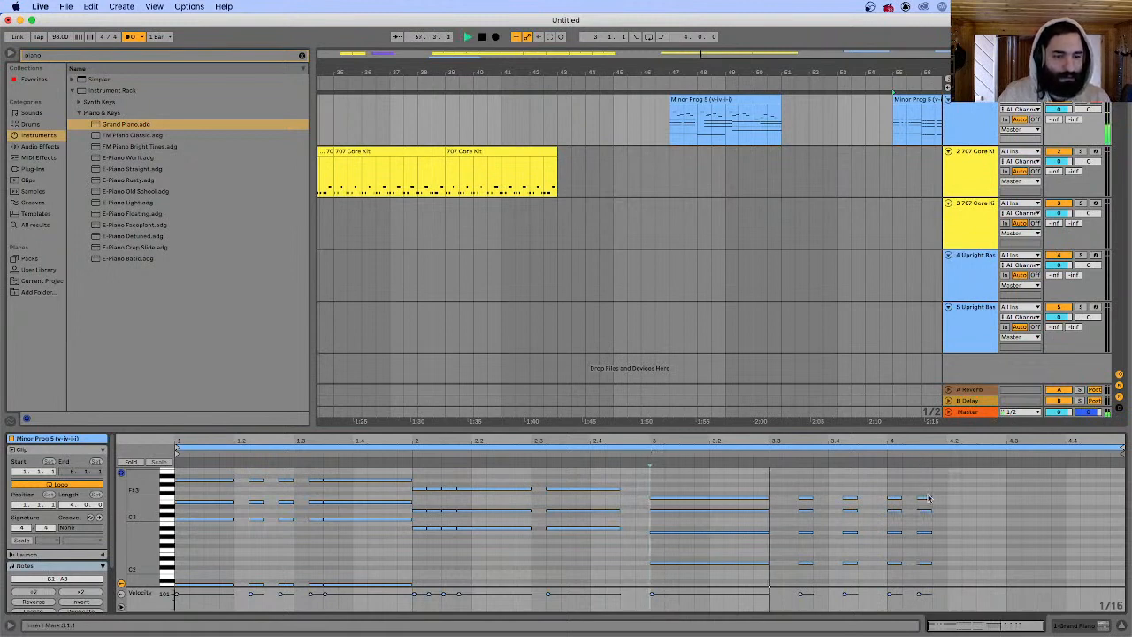
drag(918, 474, 930, 572)
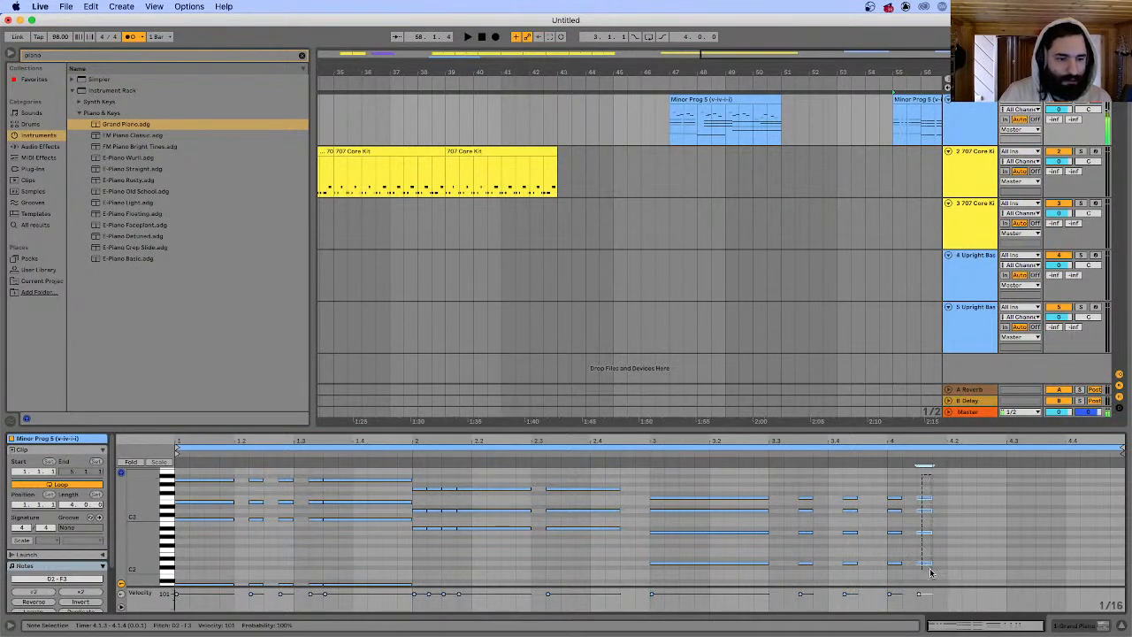
drag(925, 484, 915, 572)
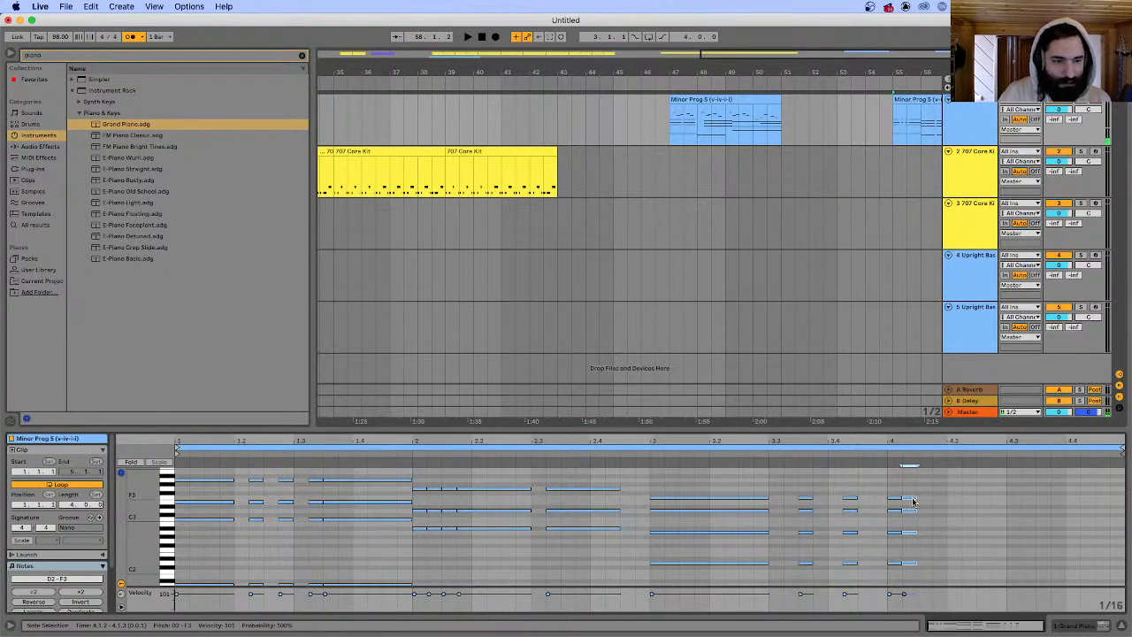
- Copy the short chord to 4.2.1, extend it to the end of the clip, and play the progression
mouse_move(925, 497)
mouse_down()
mouse_move(944, 491)
mouse_move(909, 569)
mouse_up()
drag(915, 502, 961, 497)
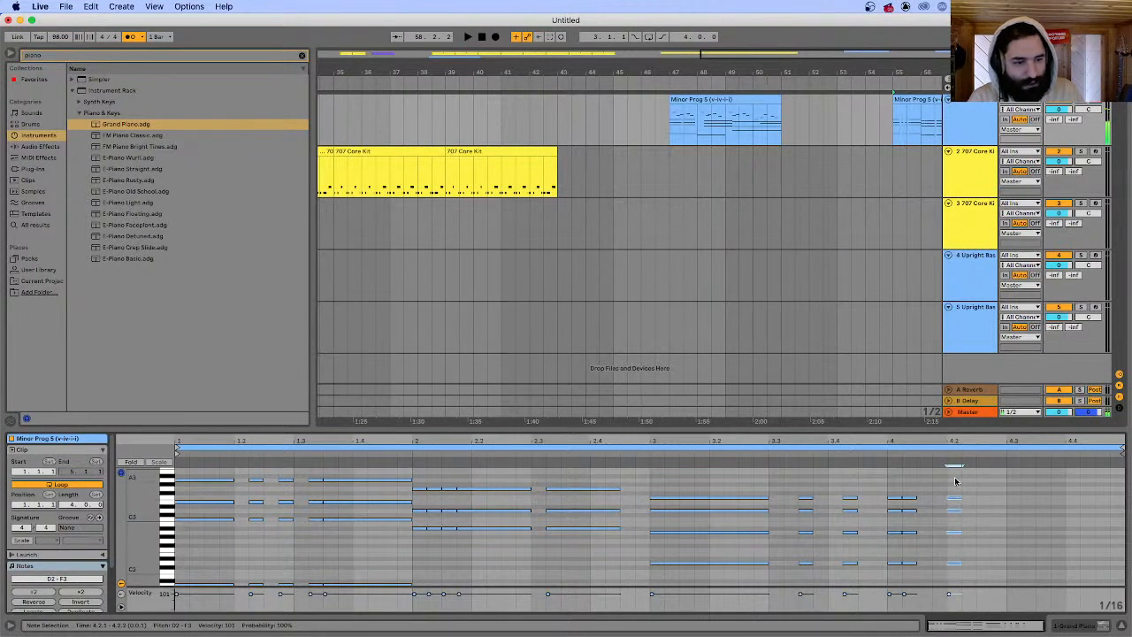
drag(961, 498, 1125, 499)
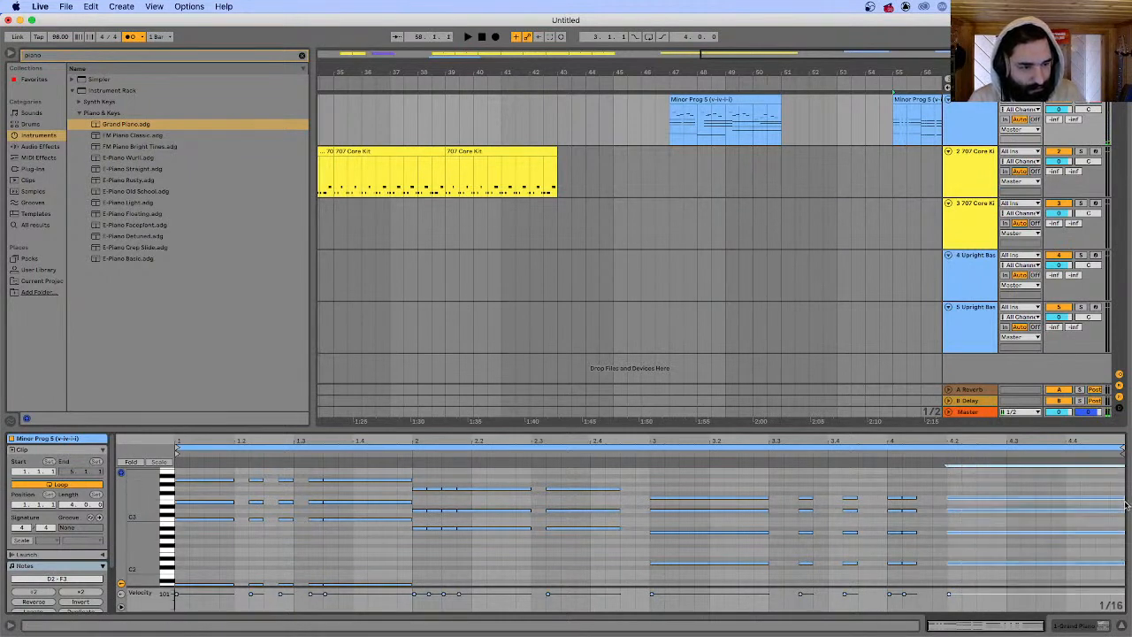
scroll(610, 488, up, 1)
scroll(548, 504, up, 1)
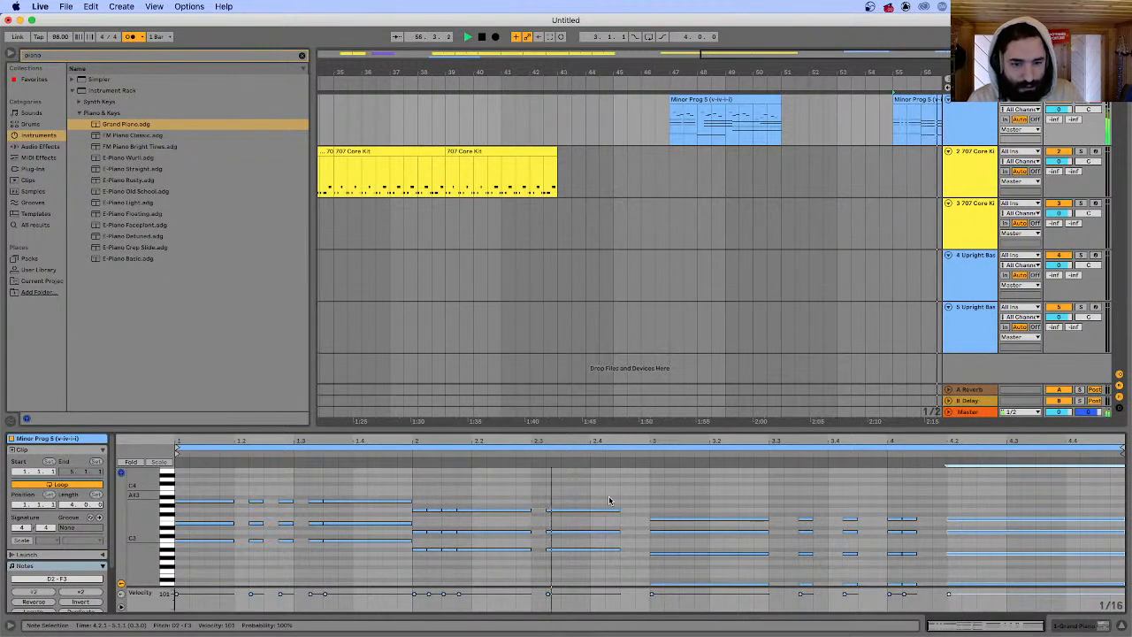
scroll(619, 495, down, 1)
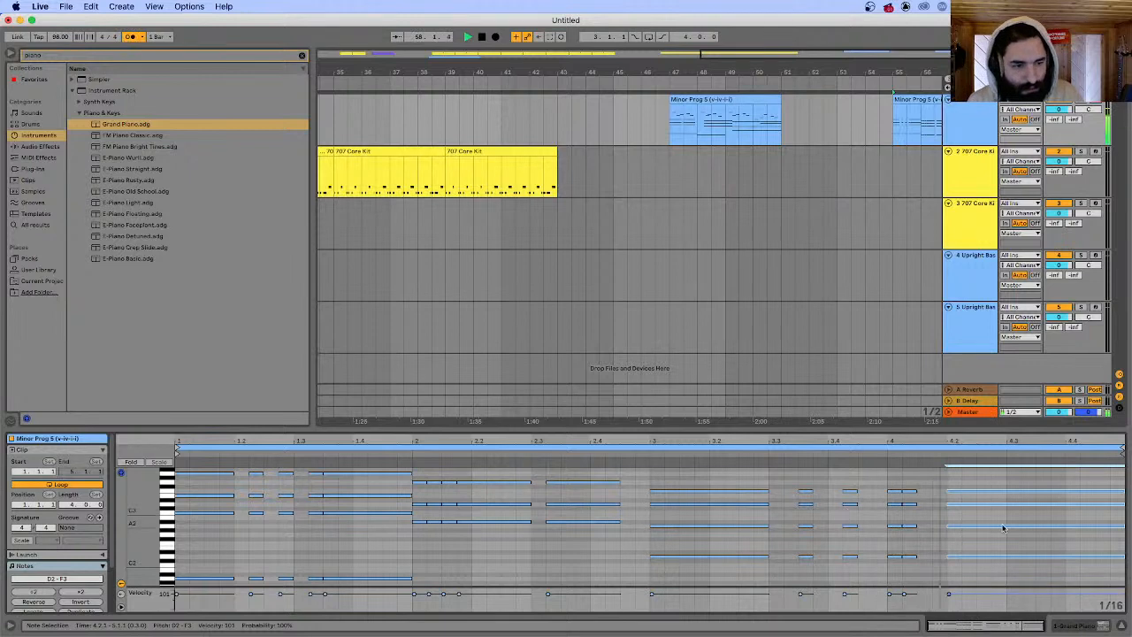
- Stop playback and loop the arrangement over the Minor Prog 5 clip that starts at bar 55
scroll(842, 134, right, 5)
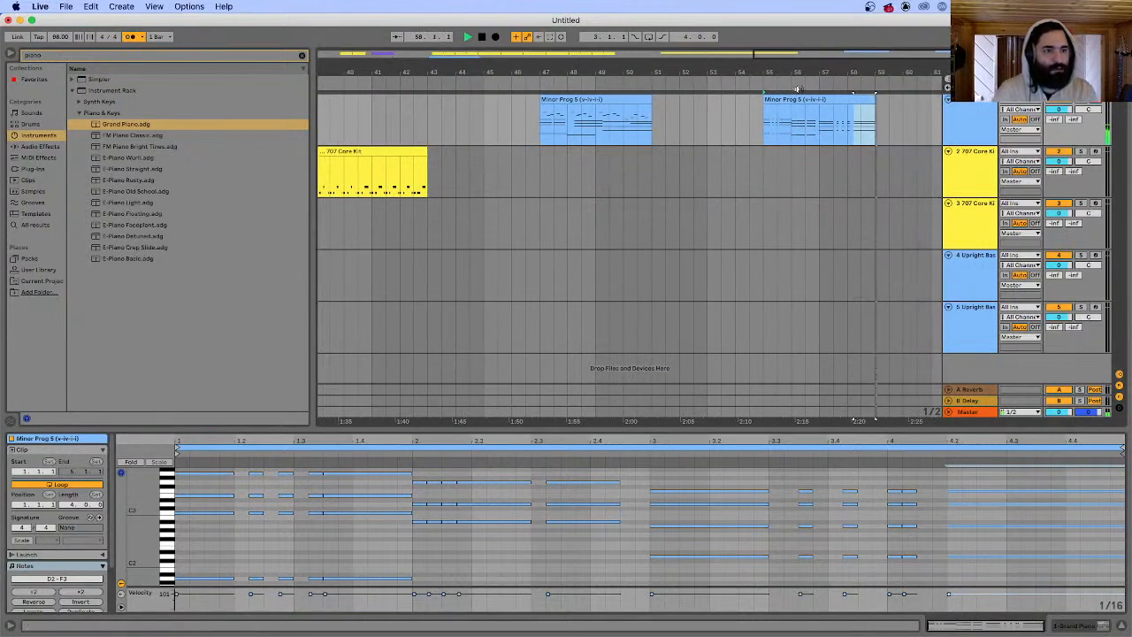
key(space)
click(828, 98)
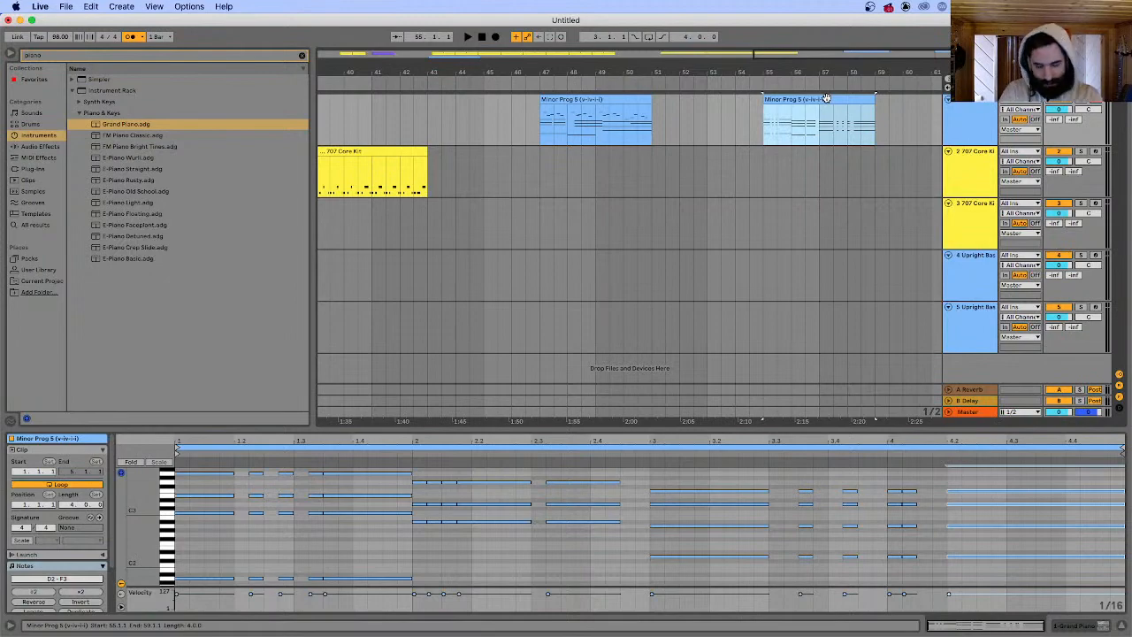
key(ctrl+l)
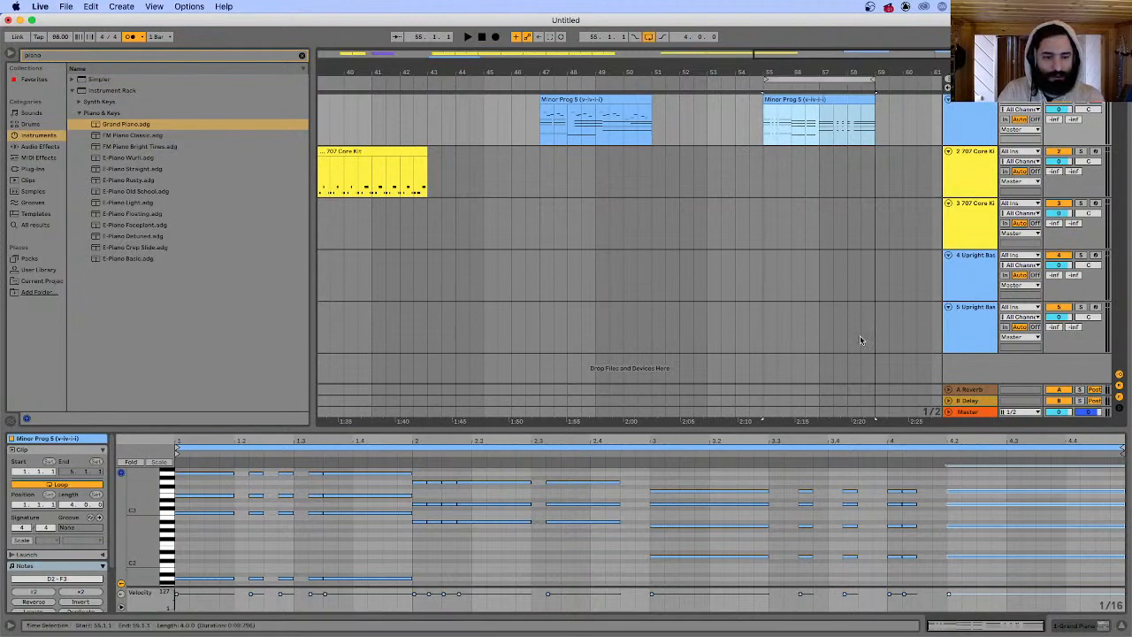
- Switch to the Google Slides deck in Brave and review the Pro level bullets on catchy rhythm, Declarative and Conversational concepts, and swing or humanization
mouse_move(715, 634)
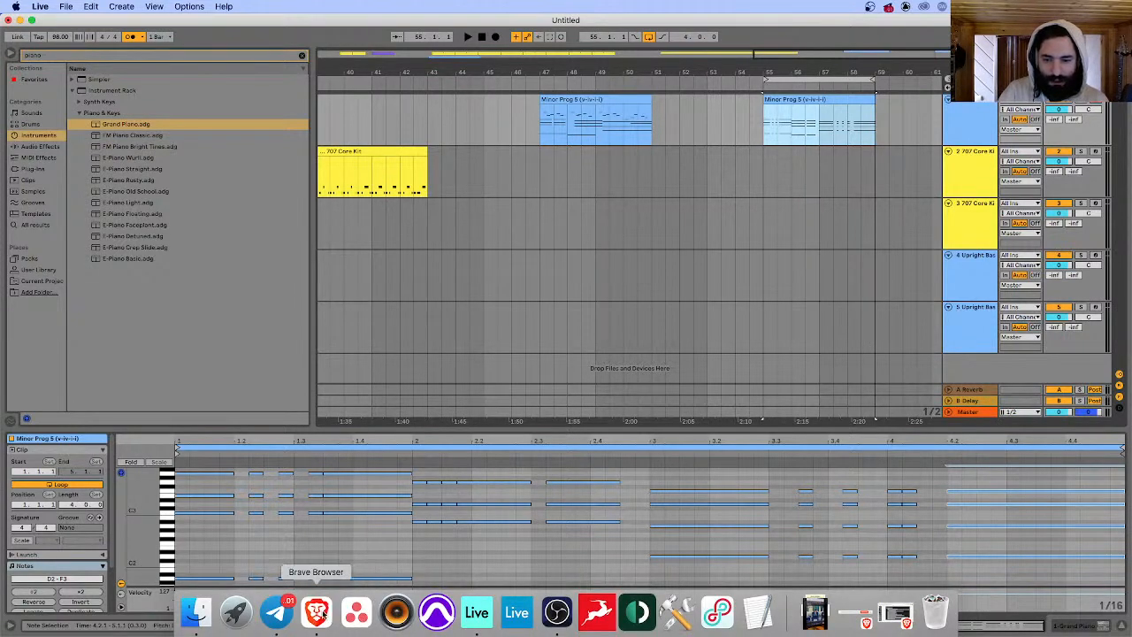
click(317, 612)
click(436, 78)
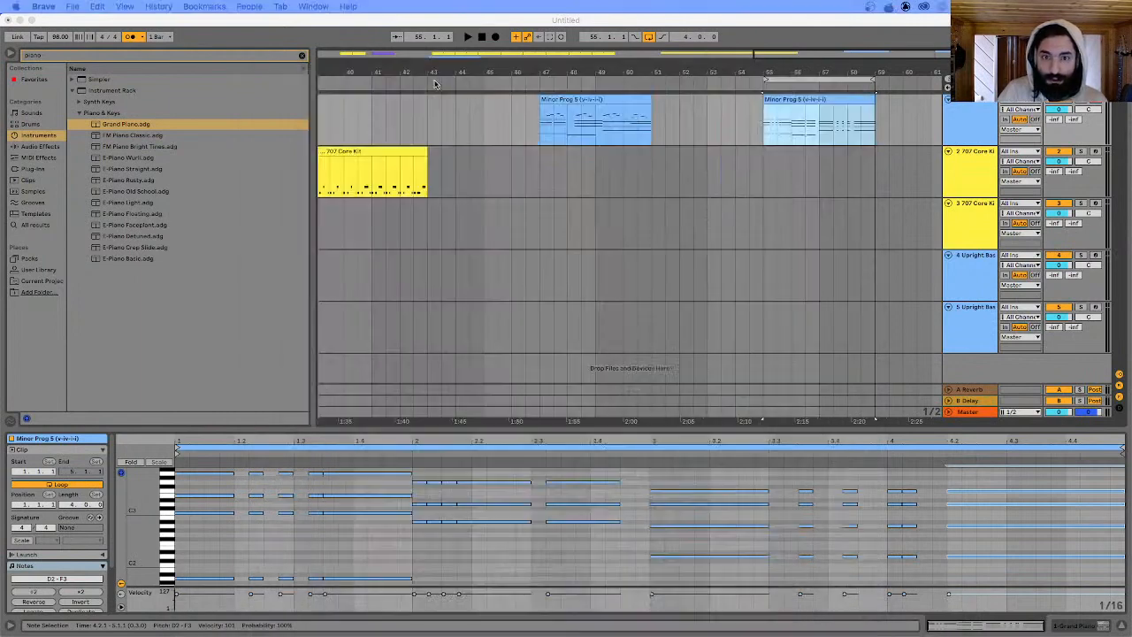
click(311, 7)
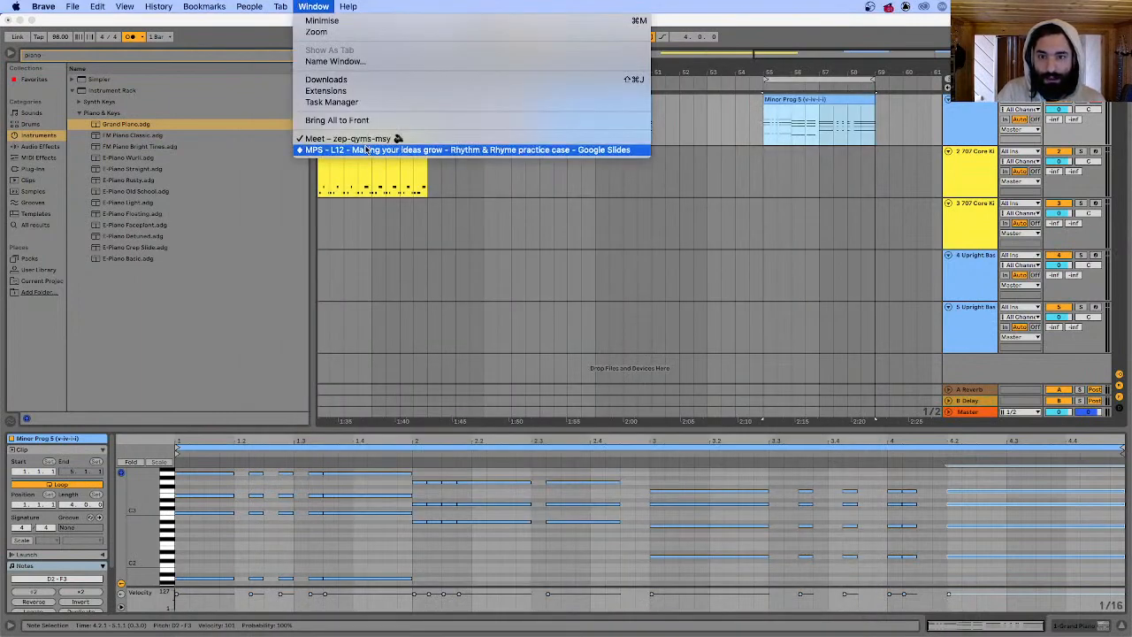
click(368, 150)
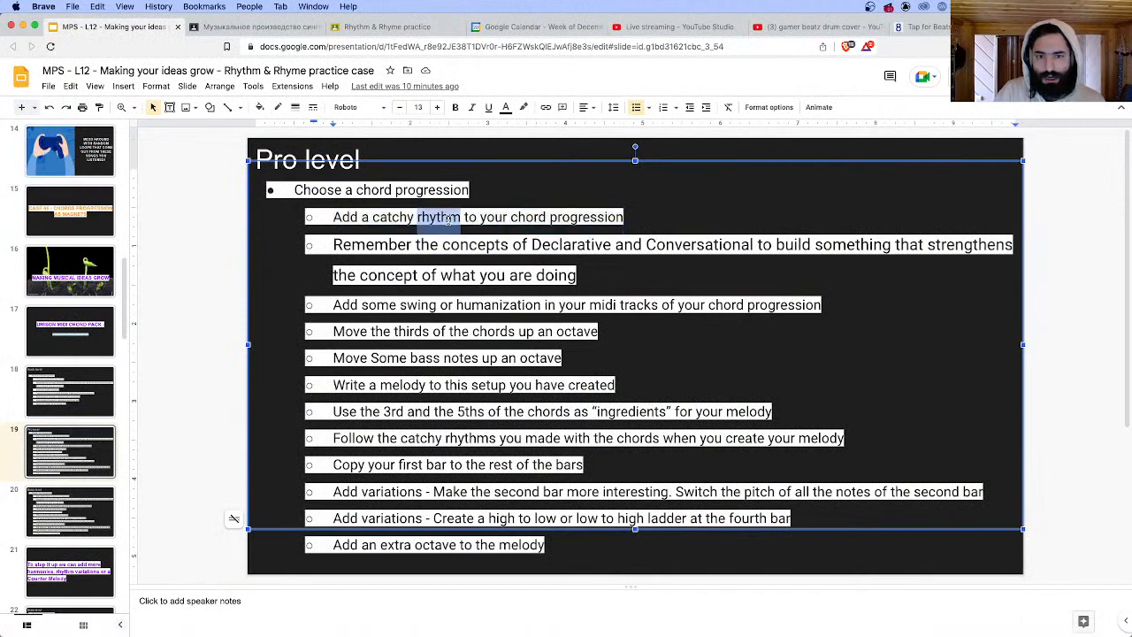
triple_click(450, 217)
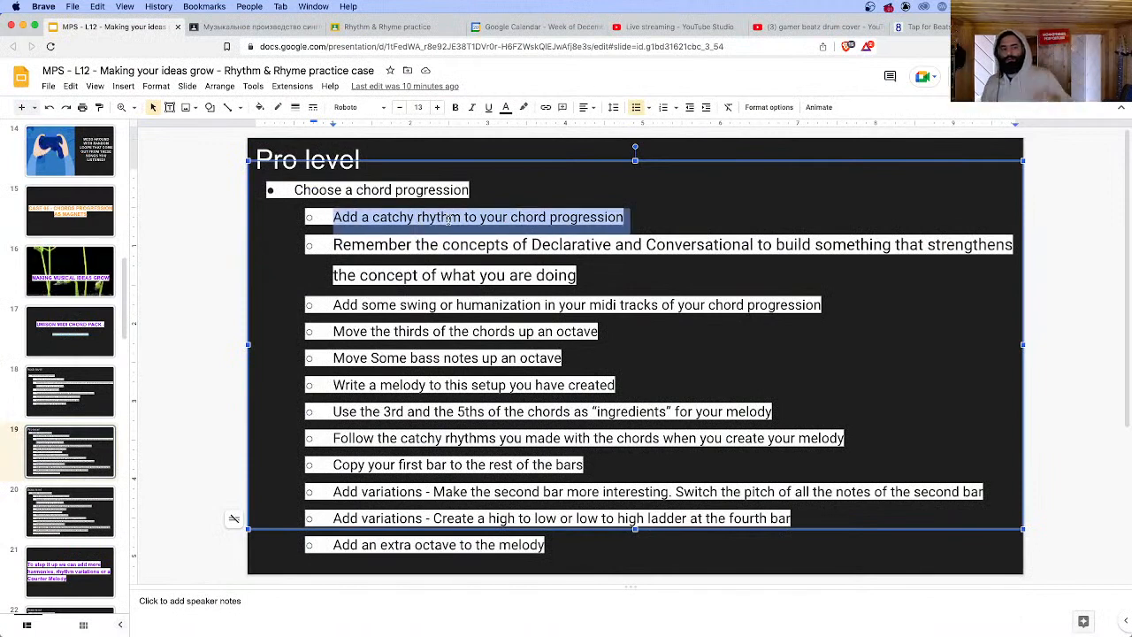
click(469, 245)
triple_click(469, 245)
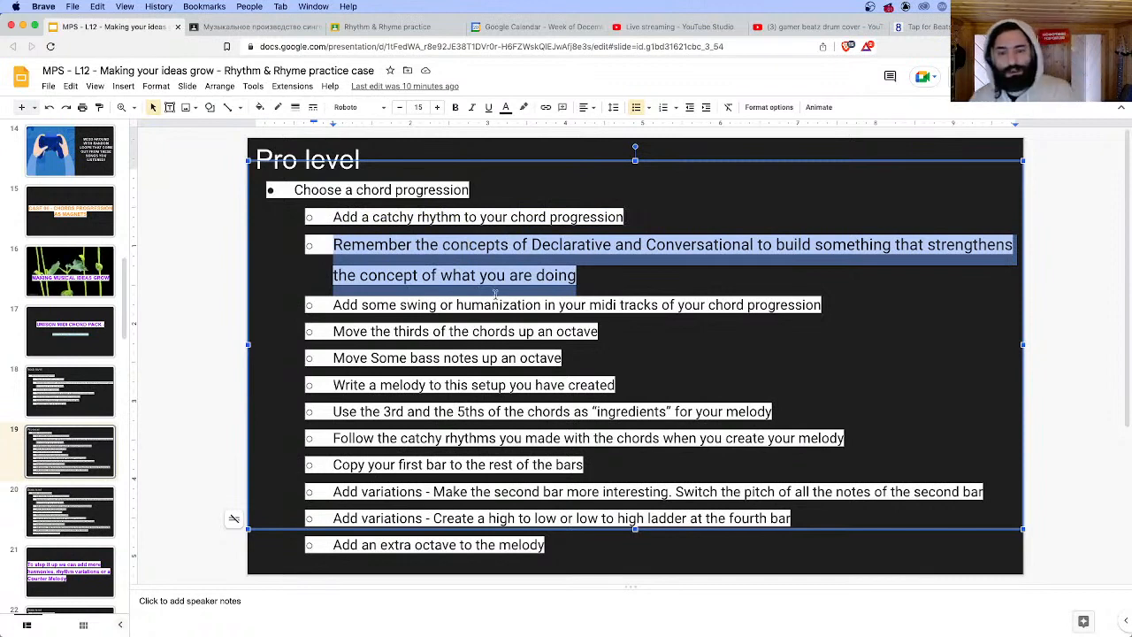
triple_click(620, 305)
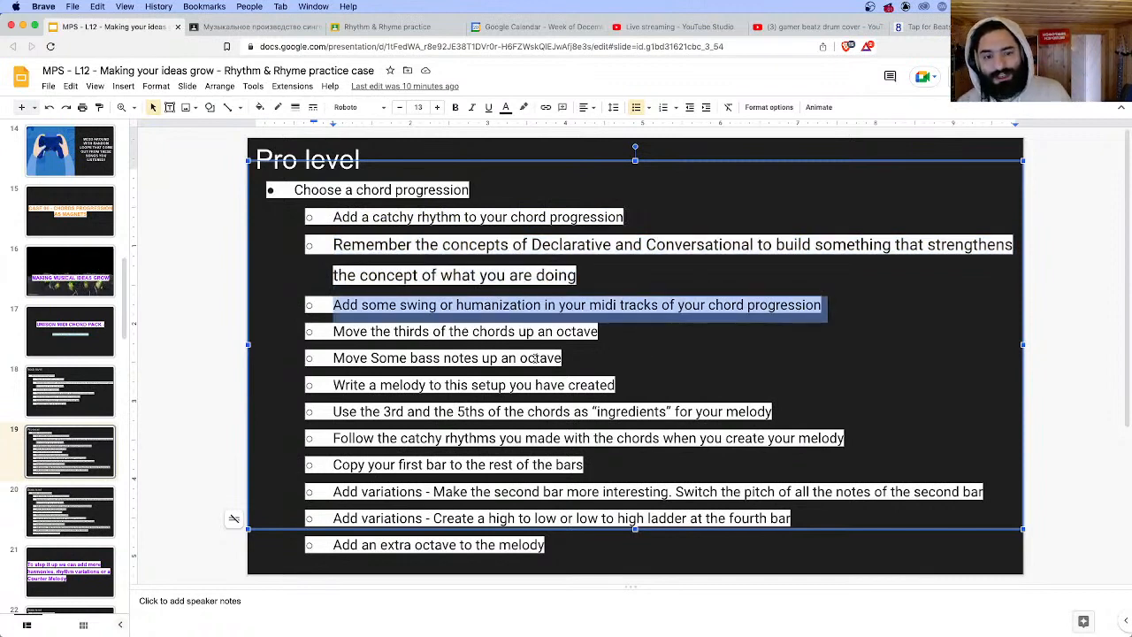
- Switch back to the Ableton Live project with the Minor Prog 5 chord clip
mouse_move(497, 634)
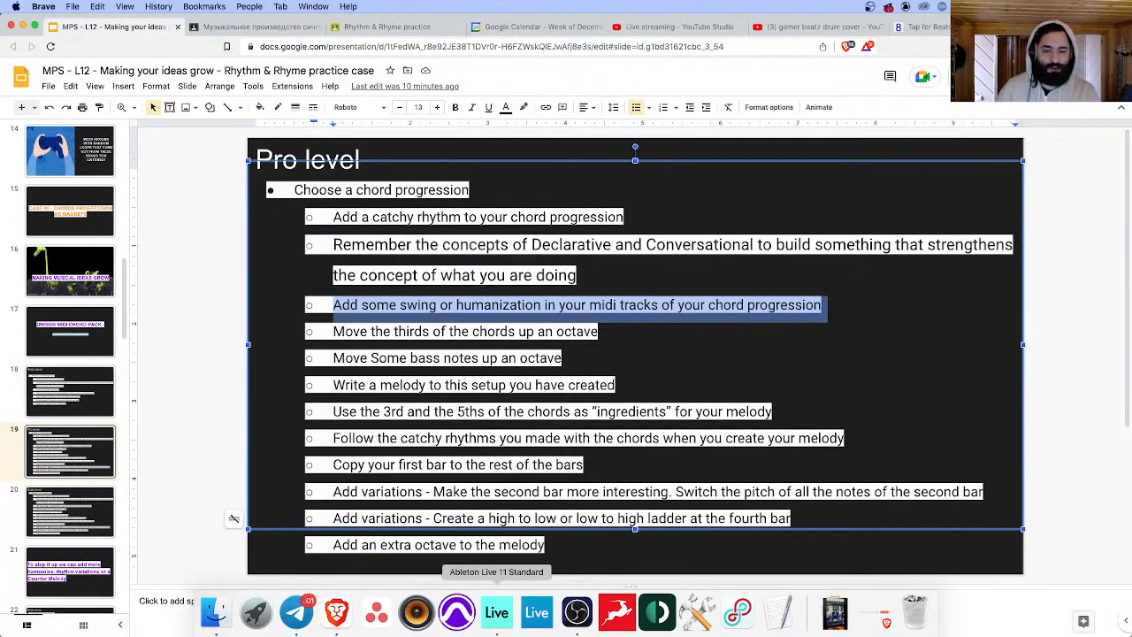
click(496, 612)
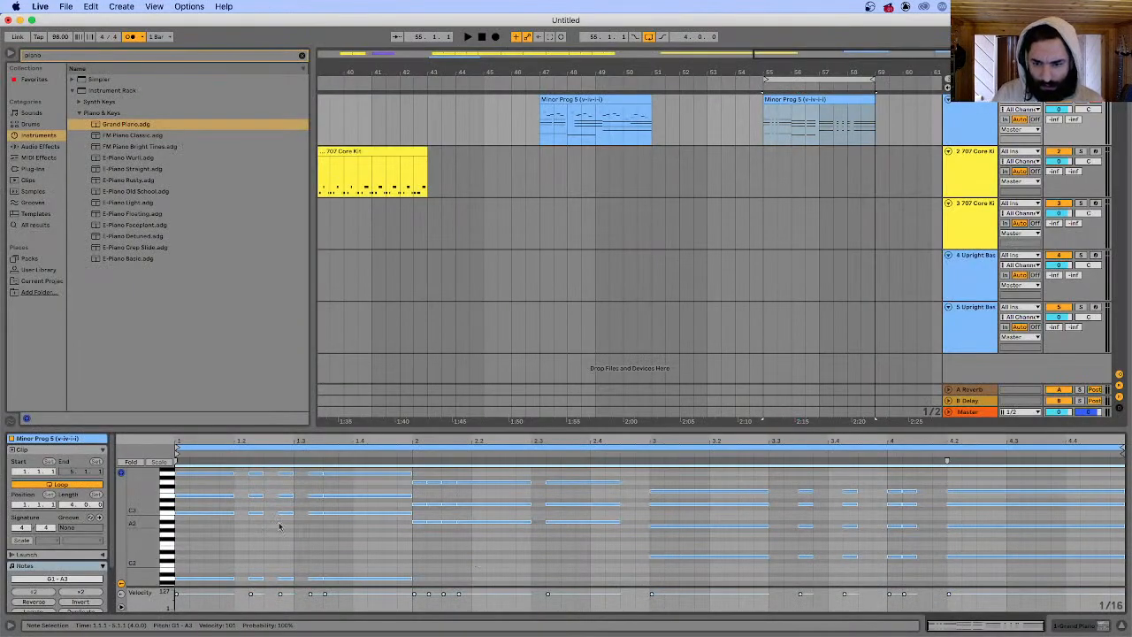
- Try quantizing the chord clip's note starts to 1/8 at a partial amount, and play the progression
right_click(200, 499)
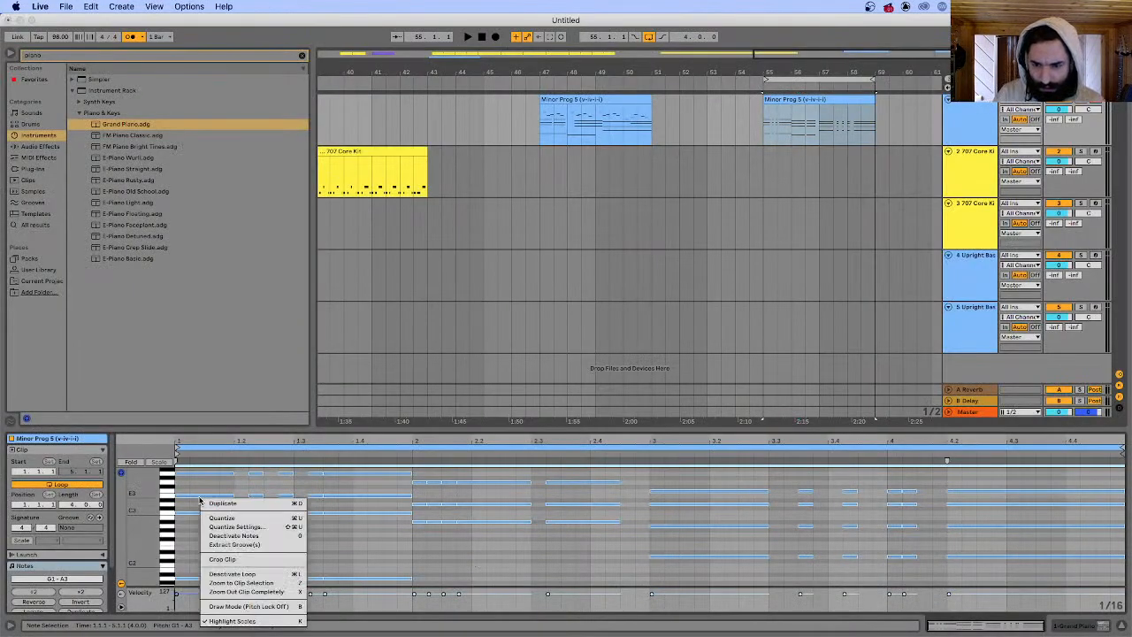
click(235, 527)
drag(597, 332, 598, 367)
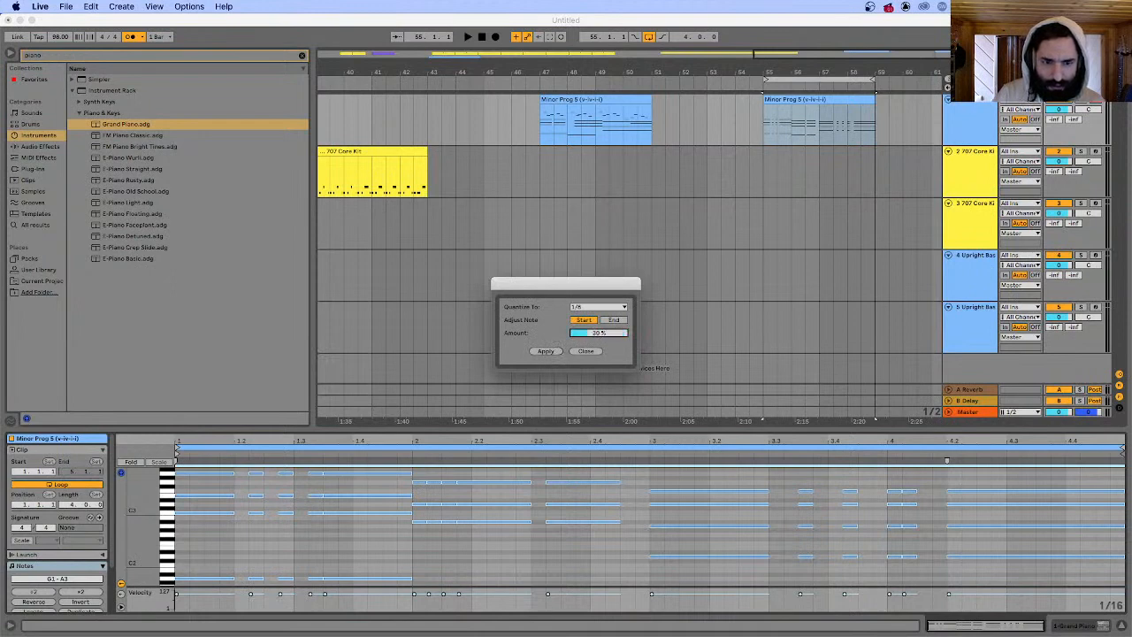
click(545, 352)
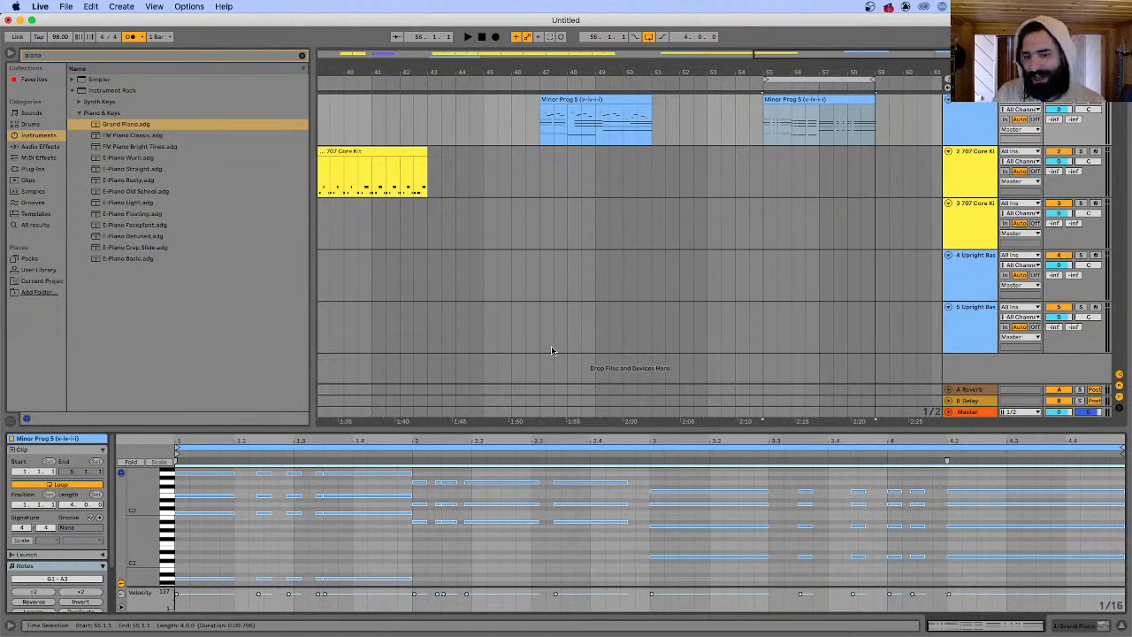
key(space)
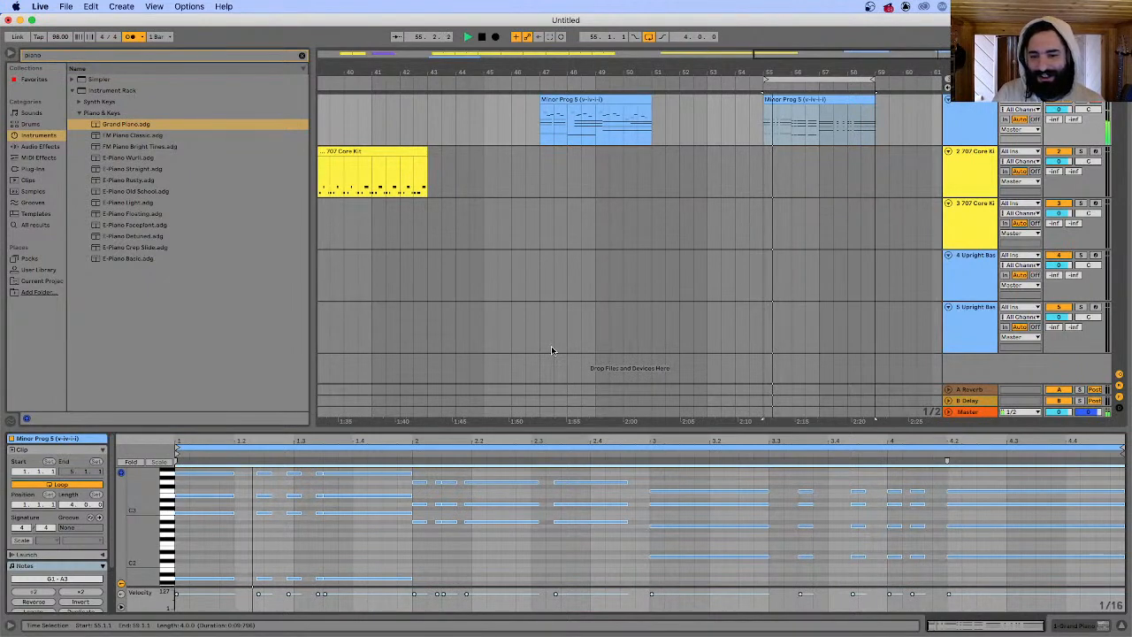
- Try quantizing the chord clip's note starts to 1/8 with the amount at 77%
right_click(259, 474)
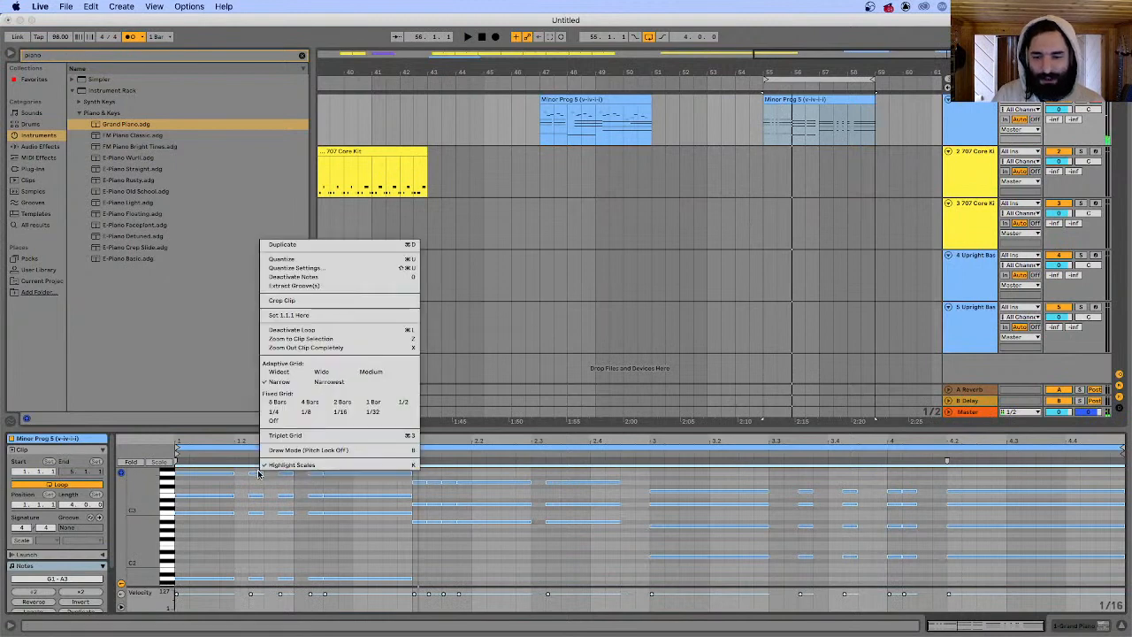
click(324, 268)
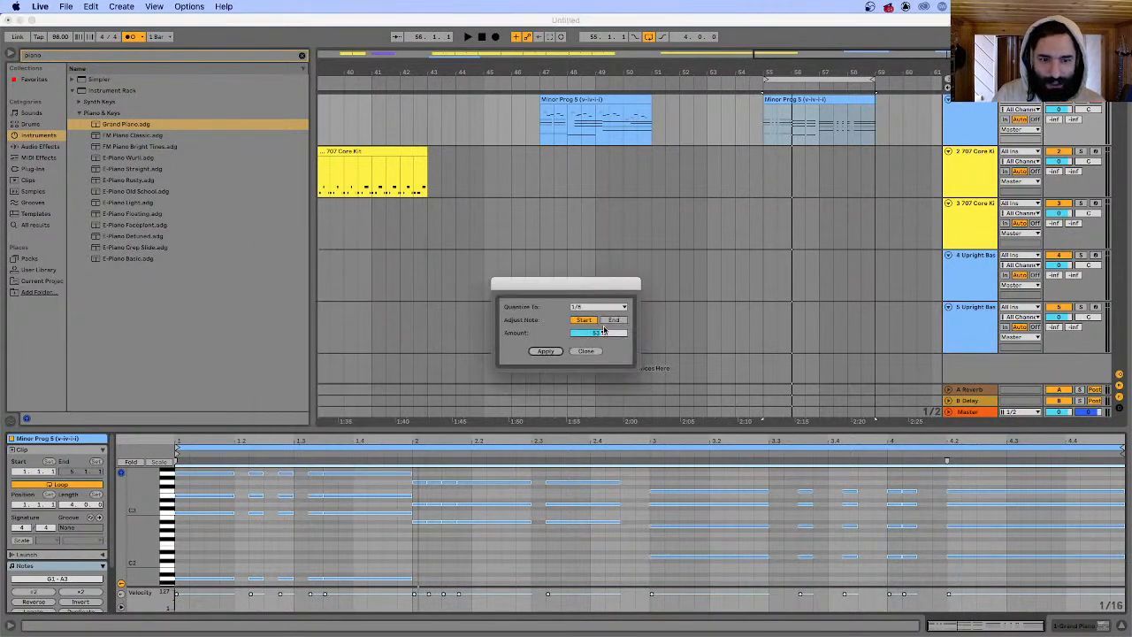
drag(606, 340, 606, 315)
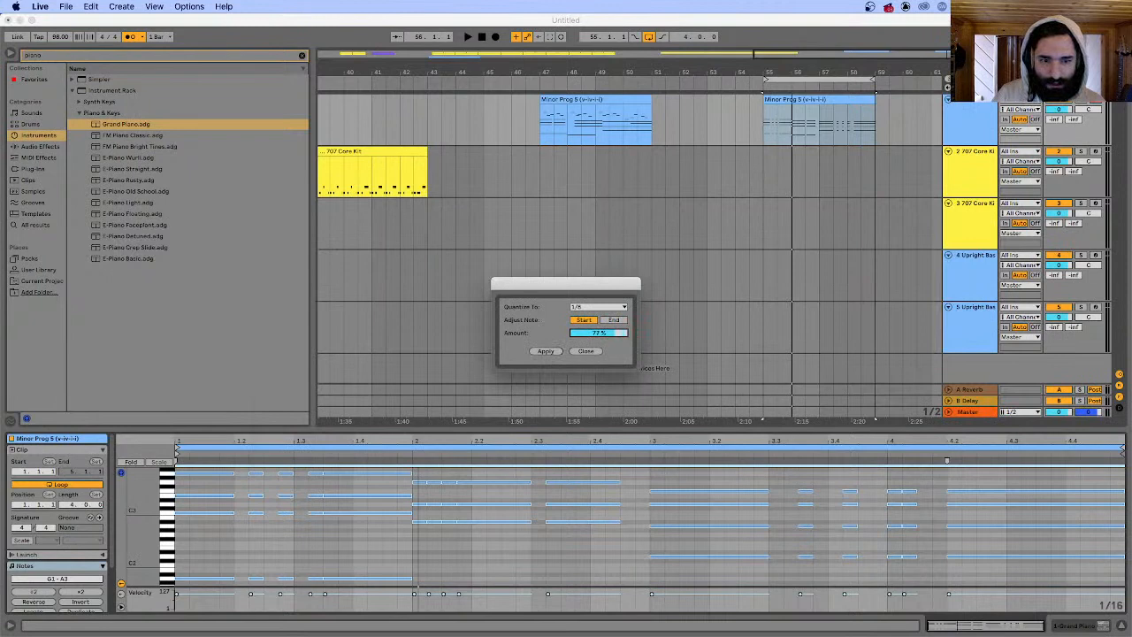
click(545, 351)
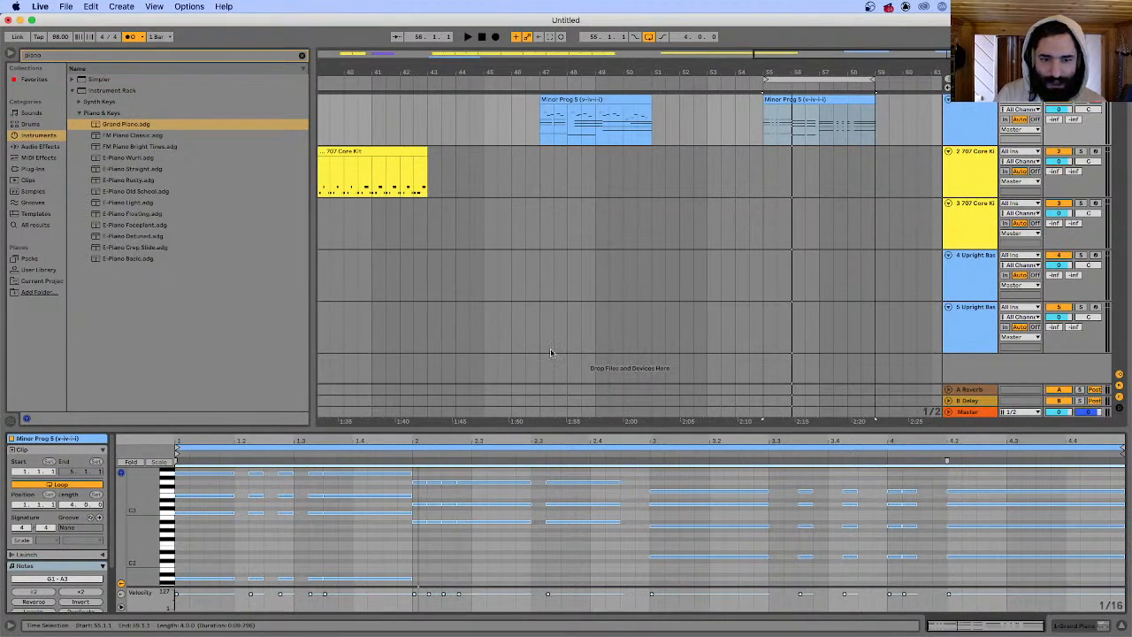
- Quantize the chord clip's note starts to 1/16 with the amount at 77%
right_click(357, 476)
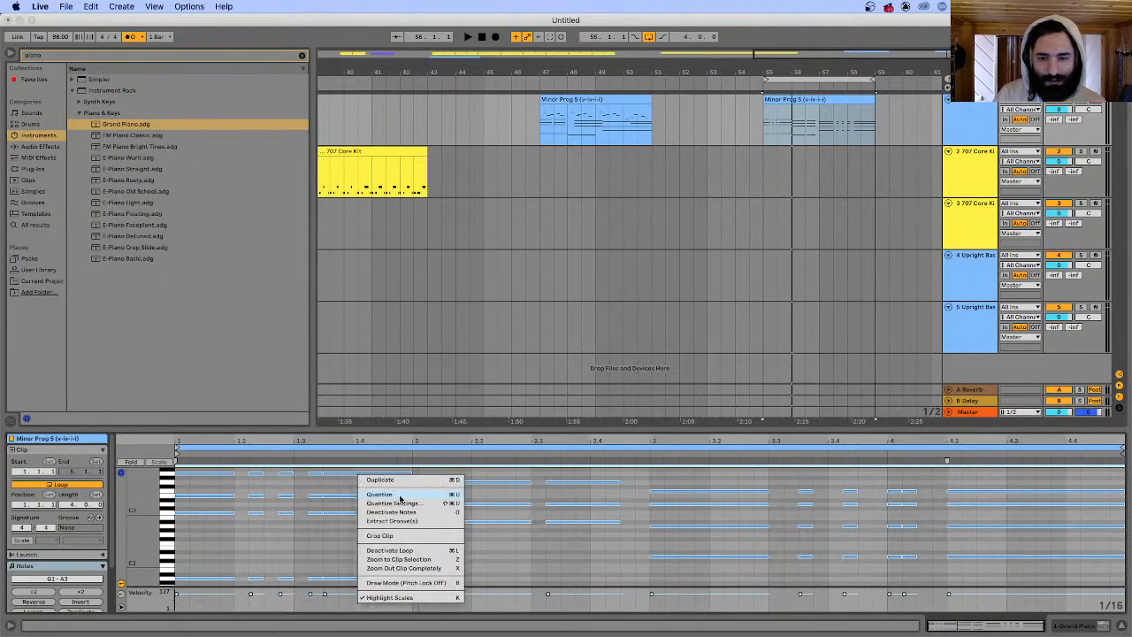
click(398, 502)
click(598, 307)
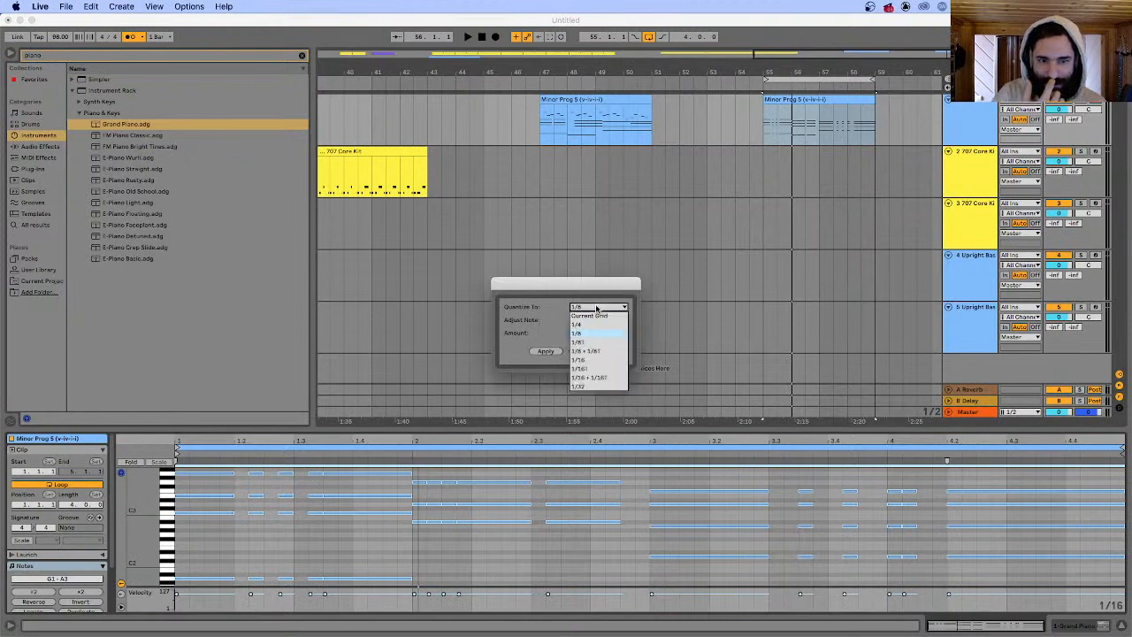
click(595, 360)
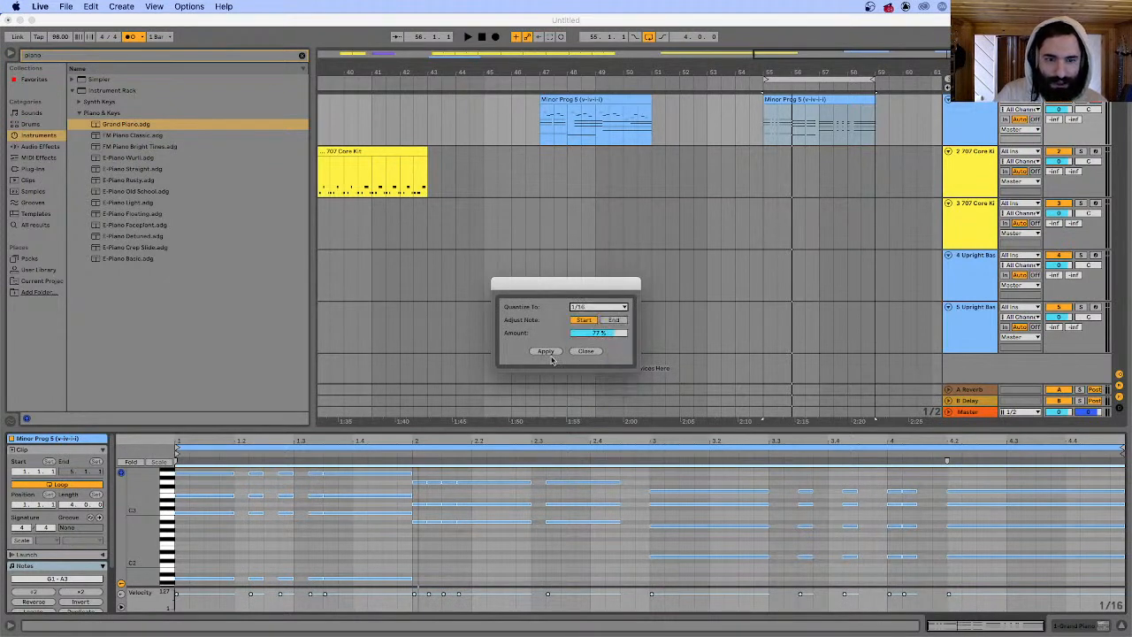
click(548, 352)
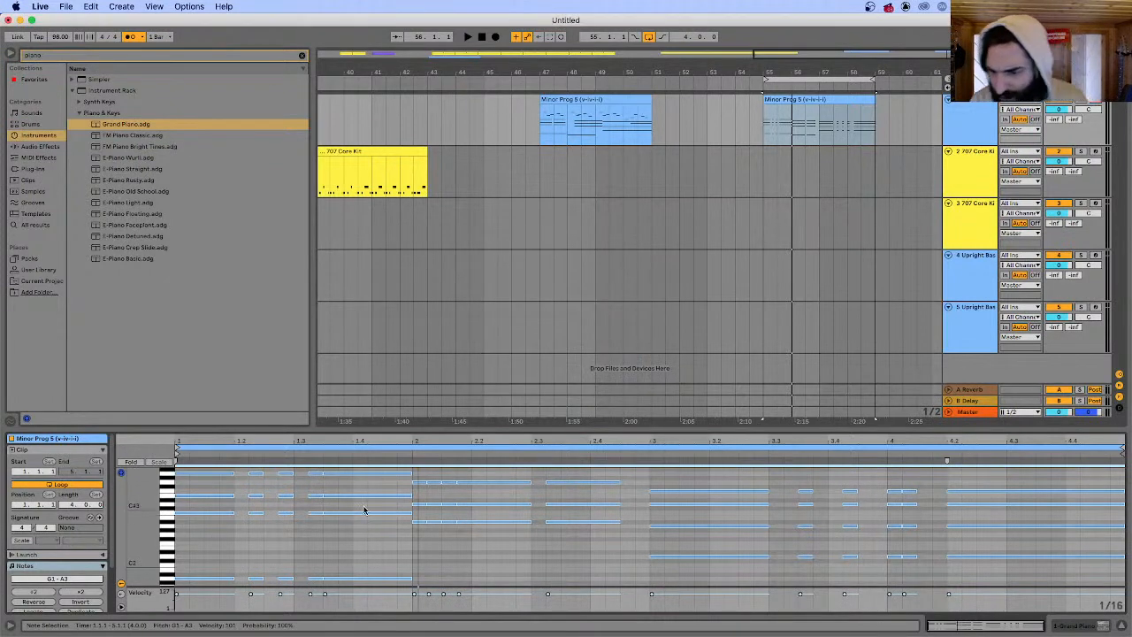
right_click(210, 477)
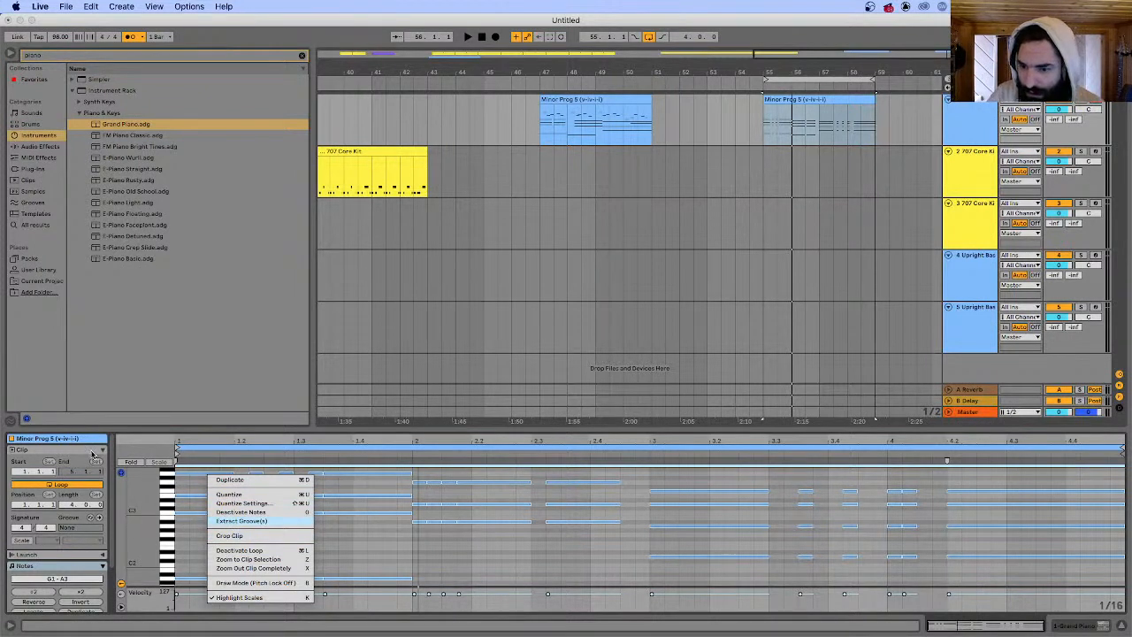
key(Escape)
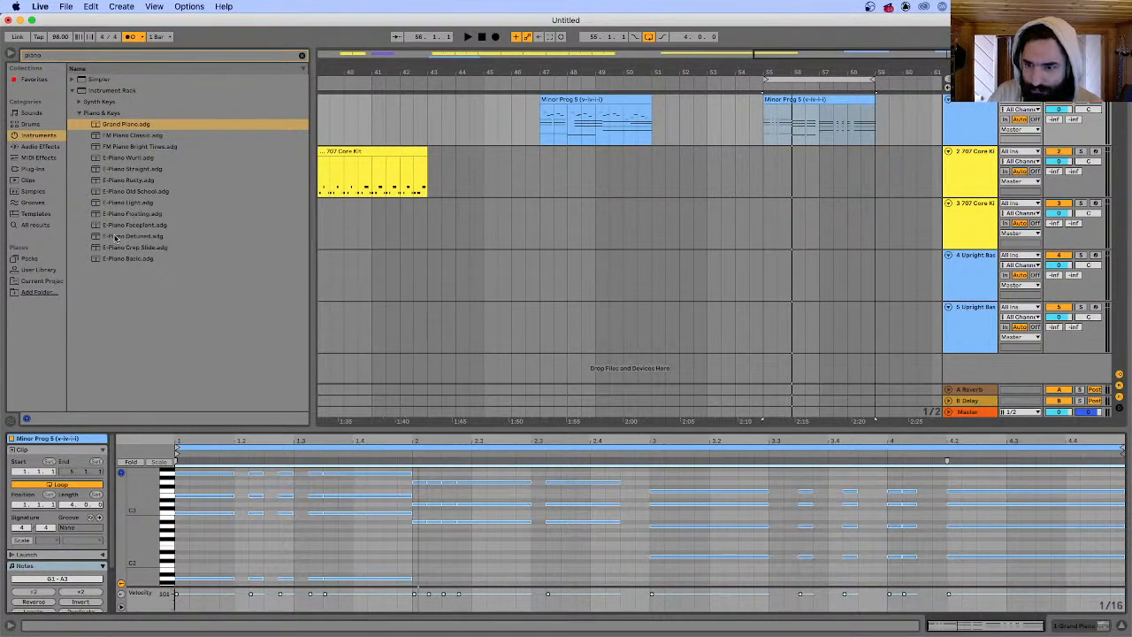
scroll(55, 548, down, 3)
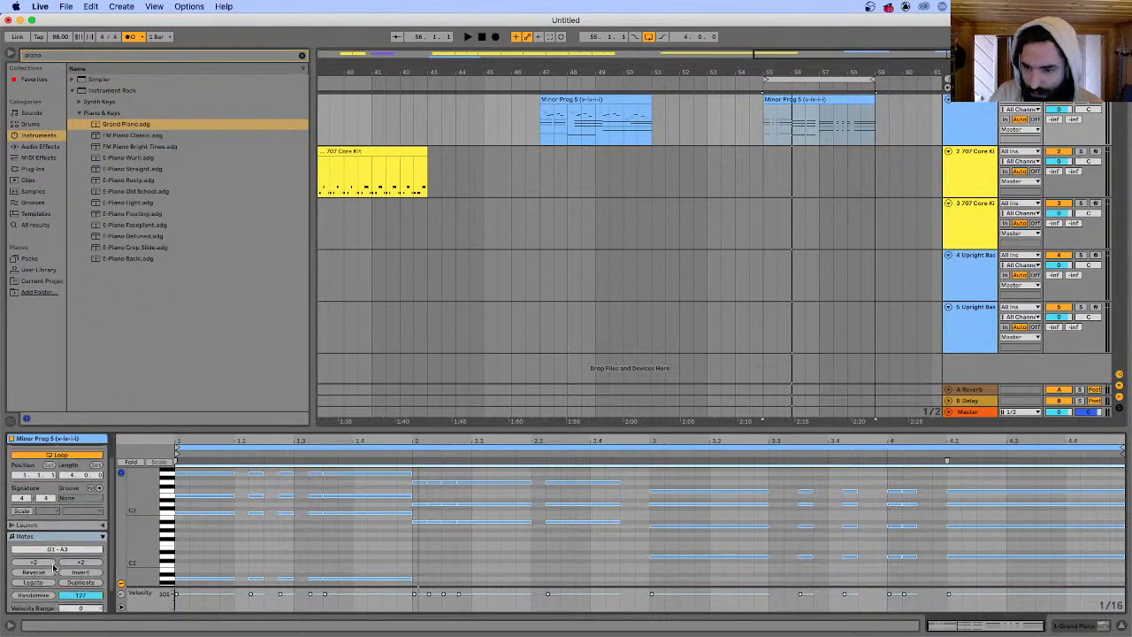
scroll(36, 592, up, 3)
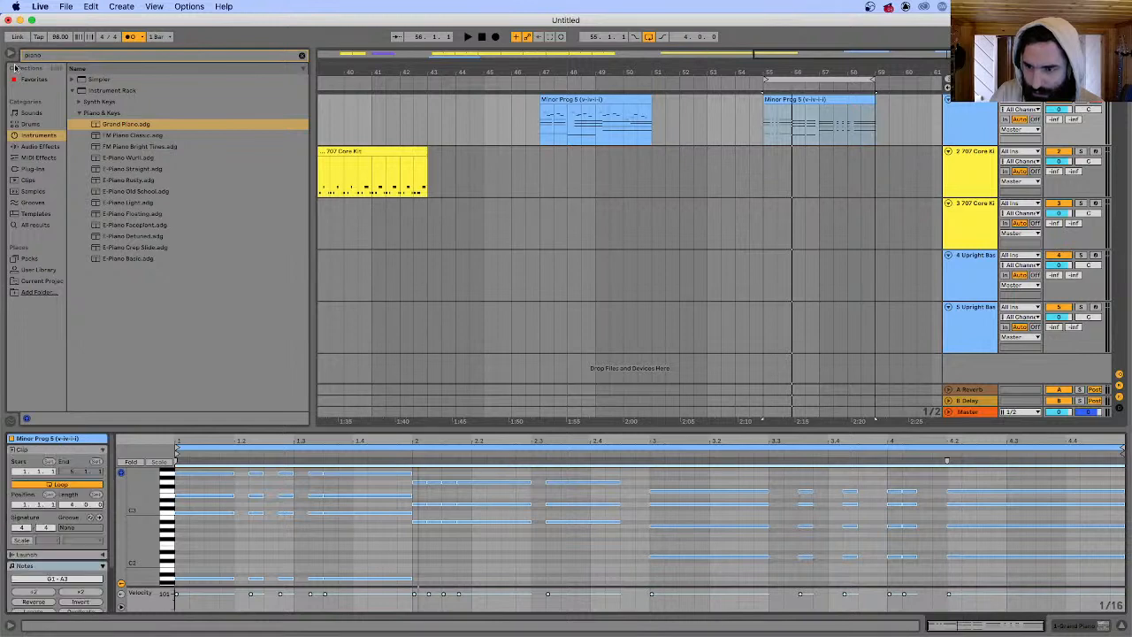
- Show the Grooves category in the browser and clear the piano search to list all grooves
click(27, 204)
click(70, 57)
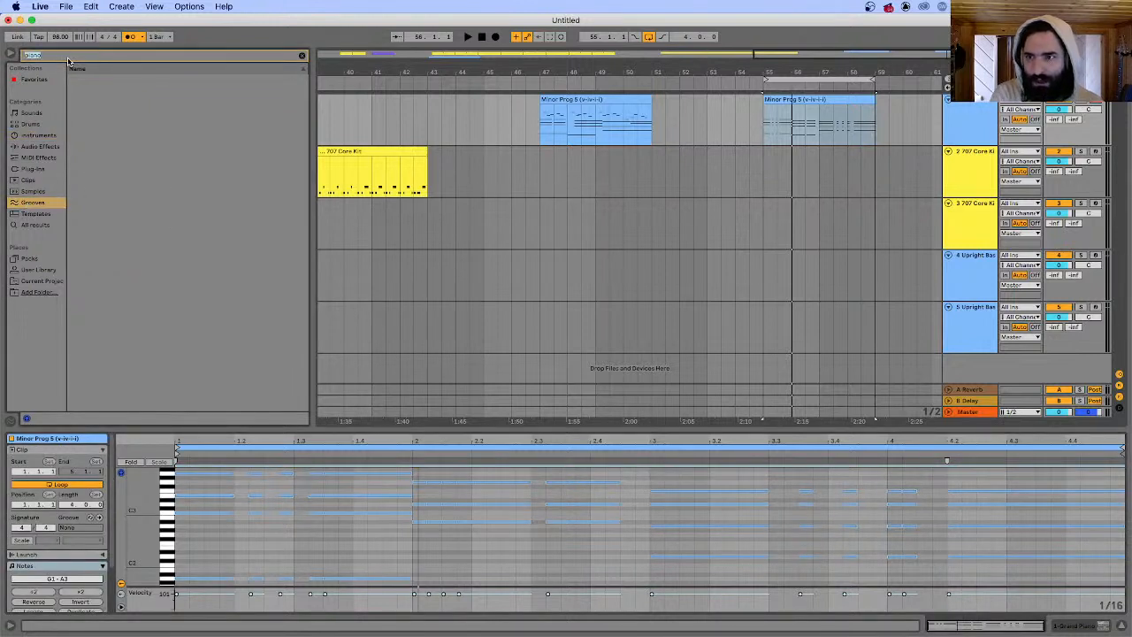
key(BackSpace)
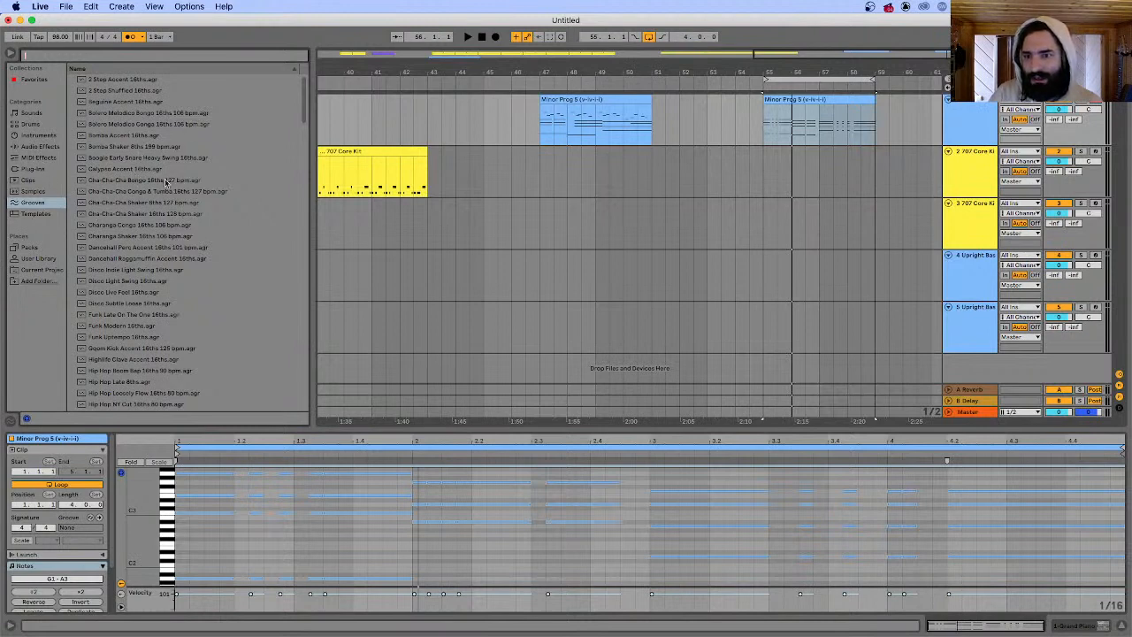
- Assign the Calypso Accent 16ths groove to the Minor Prog 5 clip, audition it, and check the clip's groove choices
click(119, 169)
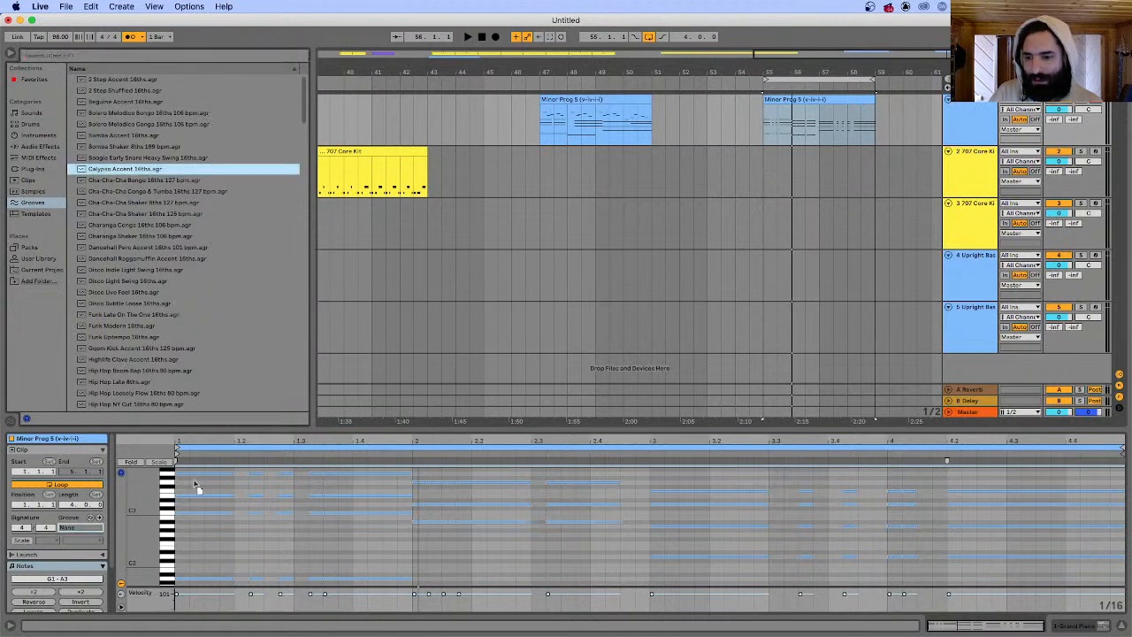
drag(197, 487, 97, 530)
key(space)
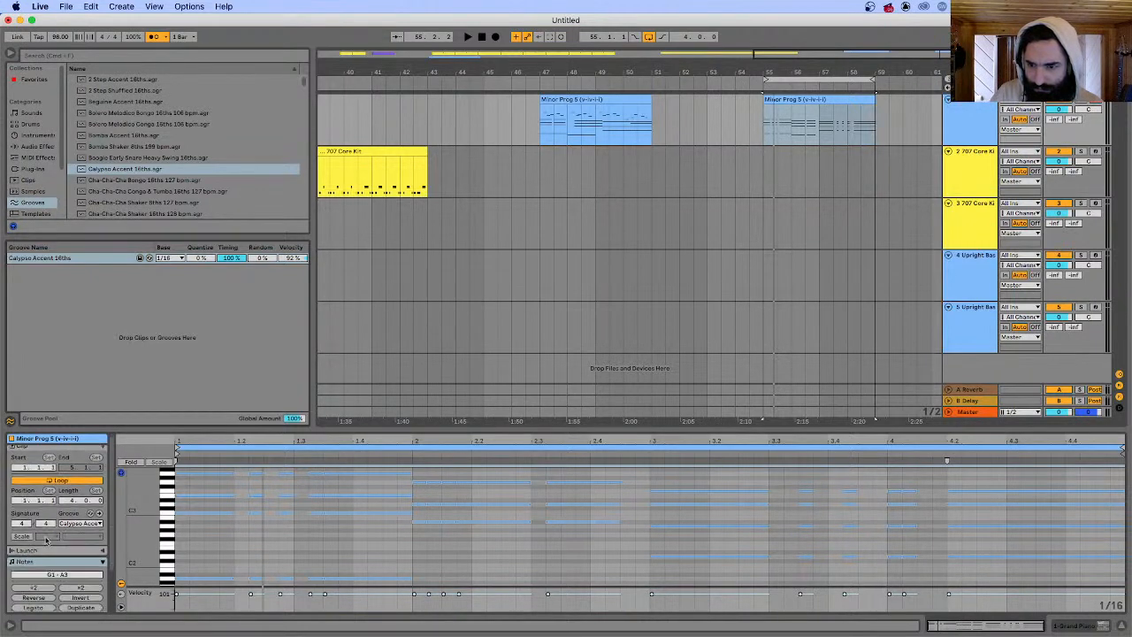
click(95, 528)
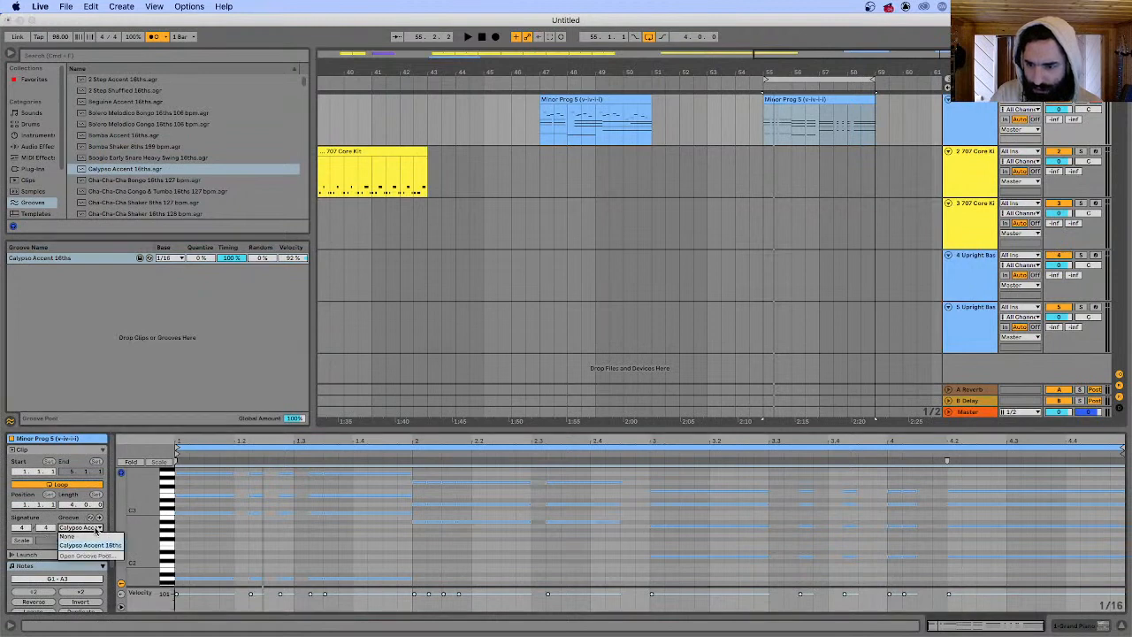
click(97, 529)
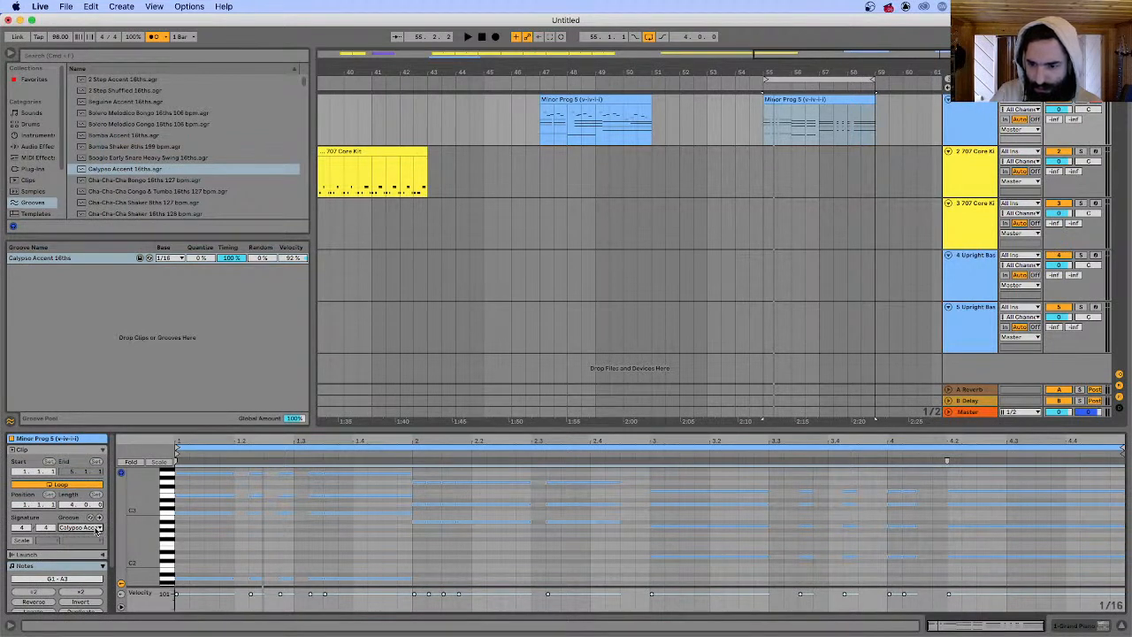
- Collapse the Clip and Notes sections of the chord clip's properties
scroll(49, 569, down, 3)
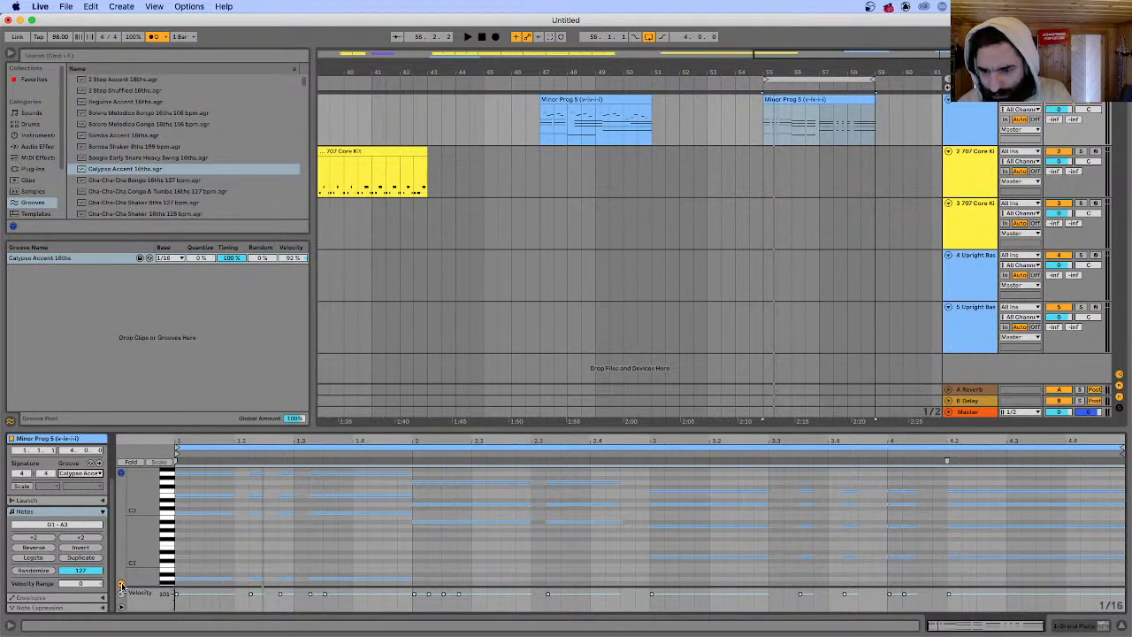
scroll(60, 559, up, 3)
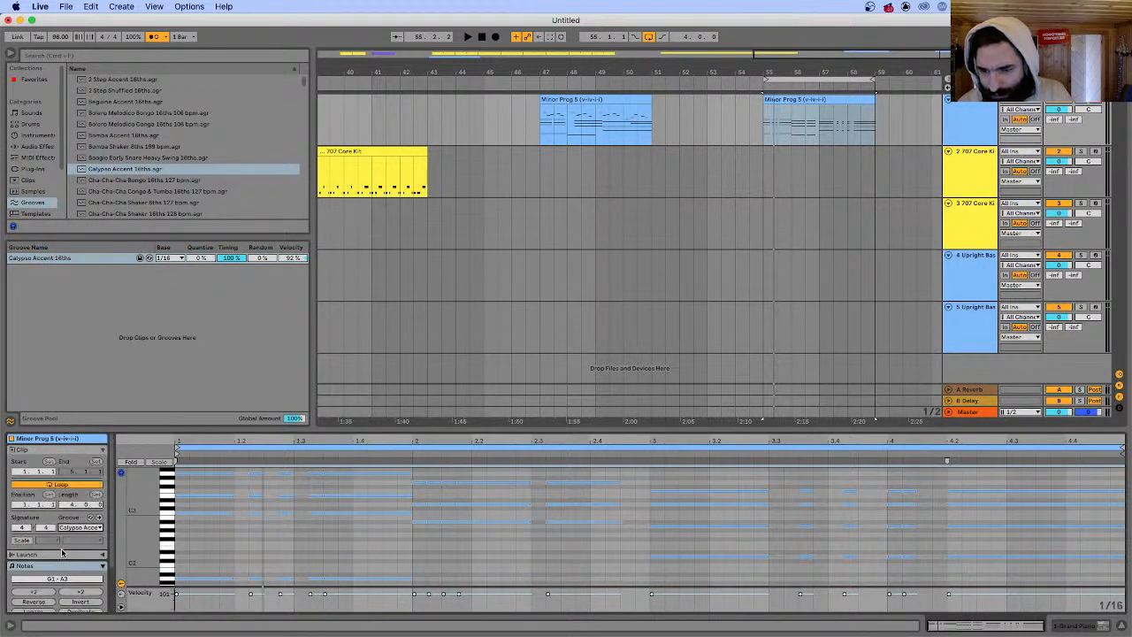
click(103, 450)
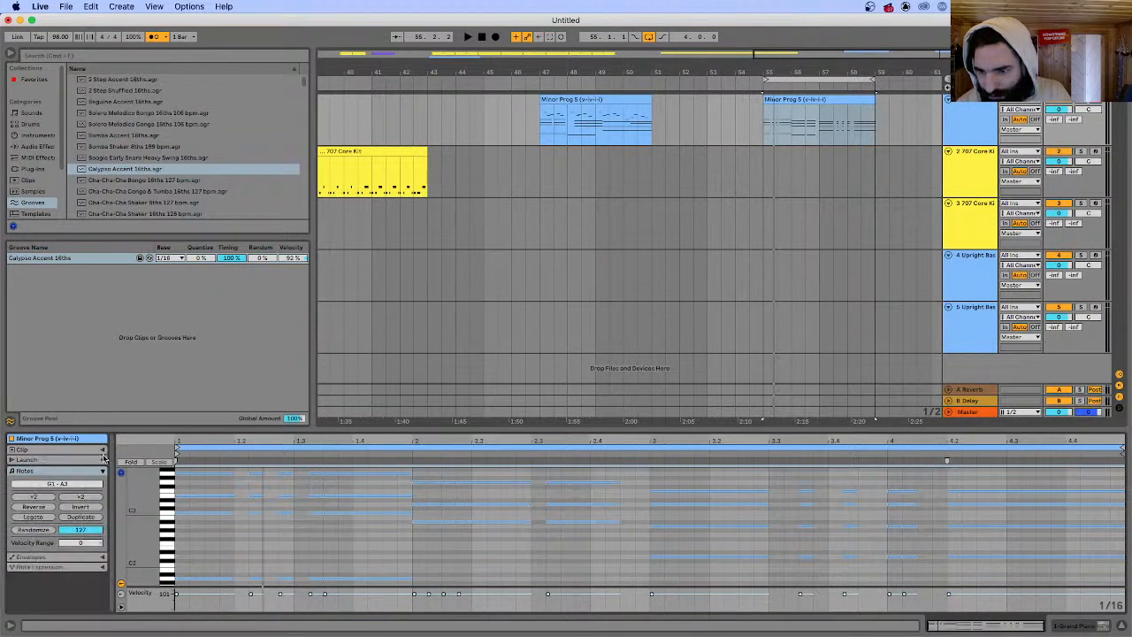
click(104, 473)
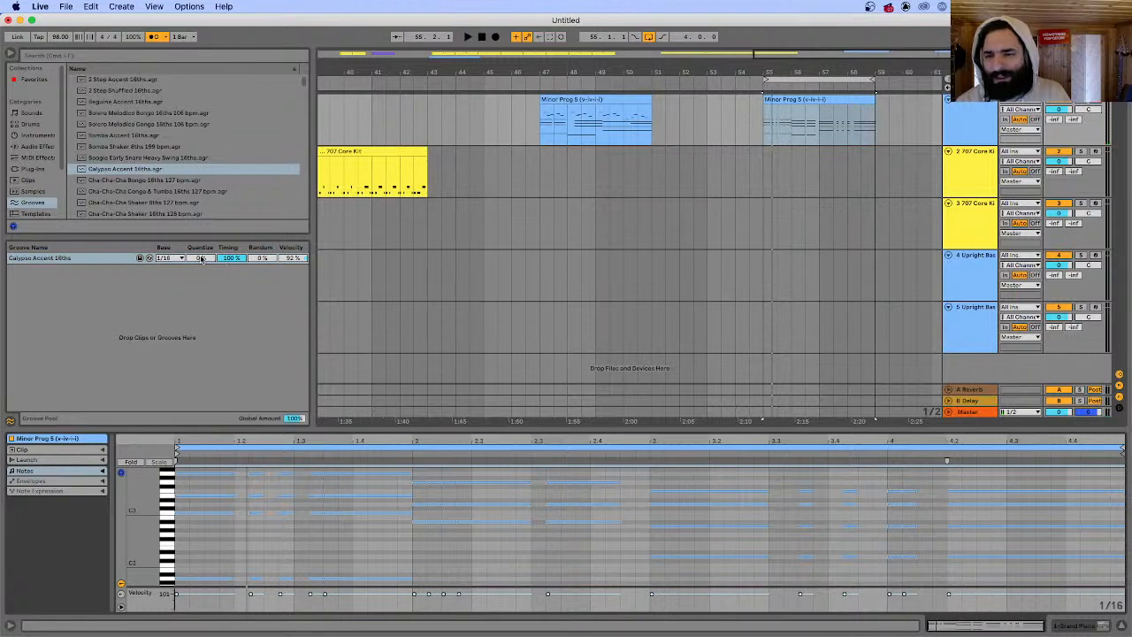
- Audition the Calypso groove with Quantize at 1% and Timing lowered to 9%, and return Timing to 100%
key(space)
mouse_move(201, 259)
mouse_down()
mouse_move(201, 172)
mouse_move(201, 258)
mouse_up()
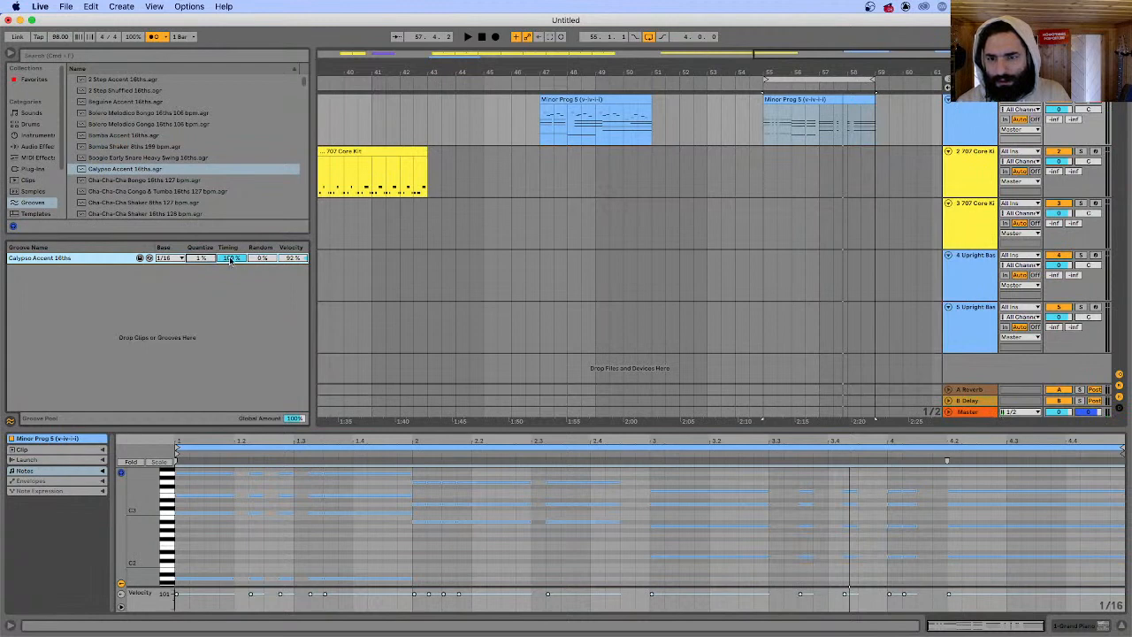
drag(230, 259, 230, 301)
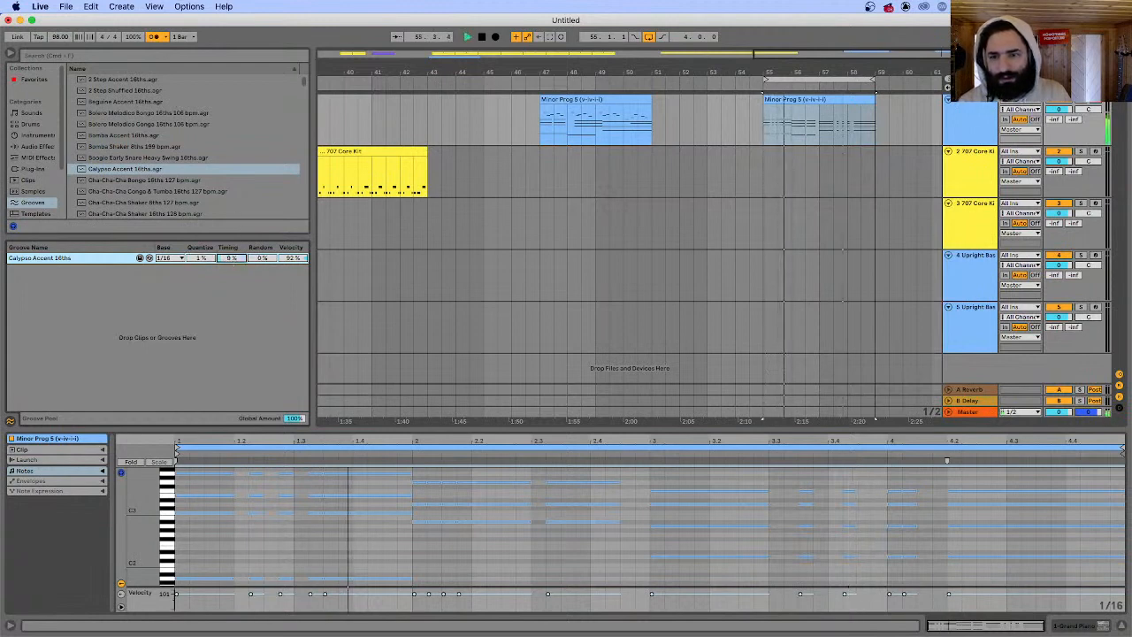
drag(232, 259, 231, 177)
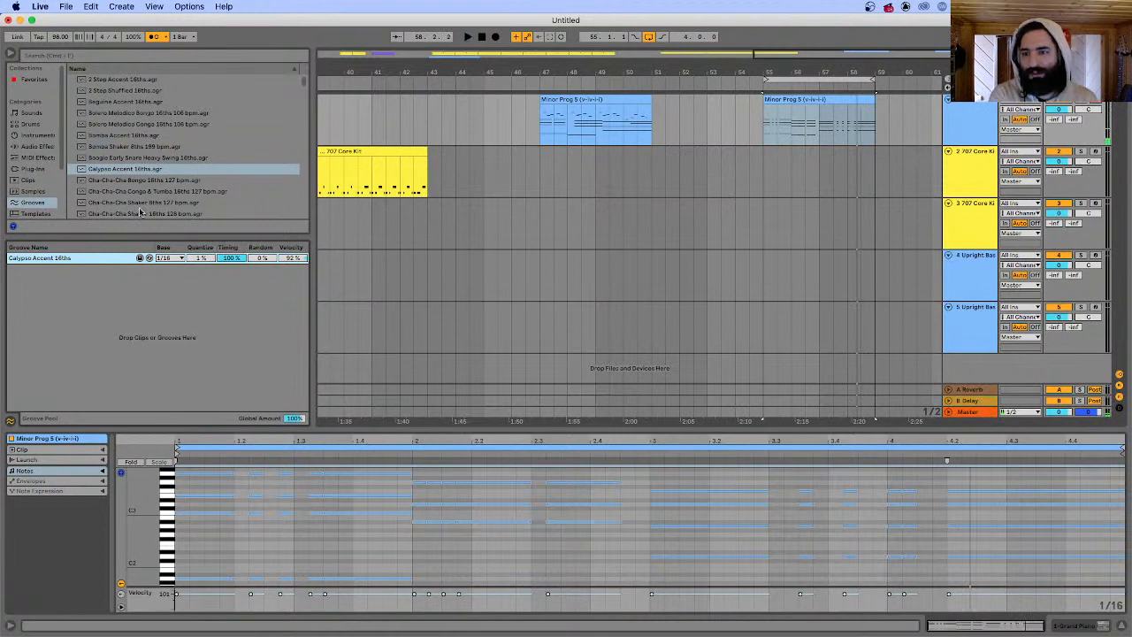
- Replace the Calypso groove on the Minor Prog 5 clip with the Bomba Accent 16ths groove and audition it
click(134, 137)
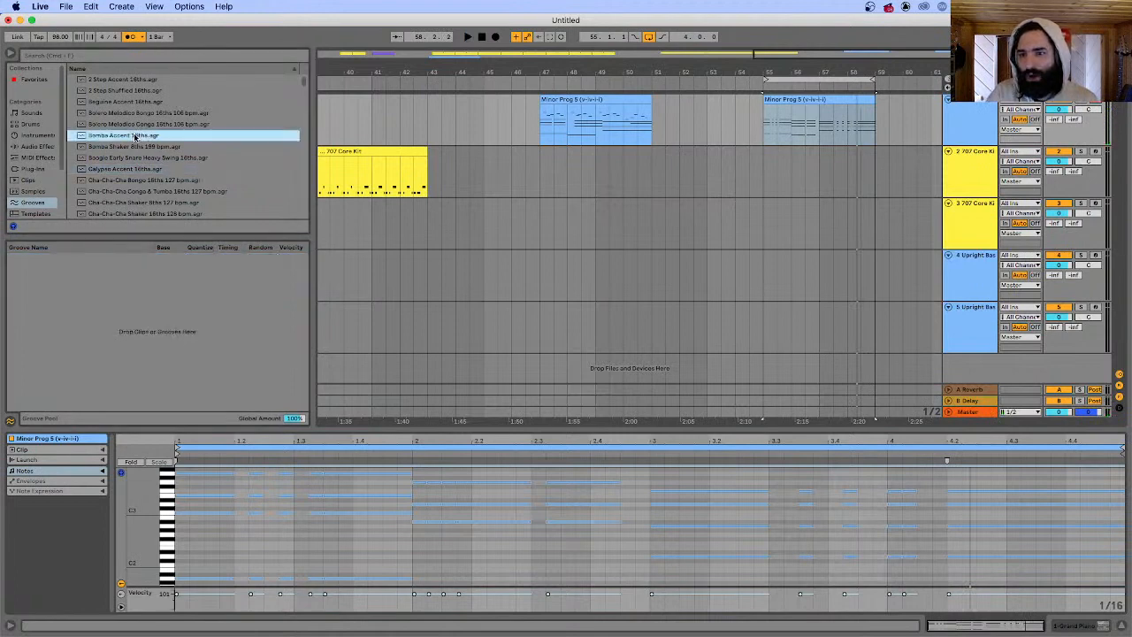
drag(134, 136, 89, 310)
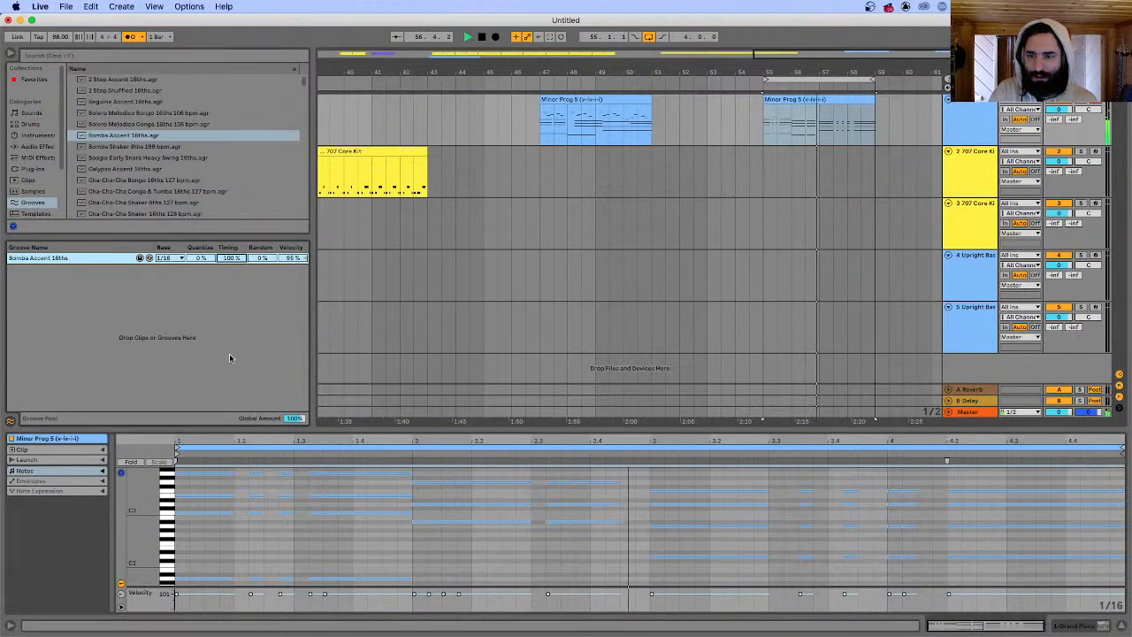
click(136, 157)
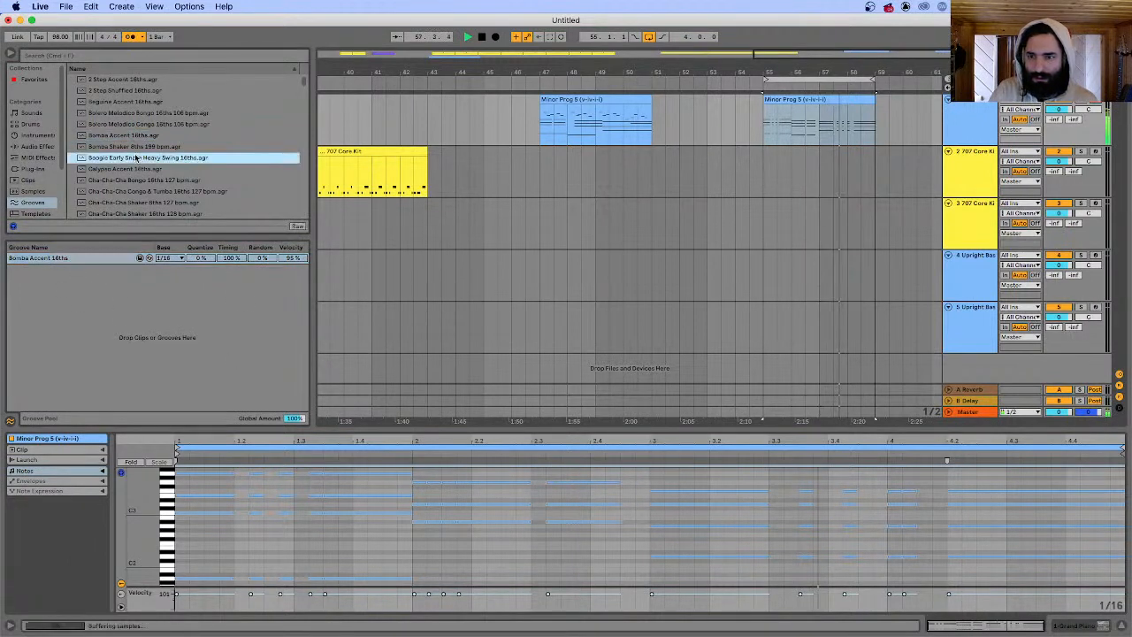
click(133, 135)
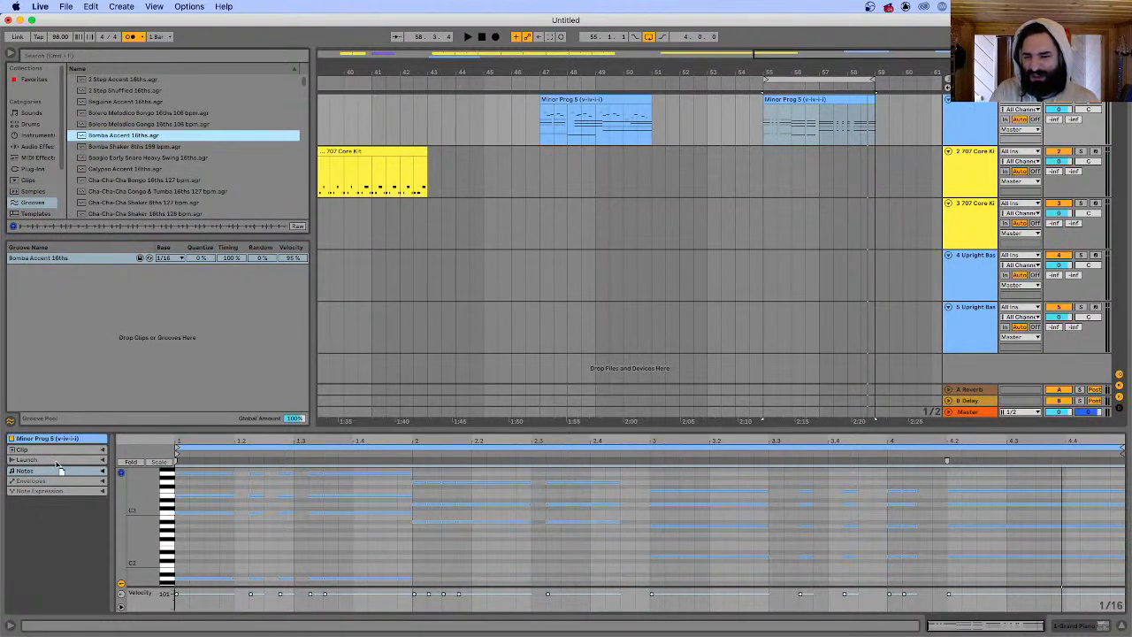
drag(80, 454, 80, 454)
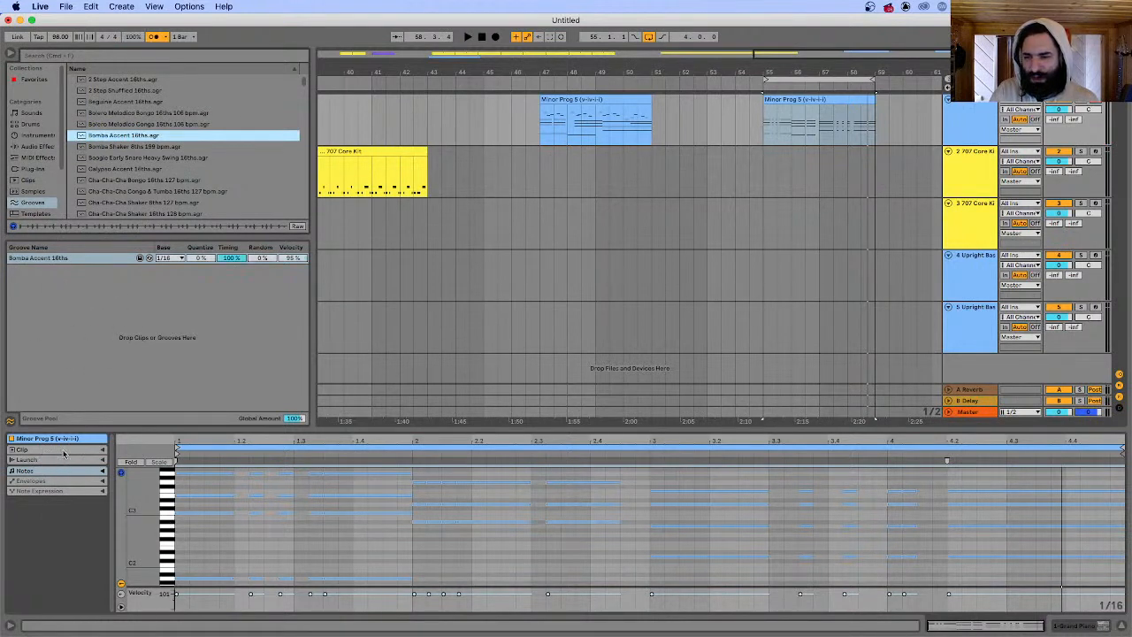
- Expand the clip's Clip section and lower the Bomba Accent 16ths groove's Timing to 53% during playback
click(104, 450)
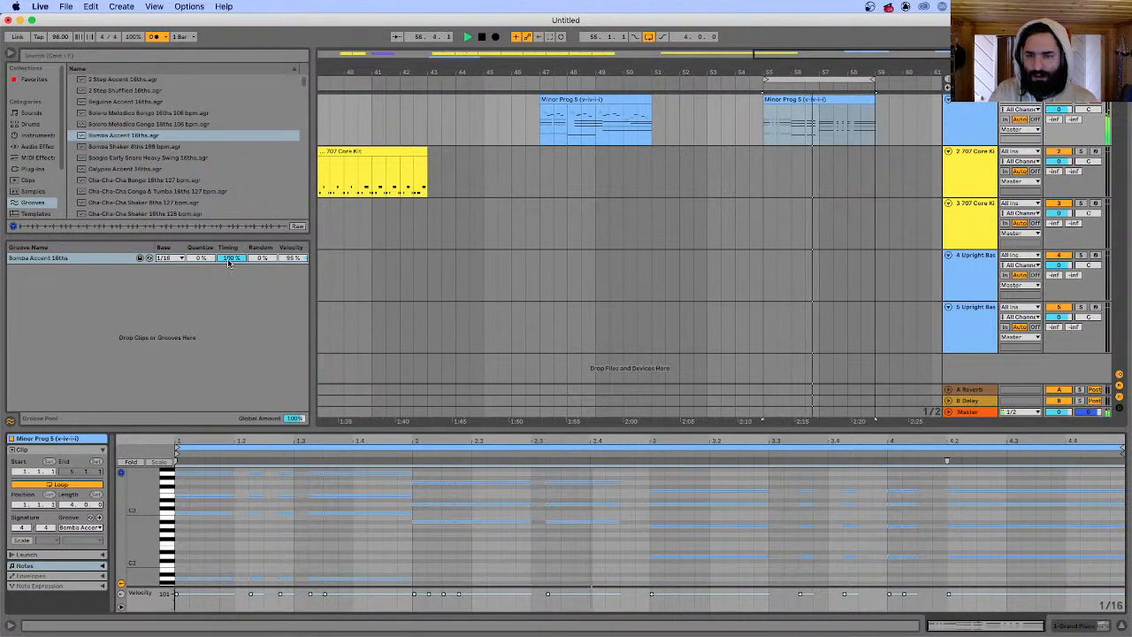
drag(232, 258, 232, 321)
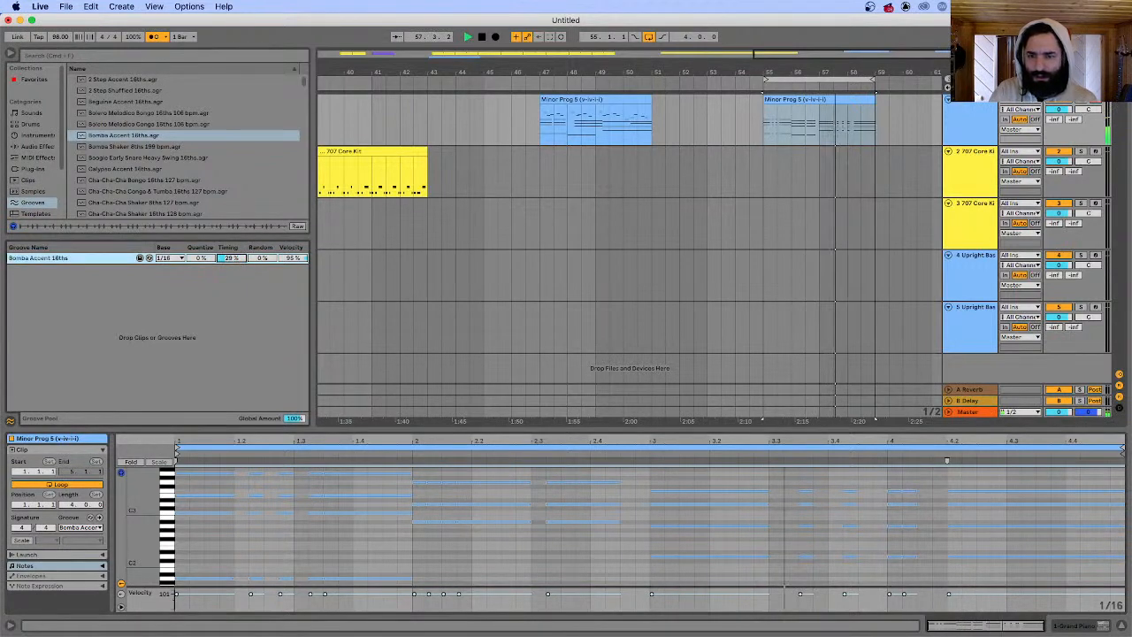
drag(240, 258, 241, 236)
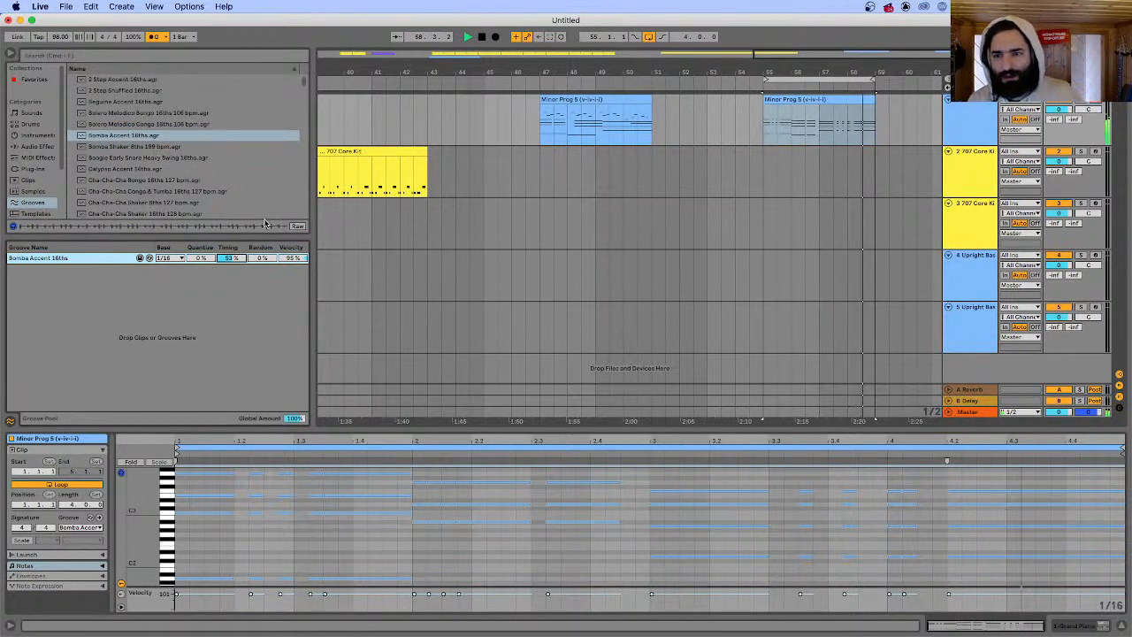
- Switch to the lesson slides in Brave, highlight "Move the thirds of the chords up an octave", and return to Ableton Live
mouse_move(457, 624)
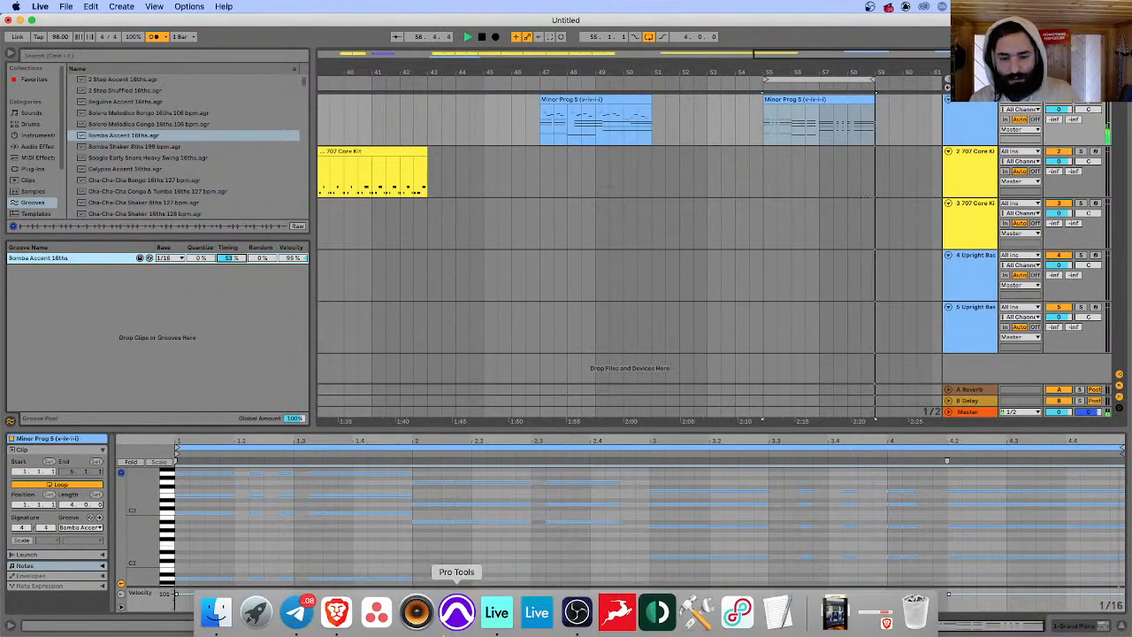
click(328, 624)
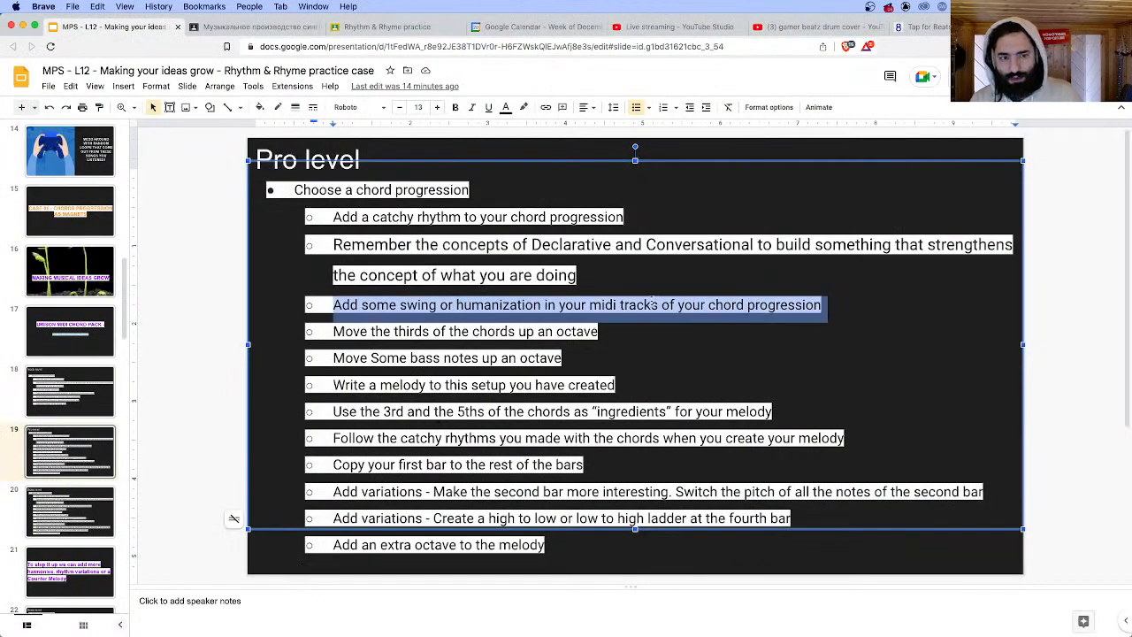
triple_click(353, 334)
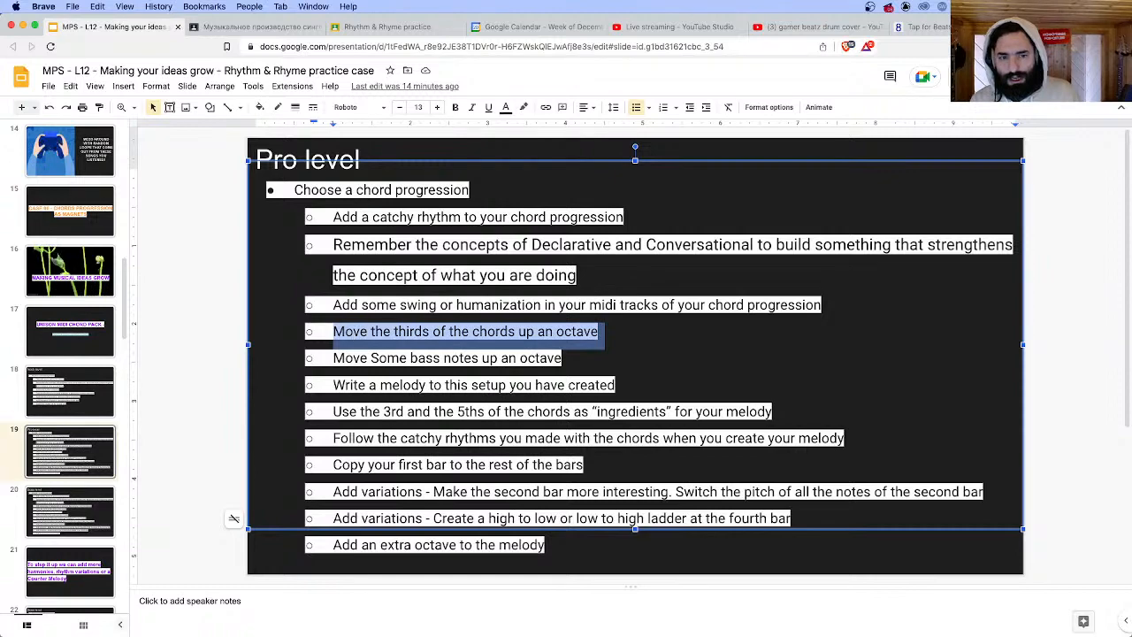
click(484, 610)
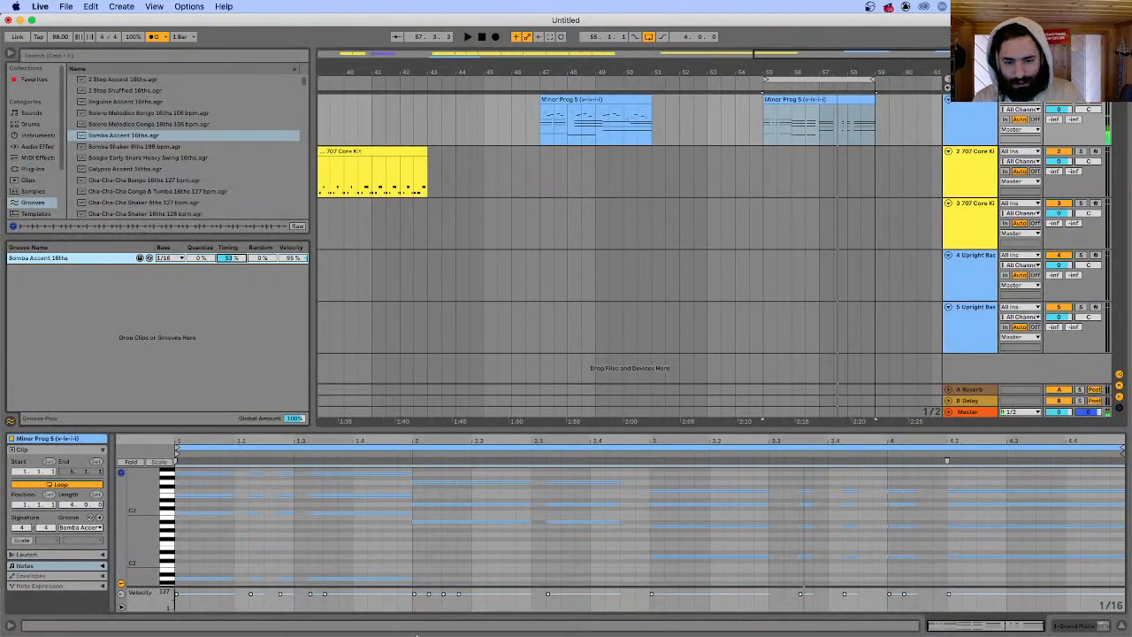
click(334, 610)
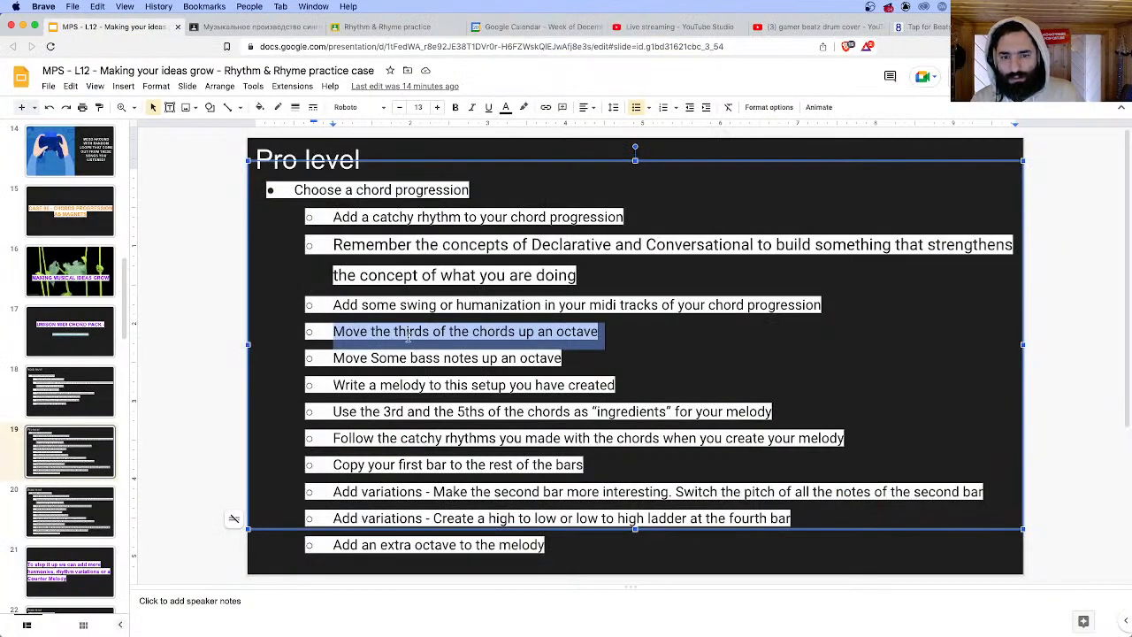
click(409, 335)
triple_click(451, 331)
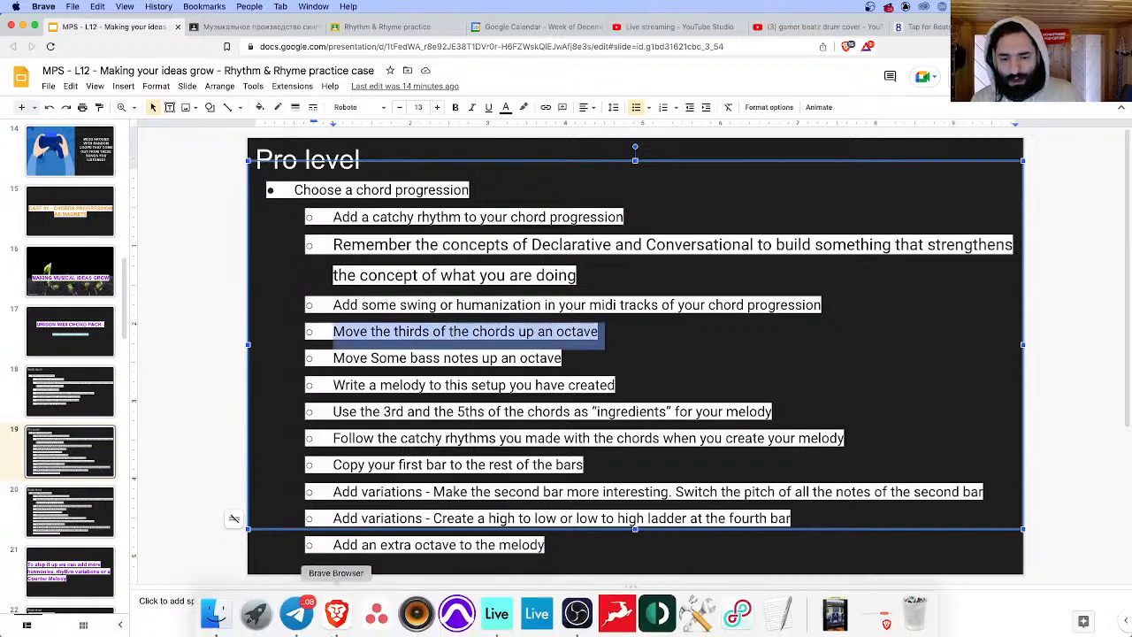
click(494, 611)
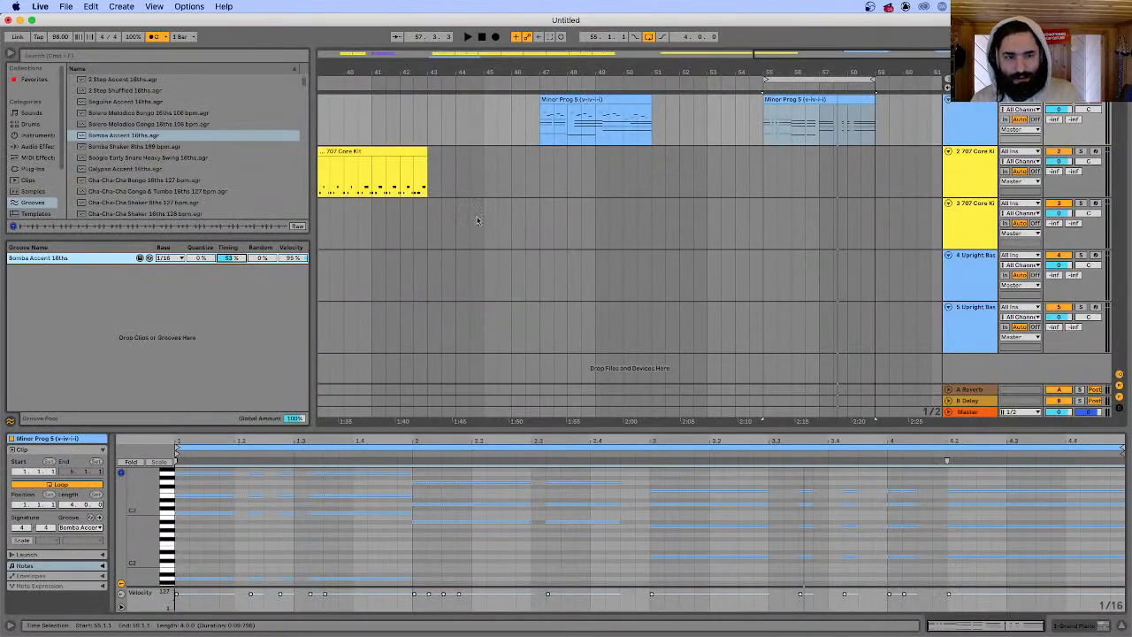
- Try raising the first bar's middle chord notes two octaves from E3, audition them, and move them back down
click(167, 514)
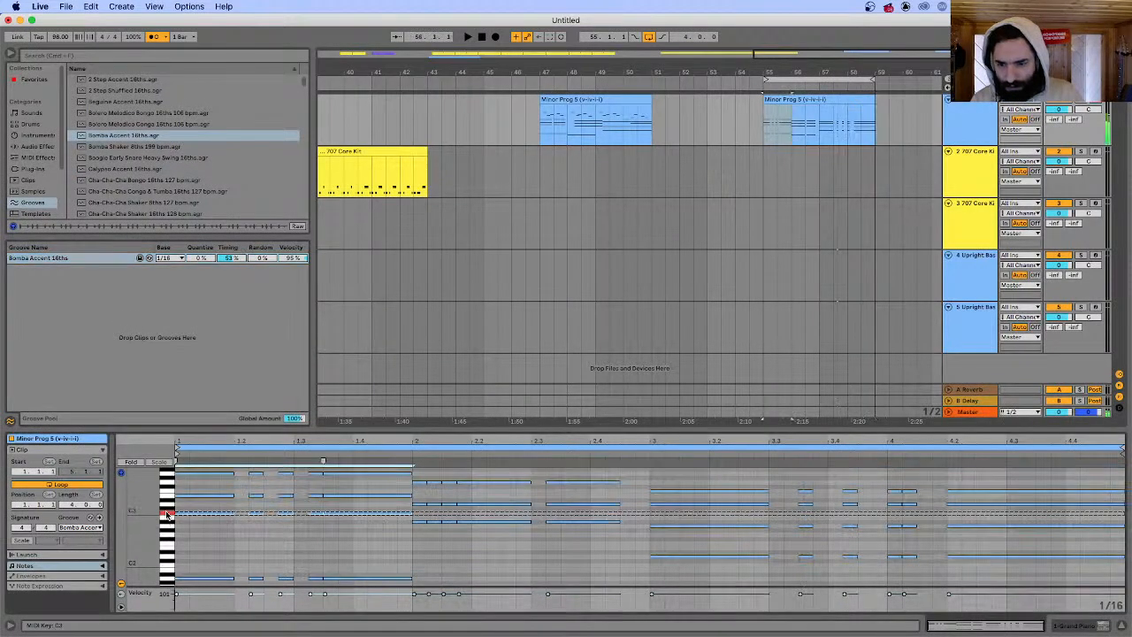
click(167, 498)
scroll(221, 522, up, 3)
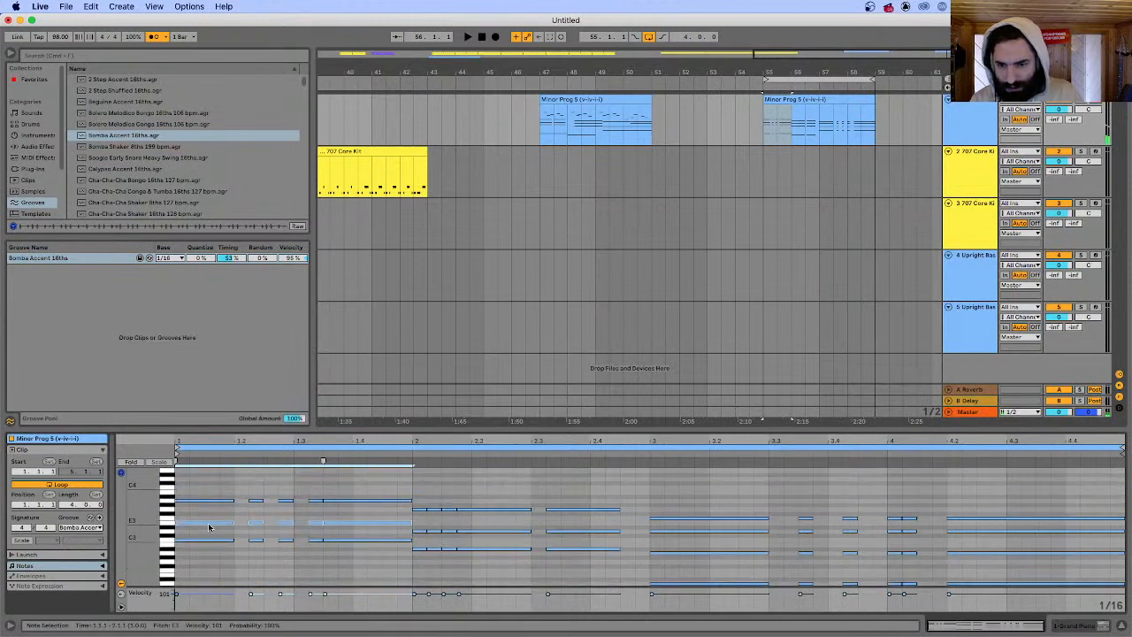
mouse_move(209, 528)
mouse_down()
mouse_move(213, 473)
mouse_move(212, 531)
mouse_up()
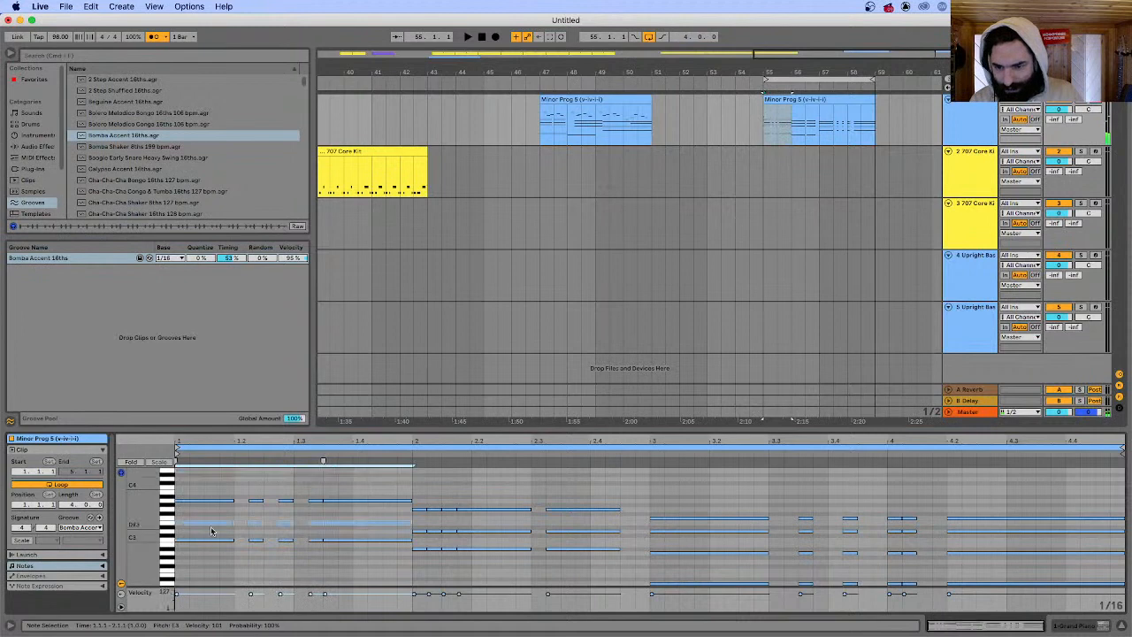
scroll(194, 522, up, 4)
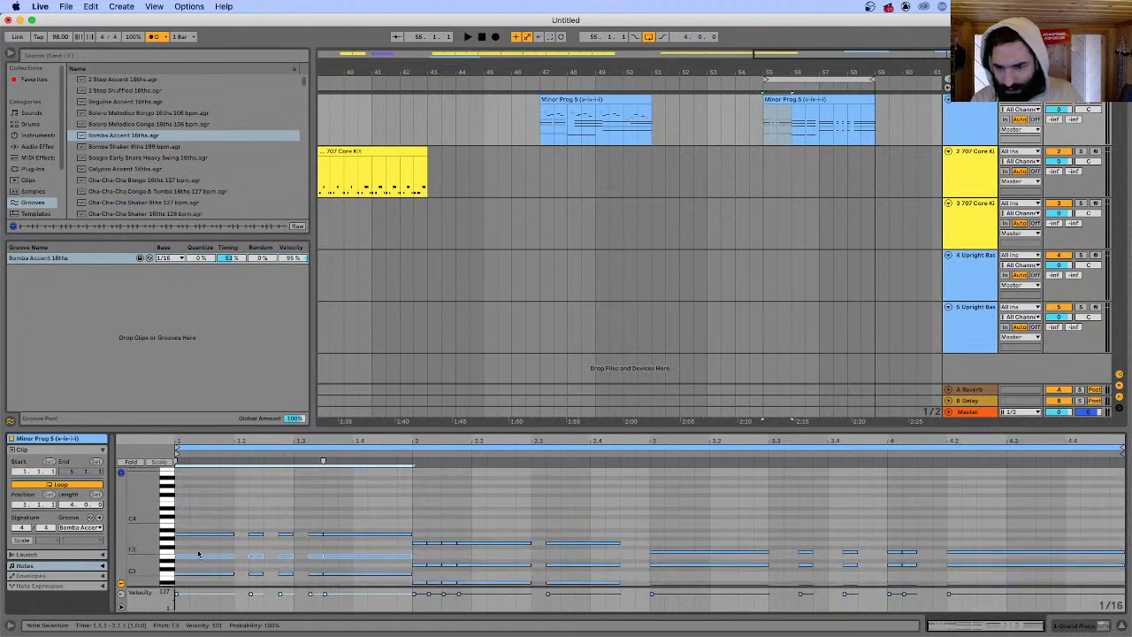
drag(190, 557, 193, 476)
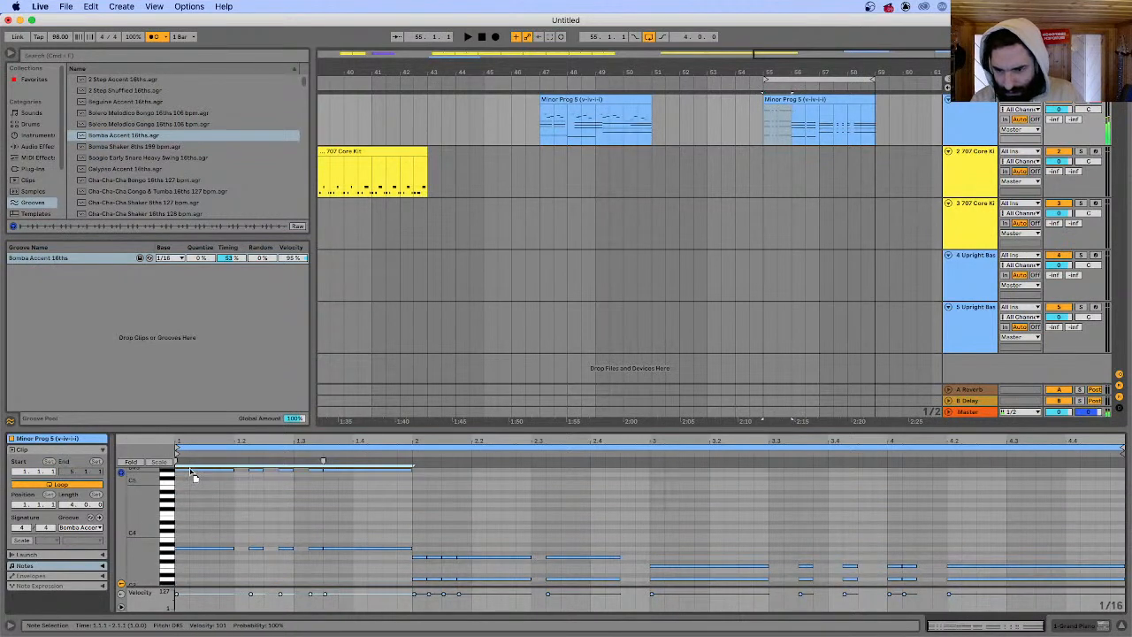
drag(235, 524, 237, 526)
key(space)
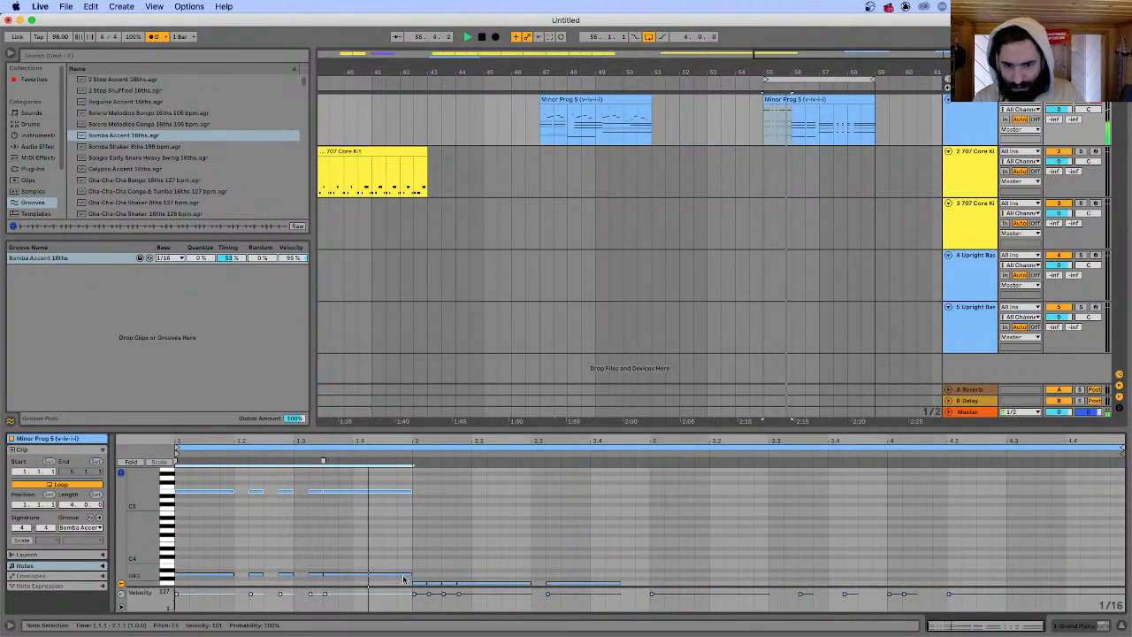
key(shift+Down)
key(shift+Down)
scroll(193, 551, down, 5)
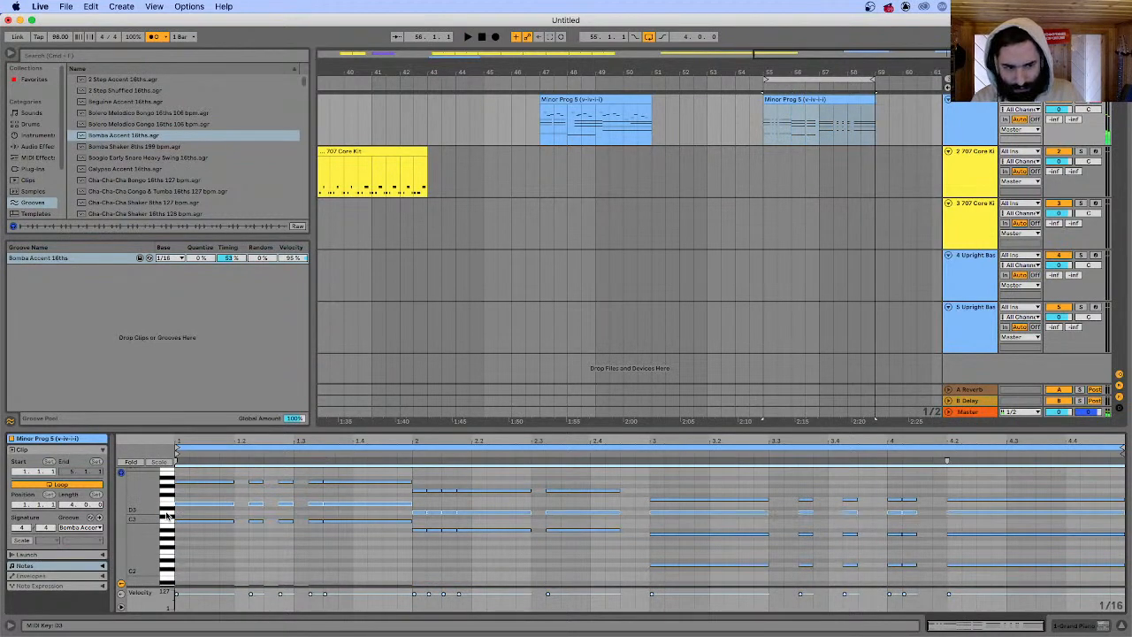
- Move the middle chord notes across the whole clip up two octaves, spanning D5 to E5, and audition the progression
scroll(177, 513, up, 4)
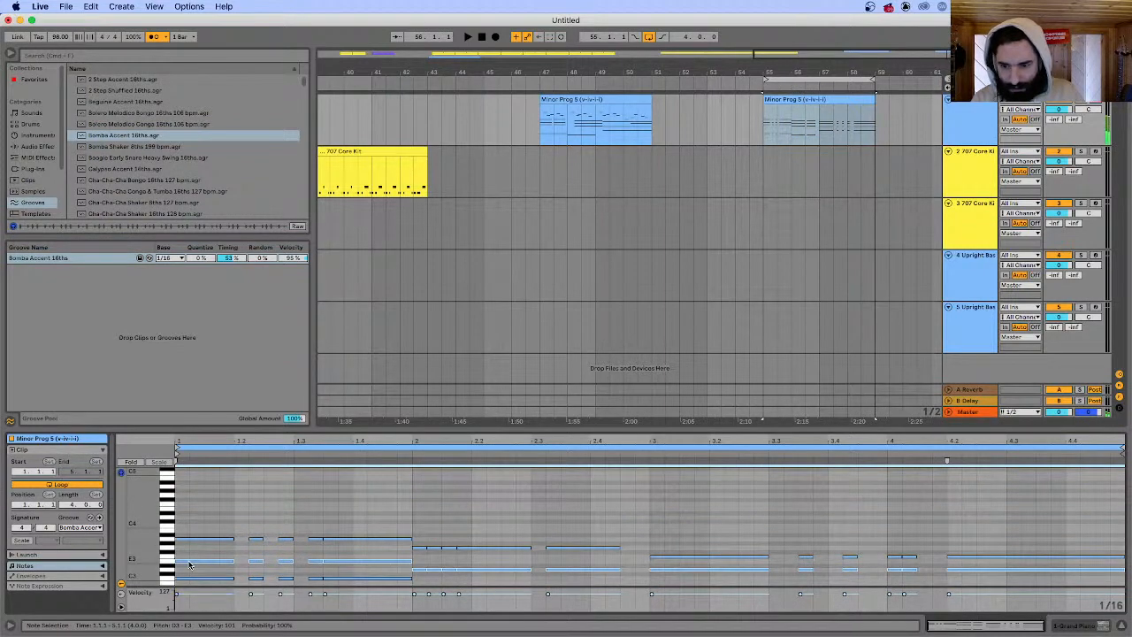
scroll(197, 498, up, 5)
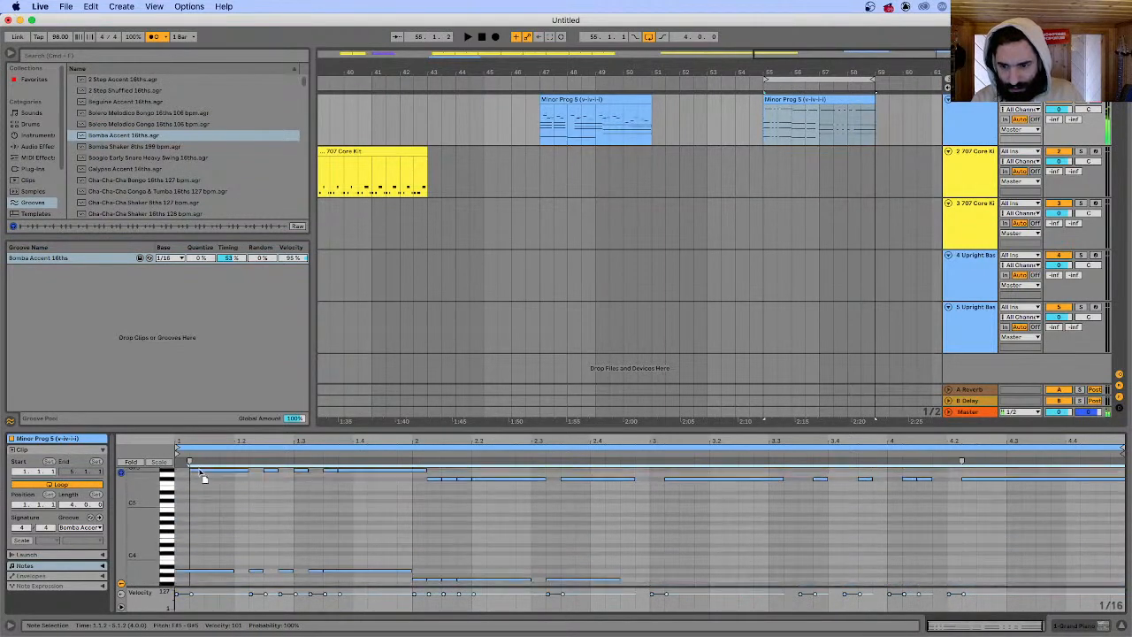
mouse_move(203, 478)
mouse_down()
mouse_move(202, 501)
mouse_move(193, 497)
mouse_up()
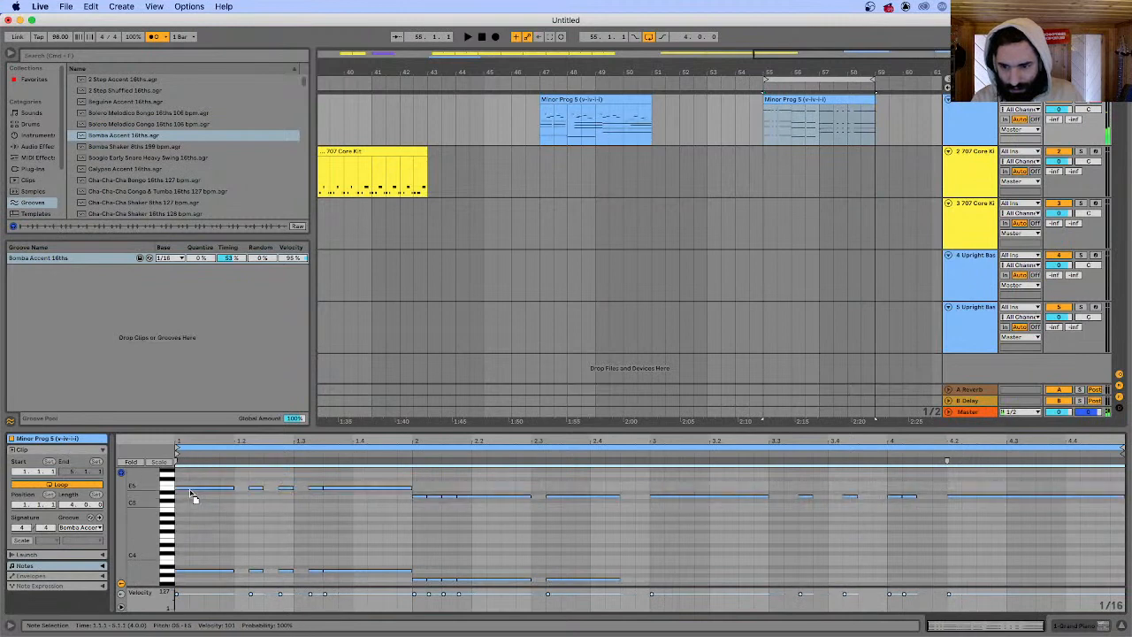
key(space)
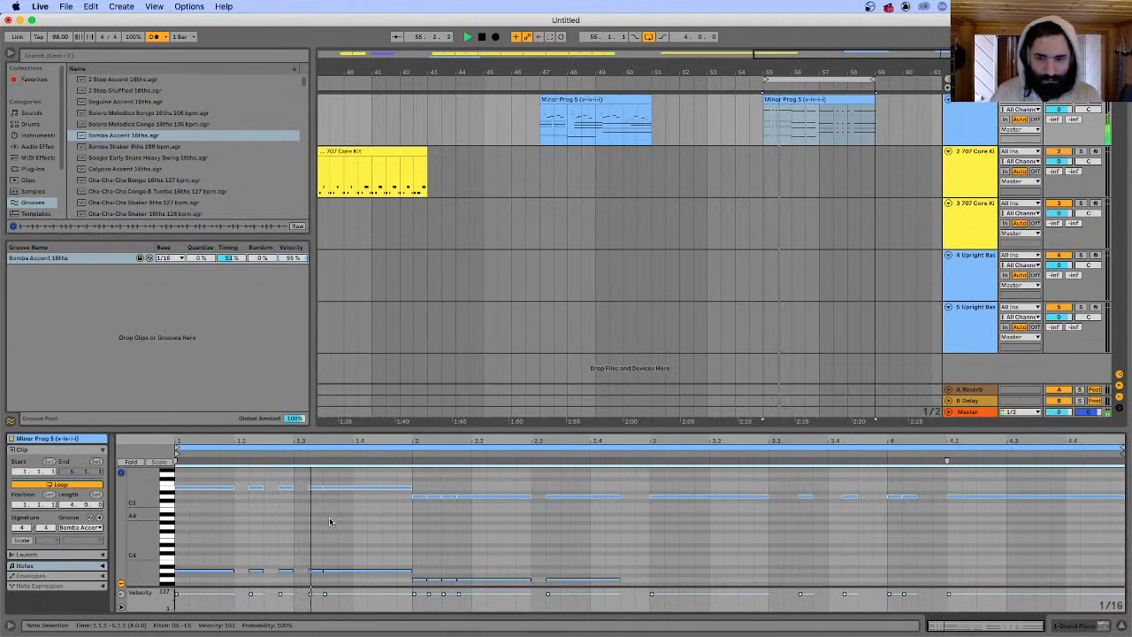
scroll(517, 537, up, 5)
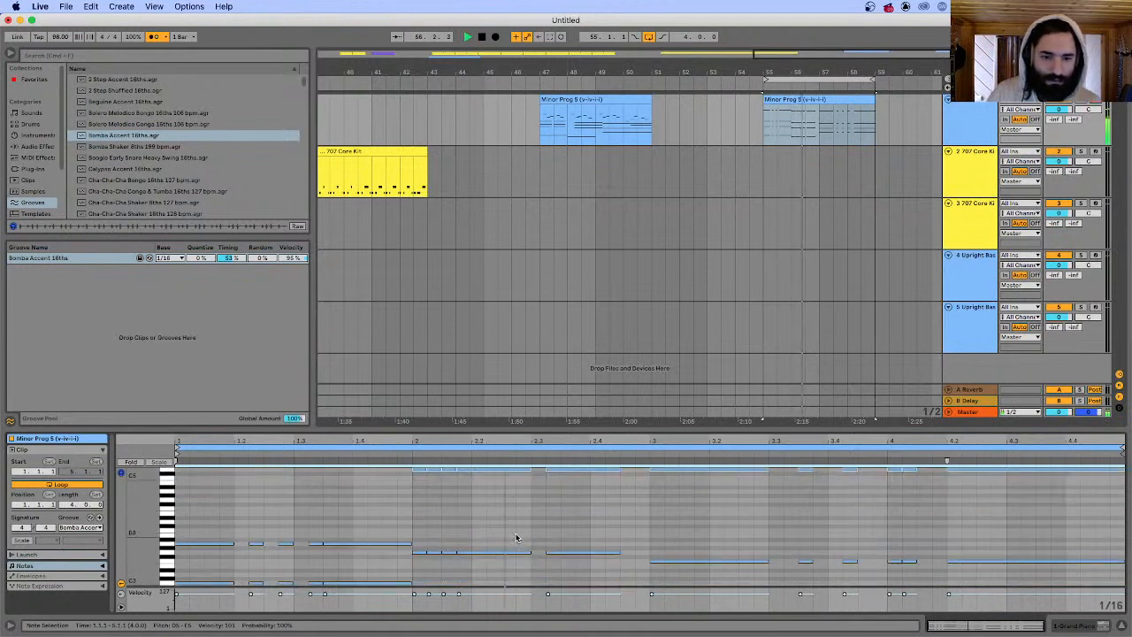
scroll(545, 529, up, 1)
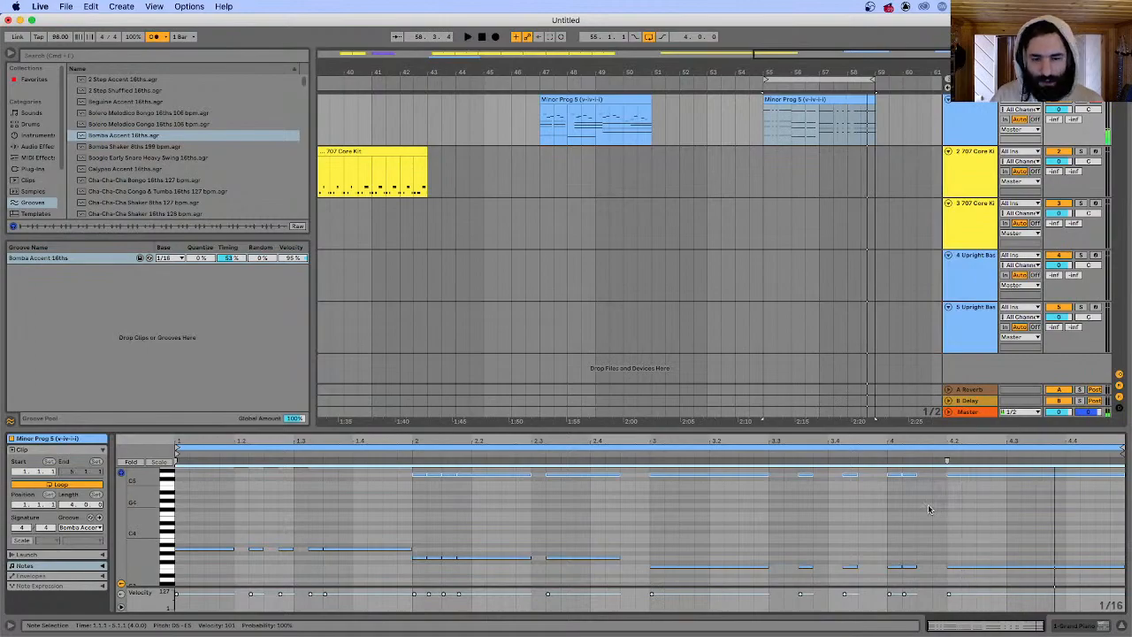
- Switch to the lesson slides in Brave, highlight "Move Some bass notes up an octave", and return to Ableton Live
key(super+Tab)
triple_click(402, 359)
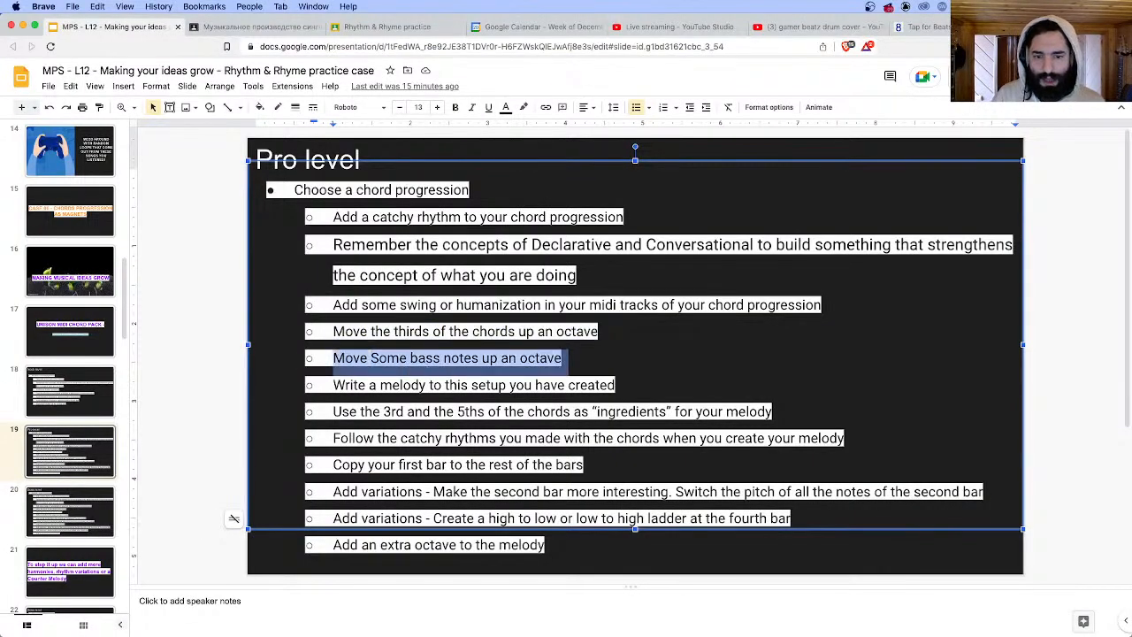
mouse_move(469, 619)
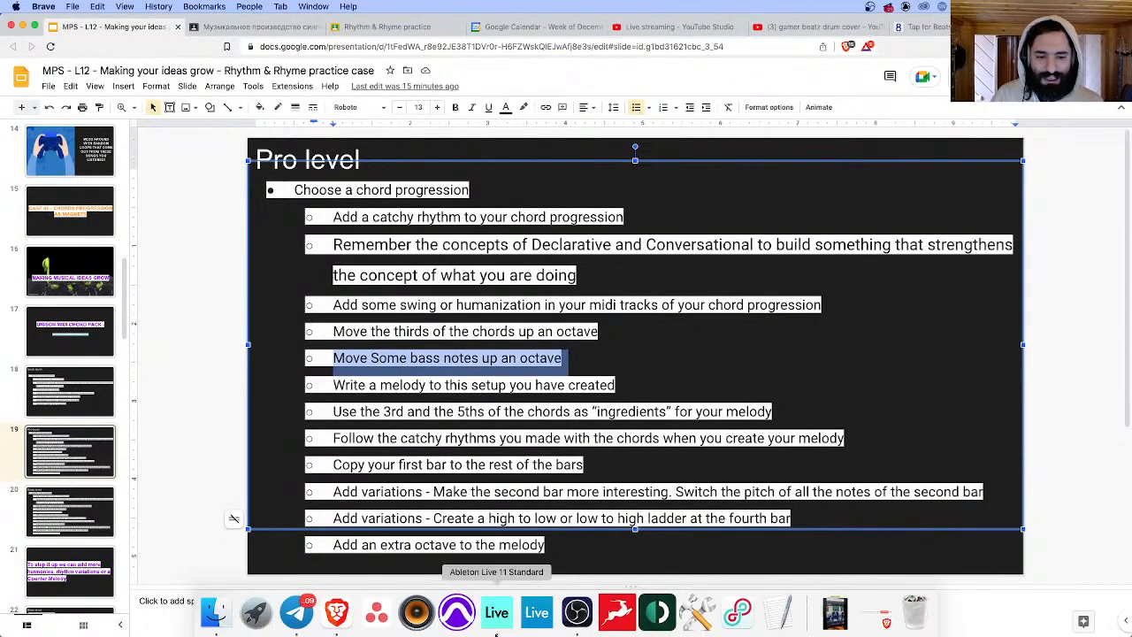
click(486, 619)
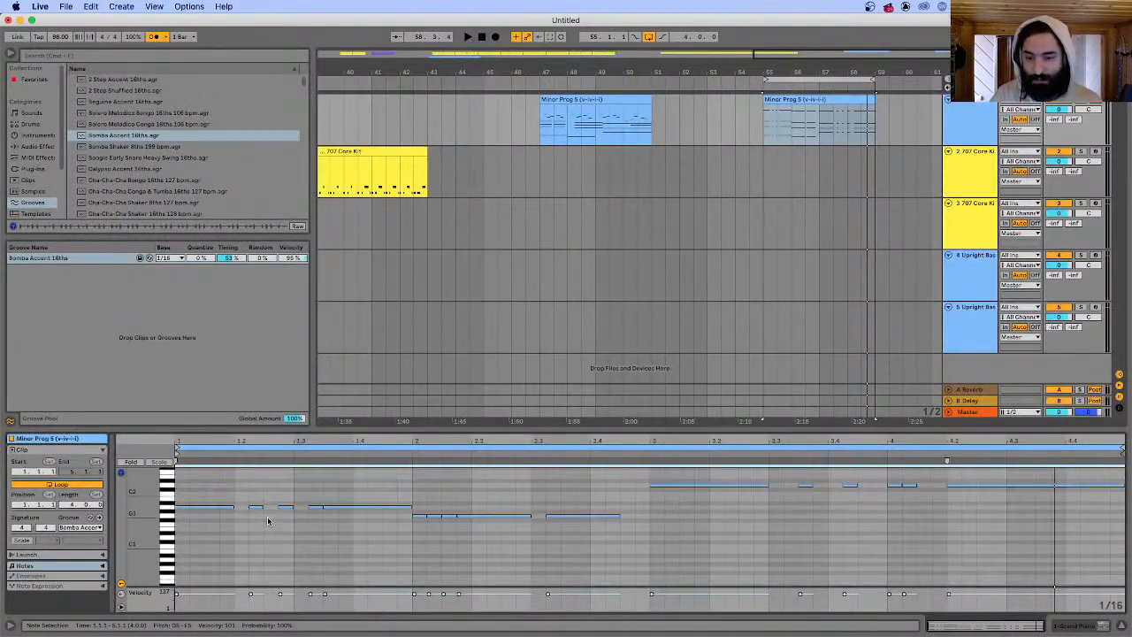
- Move the second, third and last A1 bass notes of the first bar up an octave to A2, auditioning the clip
key(space)
key(space)
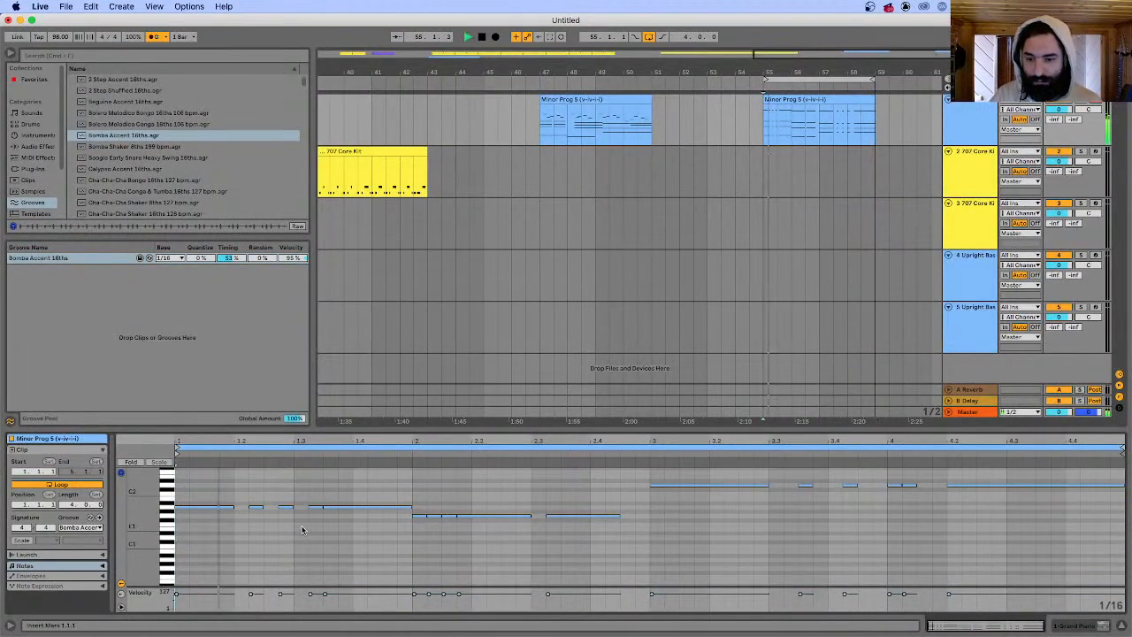
click(255, 511)
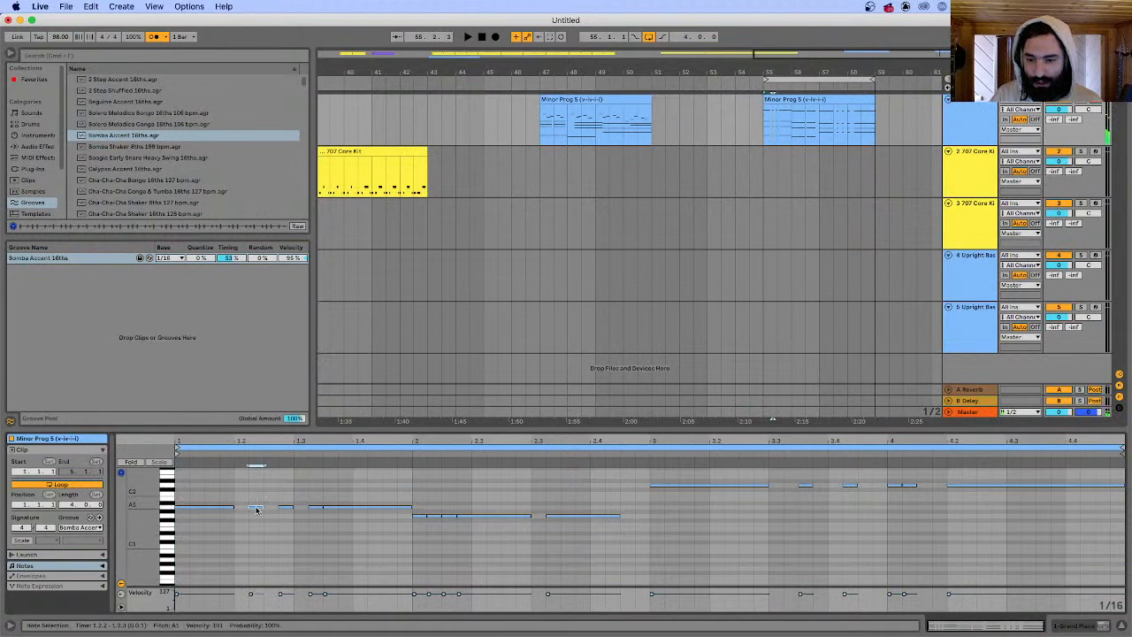
scroll(256, 512, up, 3)
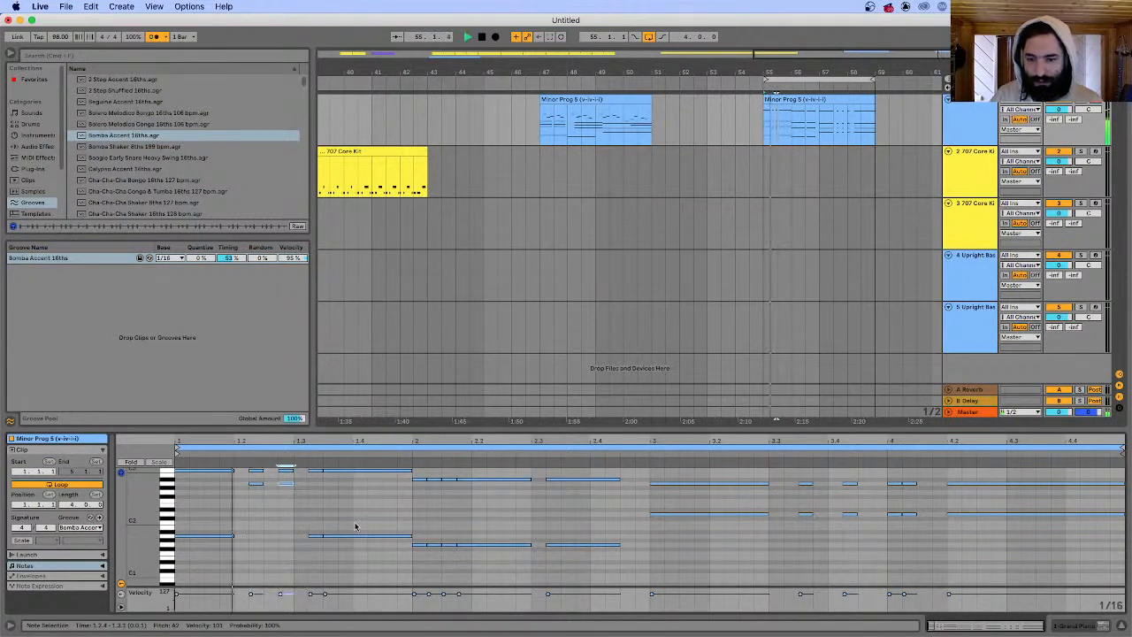
drag(347, 540, 344, 508)
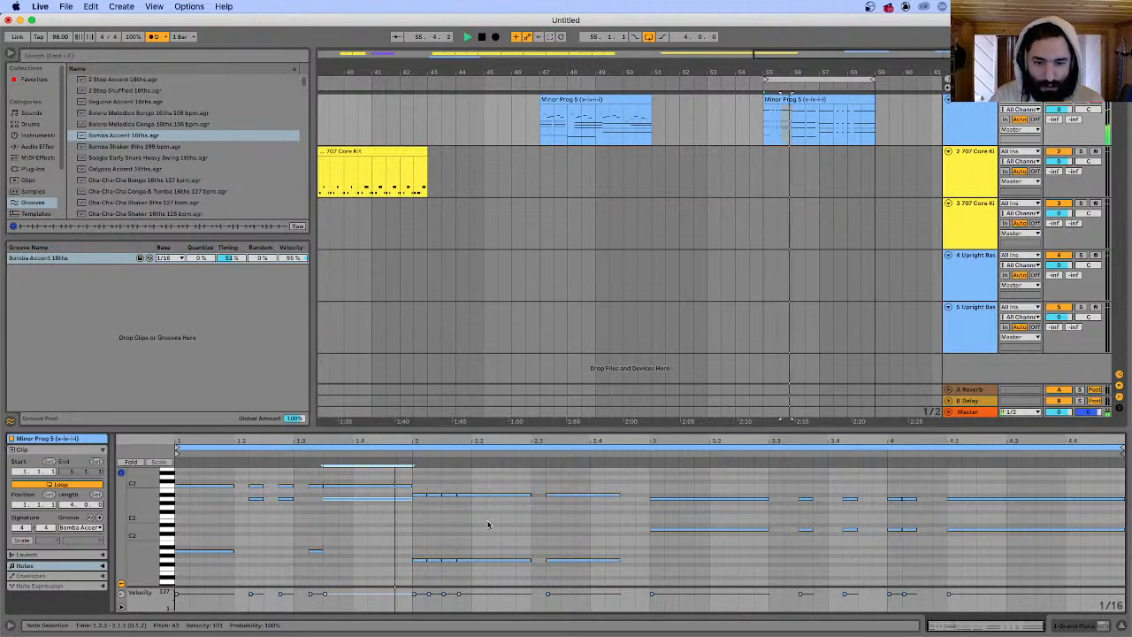
- Move the second G1 bass note in bar 2 and the short D2 note at 3.3.3 up an octave, auditioning the clip
key(space)
drag(435, 560, 427, 523)
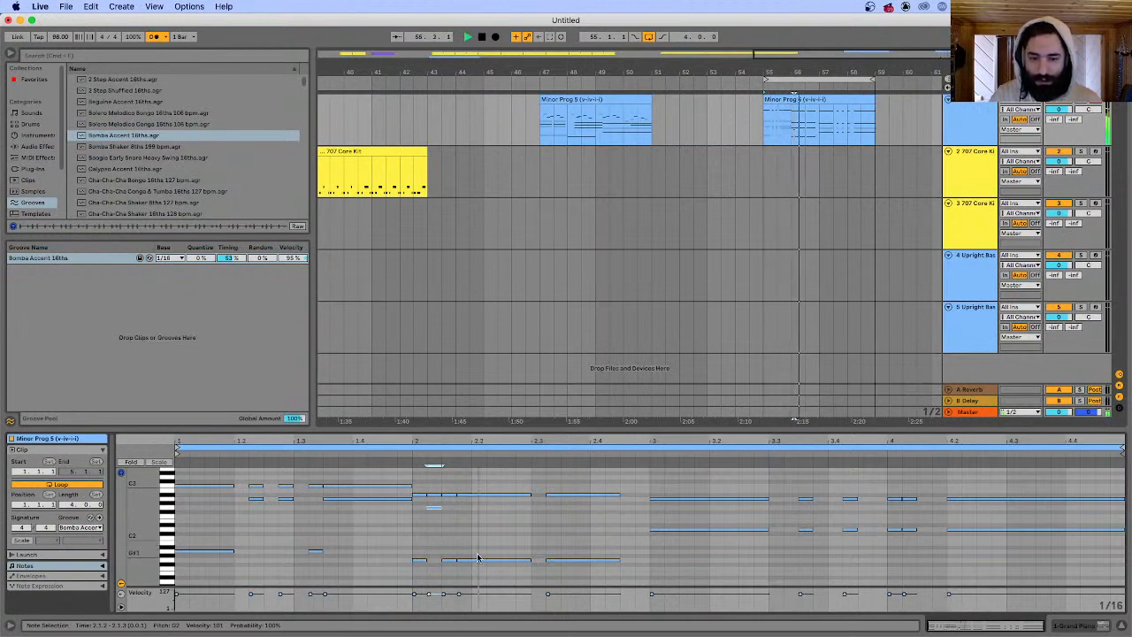
click(673, 529)
scroll(733, 547, up, 1)
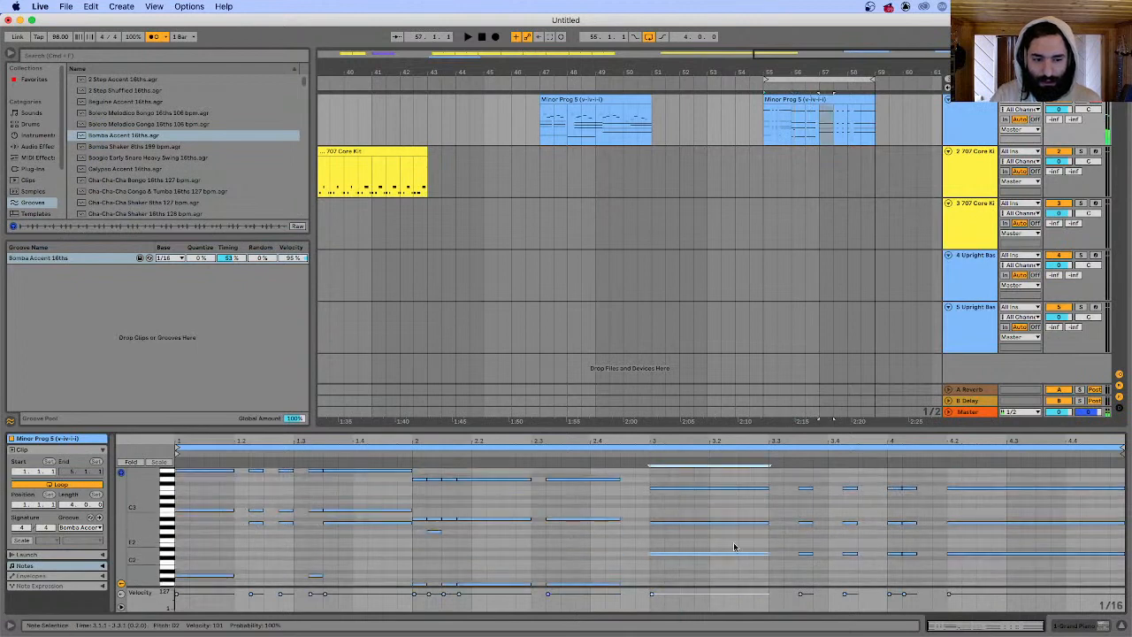
click(811, 558)
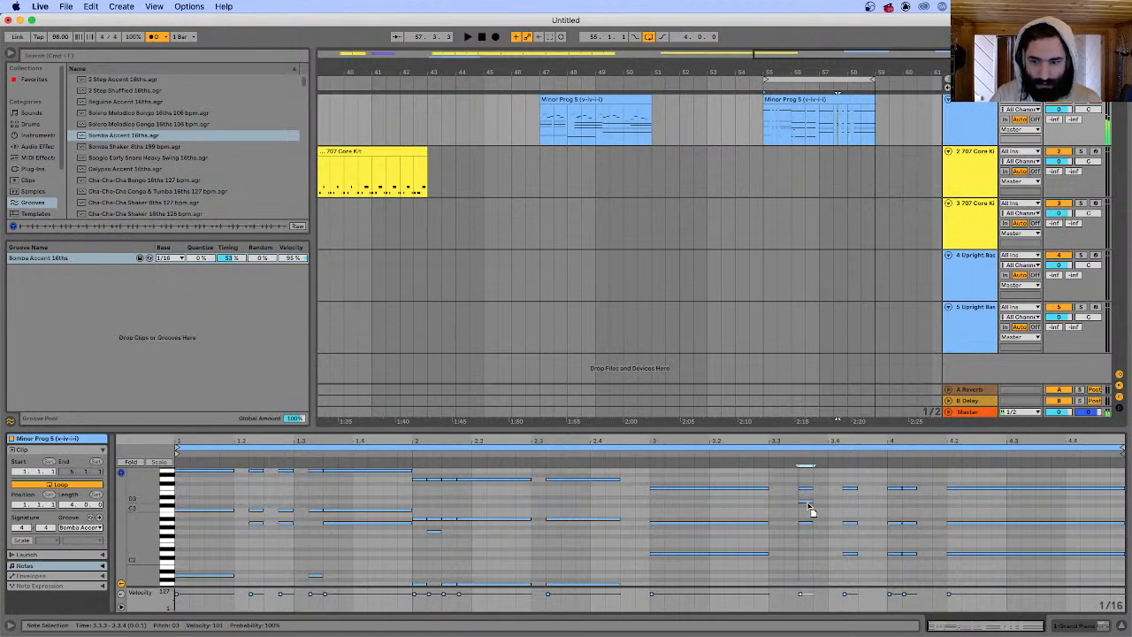
key(space)
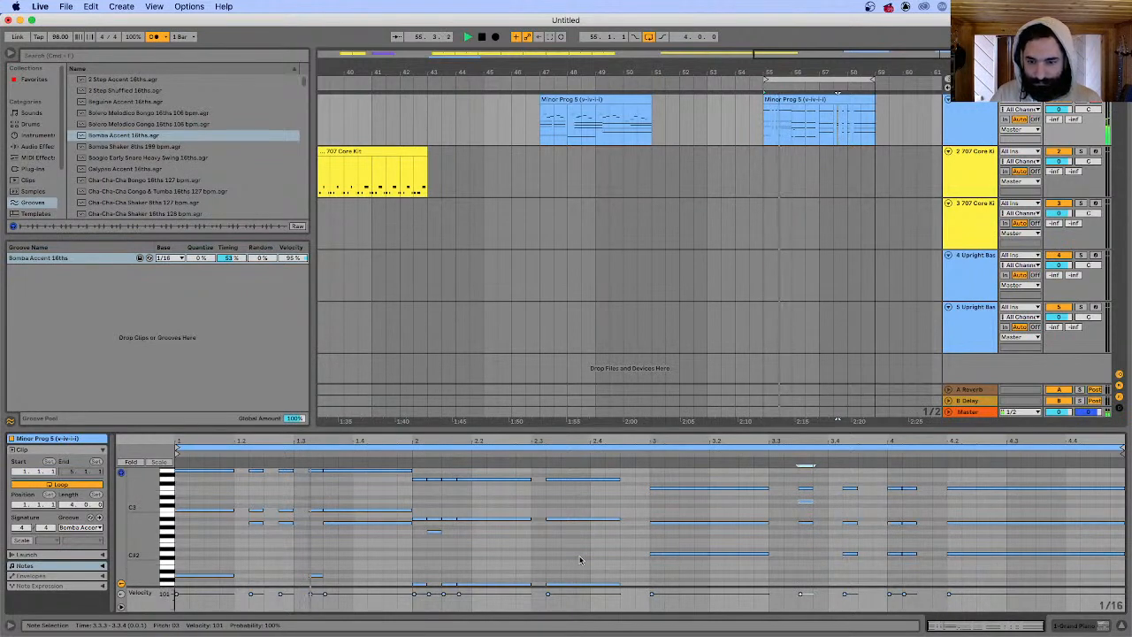
- Set the Bomba Accent 16ths groove's Timing to 10% while the clip plays
scroll(579, 559, down, 1)
scroll(579, 559, down, 2)
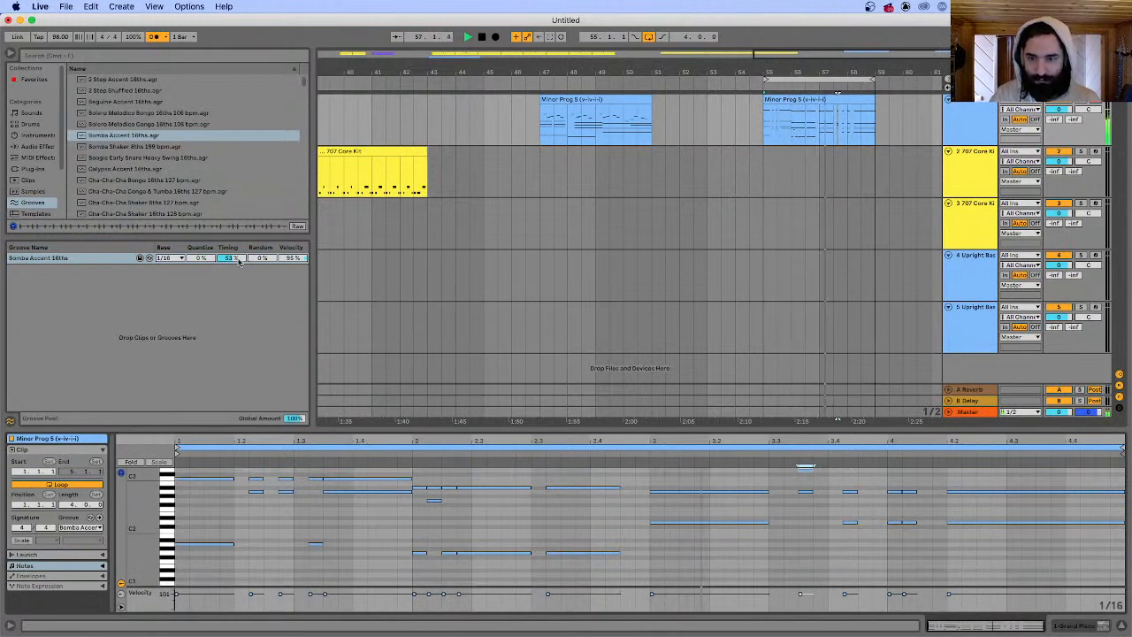
drag(230, 258, 230, 297)
scroll(865, 538, up, 2)
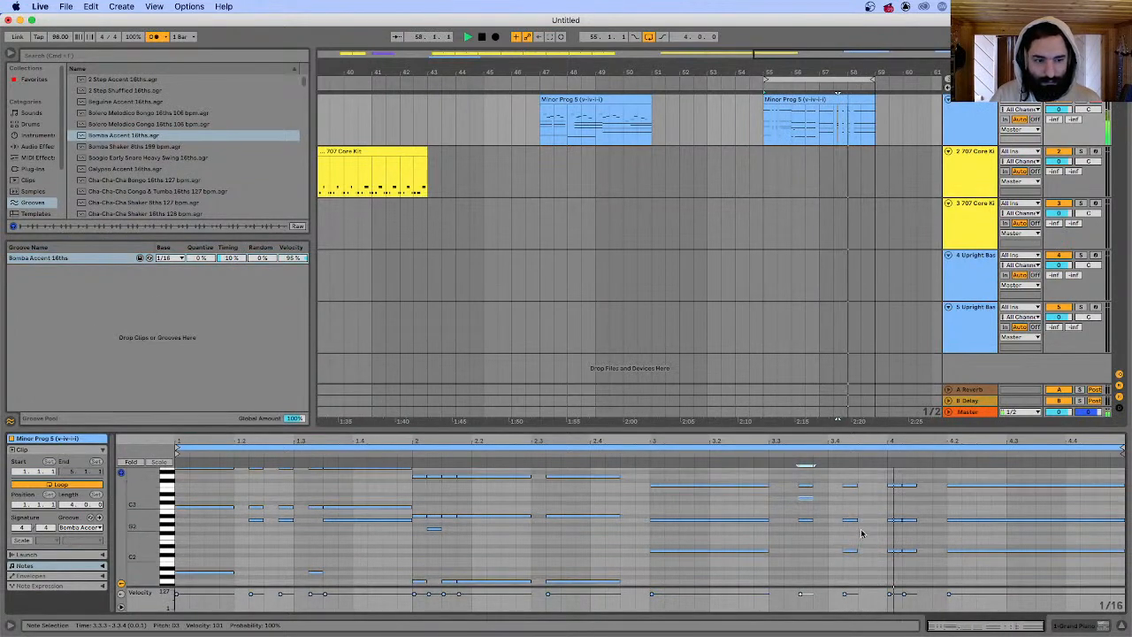
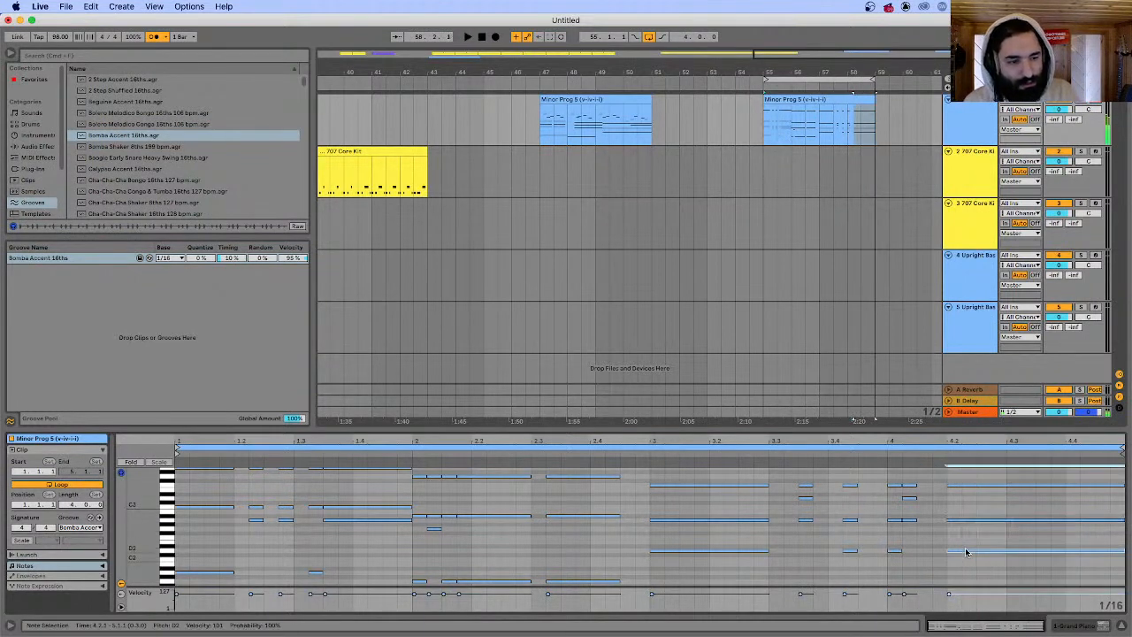
- Move the final long D2 bass note at 4.2.1 up an octave to D3 and audition the progression
drag(966, 552, 961, 503)
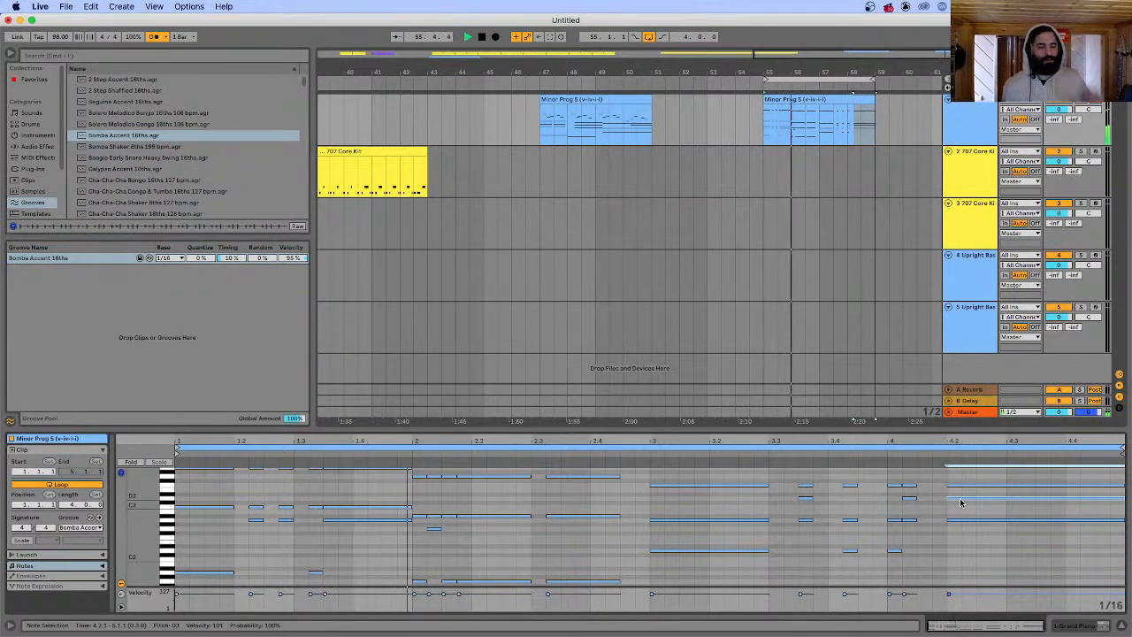
scroll(961, 502, up, 2)
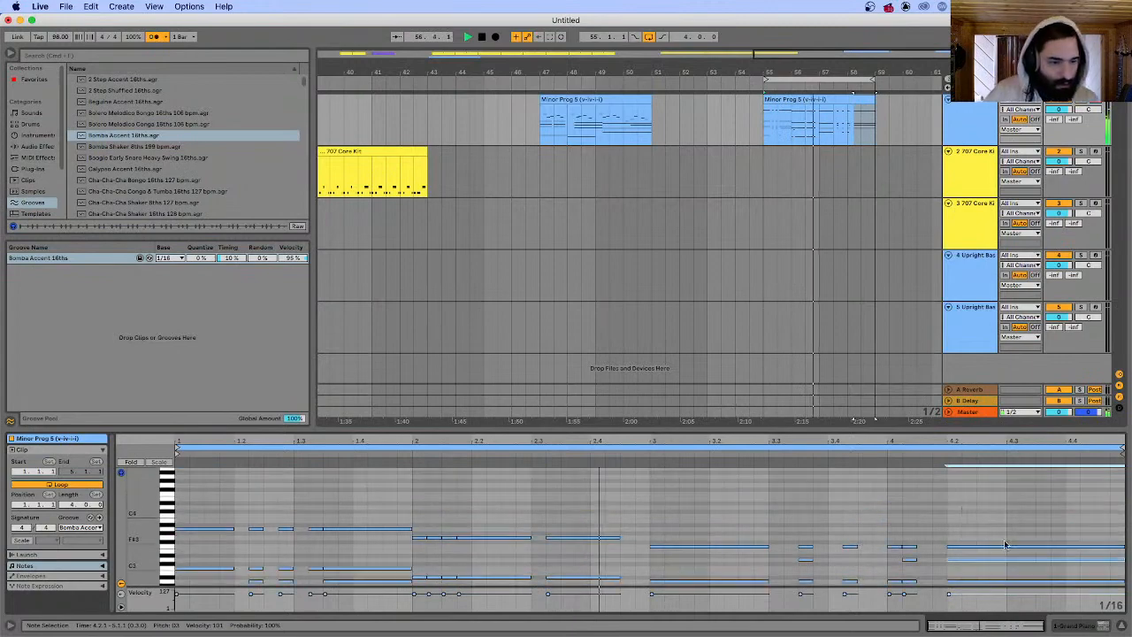
scroll(1016, 535, down, 1)
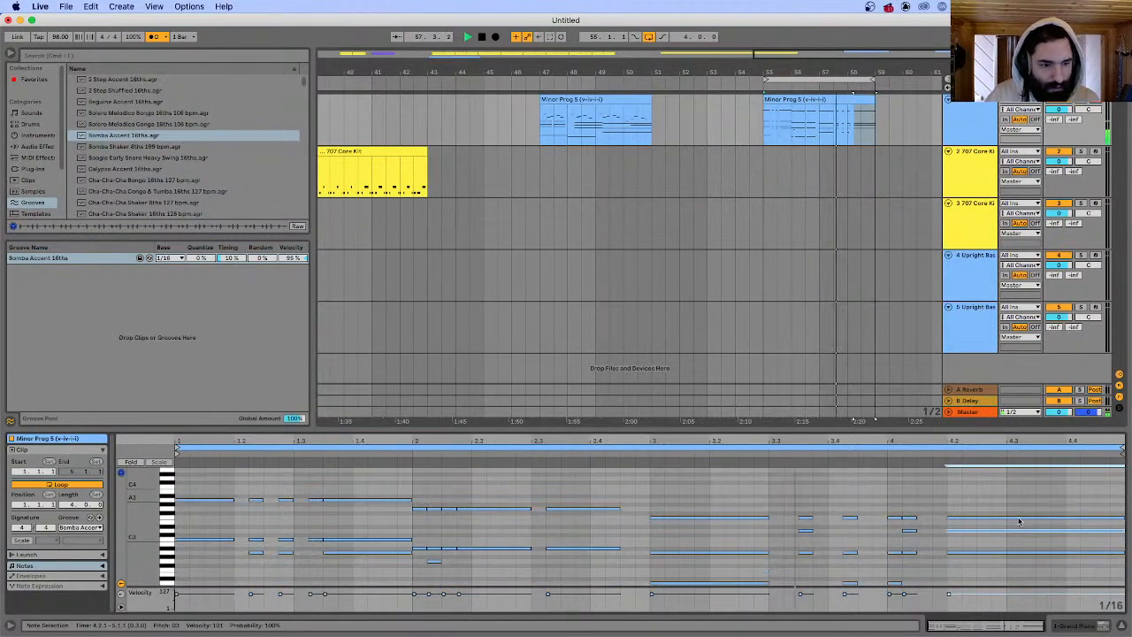
scroll(1019, 522, up, 1)
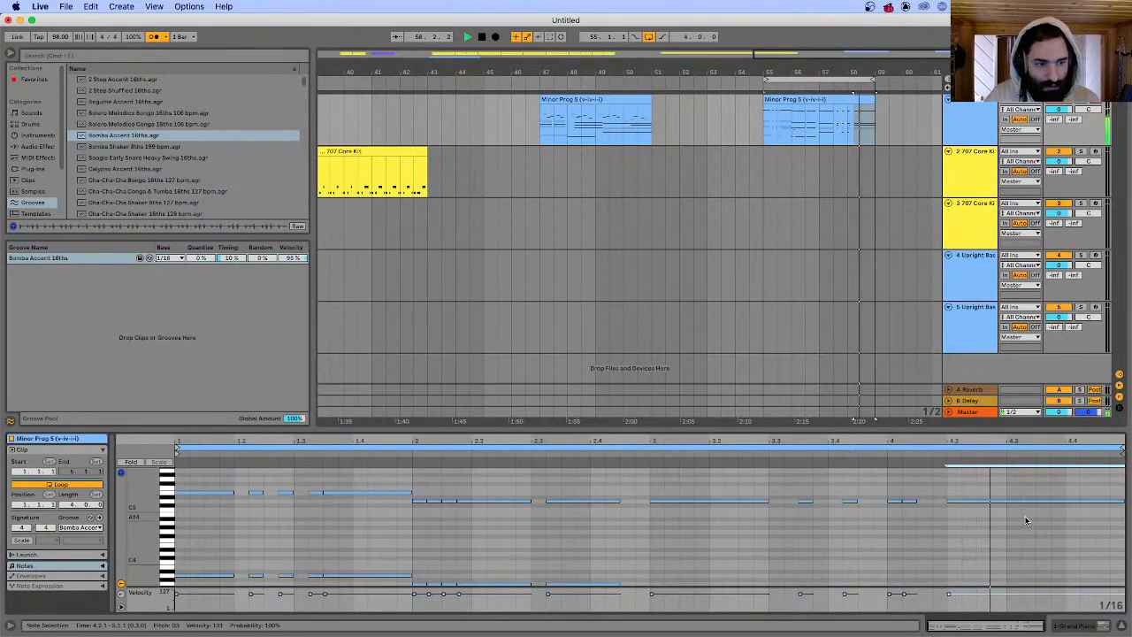
scroll(1026, 522, down, 1)
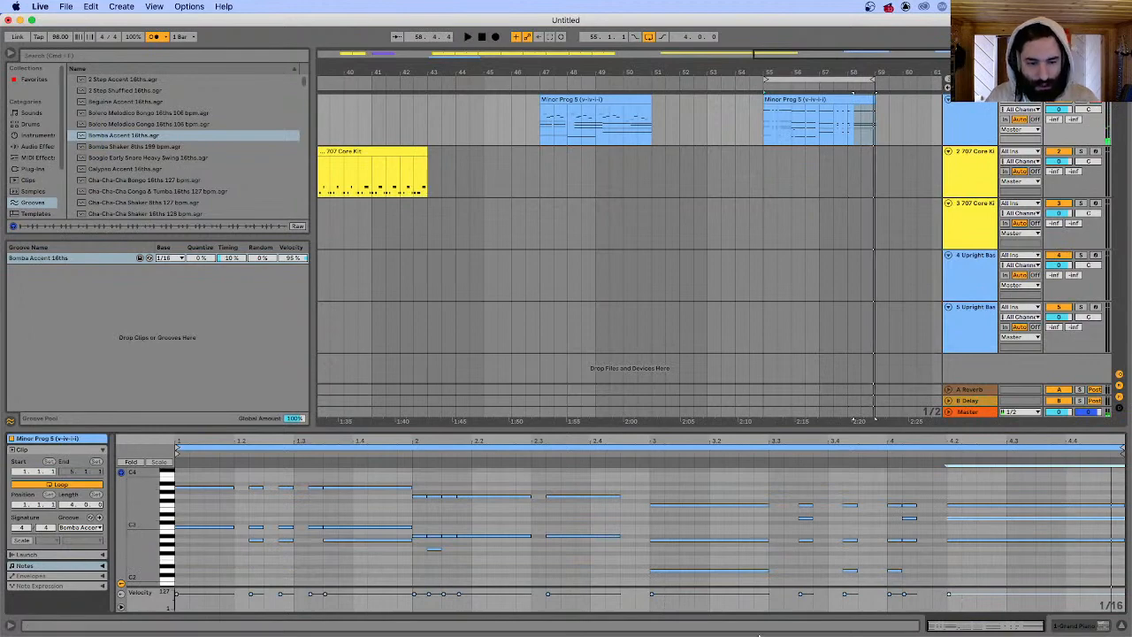
- Switch to the lesson slides in Brave, highlight "Write a melody to this setup you have created", and return to Ableton Live
click(331, 612)
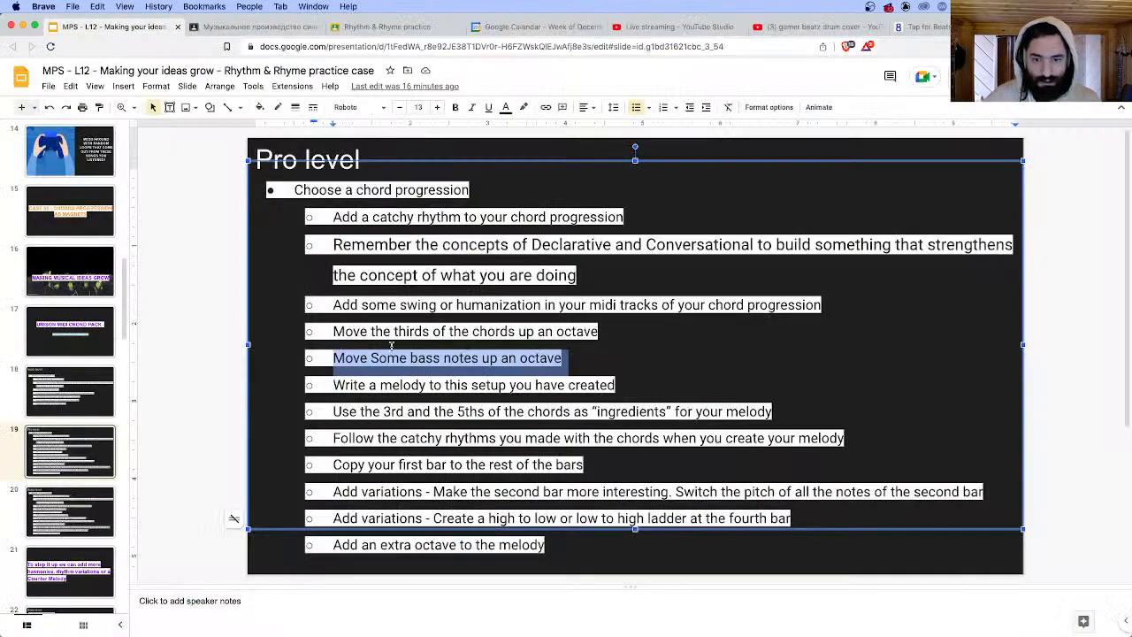
triple_click(380, 387)
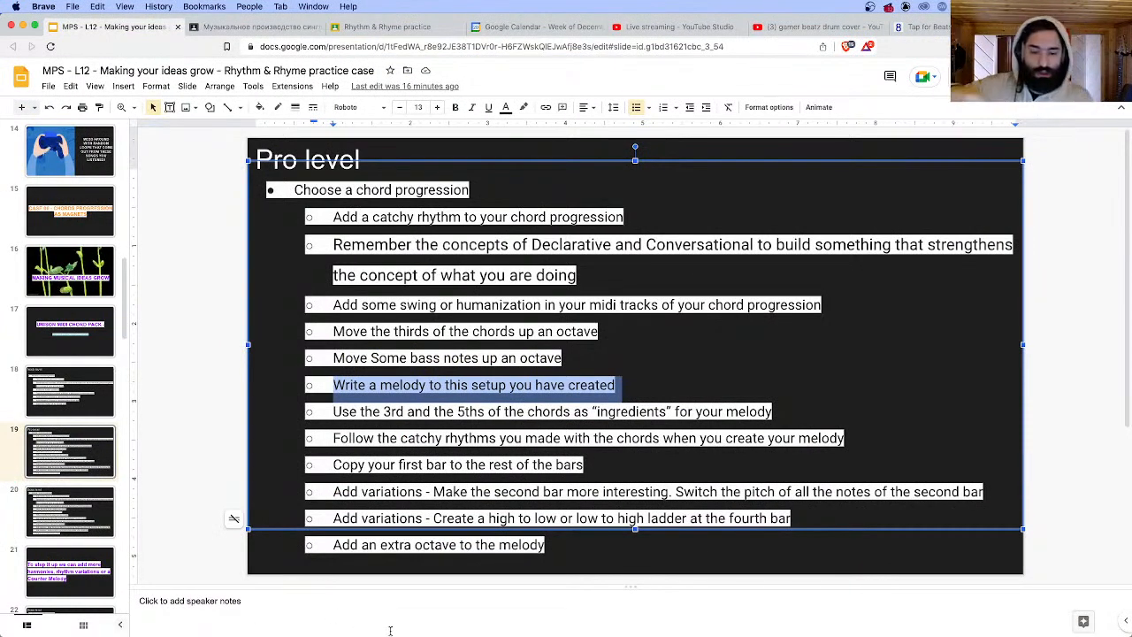
click(502, 627)
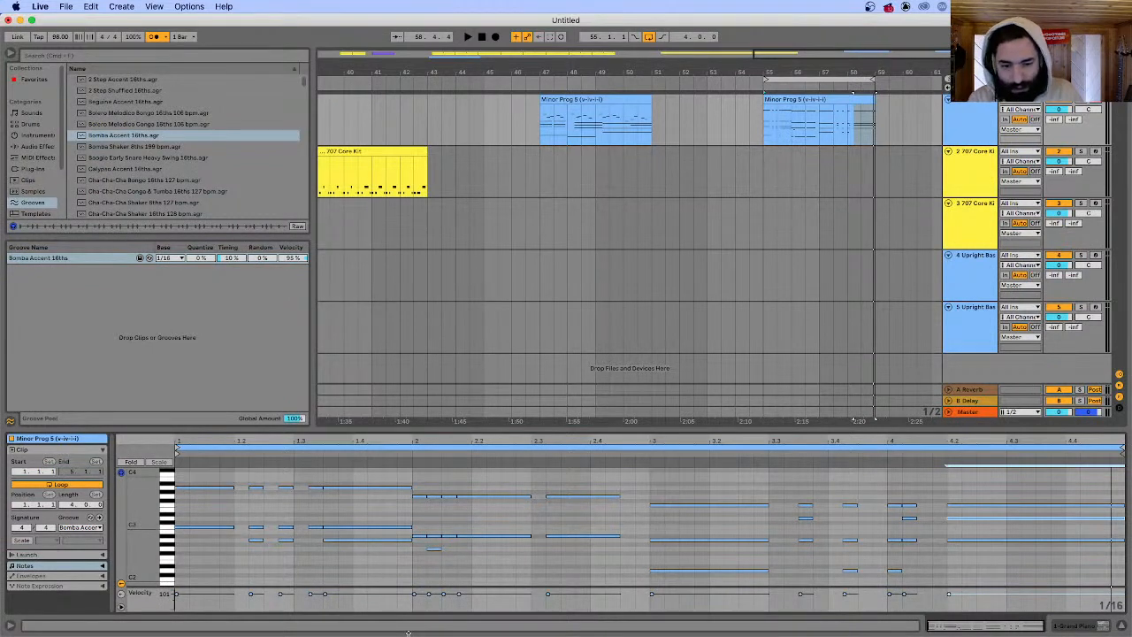
- Audition the first chord and examine its notes from the bass to the upper register
click(225, 506)
scroll(230, 509, down, 1)
scroll(230, 512, down, 5)
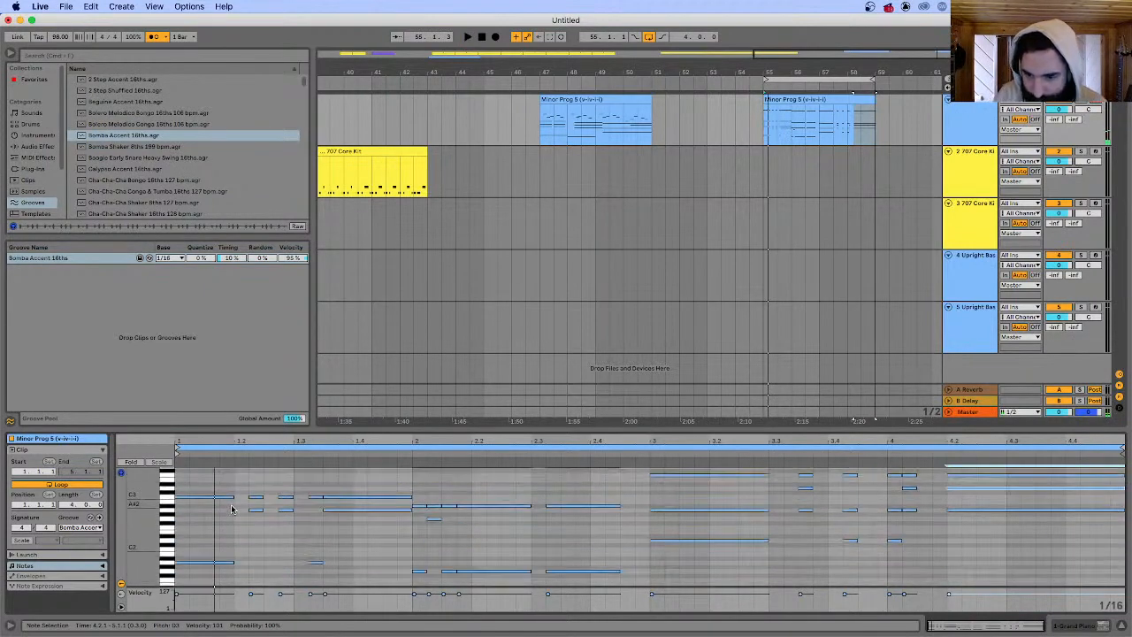
scroll(224, 513, up, 7)
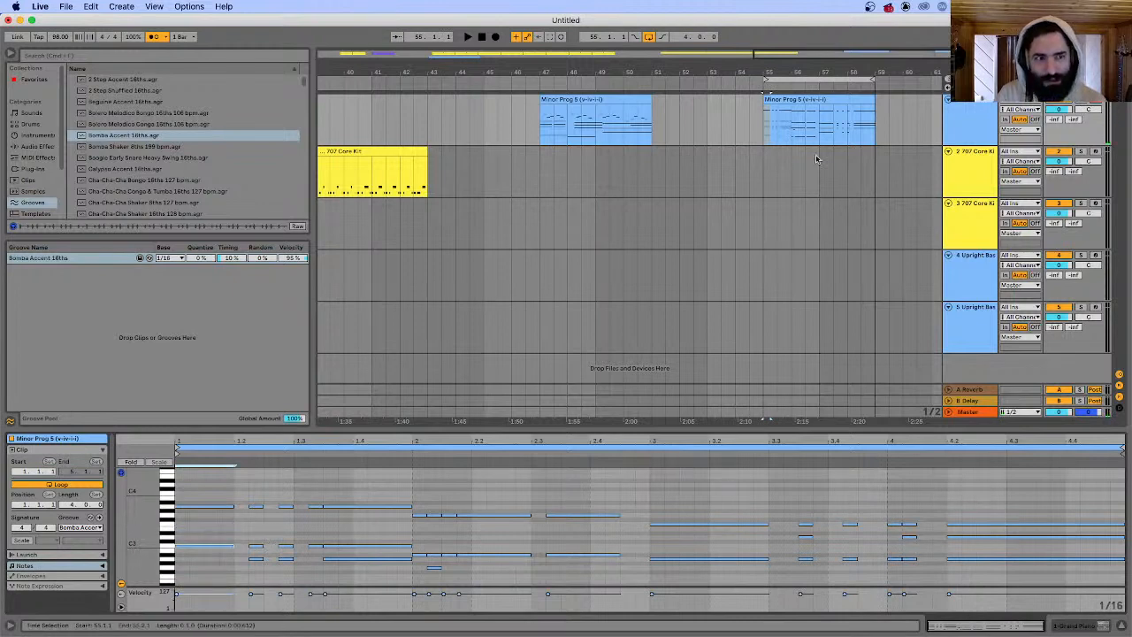
- Duplicate the Grand Piano track and delete the clips copied onto the new track
click(807, 98)
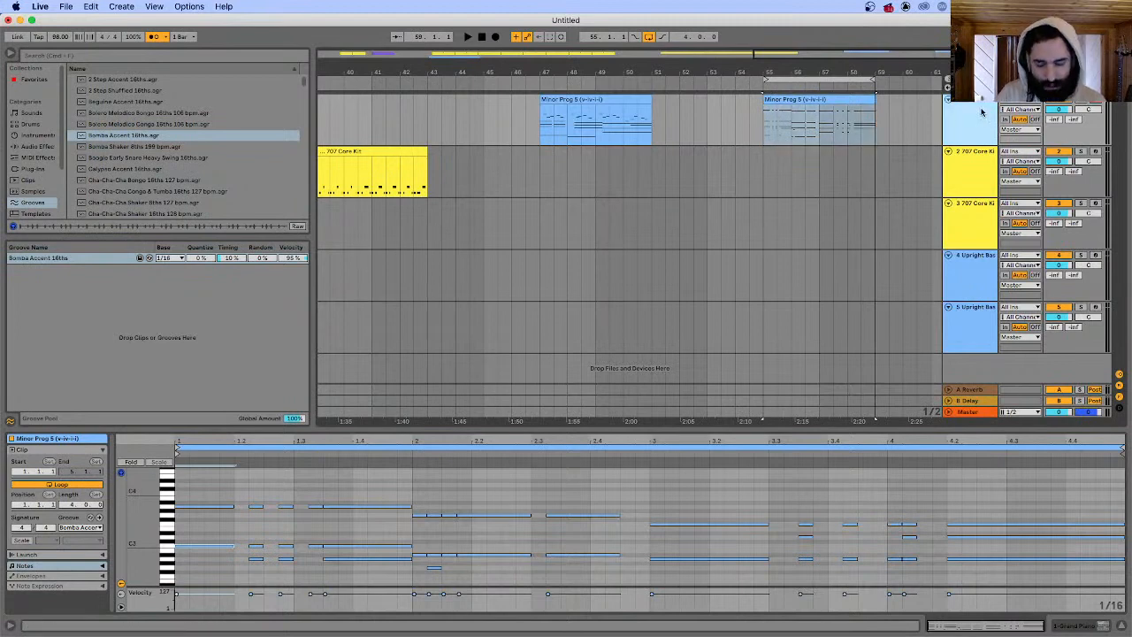
key(super+d)
drag(652, 166, 533, 180)
key(Delete)
click(794, 151)
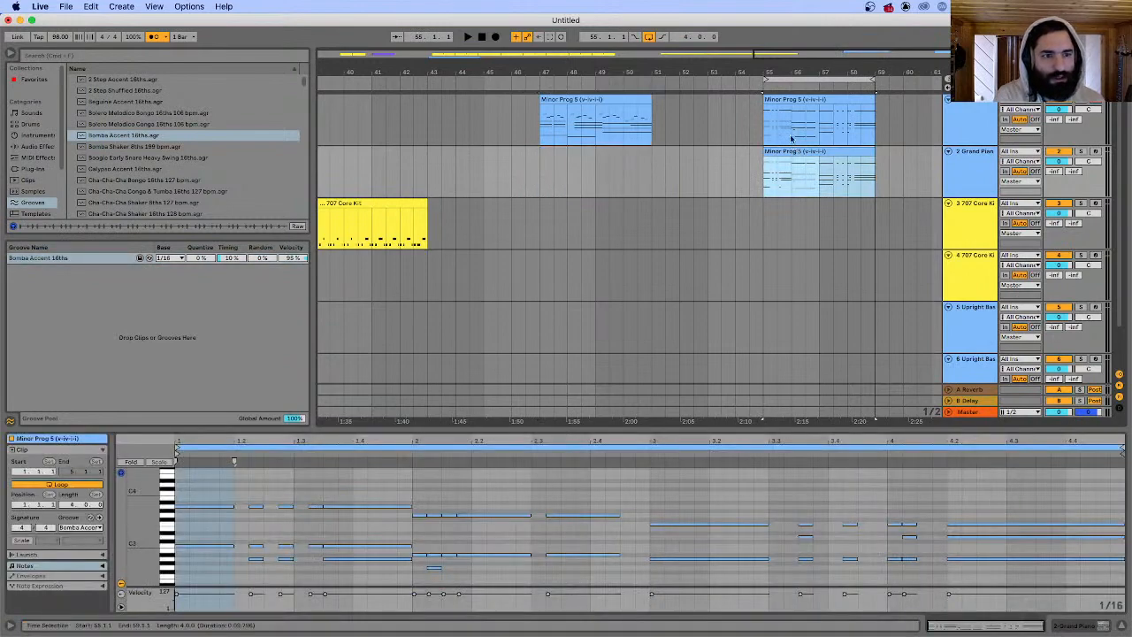
key(Delete)
click(790, 99)
key(super+d)
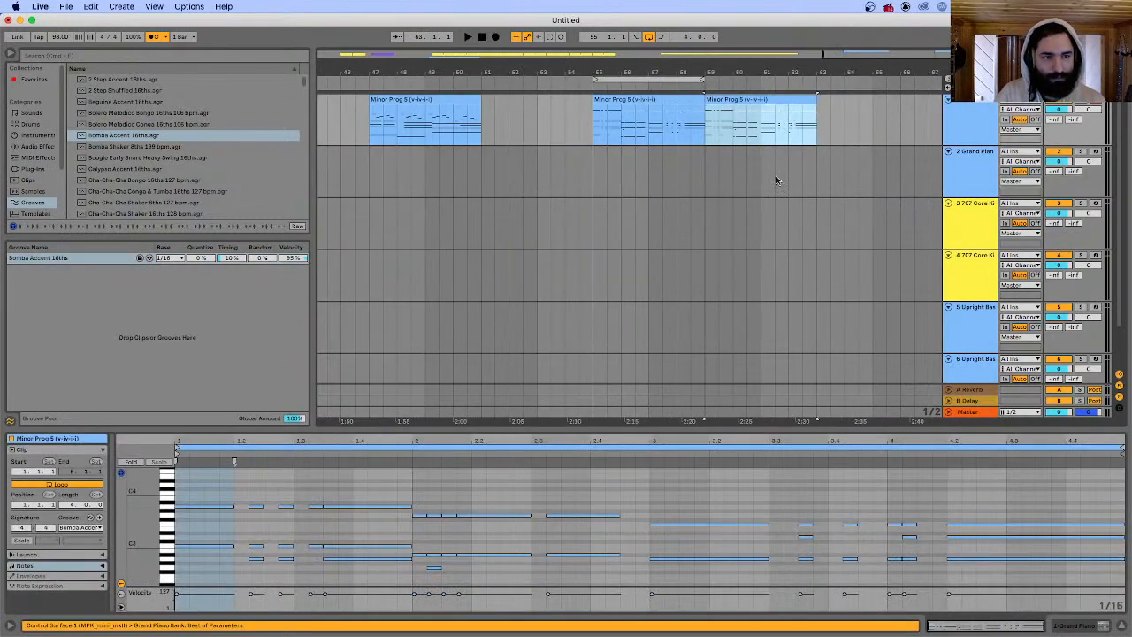
key(super+z)
- Insert an empty MIDI clip spanning bars 55 to 59 on the second Grand Piano track
drag(597, 163, 703, 169)
right_click(701, 166)
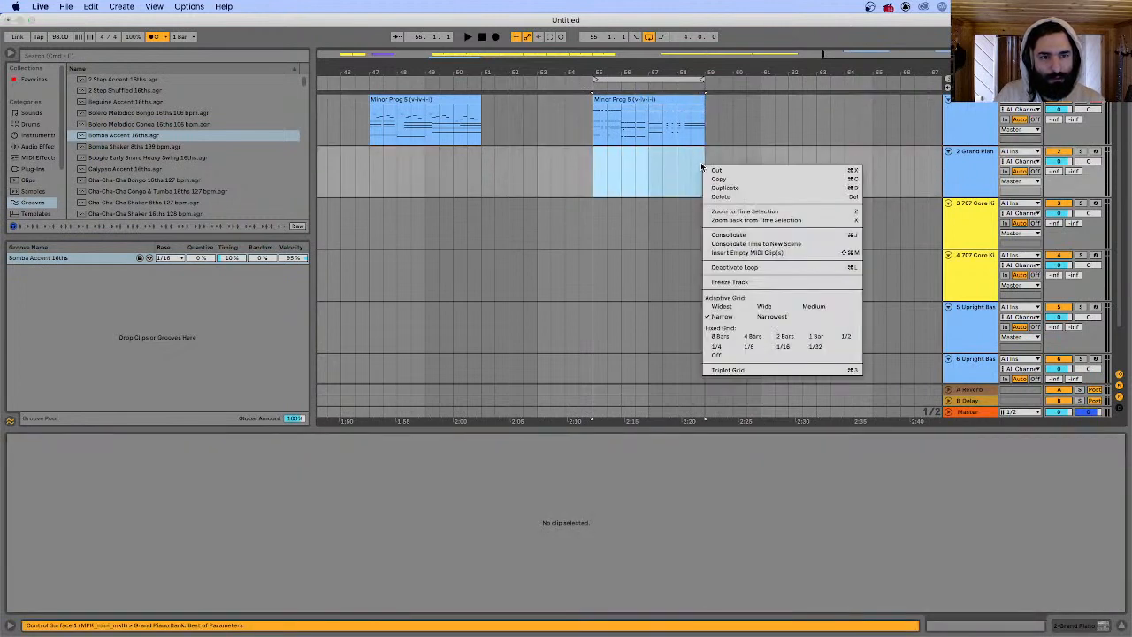
click(748, 253)
key(space)
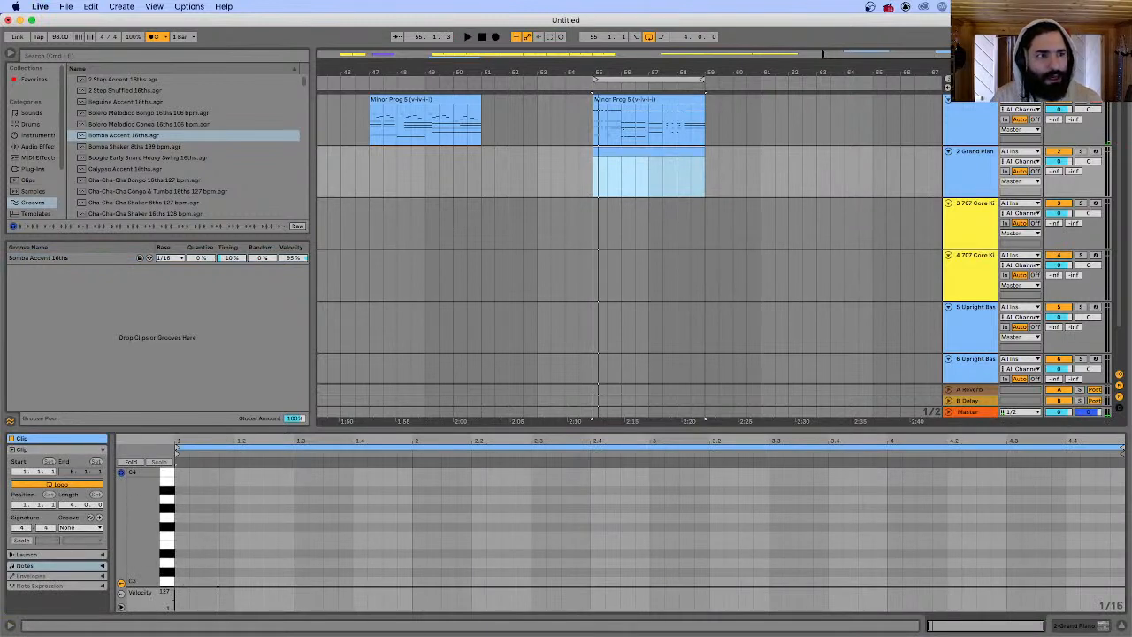
- Draw a sixteenth A3 note at the start of the empty clip, move it to E3 at 1.1.2, and audition it with the chords
click(182, 497)
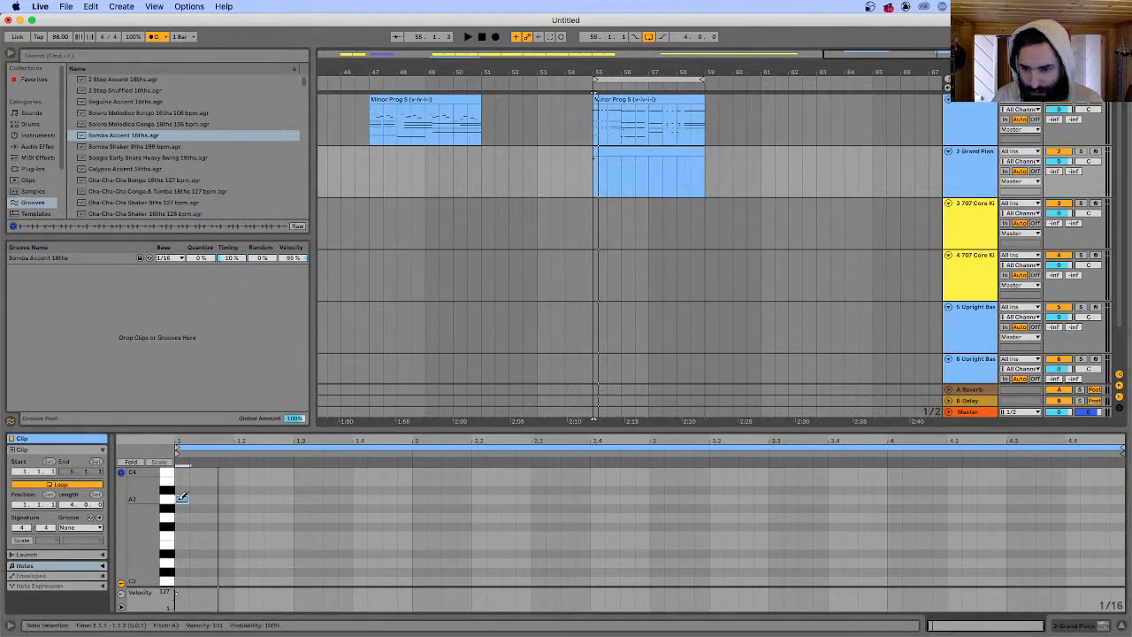
key(space)
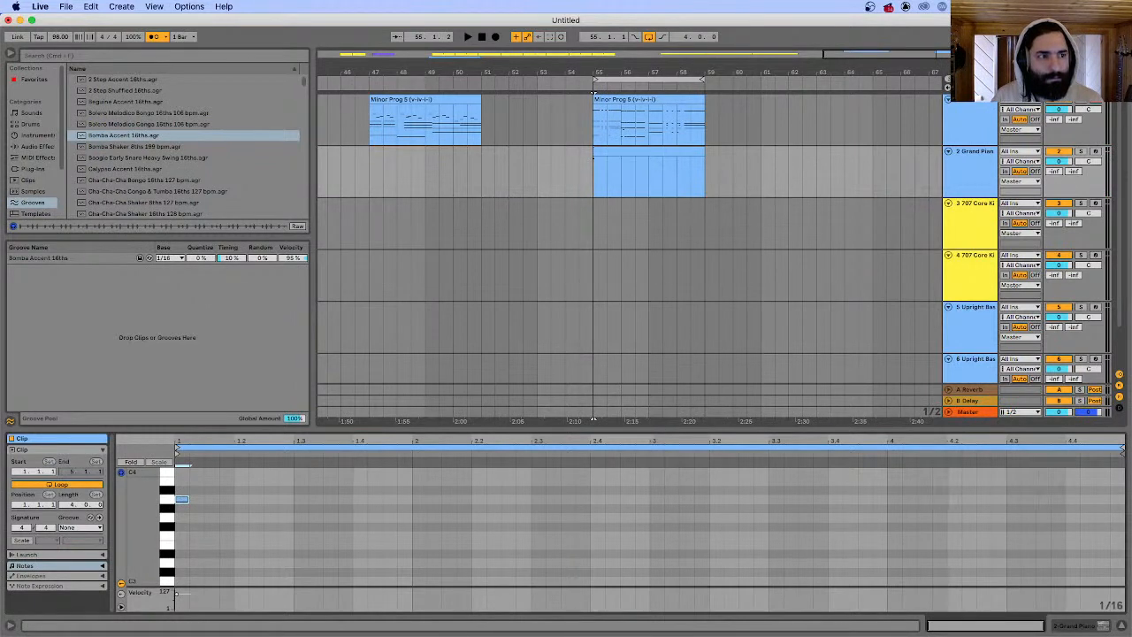
drag(182, 499, 196, 544)
key(space)
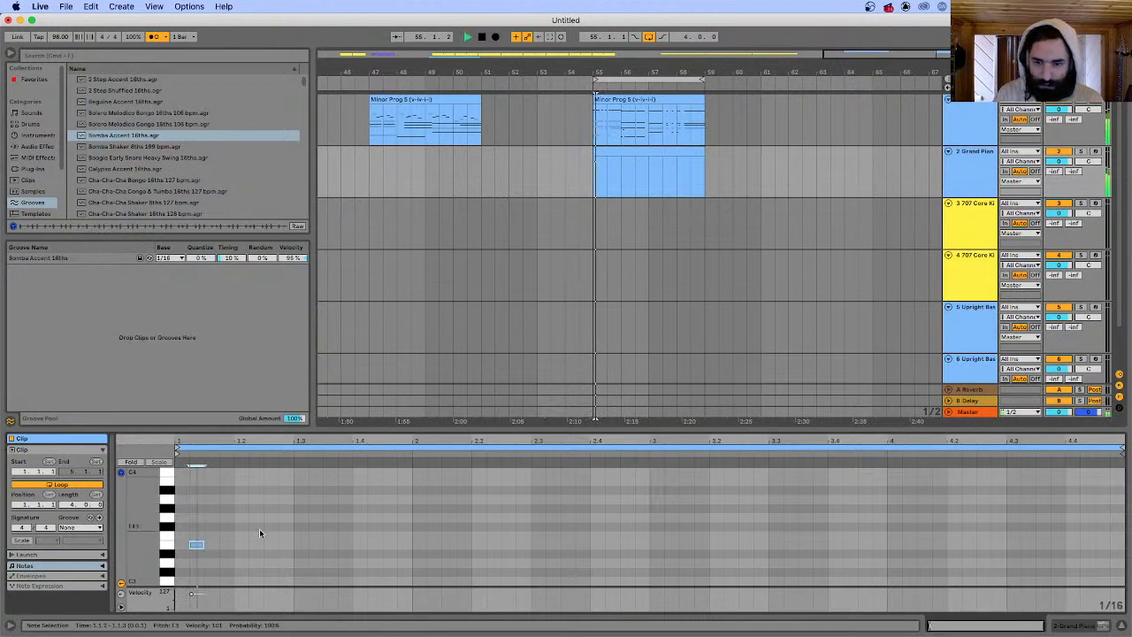
click(594, 160)
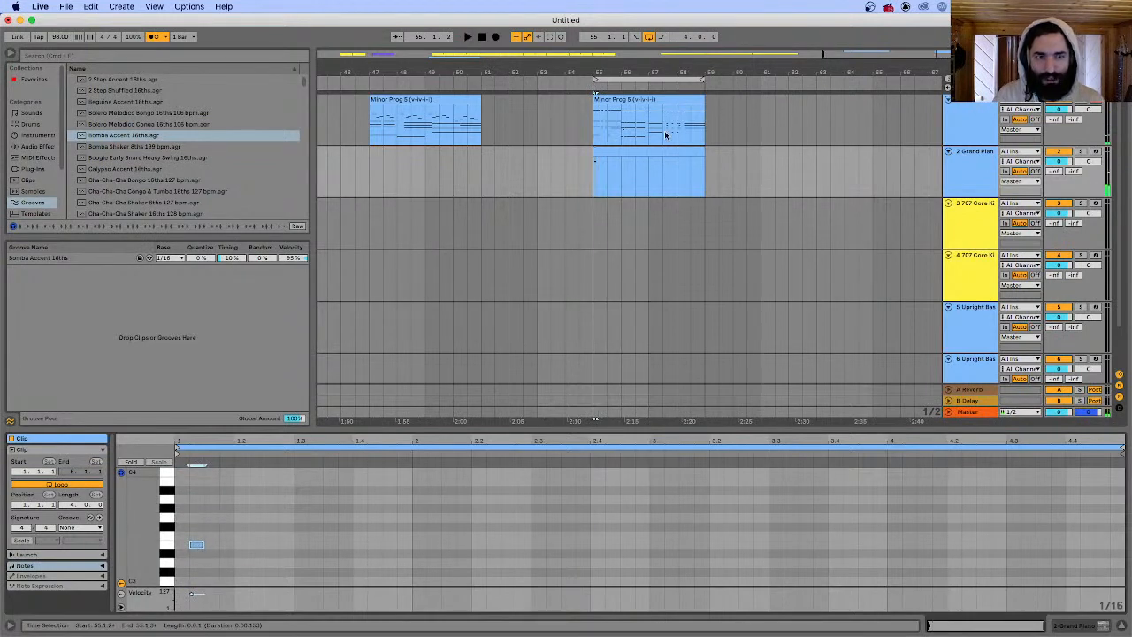
click(768, 168)
- Copy the edited Minor Prog 5 clip at bar 55 onto the second Grand Piano track, aligned with the original
click(647, 99)
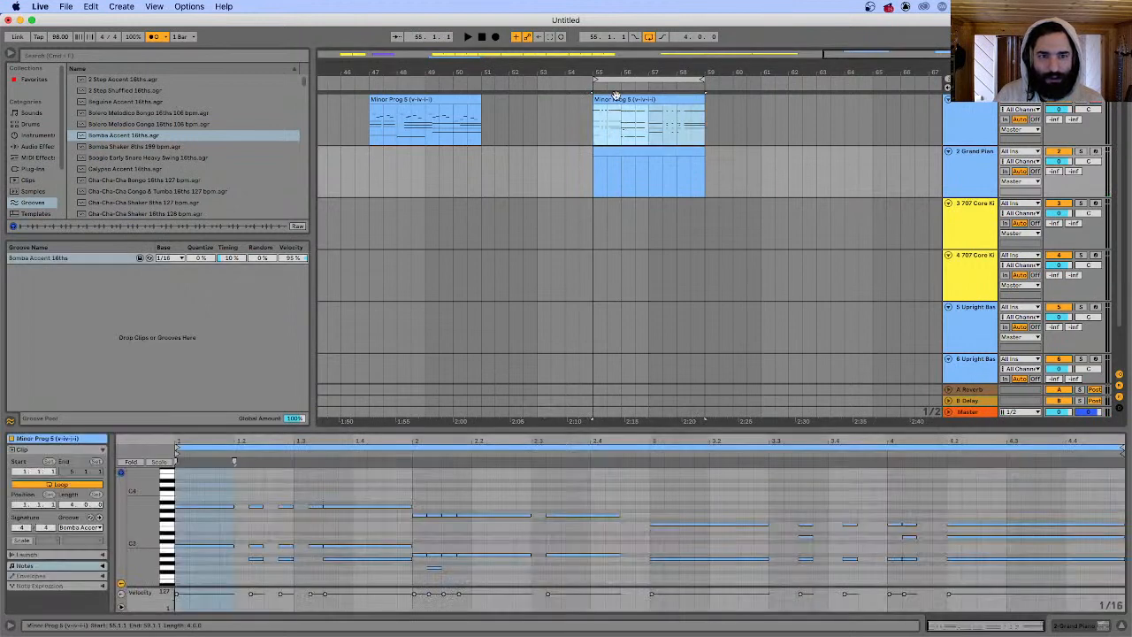
click(650, 147)
drag(633, 100, 662, 149)
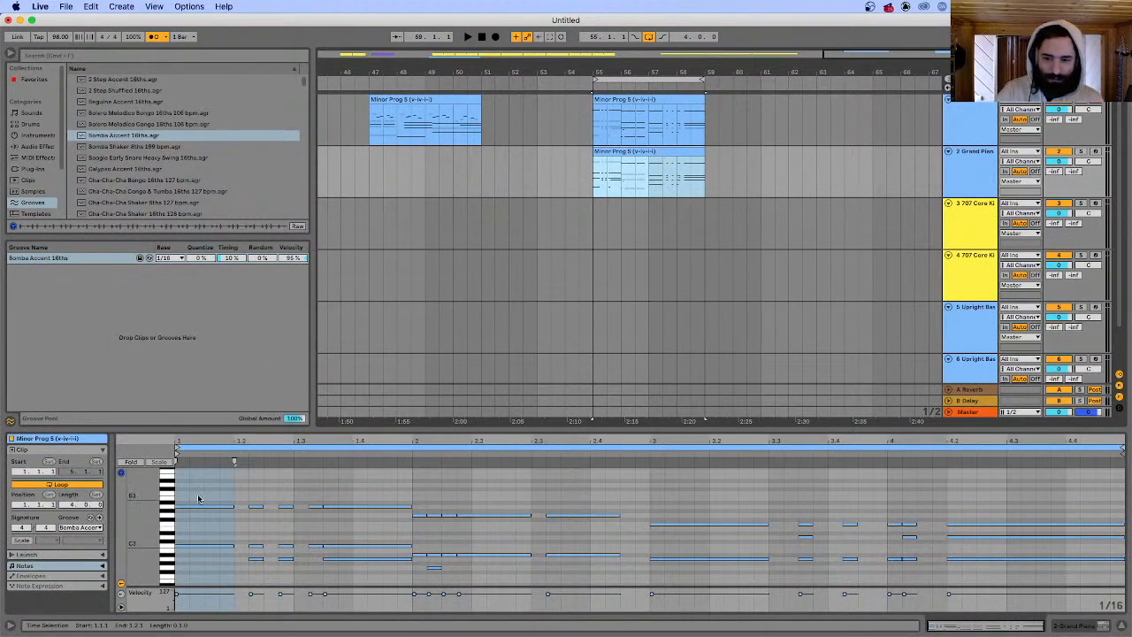
- Select the A3 and C3 note rows in the copied clip's first bar to examine the chord tones available for the melody
click(164, 511)
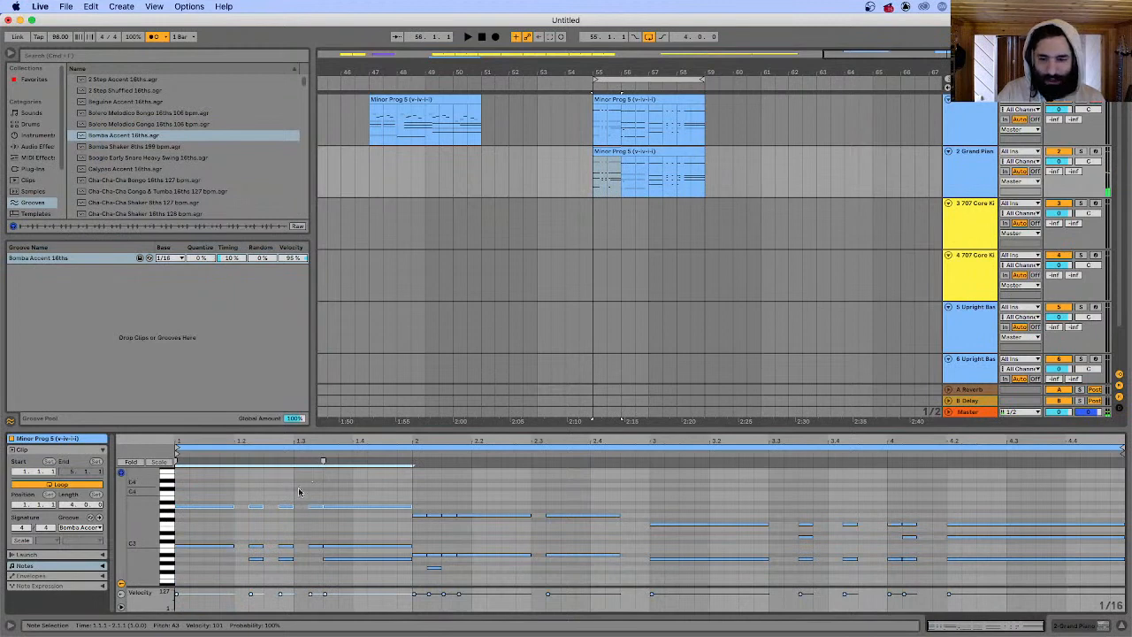
right_click(222, 511)
click(222, 508)
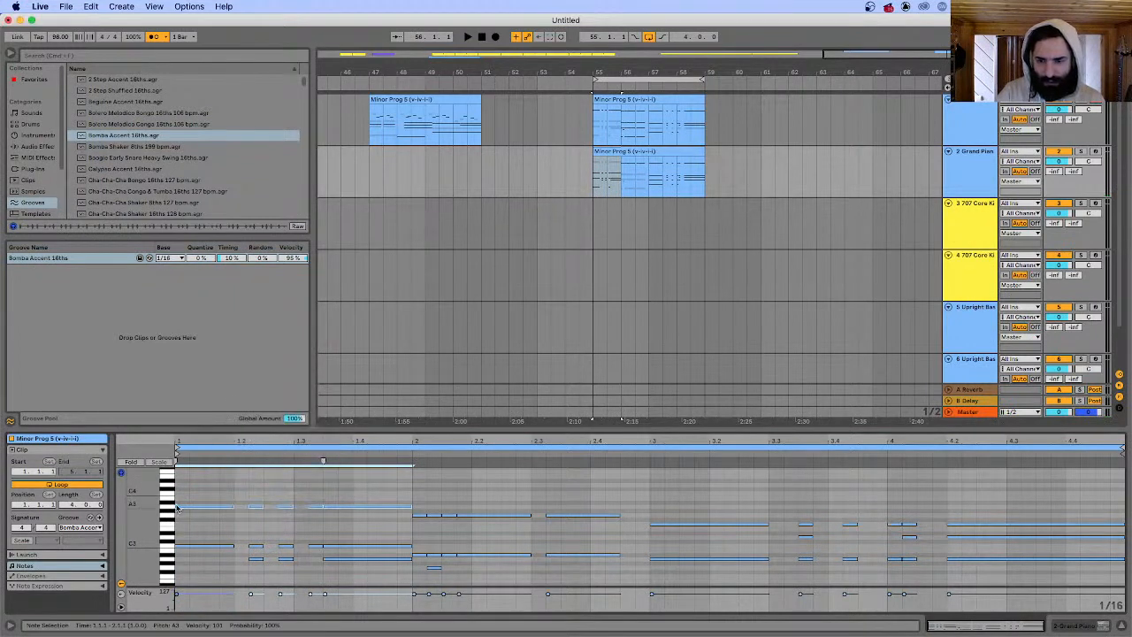
click(172, 551)
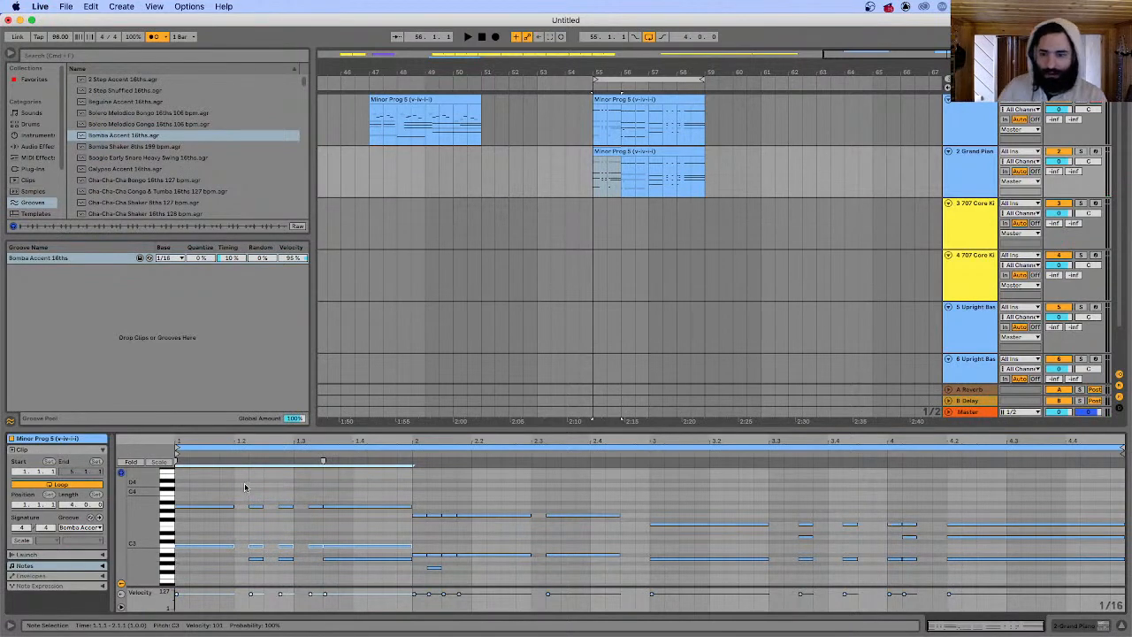
right_click(196, 510)
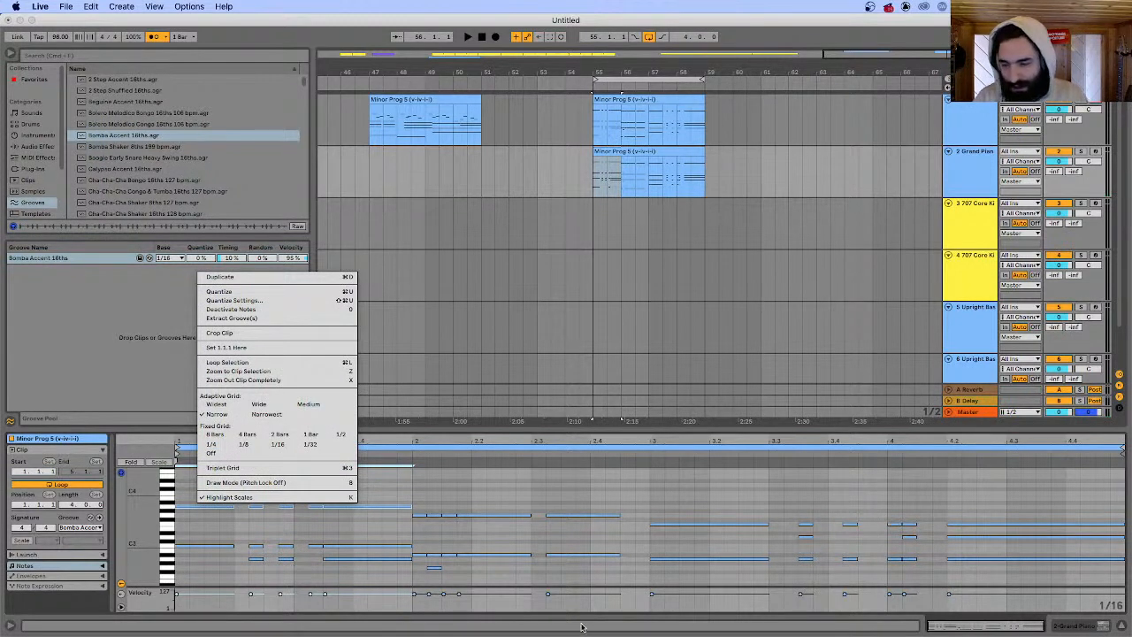
key(Escape)
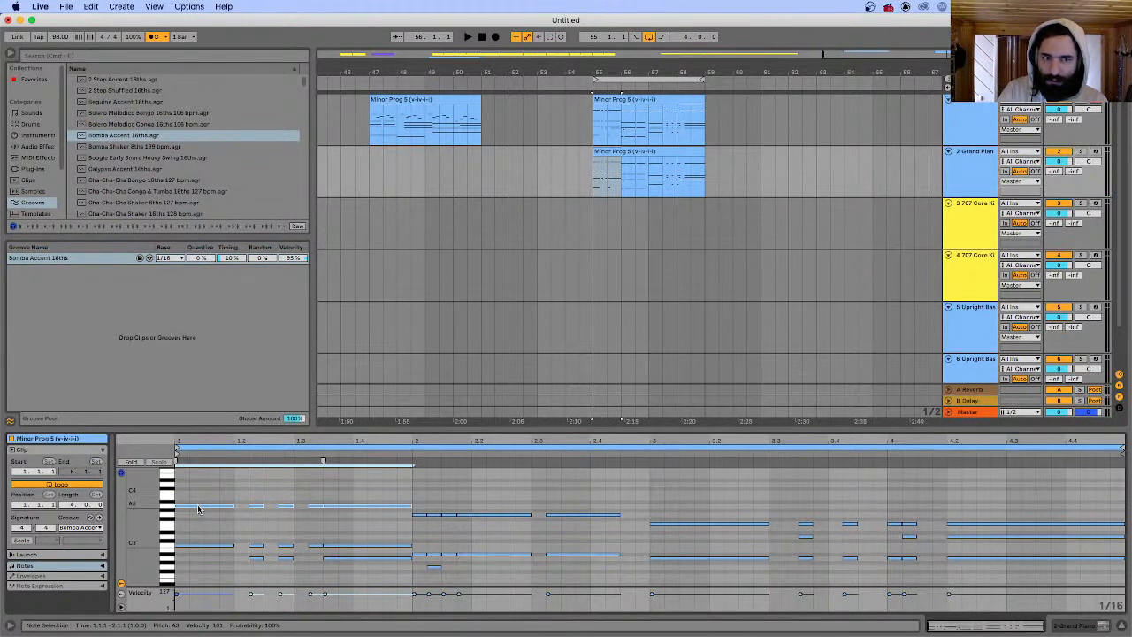
click(629, 152)
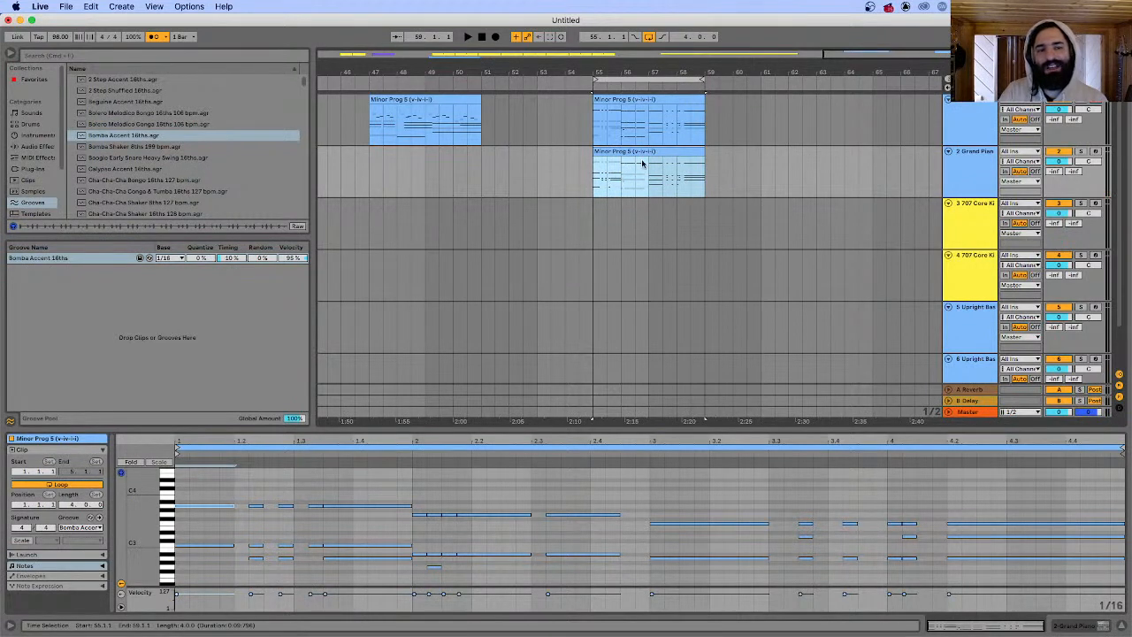
click(314, 541)
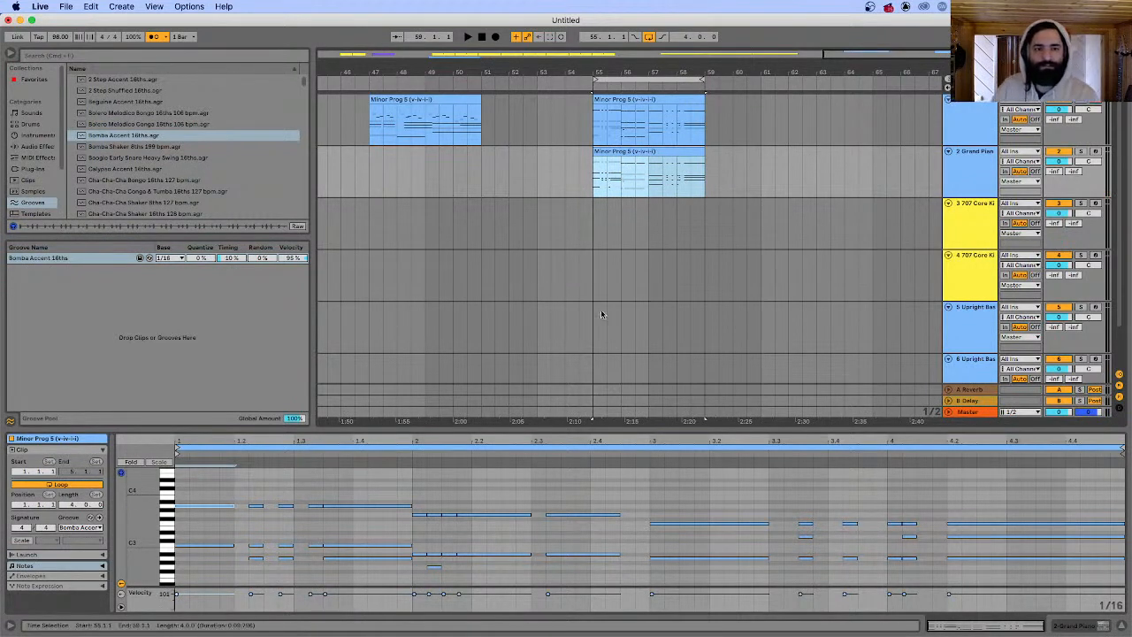
- Color the copied Minor Prog 5 clip on the second Grand Piano track magenta
click(654, 152)
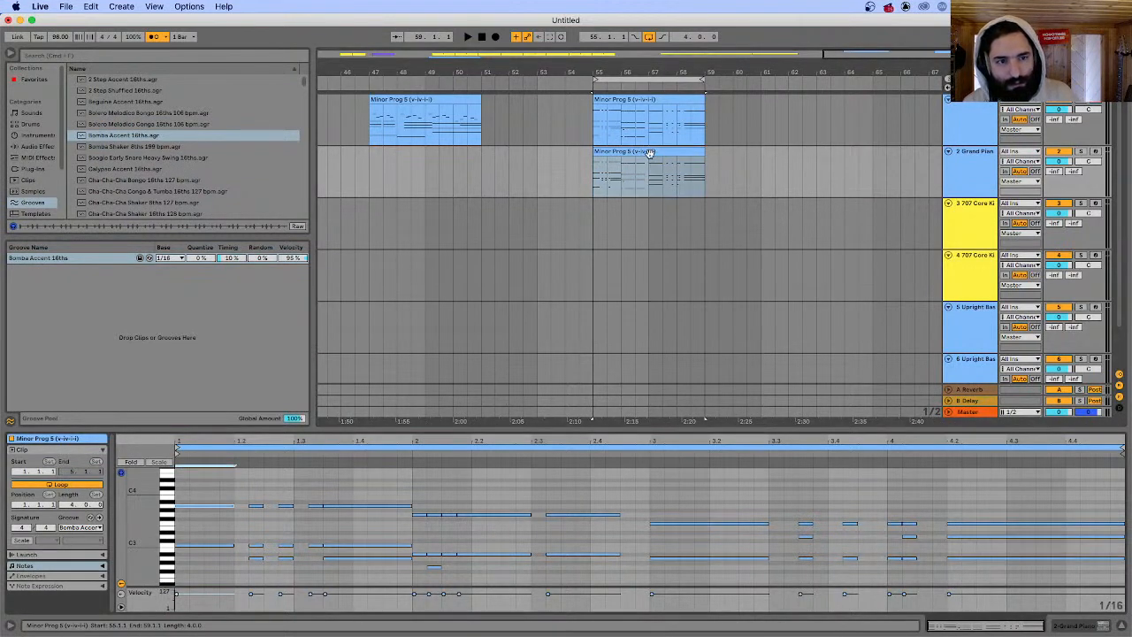
right_click(654, 153)
click(779, 347)
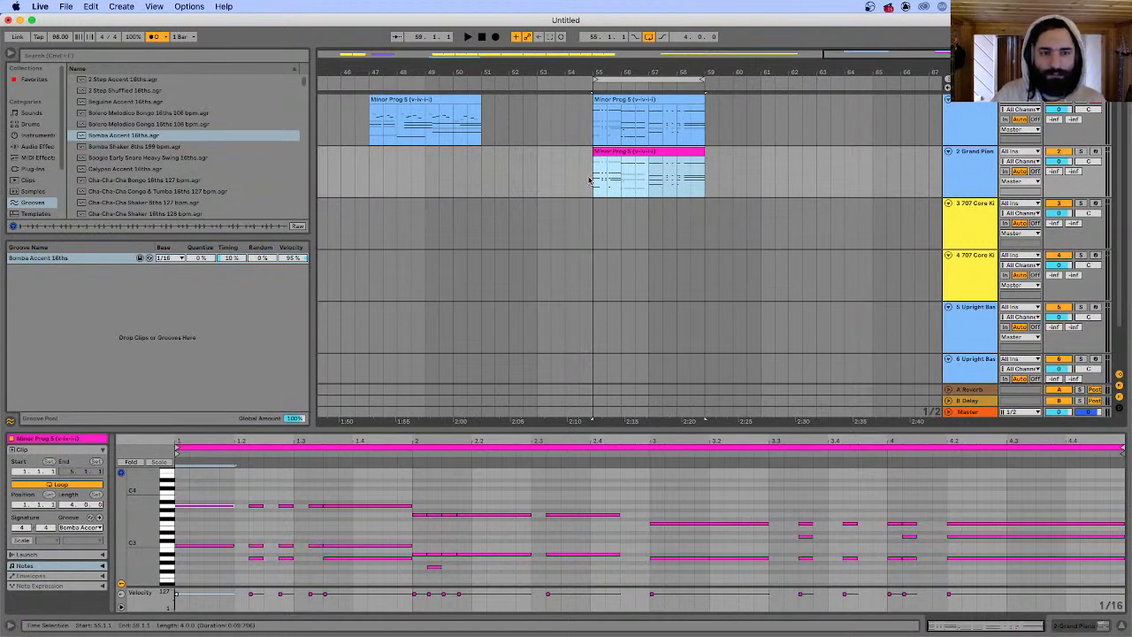
- Show the original and copied Minor Prog 5 clips at bar 55 together in the note editor to compare their notes
shift+click(615, 101)
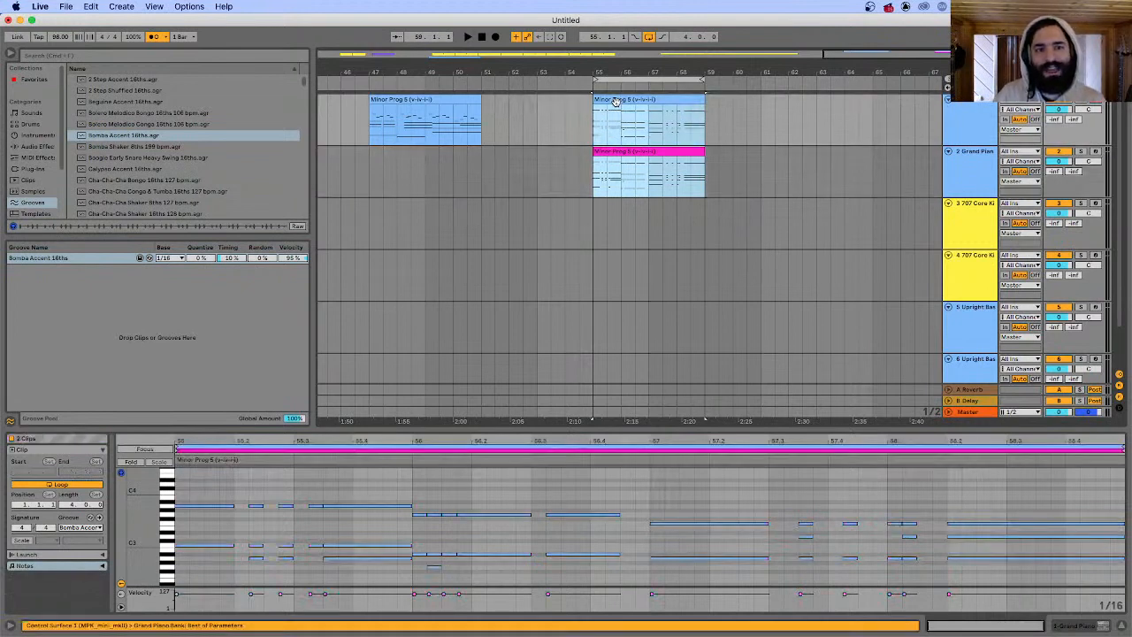
scroll(558, 510, up, 10)
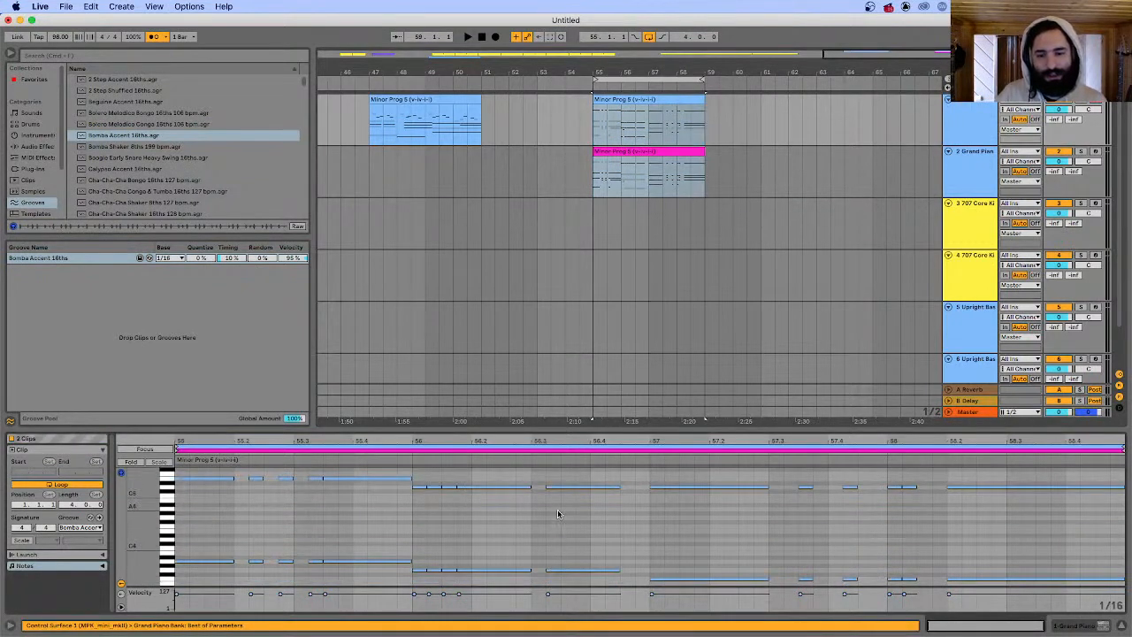
scroll(558, 510, down, 6)
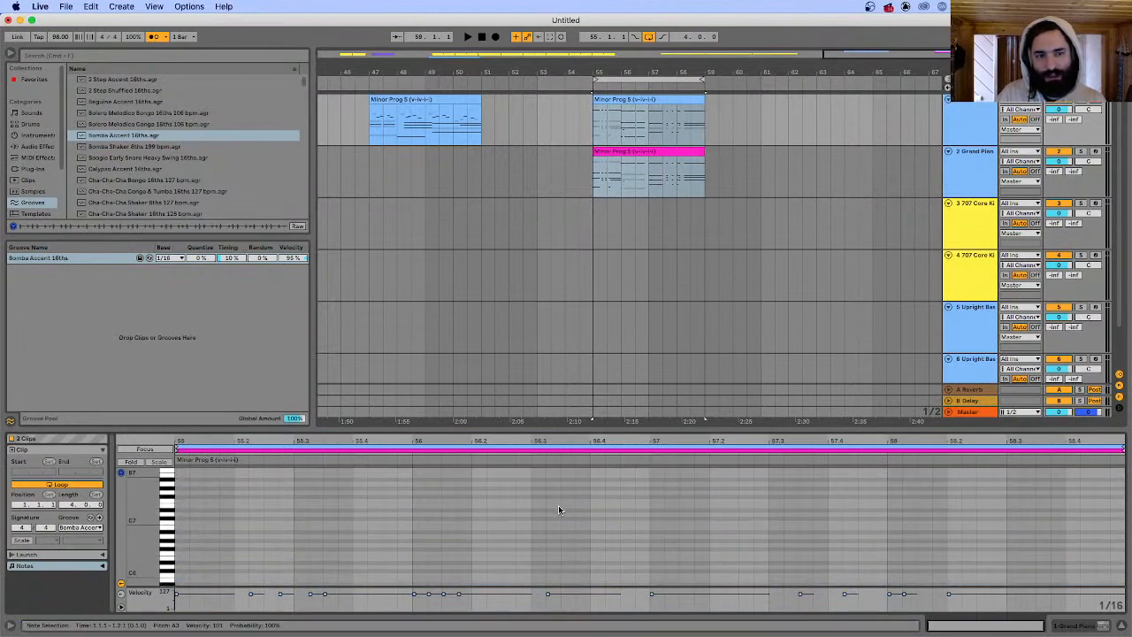
click(772, 155)
click(690, 151)
shift+click(677, 112)
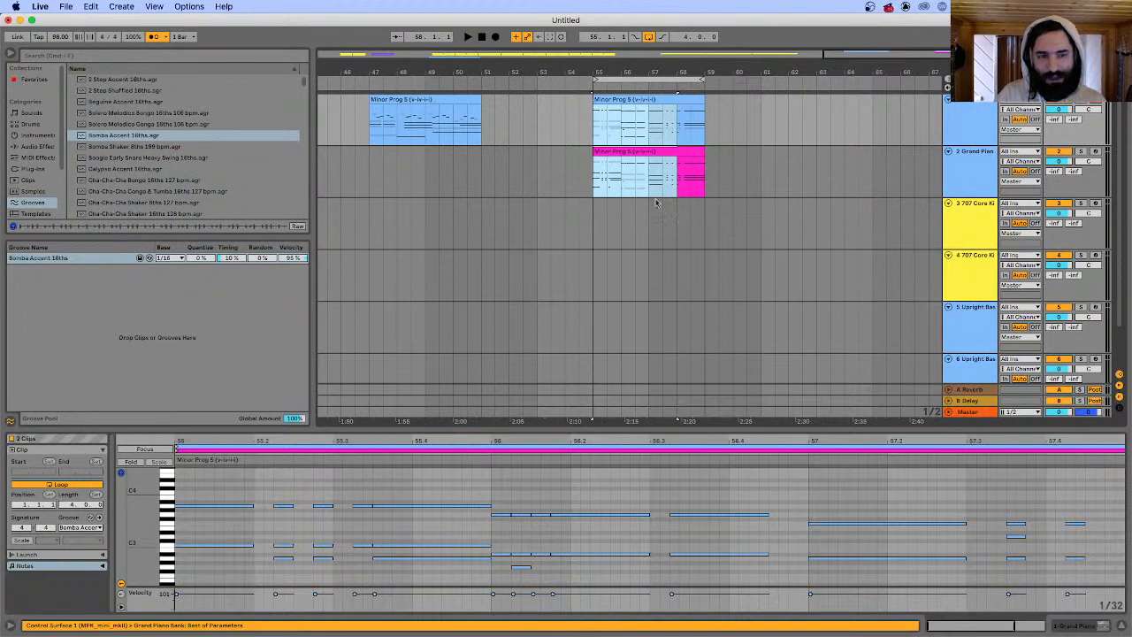
click(698, 226)
click(666, 151)
- Audition the first-bar A3 notes in the copied clip and play the passage to hear the chord rhythm
click(198, 506)
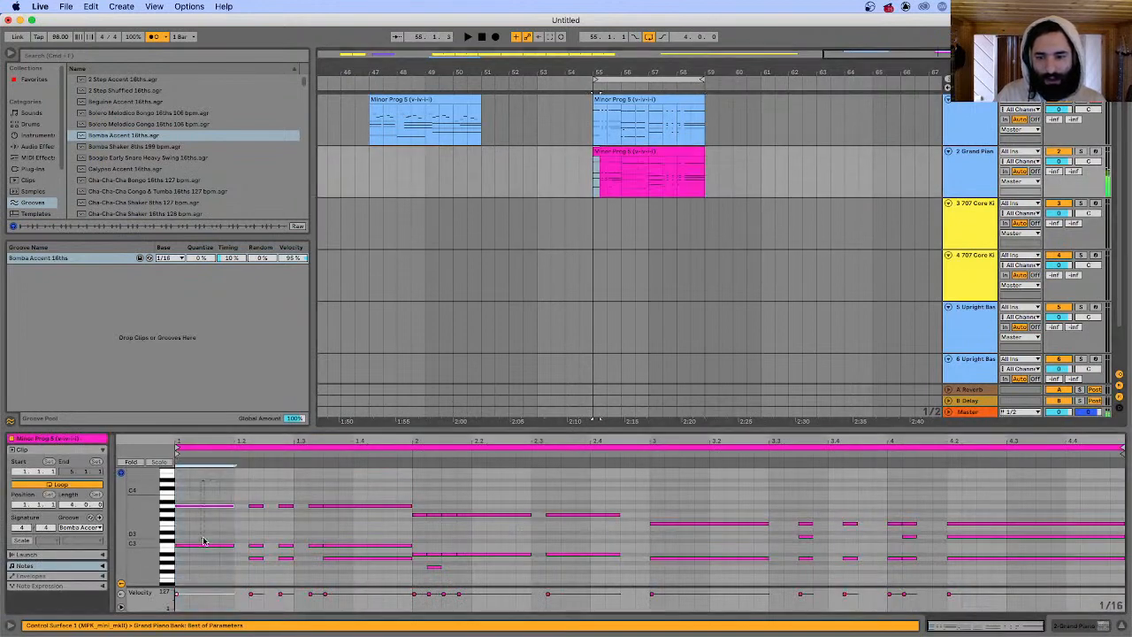
scroll(232, 513, down, 1)
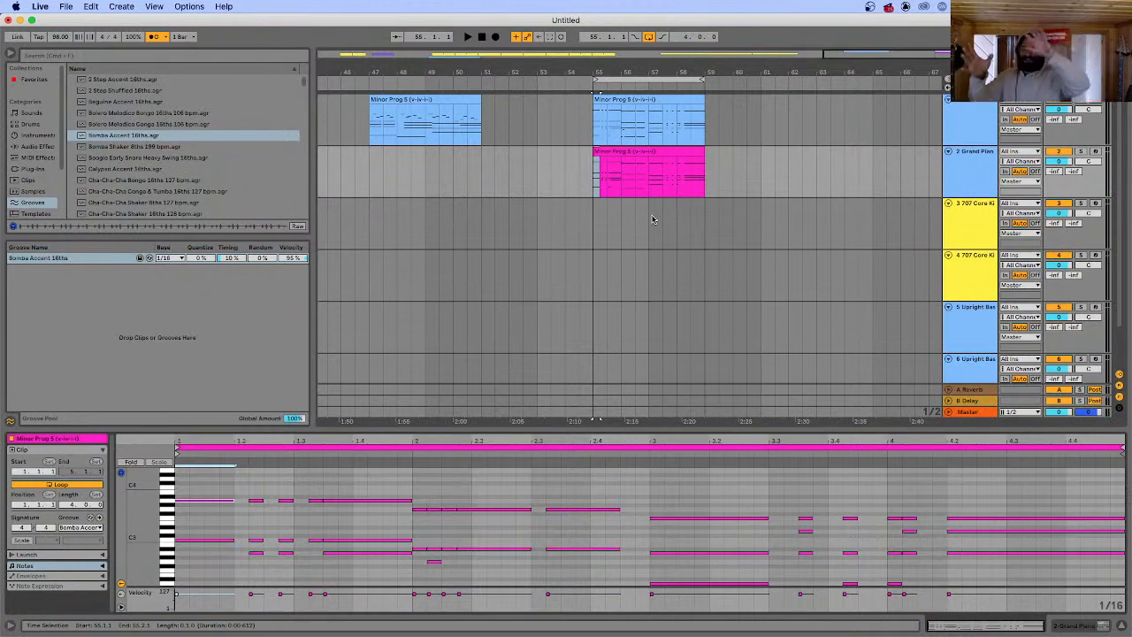
right_click(210, 502)
key(Escape)
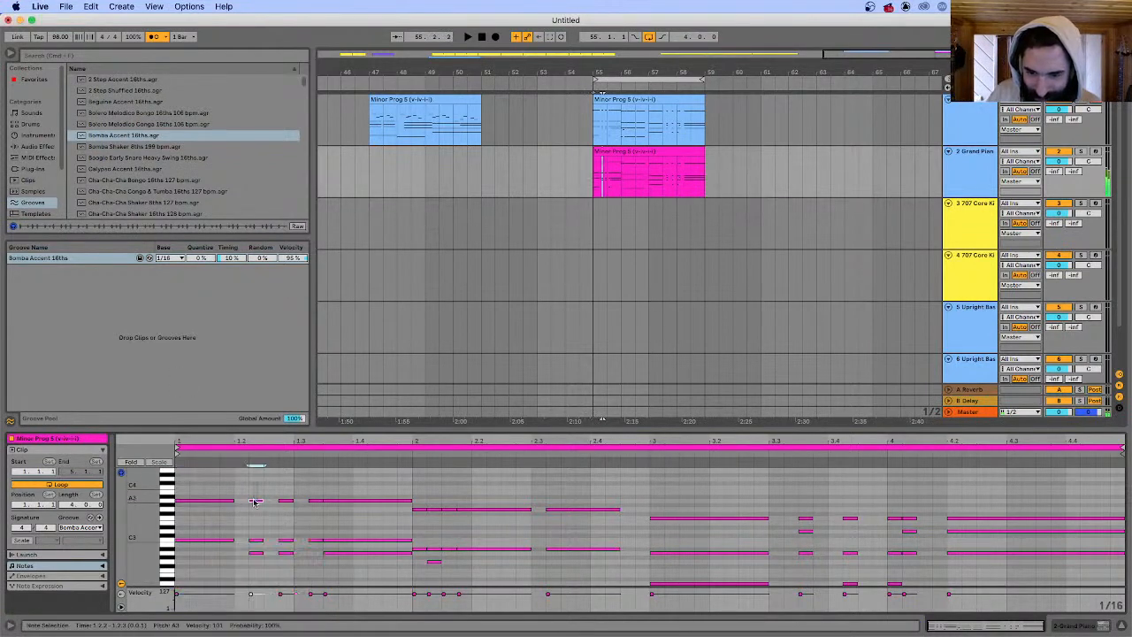
right_click(255, 502)
key(Escape)
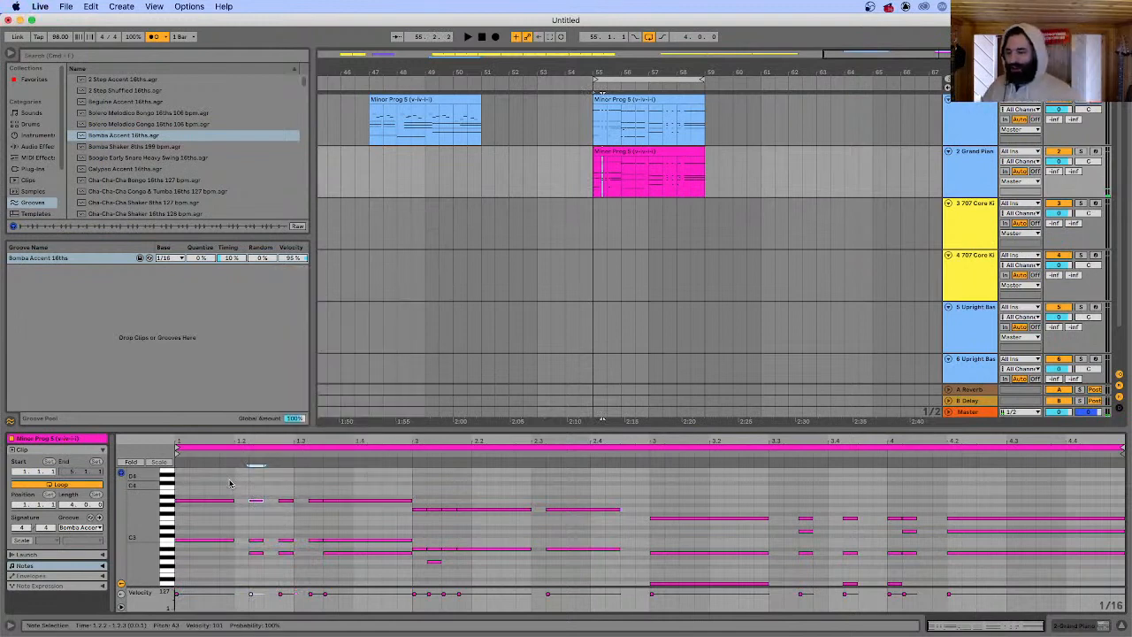
click(625, 148)
key(space)
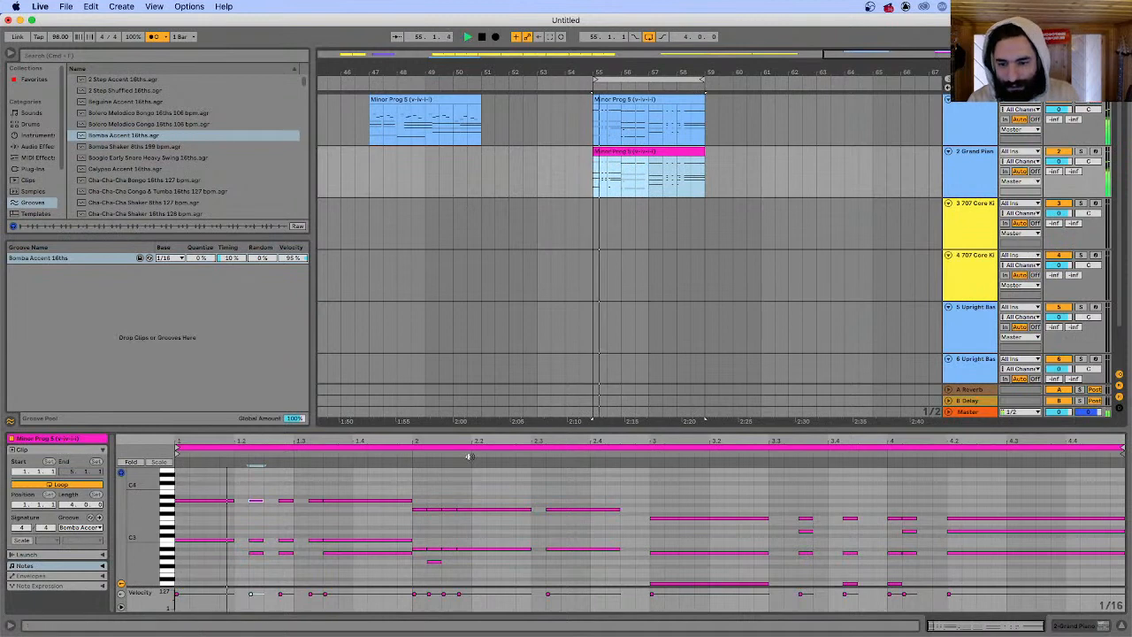
scroll(265, 509, down, 2)
scroll(263, 509, up, 2)
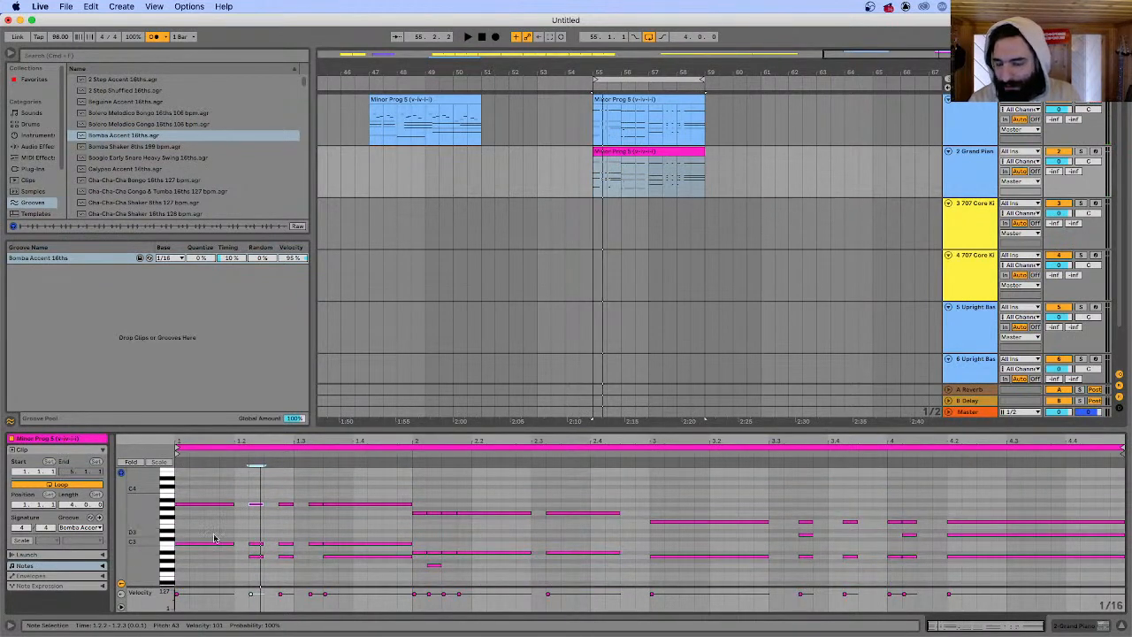
- Replace the copied clip's opening A3 note with two eighth notes, E4 at 1.1.1 and C4 at 1.1.3
scroll(266, 509, down, 1)
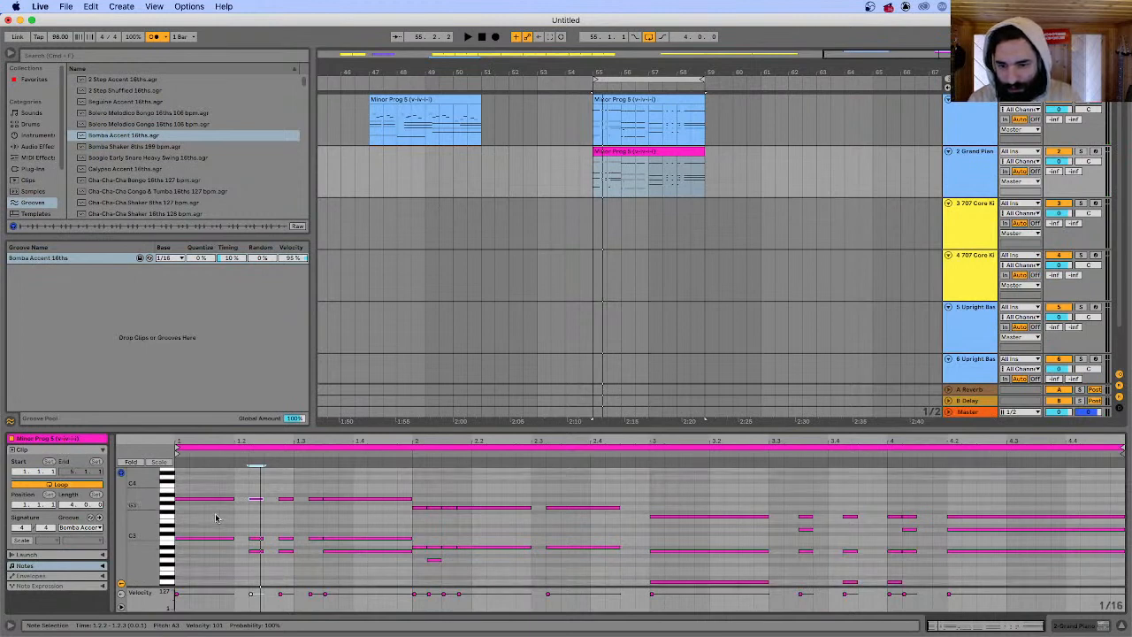
mouse_move(199, 501)
mouse_down()
mouse_move(203, 470)
mouse_move(235, 493)
mouse_move(225, 500)
mouse_up()
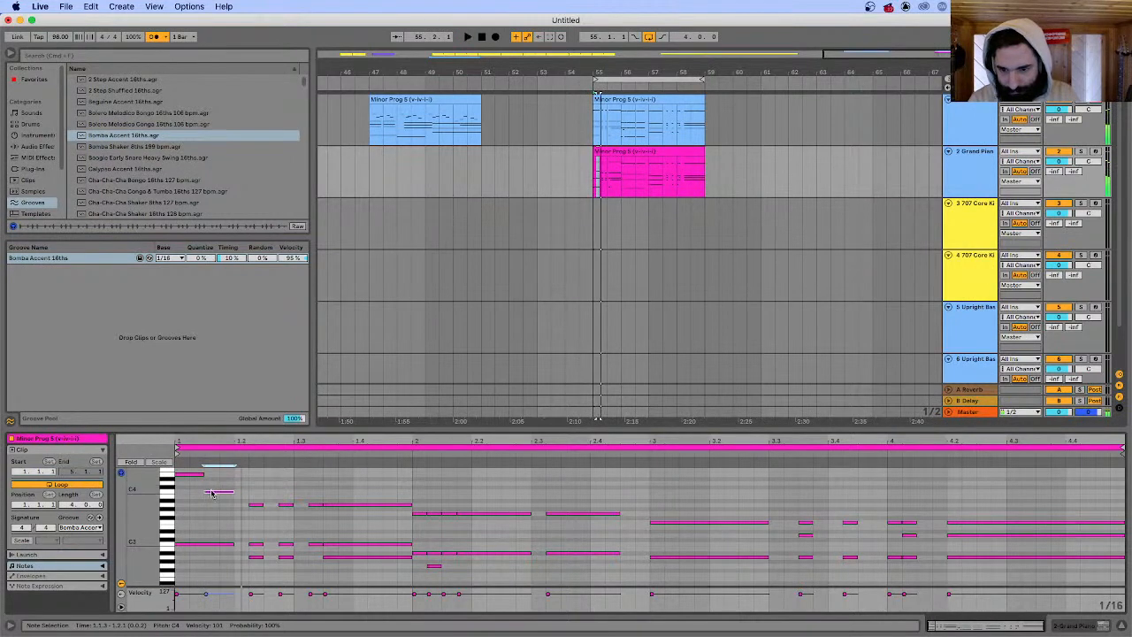
click(213, 492)
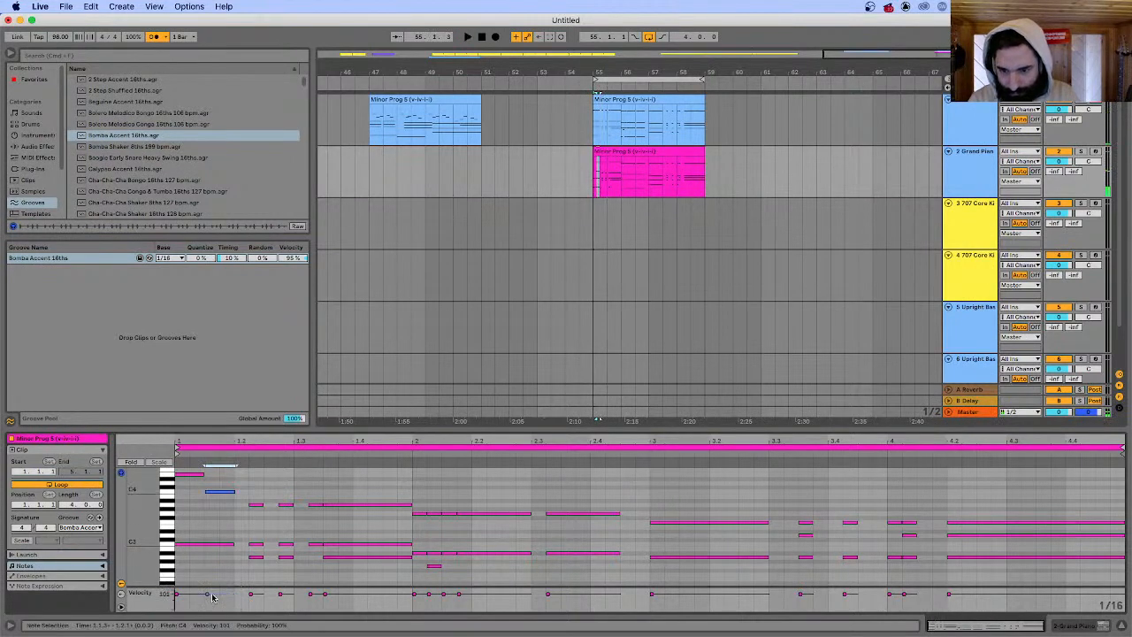
- Delete the Bomba Accent 16ths groove from the Groove Pool and play the passage without it
right_click(74, 259)
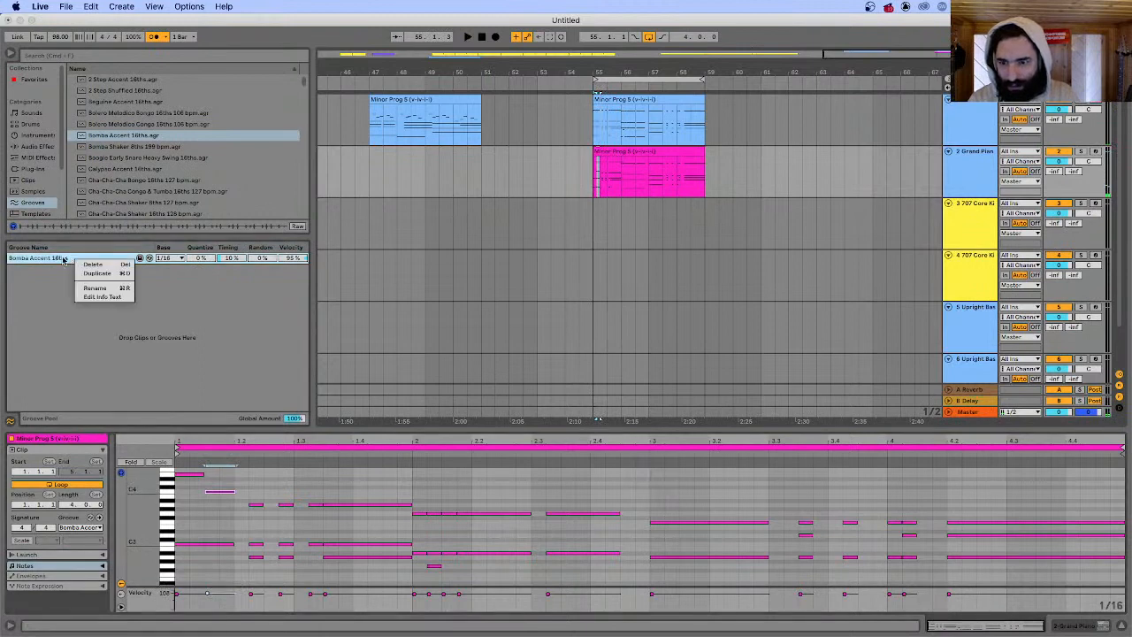
click(92, 265)
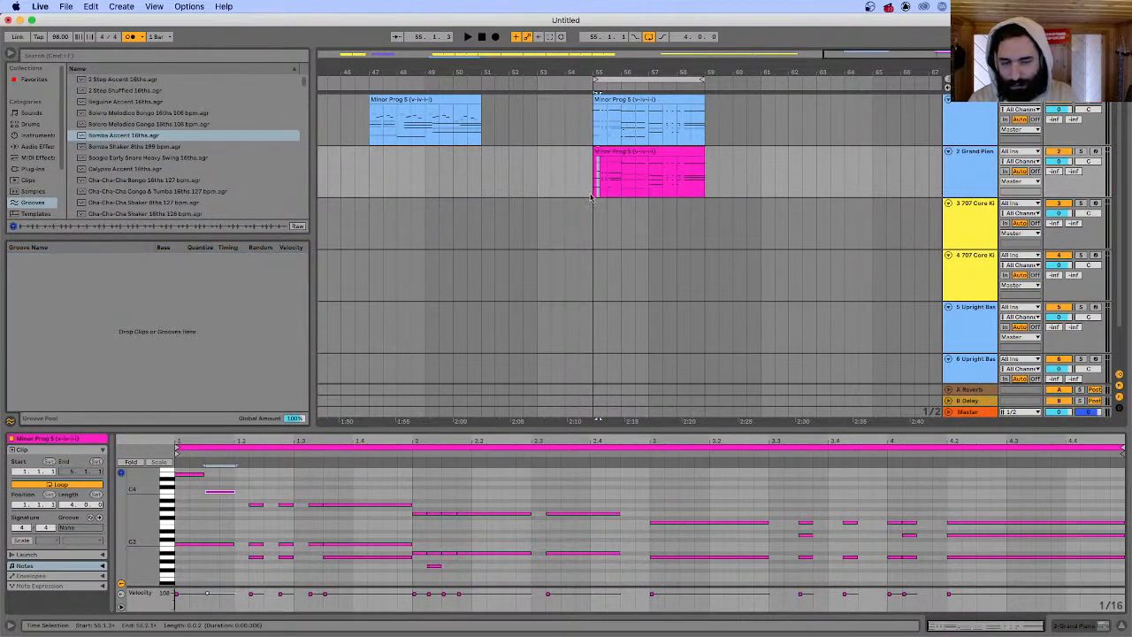
key(space)
- Arrange the melody as E4 at 1.1.2, C4 at 1.1.3 and D4 at 1.2.1, and audition it with the chords
click(220, 494)
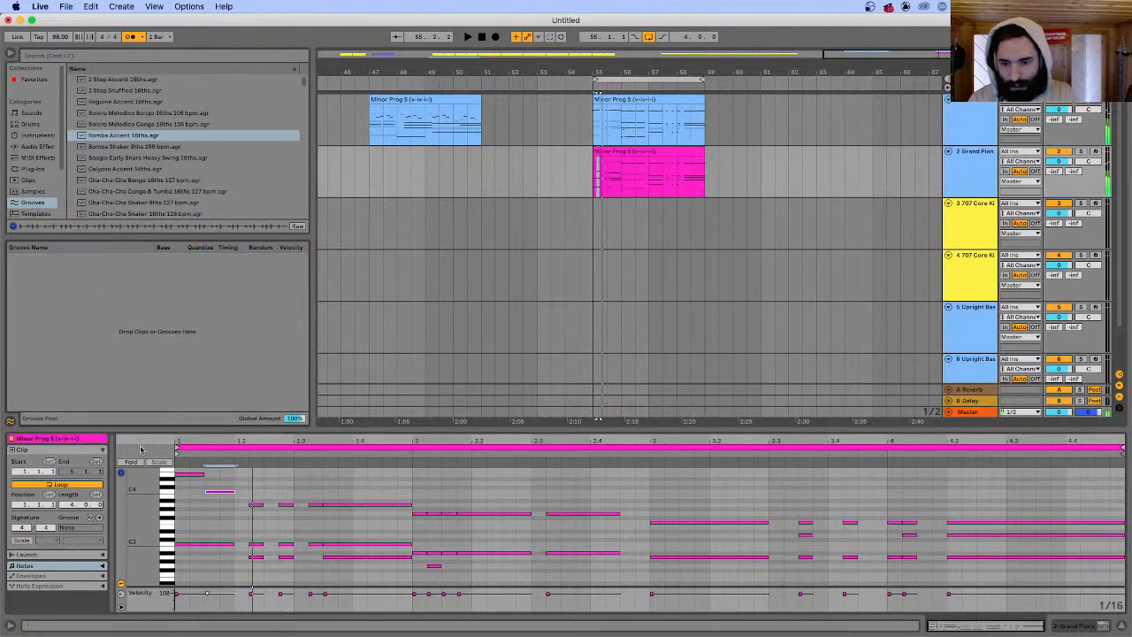
drag(220, 496, 205, 478)
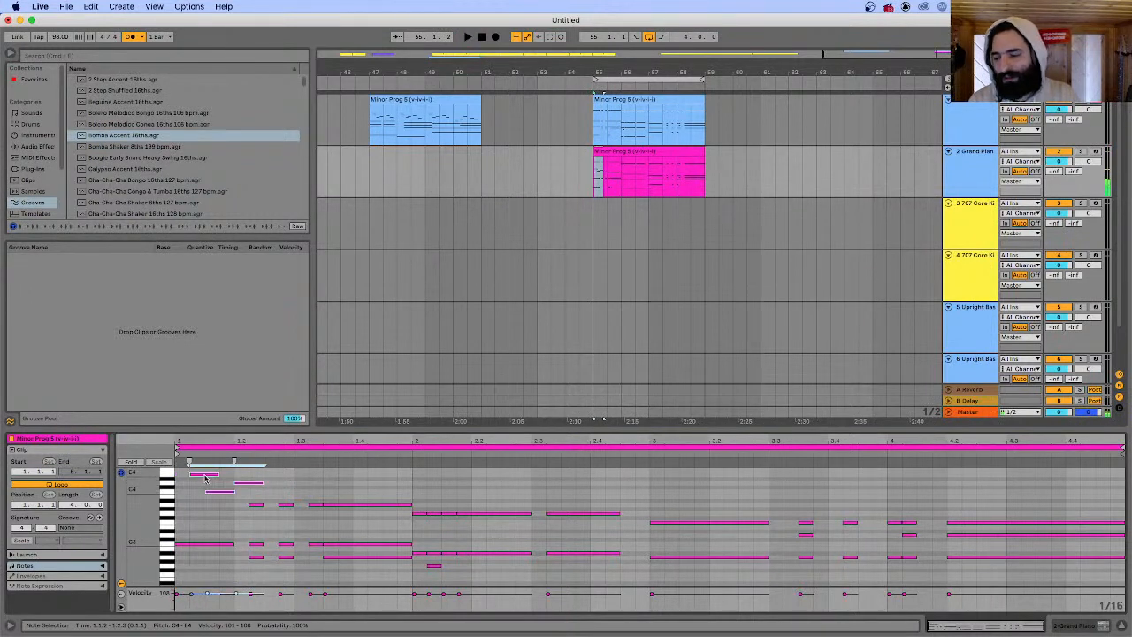
key(space)
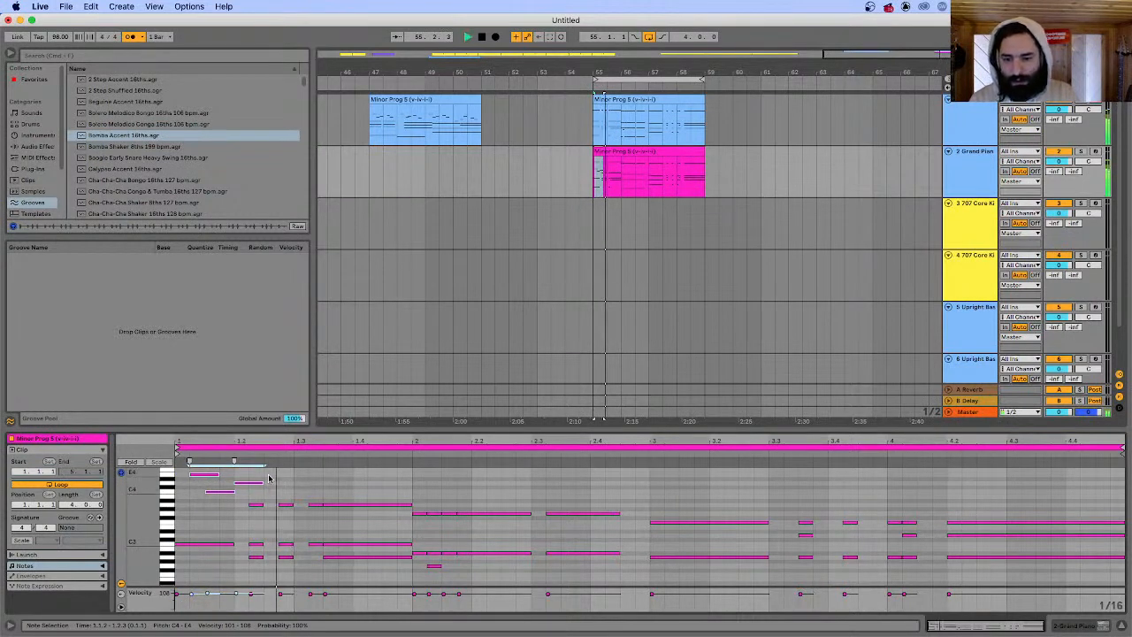
key(space)
- Try a fourth melody note in the copied clip, placing an eighth-note A#3 at 1.2.2
drag(257, 483, 281, 491)
key(super+z)
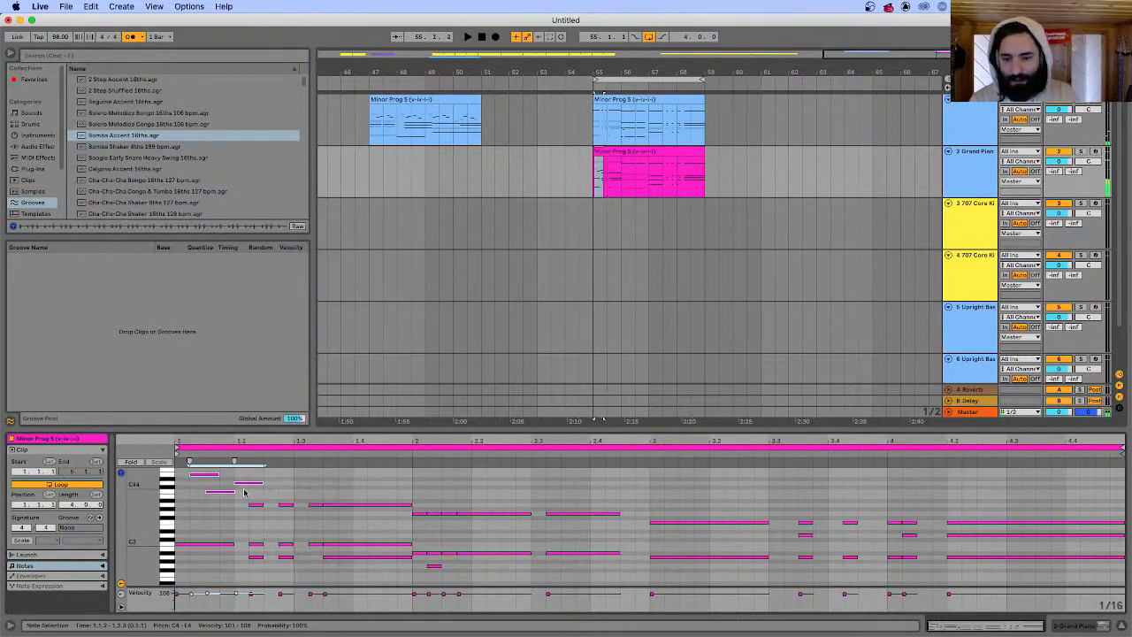
click(267, 492)
double_click(253, 486)
key(super+z)
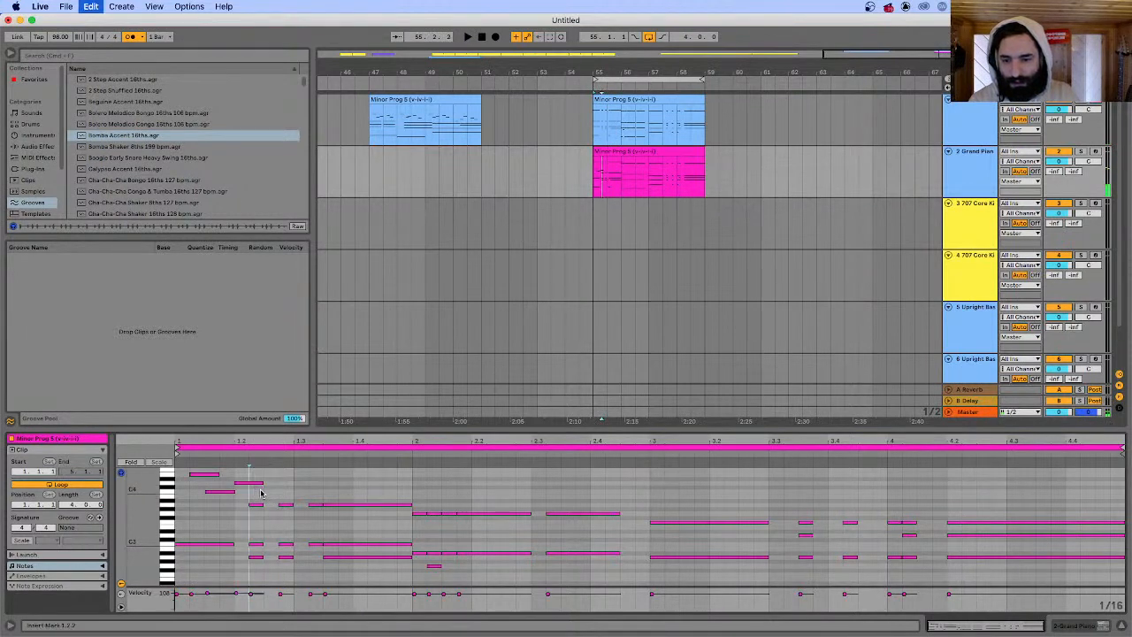
drag(254, 484, 275, 506)
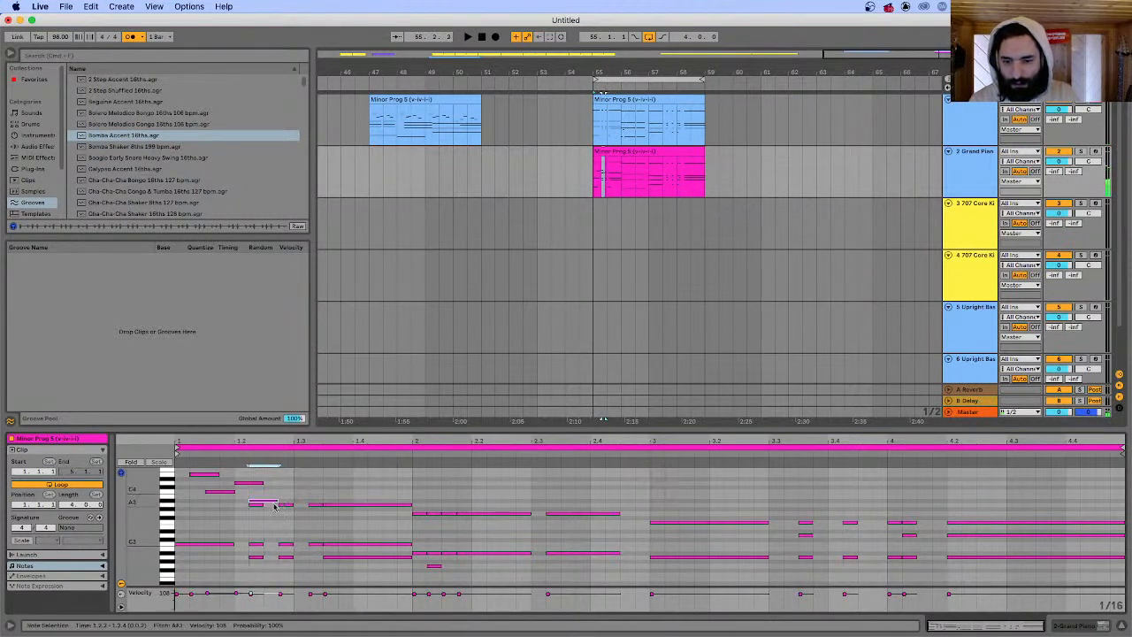
- Select the A3 and A1 notes in the copied clip's first bar to examine the chord tones
click(166, 506)
scroll(174, 535, down, 4)
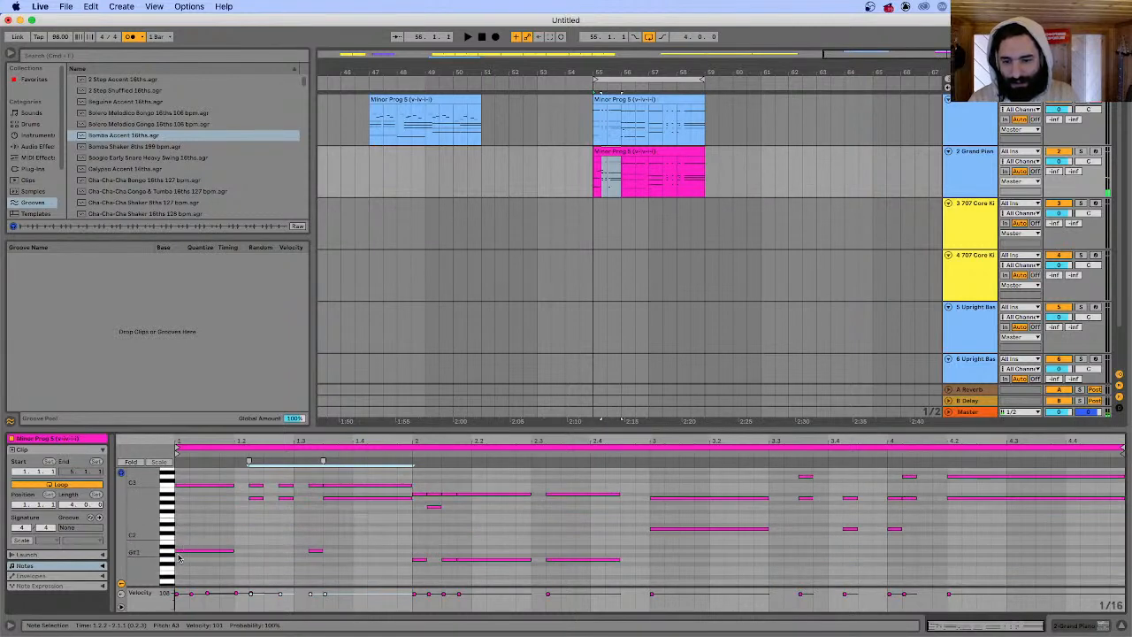
scroll(176, 542, down, 4)
shift+click(169, 487)
scroll(269, 507, up, 6)
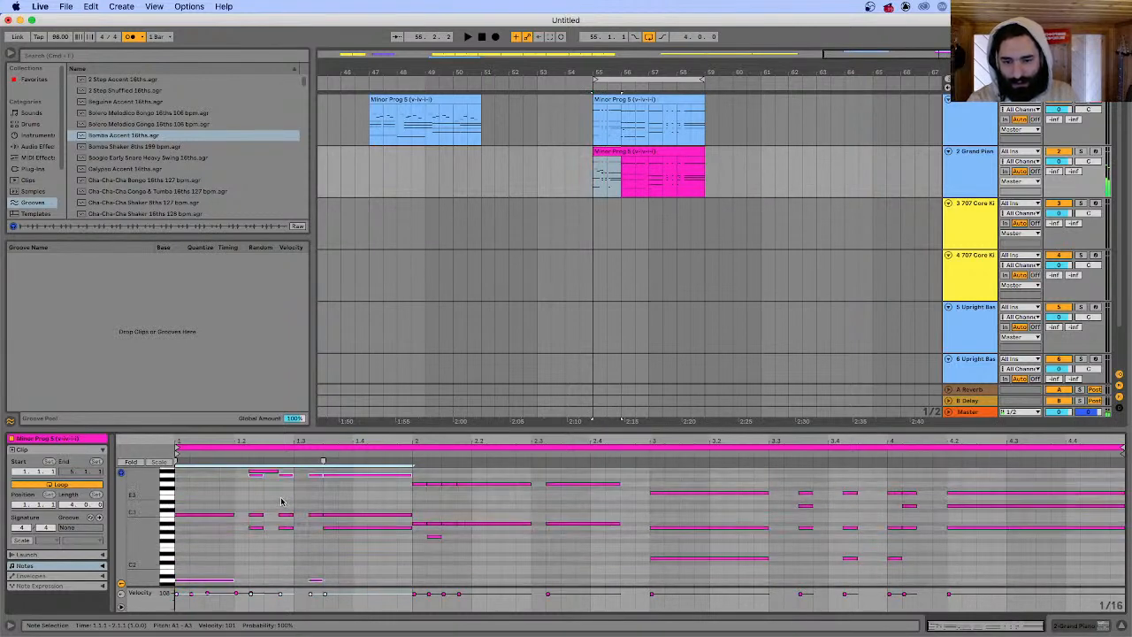
key(Escape)
- Undo the latest melody edits and delete the magenta copied clip from the second Grand Piano track
click(361, 503)
key(super+z)
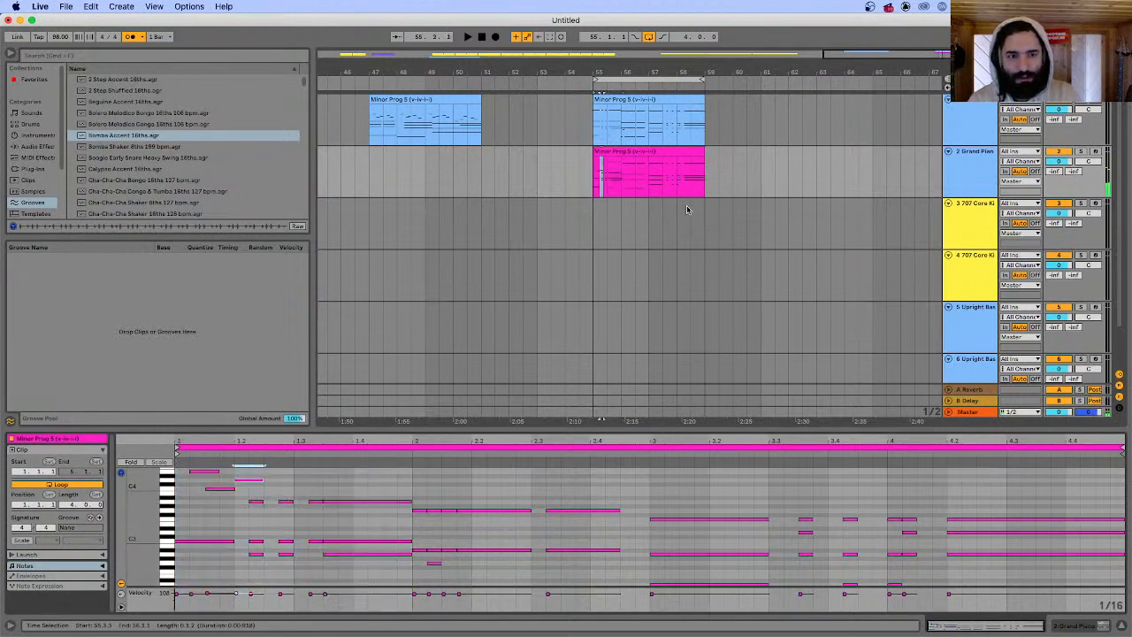
key(super+z)
click(682, 152)
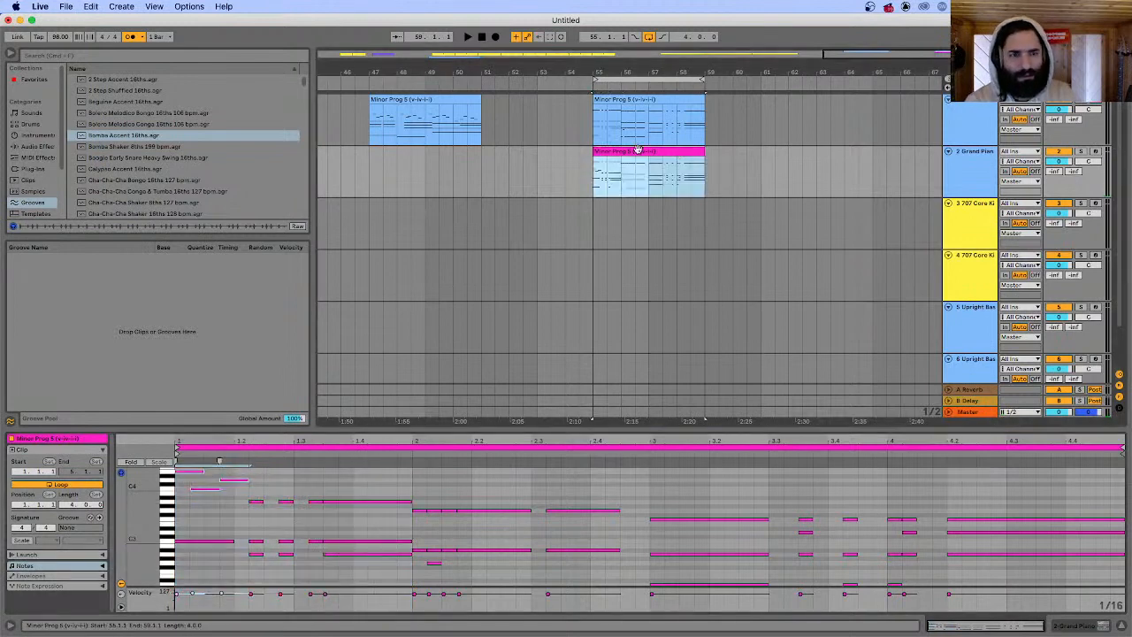
key(Delete)
- Insert an empty MIDI clip from bar 55 to 59 on the second Grand Piano track and color it magenta
drag(587, 165, 700, 169)
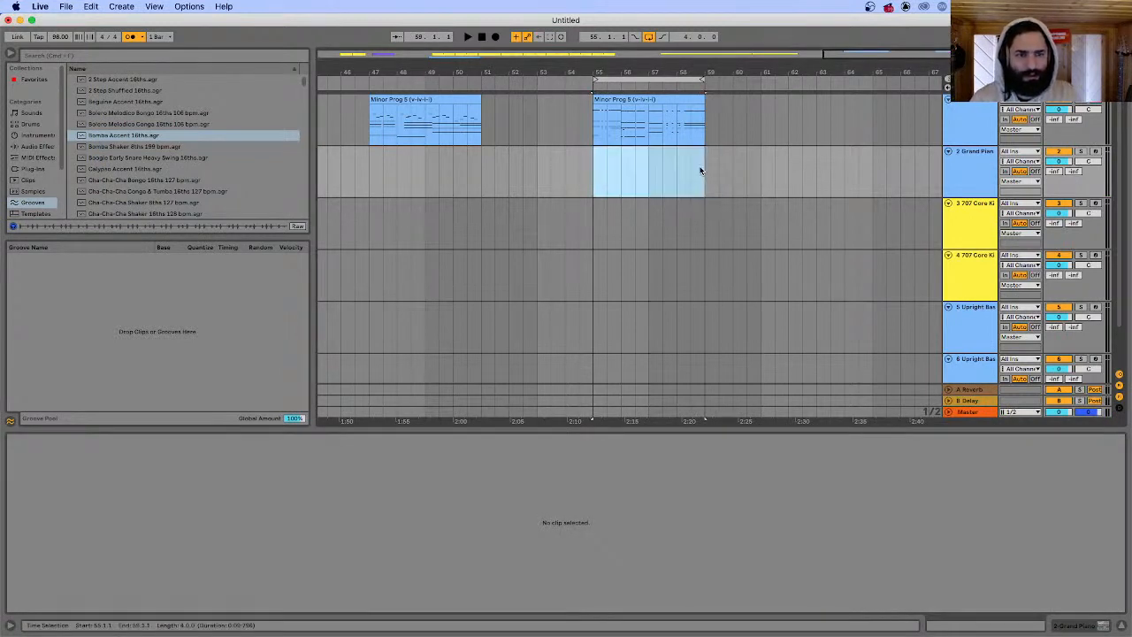
right_click(698, 171)
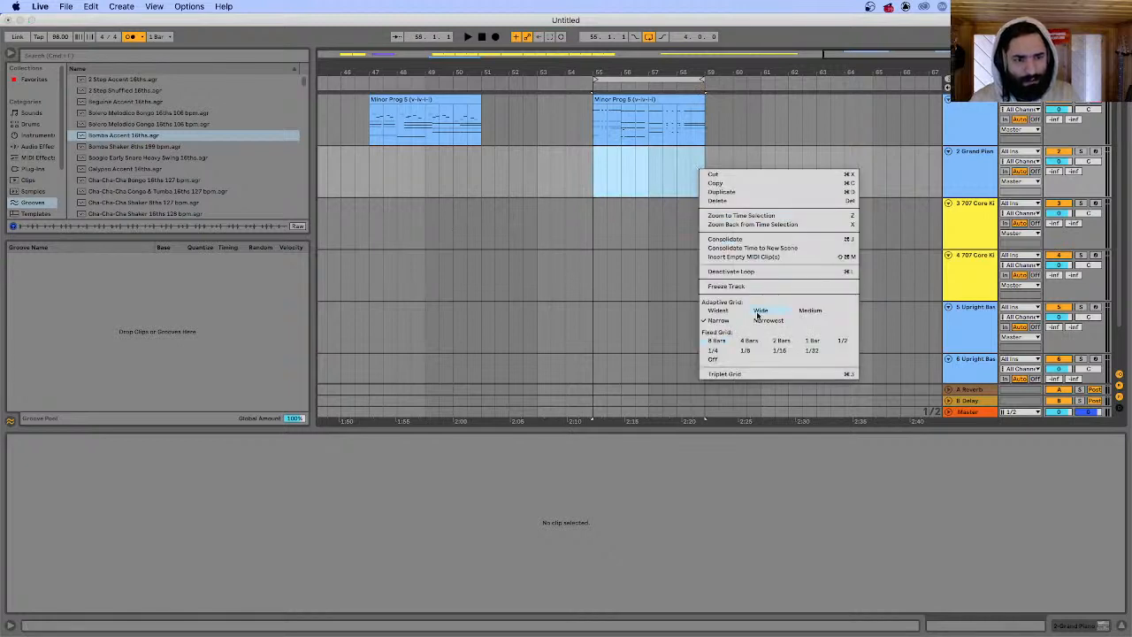
click(747, 257)
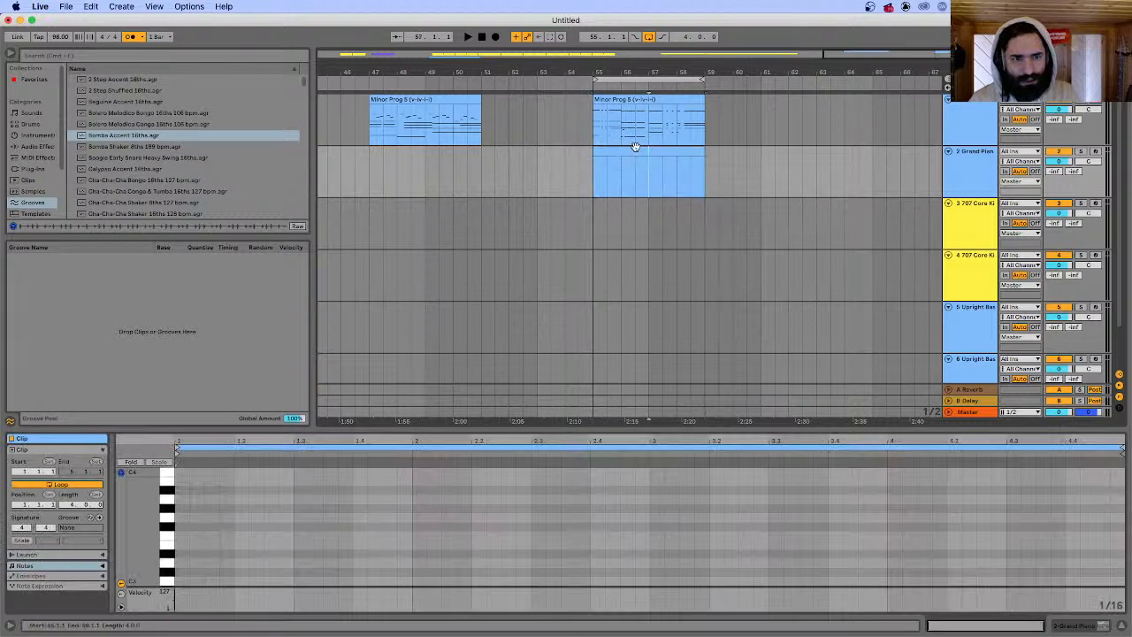
right_click(635, 152)
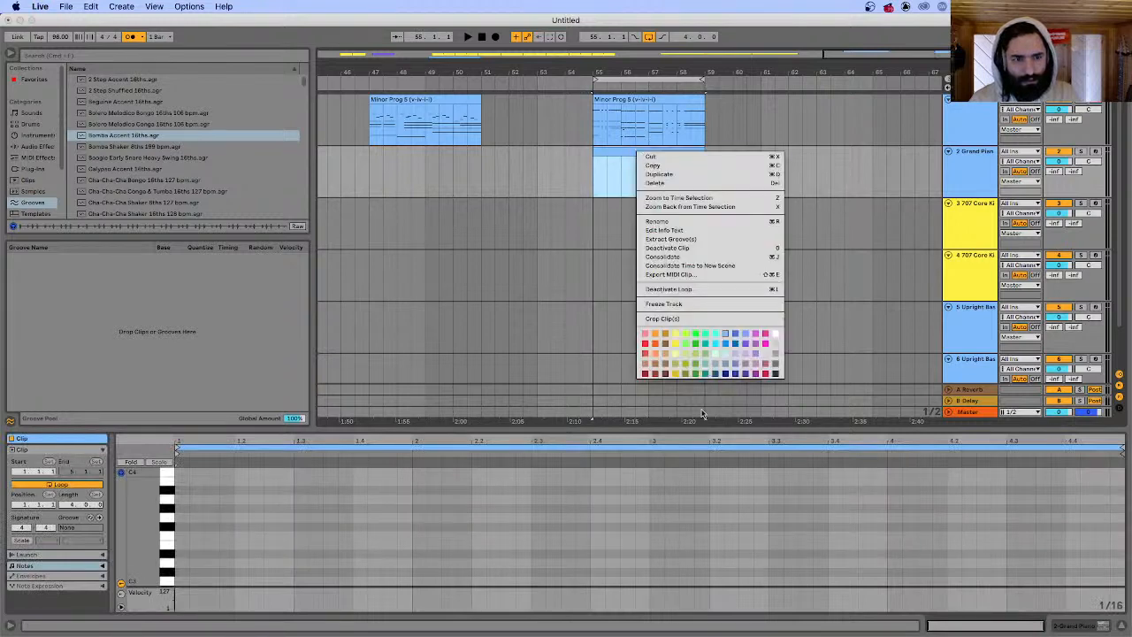
click(767, 346)
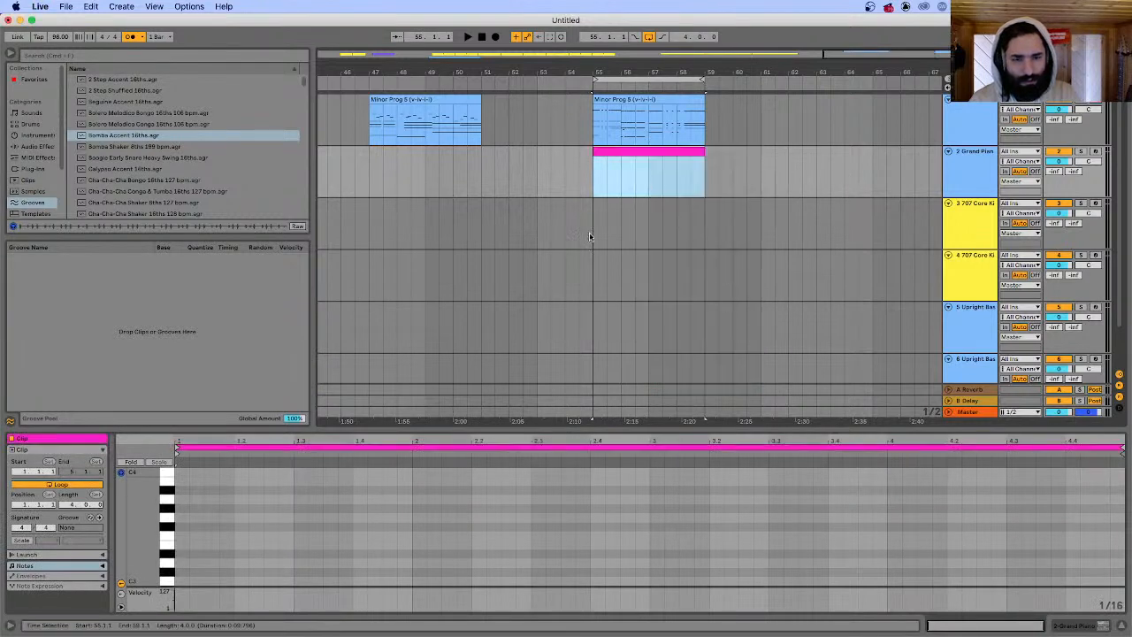
- Draw sixteenth melody notes E4 at 1.1.2, C4 at 1.1.3 and B3 at 1.1.4, and play them with the chords
click(204, 485)
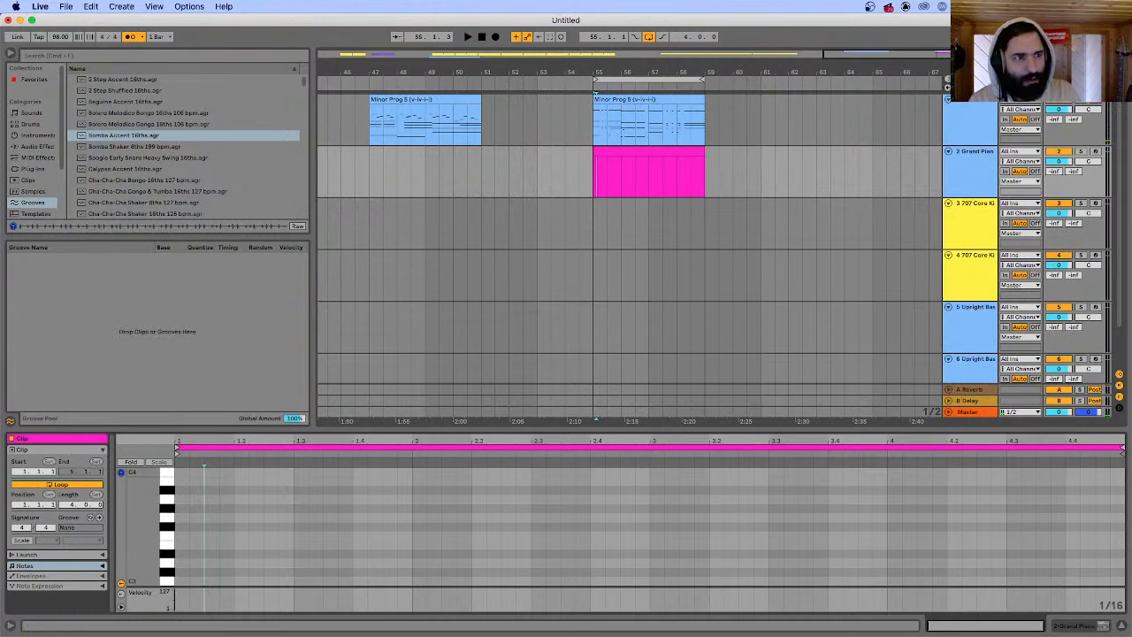
double_click(195, 499)
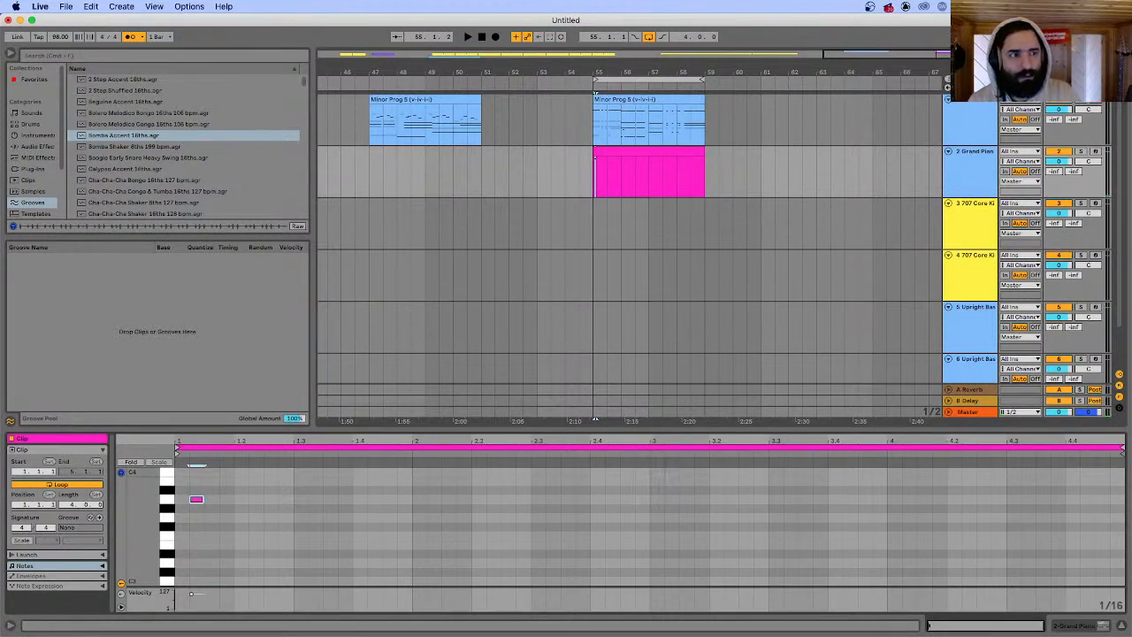
drag(199, 500, 227, 564)
scroll(225, 488, up, 3)
key(space)
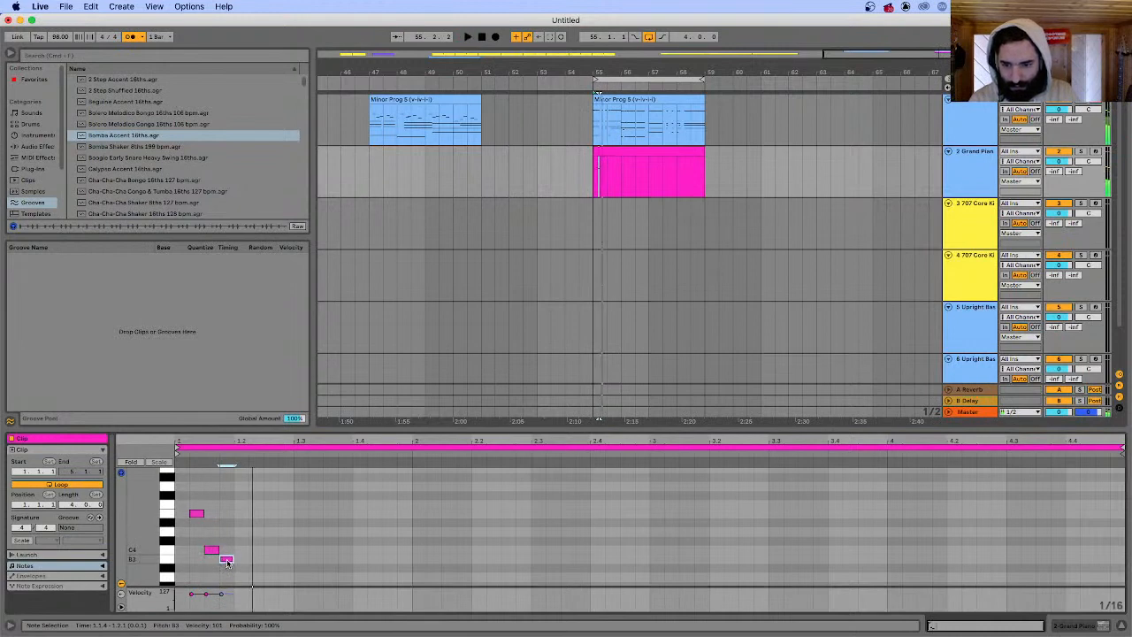
- Add sixteenth notes A3 at 1.2.2 and D4 at 1.2.4 to the magenta melody clip, and play them with the chords
drag(228, 561, 259, 534)
key(space)
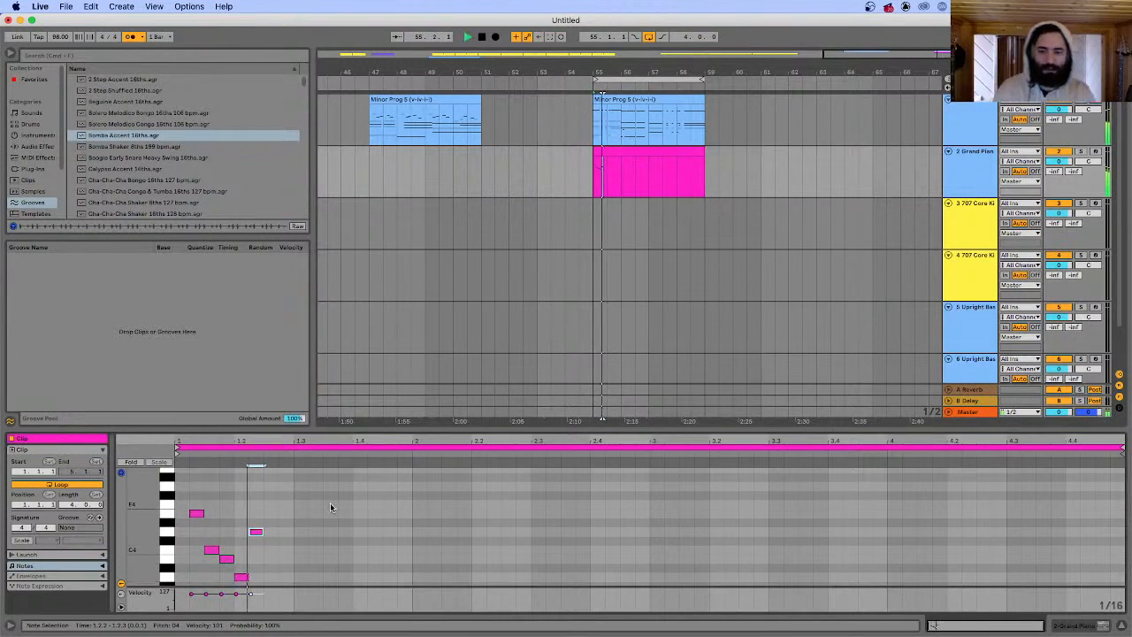
scroll(318, 511, down, 2)
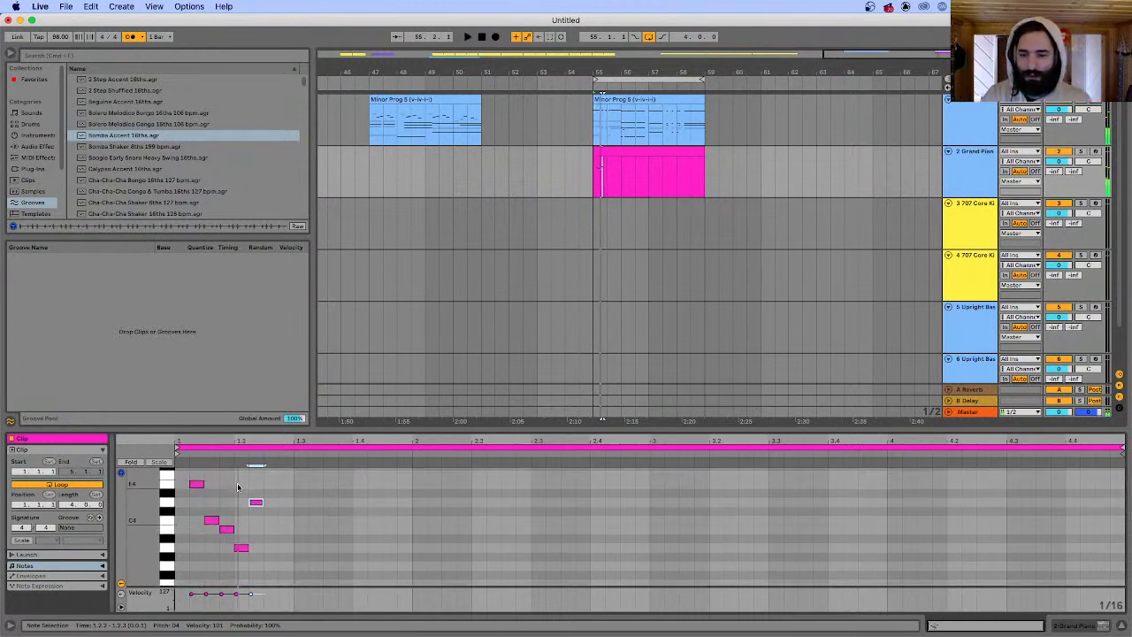
drag(240, 487, 255, 550)
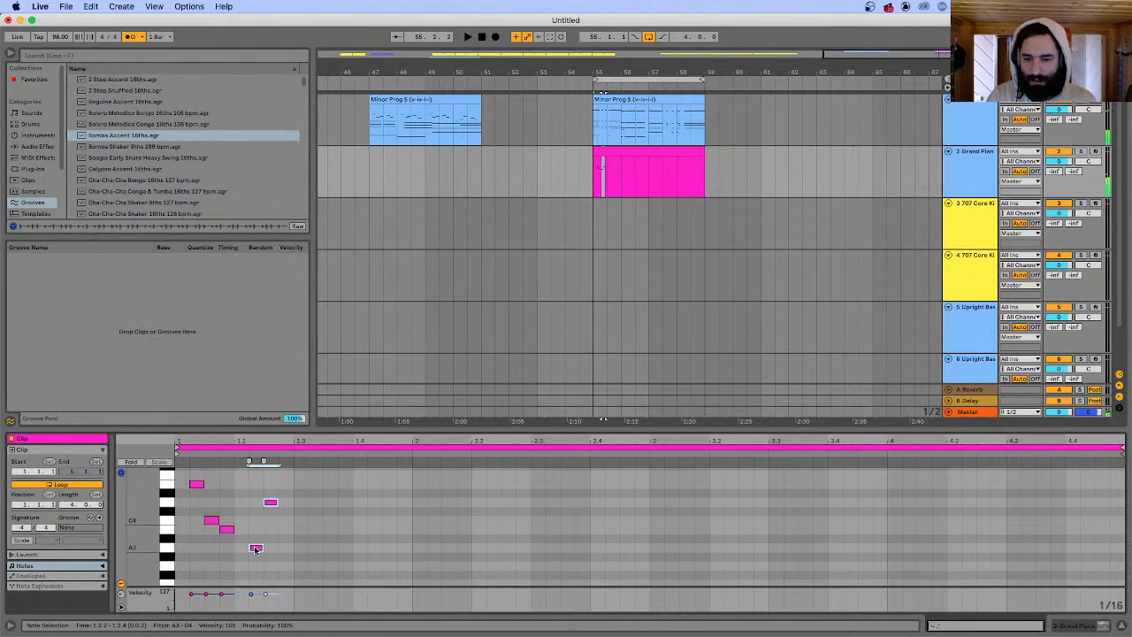
key(space)
drag(270, 503, 307, 504)
key(space)
key(space)
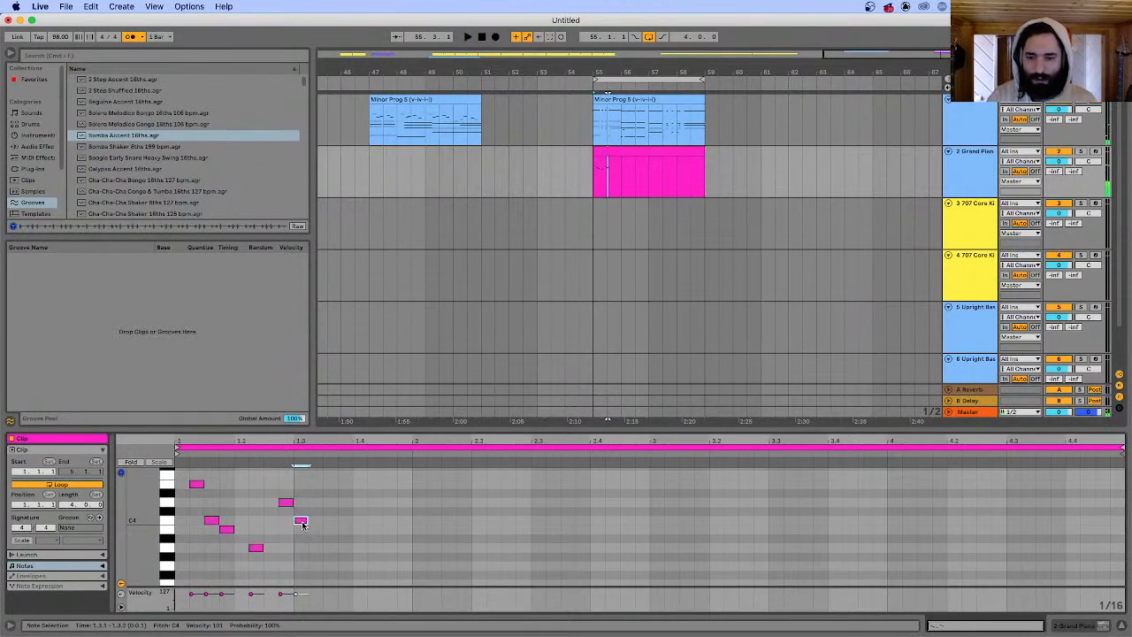
- Continue the melody with sixteenth notes C4 at 1.3.1 and B3 at 1.3.2, and play the clip from its start
double_click(316, 529)
key(space)
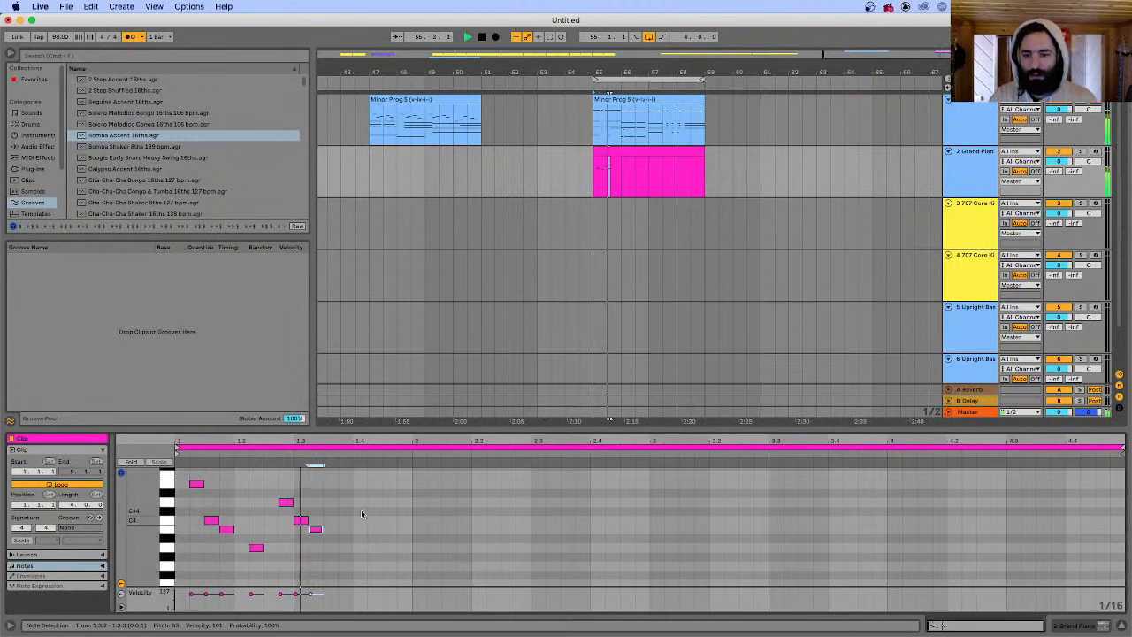
key(space)
click(248, 530)
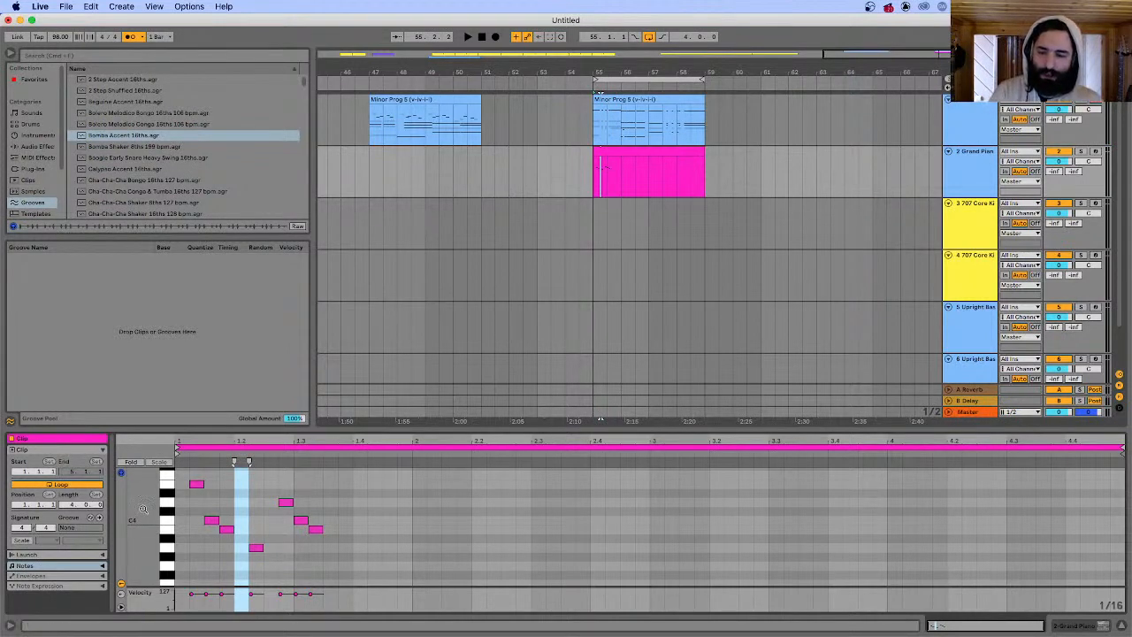
click(176, 506)
key(space)
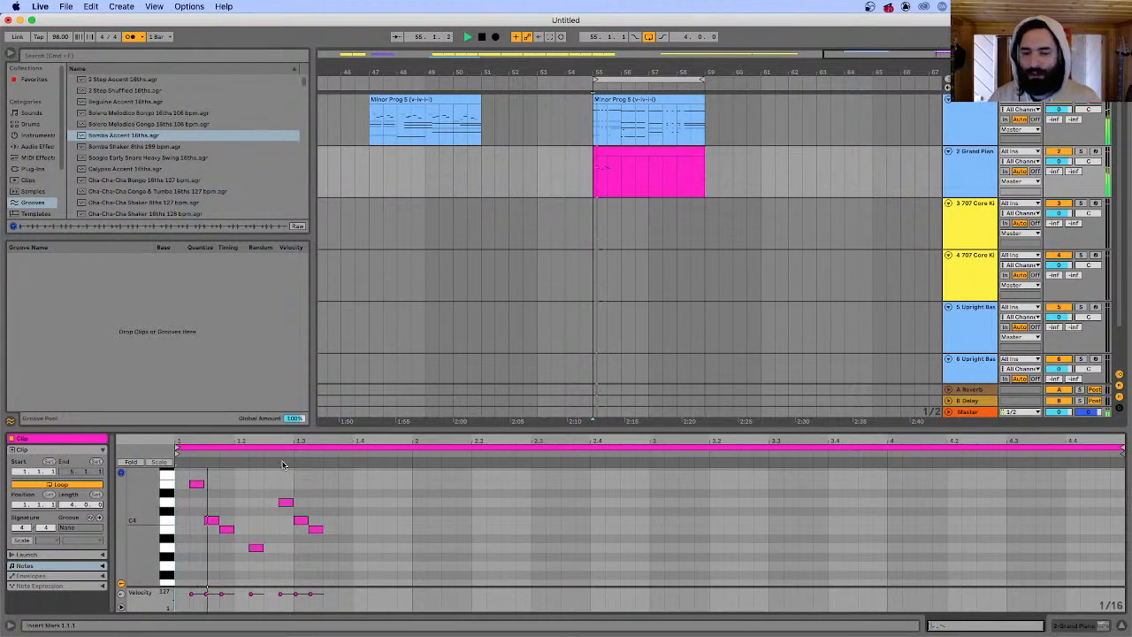
- Extend the descending phrase with sixteenth notes A3 at 1.3.3 and E3 at 1.3.4, and play it with the chords
double_click(332, 549)
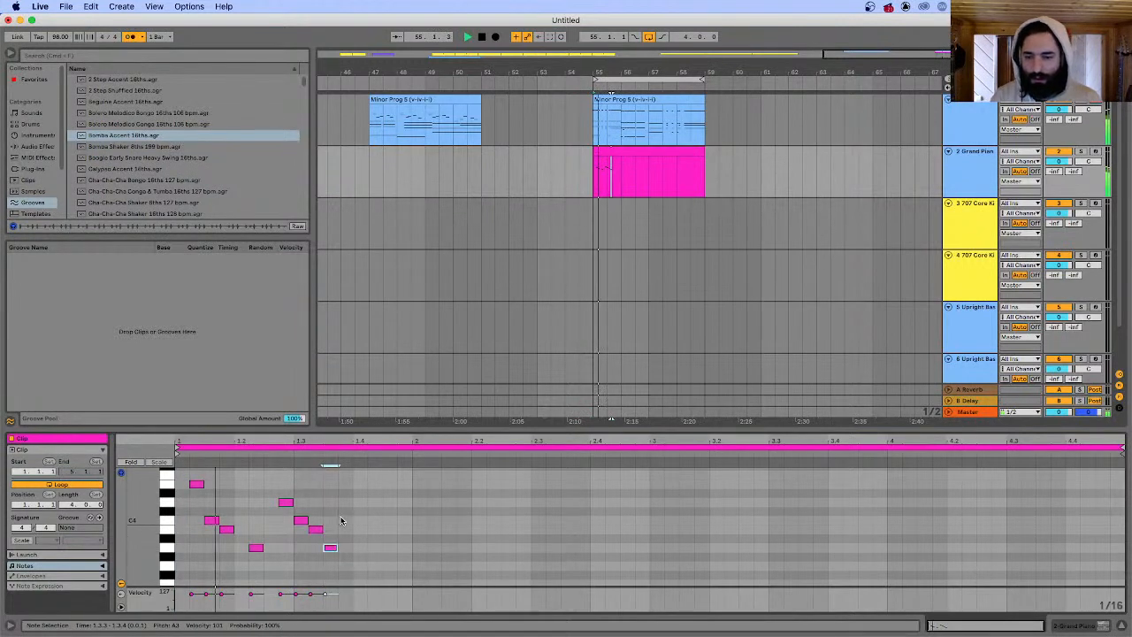
double_click(346, 557)
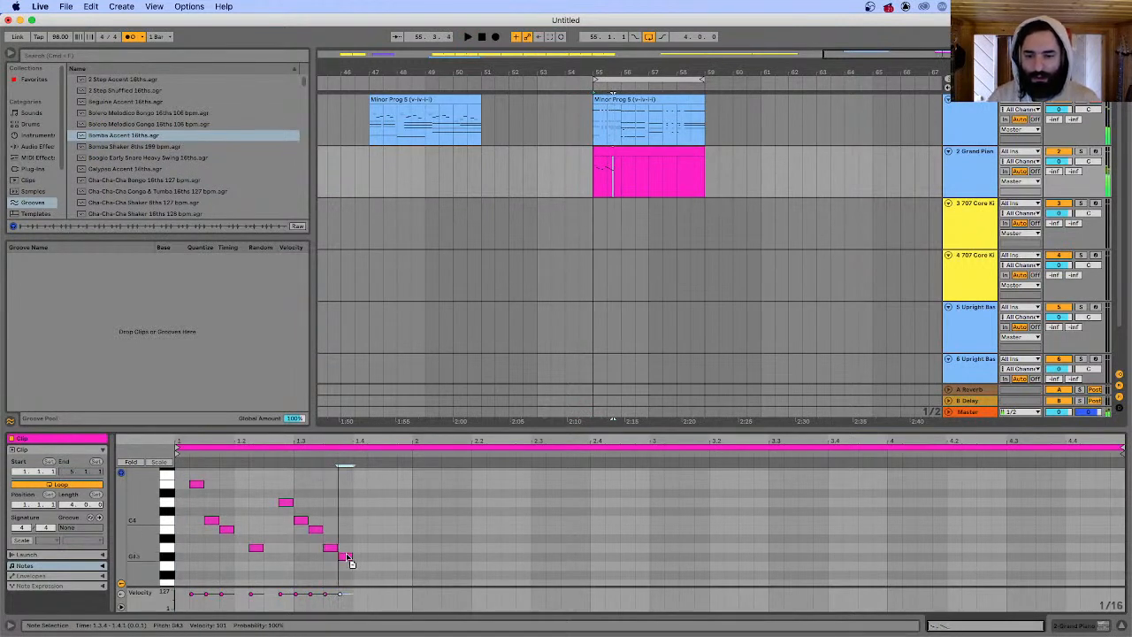
drag(354, 574, 351, 584)
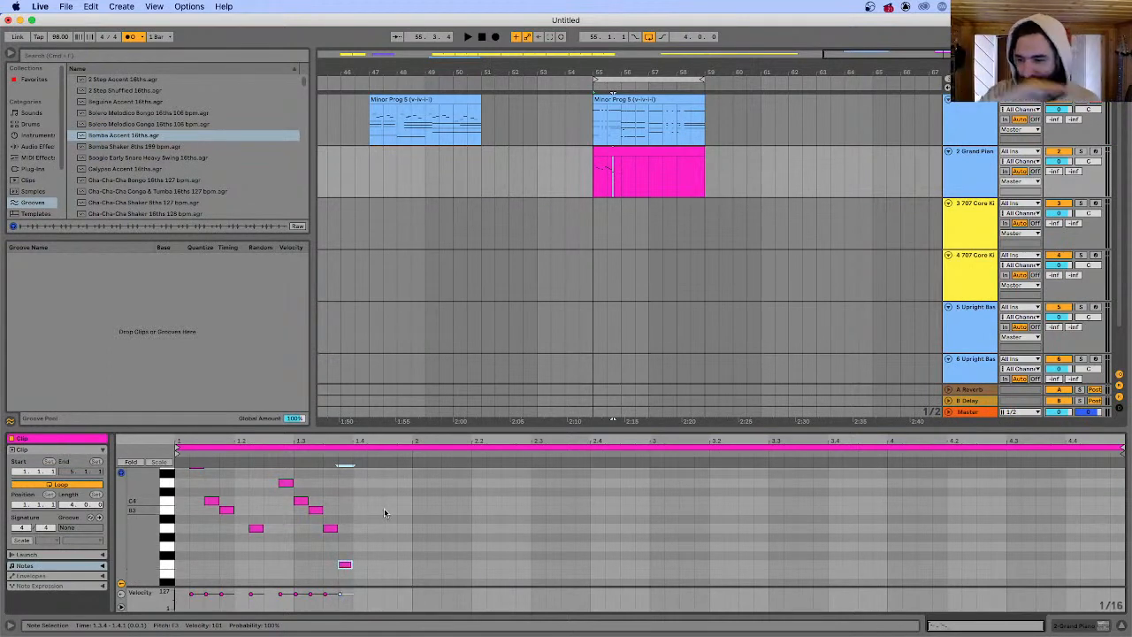
key(space)
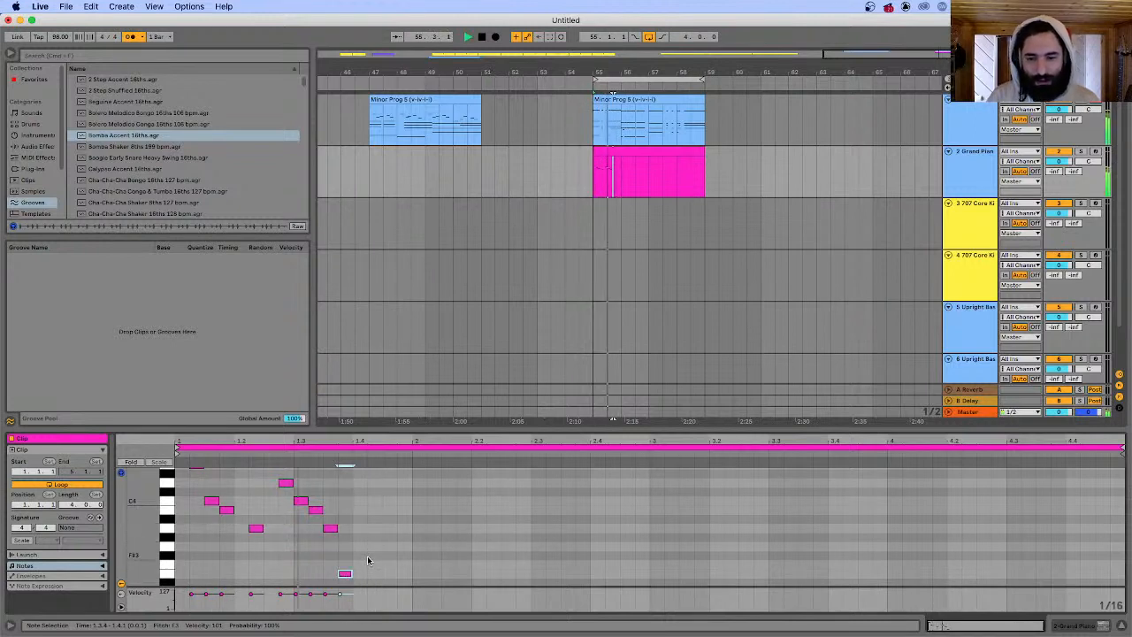
key(space)
scroll(356, 532, up, 2)
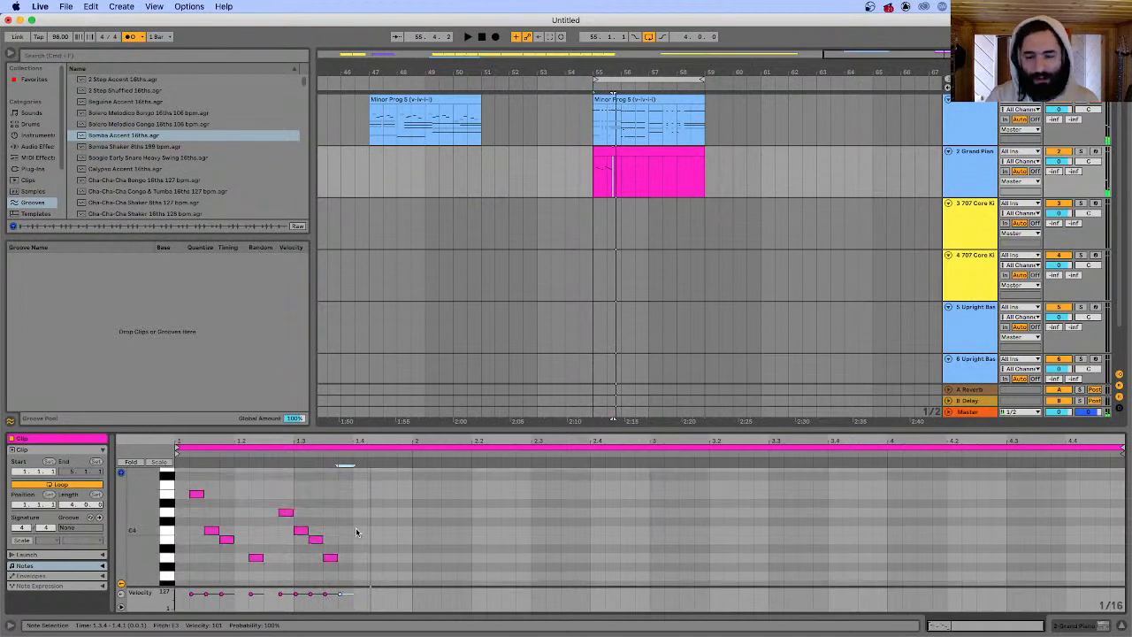
key(space)
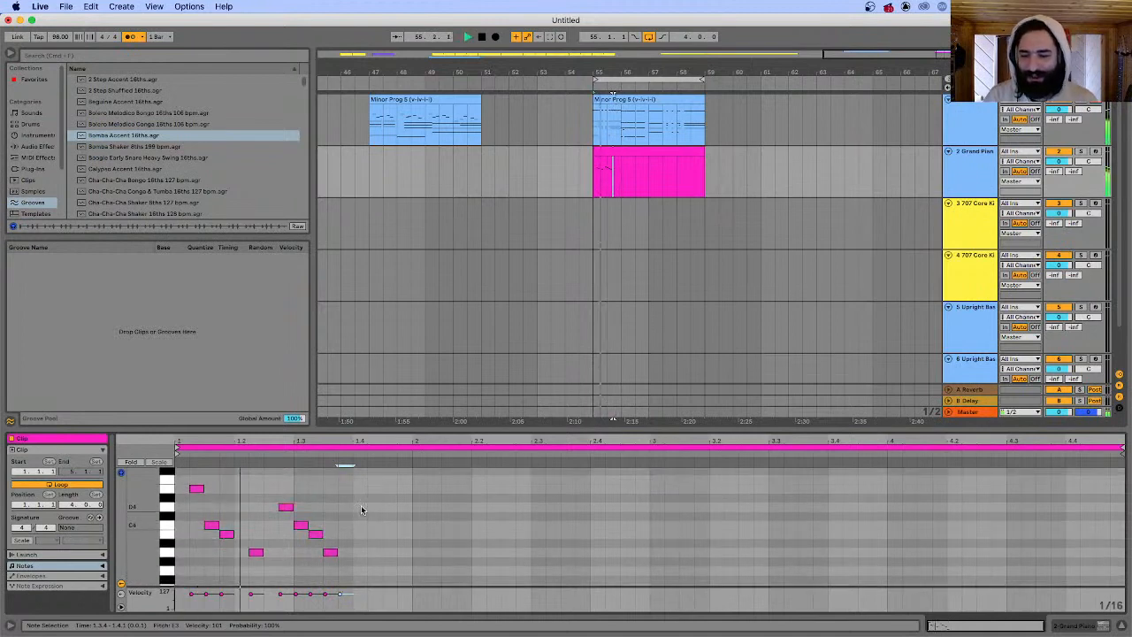
scroll(367, 512, down, 2)
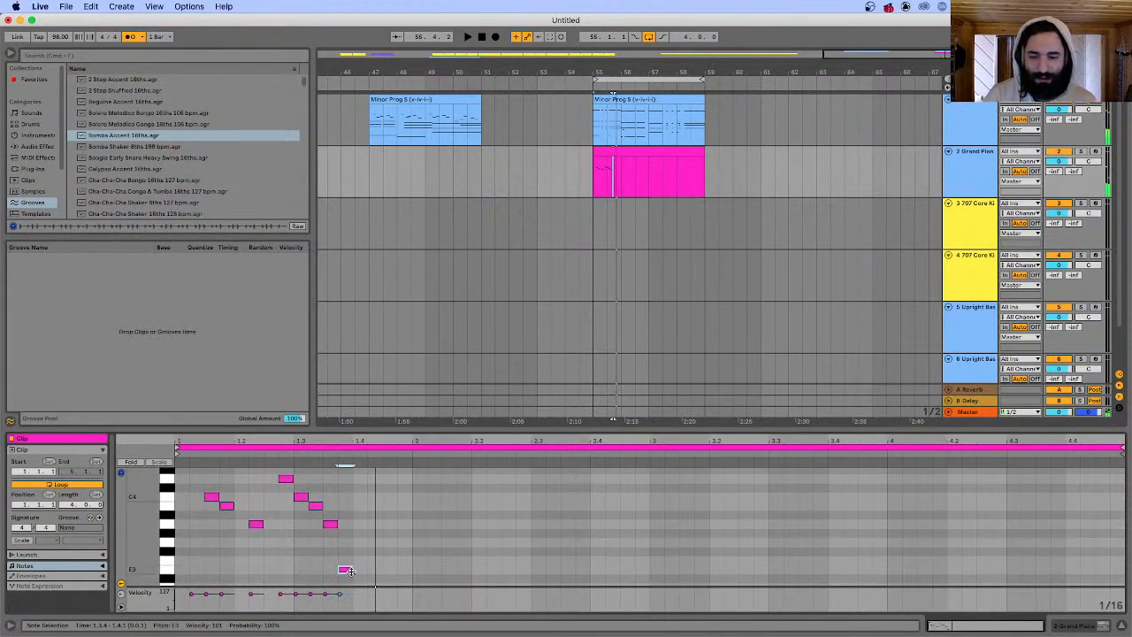
- Draw a rising sixteenth-note run in the second bar, with G3 at 2.1.2, A3 at 2.1.3, B3 at 2.1.4 and C4 at 2.2.1, and play it
drag(345, 570, 393, 544)
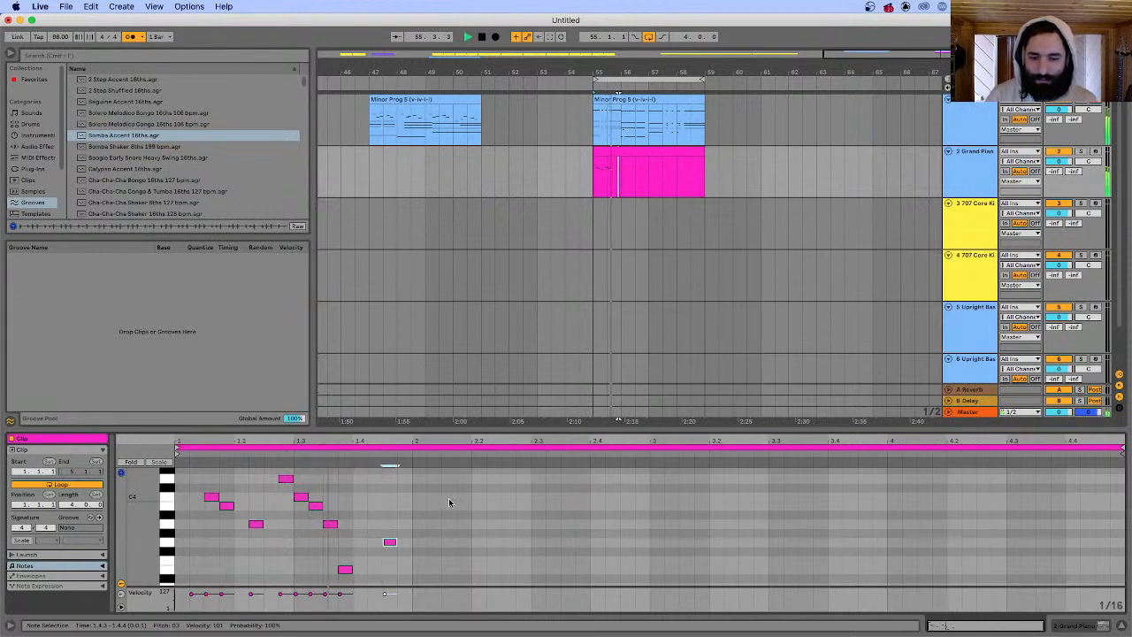
drag(389, 543, 438, 545)
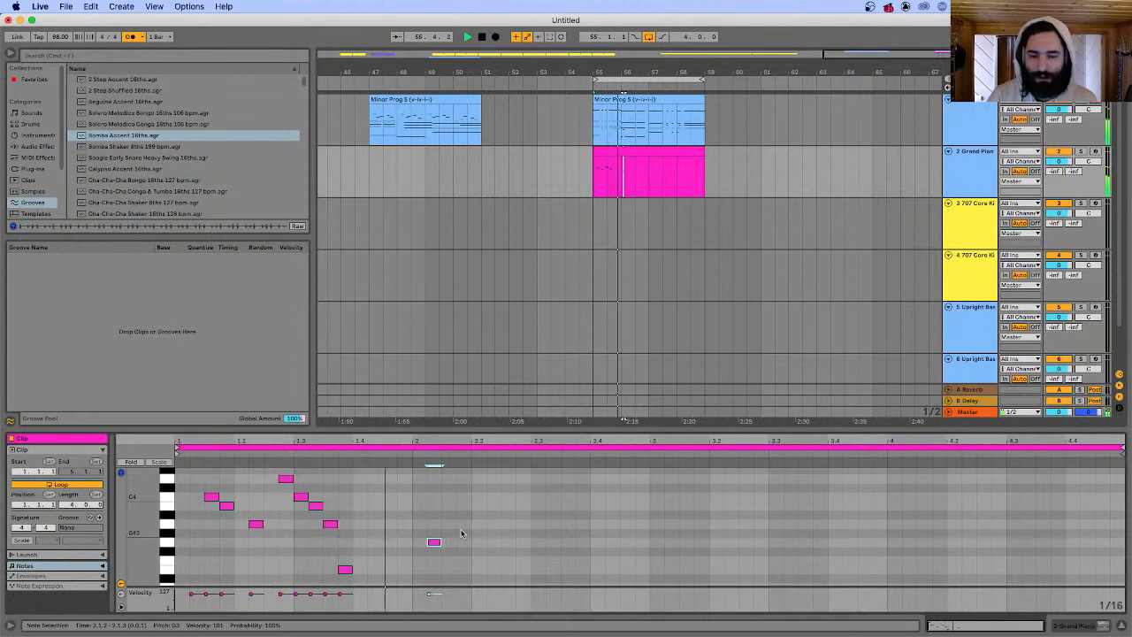
double_click(451, 523)
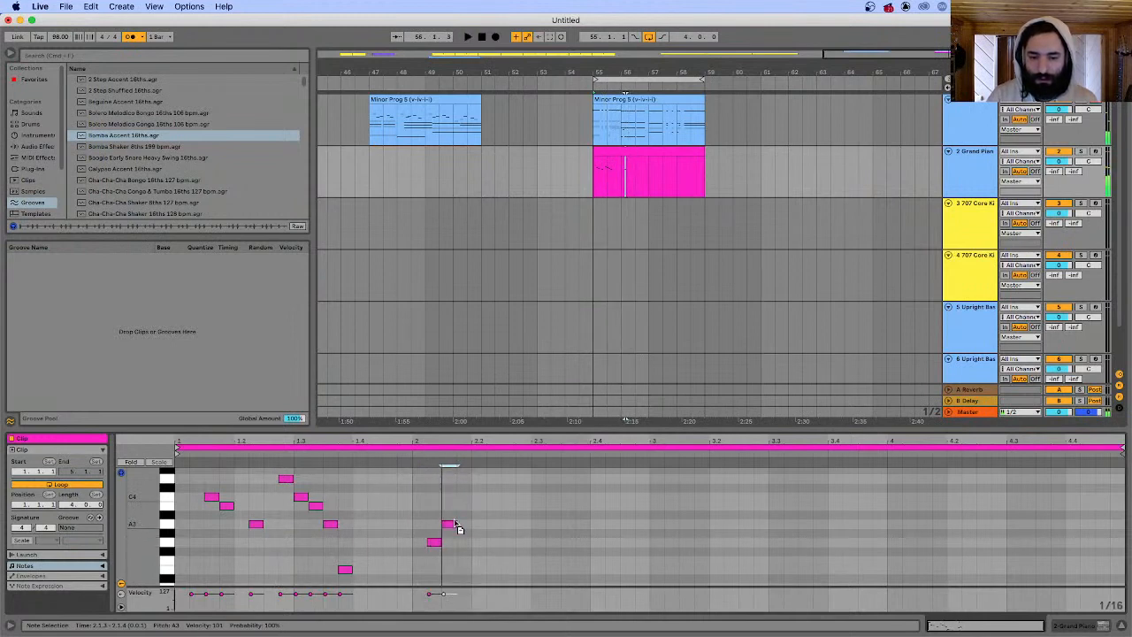
double_click(463, 524)
drag(463, 524, 465, 508)
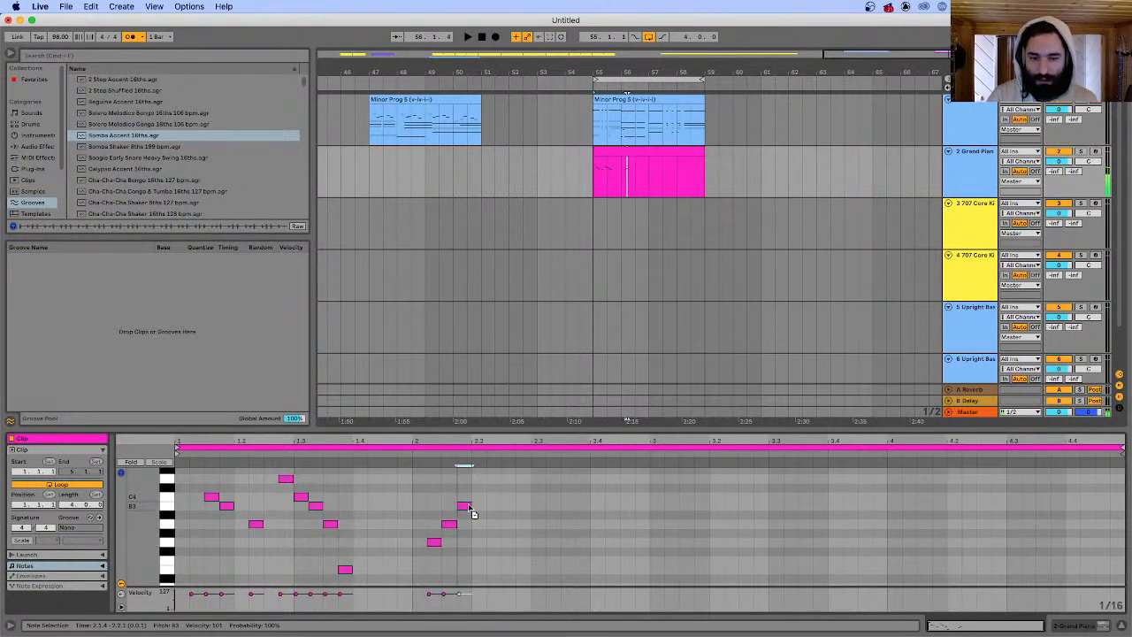
double_click(479, 496)
key(space)
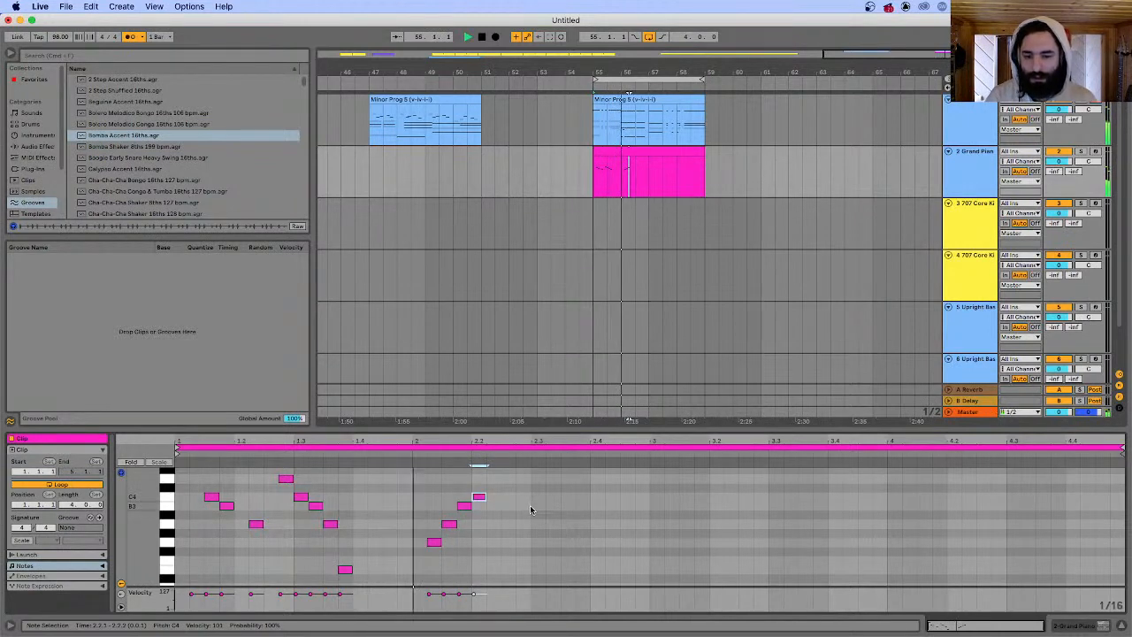
- Lower the second-bar melody notes at 2.1.4 to G3 and at 2.2.1 to D3, and return to the clip start
click(433, 542)
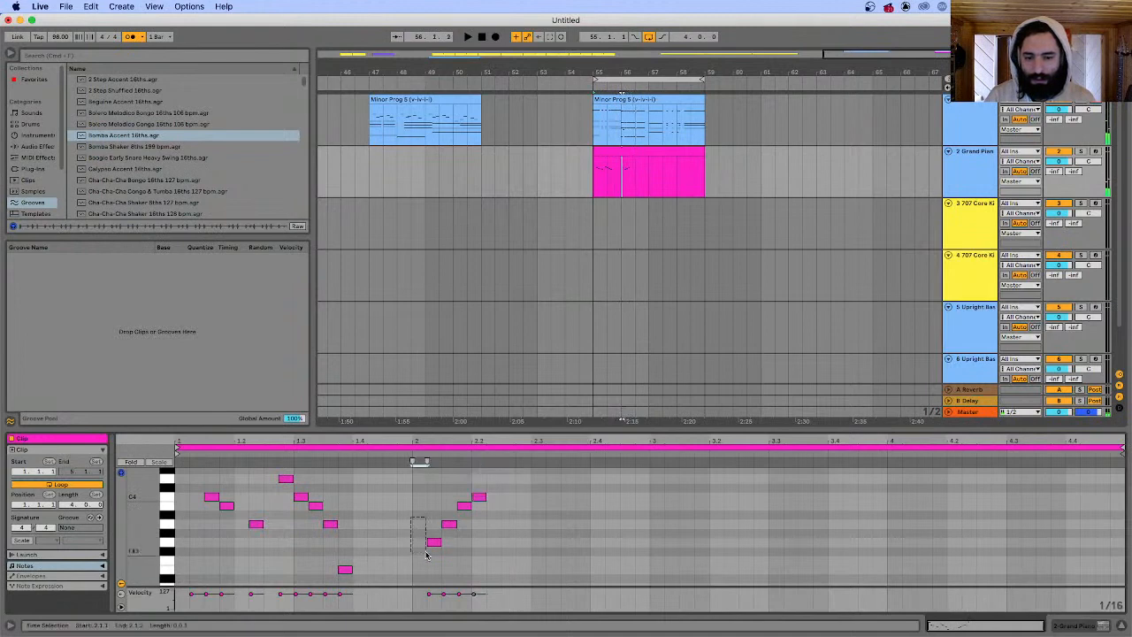
click(449, 525)
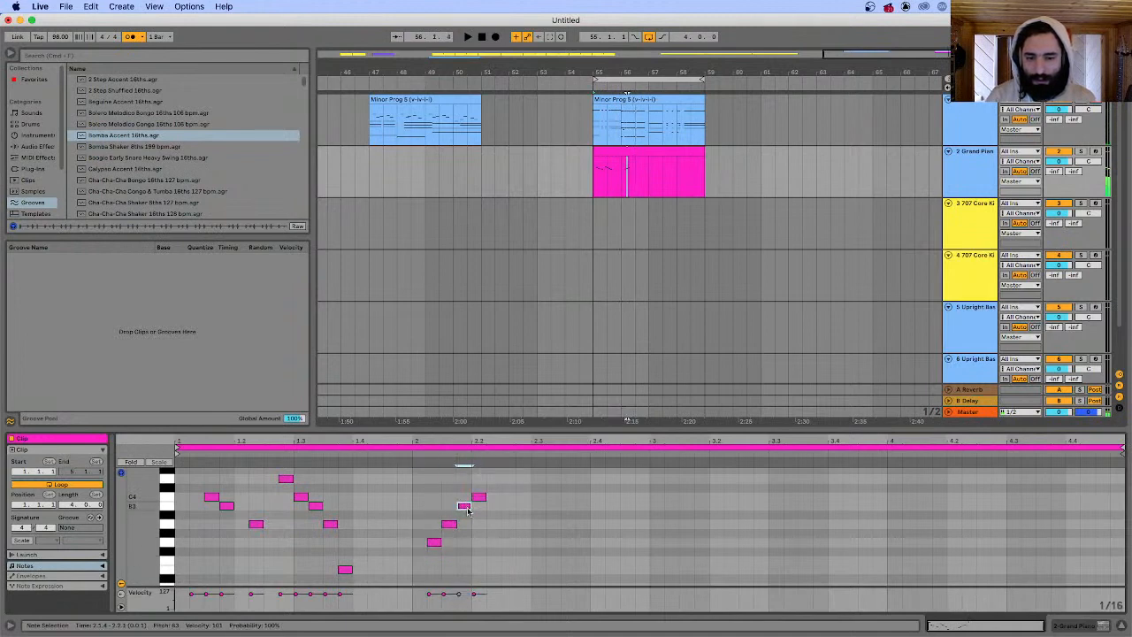
drag(468, 512, 472, 544)
drag(478, 500, 481, 590)
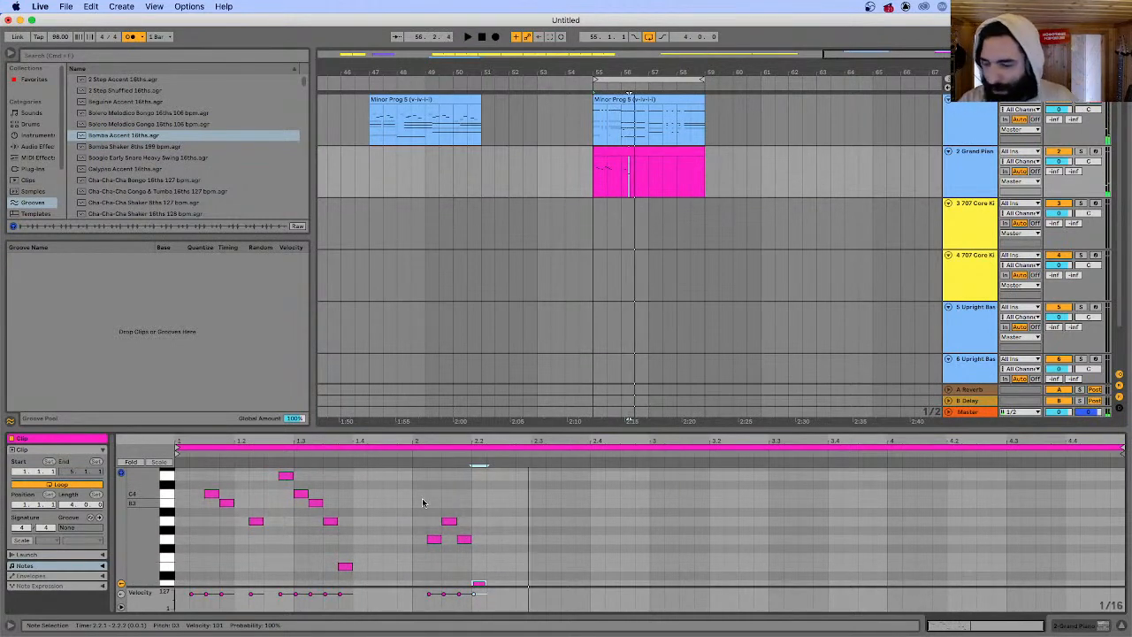
click(176, 512)
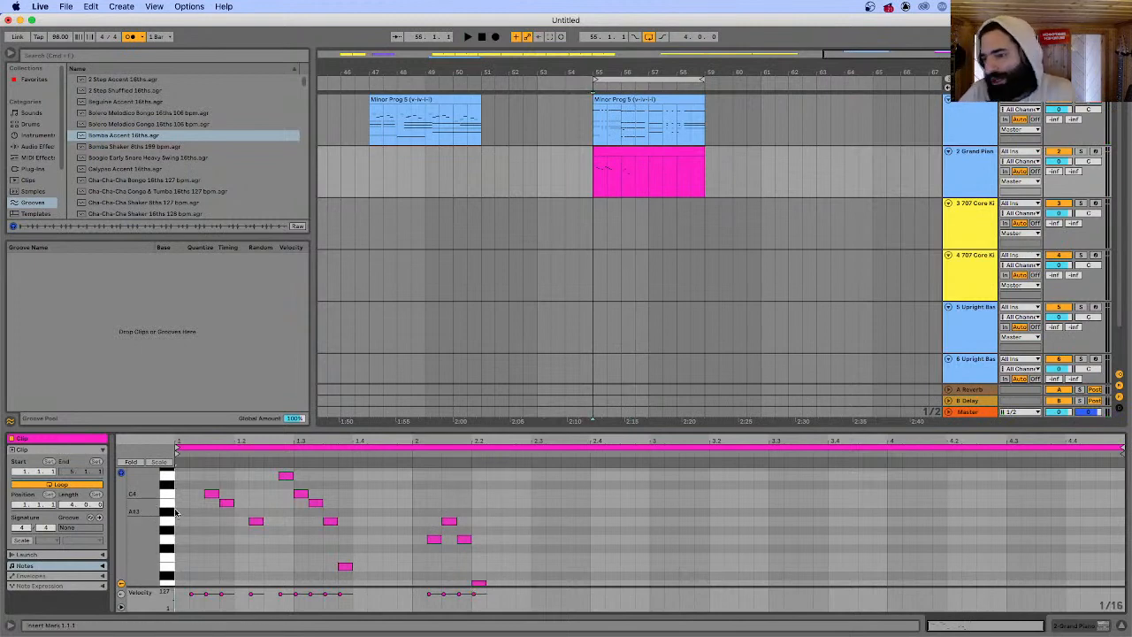
- Play the Minor Prog 5 clip at bar 47 and the one at bar 55 to compare the two versions
click(394, 101)
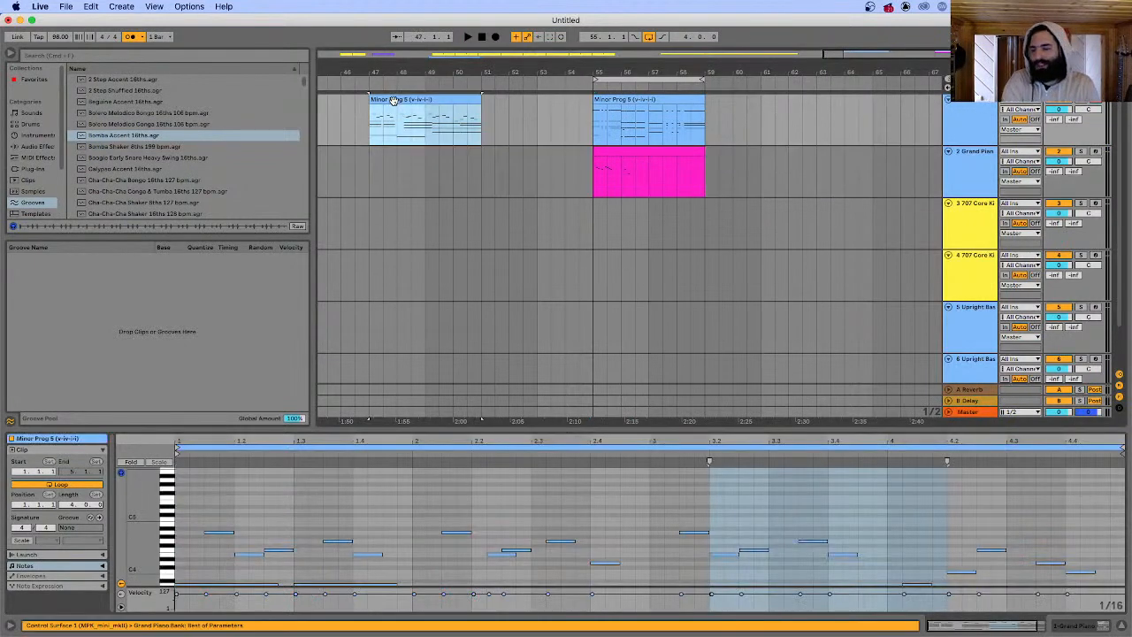
key(space)
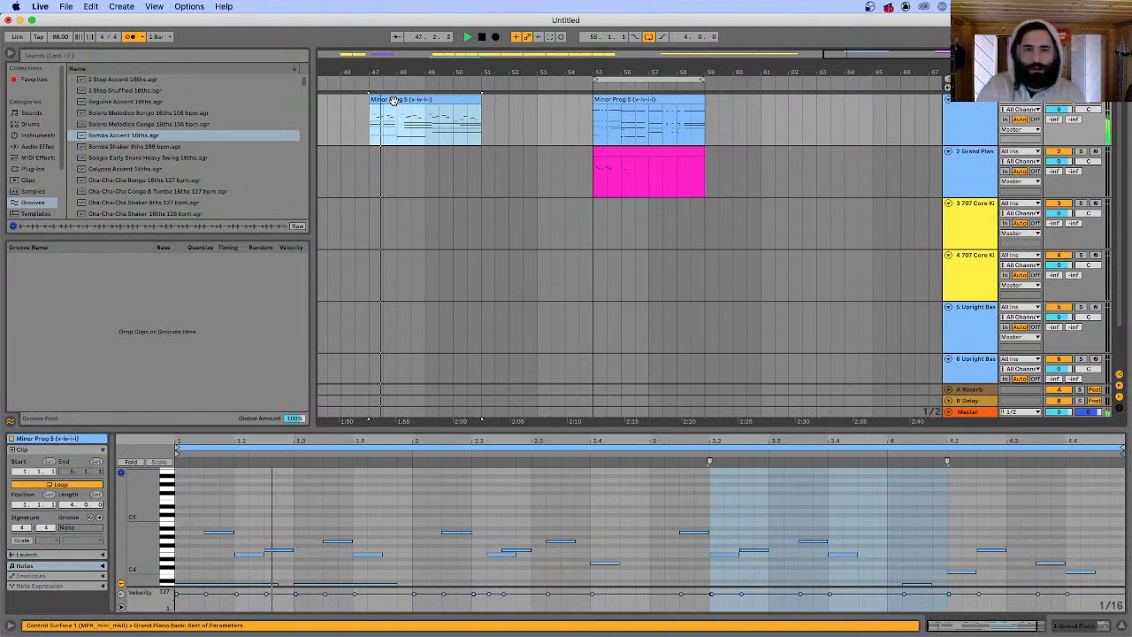
click(616, 99)
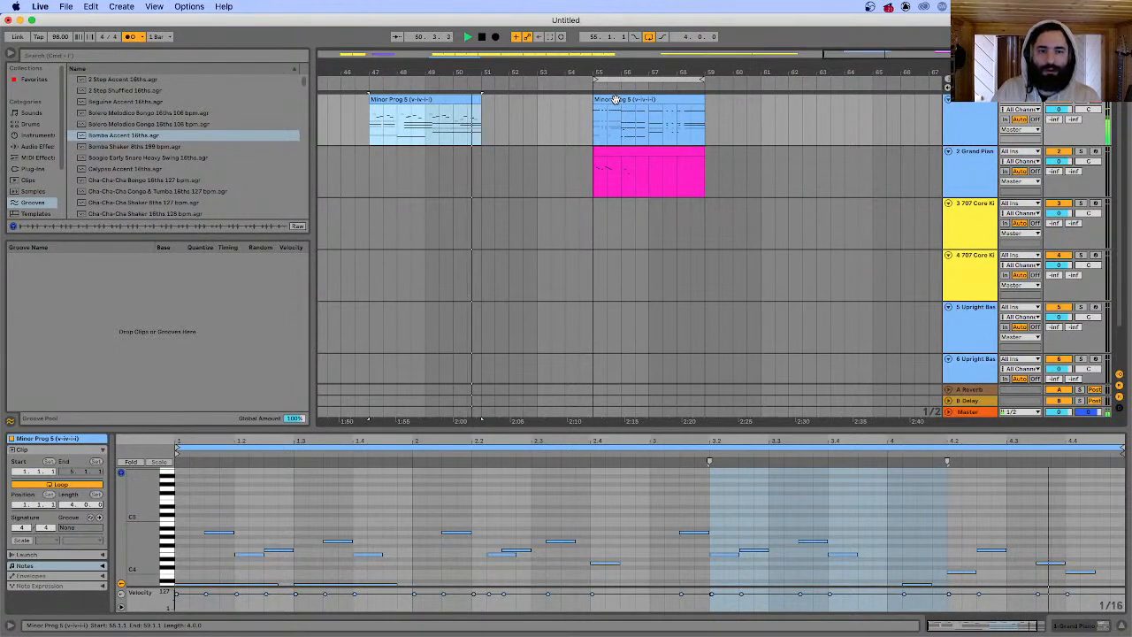
click(615, 100)
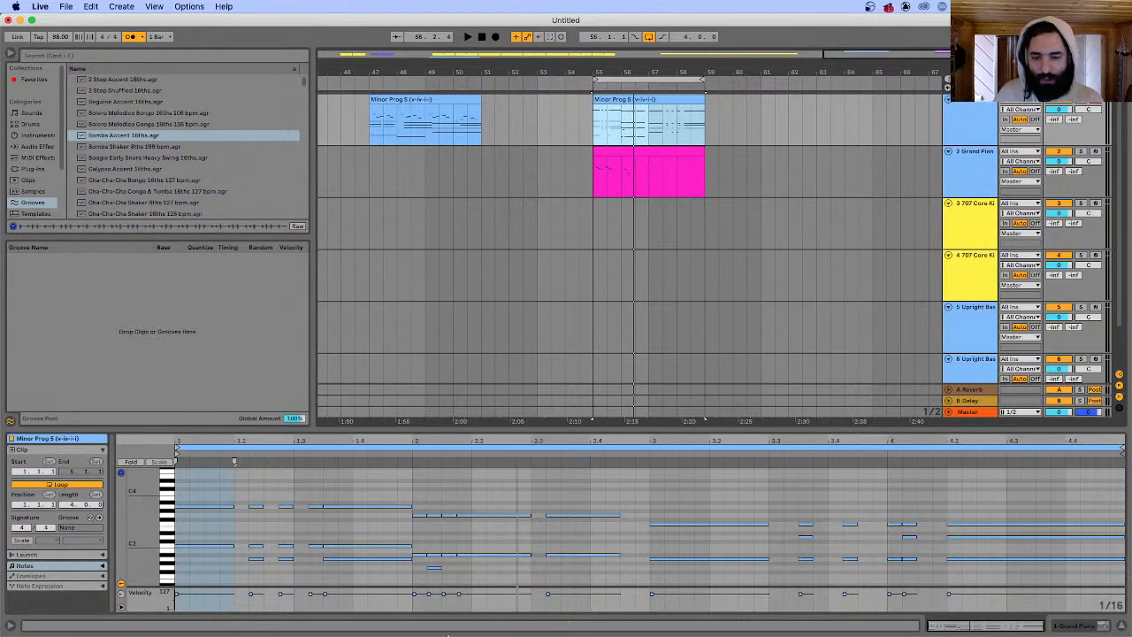
- Switch to the Google Slides lesson in Brave and look through the case slides up to the Unison MIDI Chord Pack slide
click(336, 610)
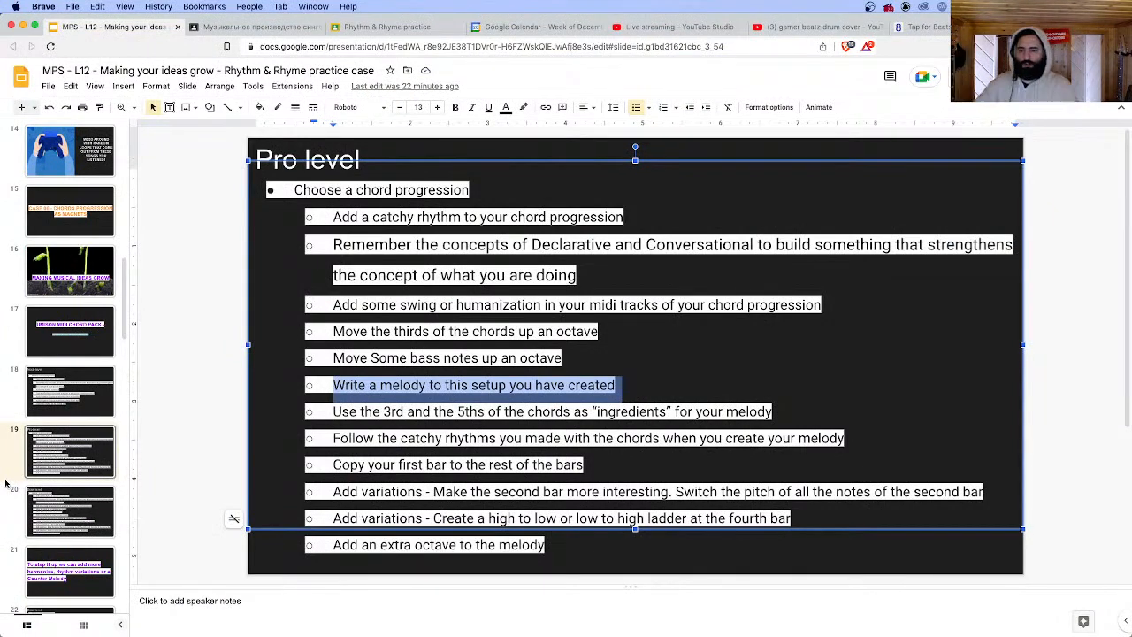
click(71, 211)
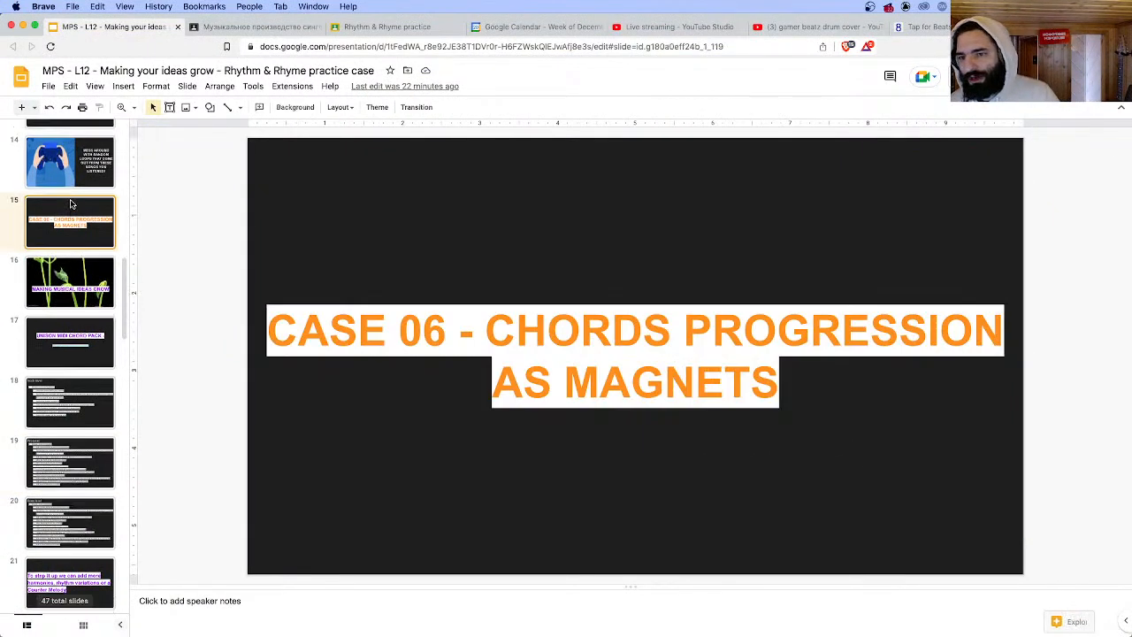
scroll(55, 295, up, 10)
scroll(55, 295, down, 6)
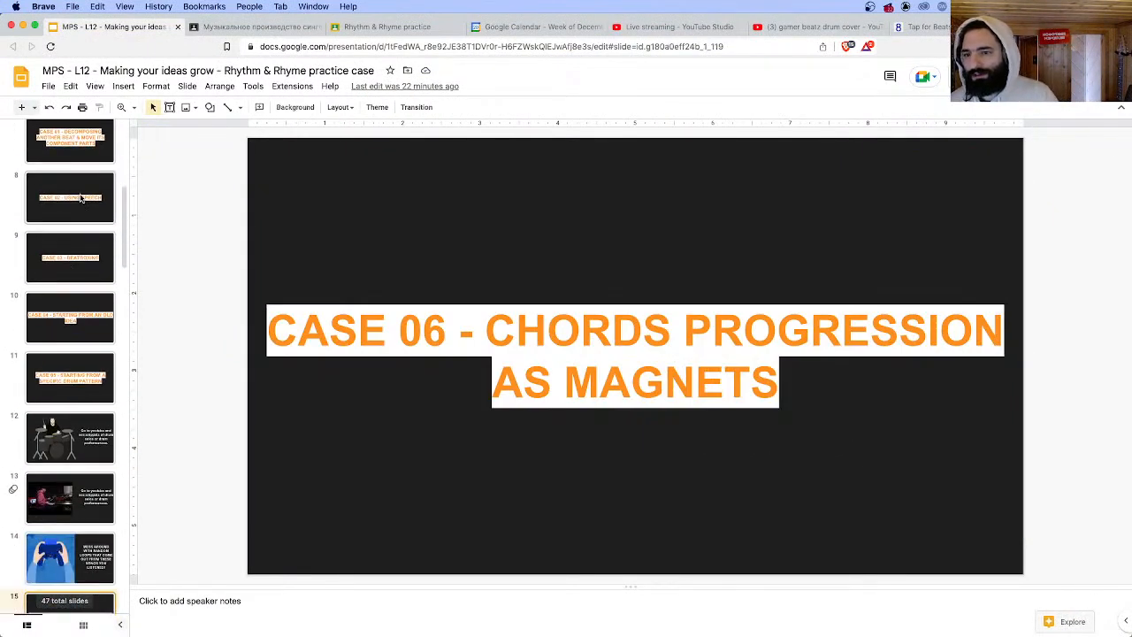
click(55, 306)
scroll(55, 317, down, 2)
scroll(54, 317, down, 3)
click(82, 363)
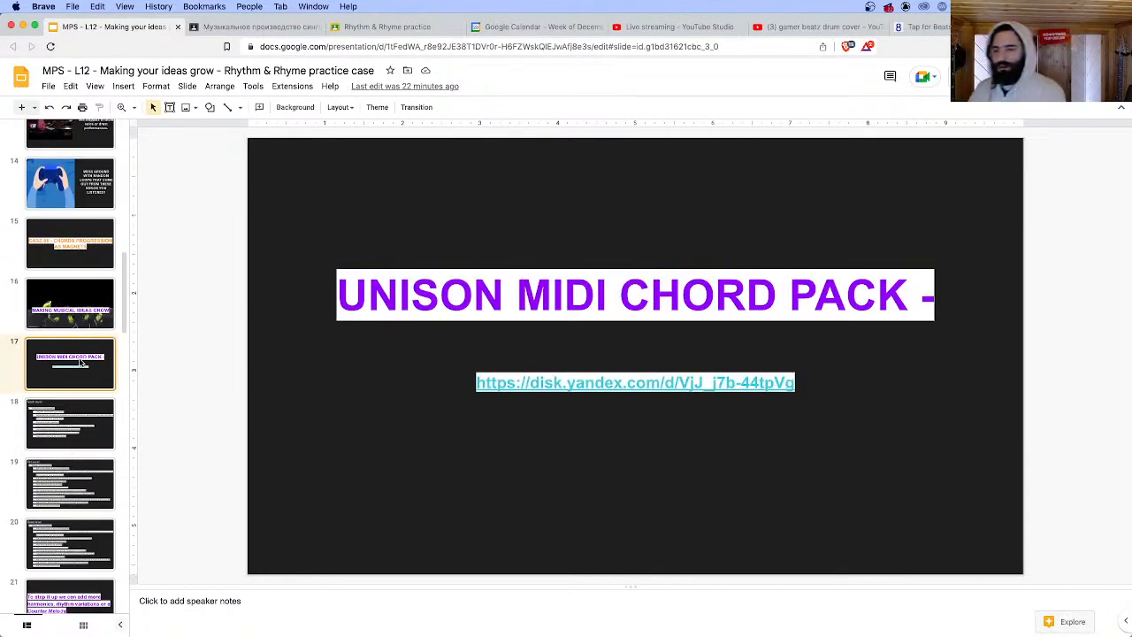
- Compare the Noob, Pro and Boss level checklists on slides 18 to 20
click(55, 423)
key(Down)
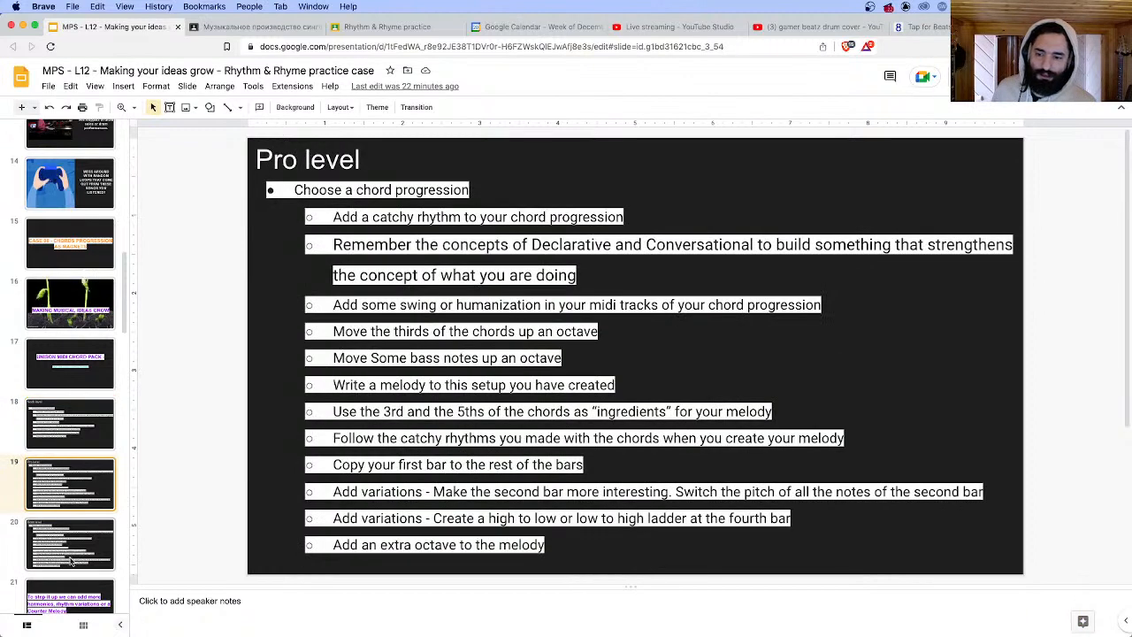
key(Down)
key(Up)
click(63, 432)
scroll(63, 380, down, 3)
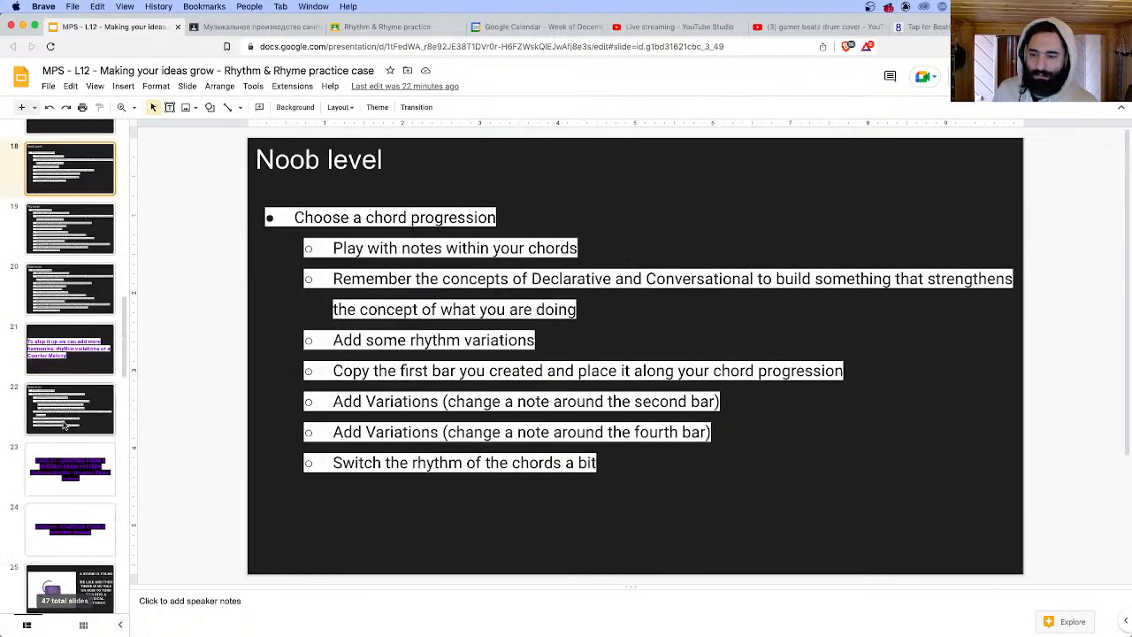
key(Down)
key(Down)
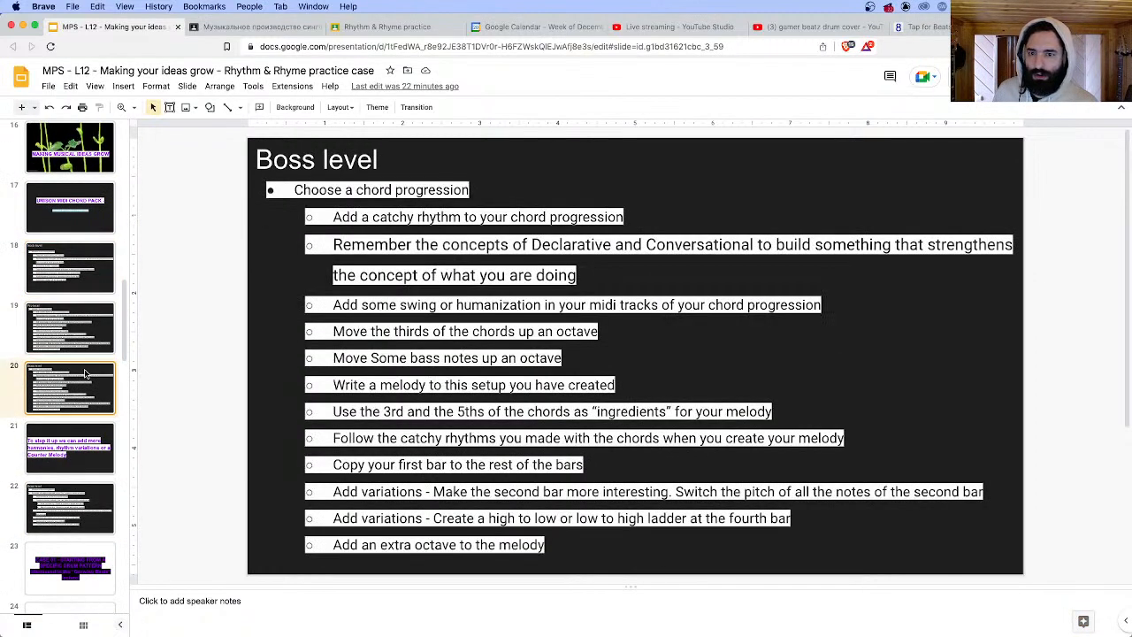
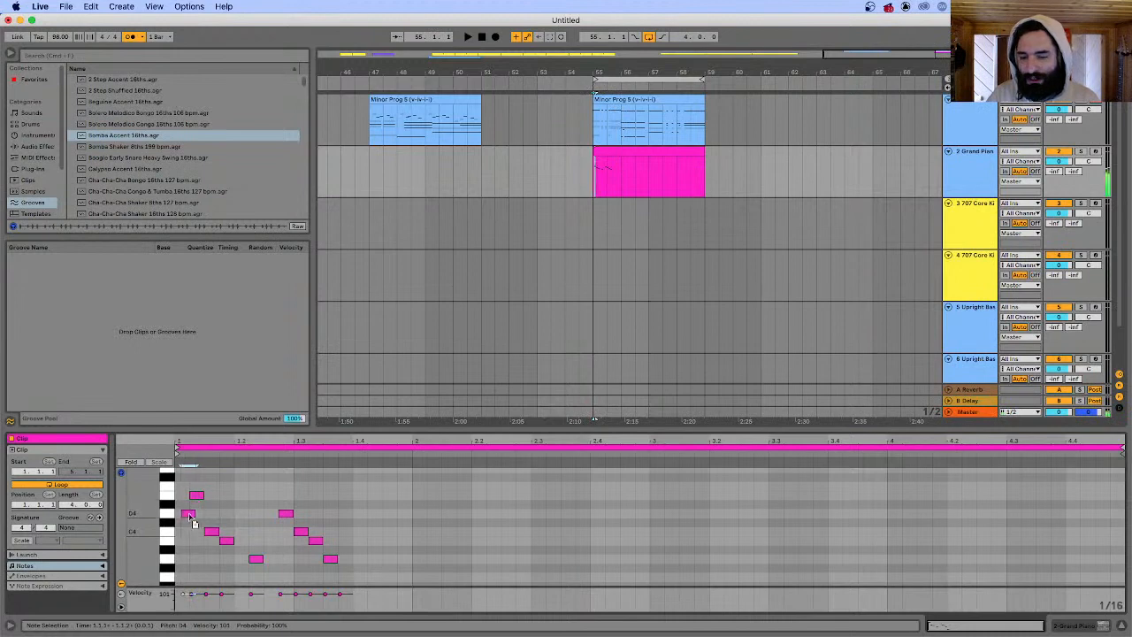
- Start a low counter melody in the melody clip with long notes C3 at 1.1.3, A2 at 1.2.4 and D3 at 1.4.1, and play it
drag(192, 519, 189, 582)
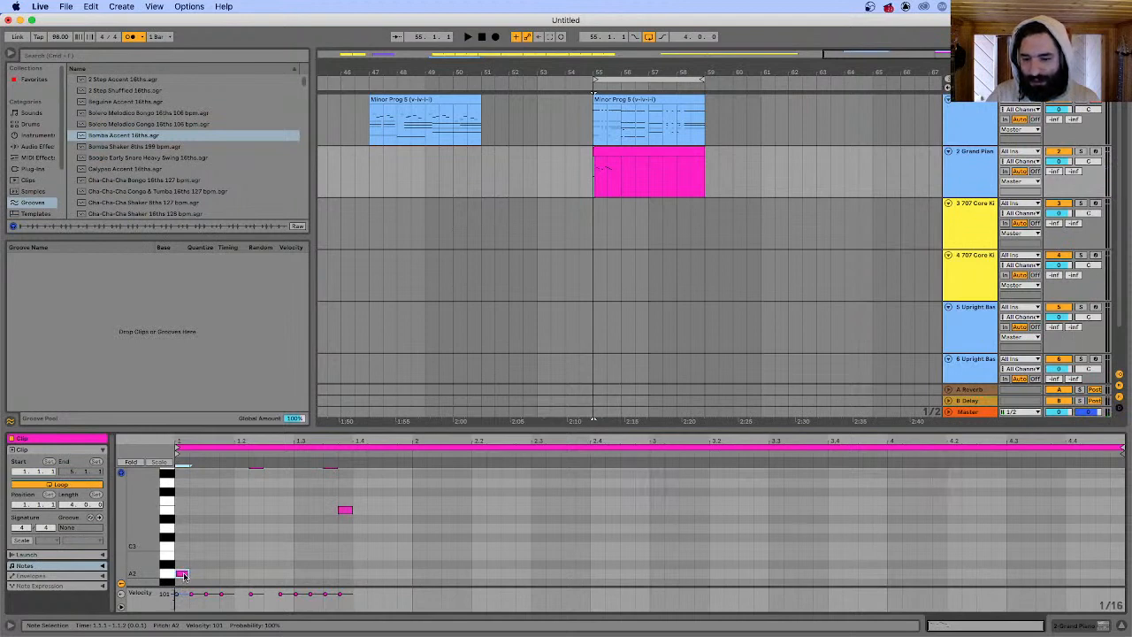
drag(184, 575, 201, 581)
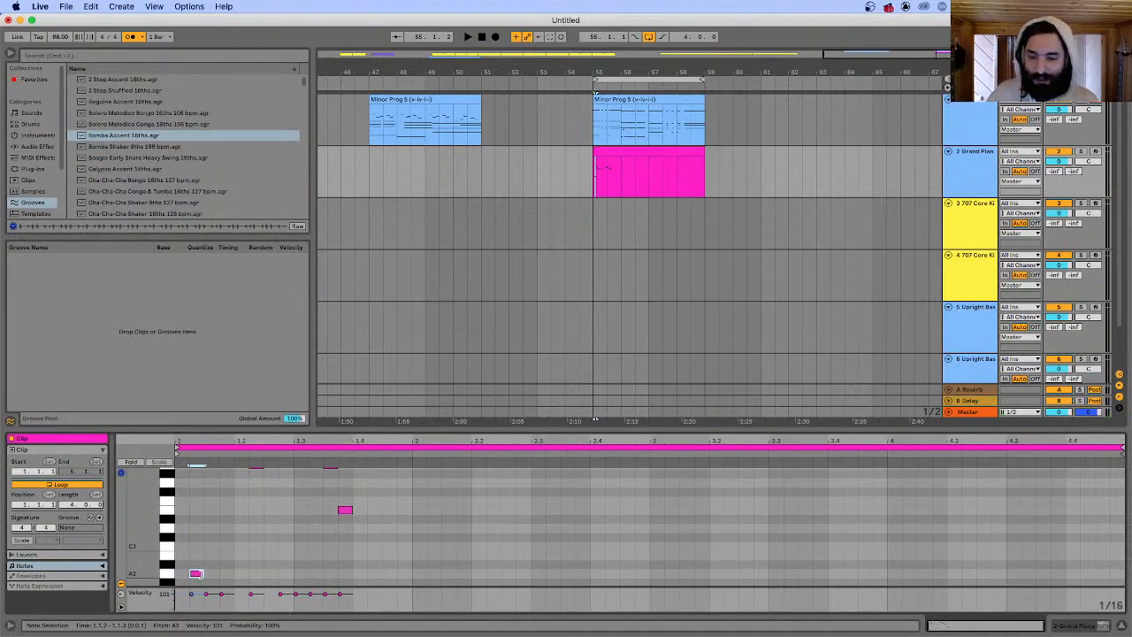
drag(235, 578, 383, 532)
key(space)
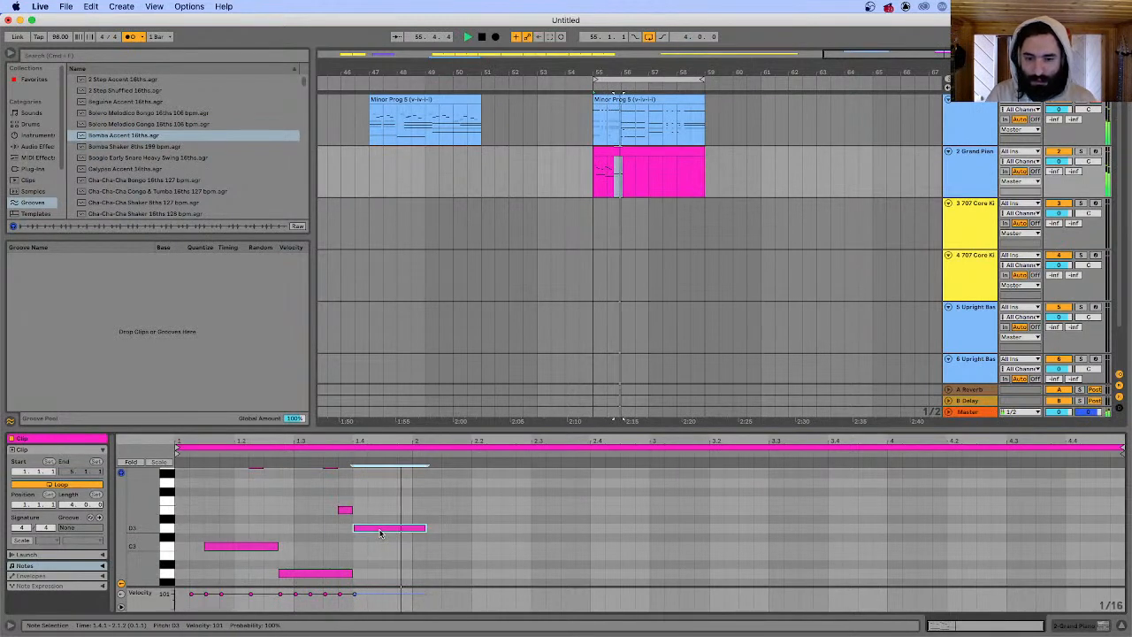
- Move the three long counter-melody notes one sixteenth later so the first starts at 1.1.4, and play the result
key(space)
drag(221, 528, 398, 573)
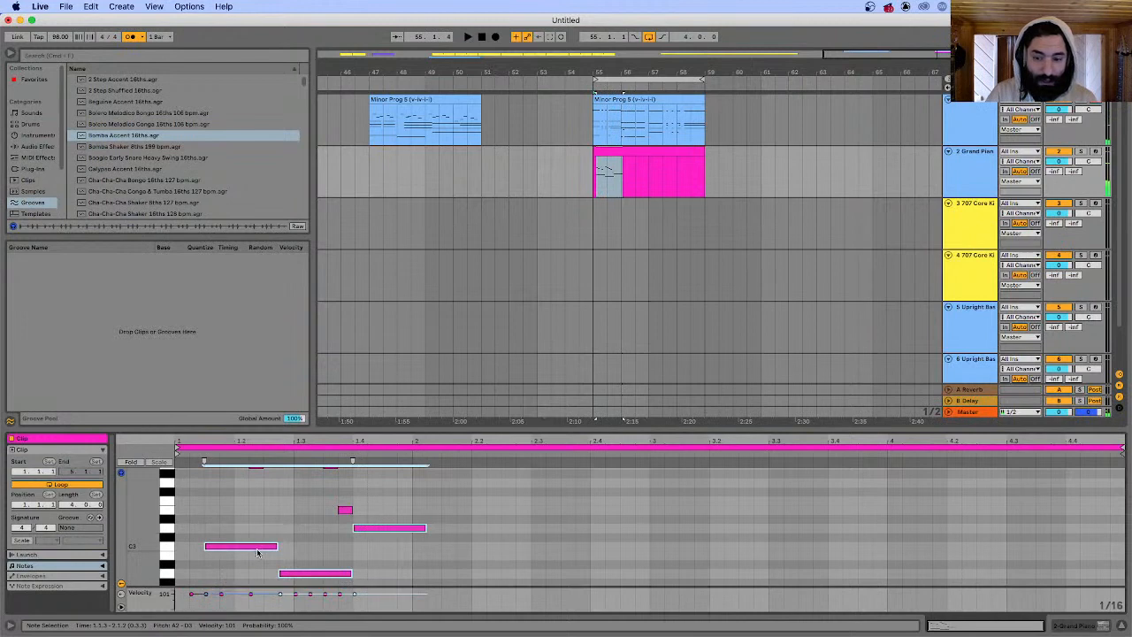
drag(258, 553, 277, 546)
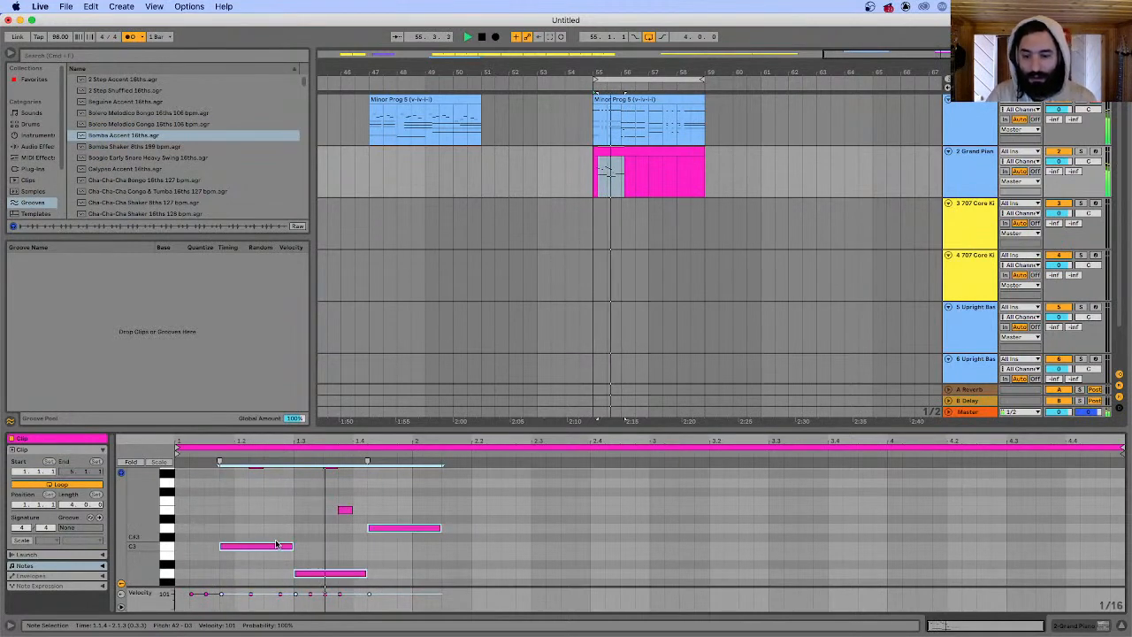
click(477, 557)
key(space)
- Continue the counter melody with equally long copied notes: E3 at 2.1.3, D3 at 2.2.4 and C3 at 2.4.1
drag(398, 529, 472, 559)
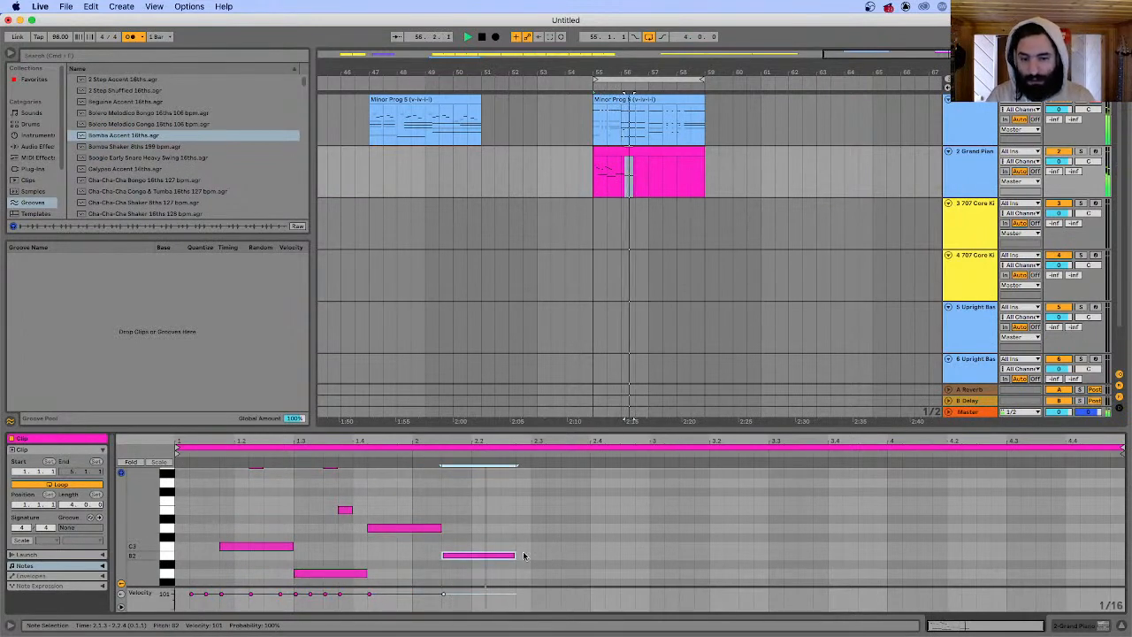
drag(462, 556, 467, 516)
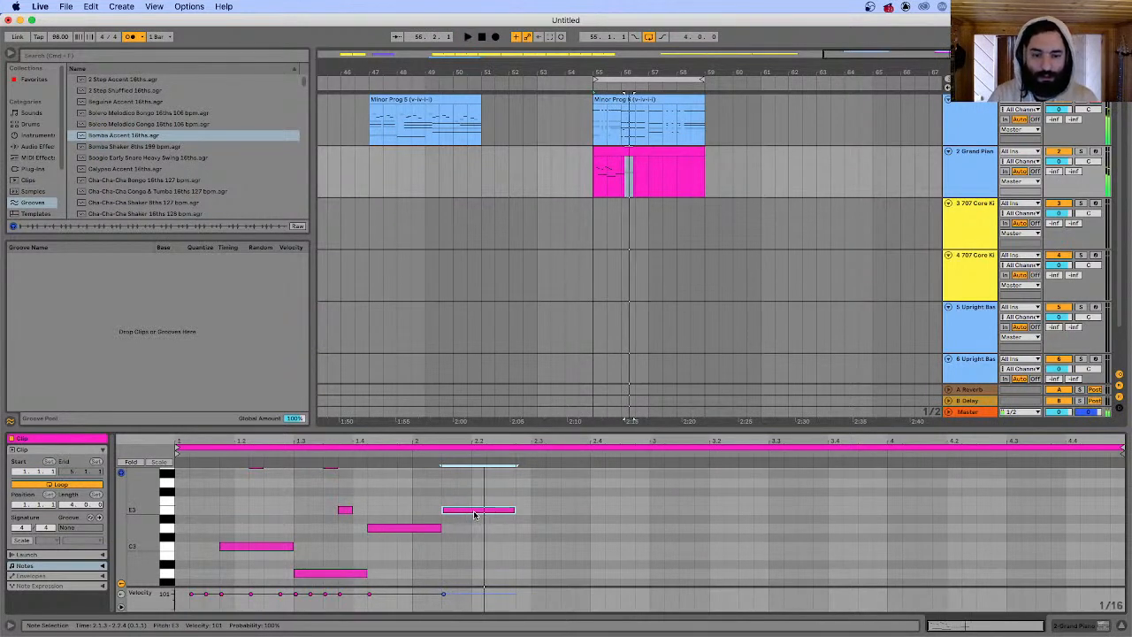
alt+drag(476, 514, 558, 533)
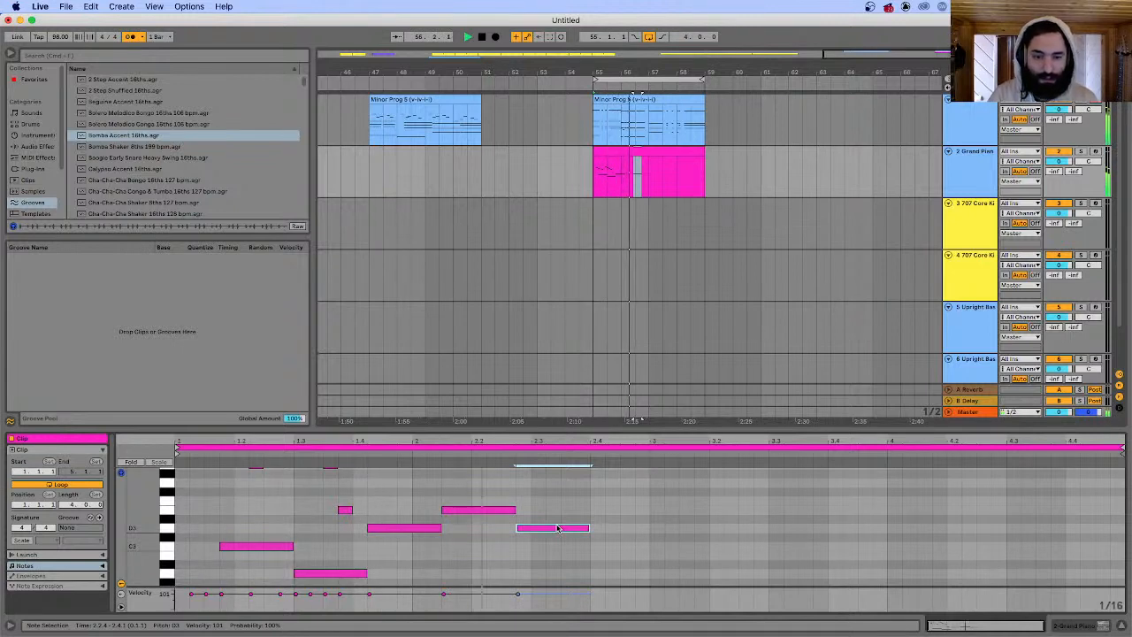
drag(553, 528, 622, 548)
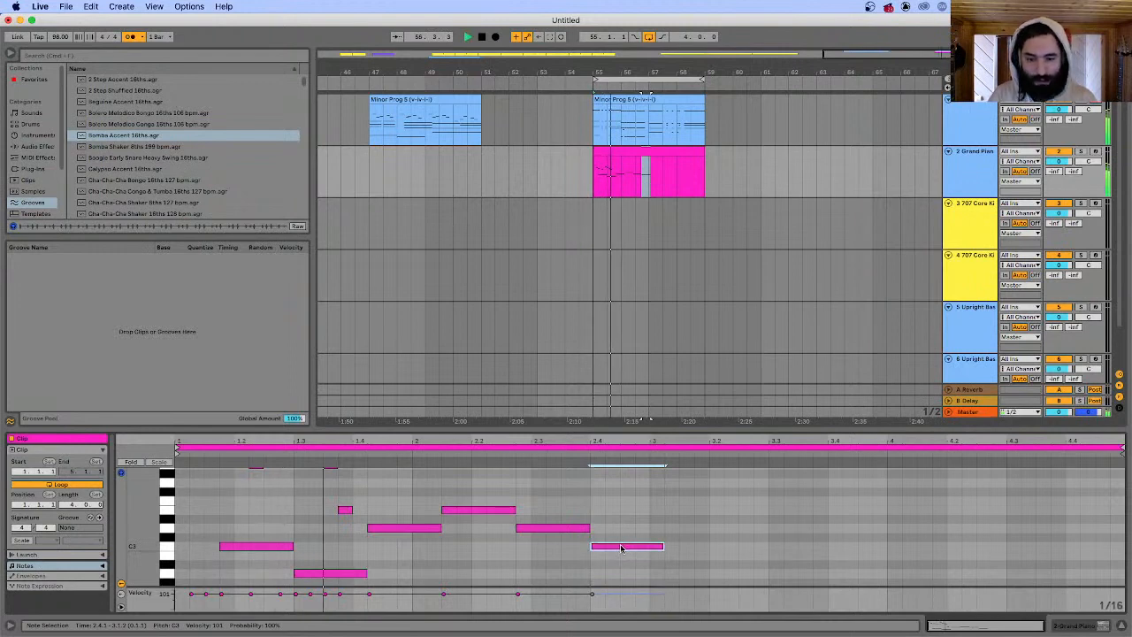
scroll(623, 546, up, 3)
scroll(655, 546, down, 3)
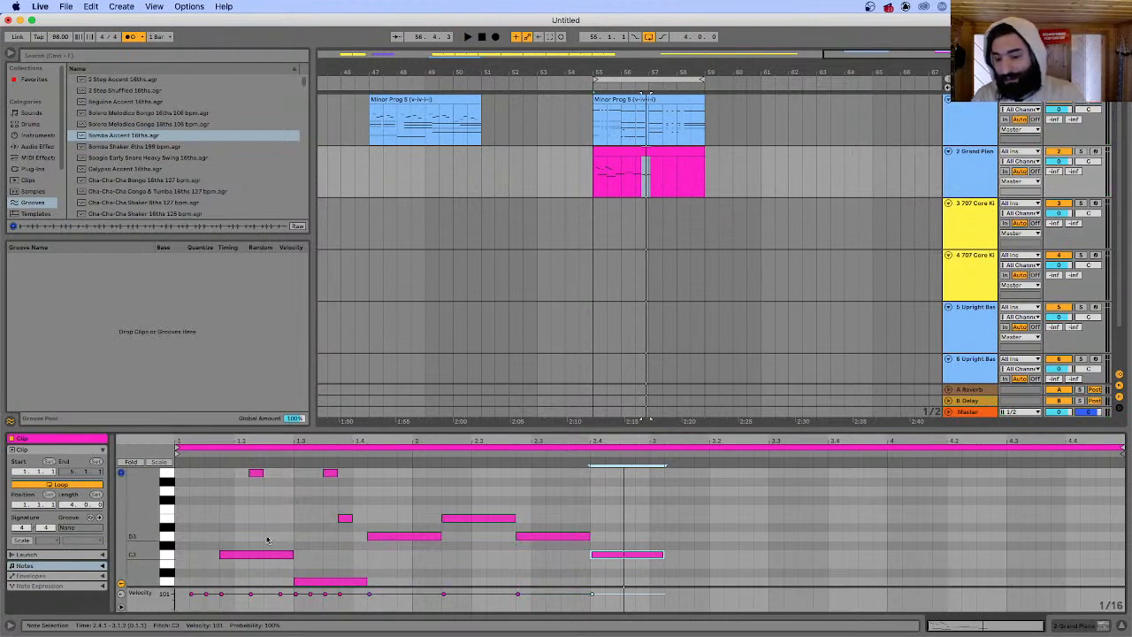
- Play the melody clip from its start and examine the long D3 note that crosses into the second bar
drag(332, 506, 346, 528)
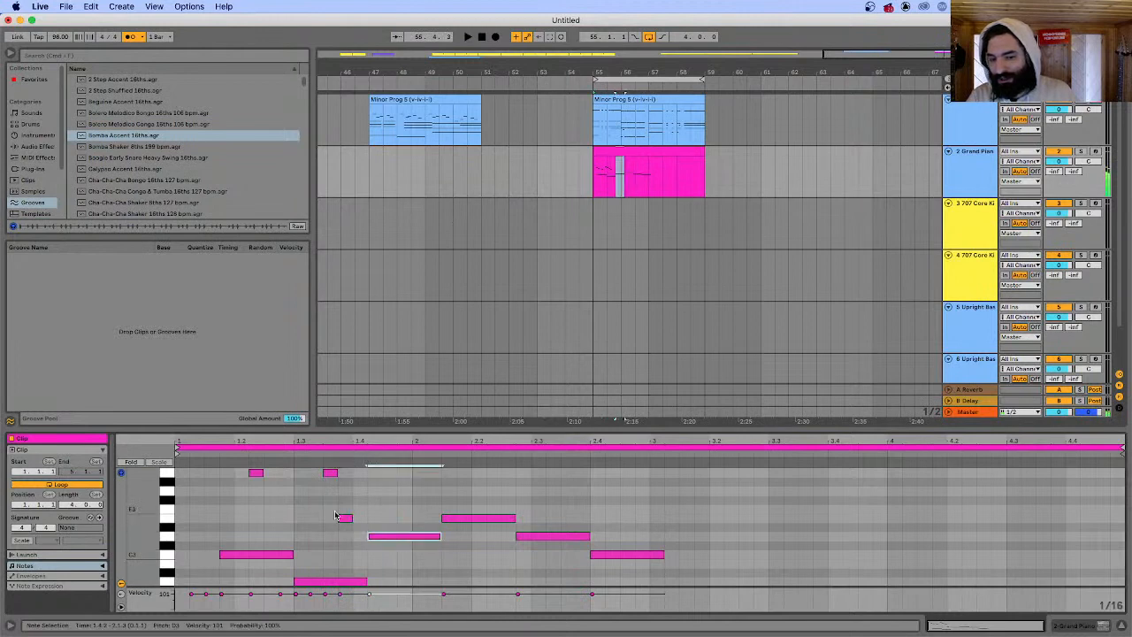
drag(376, 521, 388, 550)
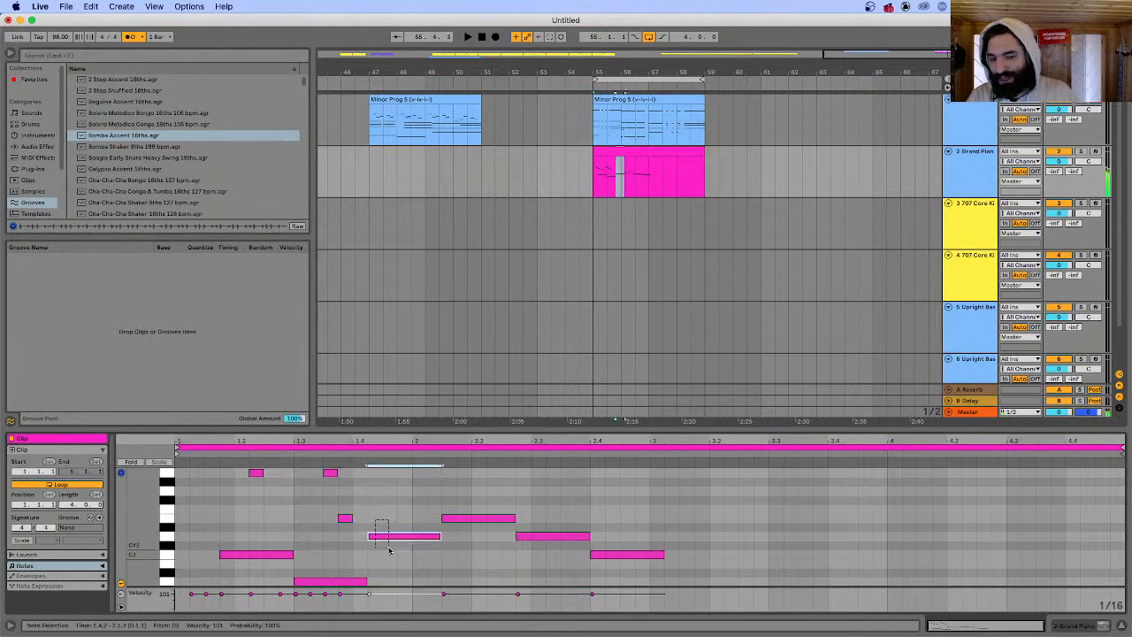
click(177, 529)
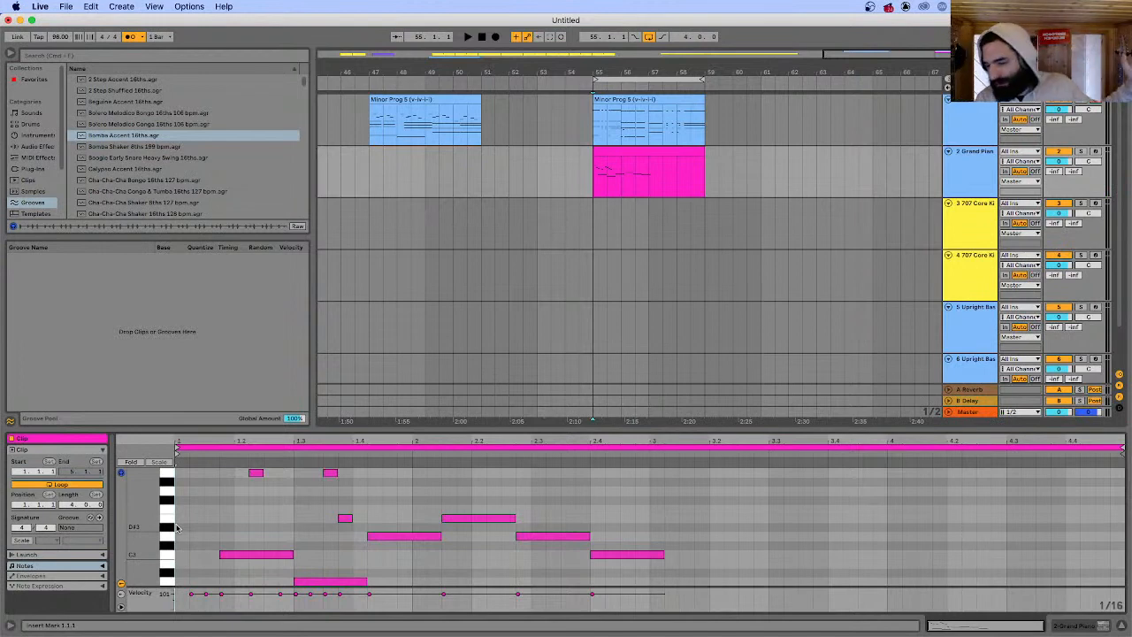
key(space)
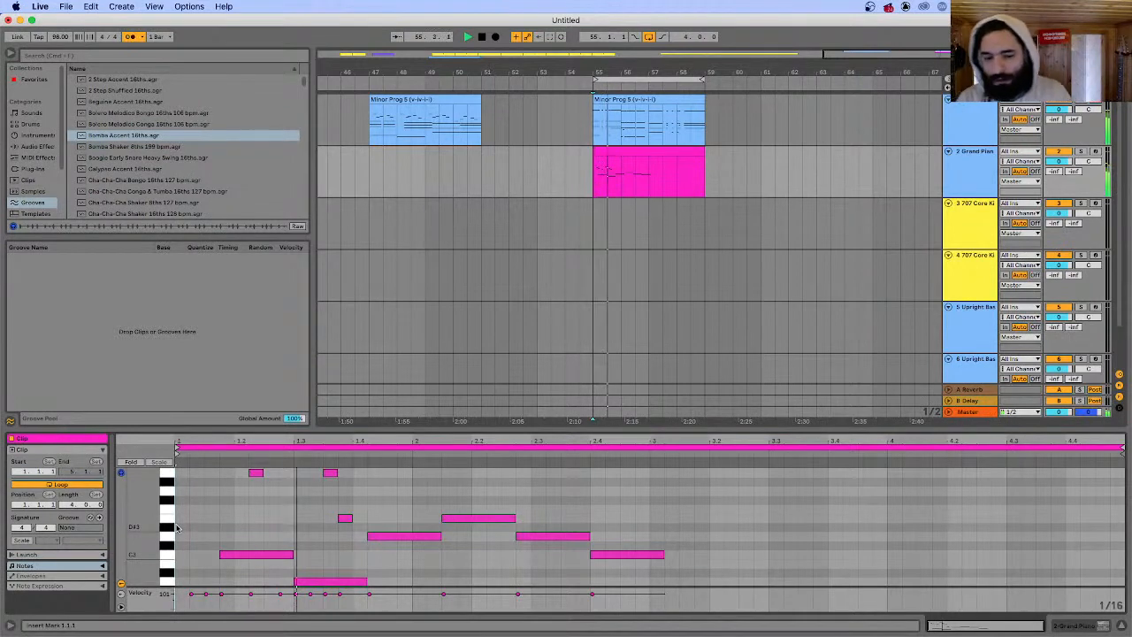
key(space)
drag(389, 521, 406, 567)
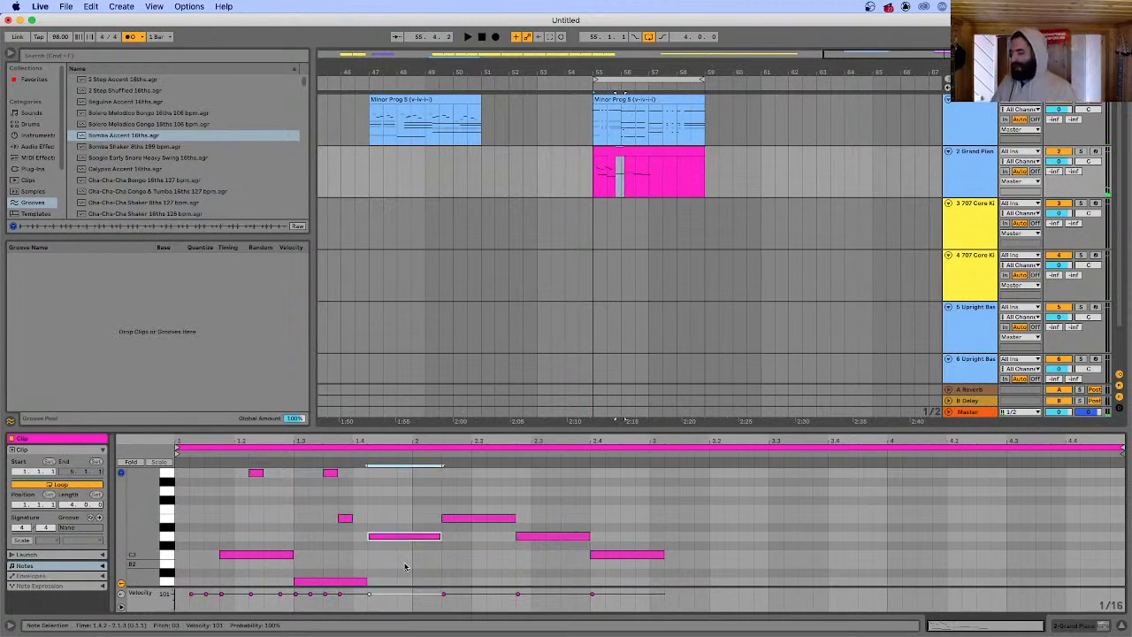
click(176, 504)
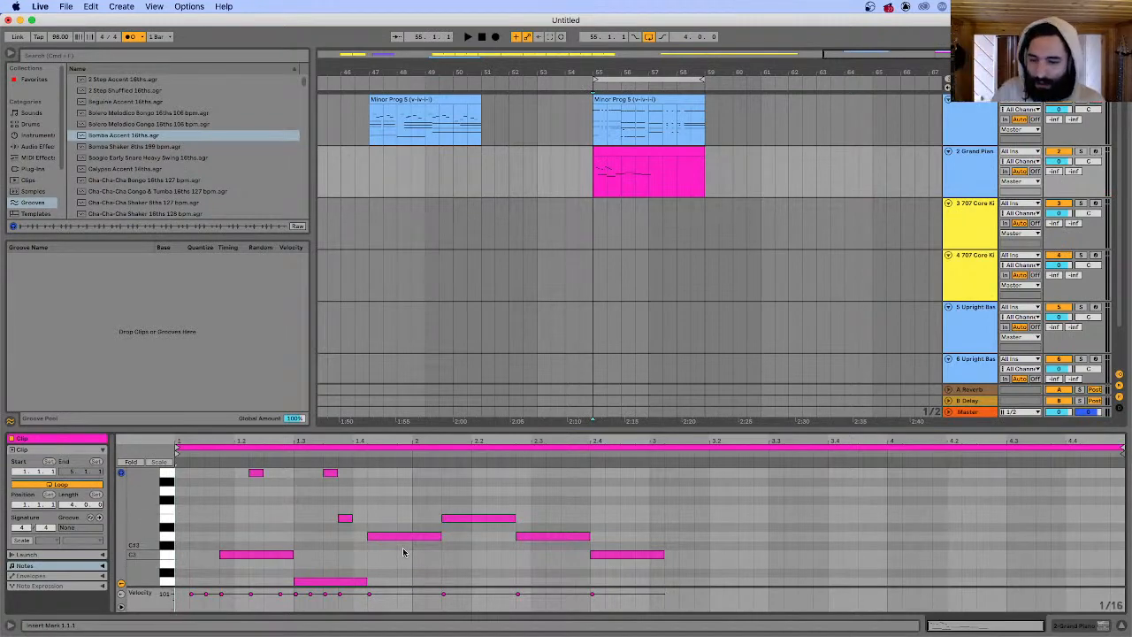
- Switch to the lesson slides in Brave and highlight the Boss level point about adding variations on the voicings
mouse_move(413, 624)
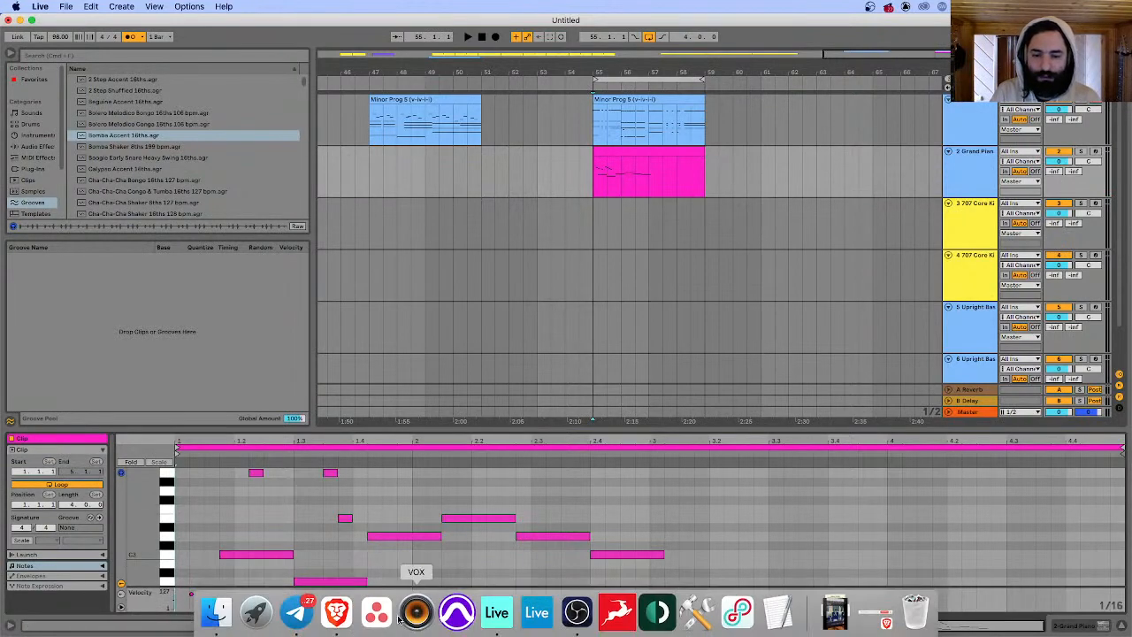
click(339, 612)
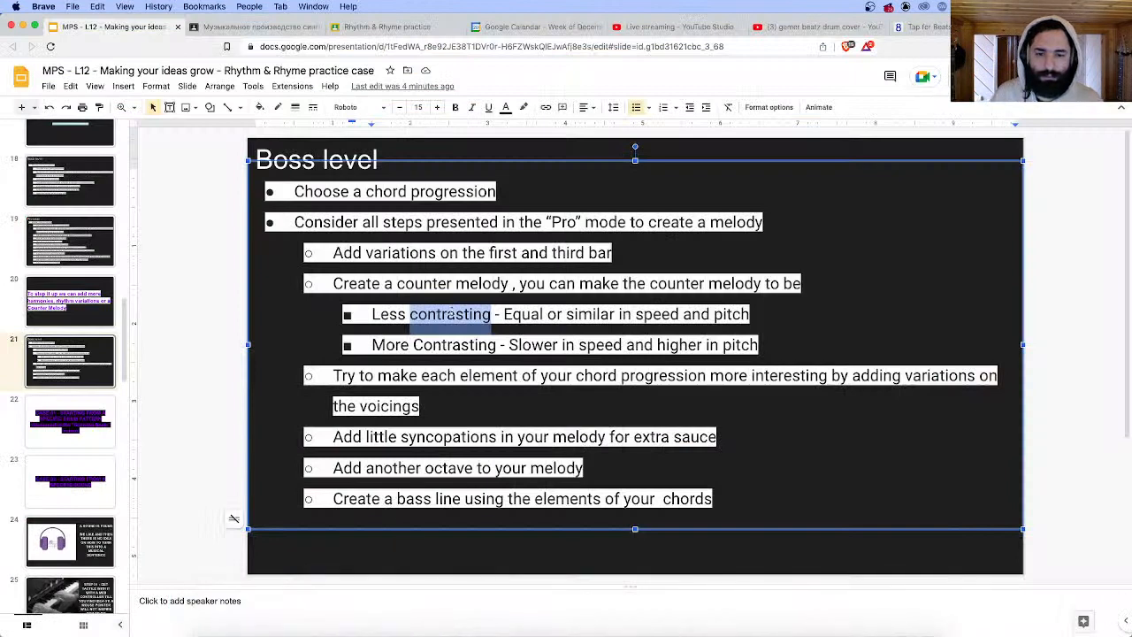
triple_click(430, 378)
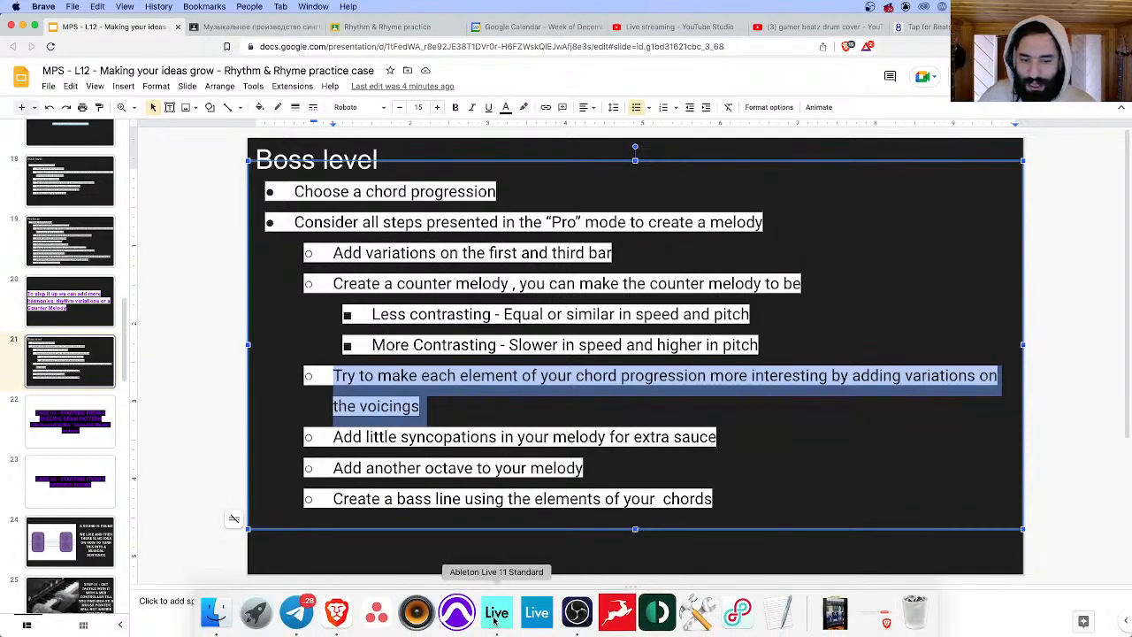
- Return to Ableton Live, open the Minor Prog 5 chord clip at bar 55 and play its opening chords
click(496, 628)
scroll(237, 550, up, 3)
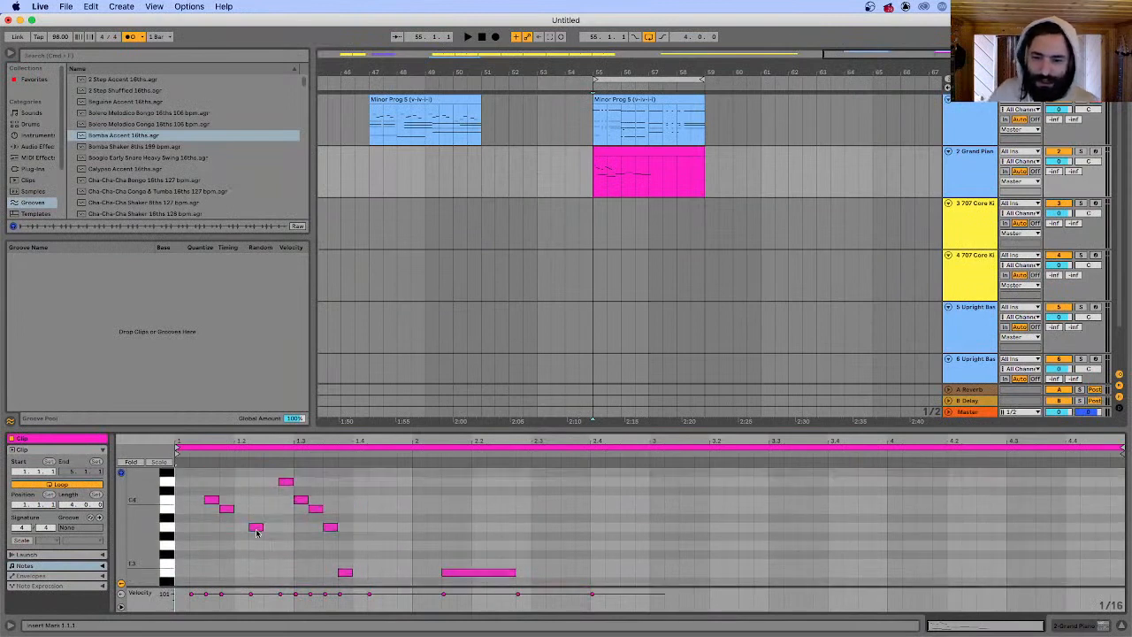
scroll(250, 538, down, 3)
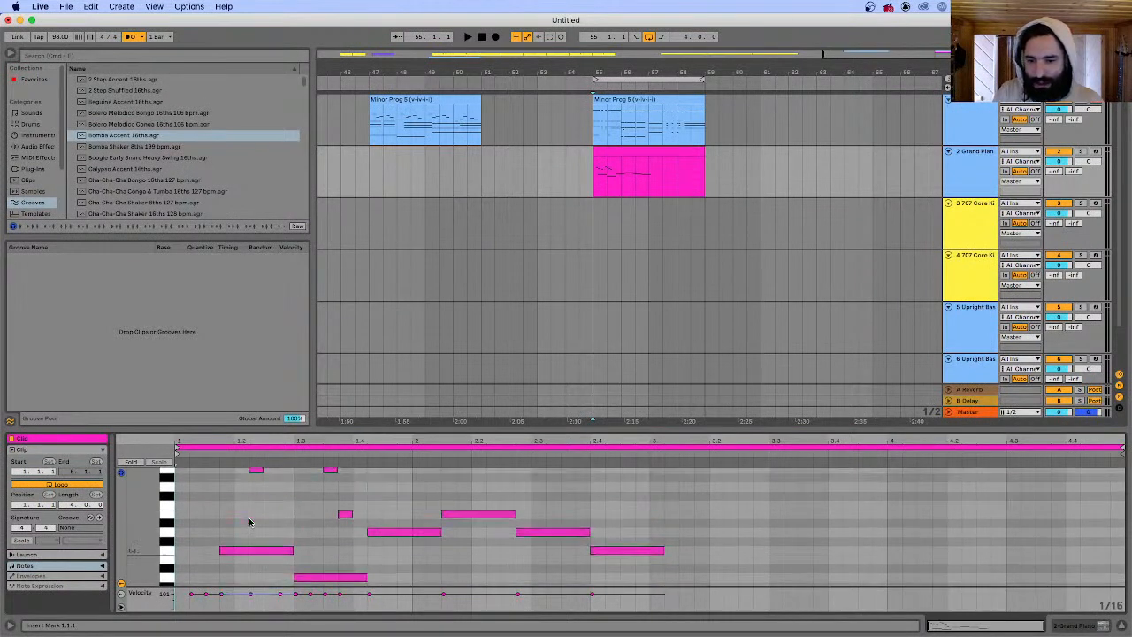
scroll(250, 524, up, 2)
click(620, 111)
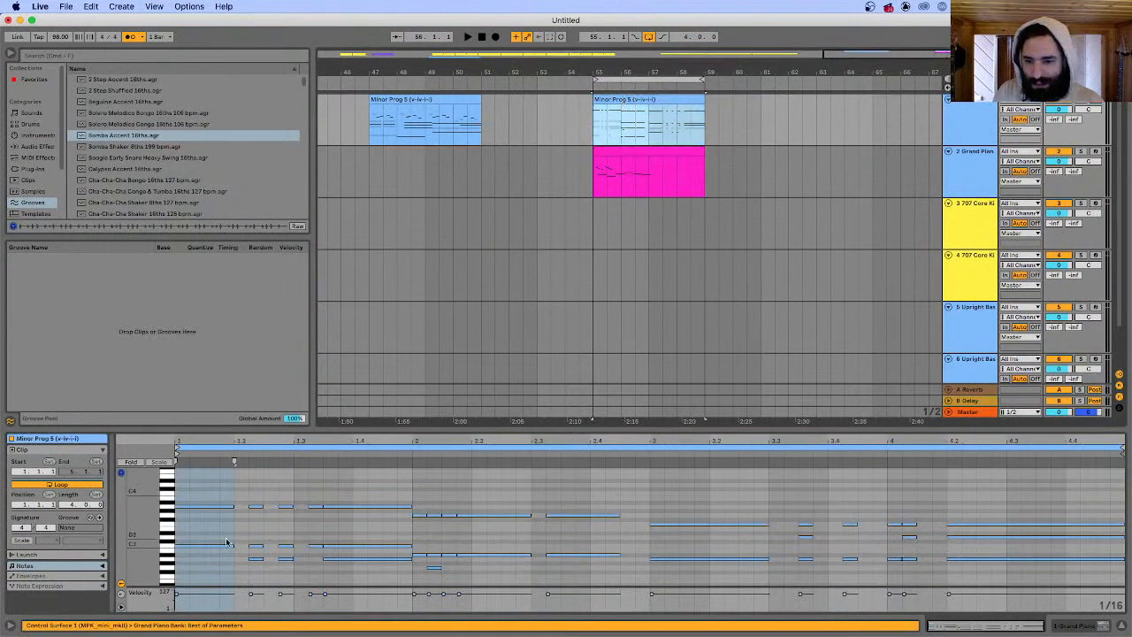
scroll(225, 538, down, 3)
click(227, 564)
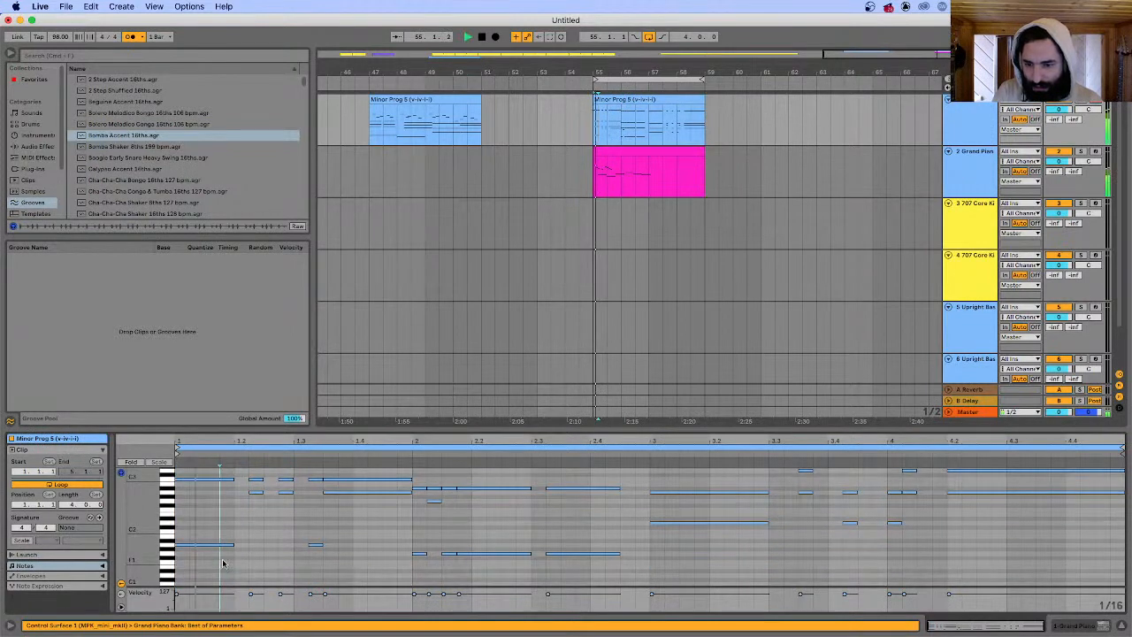
key(space)
scroll(266, 548, up, 1)
key(space)
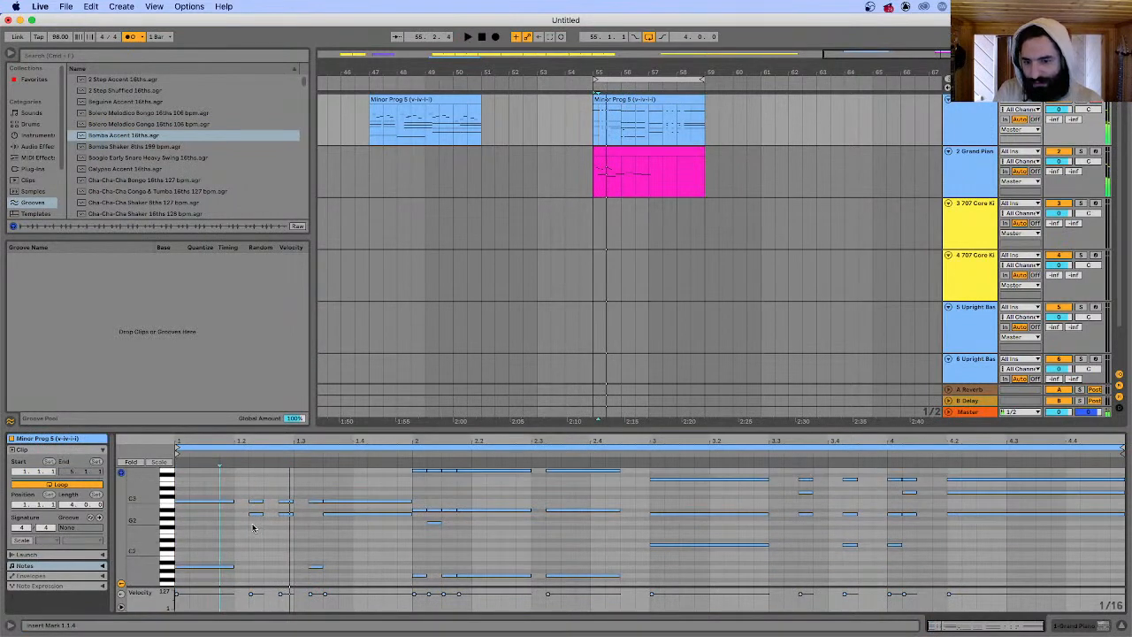
- Lower the three first-bar A2 chord notes starting at 1.2.2 to E2 and listen to the new voicing
drag(245, 522, 280, 515)
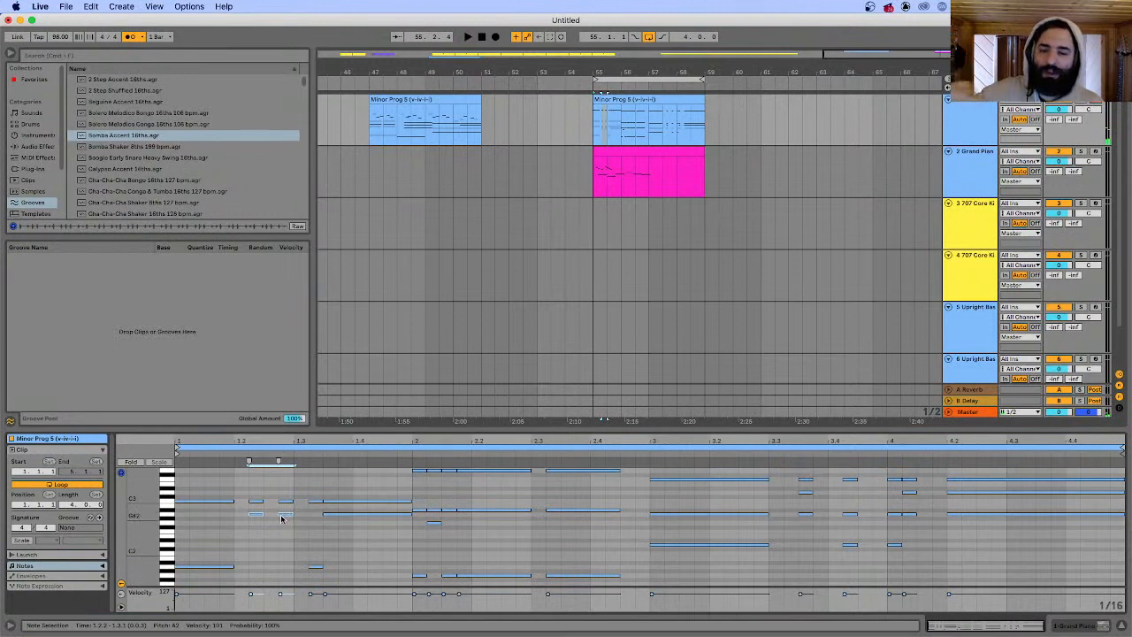
shift+click(347, 514)
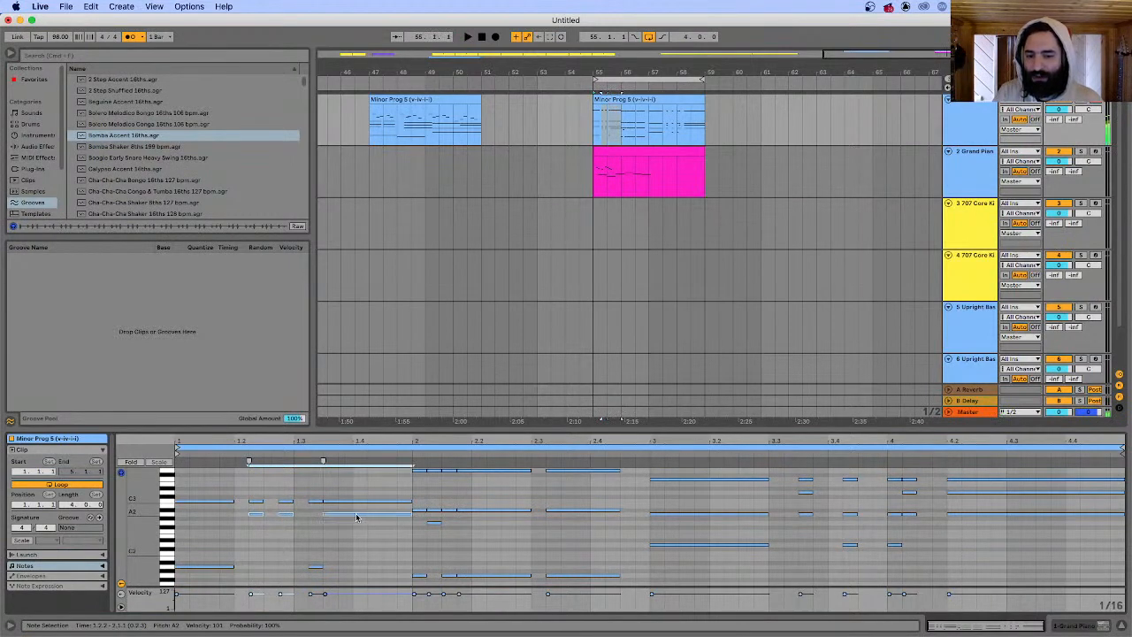
drag(354, 519, 354, 538)
key(space)
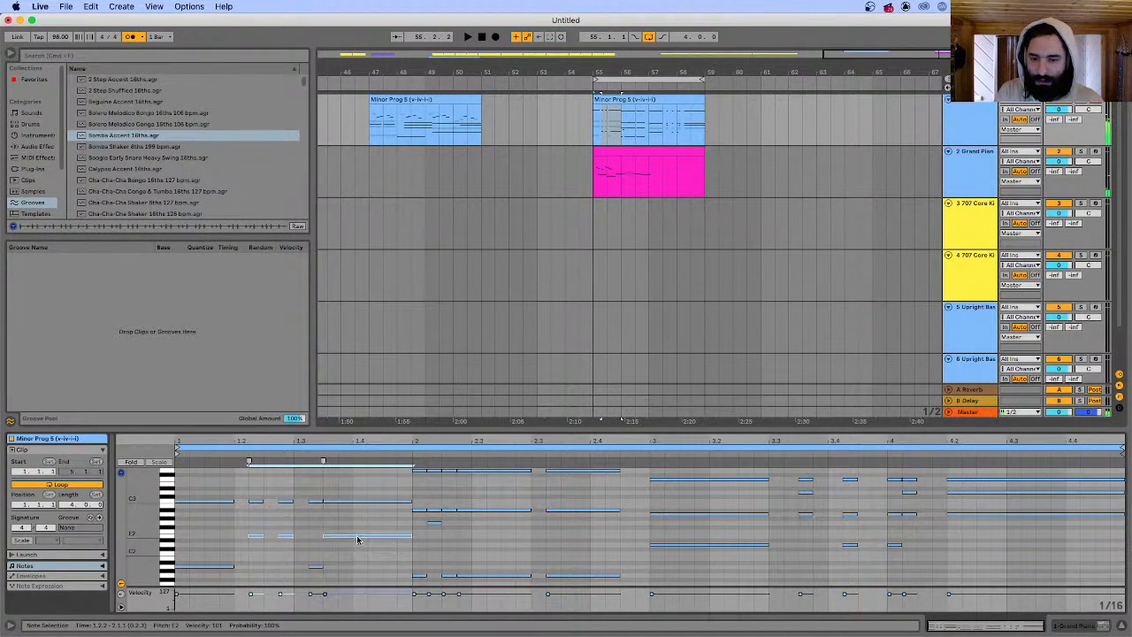
key(space)
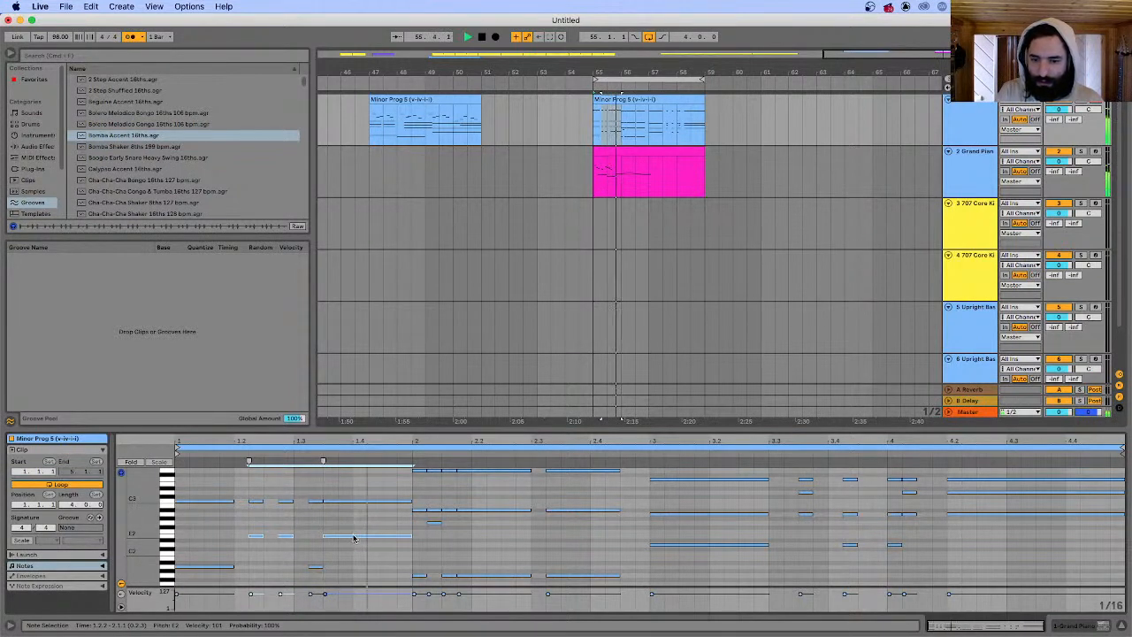
- Raise only the long E2 chord note at 1.3.3 to G2 and play the changed voicing
key(space)
click(352, 537)
drag(350, 536, 349, 528)
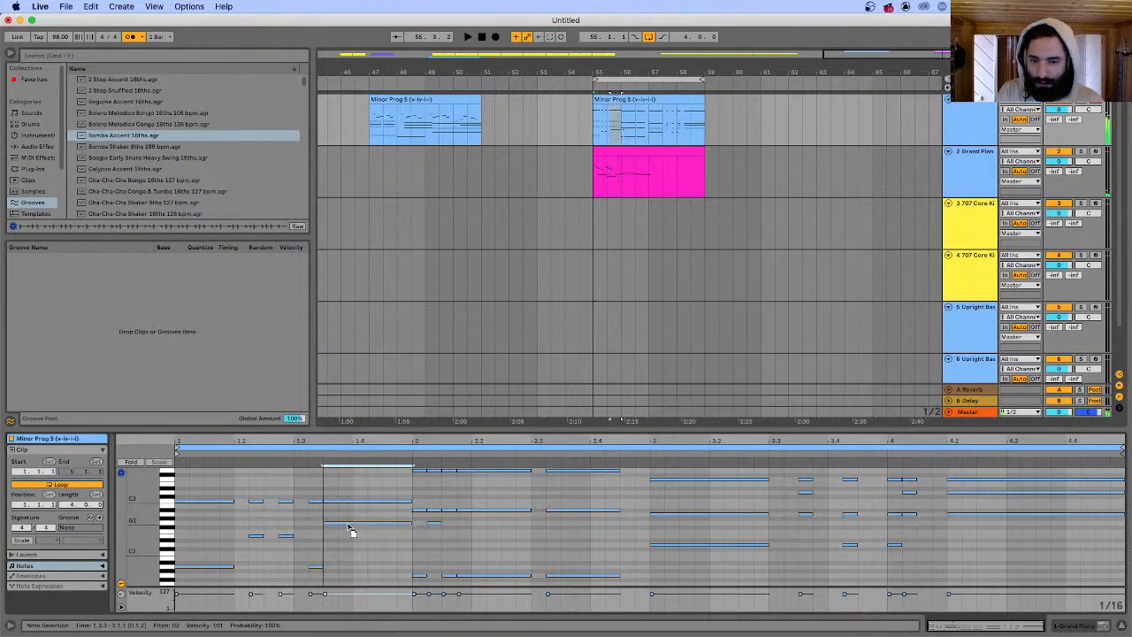
key(space)
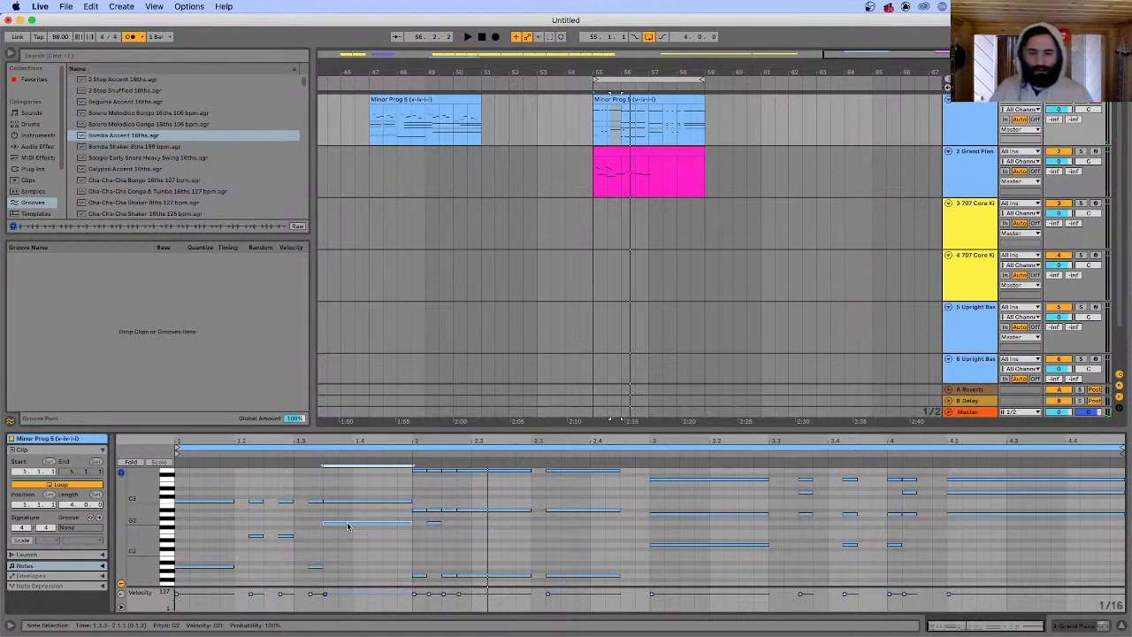
- Compare the chord notes of the Minor Prog 5 clips at bars 47 and 55, and play the bar 55 version
click(444, 98)
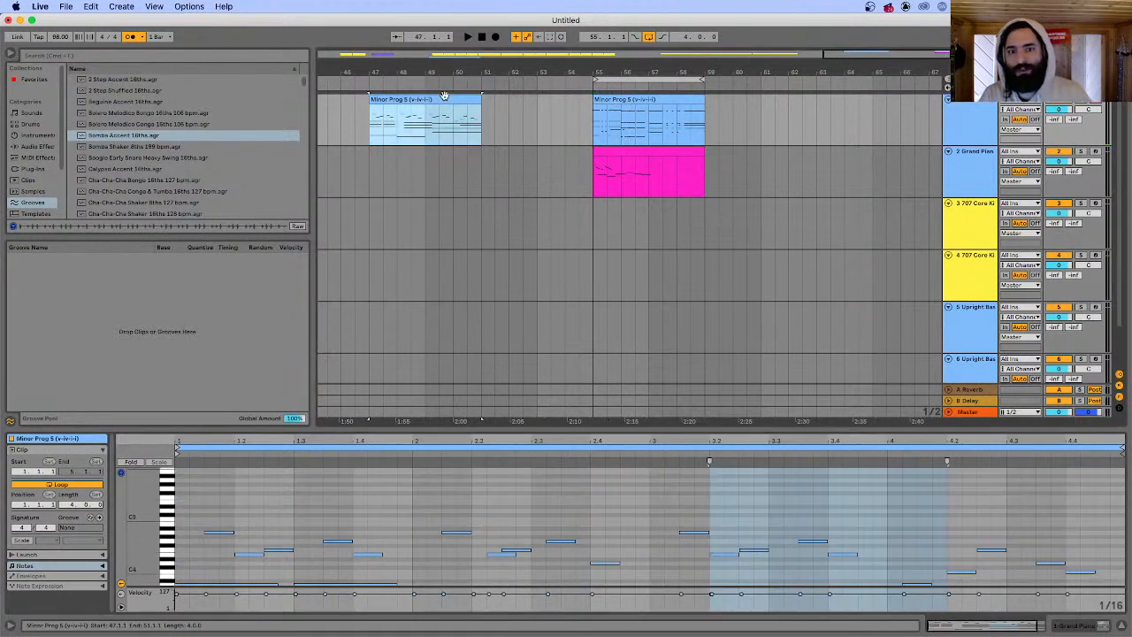
click(639, 101)
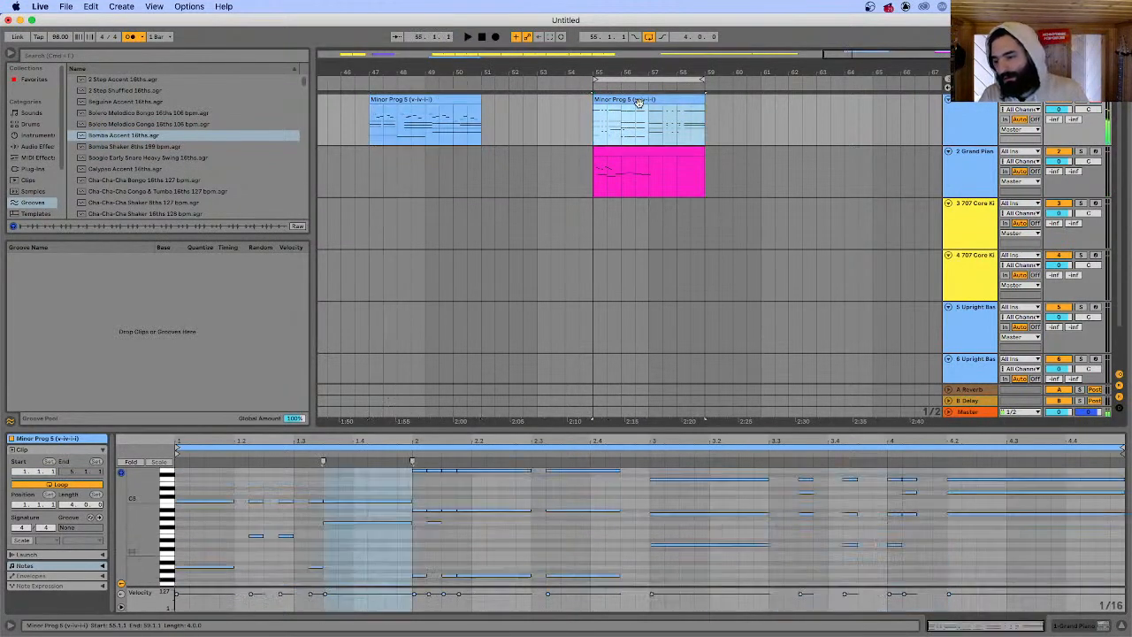
key(space)
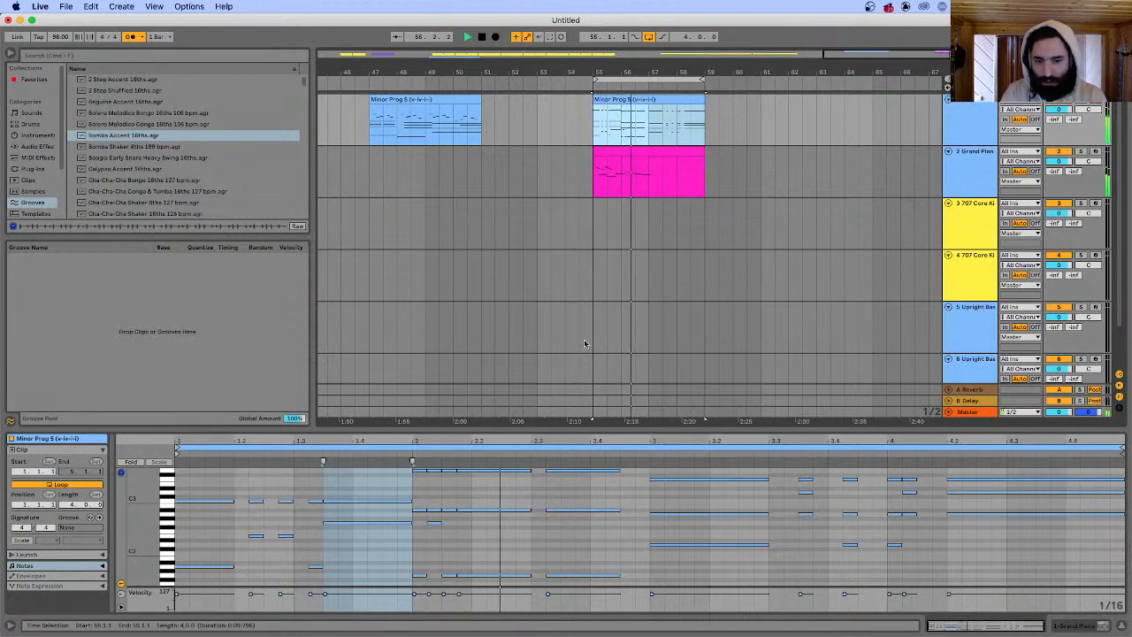
- Switch to the lesson slides in Brave and highlight the Boss level point about adding little syncopations in the melody
key(super+Tab)
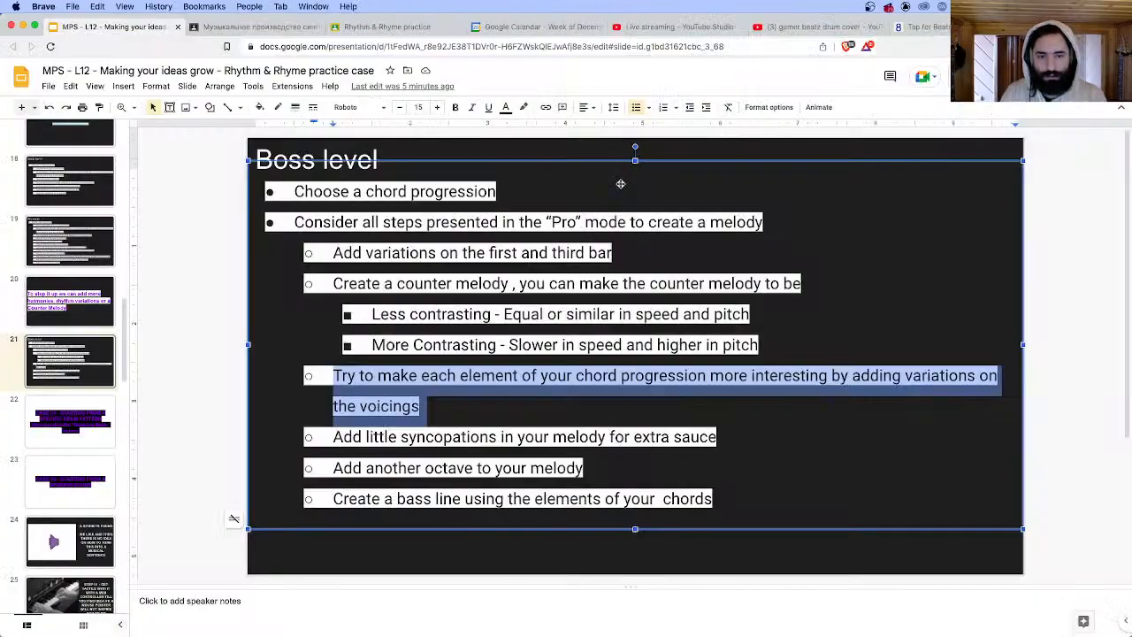
triple_click(420, 438)
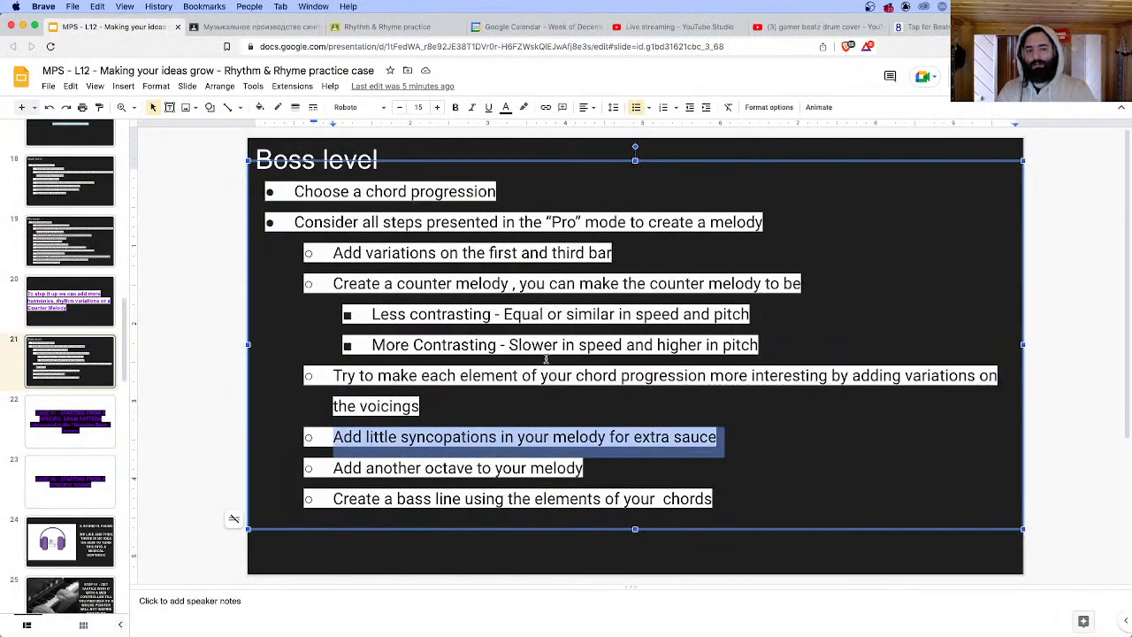
- Switch back to Ableton Live, open the melody clip at bar 55 on the second Grand Piano track and play it
mouse_move(449, 610)
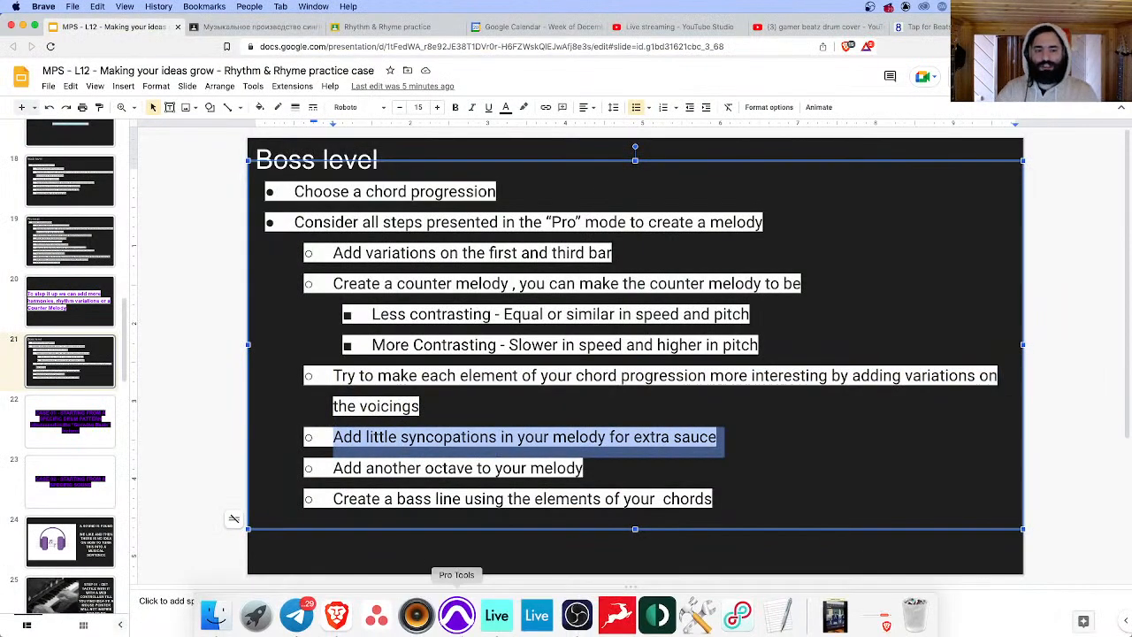
click(497, 613)
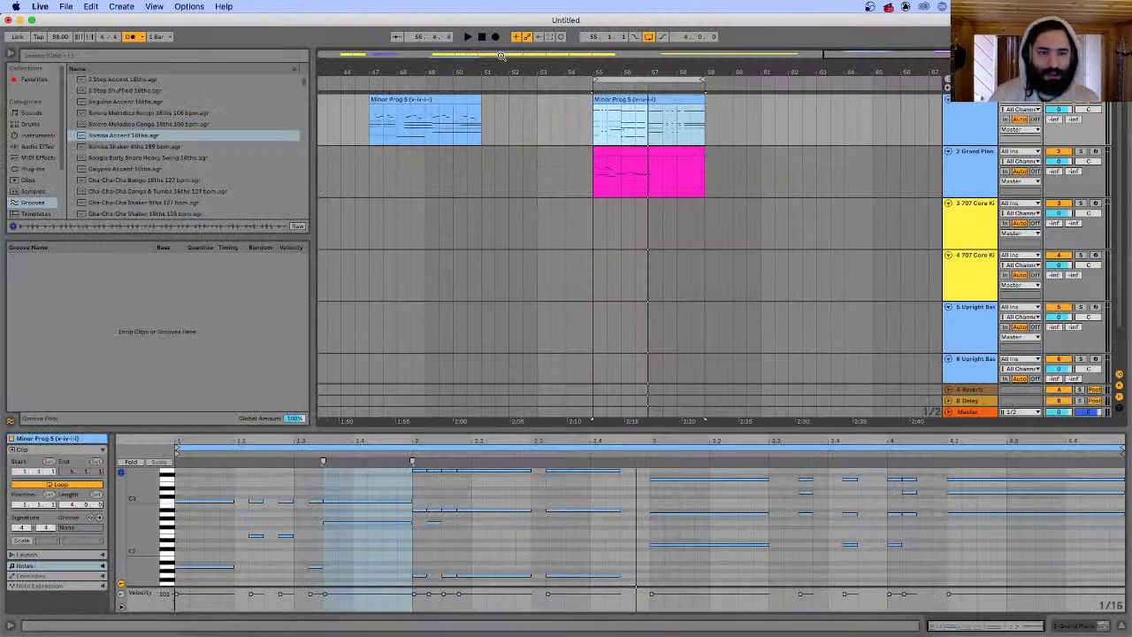
click(631, 151)
click(478, 548)
click(363, 554)
key(space)
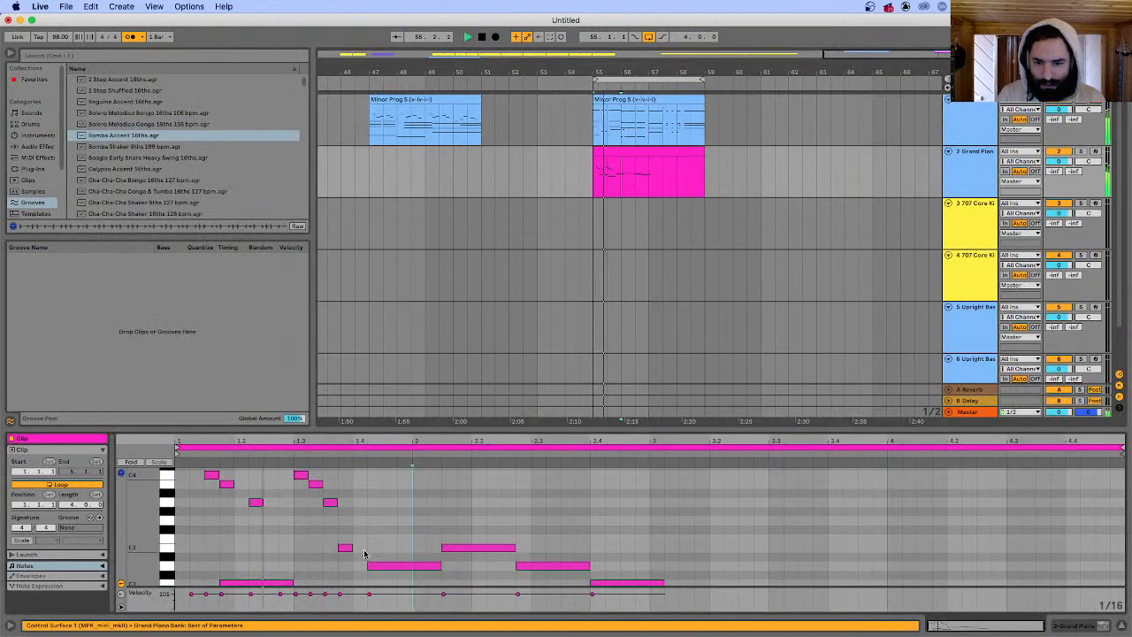
- Add a sixteenth G3 note at 2.1.2 just before the long E3 melody note and listen to the syncopation
drag(330, 545, 354, 570)
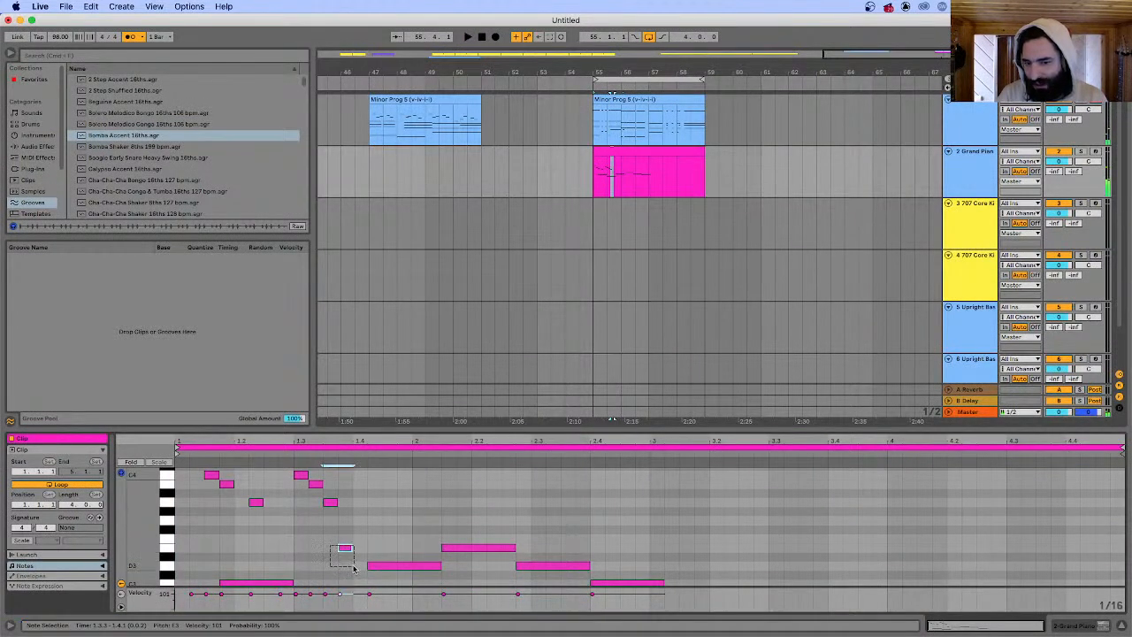
click(346, 520)
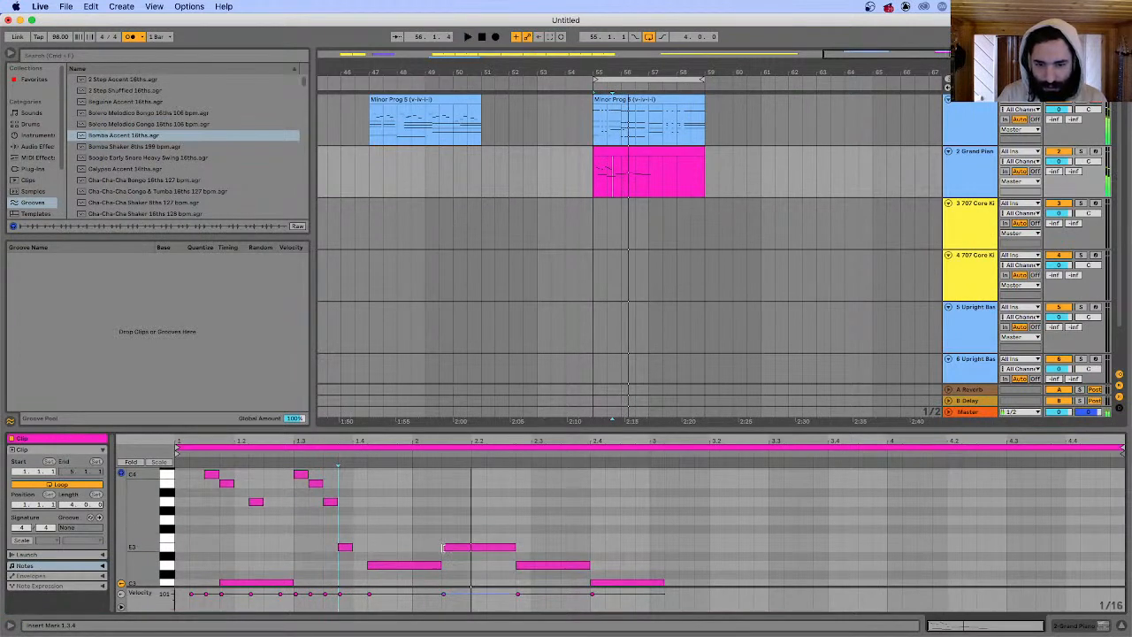
click(470, 548)
drag(467, 549, 442, 521)
click(339, 516)
key(space)
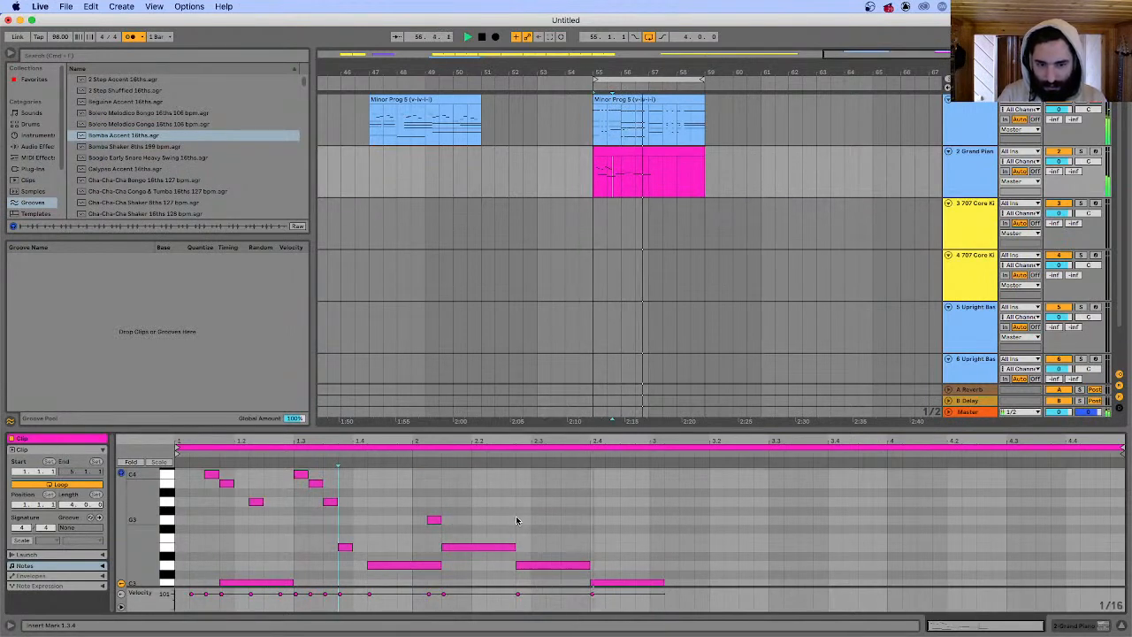
- Highlight the Boss level point about adding another octave to the melody in the Brave slides and return to Ableton Live
key(super+Tab)
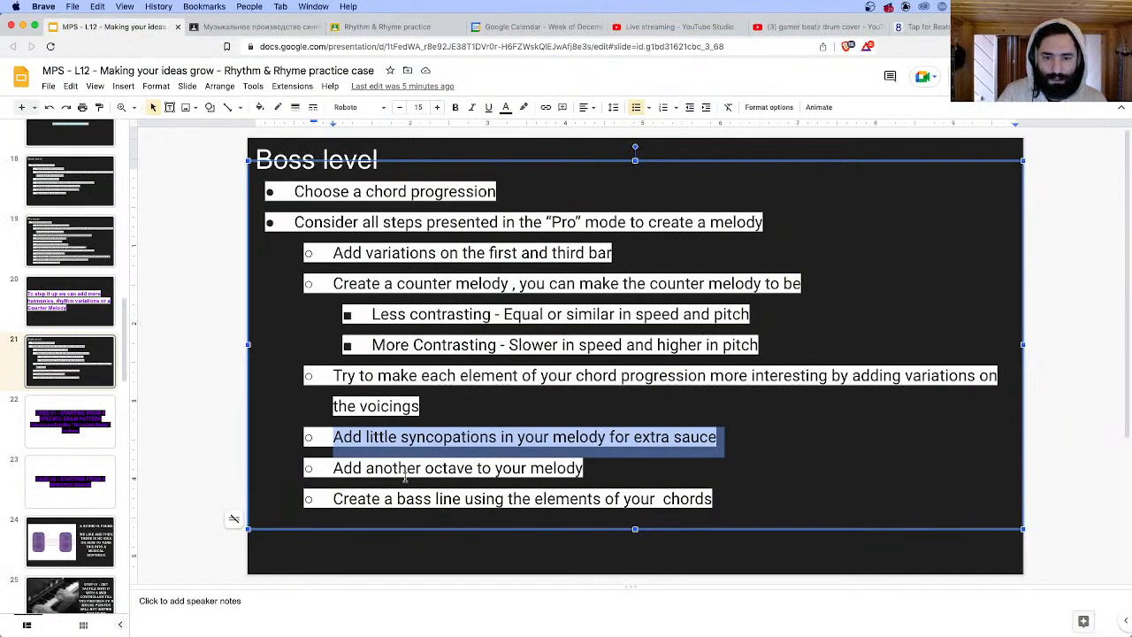
triple_click(405, 469)
mouse_move(497, 620)
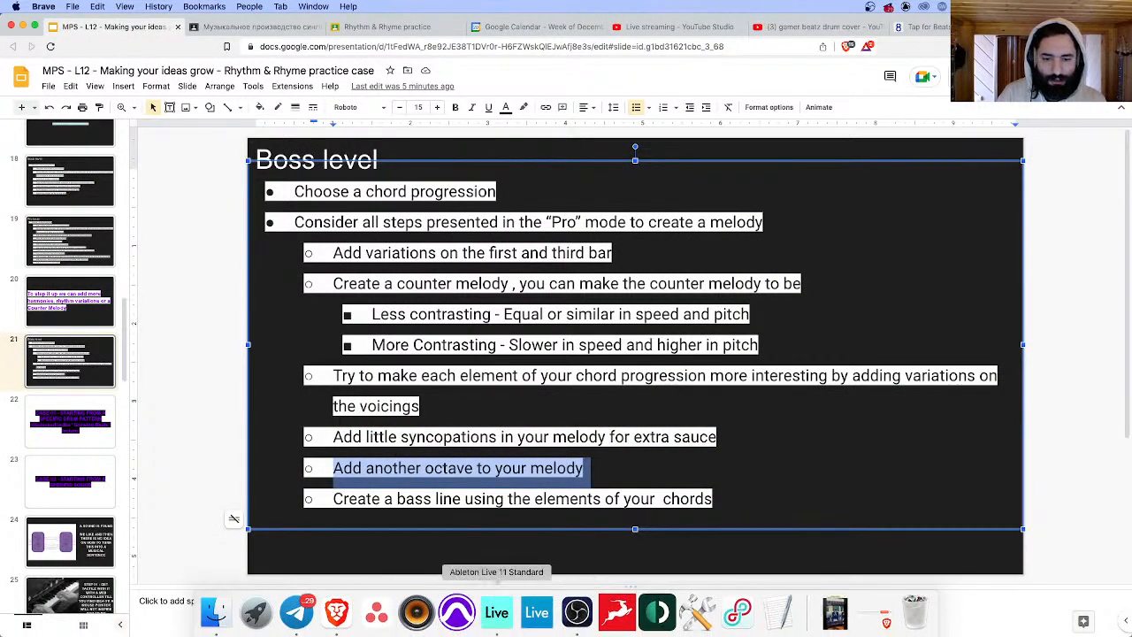
click(531, 608)
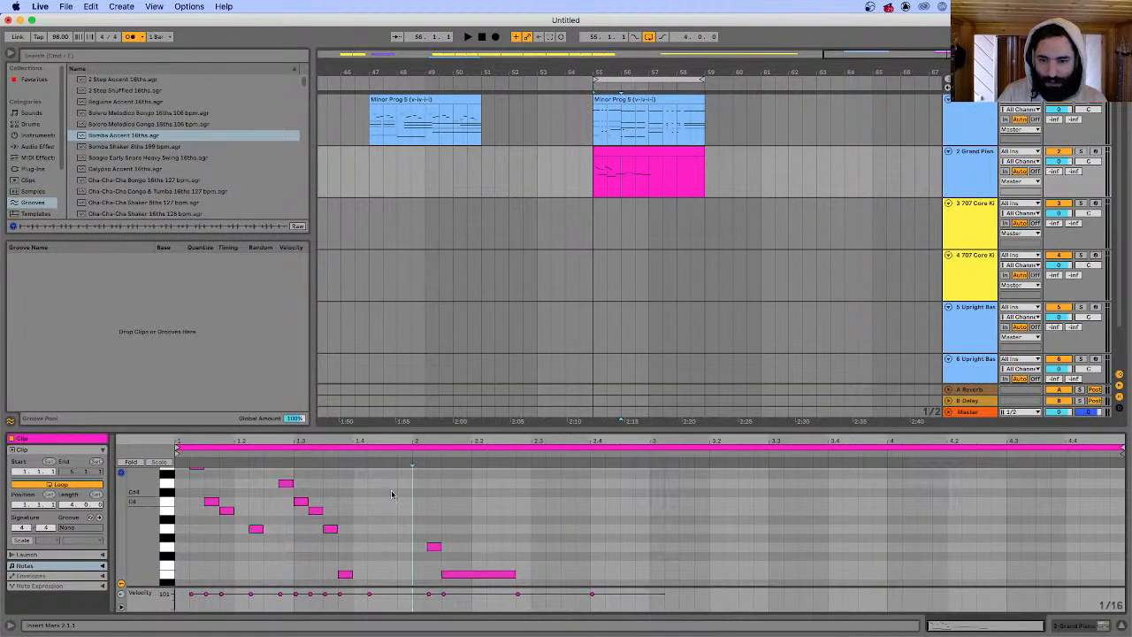
- Copy all the melody notes one octave up, keeping the originals, and listen to the doubled melody
scroll(385, 496, up, 2)
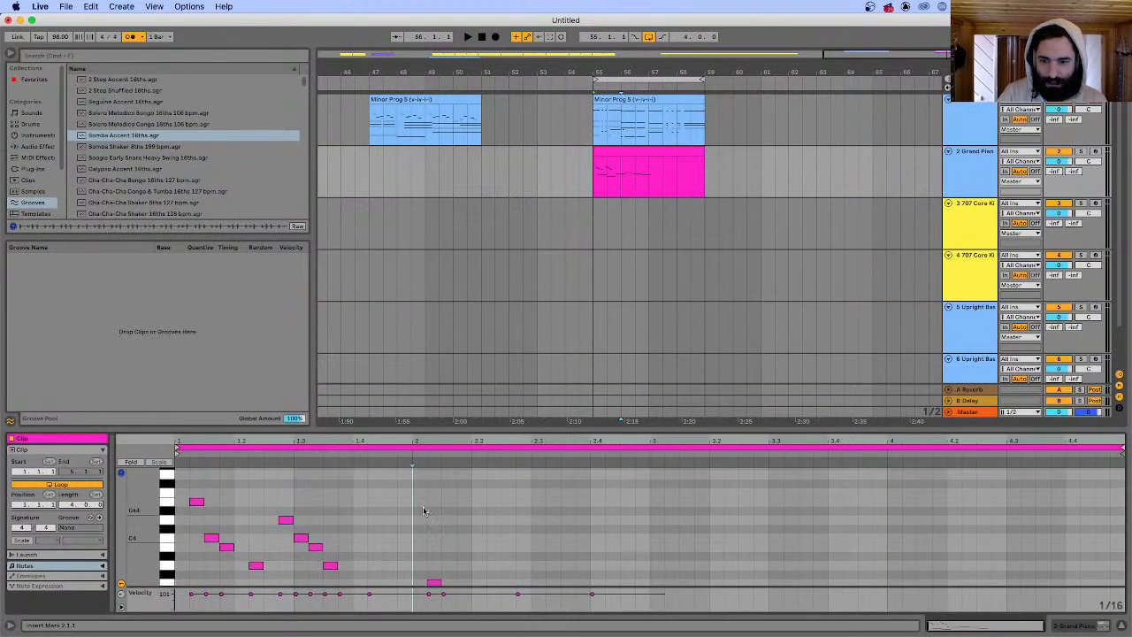
key(super+a)
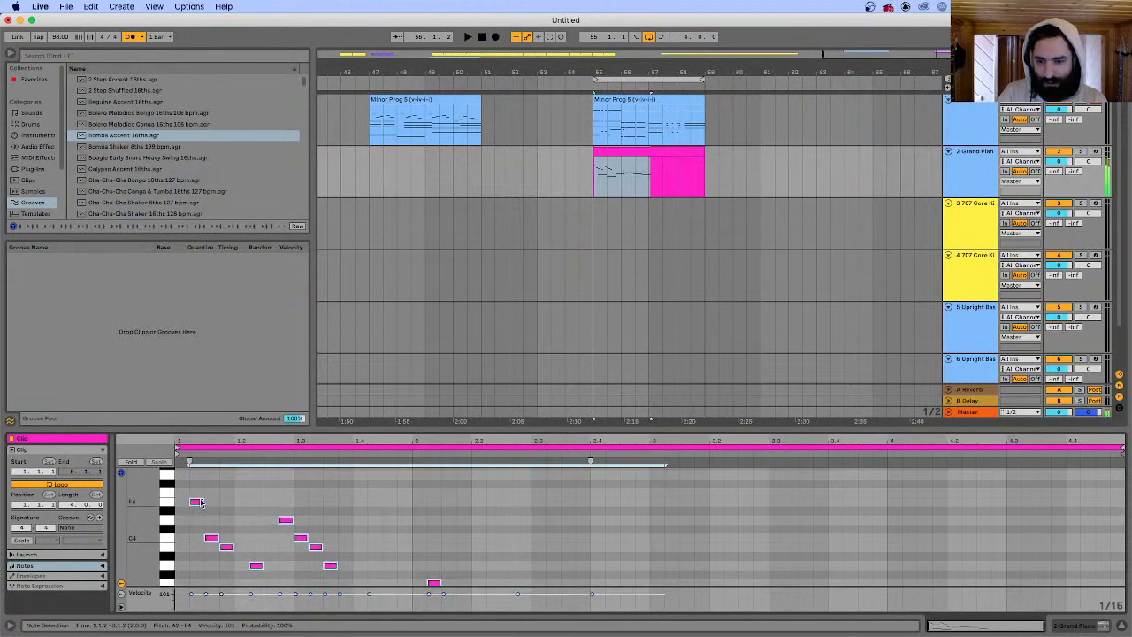
drag(201, 503, 203, 469)
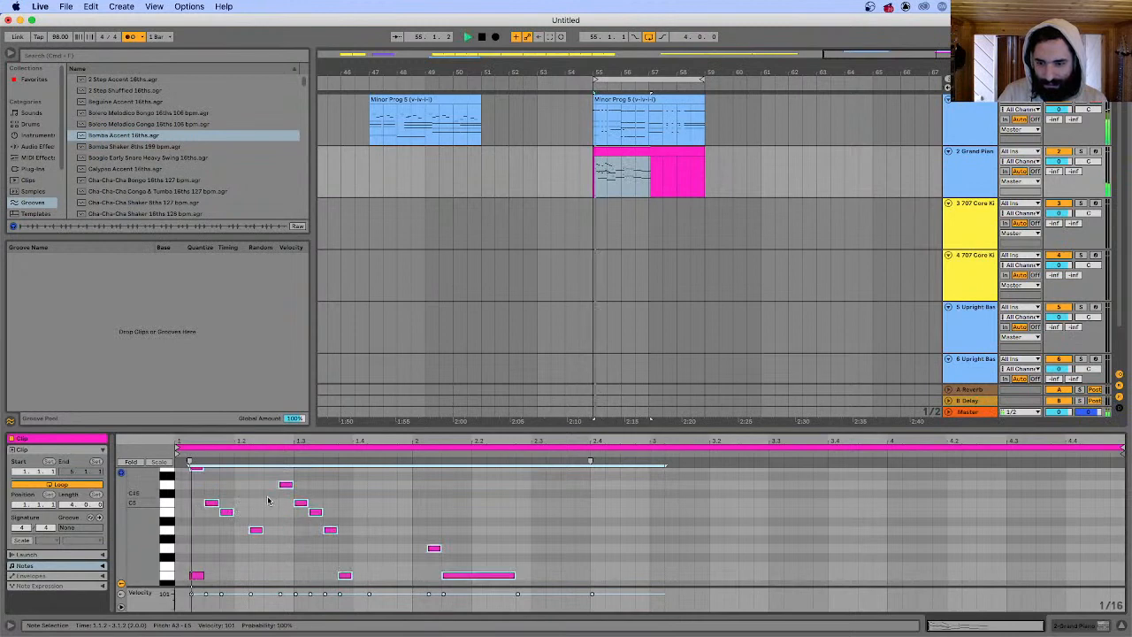
scroll(485, 517, down, 2)
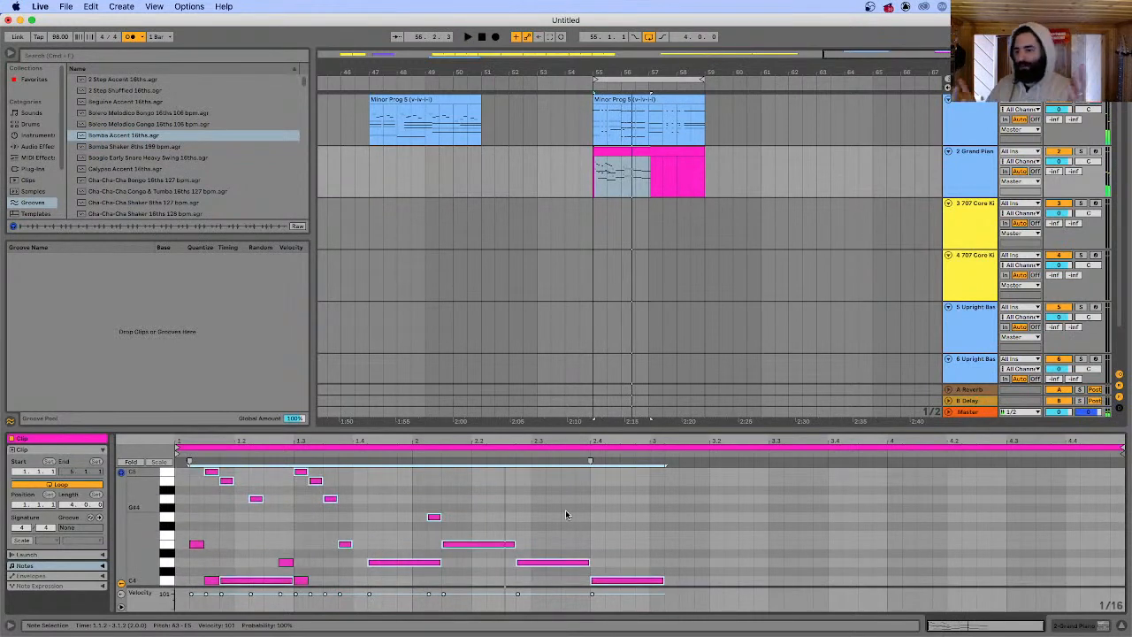
- Highlight the Boss level point about creating a bass line from the chords in the Brave slides and return to Ableton Live
key(super+Tab)
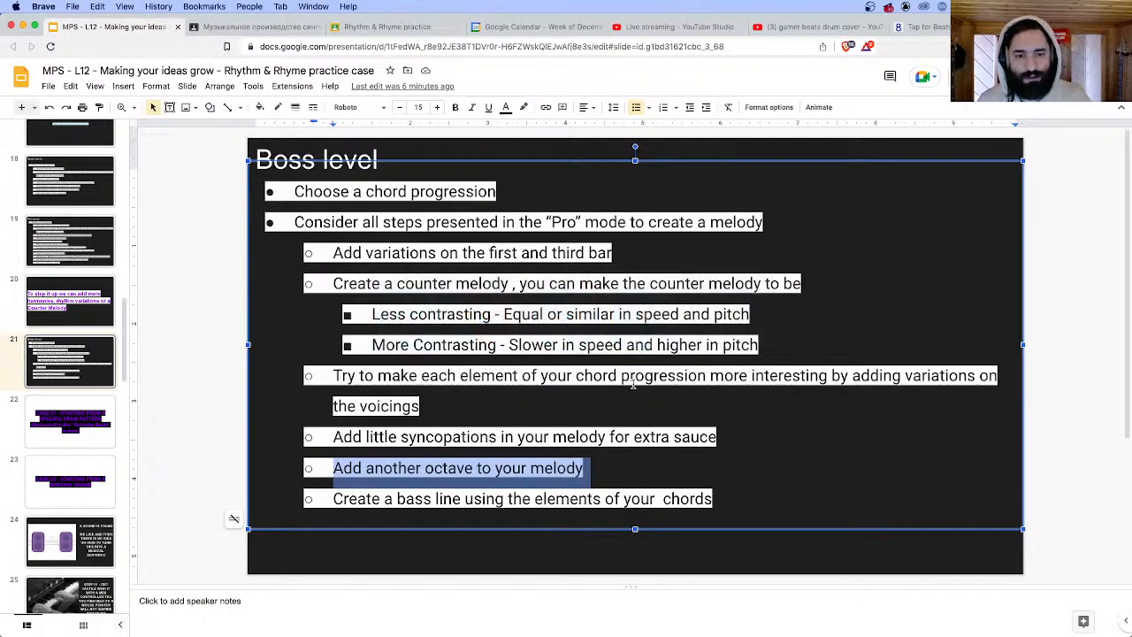
click(443, 499)
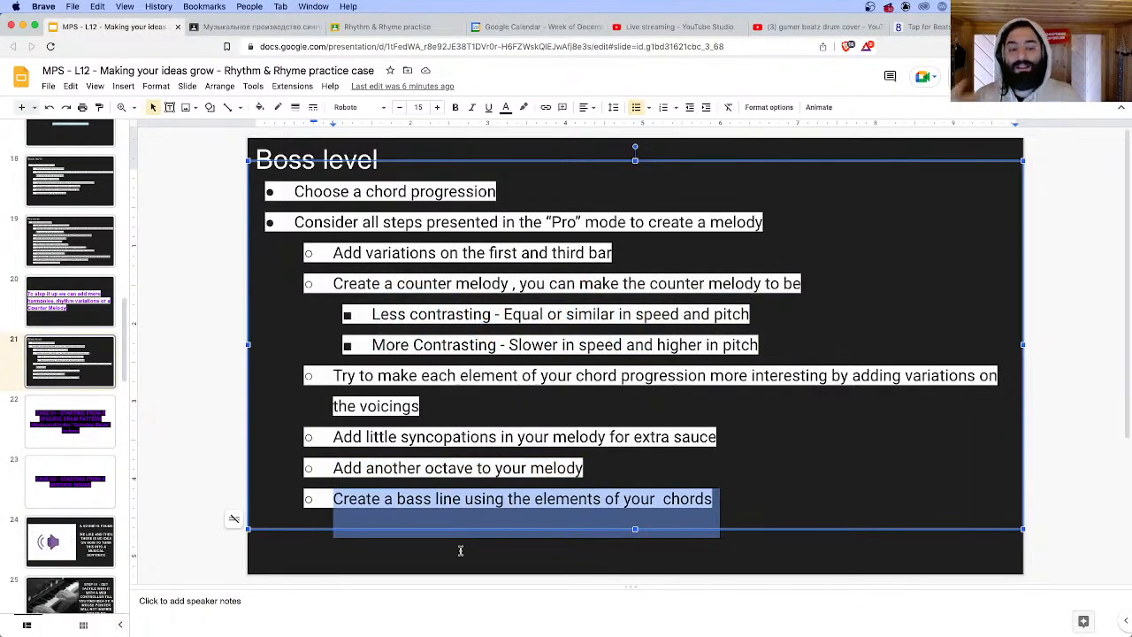
mouse_move(376, 633)
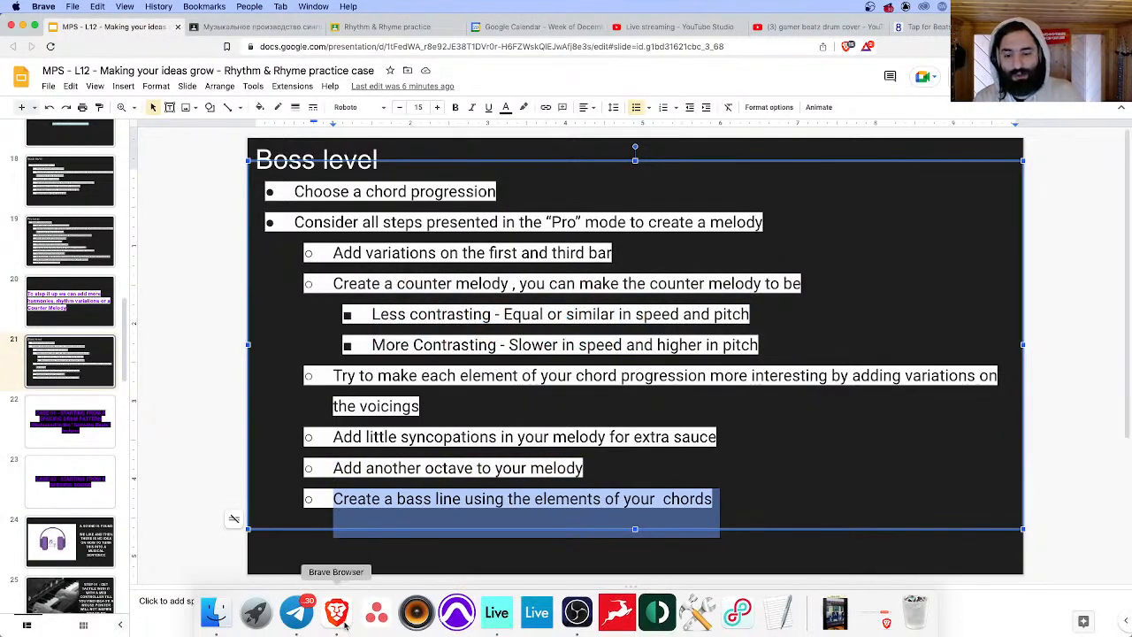
click(496, 612)
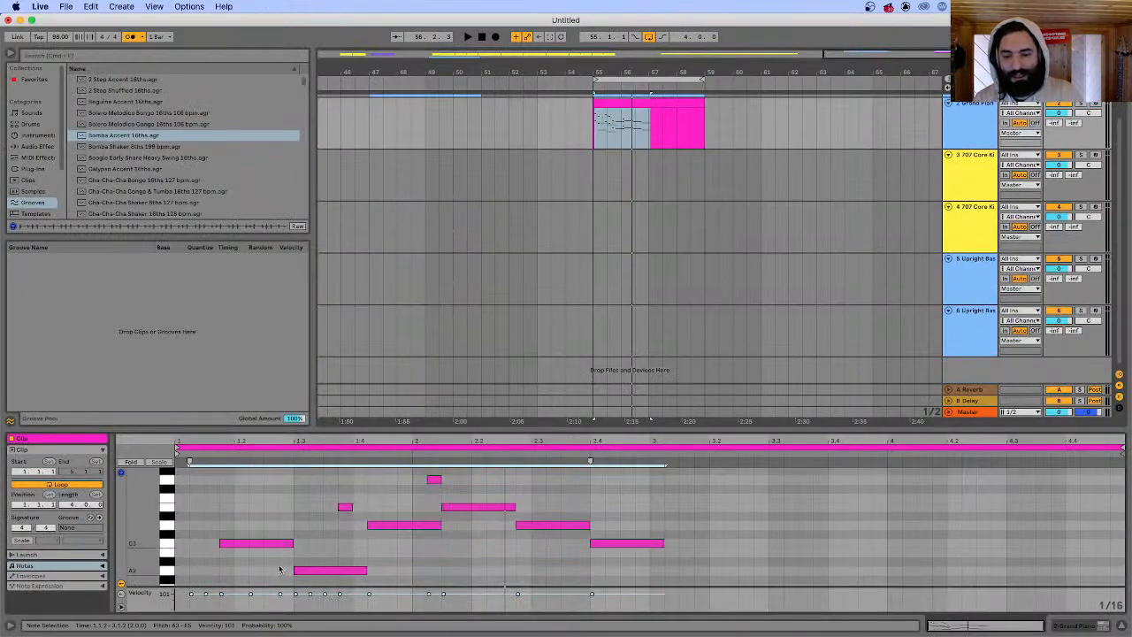
- Copy the lowest A, G and D chord notes of the bar 55 Minor Prog 5 clip one octave down as a bass line
scroll(278, 569, down, 5)
scroll(664, 144, up, 2)
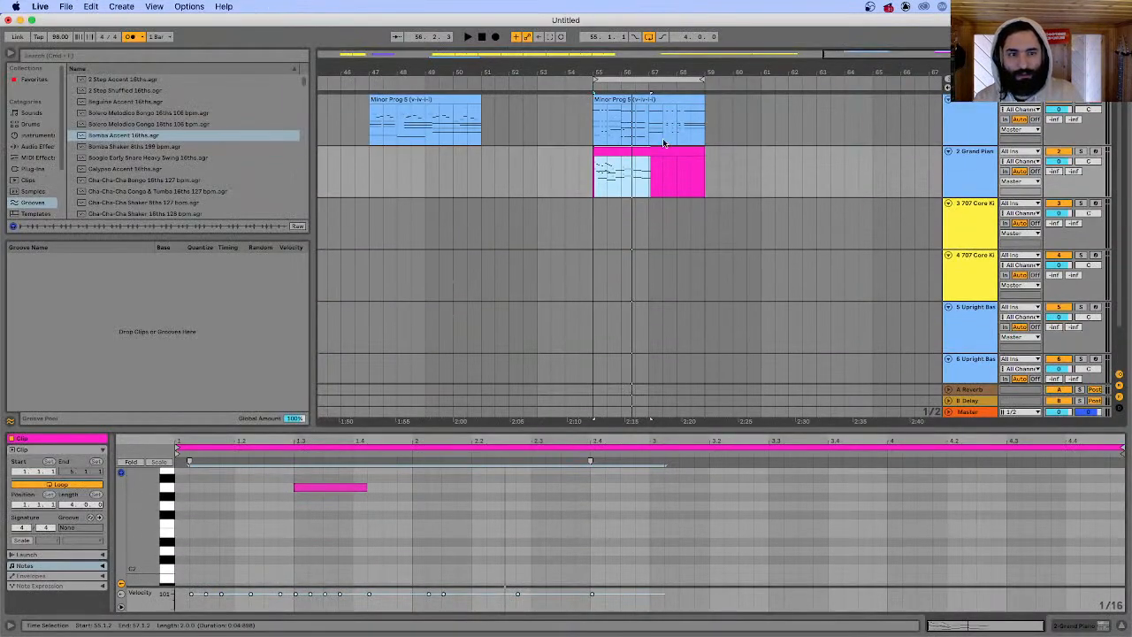
click(648, 102)
scroll(169, 502, down, 4)
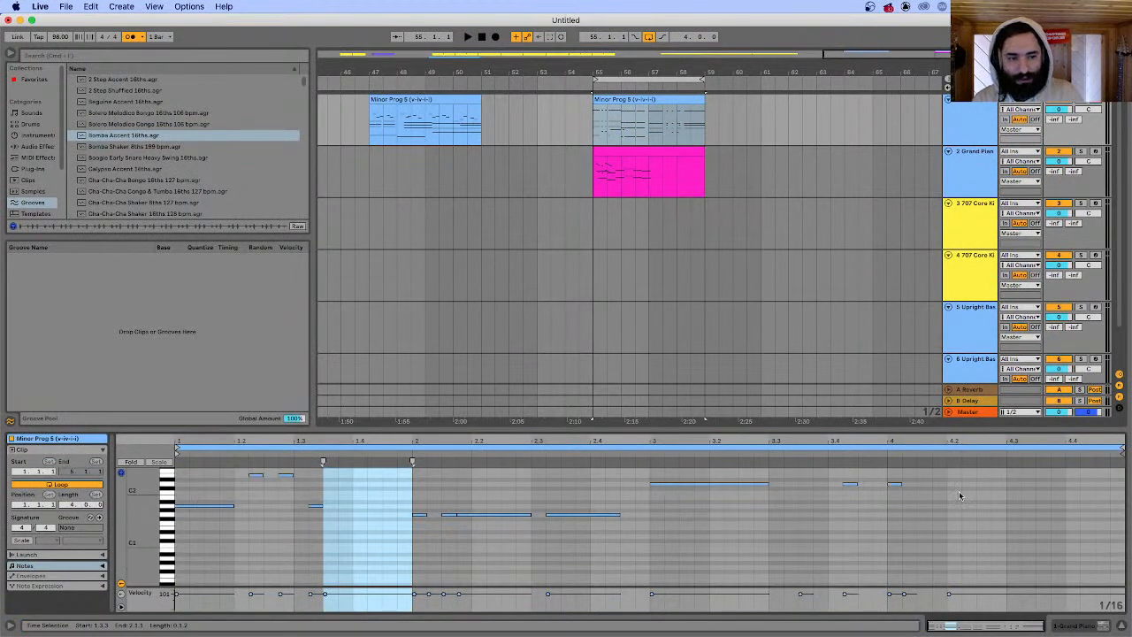
drag(959, 496, 245, 552)
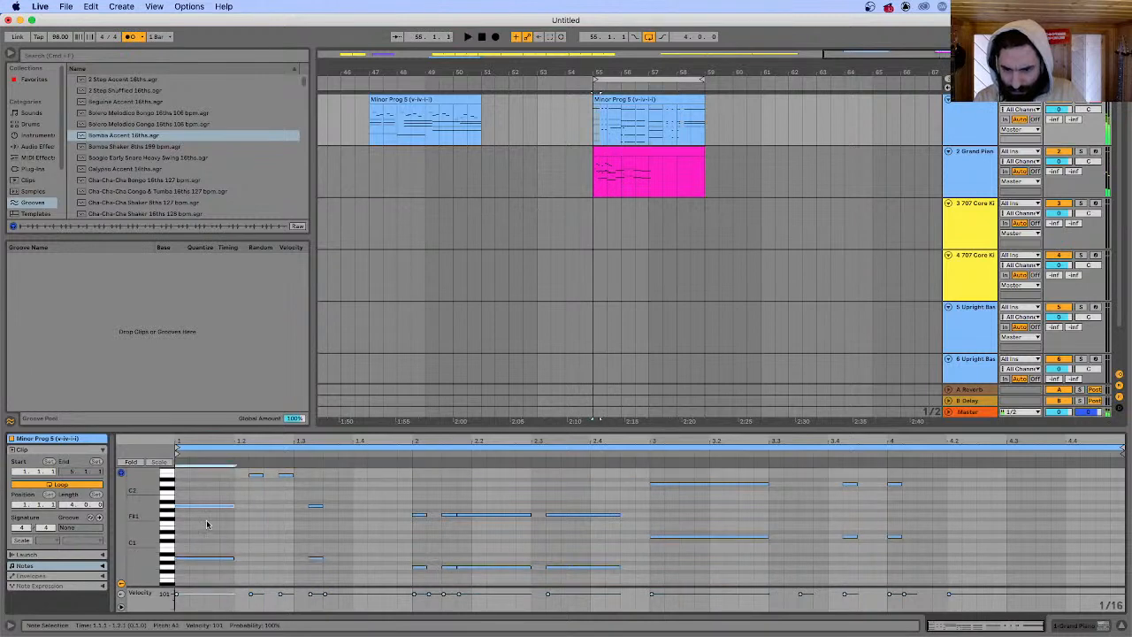
- Shorten the first A0 bass note to an eighth, and add a sixteenth C1 at 1.1.4 and an eighth A0 at 1.2.1
click(210, 560)
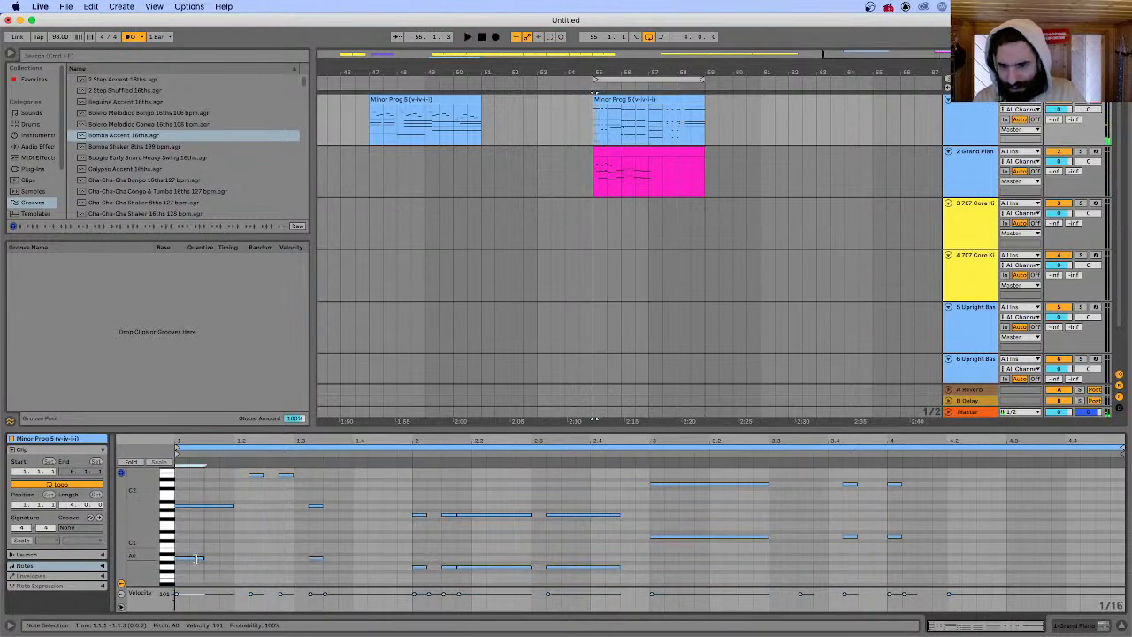
drag(194, 561, 226, 539)
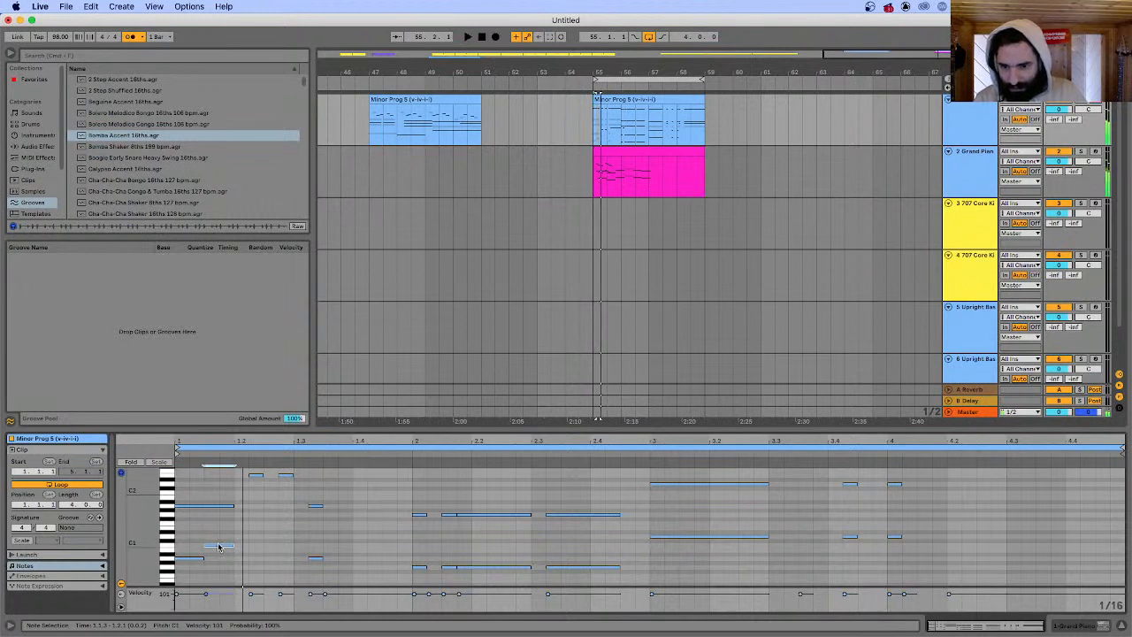
drag(223, 545, 237, 549)
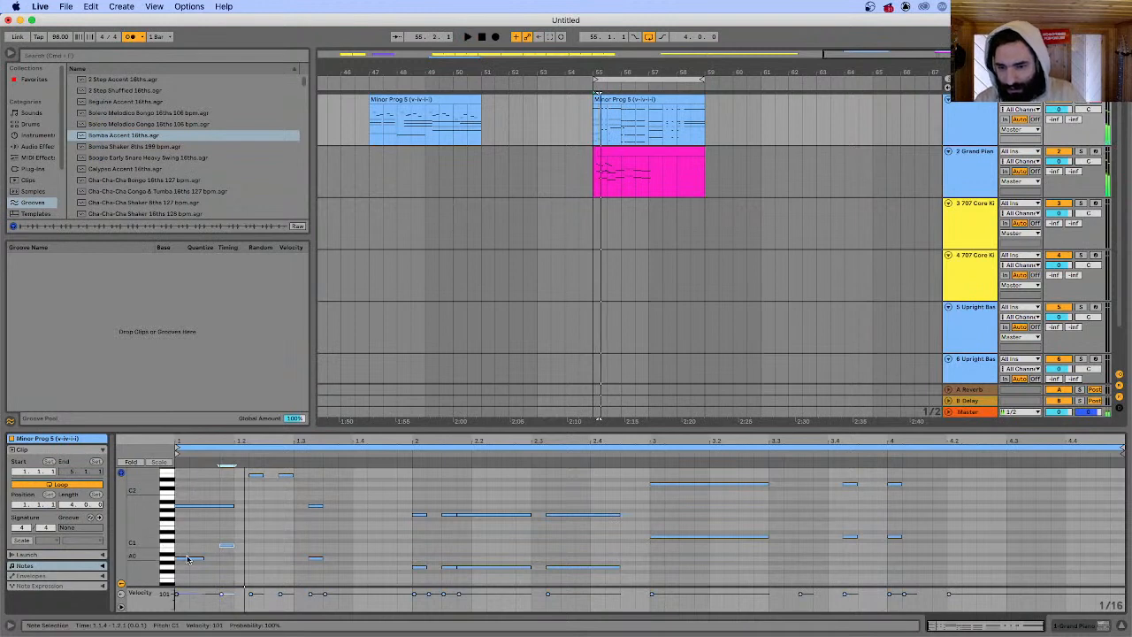
double_click(243, 564)
drag(249, 568, 250, 561)
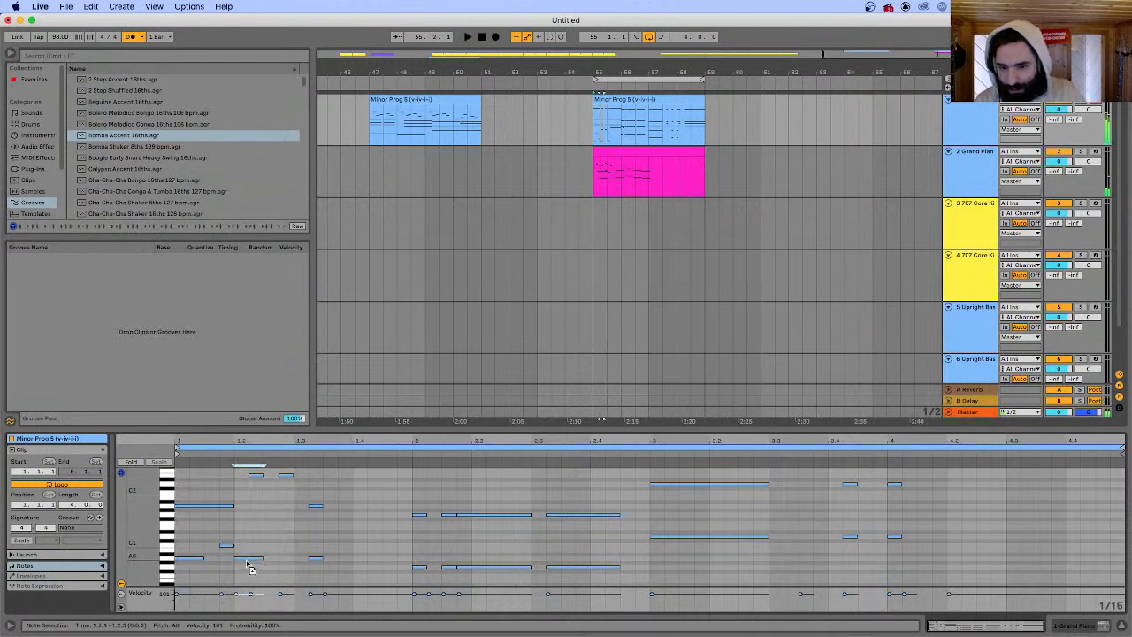
- Copy the short A0 bass note at 1.3.2 to E1 at 1.3.3 and listen to it
click(317, 559)
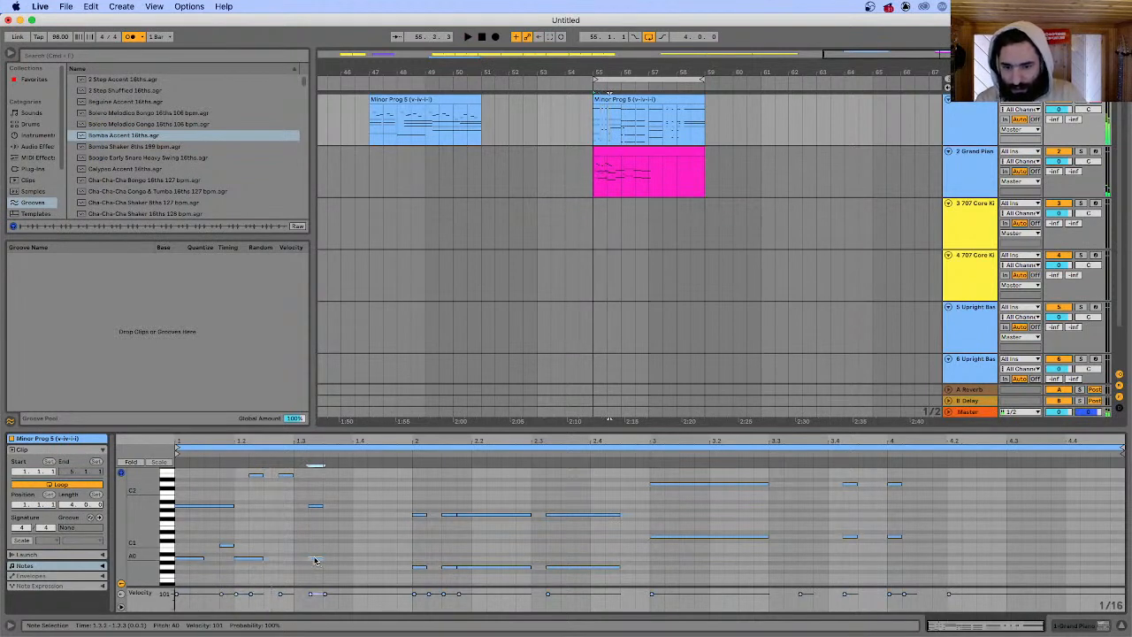
drag(317, 559, 330, 536)
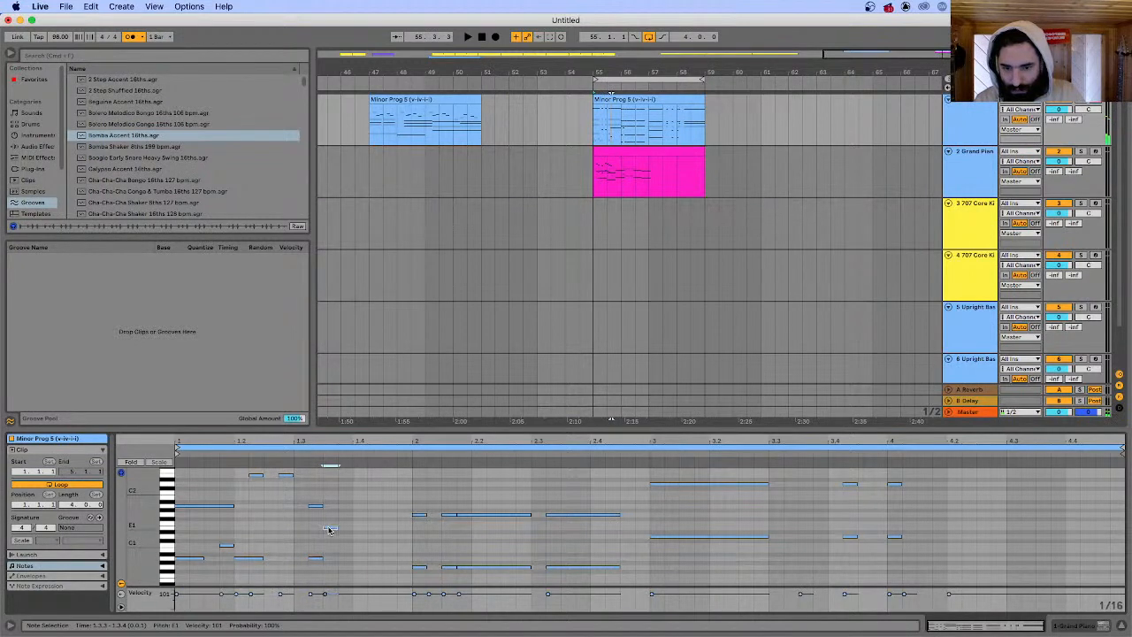
key(space)
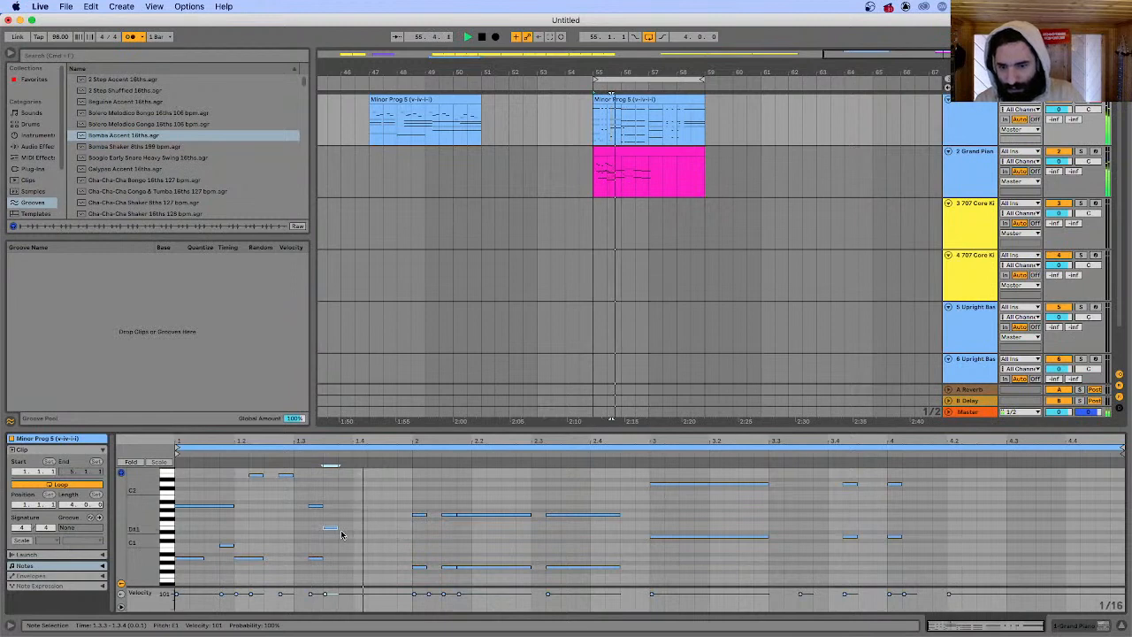
- Copy the short E1 bass note to 1.4.1, lower the copy to C1 and play the bass line
drag(332, 531, 358, 535)
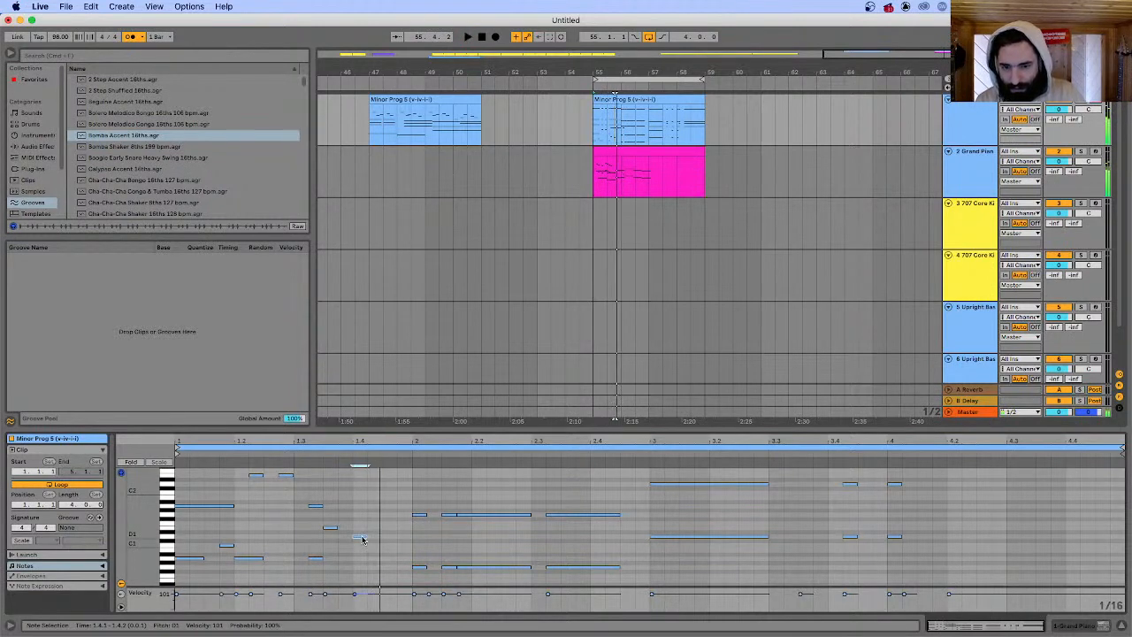
drag(362, 540, 363, 549)
key(space)
key(space)
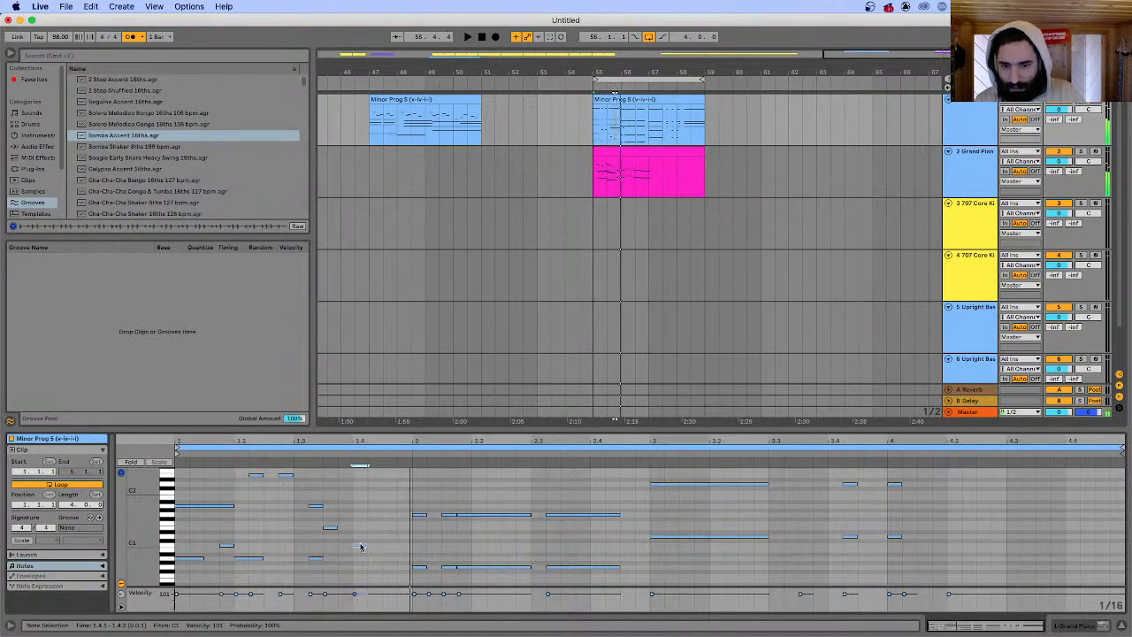
- Try A#0 for the bass note at 1.4.1, settle it on A0 and play the bass line
drag(359, 546, 362, 553)
key(space)
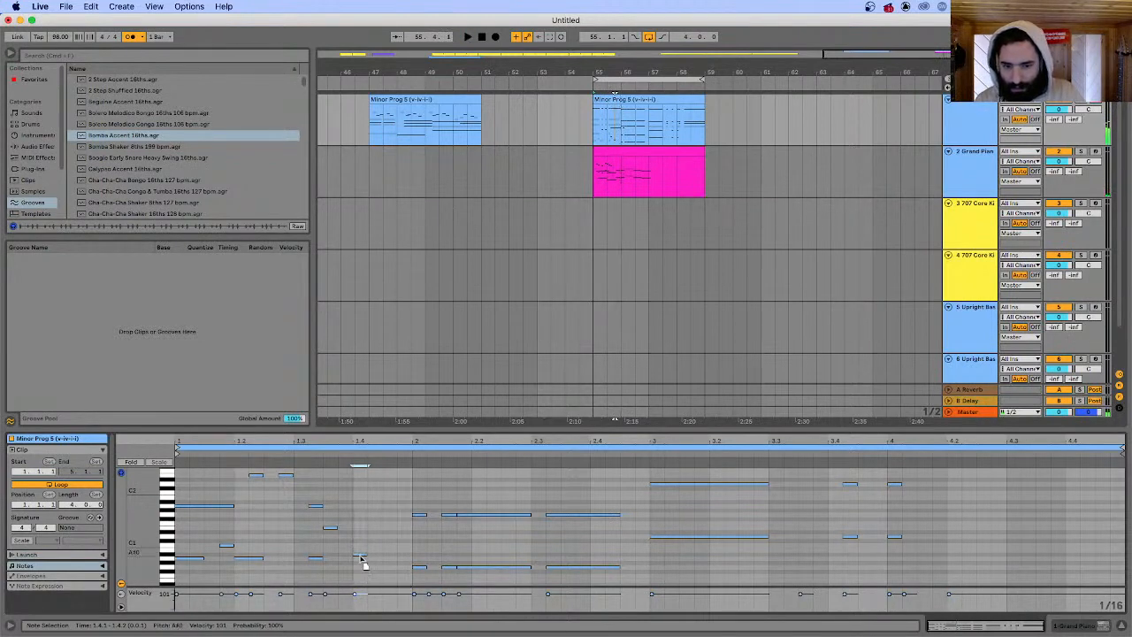
key(space)
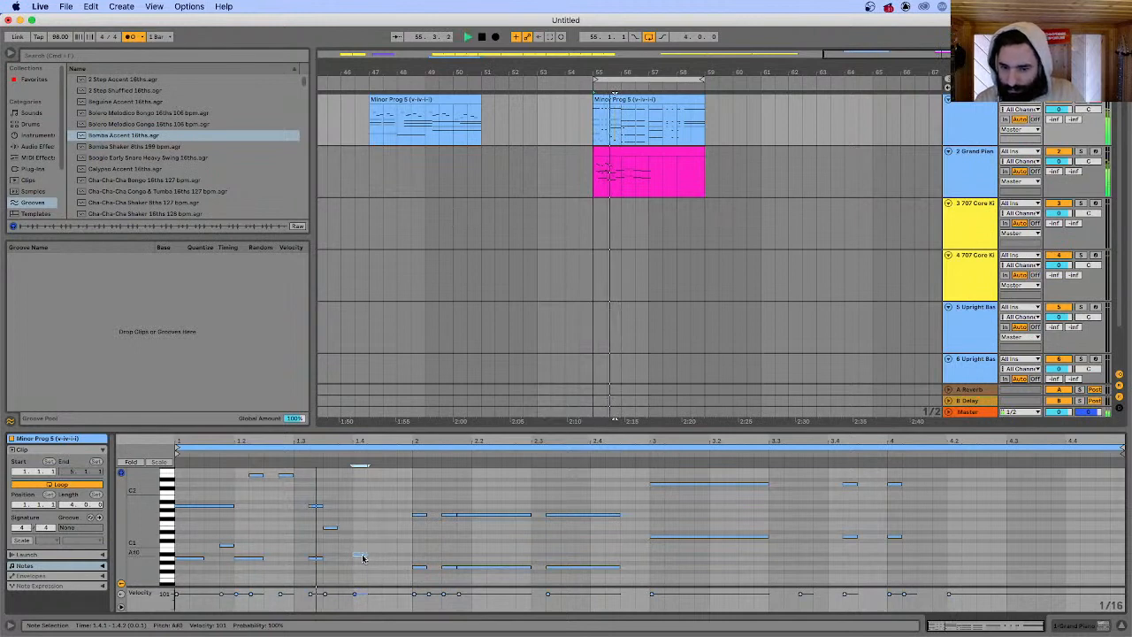
key(space)
drag(361, 558, 363, 564)
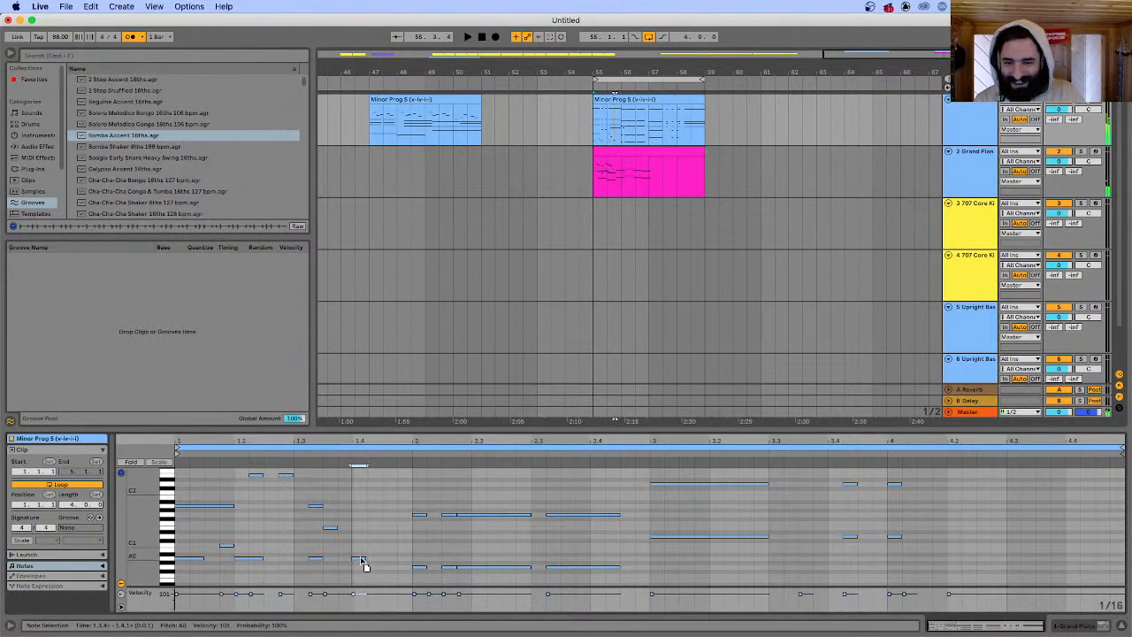
key(space)
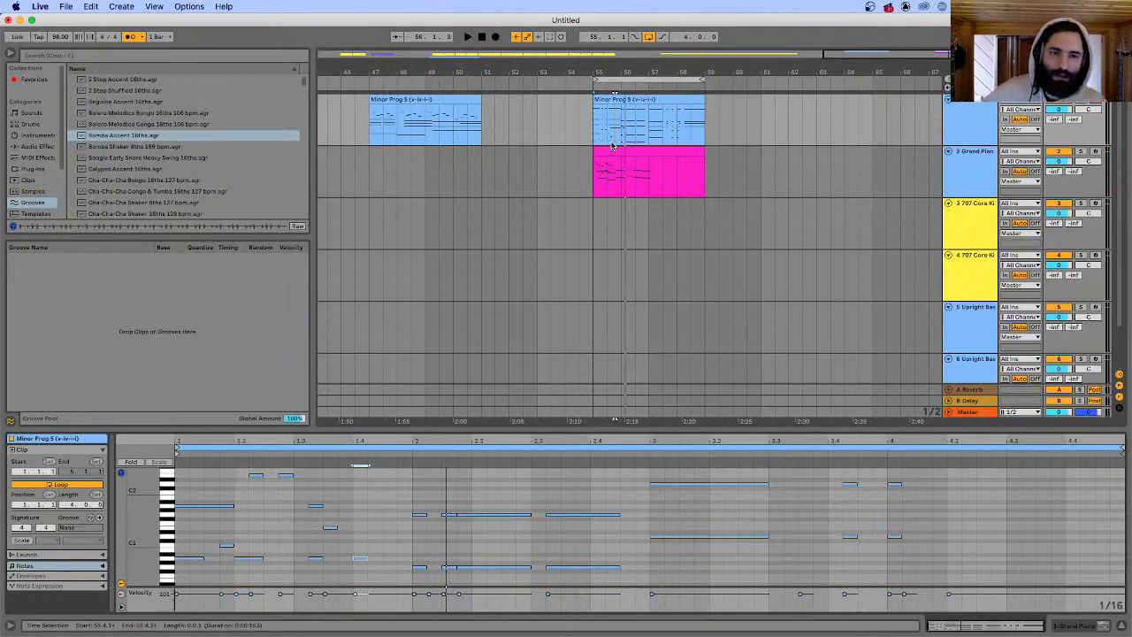
- Select the bar 55 Minor Prog 5 clip and play it from its start together with the melody
key(space)
click(613, 101)
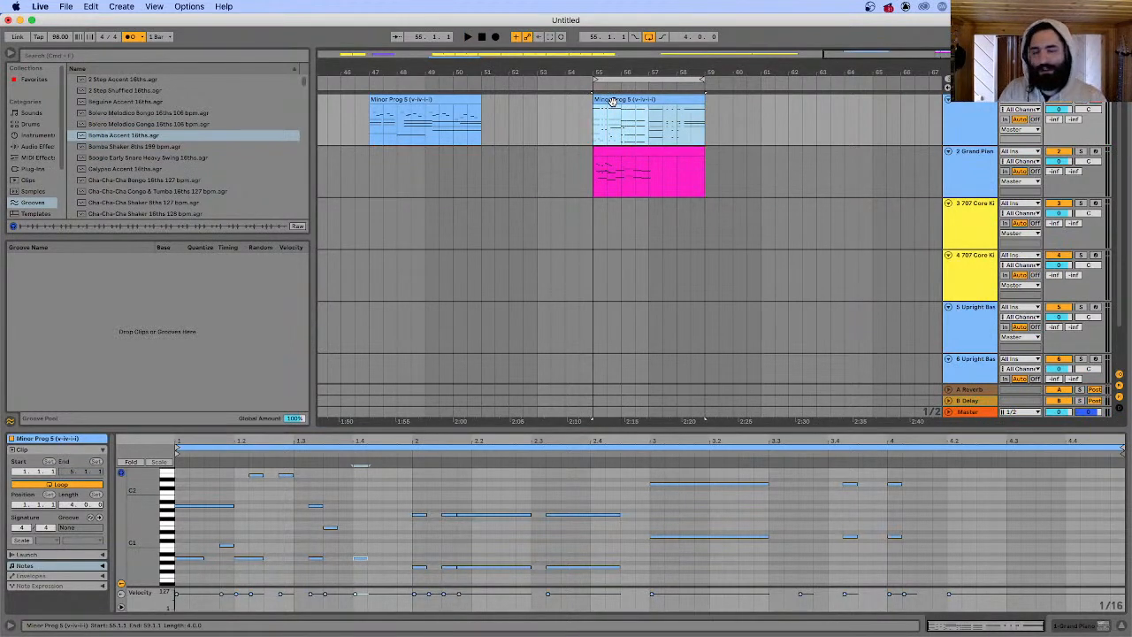
key(space)
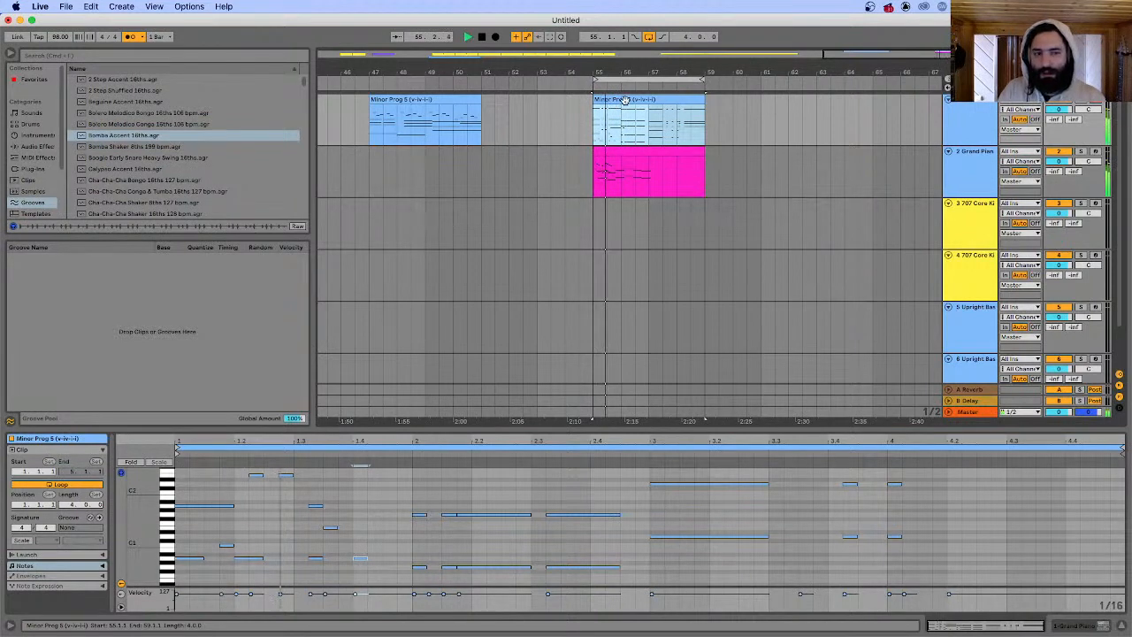
- Stop playback and select the bar 47 Minor Prog 5 clip
key(space)
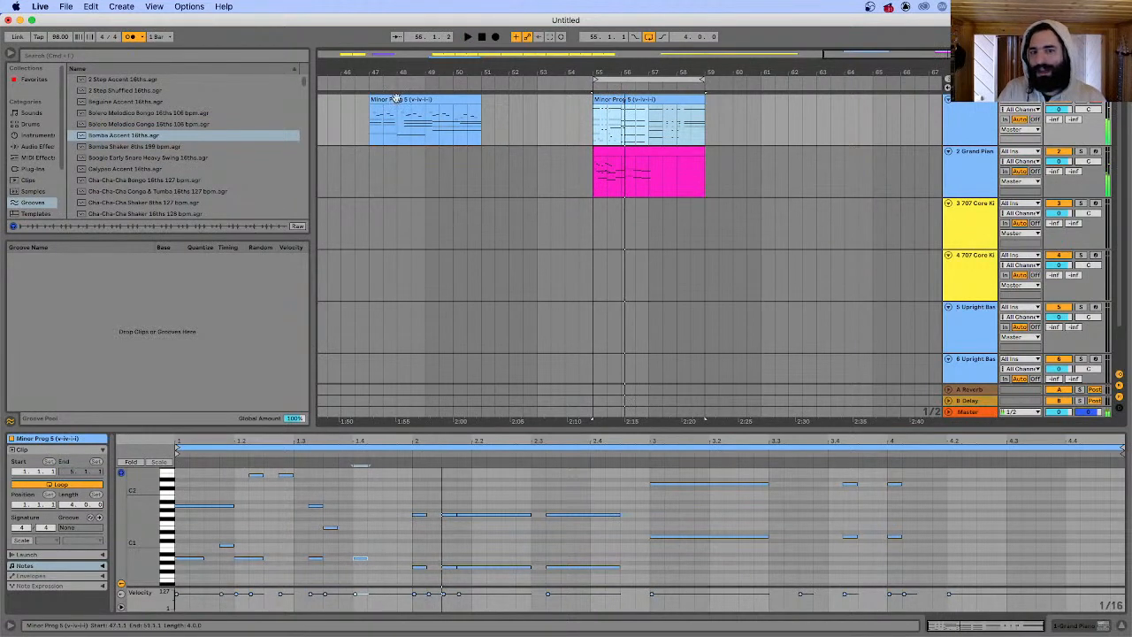
click(402, 99)
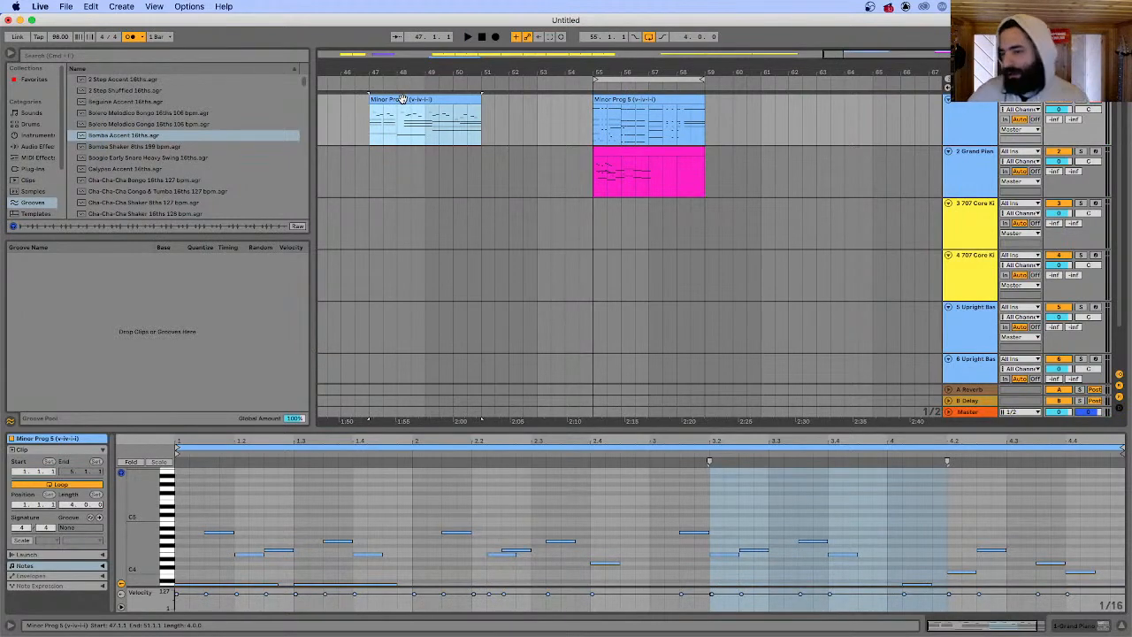
- Switch to the lecture presentation in Brave and check the Case 01 and Case 02 title slides and their neighbours
click(519, 596)
click(337, 612)
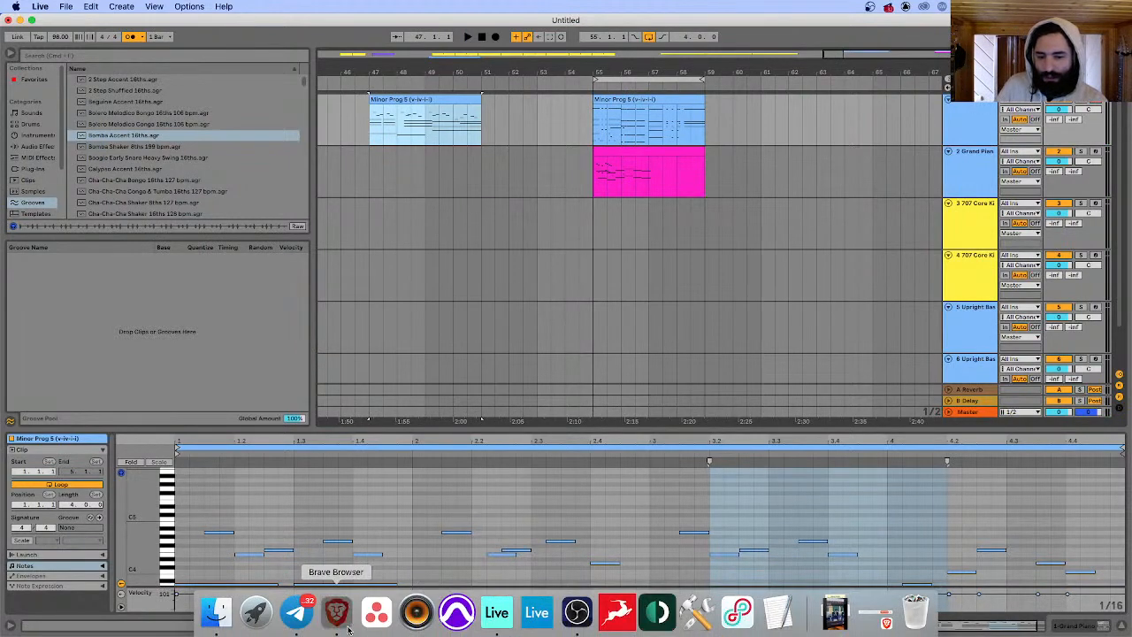
click(62, 482)
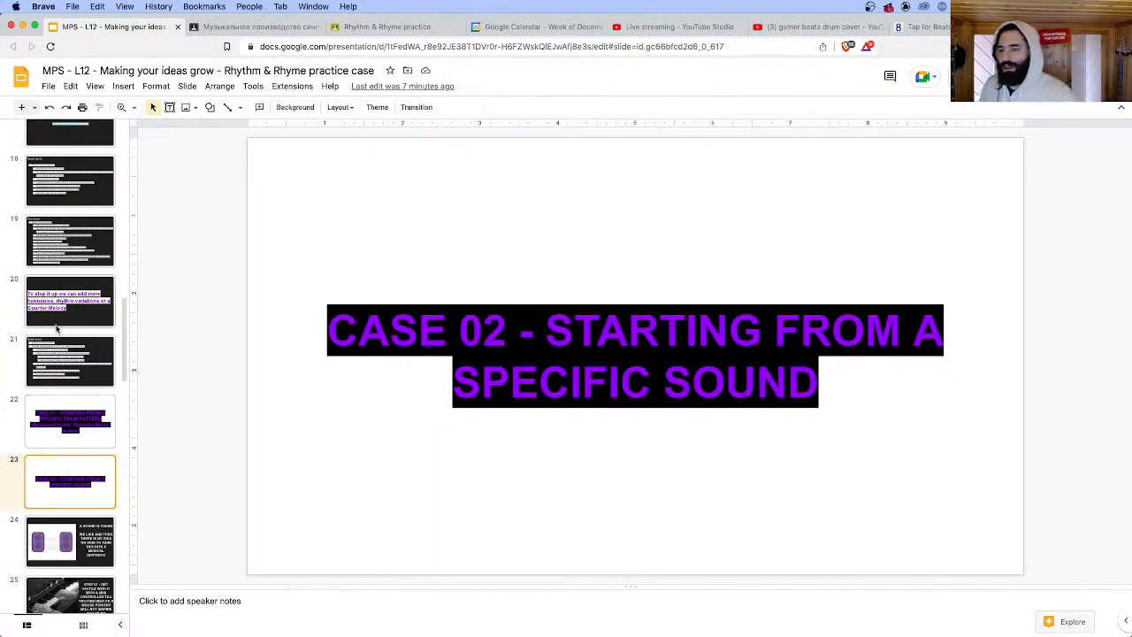
click(66, 367)
click(66, 412)
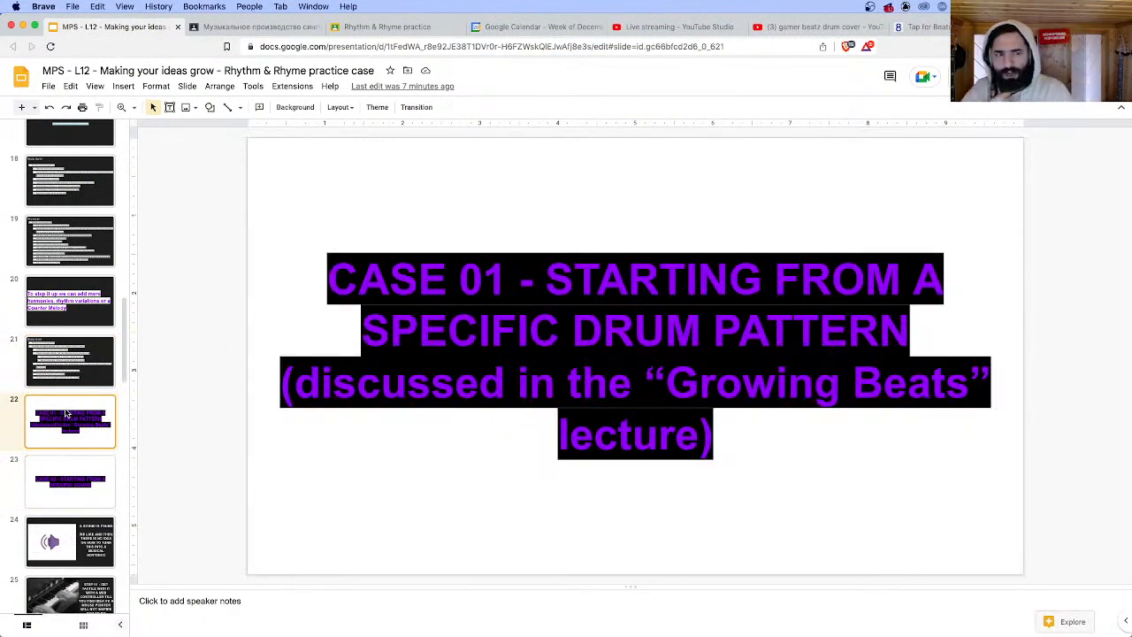
scroll(39, 385, up, 5)
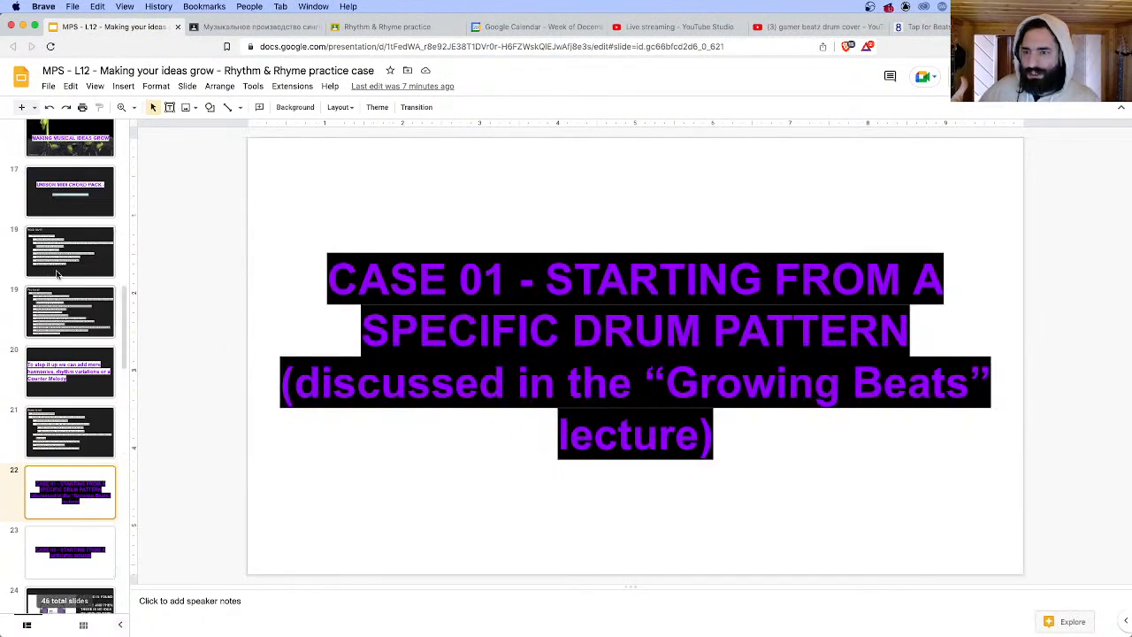
scroll(40, 385, down, 5)
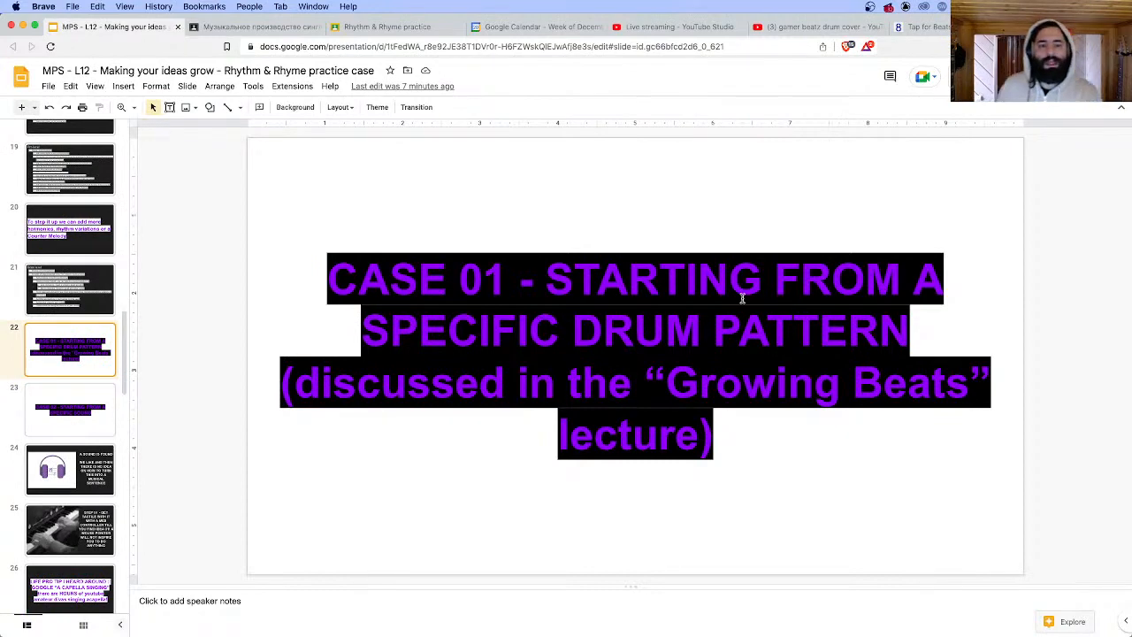
- Review the Boss level slide and the group of slides from Noob level to Boss level
click(75, 305)
scroll(74, 311, up, 3)
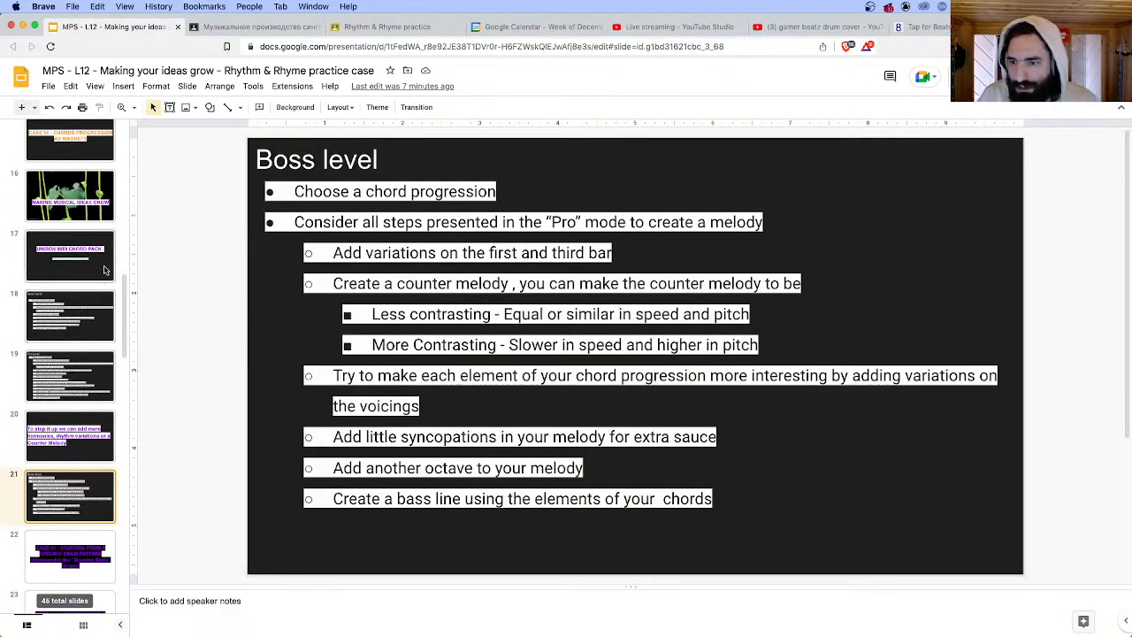
click(75, 311)
scroll(84, 283, down, 3)
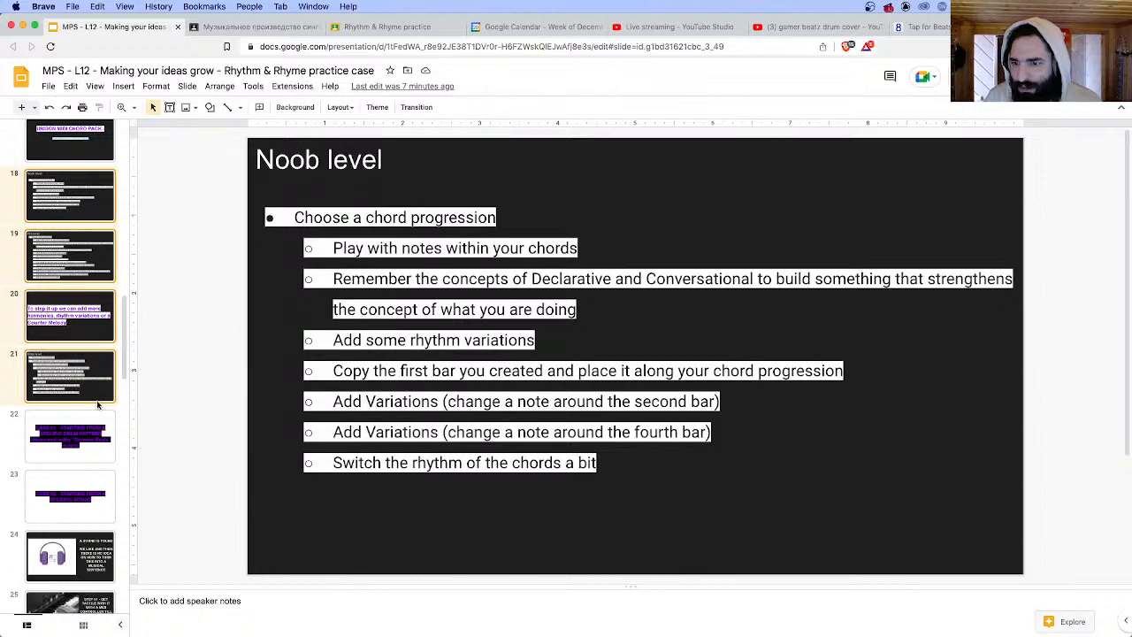
- Duplicate the Case 01 drum pattern title slide and move the copy directly below the Making Musical Ideas Grow slide
click(64, 439)
key(ctrl+d)
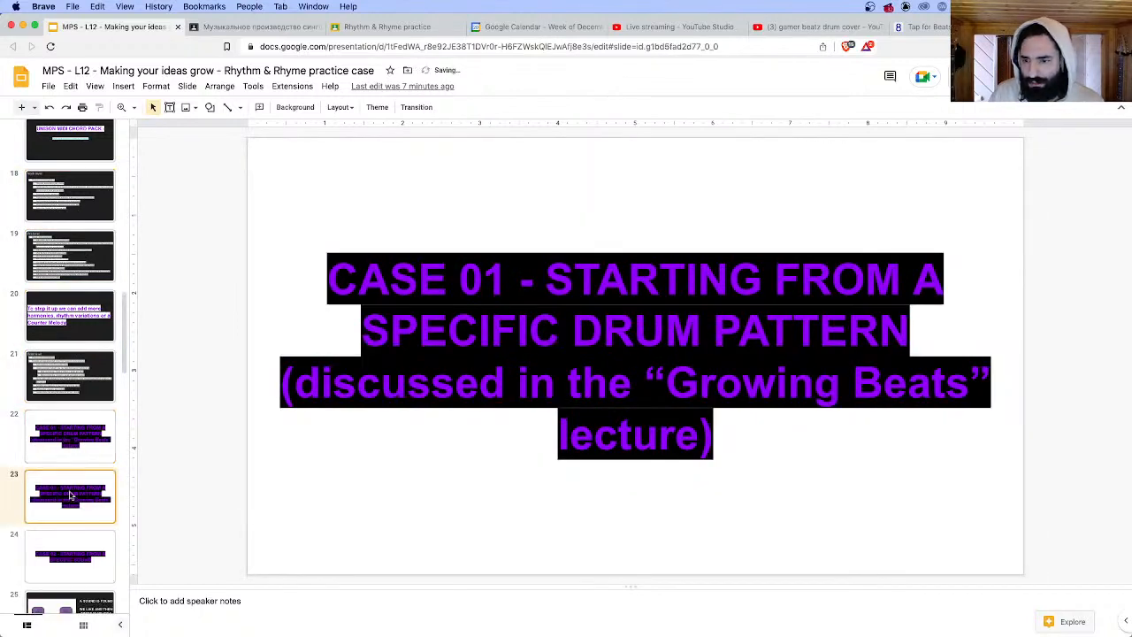
drag(77, 137, 88, 299)
- Retitle slide 17 as "CASE 01 - Create a new melody out of a chord progression" with "(Noob / Pro / Boss)" on its own line
click(562, 298)
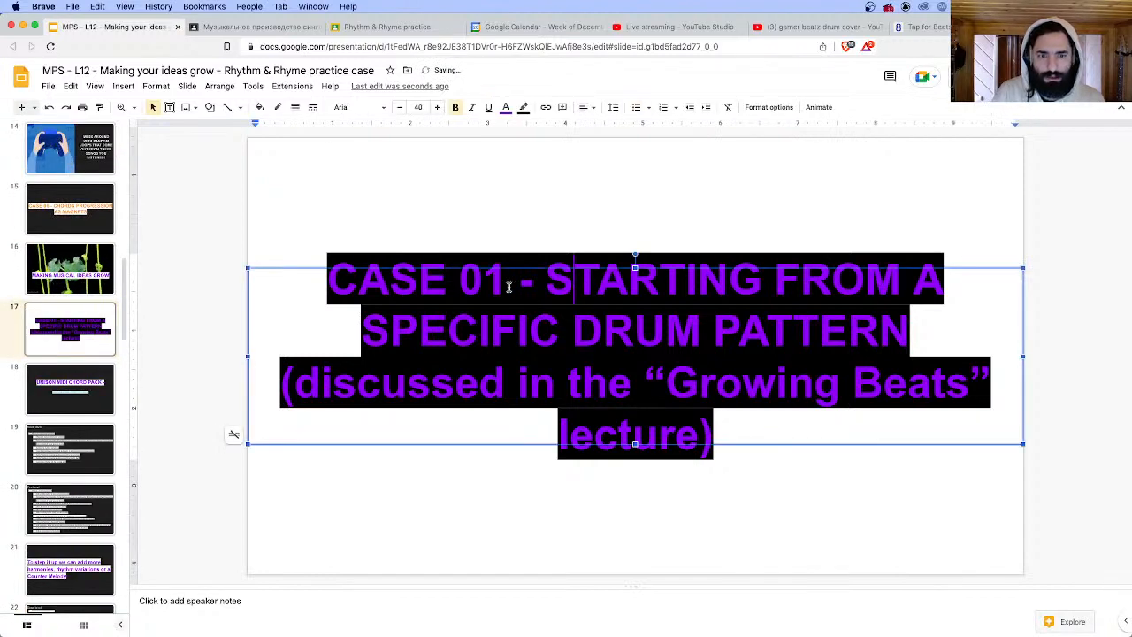
drag(544, 282, 797, 437)
text(Crea)
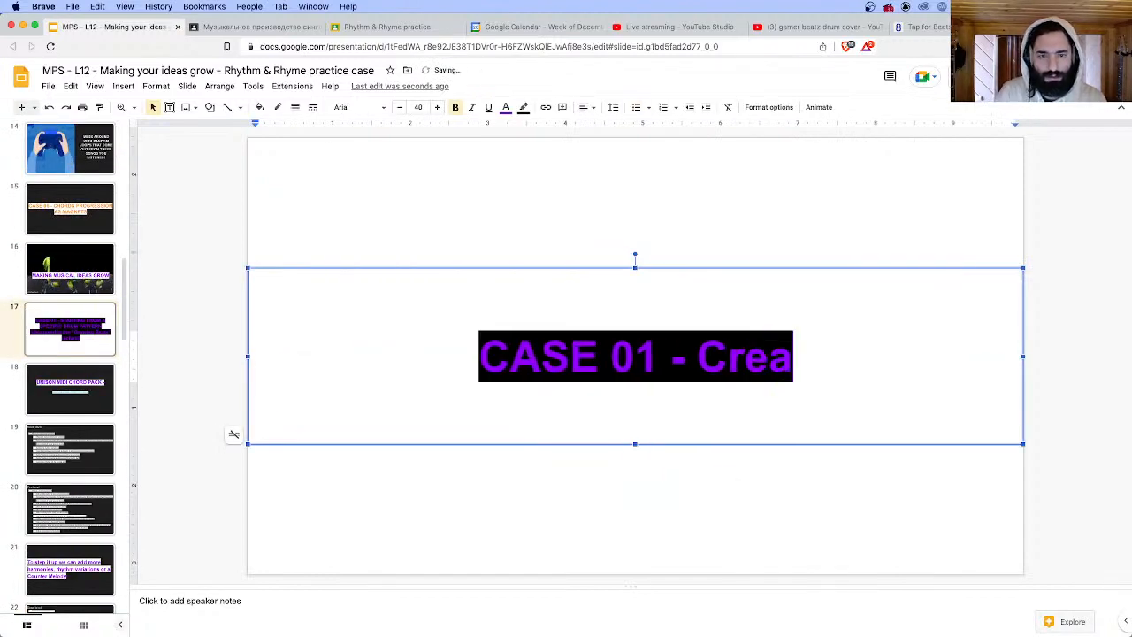
text(te a new melody)
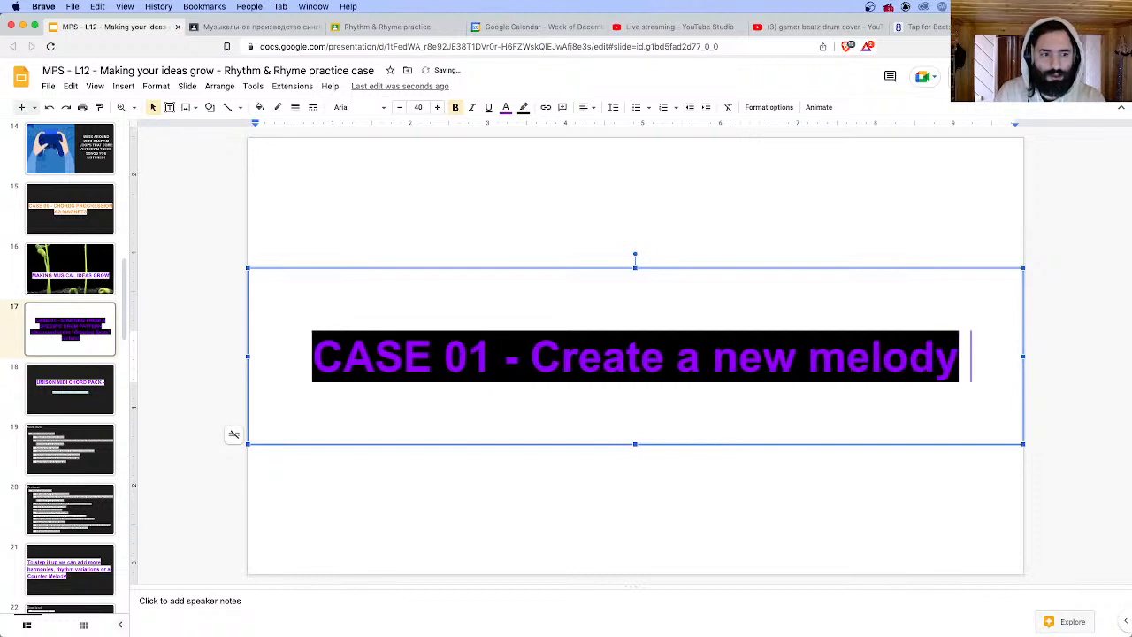
text( out of a chord progr)
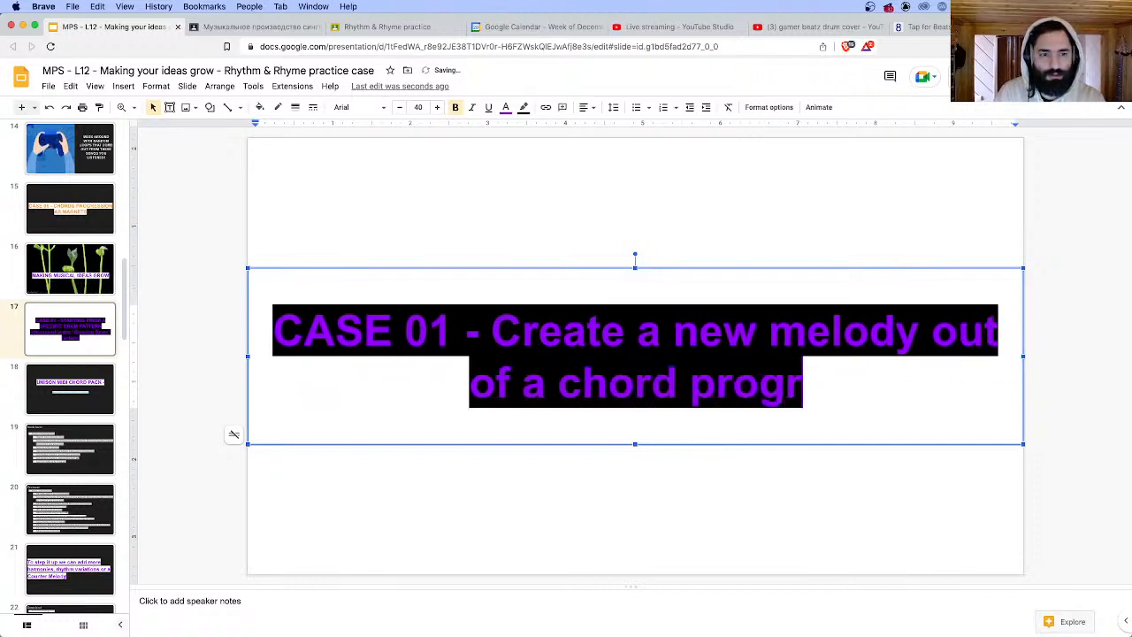
text(ession (Noo)
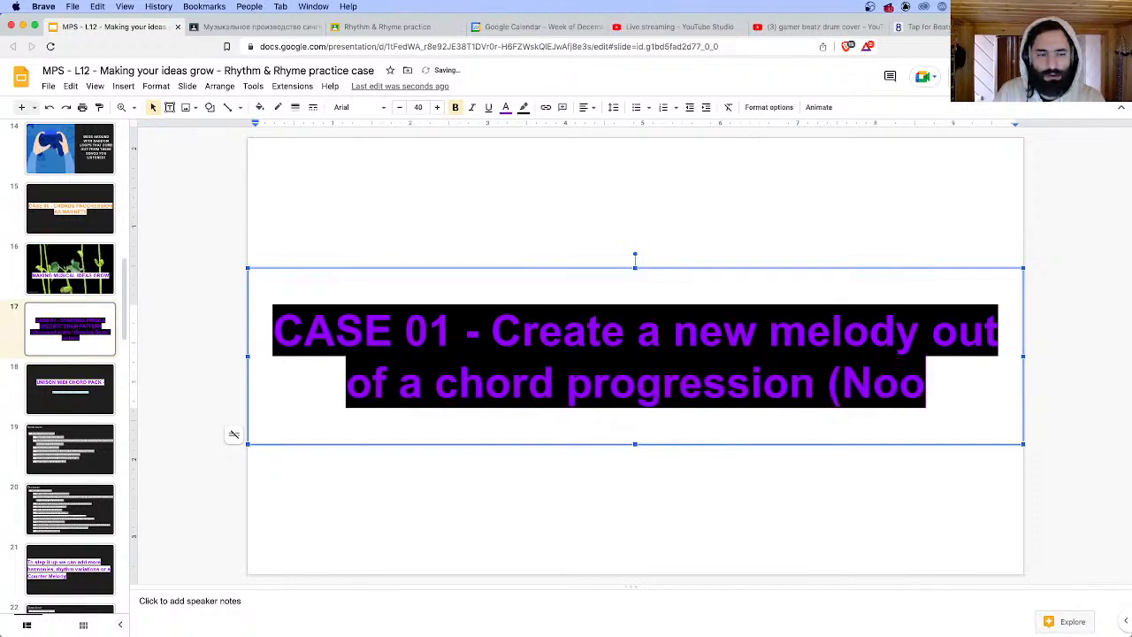
text(b / Pro / Boss _)
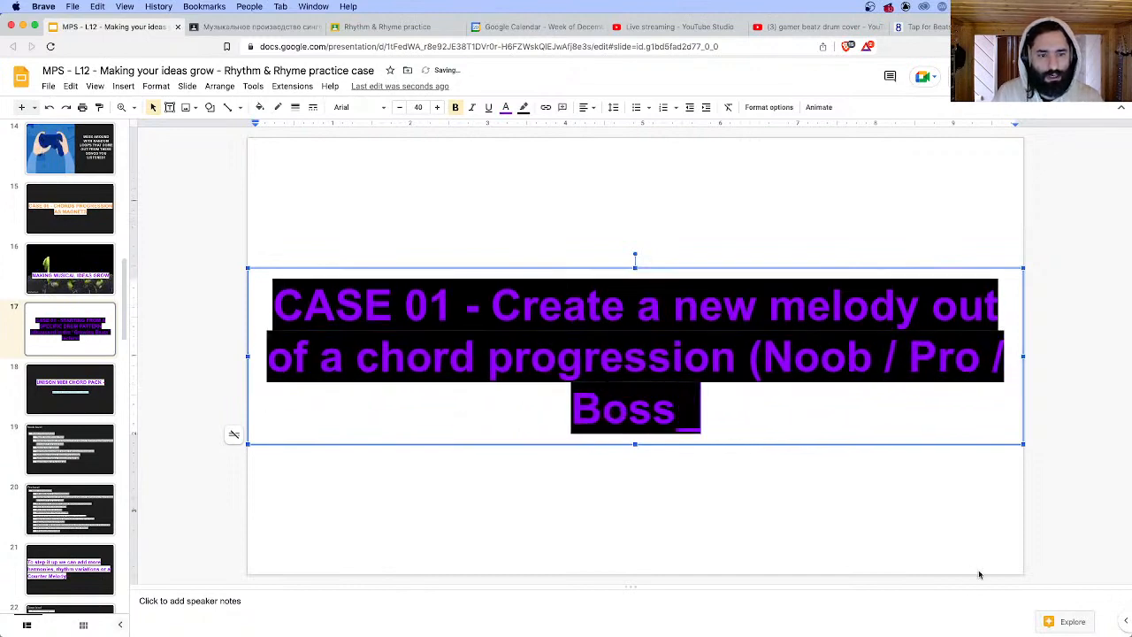
key(BackSpace)
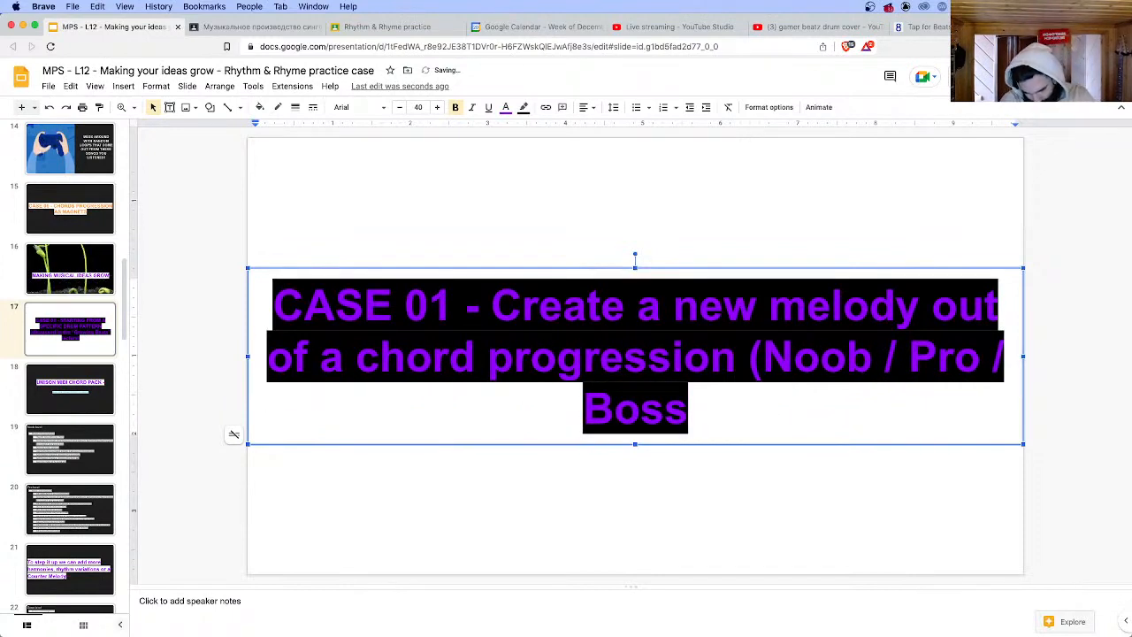
text())
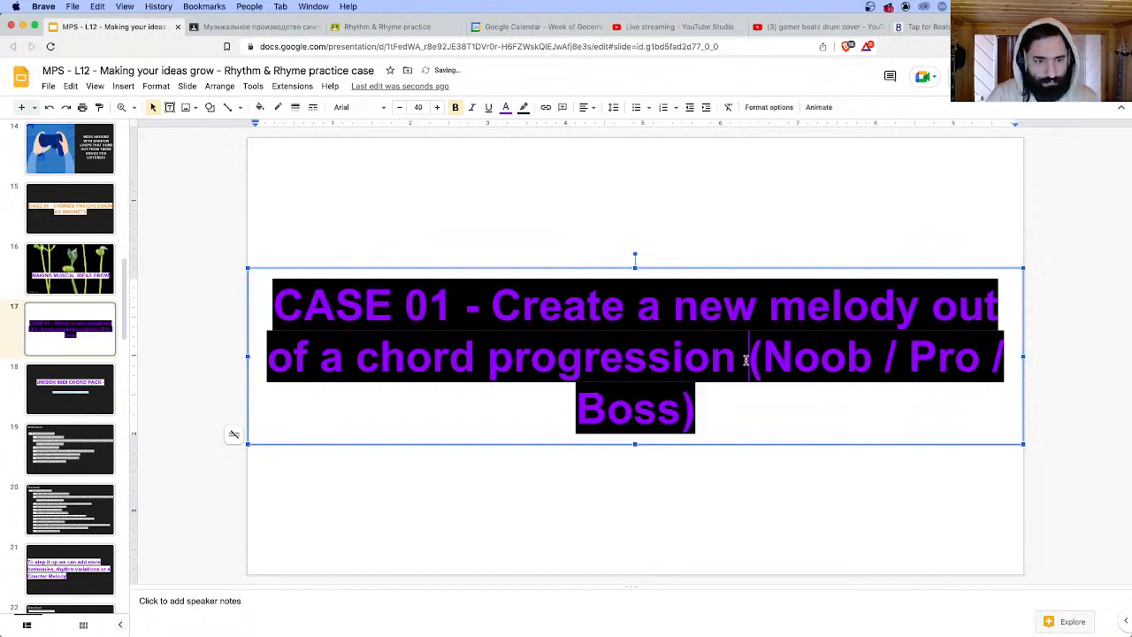
key(Return)
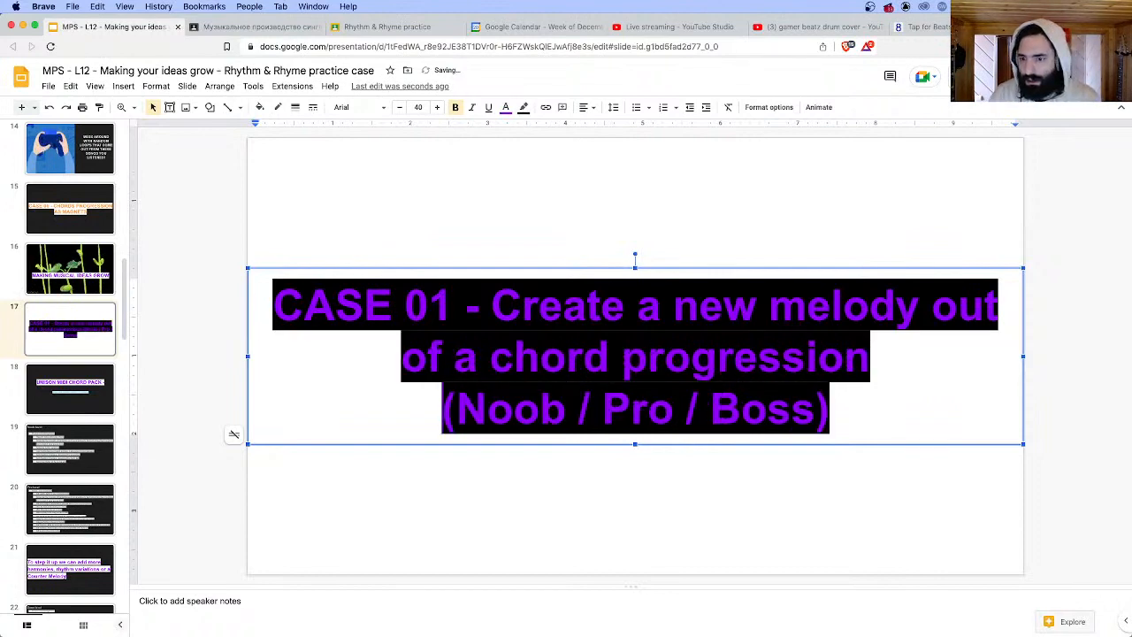
- Look through the slides following the new Case 01 title, from Unison MIDI Chord Pack through the Noob level to the Counter Melody slide
click(77, 442)
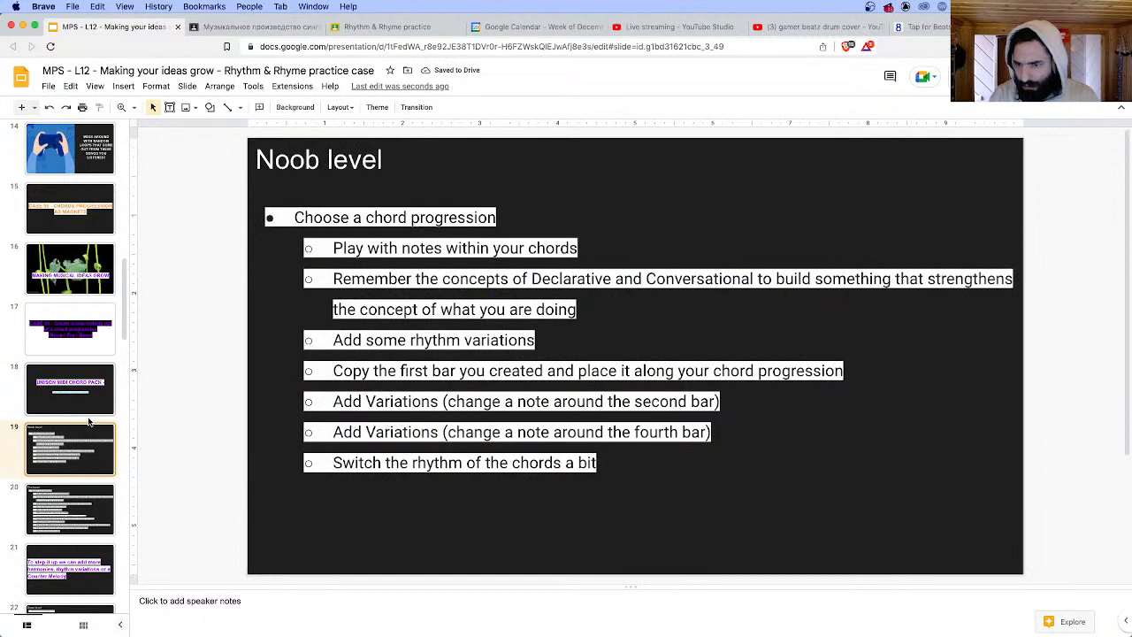
click(98, 332)
click(87, 391)
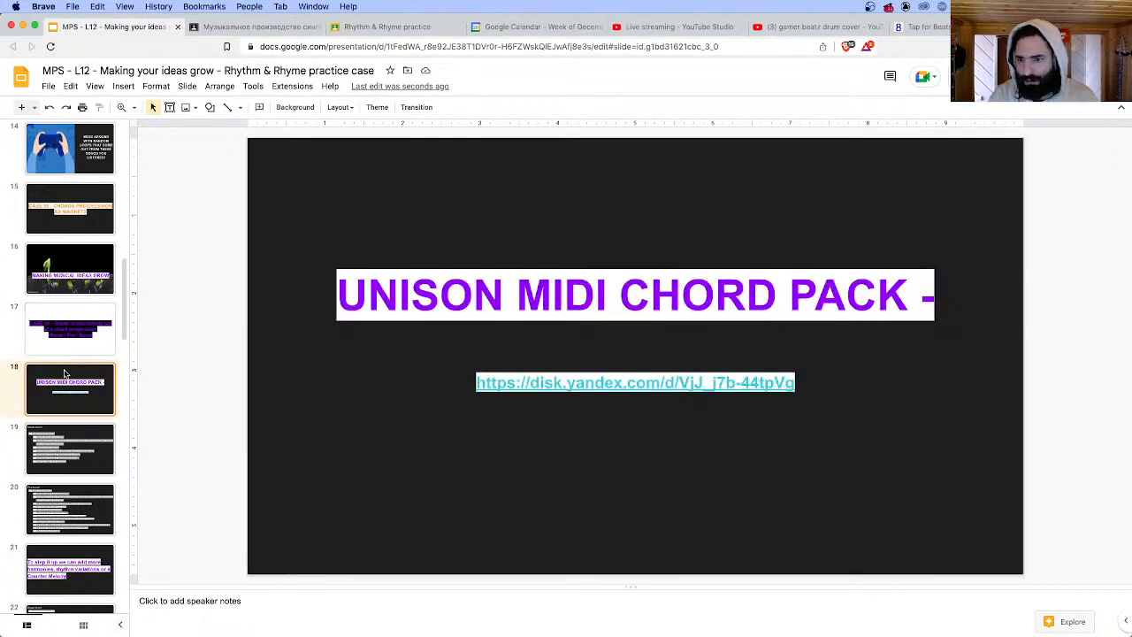
scroll(65, 387, down, 2)
key(Down)
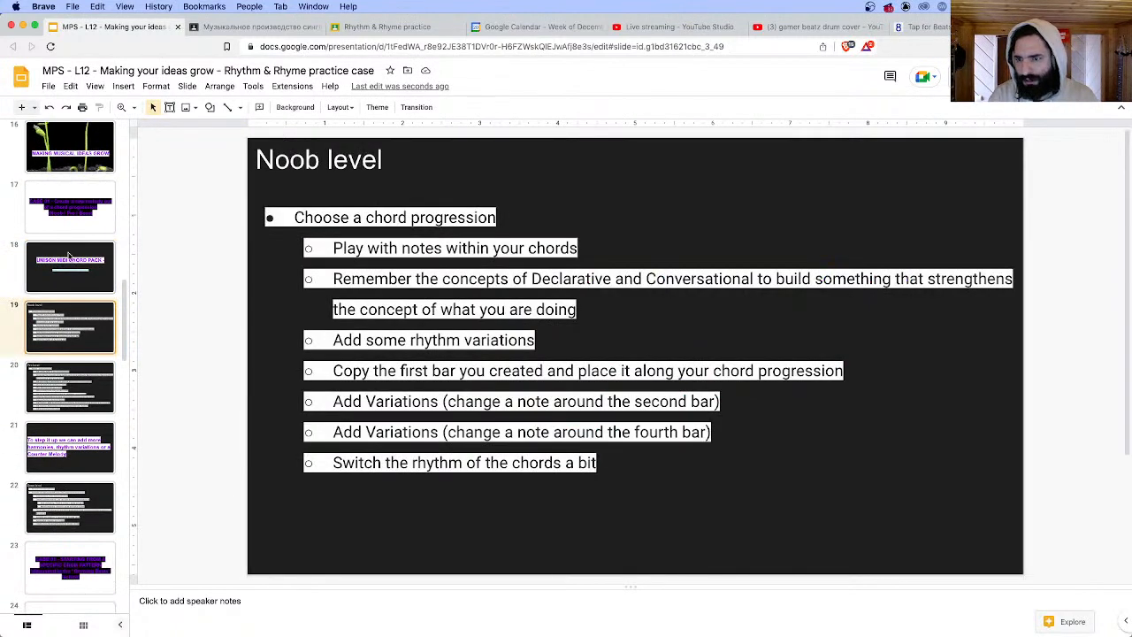
key(Down)
key(Down)
key(Down)
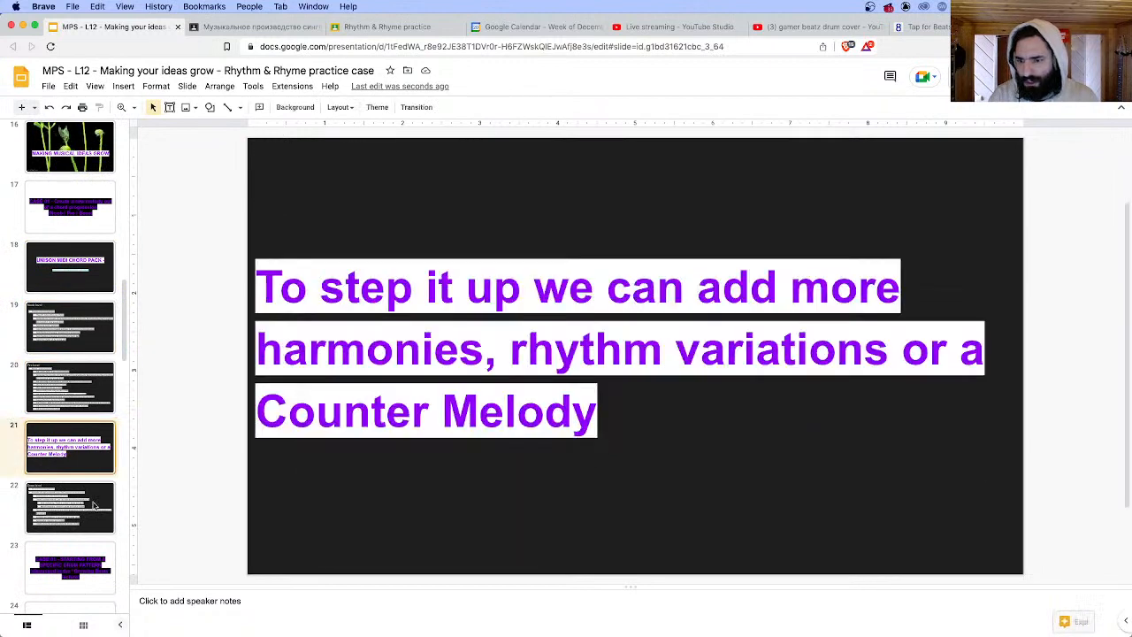
- Renumber the "Starting from a specific drum pattern" title slide as CASE 02
click(60, 469)
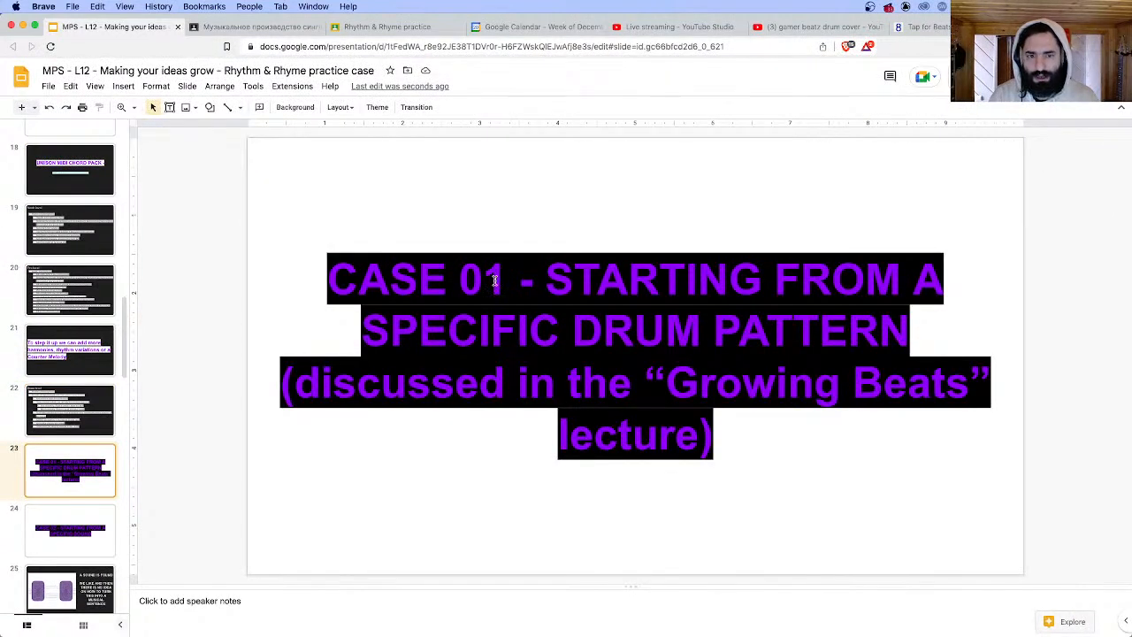
click(495, 281)
key(BackSpace)
text(2)
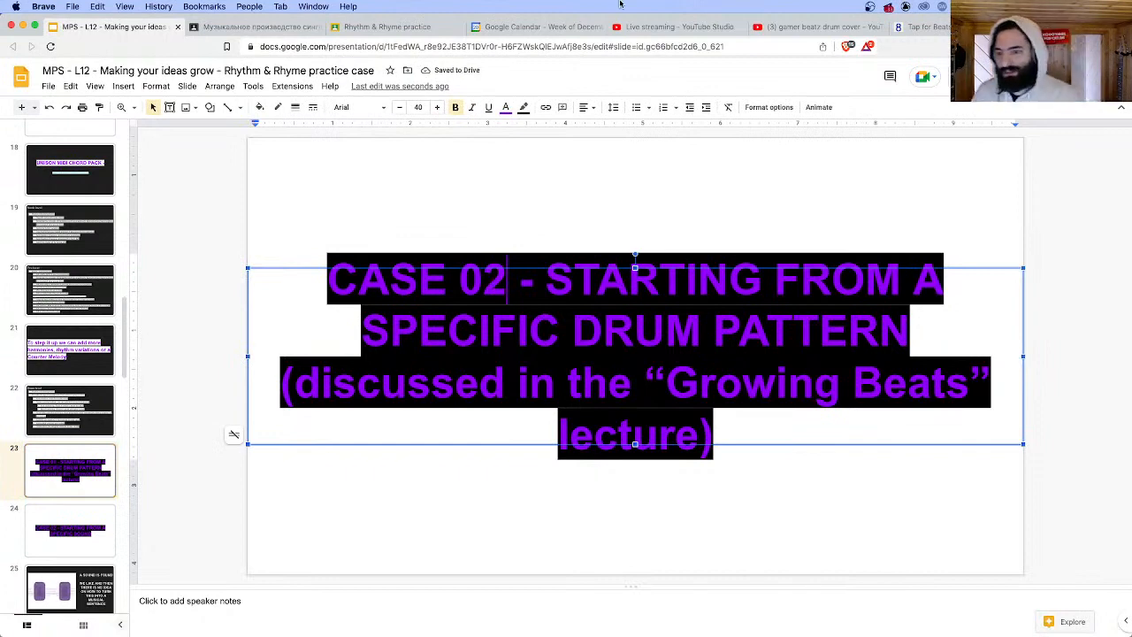
- Check the order of the slides and renumber the "Starting from a specific sound" title slide as CASE 03
scroll(113, 250, up, 10)
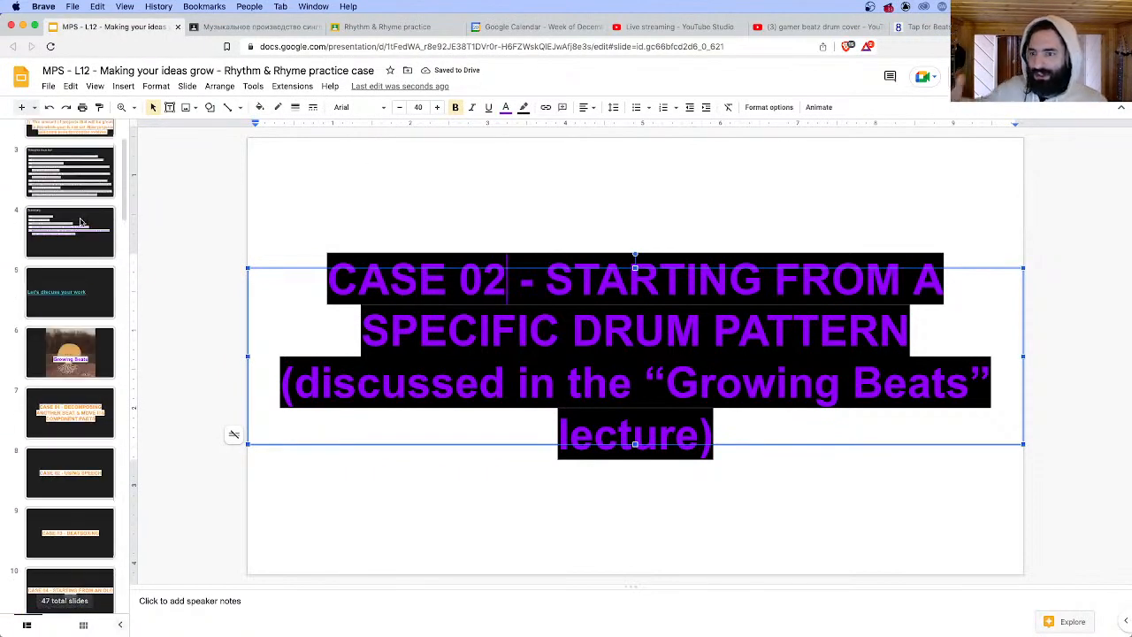
scroll(82, 246, up, 3)
scroll(83, 246, down, 10)
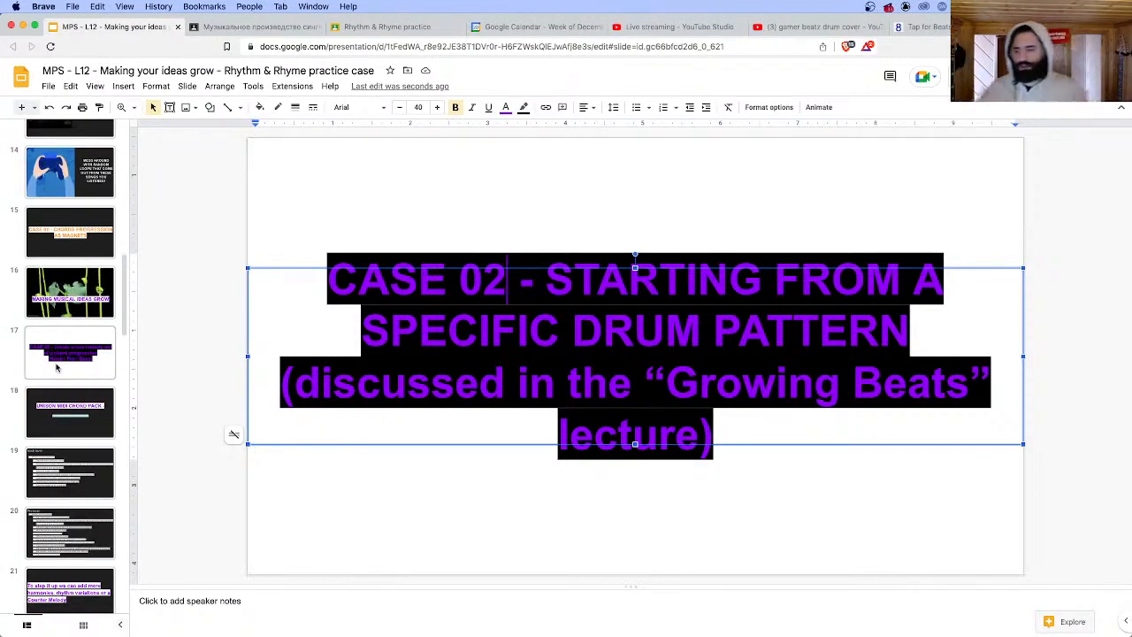
scroll(50, 360, down, 5)
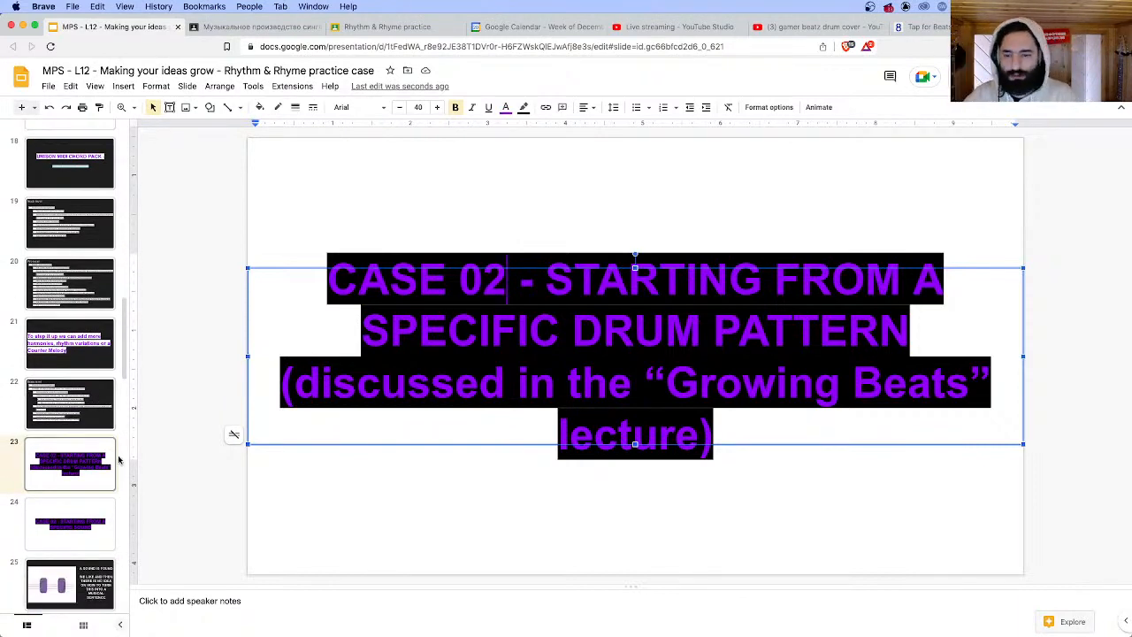
click(100, 517)
drag(485, 336, 500, 332)
text(3 - STARTING FROM A)
- Return to Ableton Live, then open Telegram and find the November 29 Absynth 5 screenshot in the music production channel
mouse_move(617, 615)
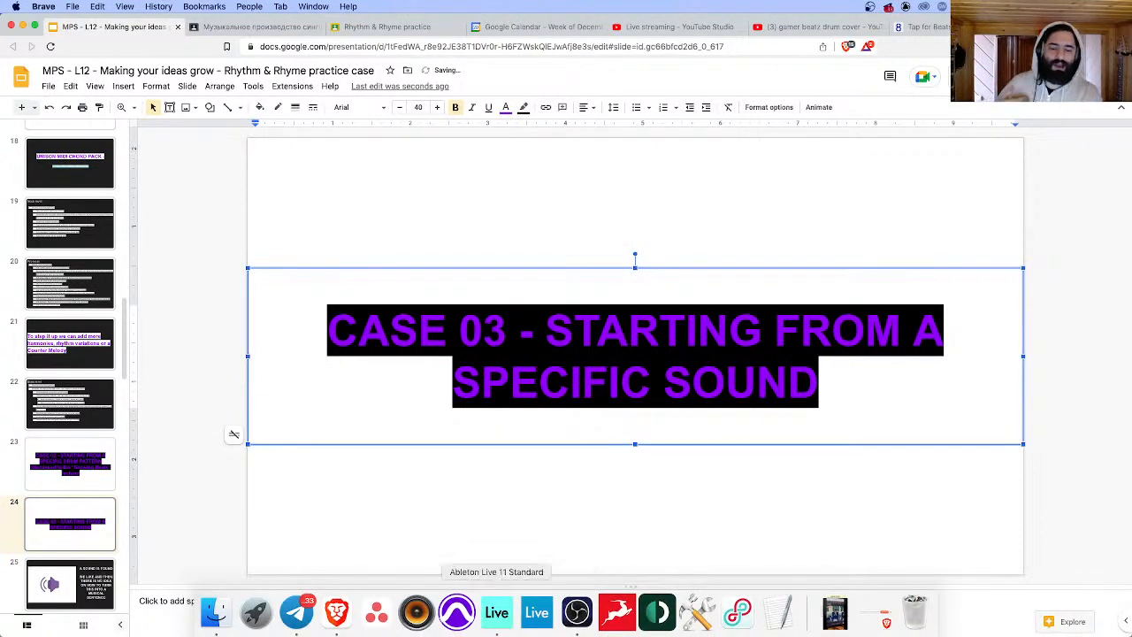
click(496, 613)
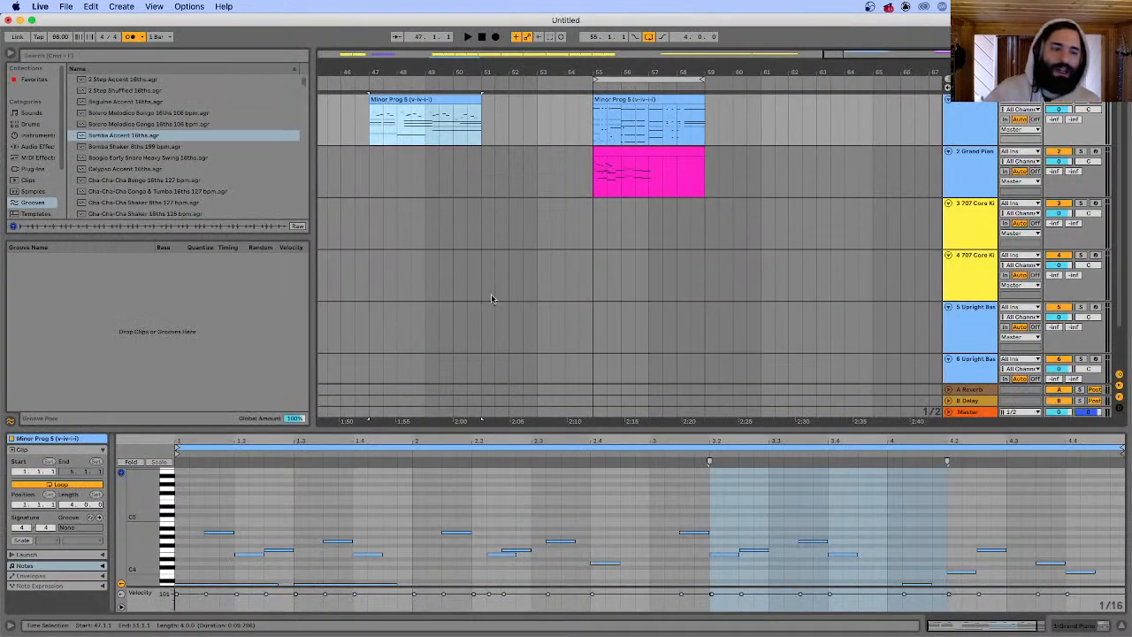
drag(1131, 82, 523, 83)
scroll(577, 249, up, 20)
scroll(575, 250, up, 20)
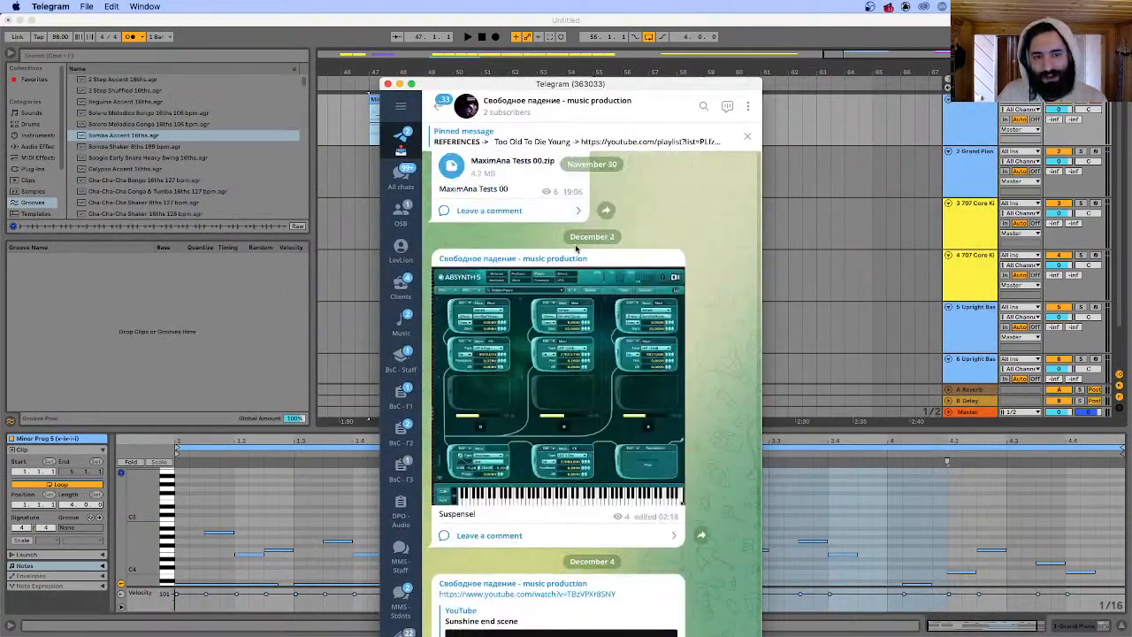
scroll(573, 249, up, 8)
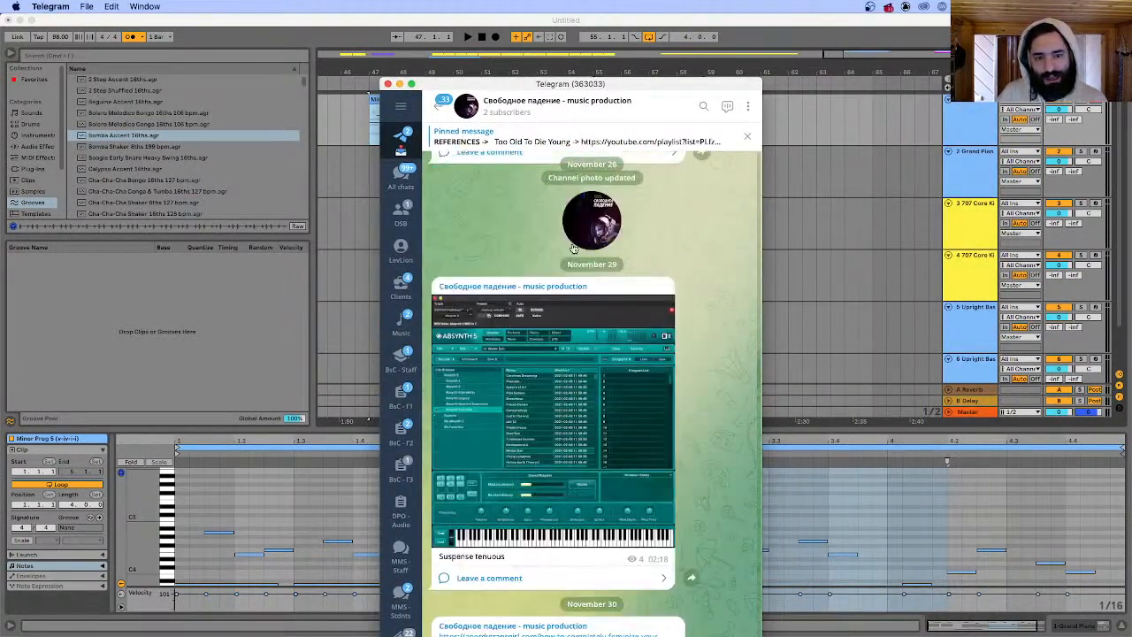
scroll(557, 388, down, 5)
- View the "Suspense tenuous" Absynth 5 screenshot enlarged, close it and return to Ableton Live
click(546, 438)
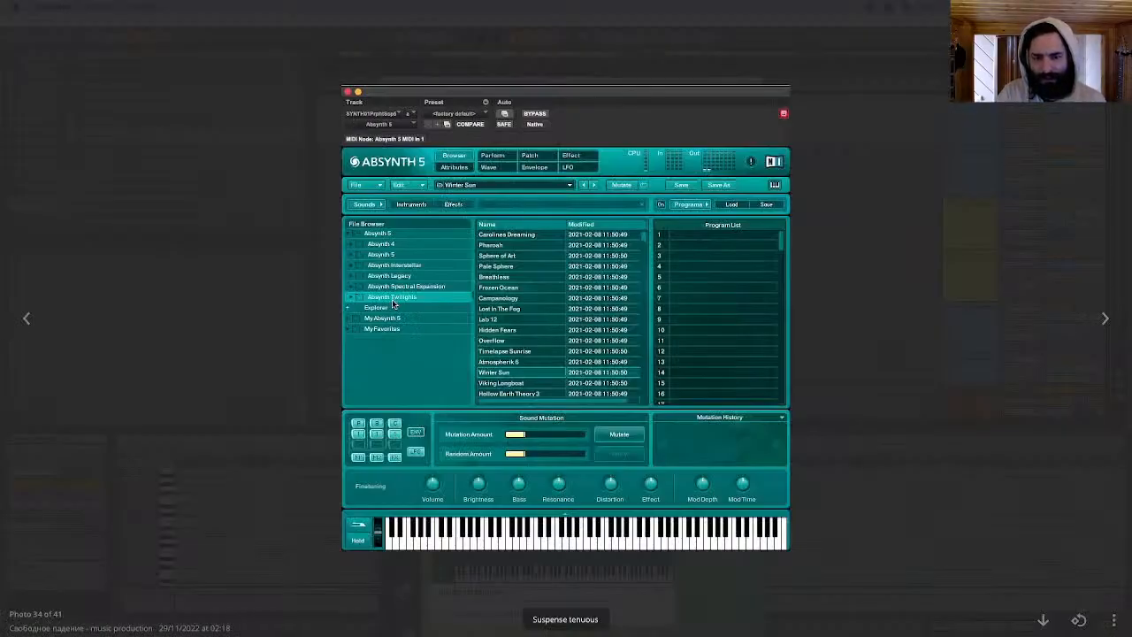
key(Escape)
click(811, 223)
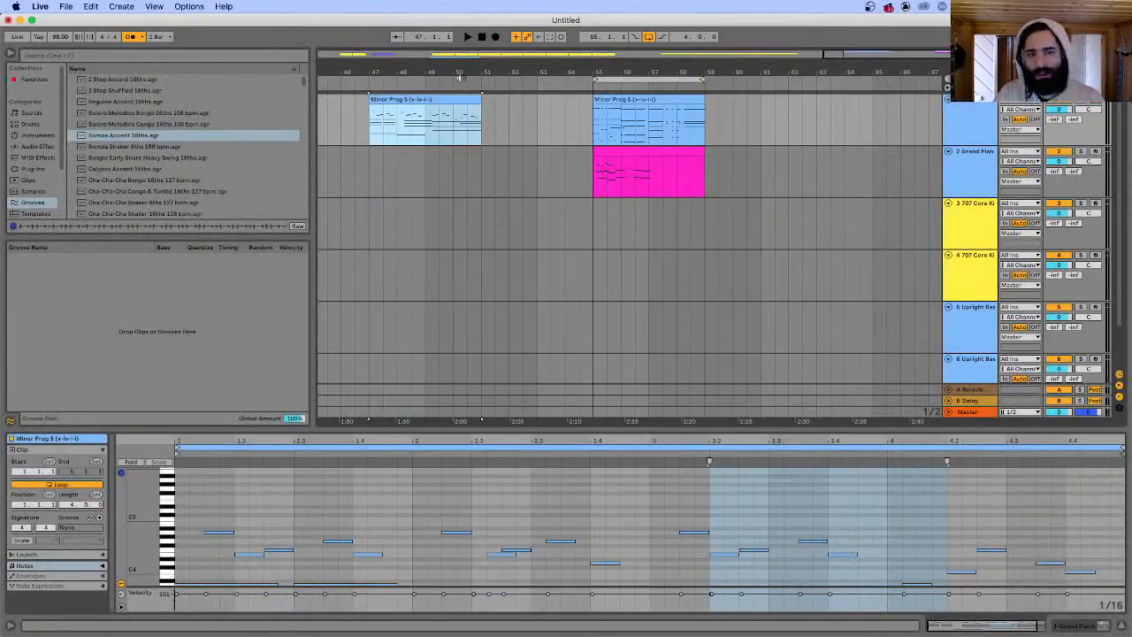
- Switch to the lesson slides in Brave Browser and show the "A sound is found" slide, followed by the STEP 01 MIDI controller slide
key(super+Tab)
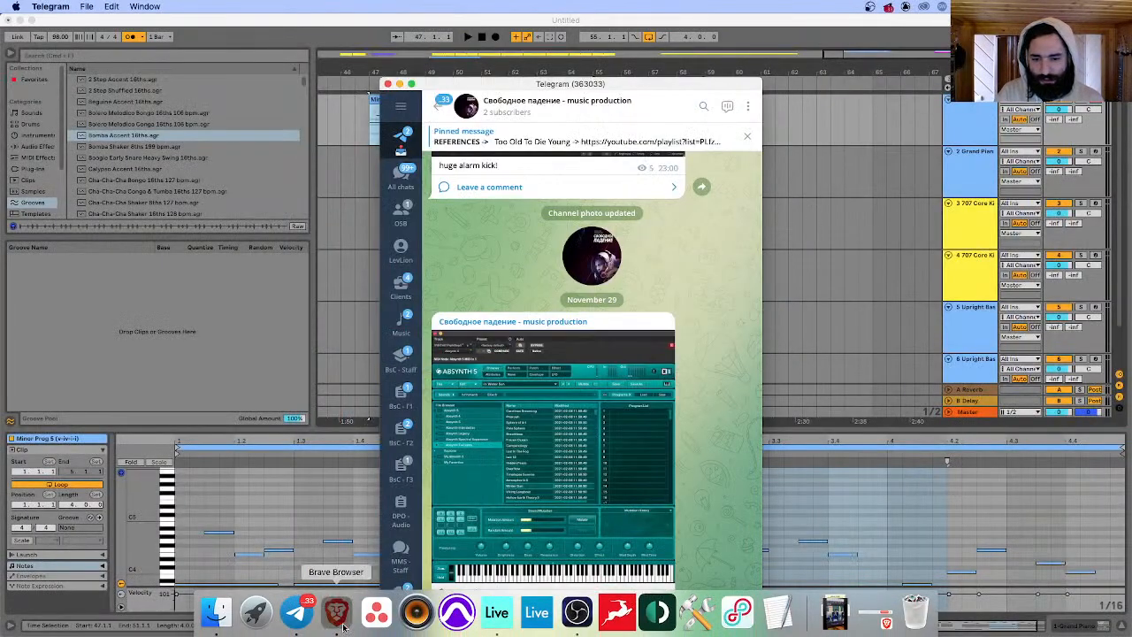
click(343, 627)
scroll(69, 487, down, 3)
click(69, 484)
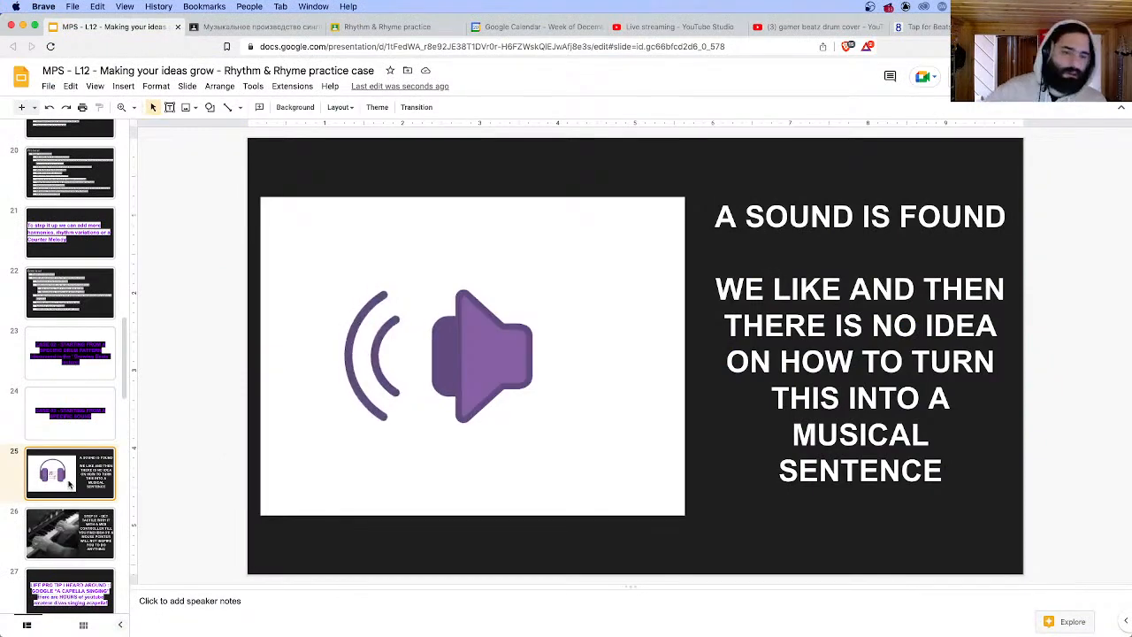
click(71, 531)
- Show the "A capella singing" tip, the pitch-shifting ideas slide and the STEP 03 melody slide
scroll(77, 515, down, 3)
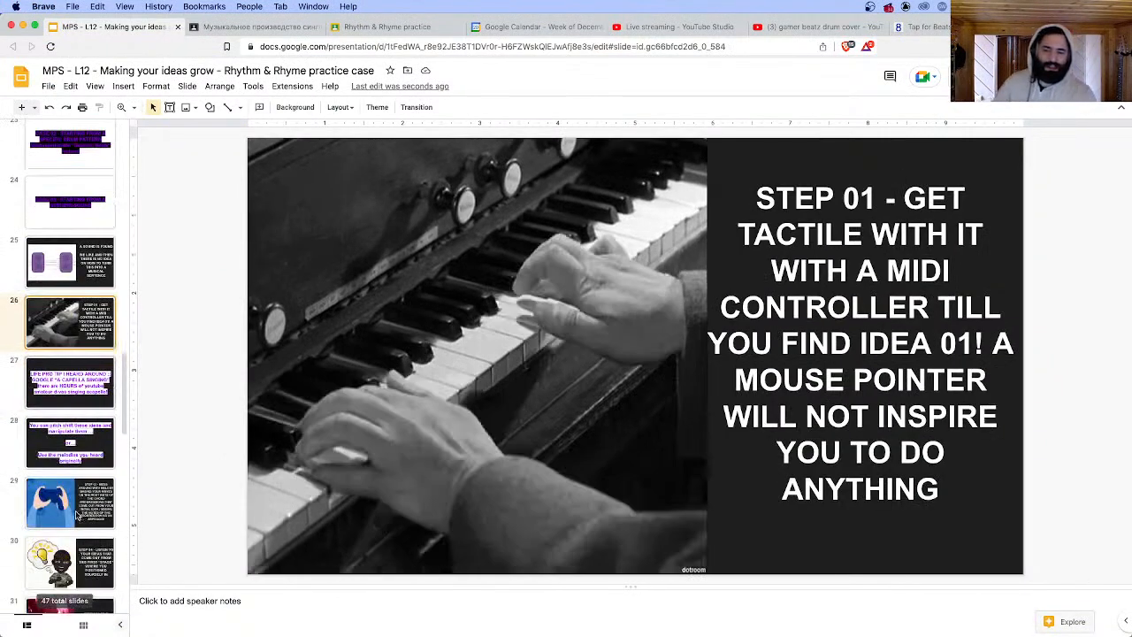
key(Down)
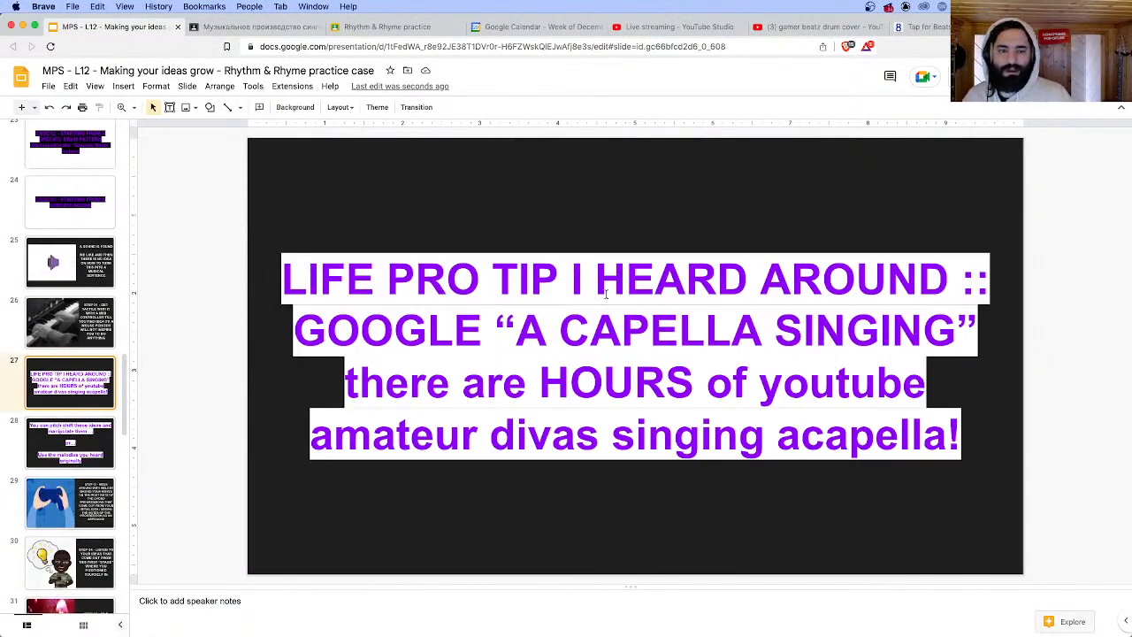
click(91, 445)
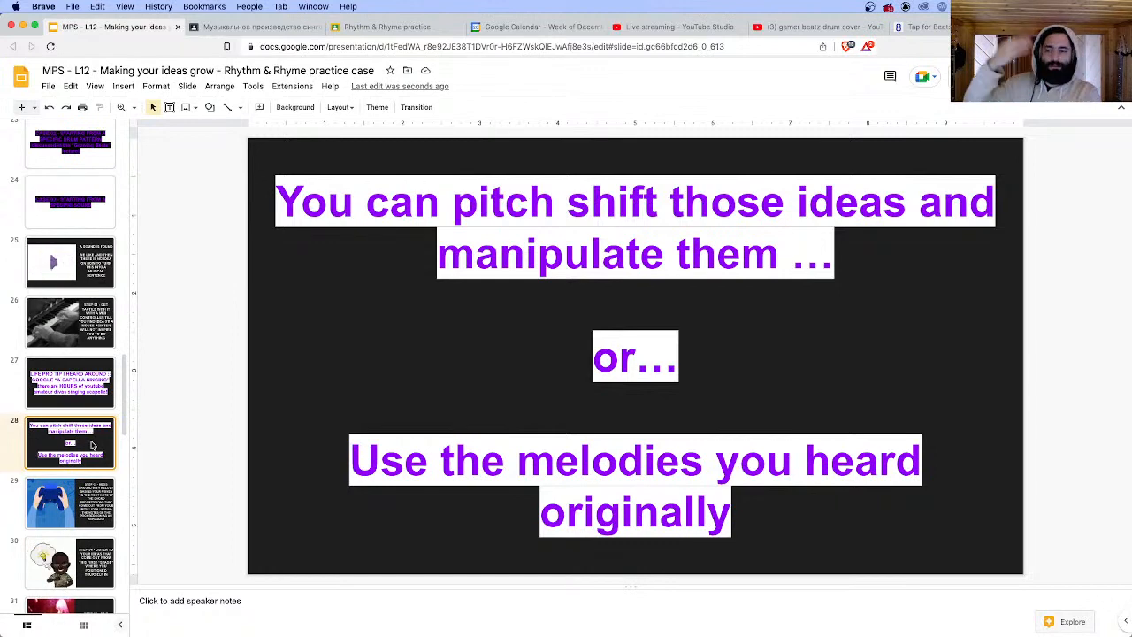
click(79, 491)
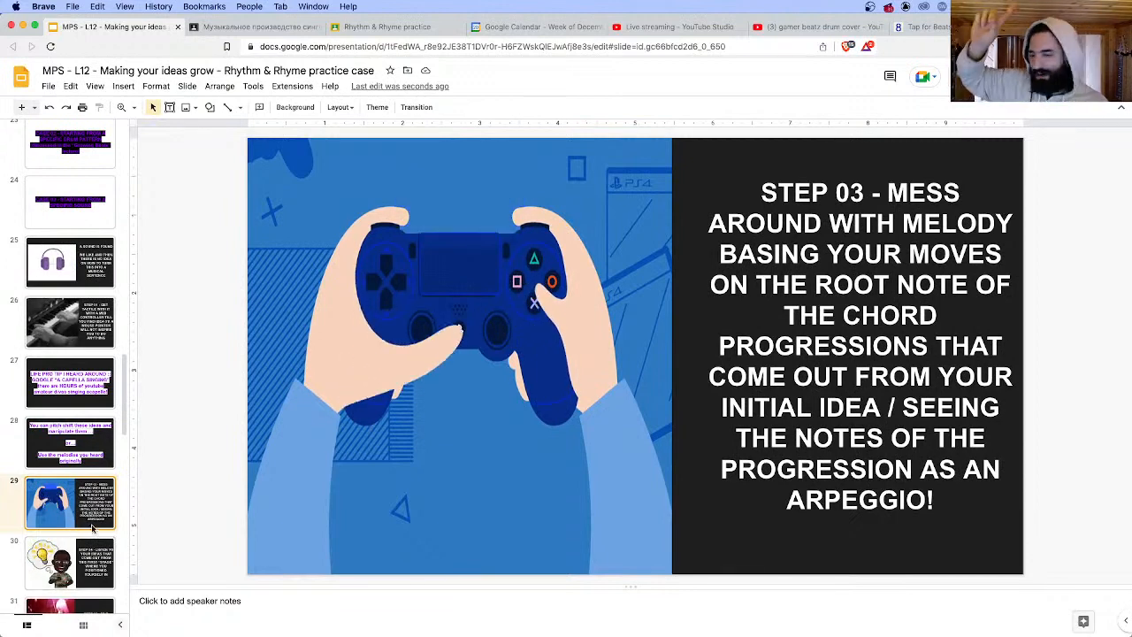
- Go through the STEP 04 to STEP 07 slides on listening to ideas, finding beats and creating a low-end accompaniment
scroll(84, 531, down, 3)
key(Down)
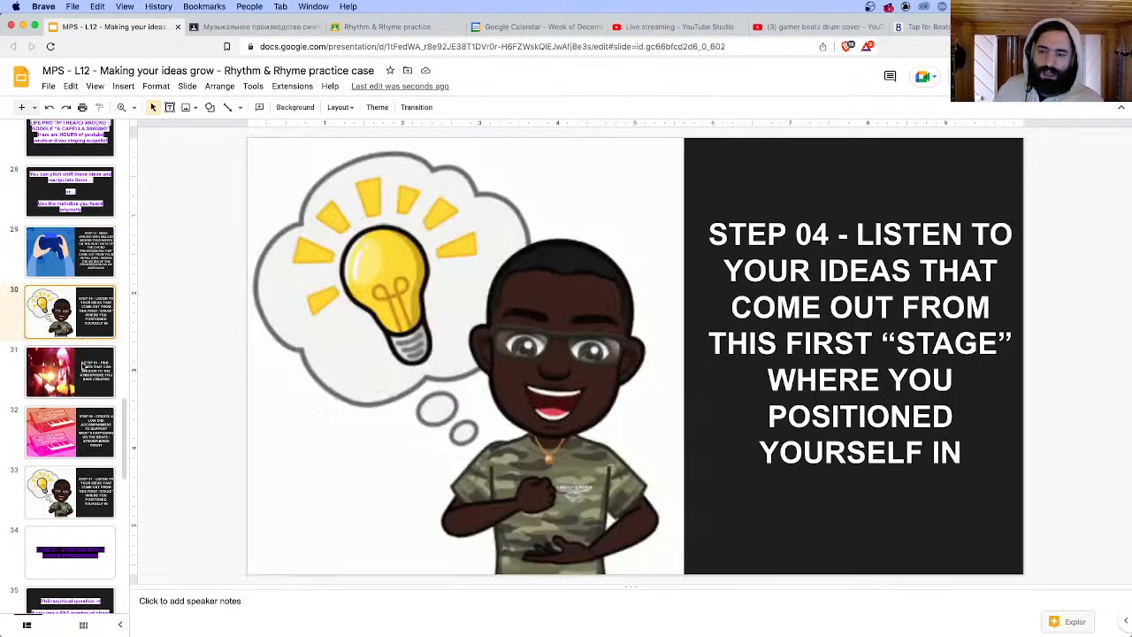
click(84, 372)
click(70, 431)
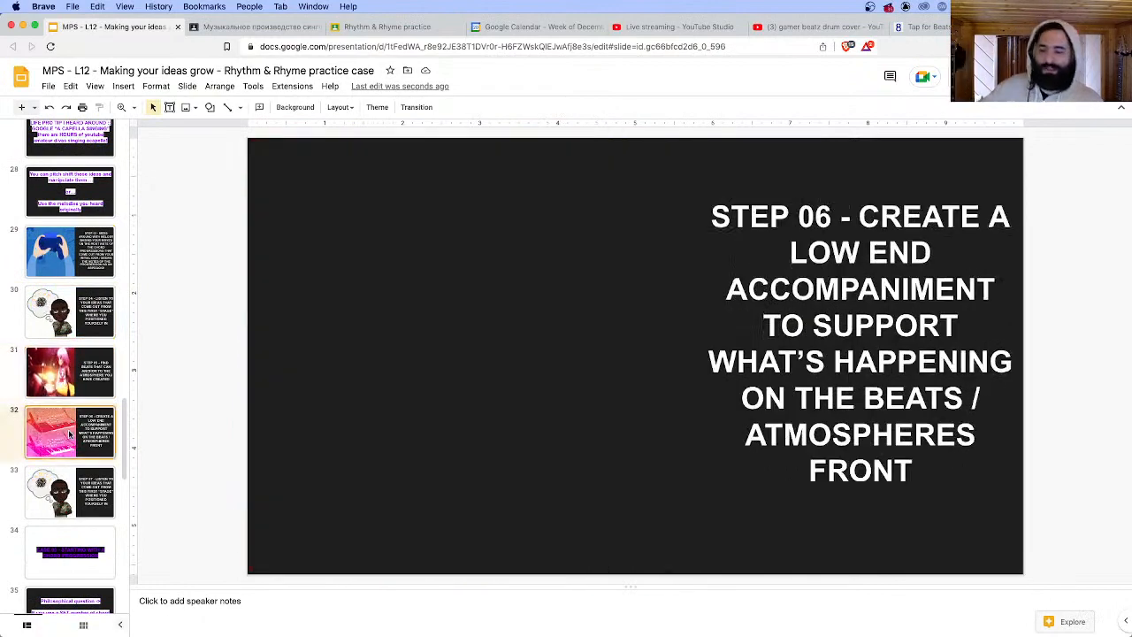
key(Down)
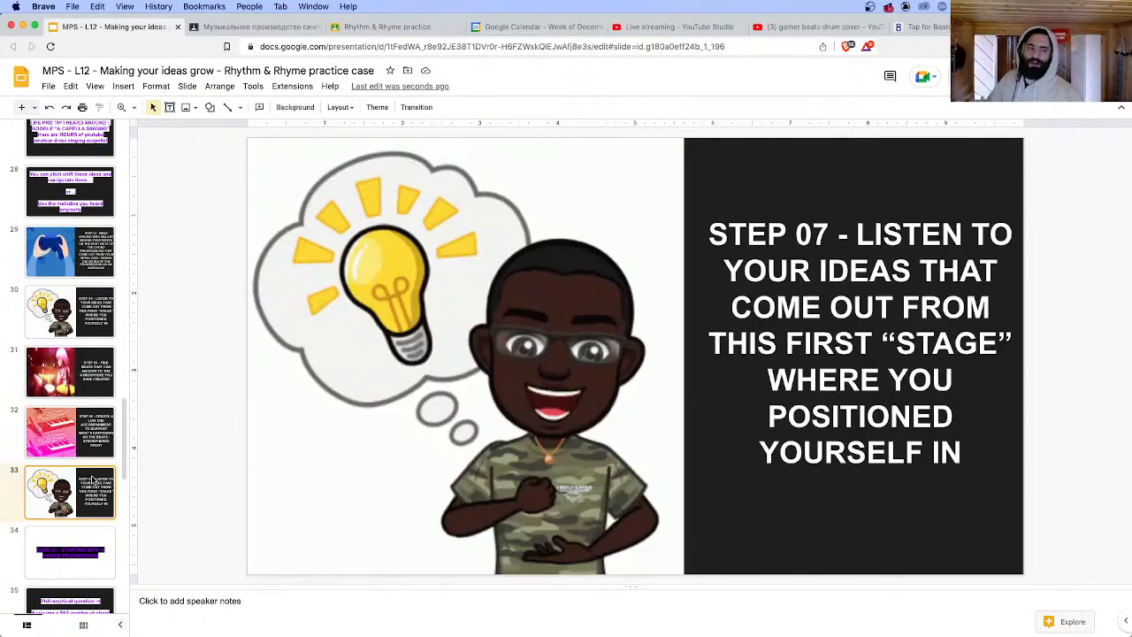
- Review the "Starting with a chord progression" title slide, the philosophical question slide and the slide on registering music
scroll(125, 464, down, 2)
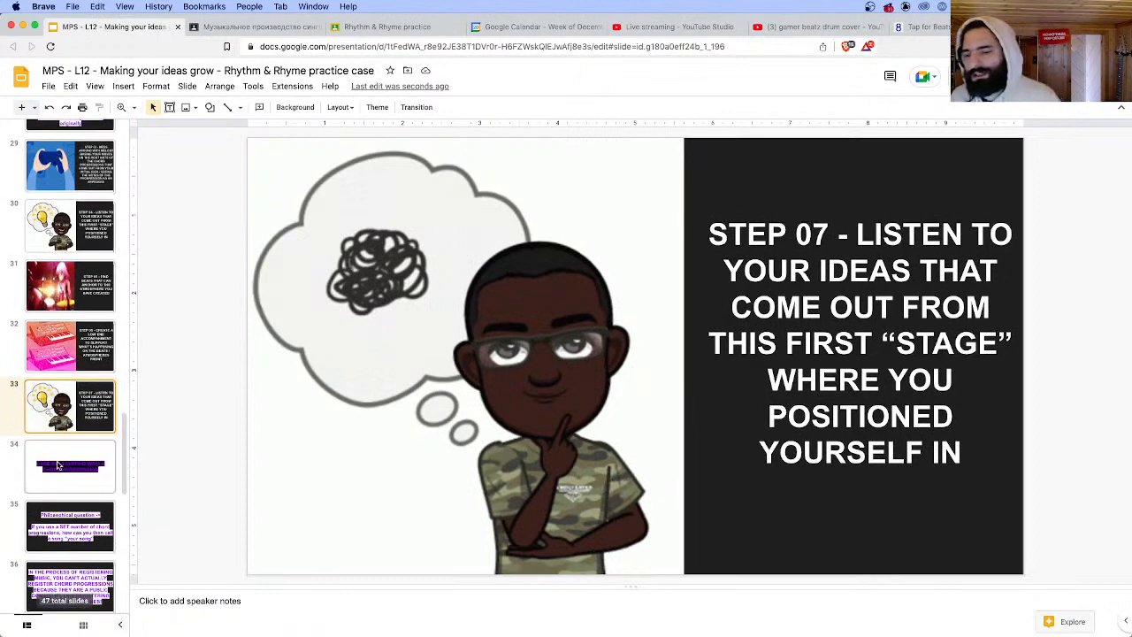
click(53, 467)
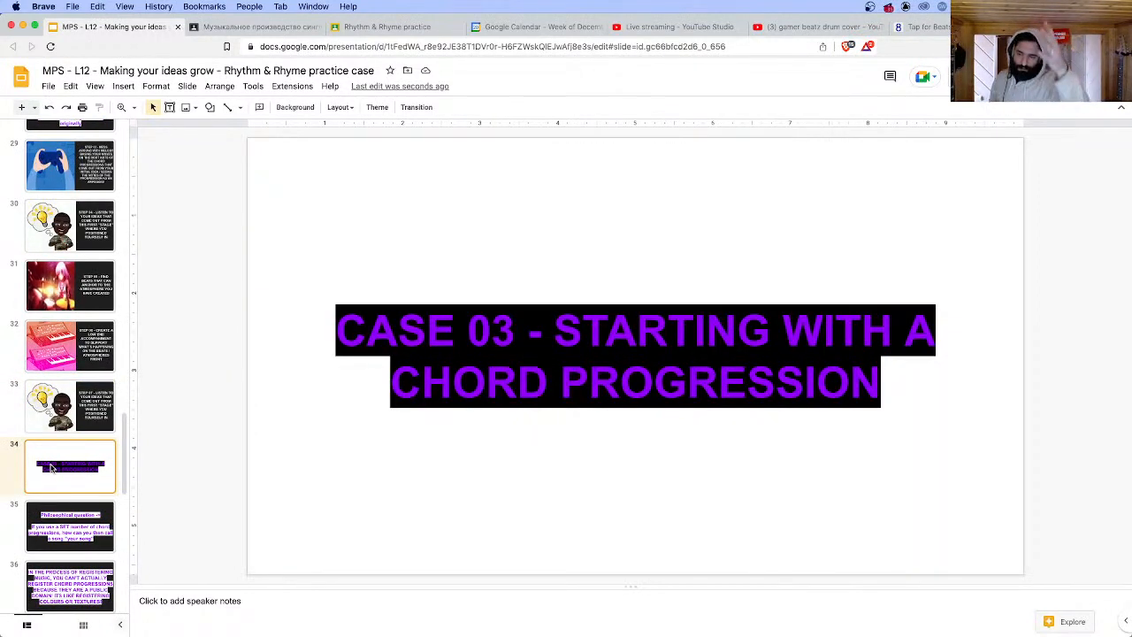
scroll(66, 504, down, 1)
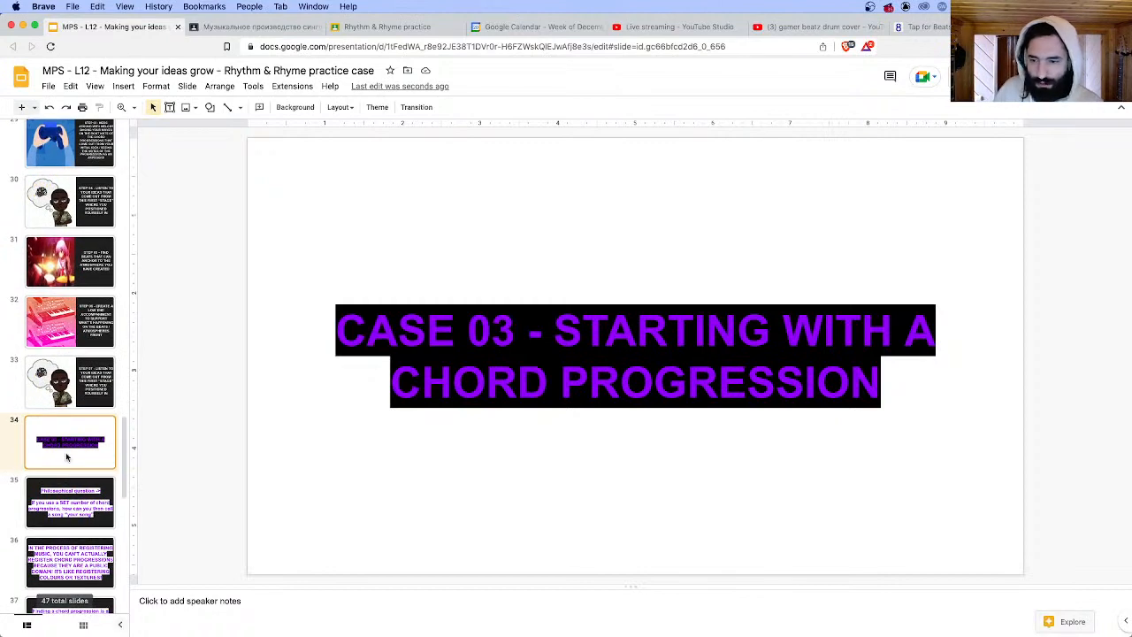
click(70, 529)
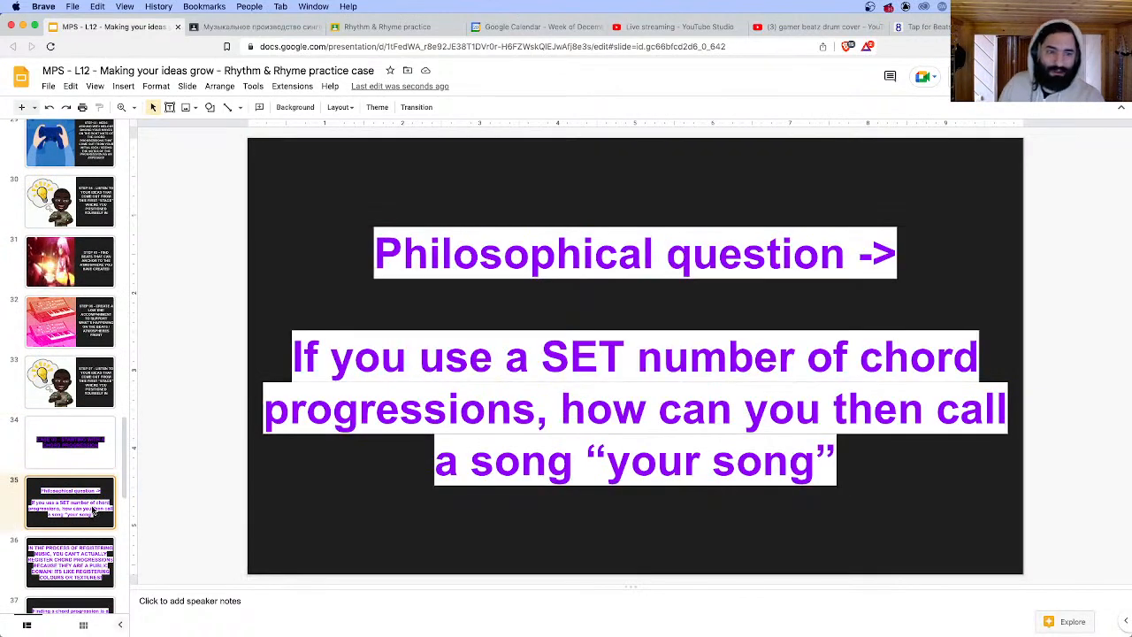
scroll(99, 509, down, 5)
click(75, 438)
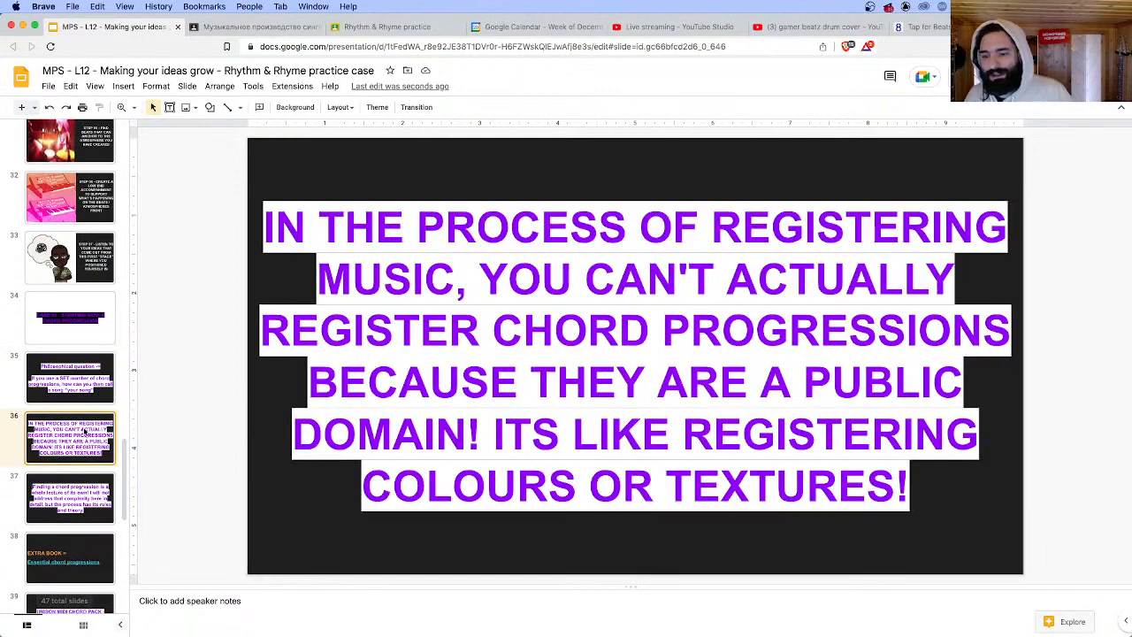
- Delete the slides between the "Starting with a chord progression" title and the Unison MIDI chord pack, from the philosophical question through the extra book
click(76, 398)
key(Delete)
key(Delete)
key(Delete)
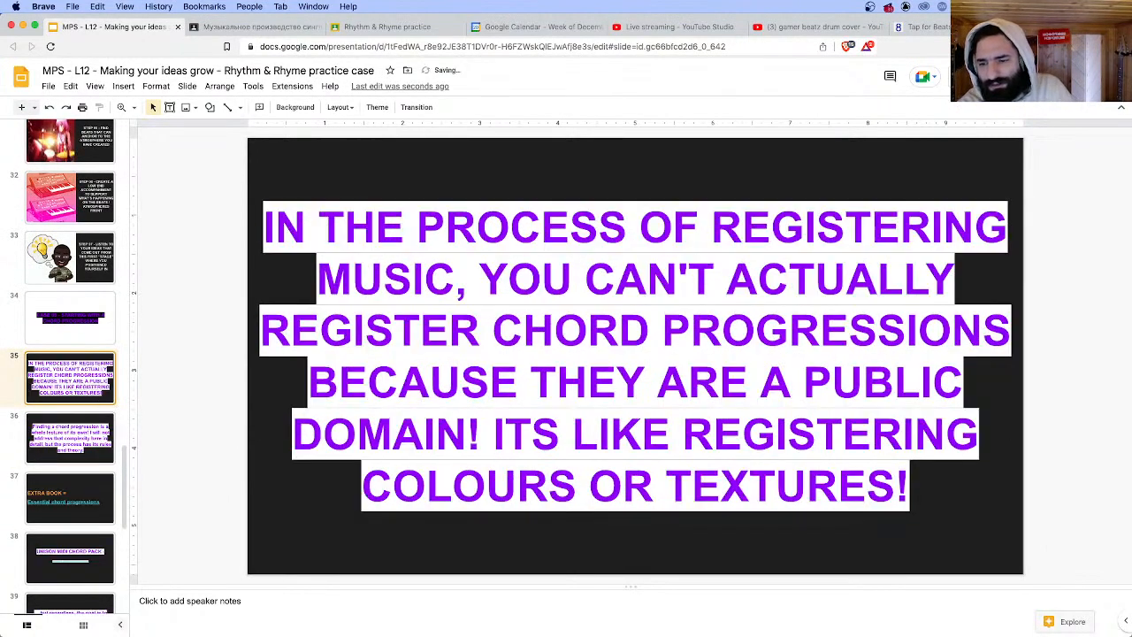
key(Delete)
key(Delete)
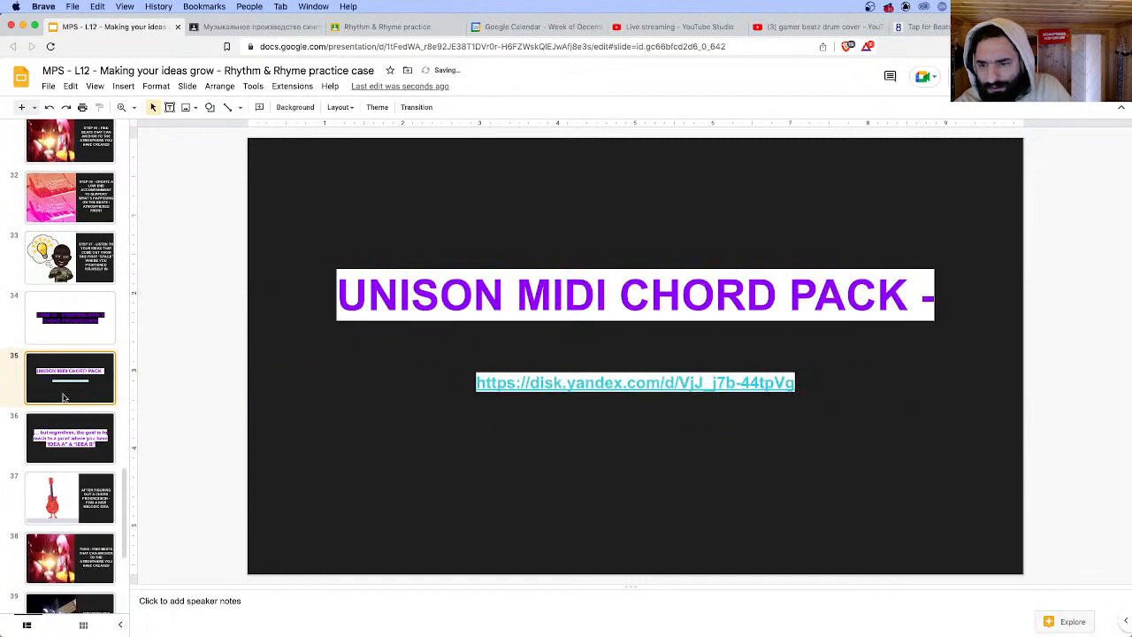